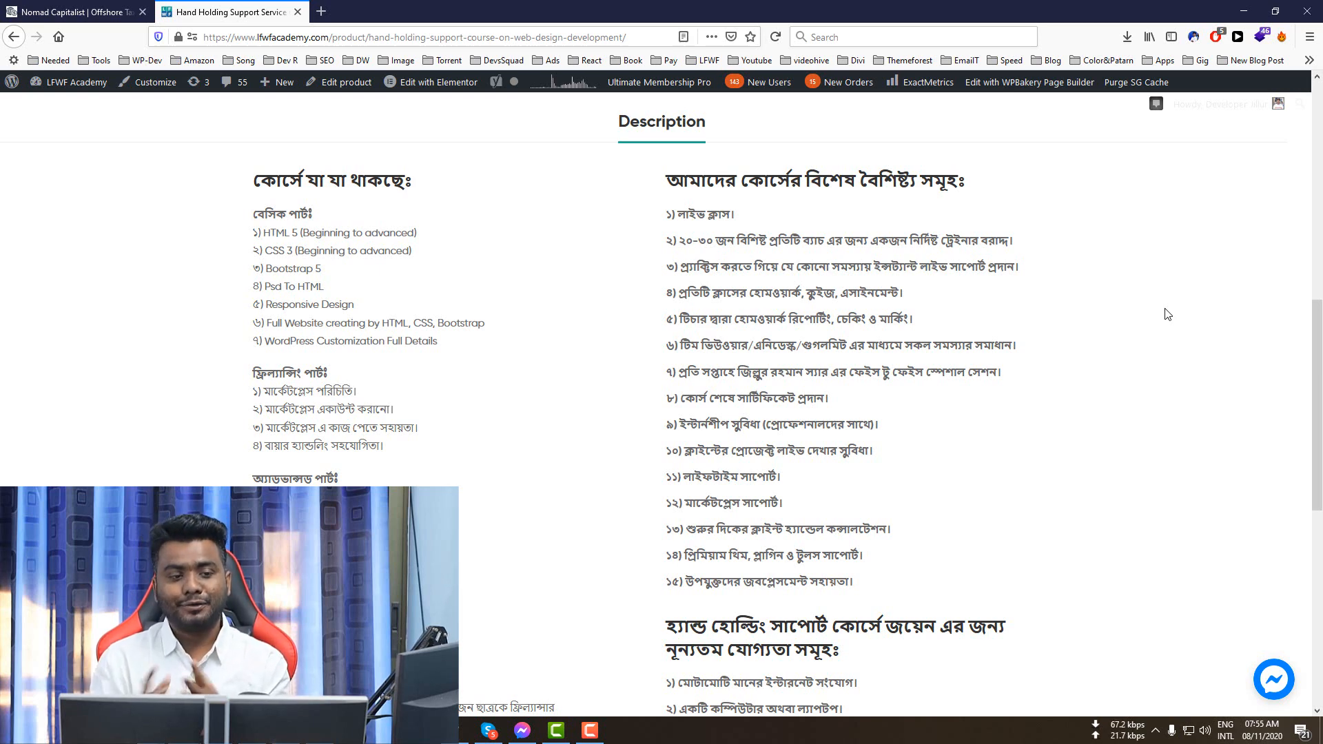
- Close the course page and examine the Nomad Capitalist home page from the hero banner through the three simple steps and team sections
click(297, 11)
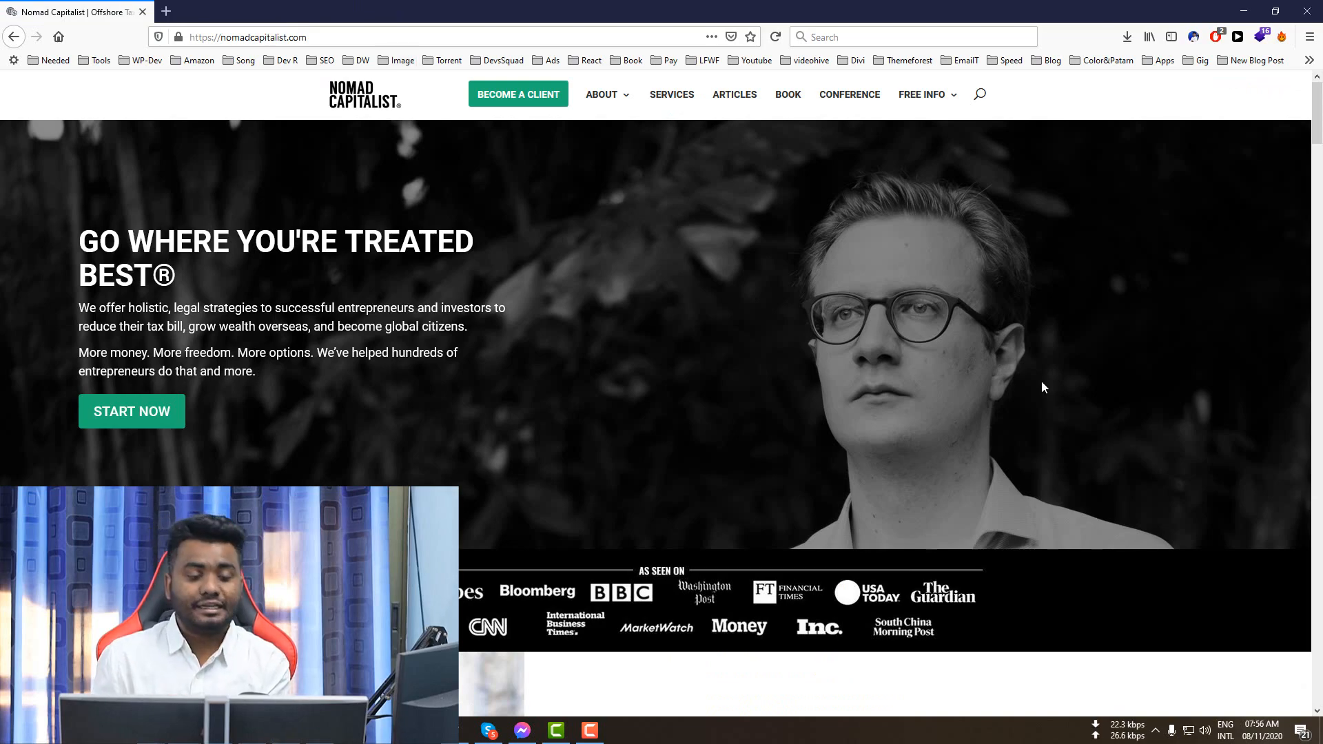
scroll(1041, 384, down, 12)
scroll(935, 392, down, 20)
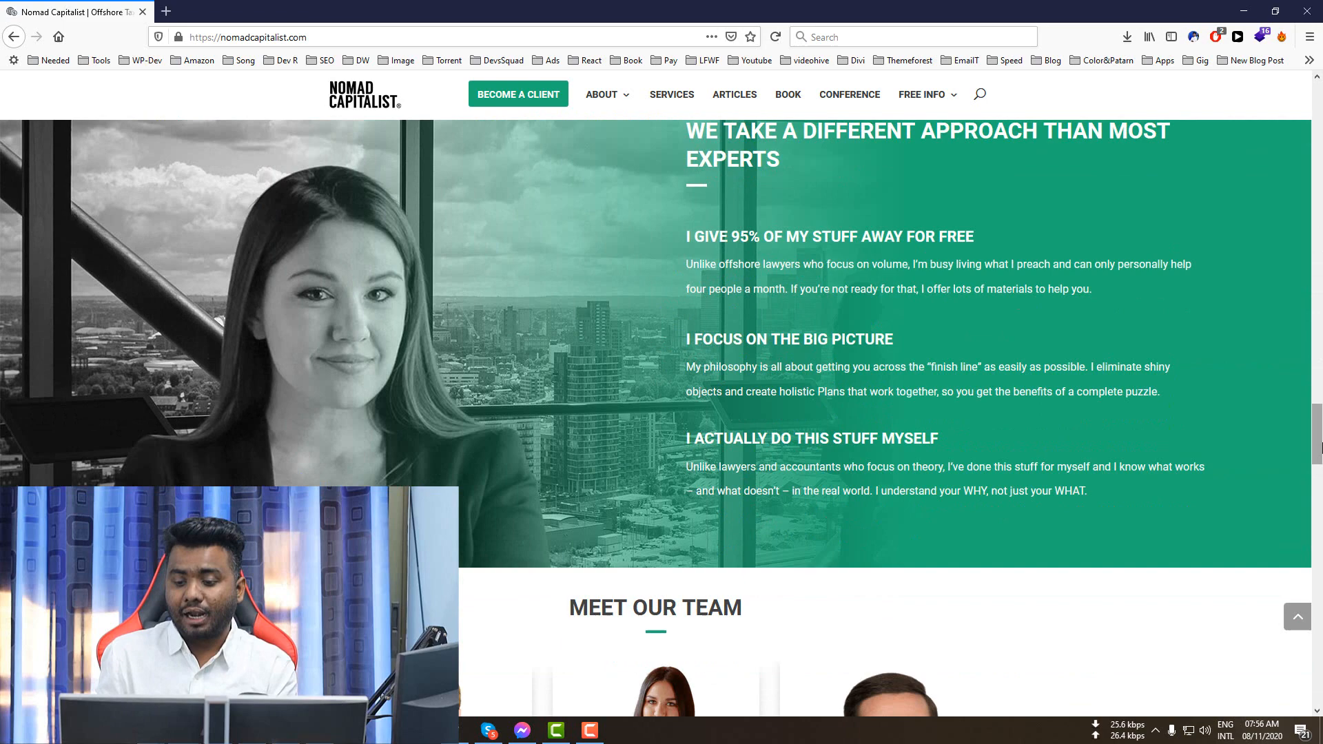
drag(1320, 447, 1320, 153)
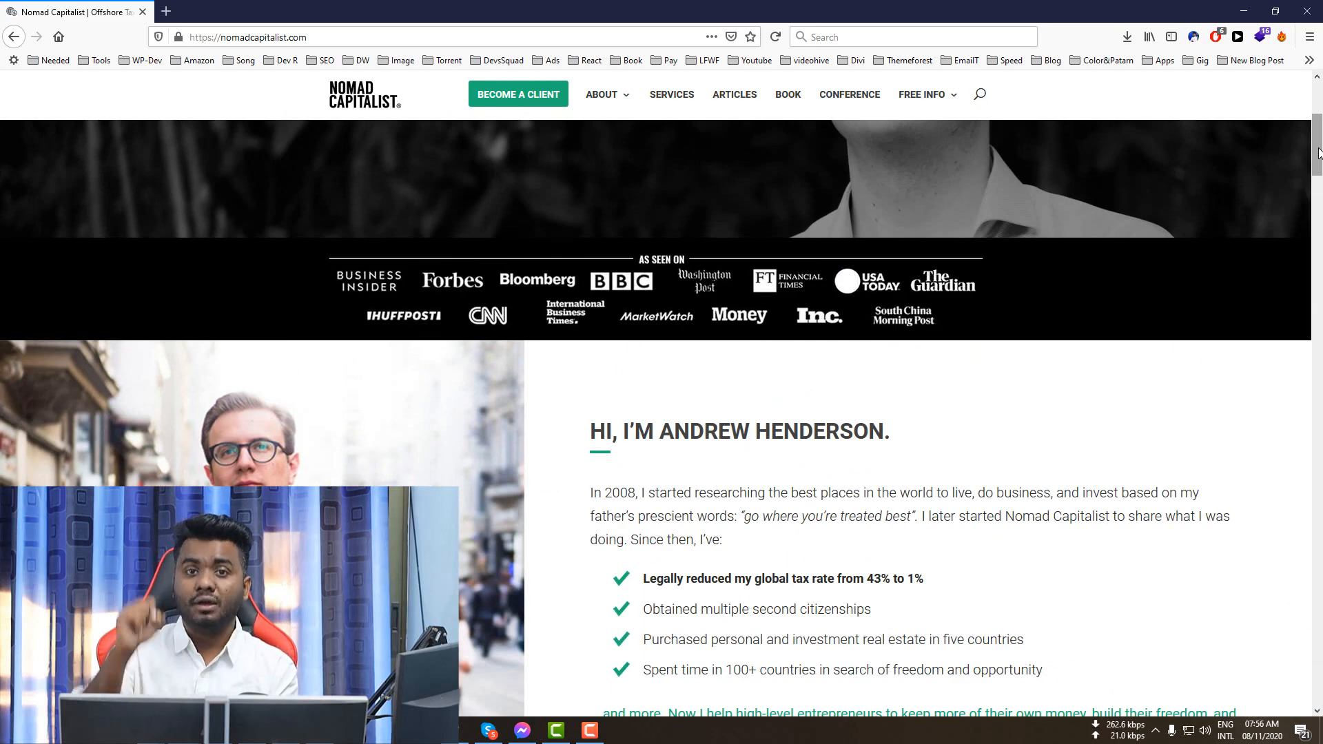
scroll(1052, 280, down, 10)
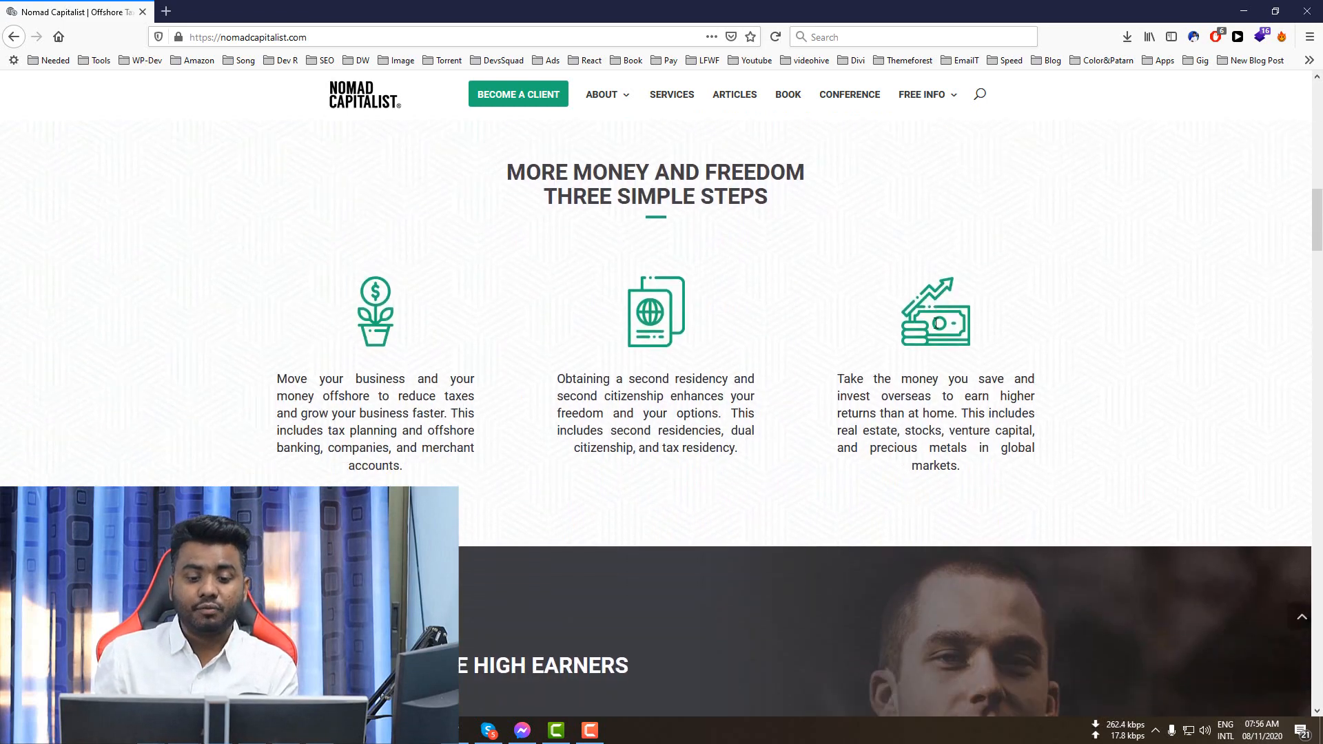
scroll(1053, 281, up, 8)
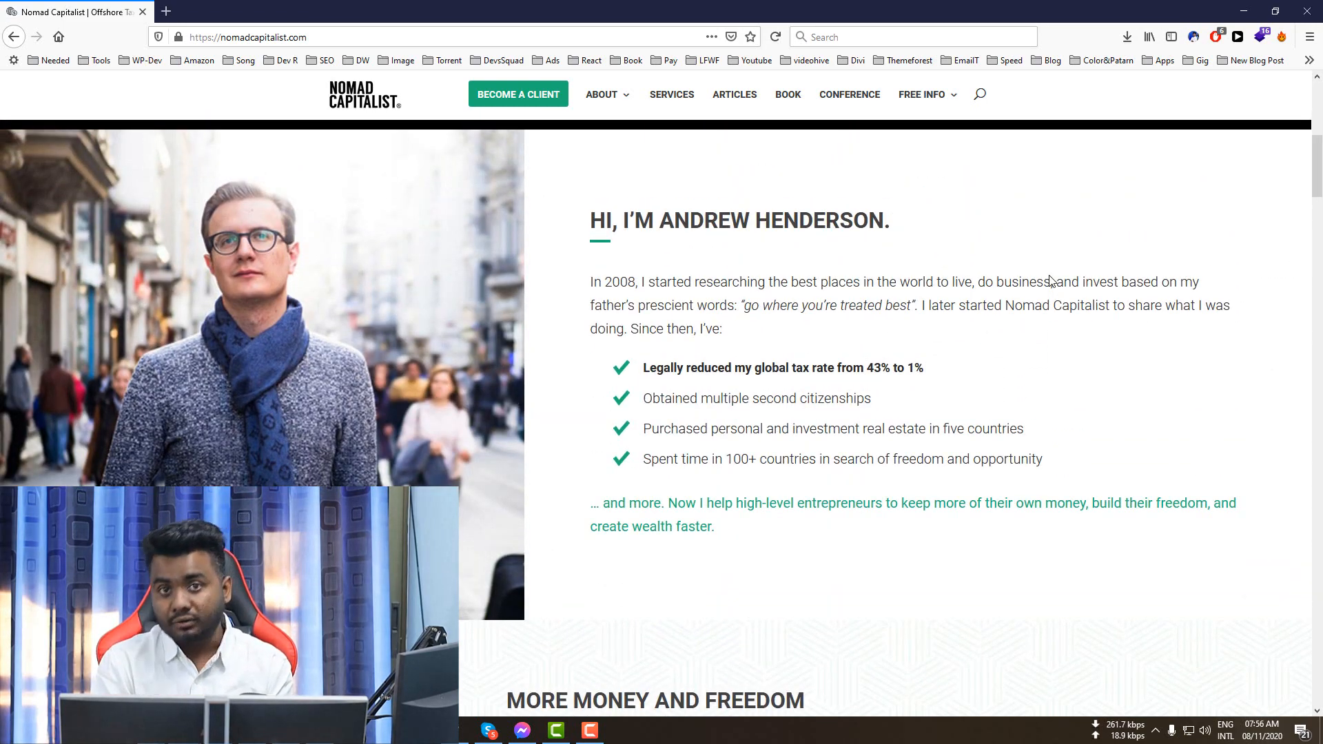
scroll(1051, 280, down, 6)
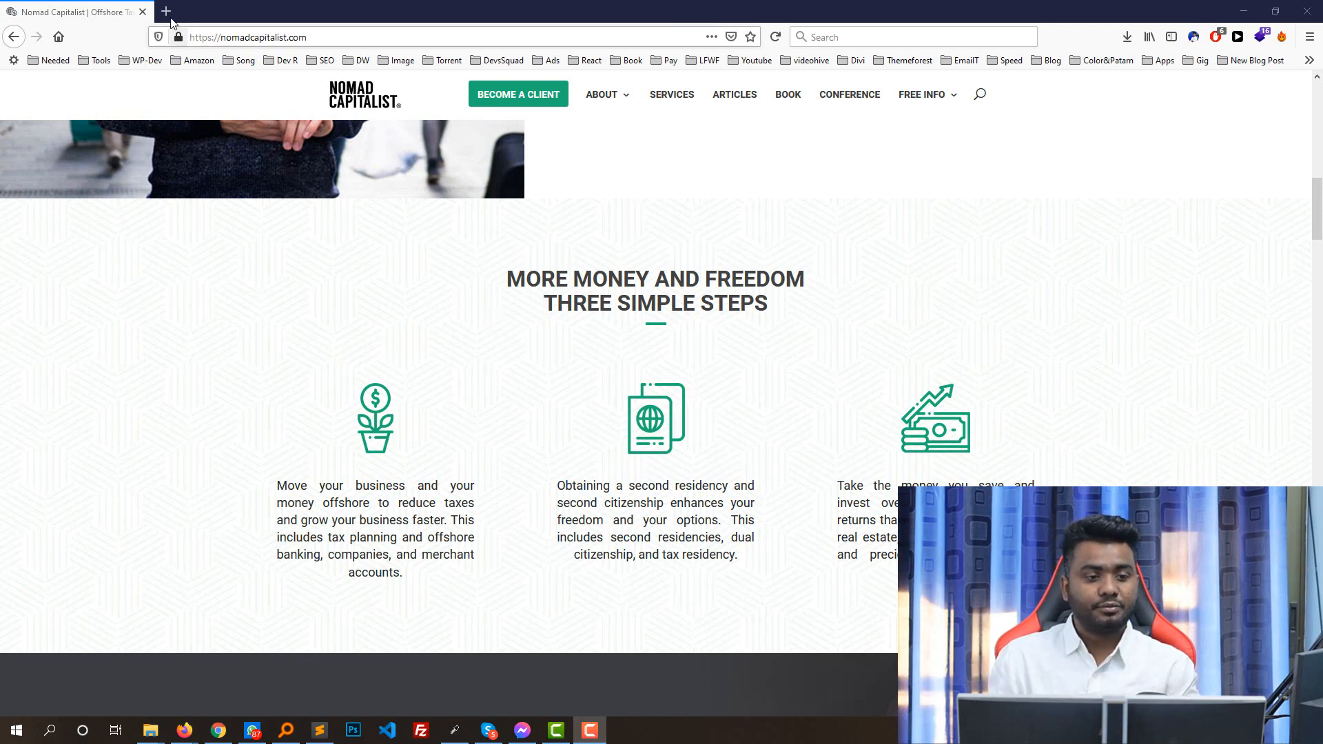
- Open localhost/wpdemo/ in a new browser tab and place that tab before the Nomad Capitalist one
key(ctrl+t)
text(localhost/wpdemo/)
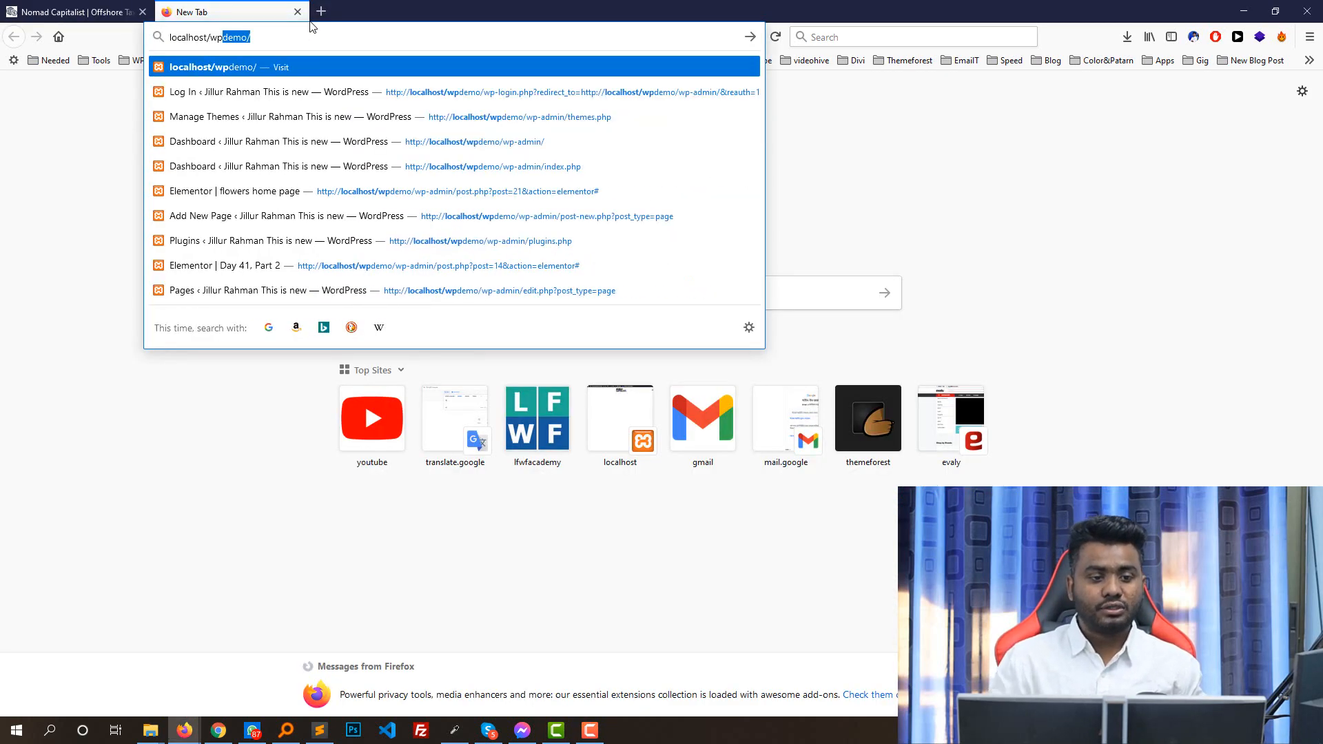
key(Return)
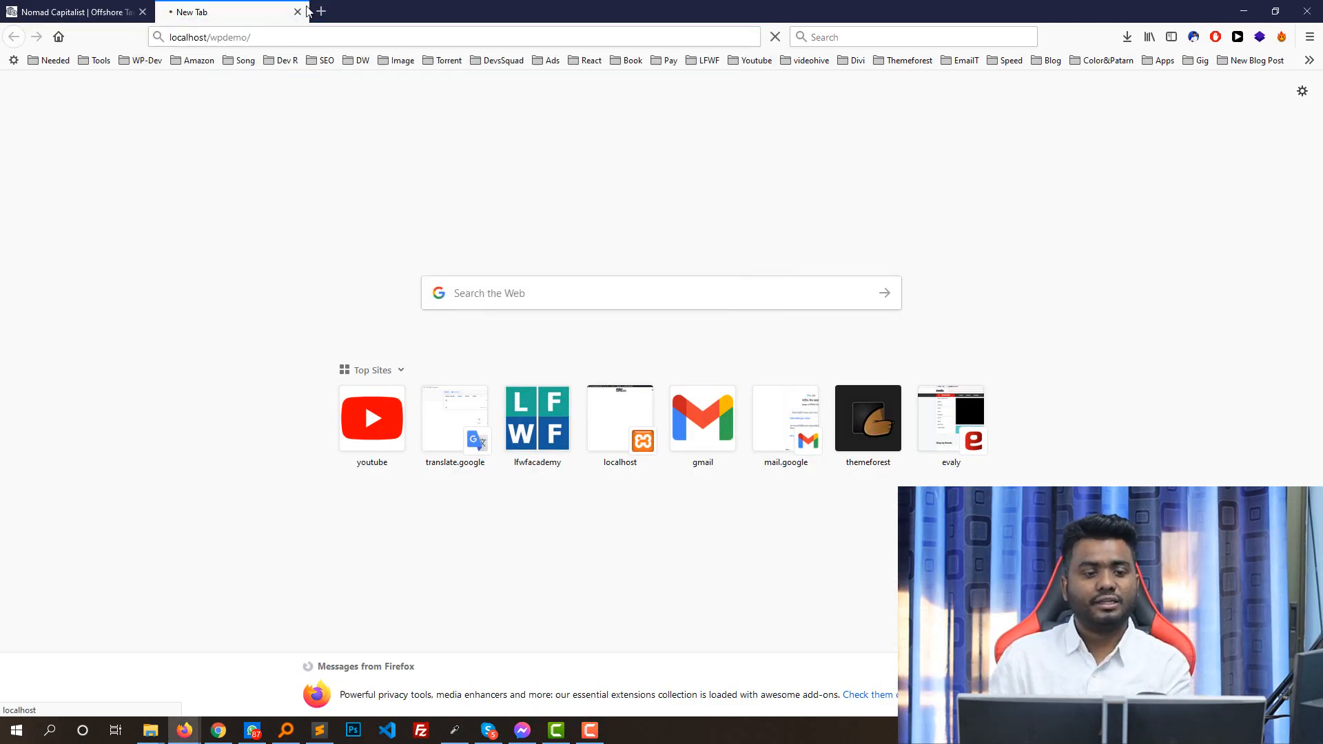
drag(207, 11, 86, 11)
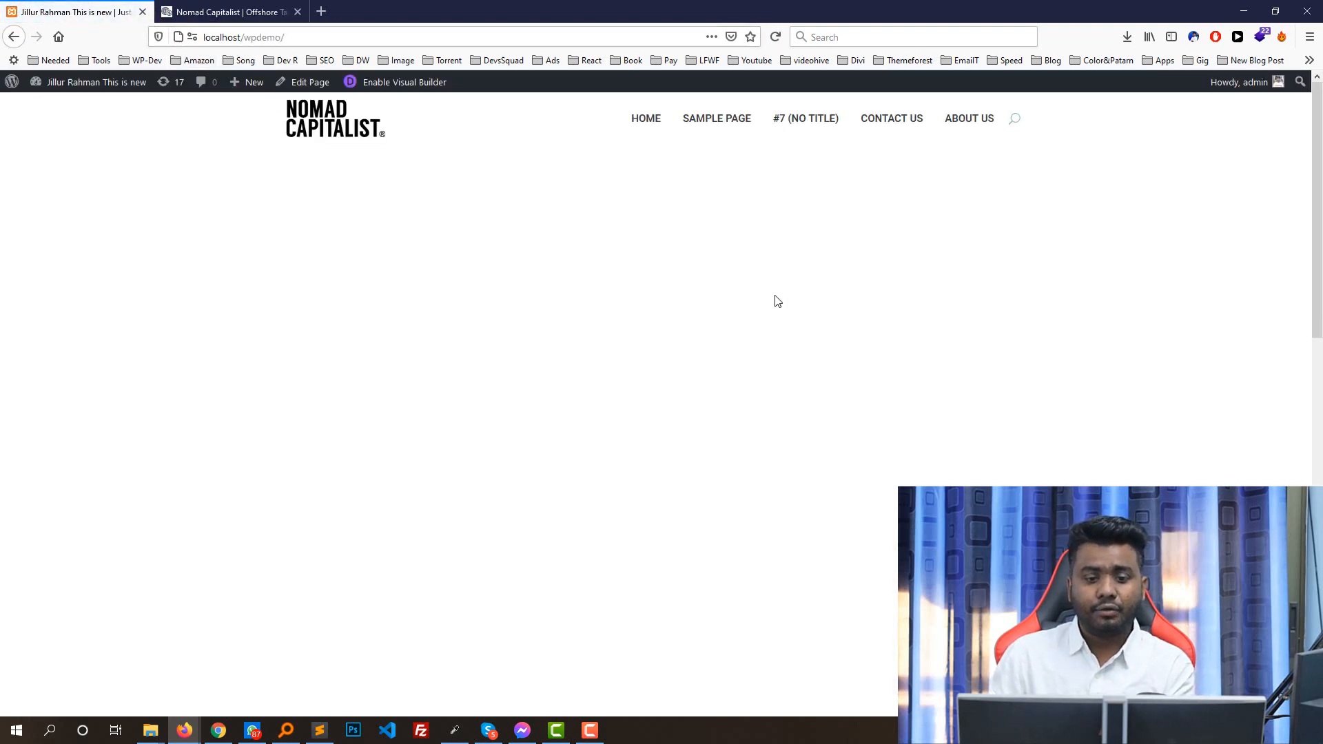
- Examine the local demo home page from the header to the footer for missing or broken styling
scroll(777, 301, down, 10)
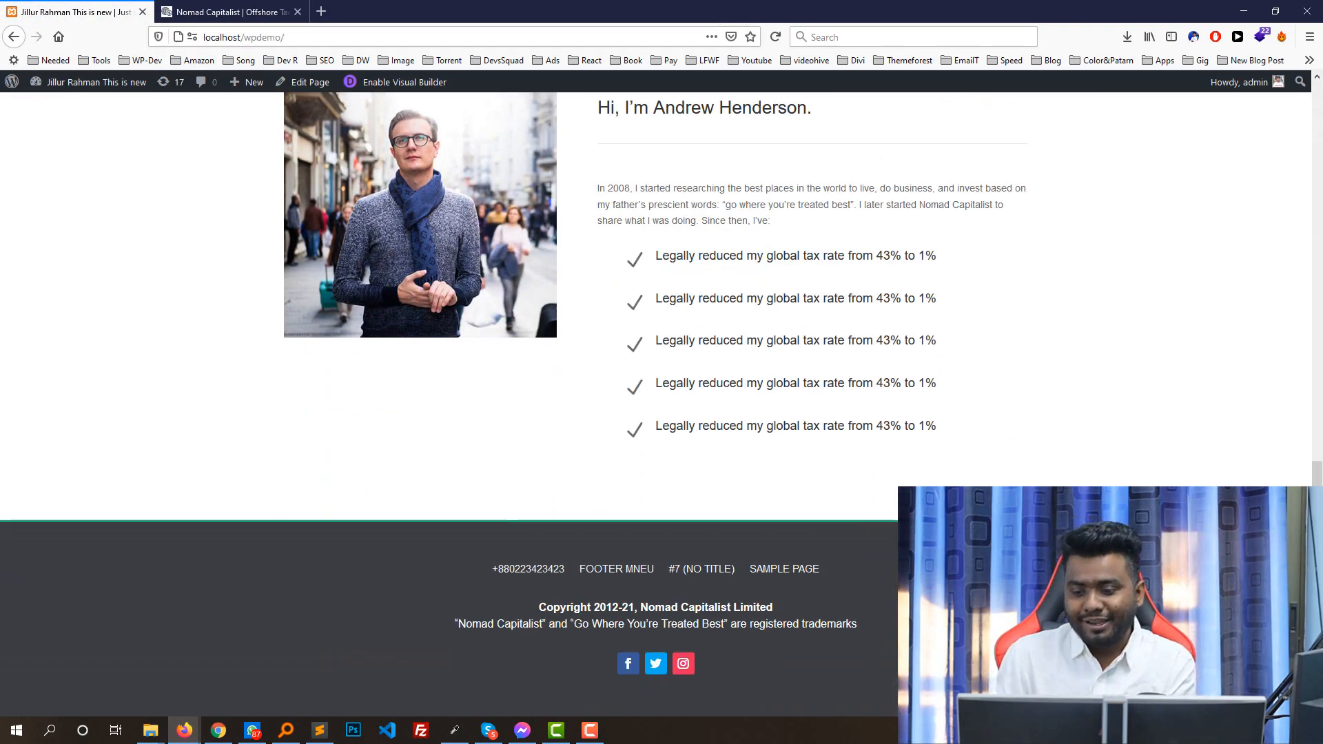
drag(1317, 607, 1317, 220)
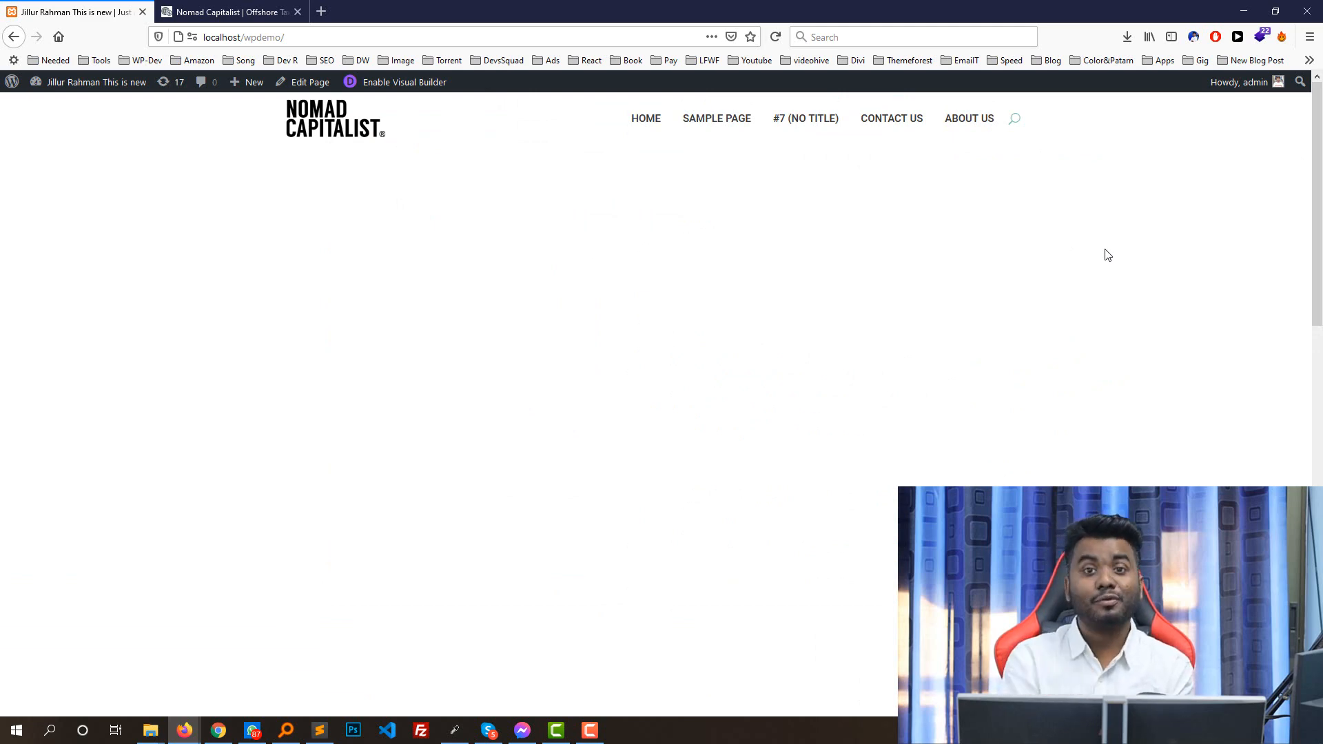
scroll(1107, 255, down, 8)
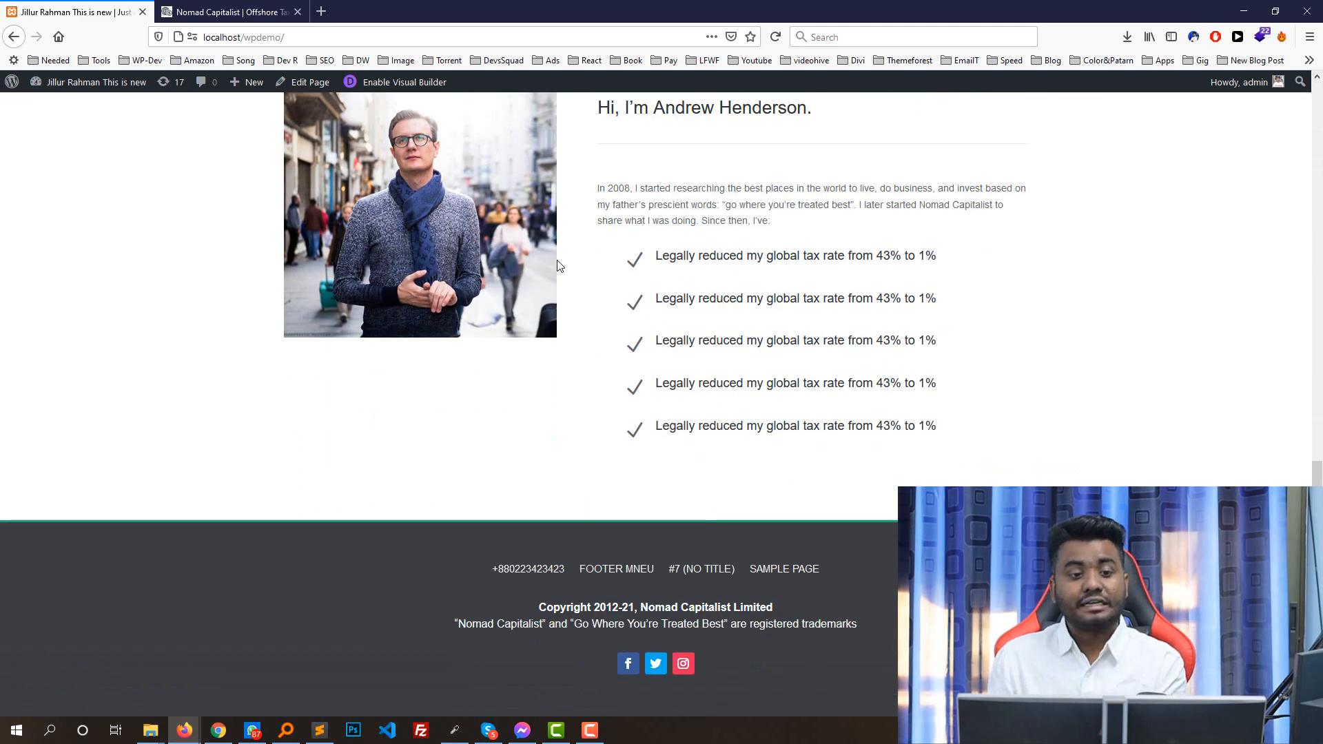
scroll(558, 269, up, 5)
scroll(557, 280, up, 4)
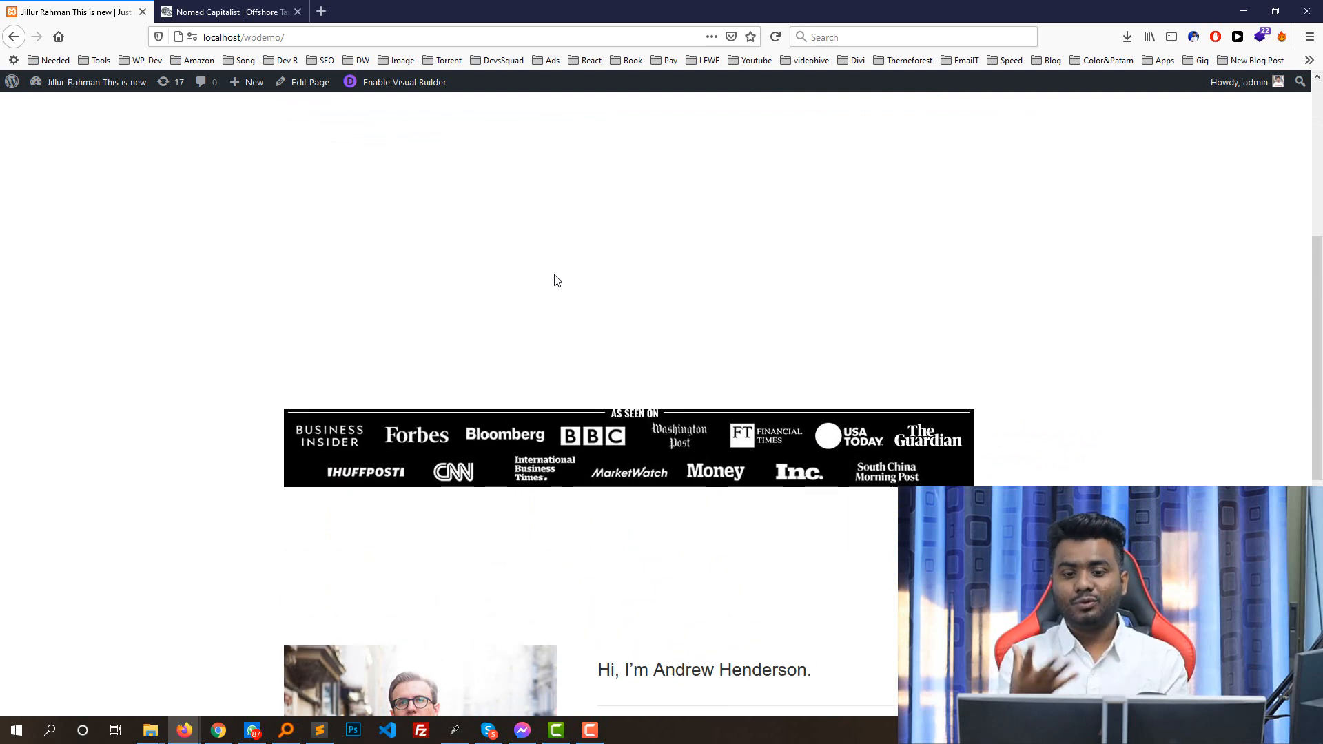
scroll(555, 280, up, 5)
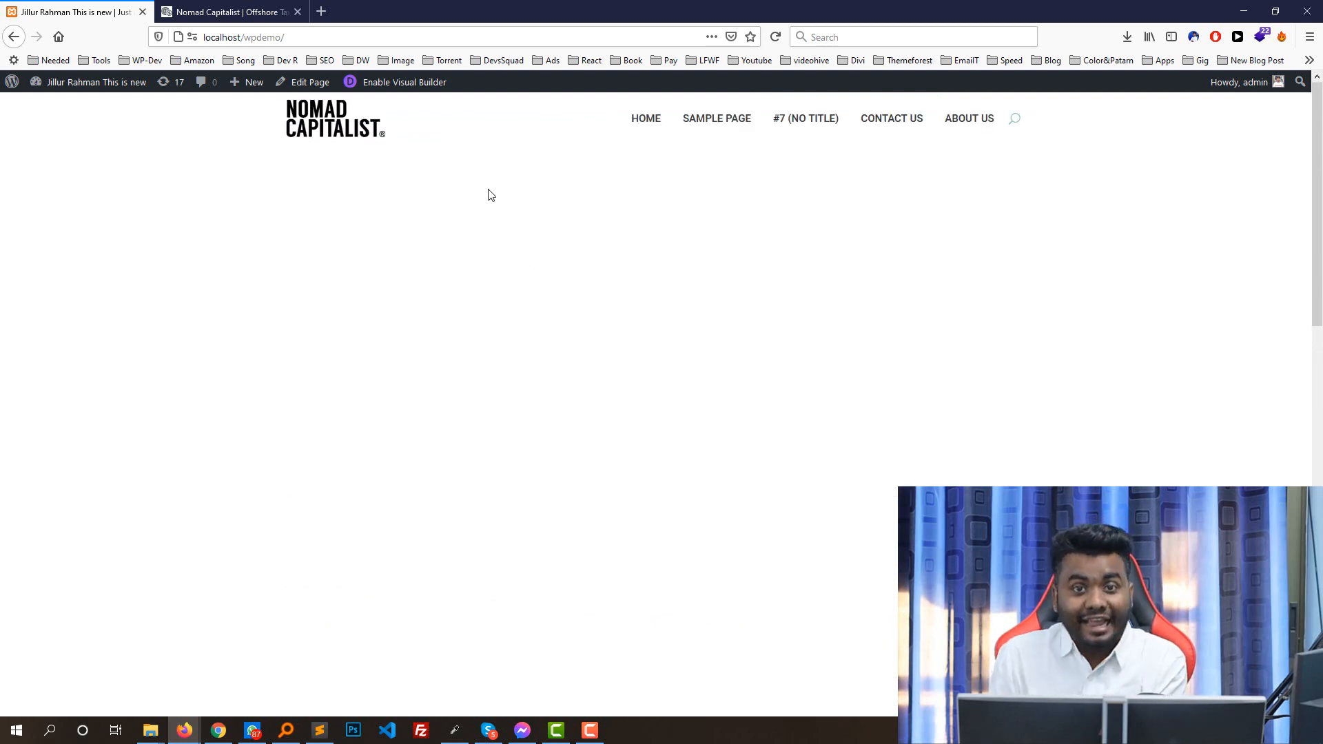
- Open the local home page for editing in a new tab and load its layout in the Divi Builder
right_click(308, 84)
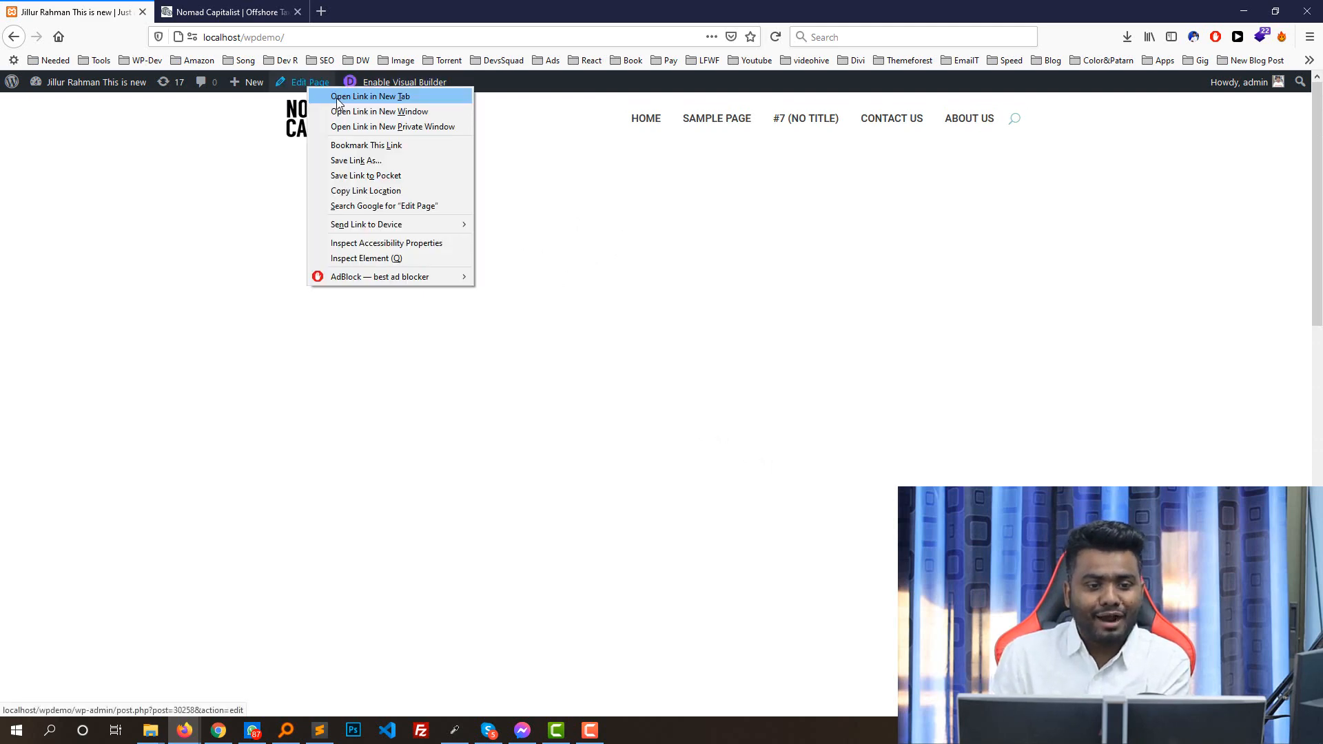
click(339, 101)
click(254, 10)
click(103, 11)
scroll(519, 266, down, 4)
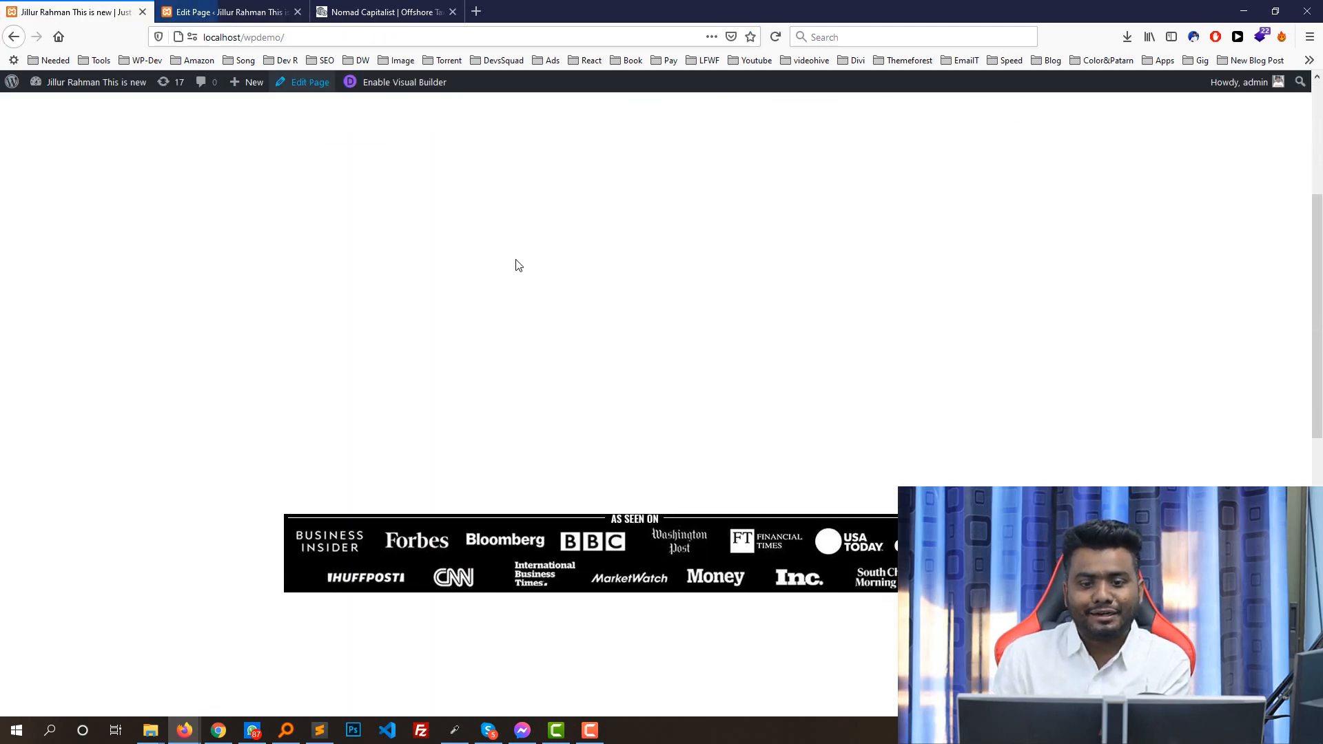
scroll(519, 266, down, 3)
key(ctrl+Tab)
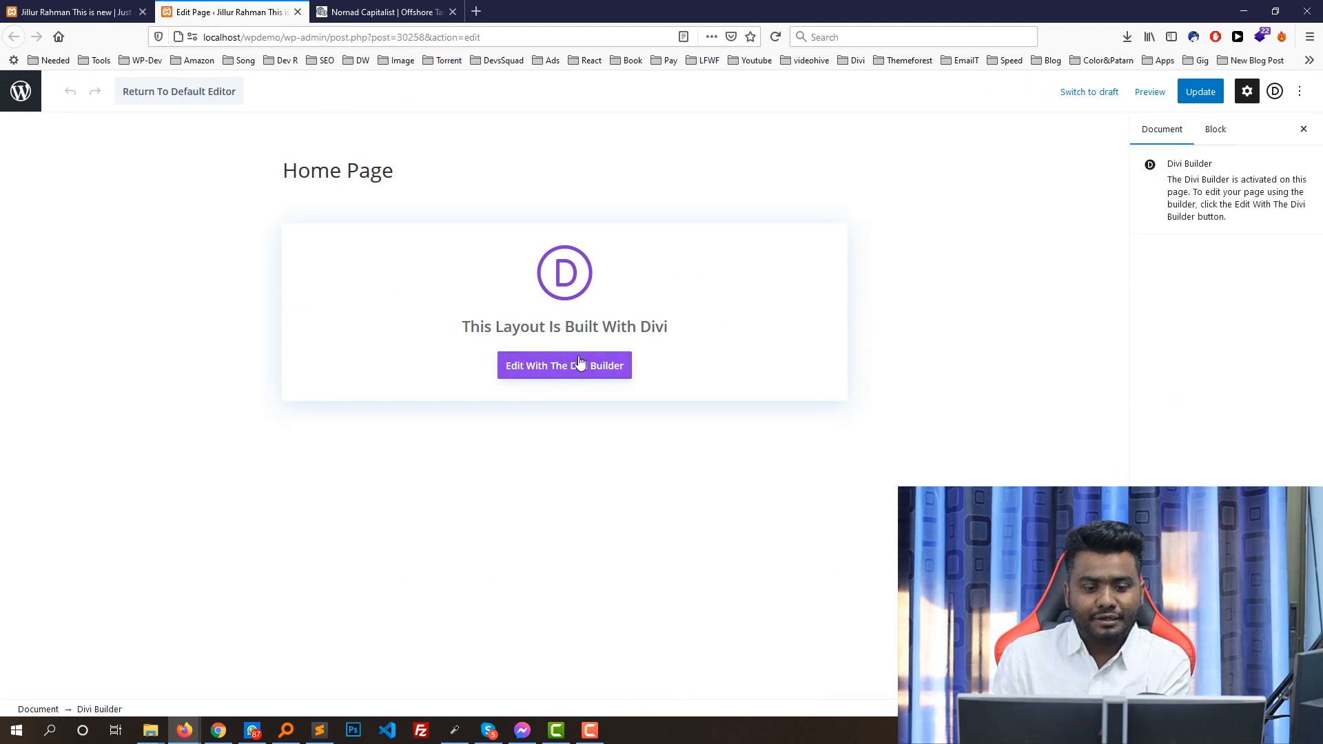
click(580, 363)
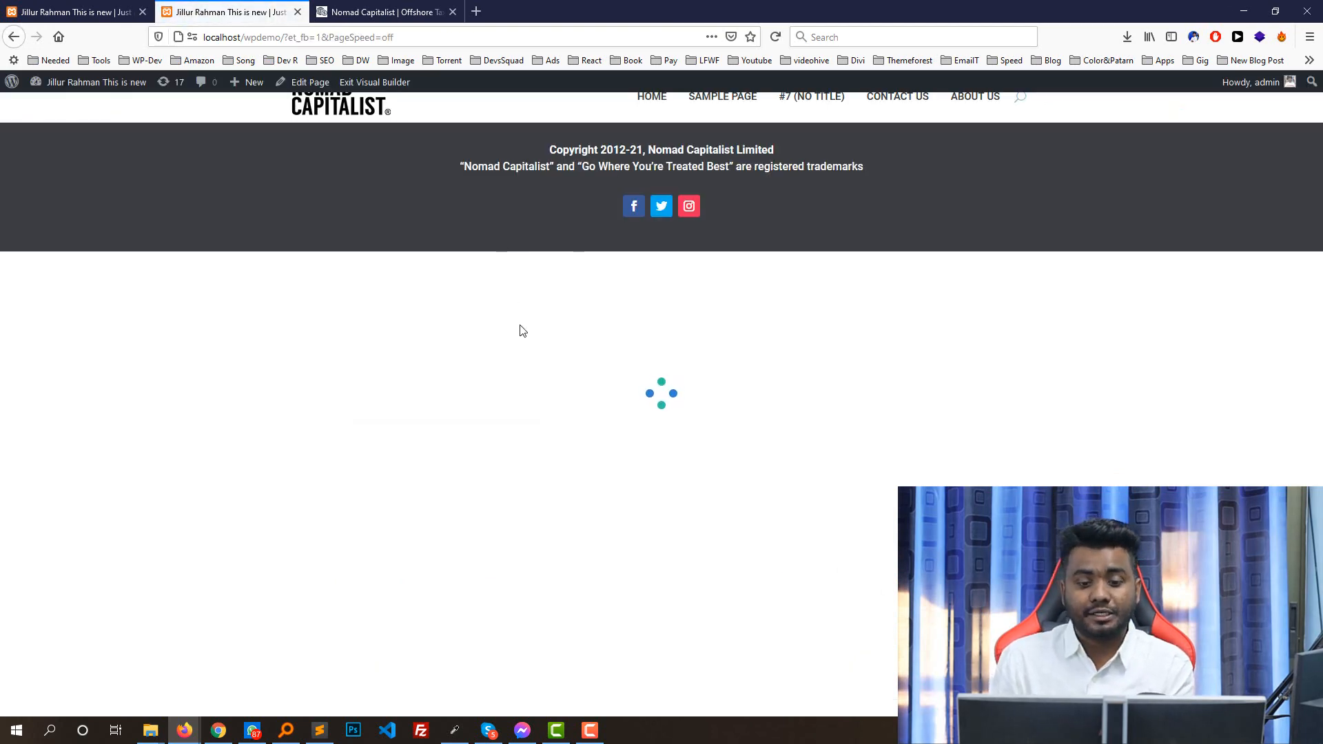
scroll(578, 291, down, 5)
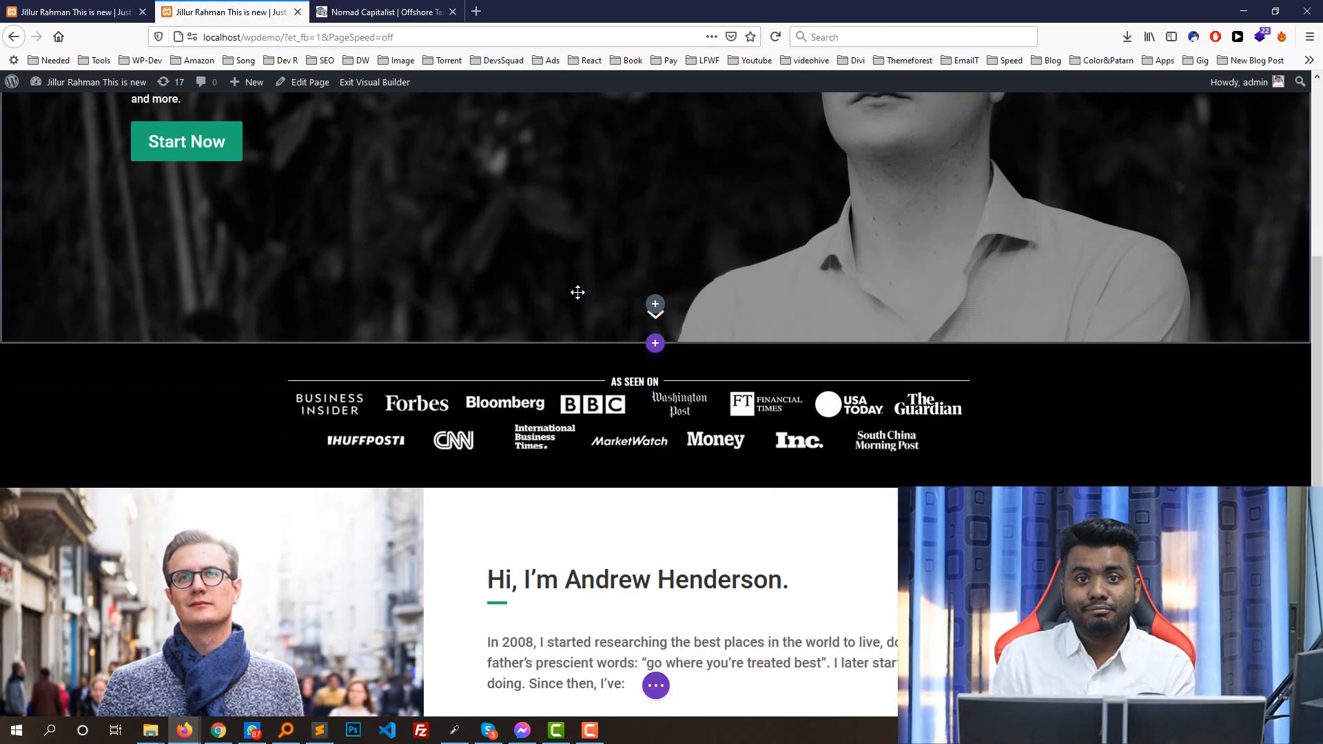
scroll(578, 293, down, 5)
scroll(614, 355, up, 8)
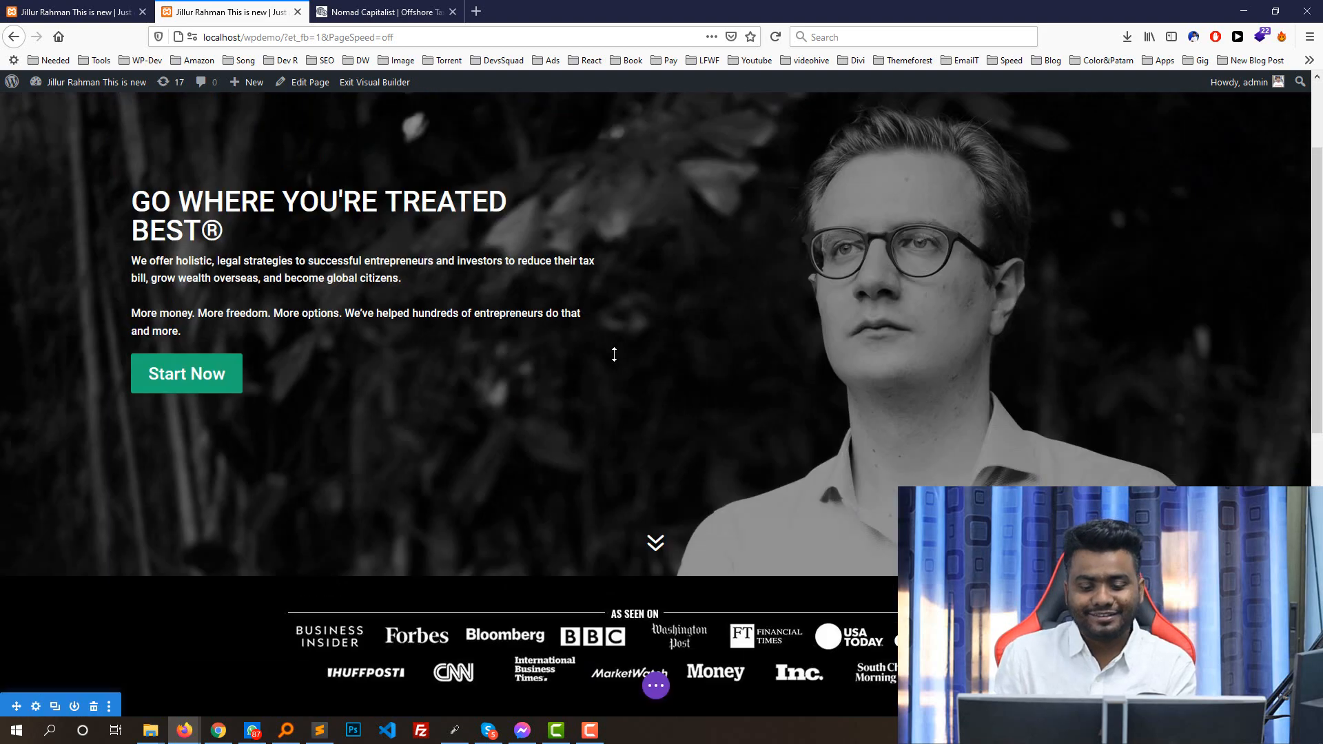
scroll(614, 354, up, 2)
- Turn off Static CSS File Generation in the Performance options of Divi's page settings and apply the change
click(655, 686)
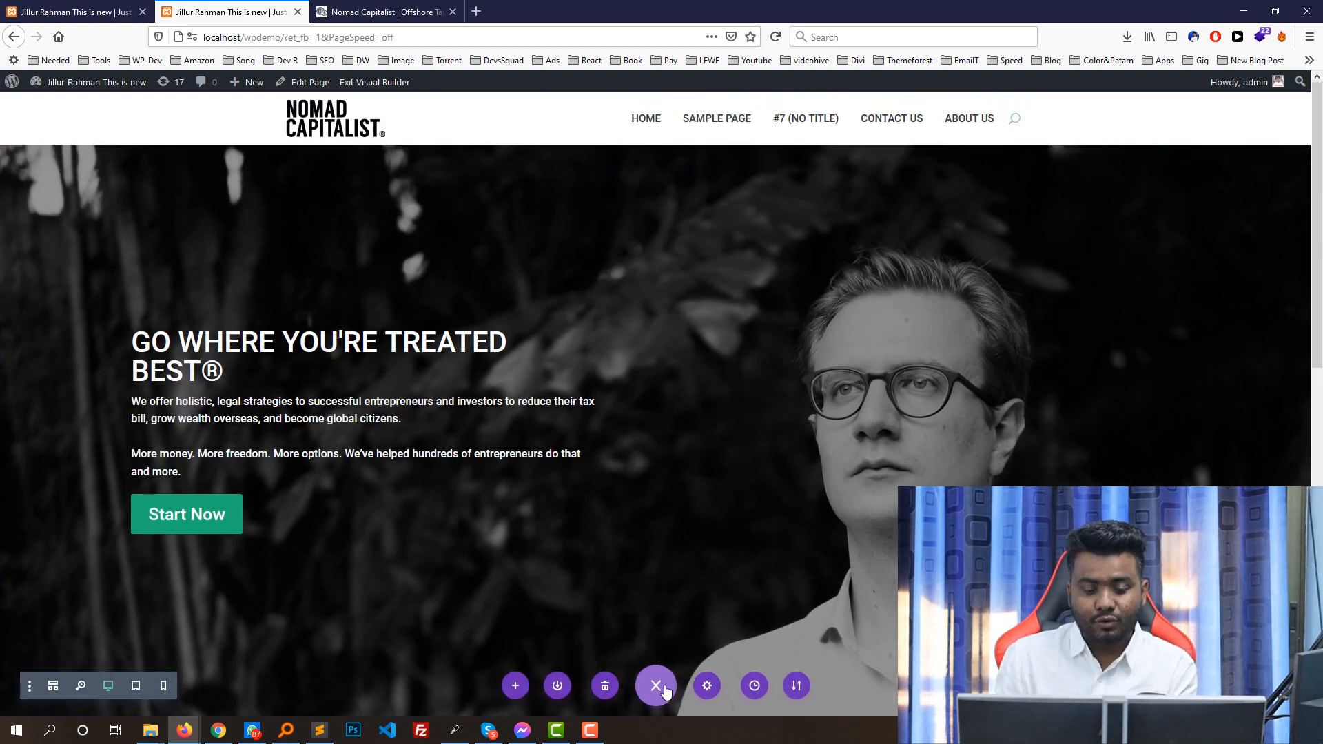
click(656, 686)
click(662, 691)
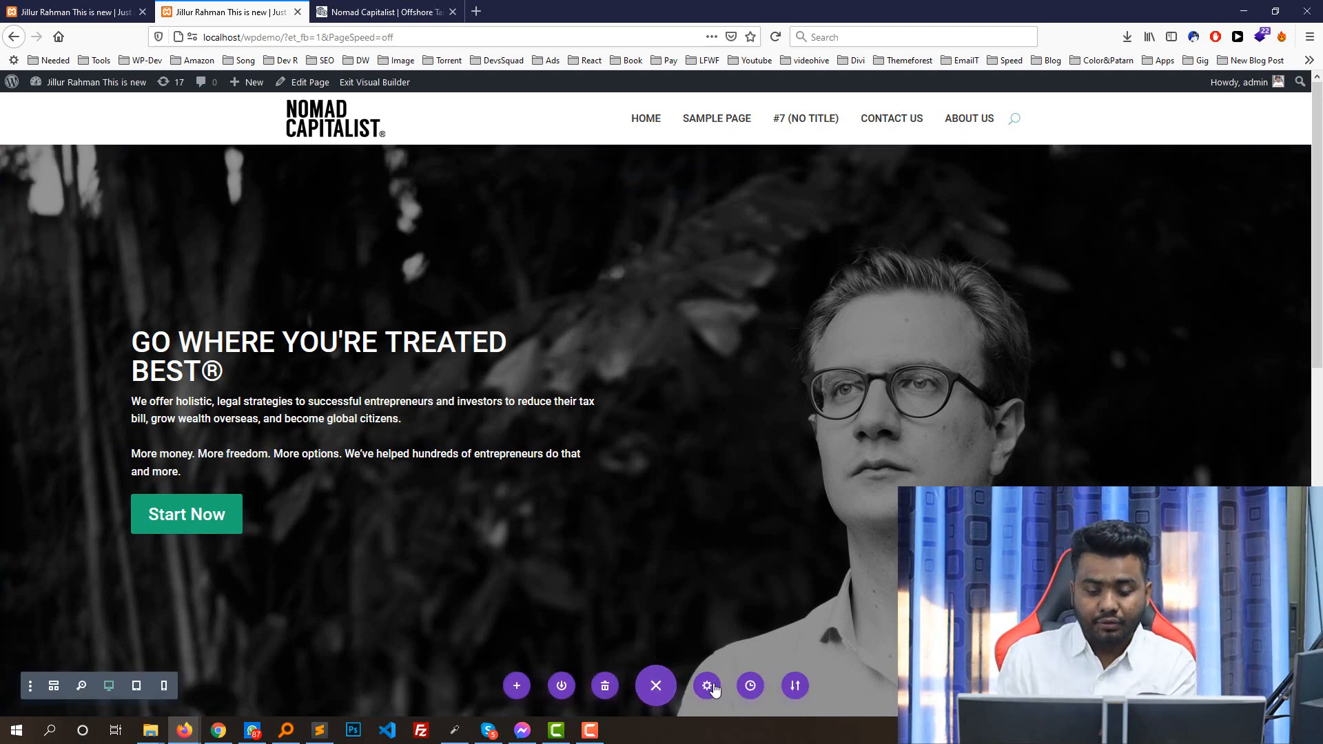
click(707, 686)
click(846, 183)
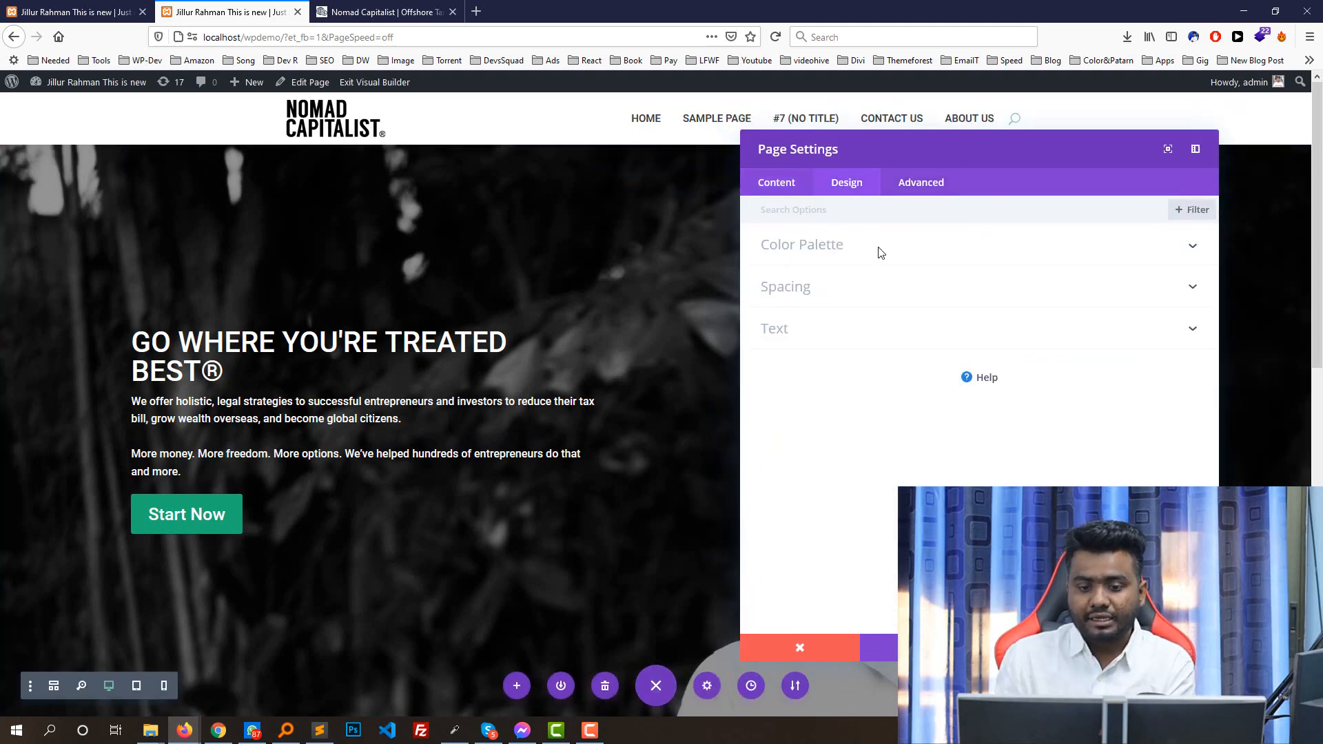
click(899, 190)
click(772, 300)
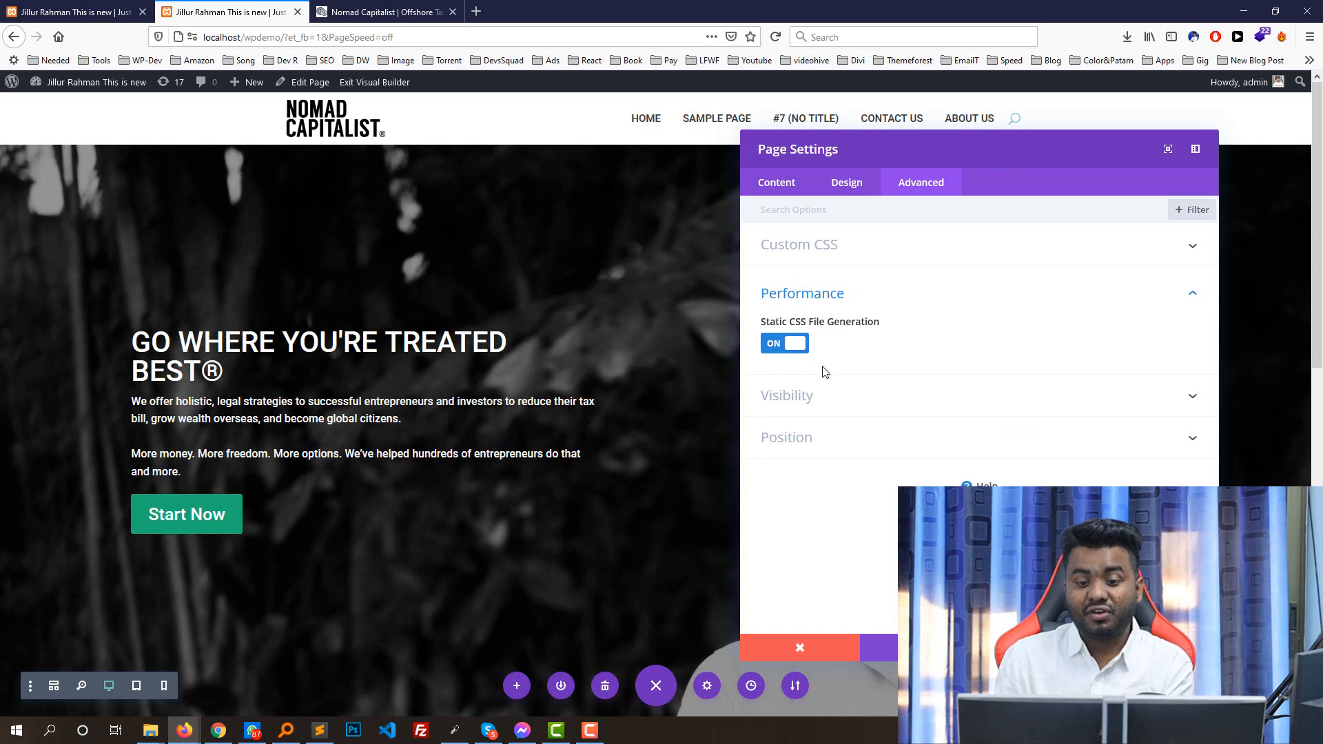
click(783, 347)
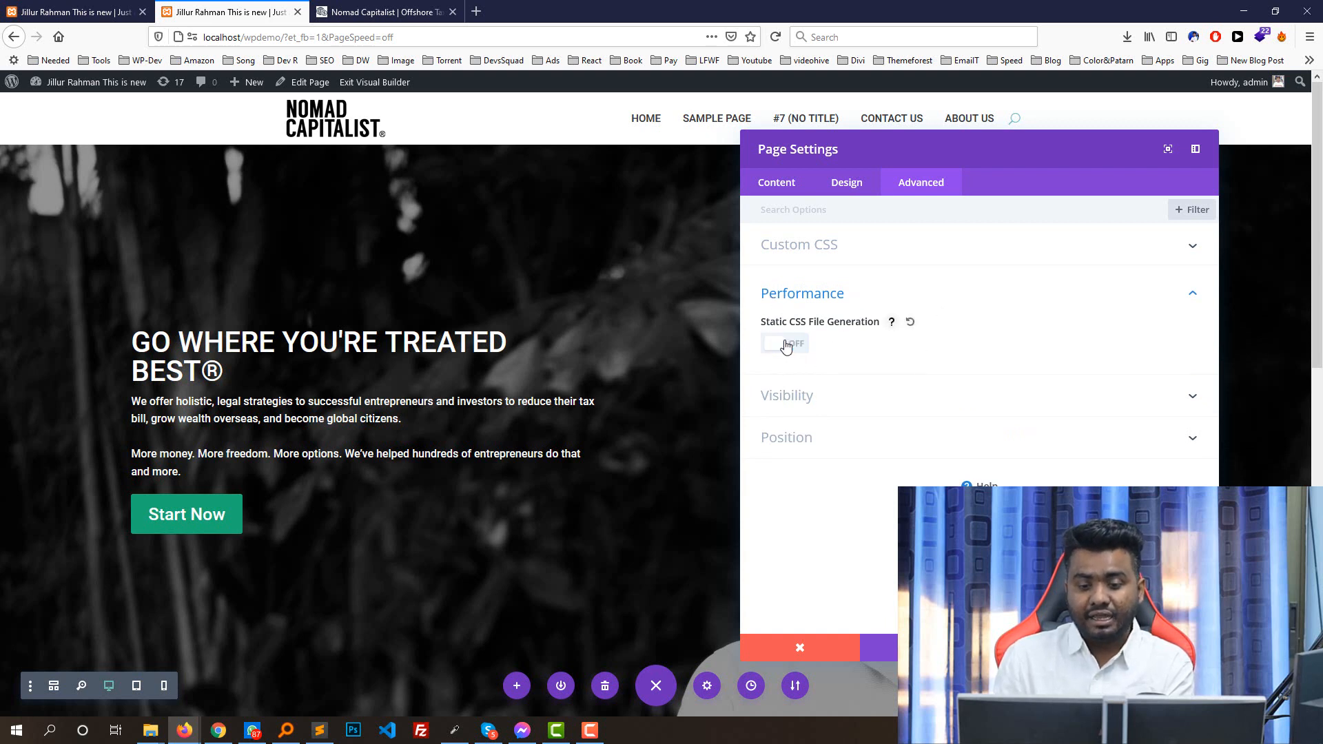
click(1159, 648)
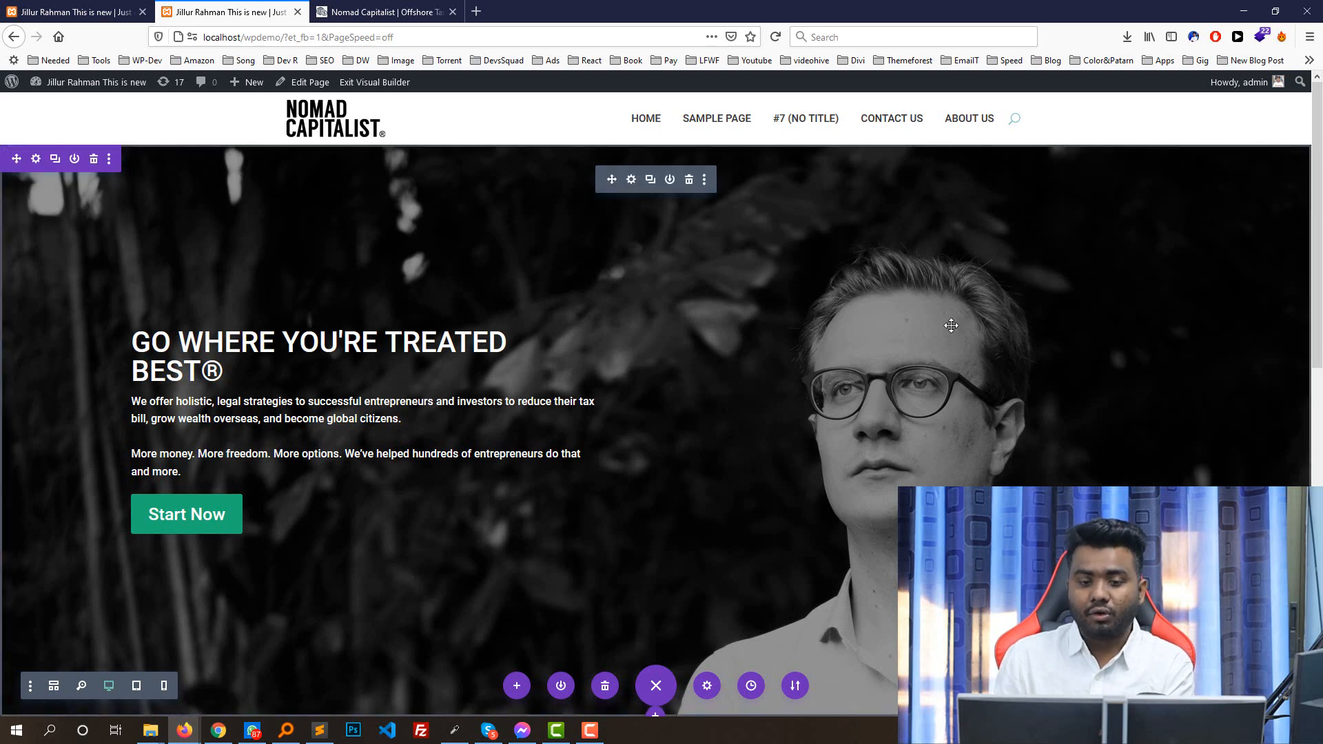
- Reopen the page settings and check that Static CSS File Generation is off in the Performance options
click(707, 686)
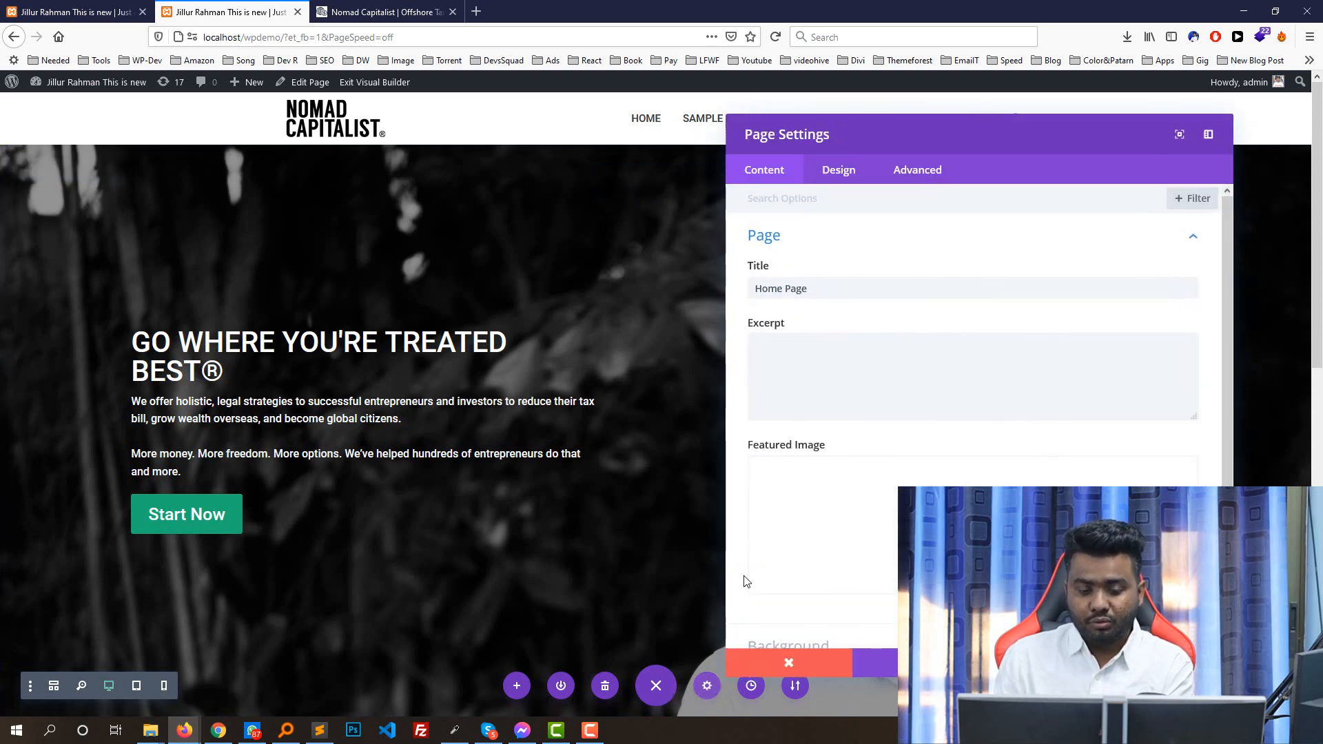
click(922, 182)
click(818, 292)
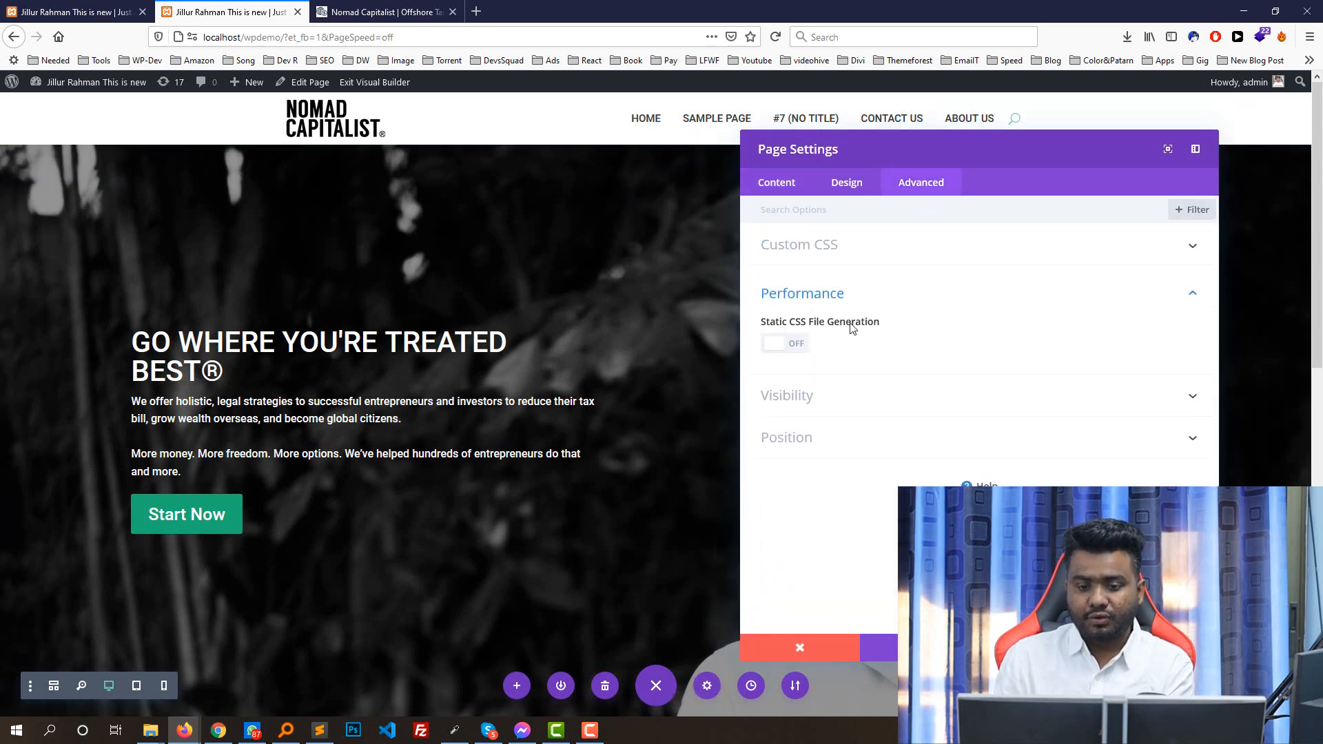
click(792, 347)
click(794, 348)
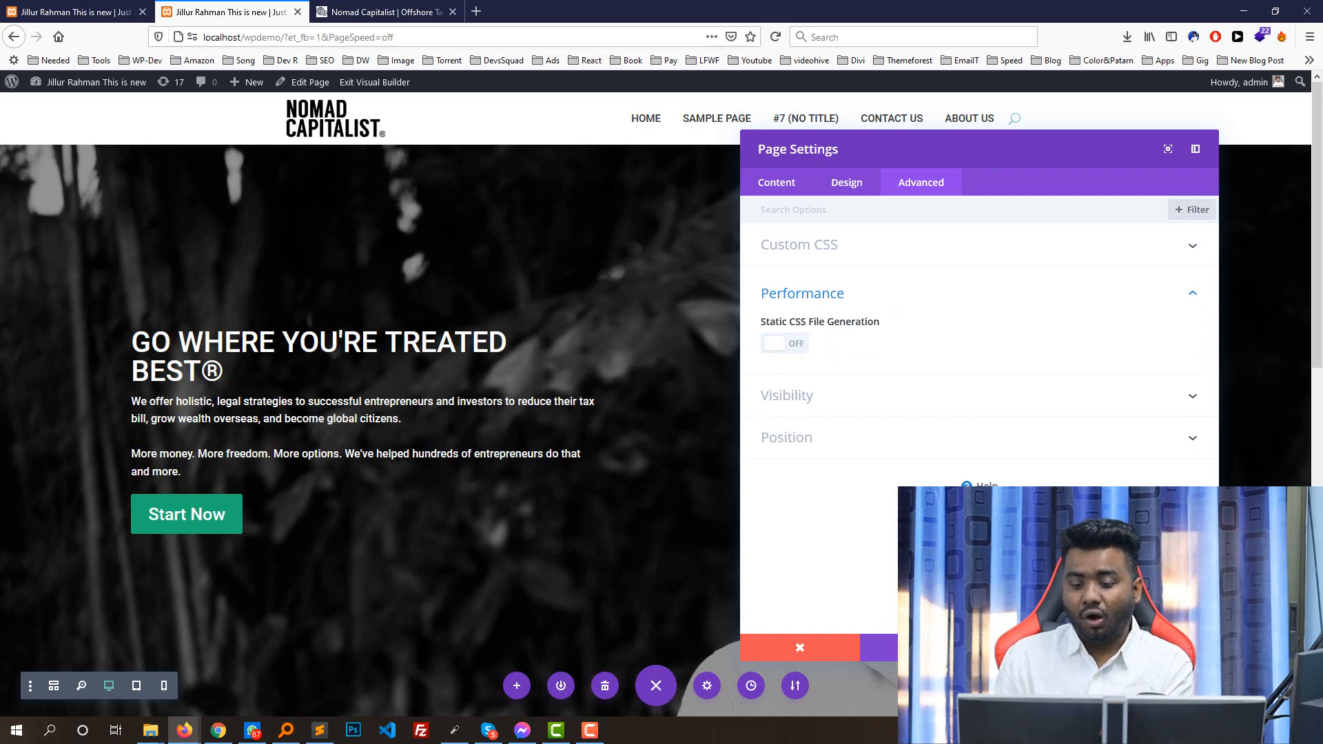
click(1159, 648)
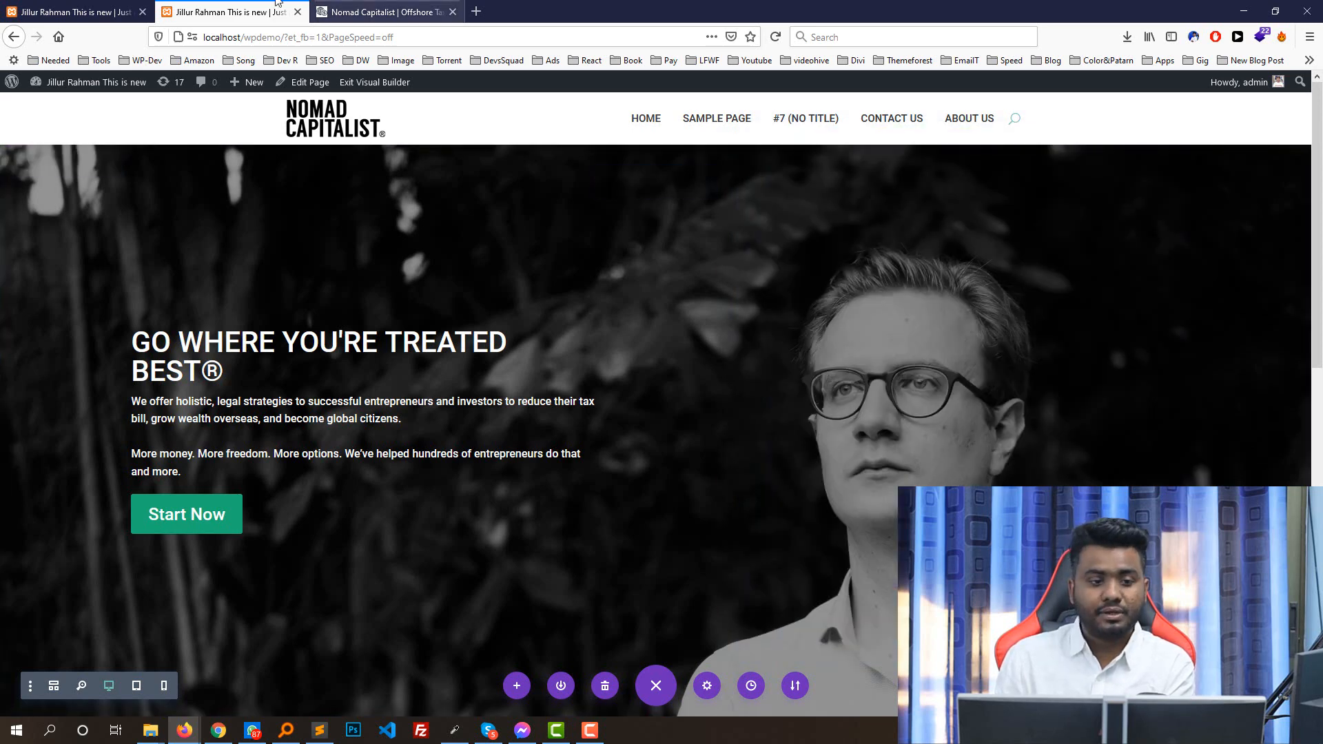
- Reload the local demo home page, check its styling from hero to footer, and return to the Nomad Capitalist reference page
click(100, 6)
click(781, 41)
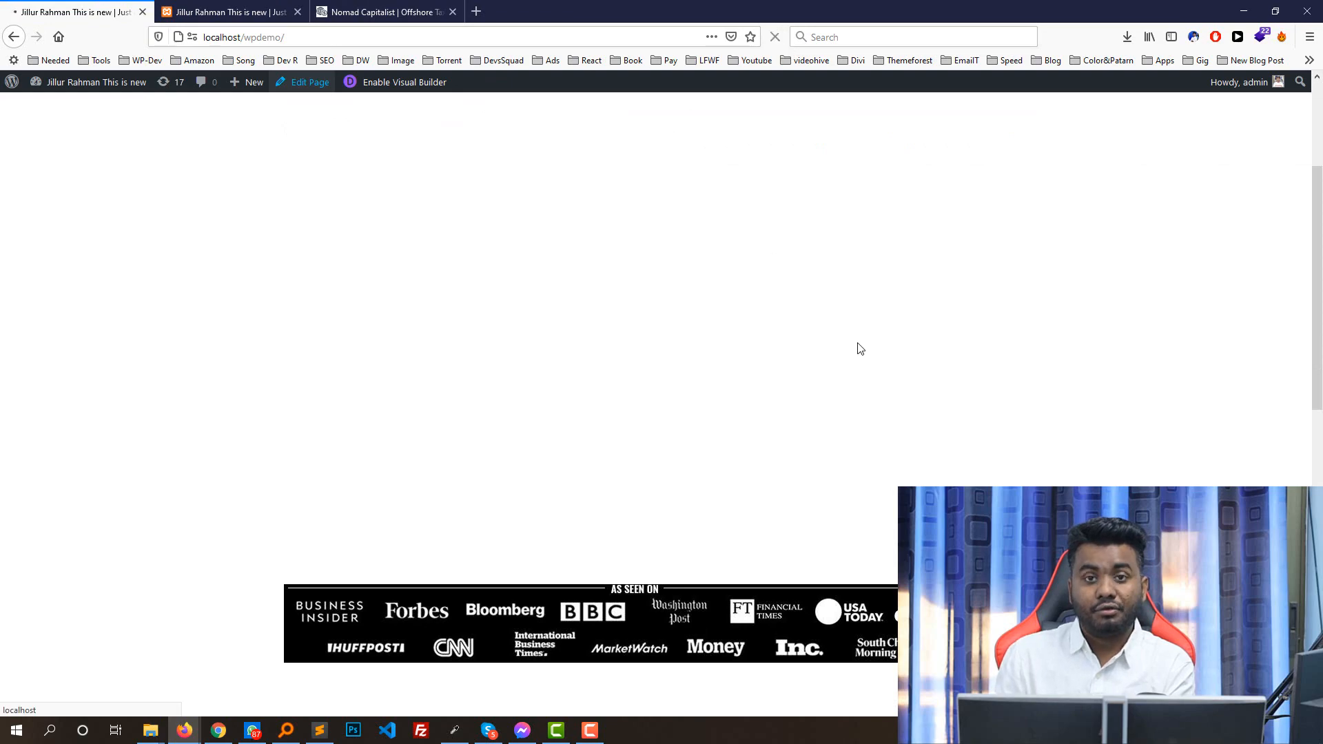
scroll(814, 272, down, 4)
scroll(809, 275, down, 3)
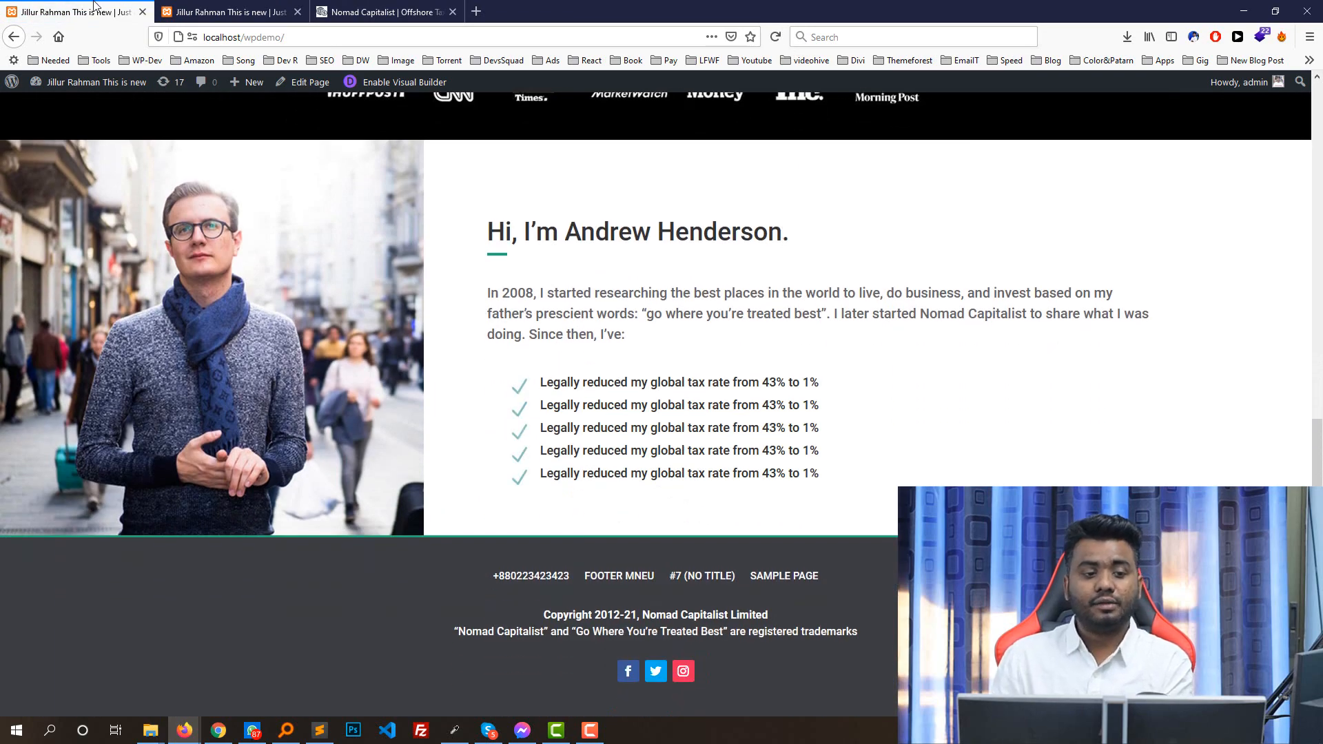
click(202, 8)
click(131, 6)
scroll(774, 304, up, 8)
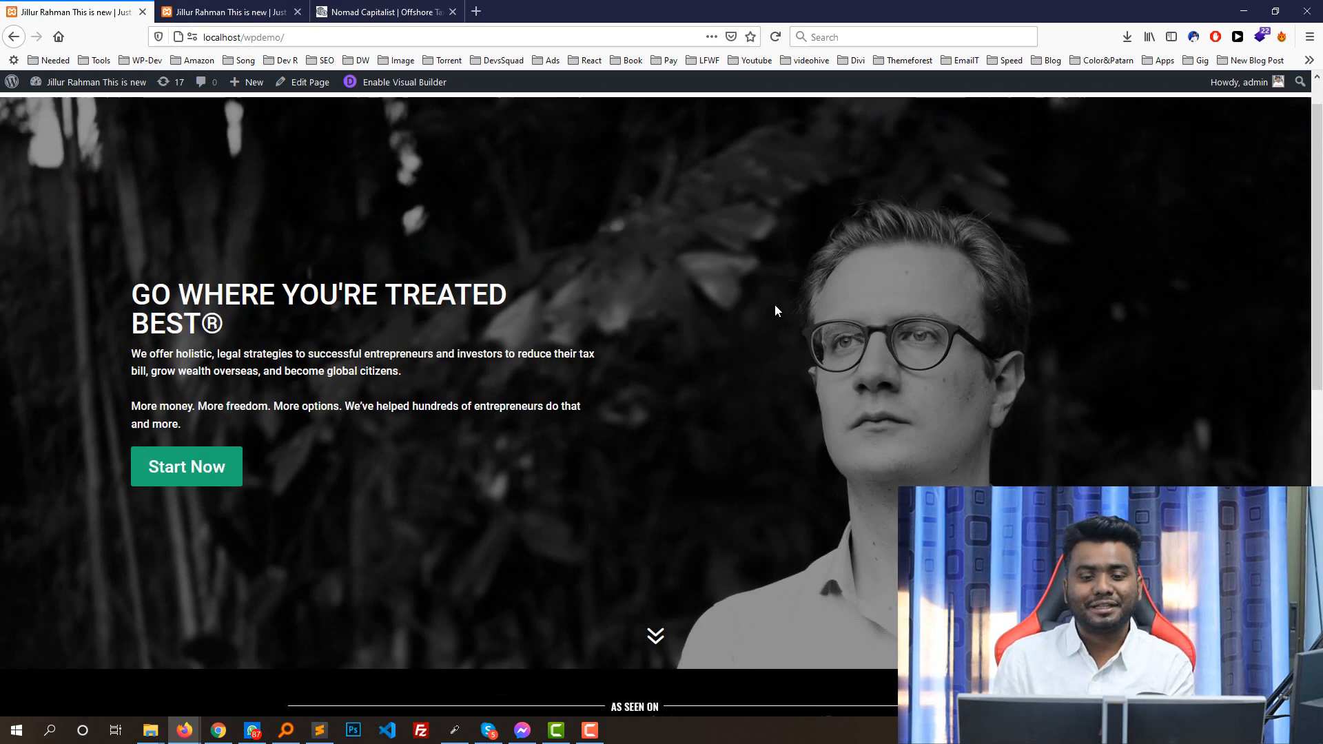
scroll(775, 305, down, 6)
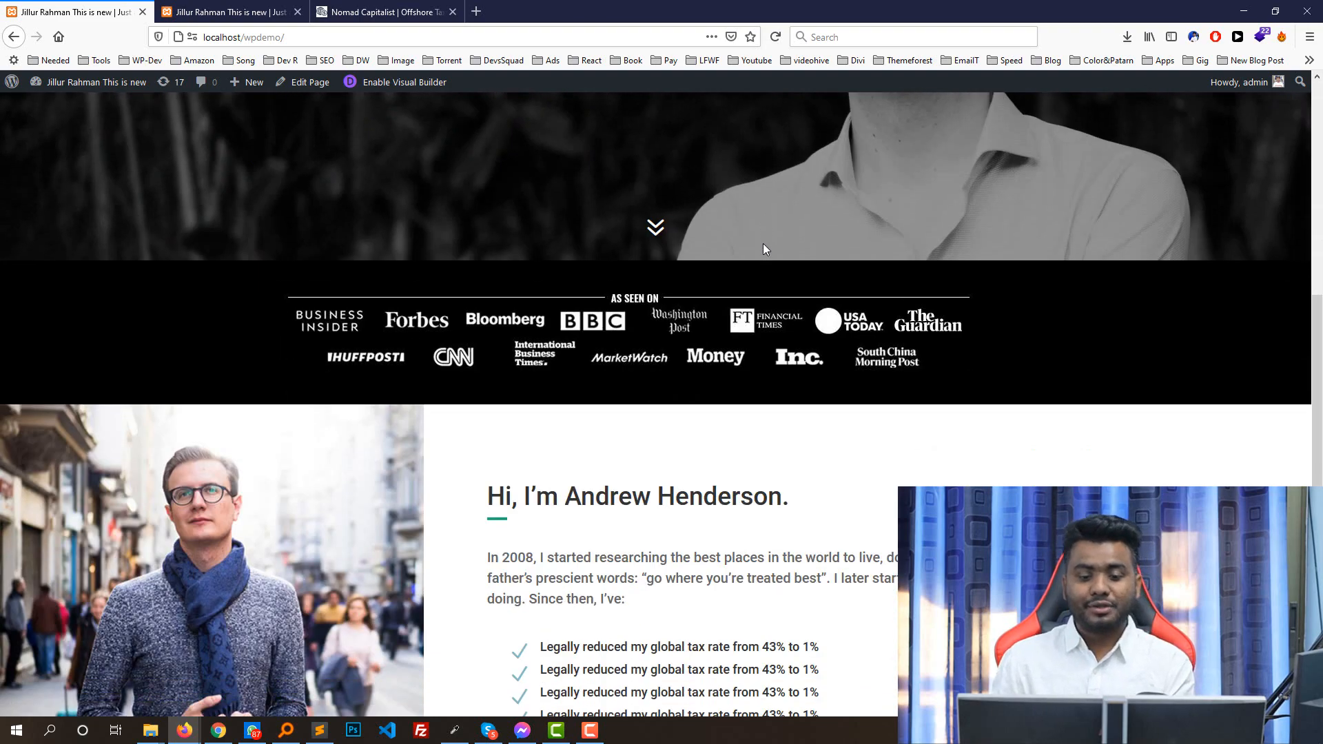
click(397, 7)
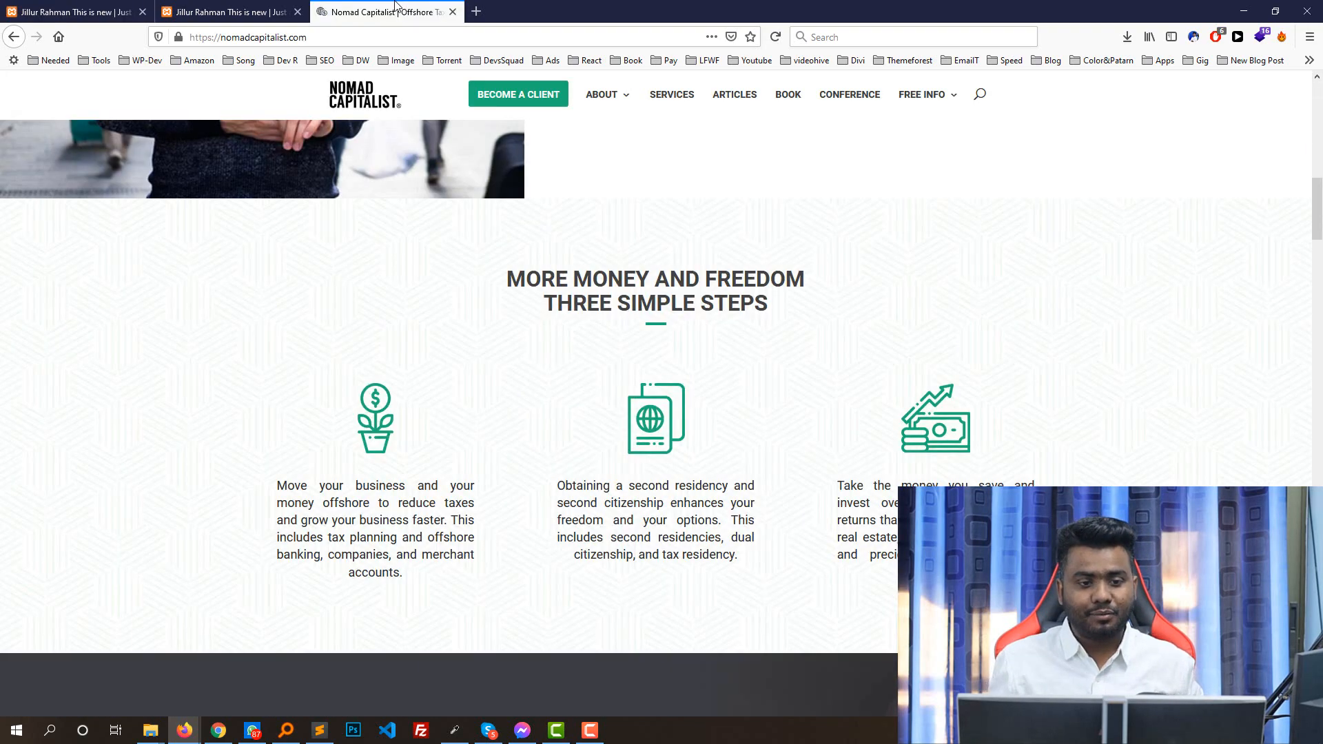
- Examine the reference page from the three simple steps section down to the how it all works section, focusing on the "MORE MONEY AND FREEDOM" heading
scroll(529, 345, up, 4)
scroll(838, 307, down, 3)
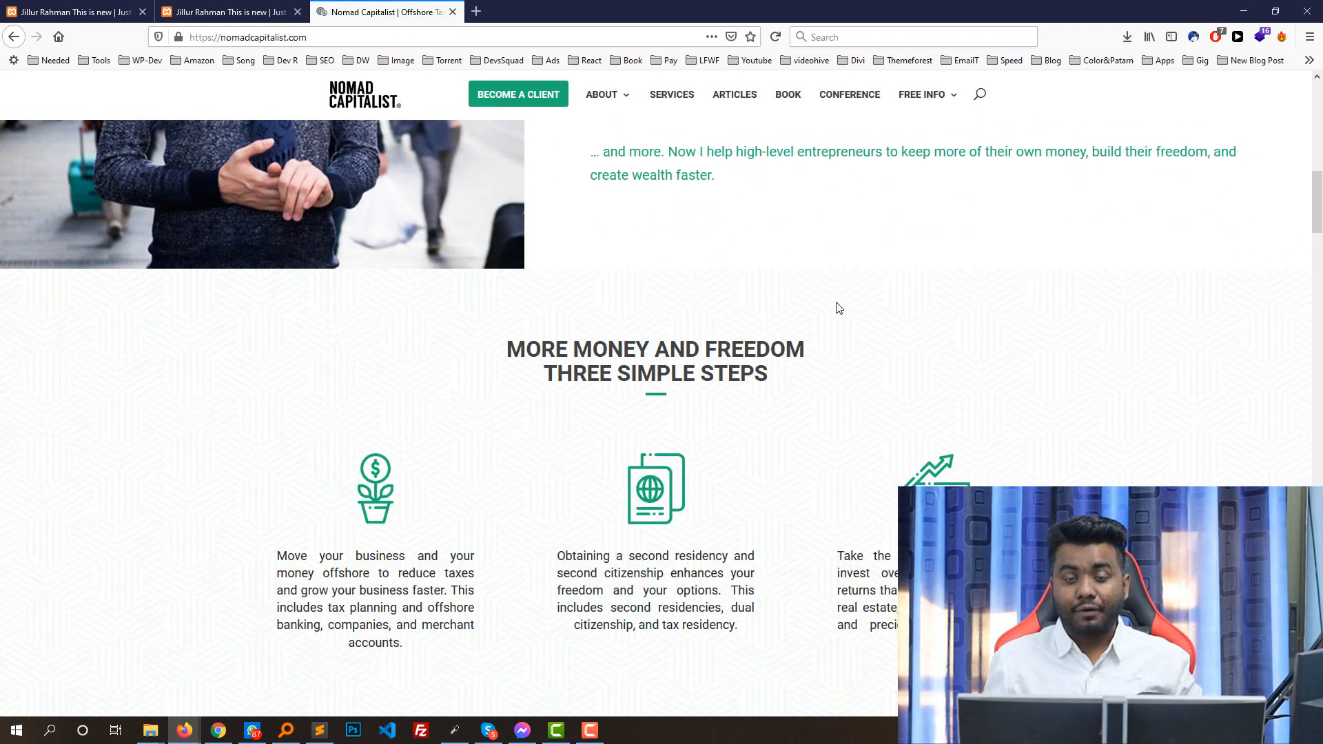
scroll(772, 280, down, 2)
scroll(434, 272, up, 1)
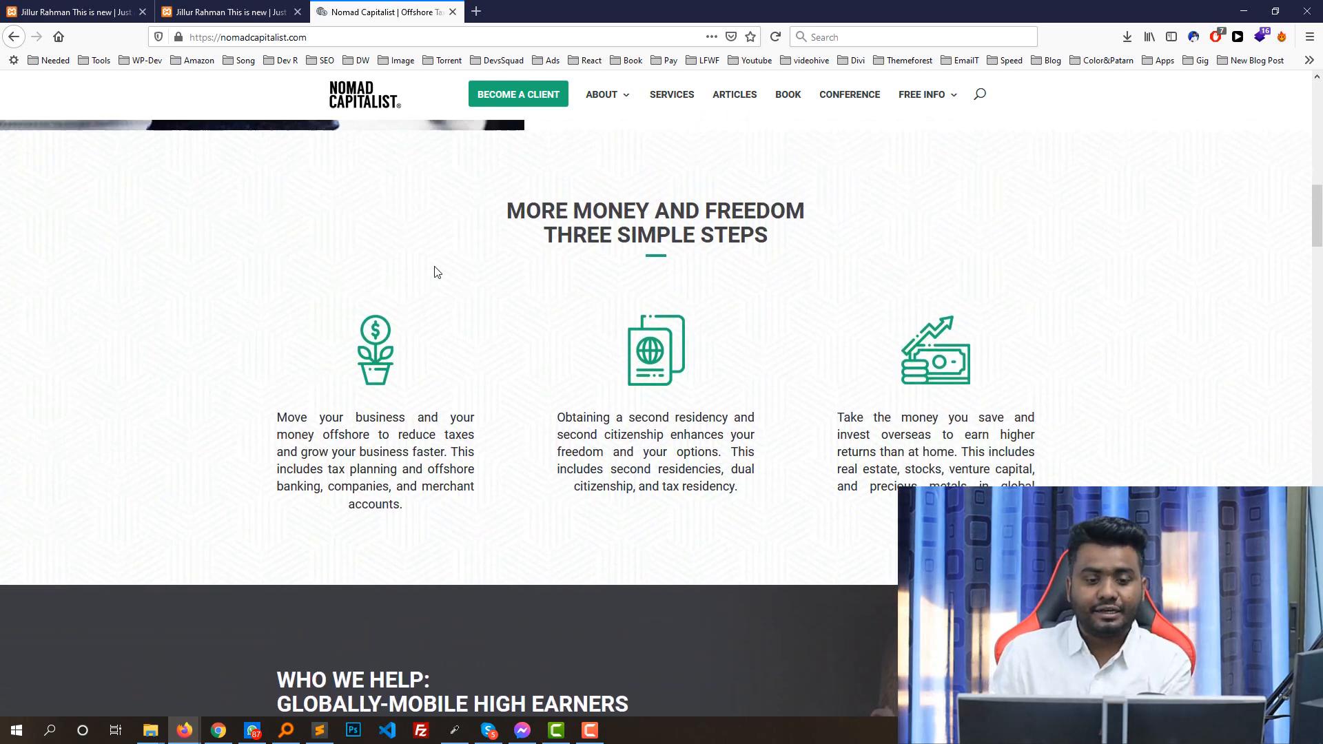
scroll(406, 413, down, 4)
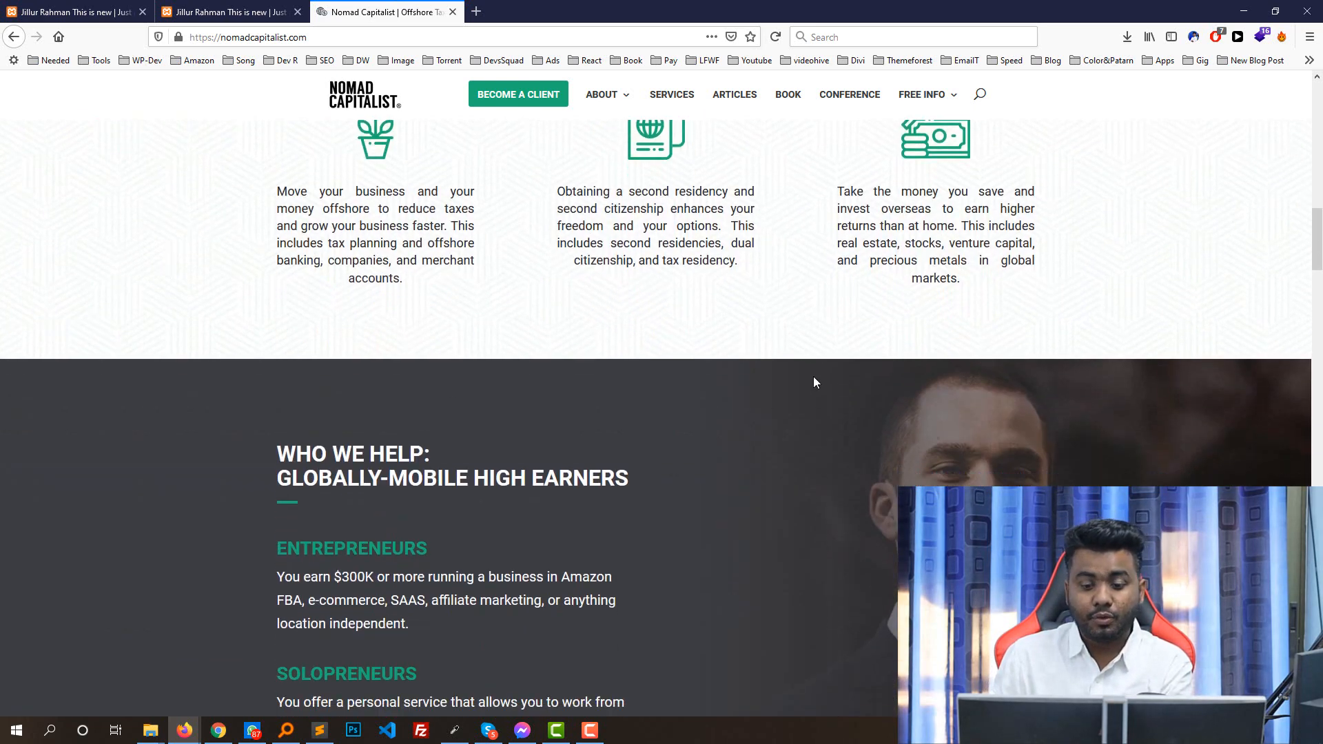
scroll(813, 377, down, 6)
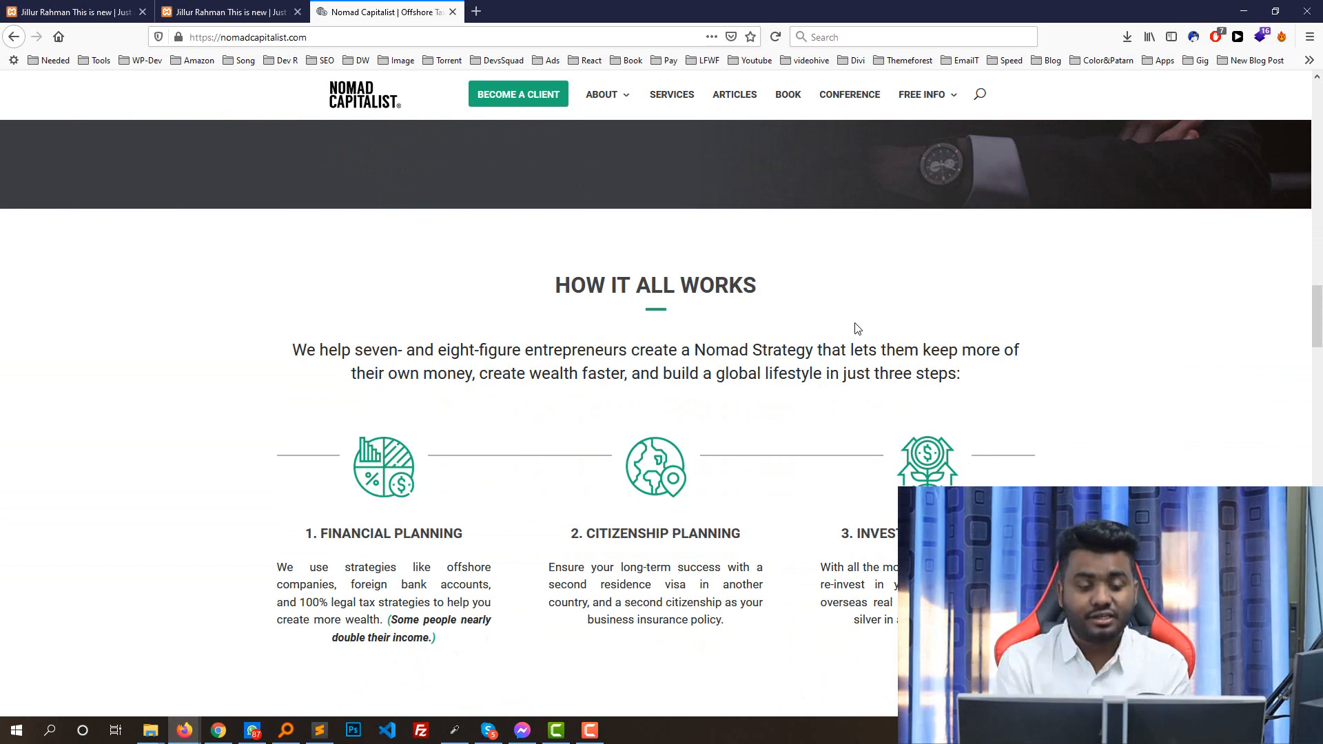
scroll(858, 324, up, 10)
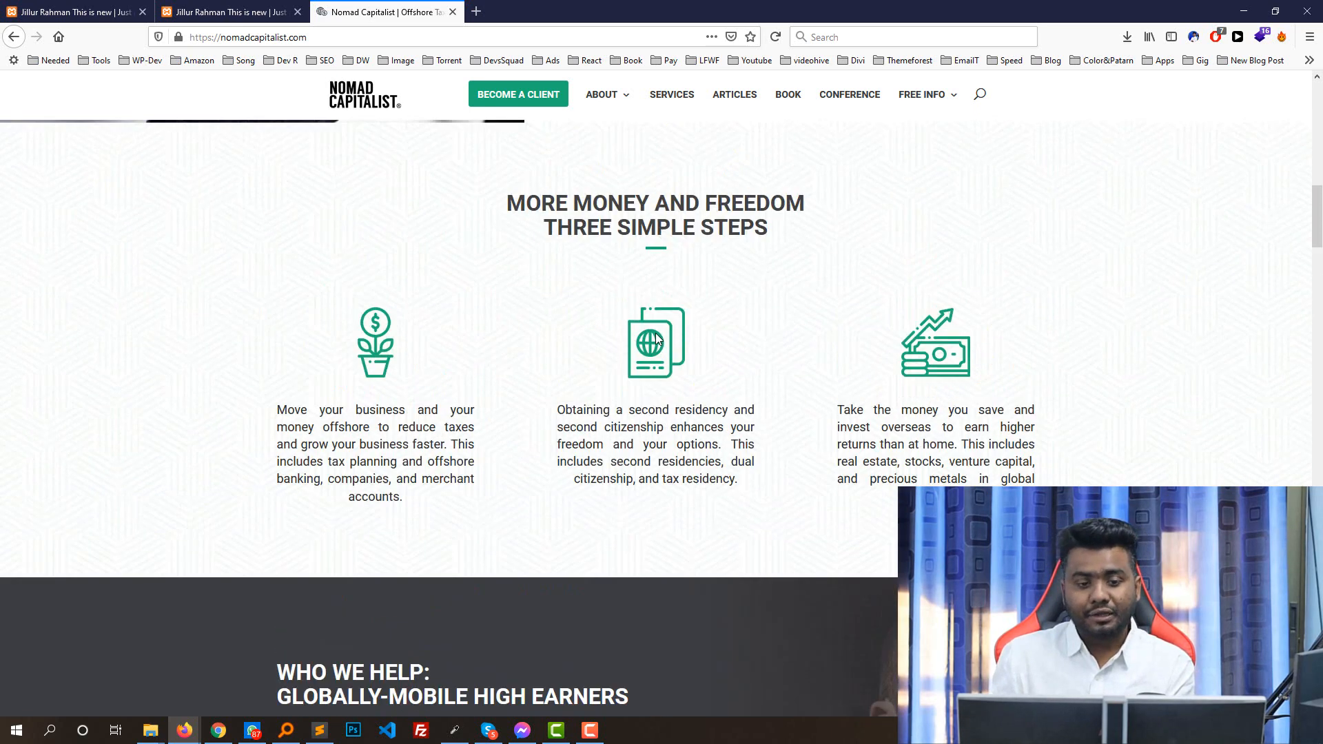
scroll(648, 315, down, 2)
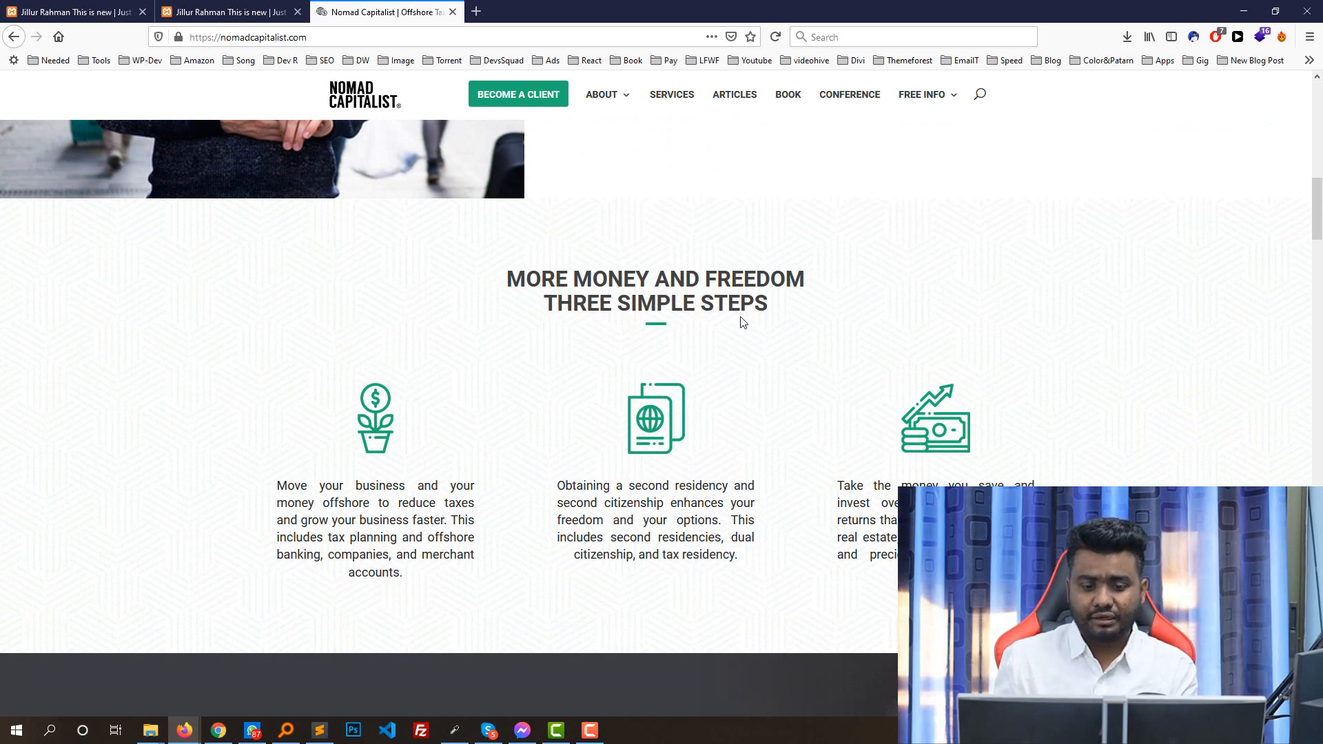
drag(742, 321, 605, 279)
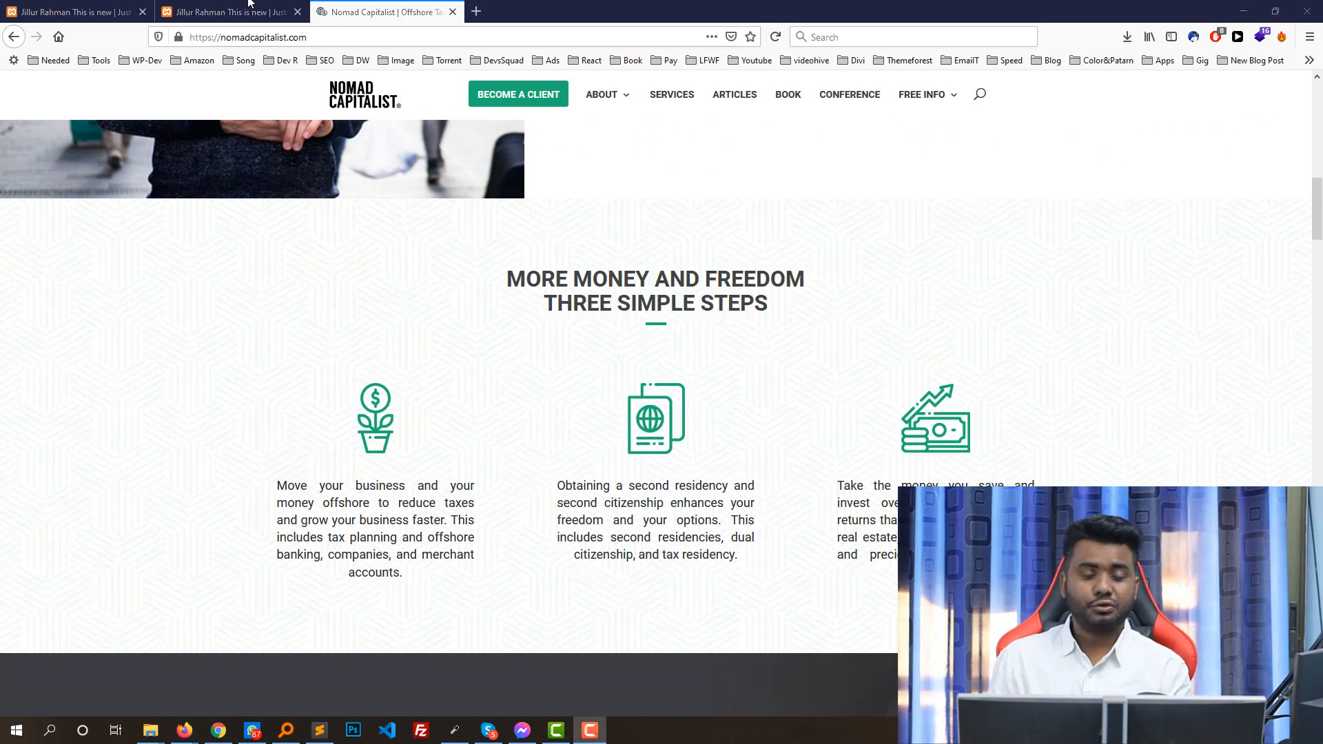
- In the local page's builder, insert a regular section with a single-column row below the personal introduction section
click(250, 11)
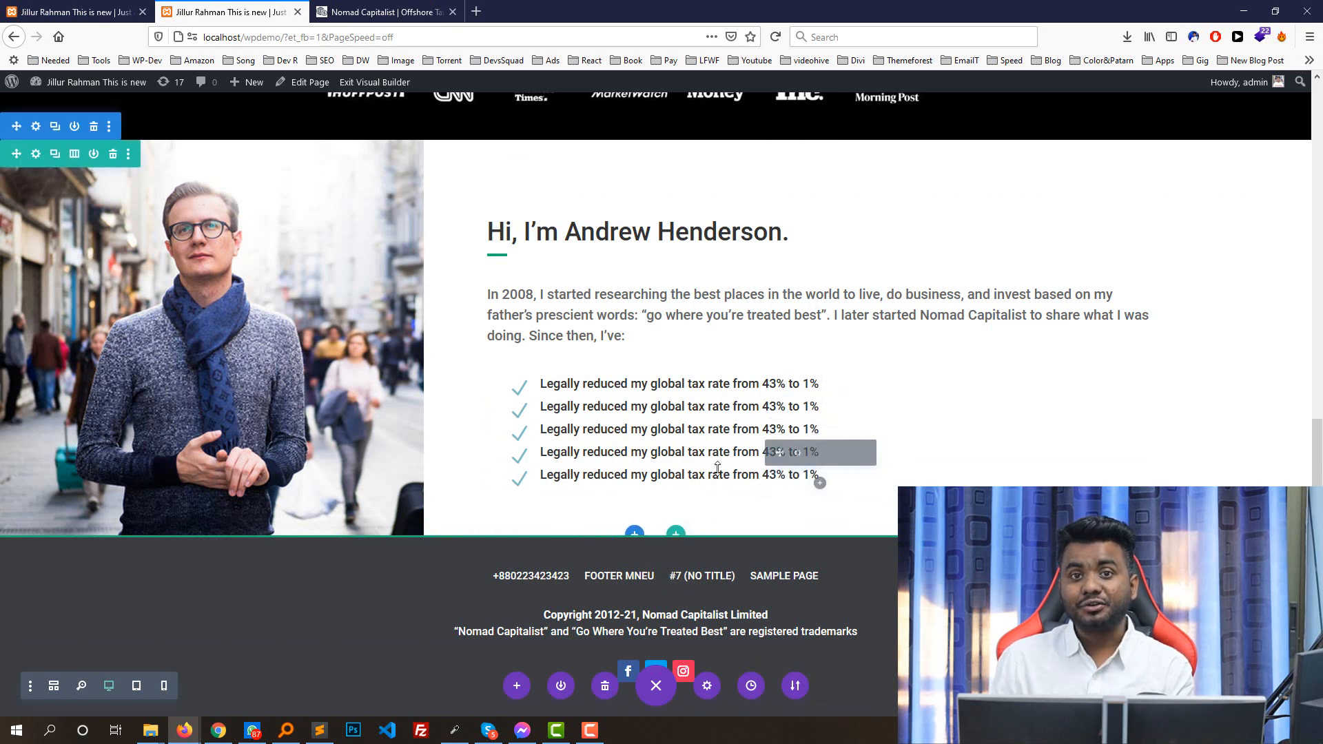
click(675, 535)
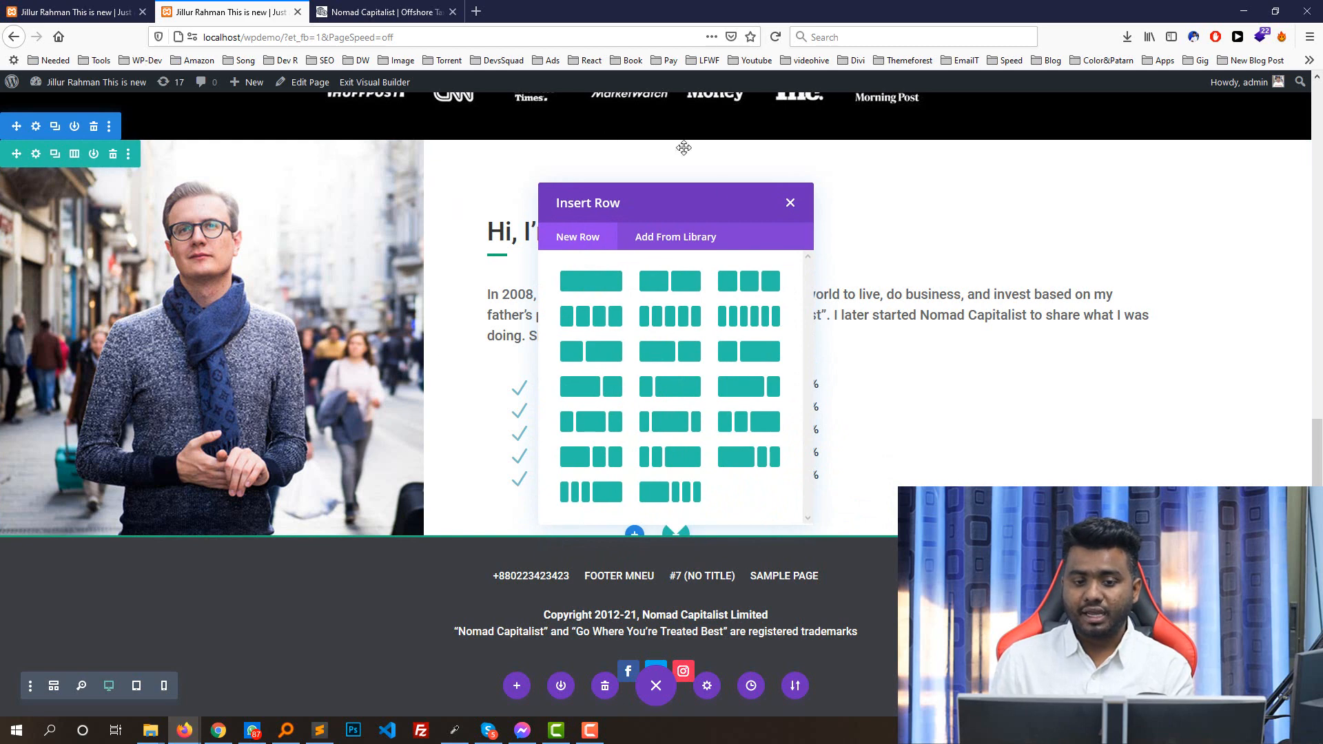
click(791, 203)
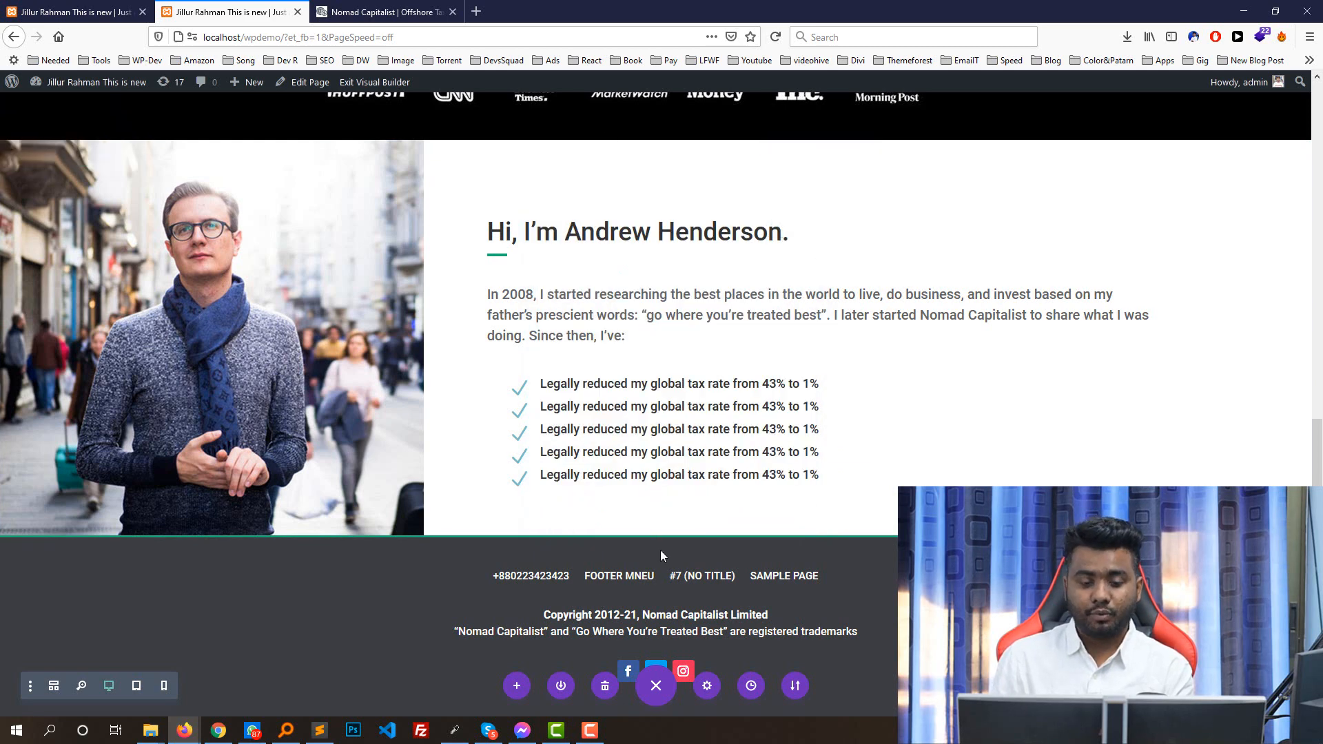
click(635, 534)
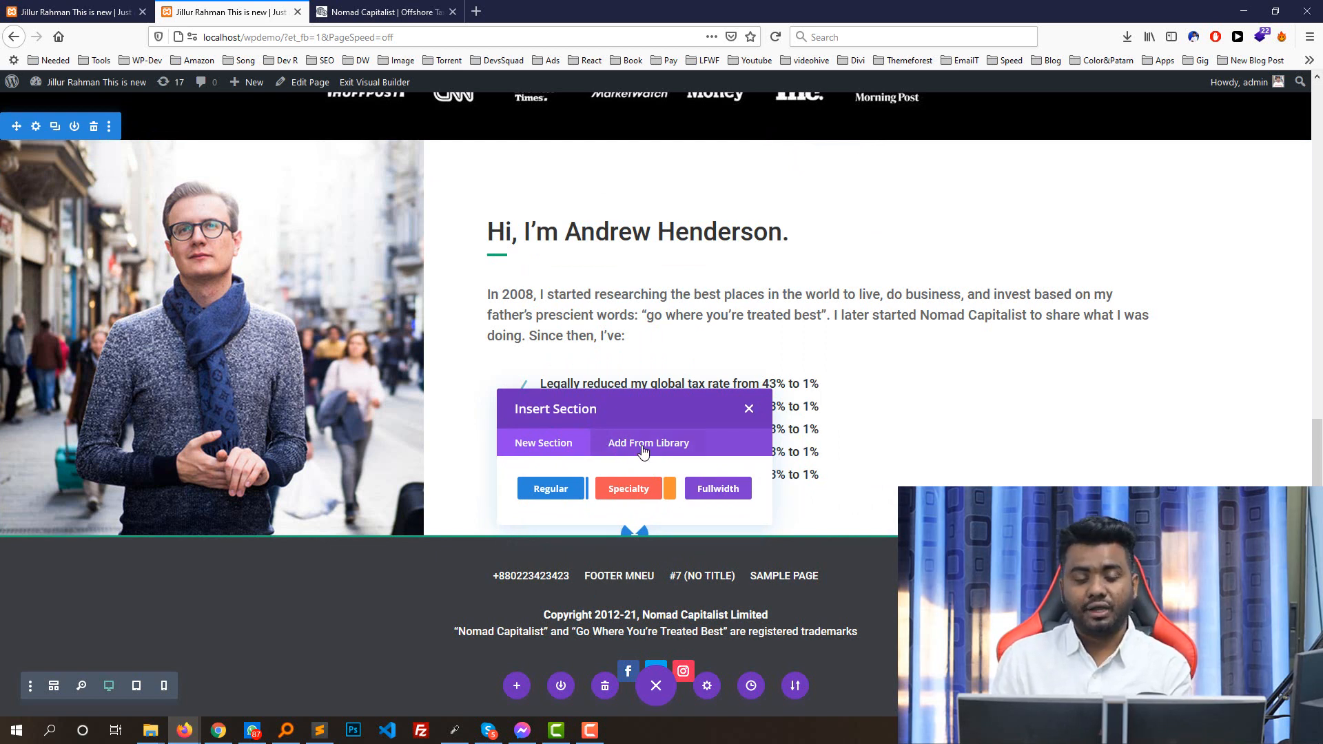
click(545, 491)
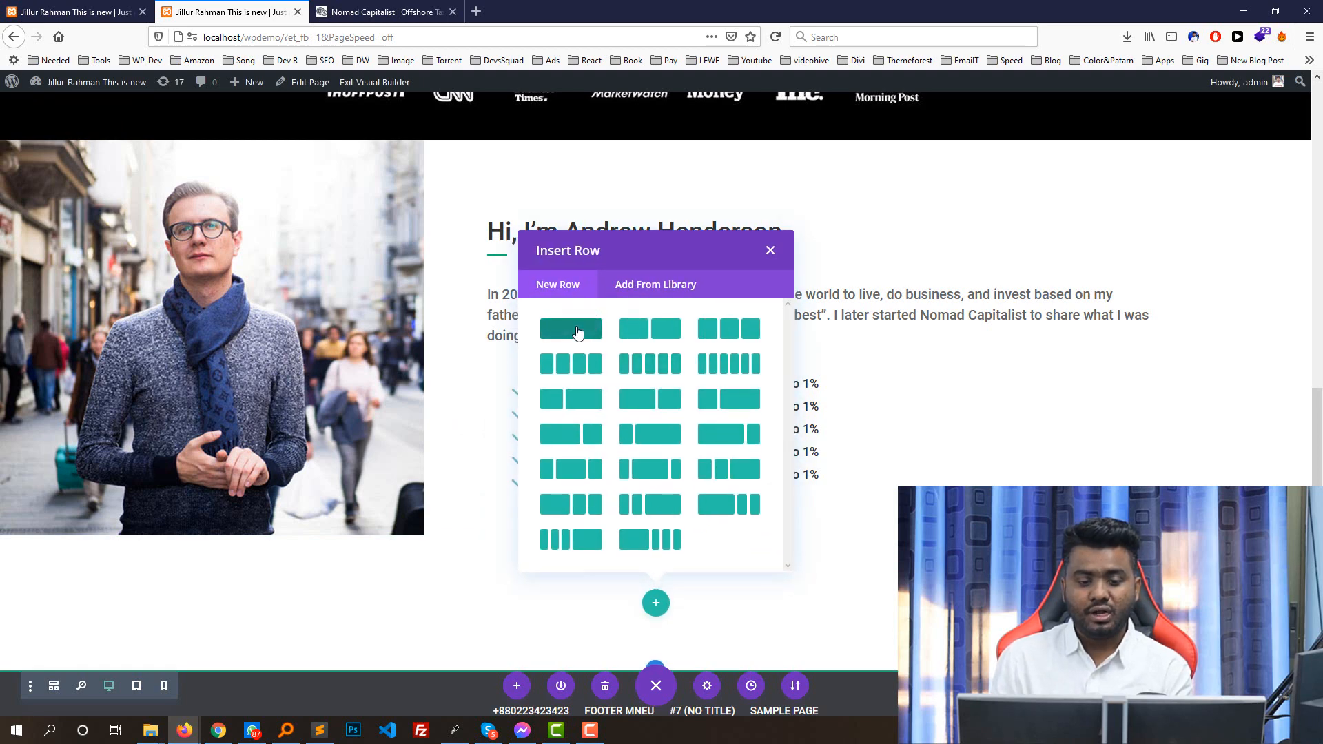
click(577, 330)
- Find the Text module by searching for "text" and add it to the new row
scroll(648, 414, down, 5)
scroll(651, 344, up, 5)
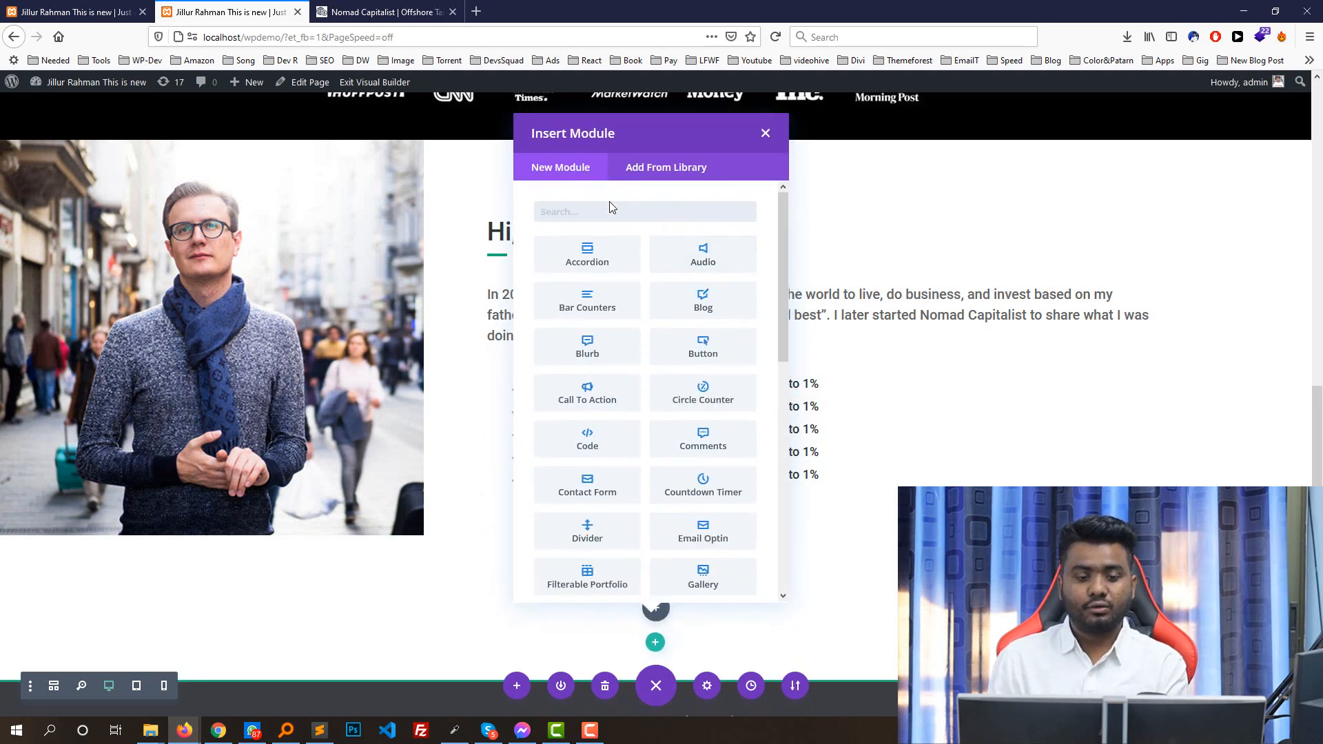
text(text)
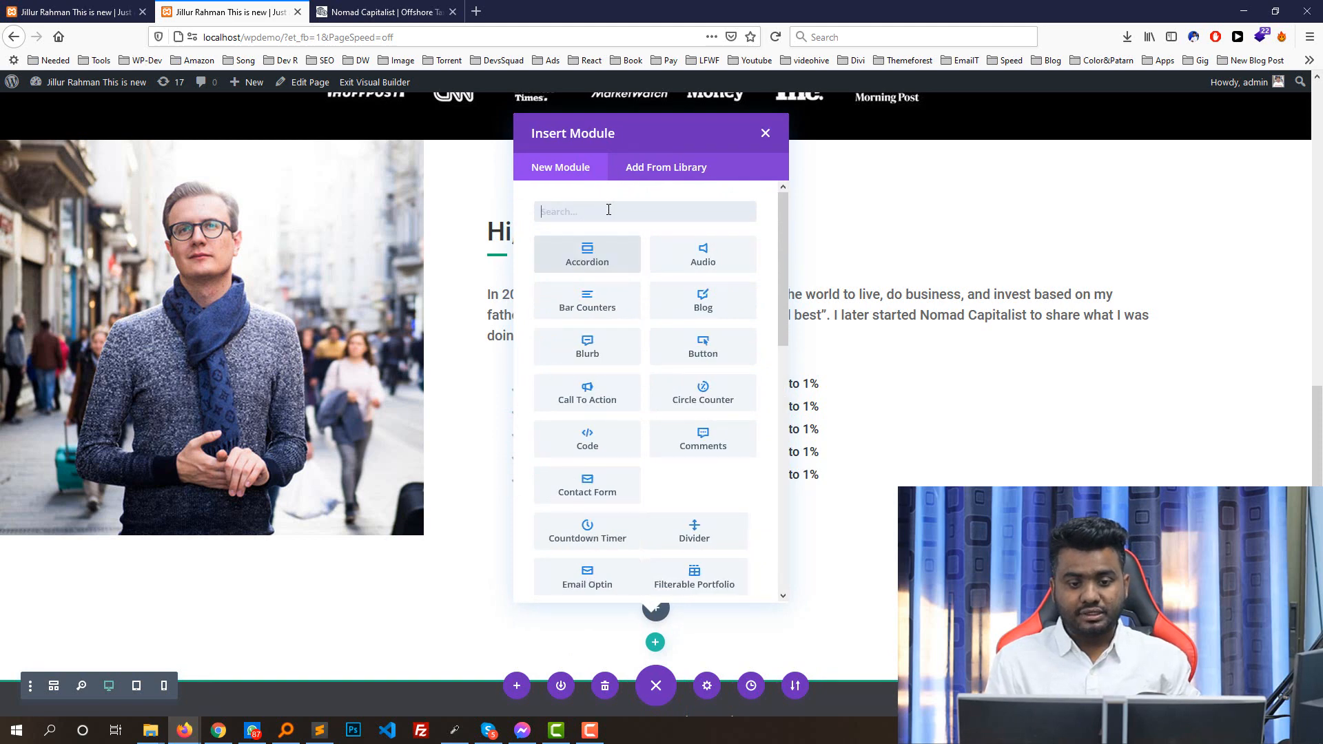
click(591, 256)
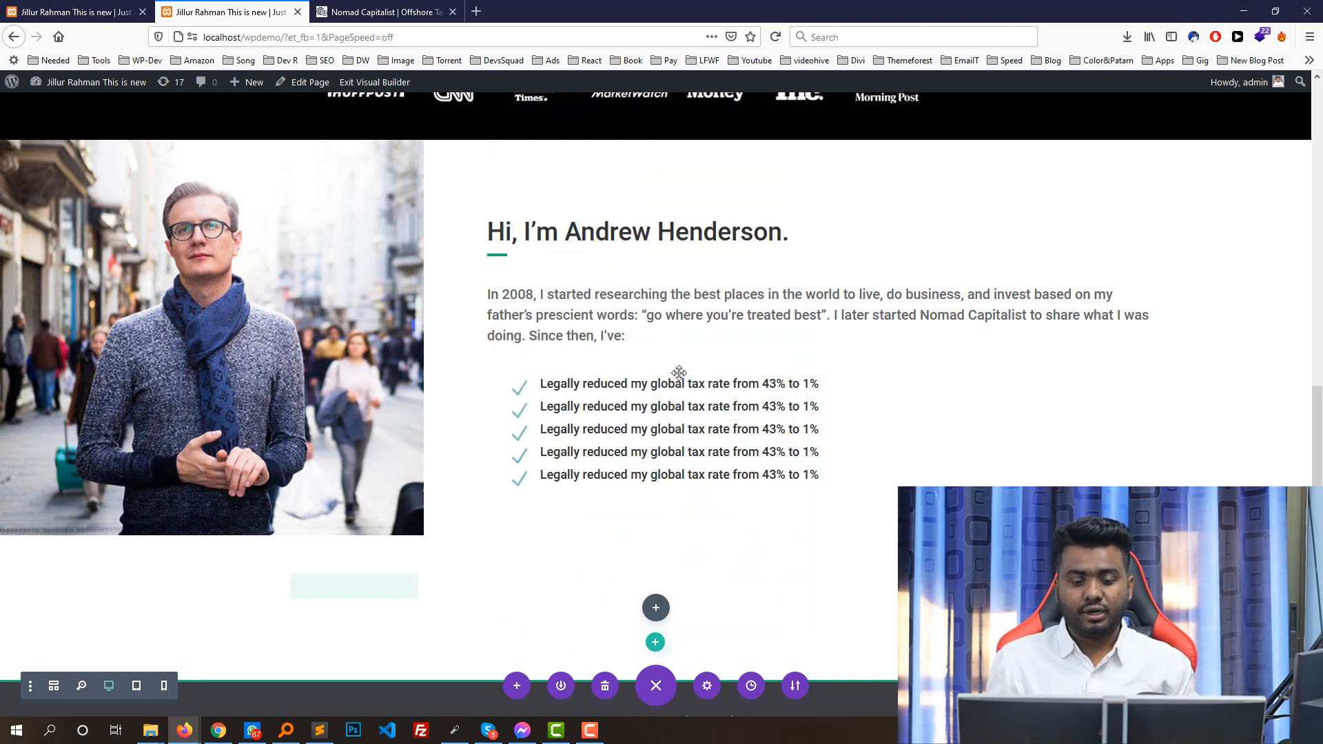
- Copy "MORE MONEY AND FREEDOM THREE SIMPLE STEPS" from the reference page, replace the Text module's placeholder content with it, and save the module
key(ctrl+Tab)
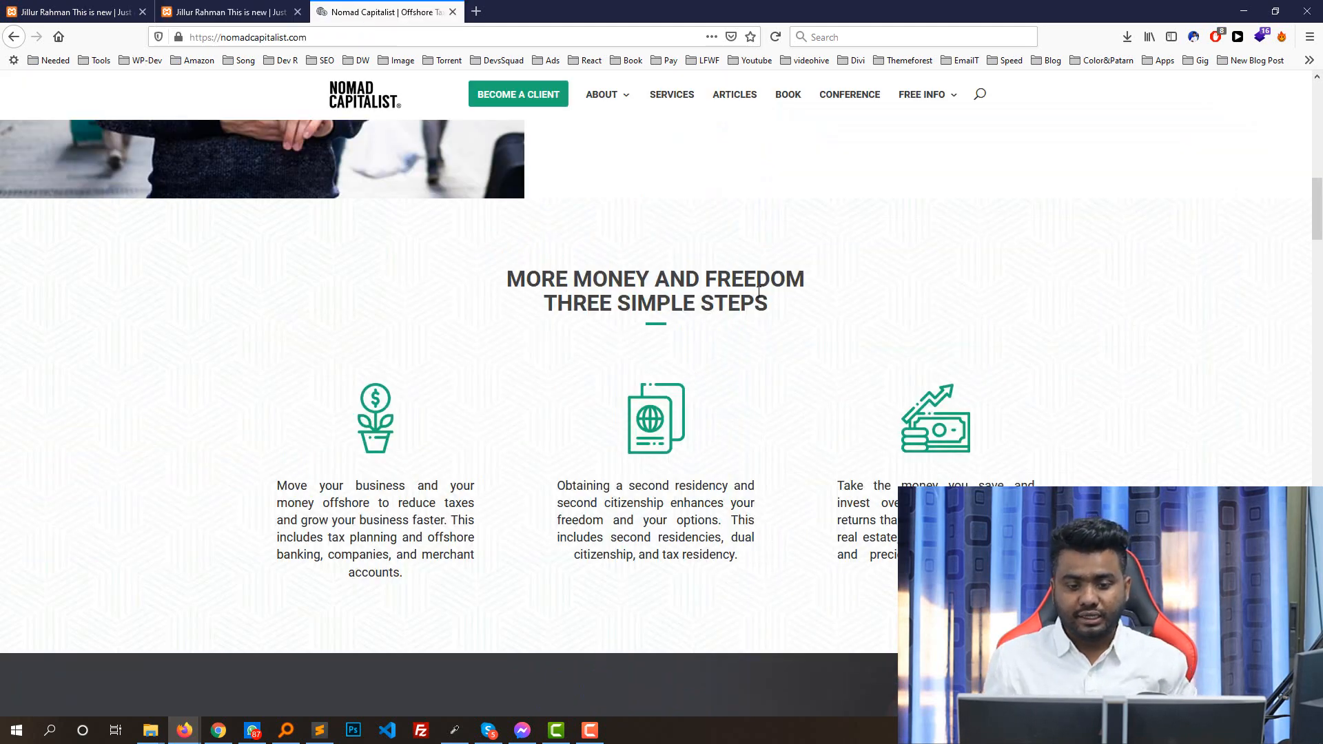
drag(769, 307, 496, 285)
key(ctrl+c)
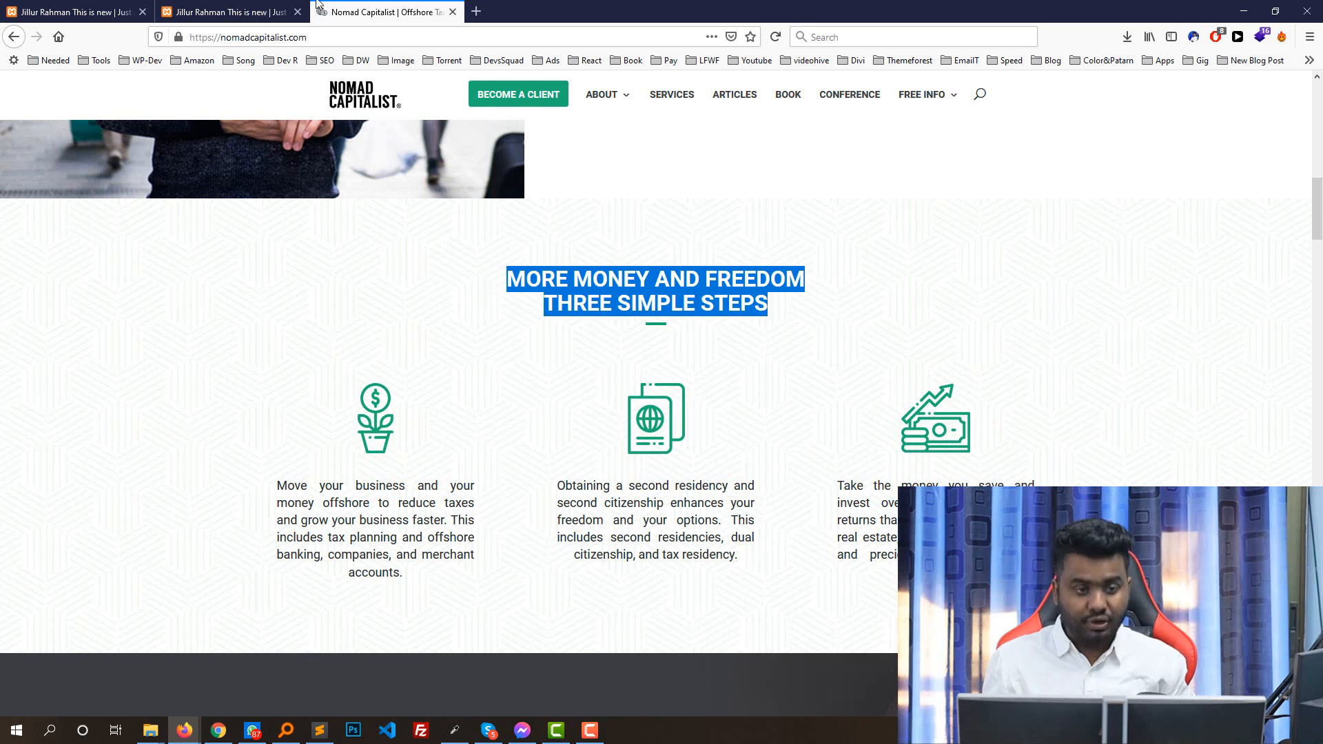
key(ctrl+shift+Tab)
click(1162, 313)
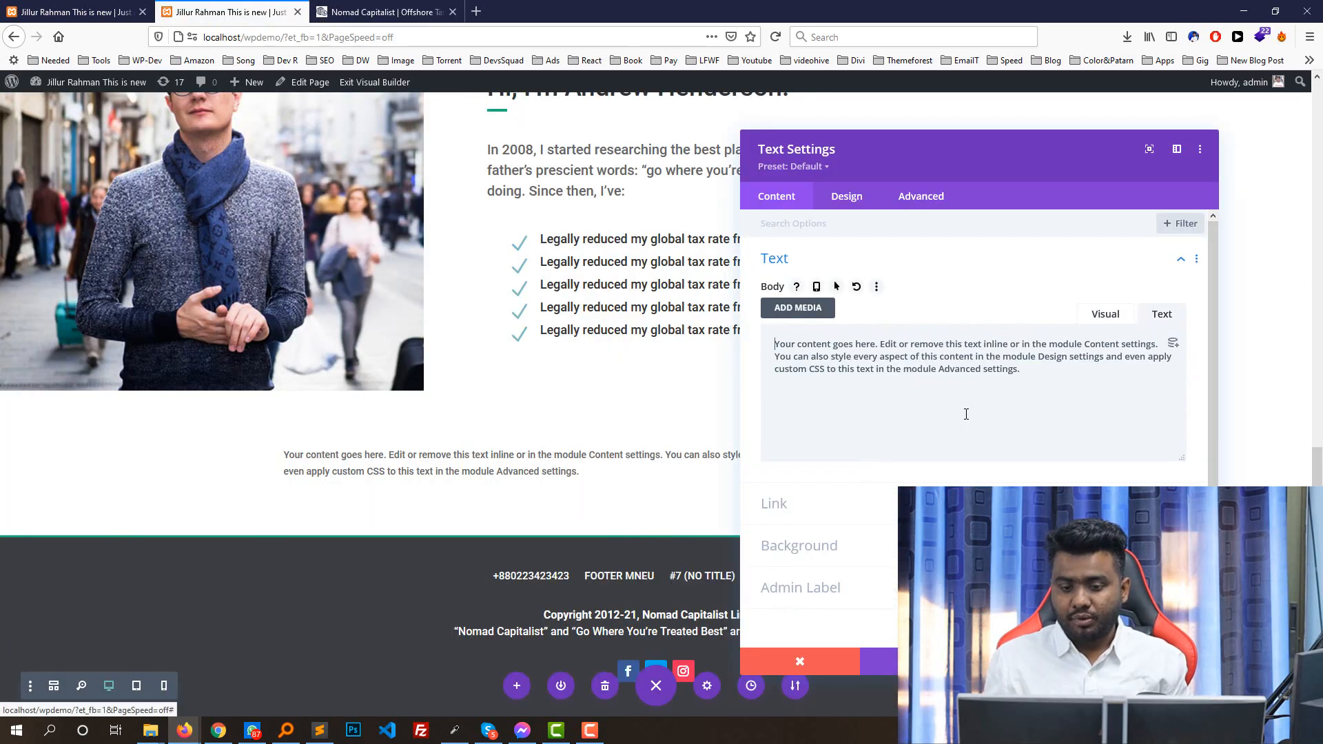
key(ctrl+a)
key(ctrl+v)
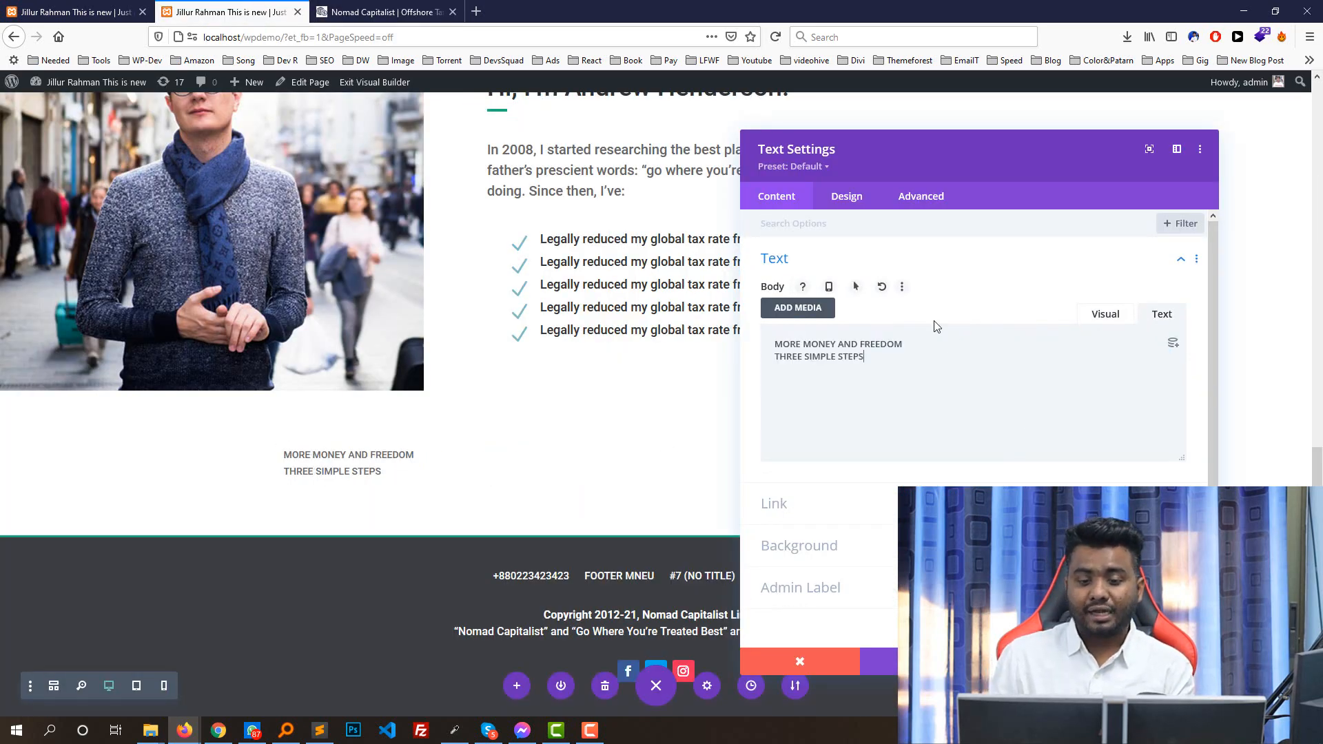
click(1160, 662)
- Reopen the settings of the "MORE MONEY AND FREEDOM" Text module and show its body in the visual editor
mouse_move(404, 462)
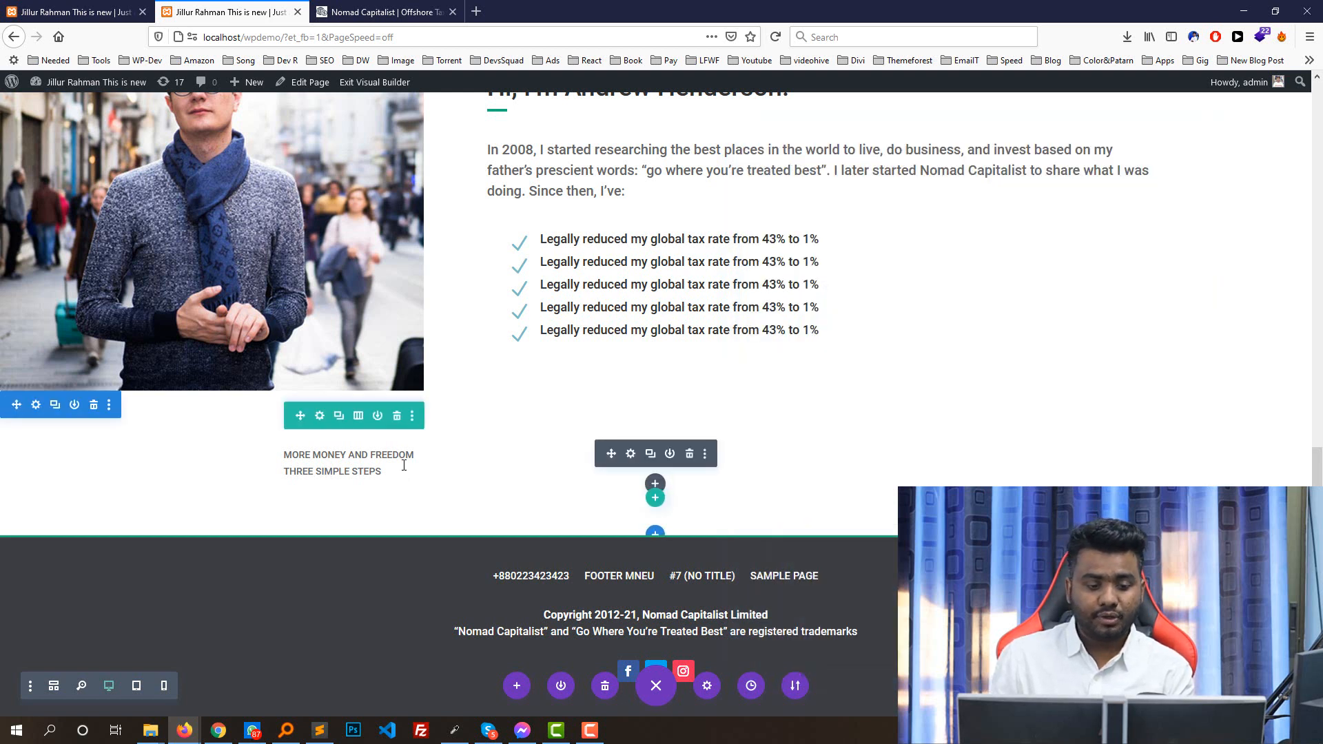
click(632, 453)
key(ctrl+a)
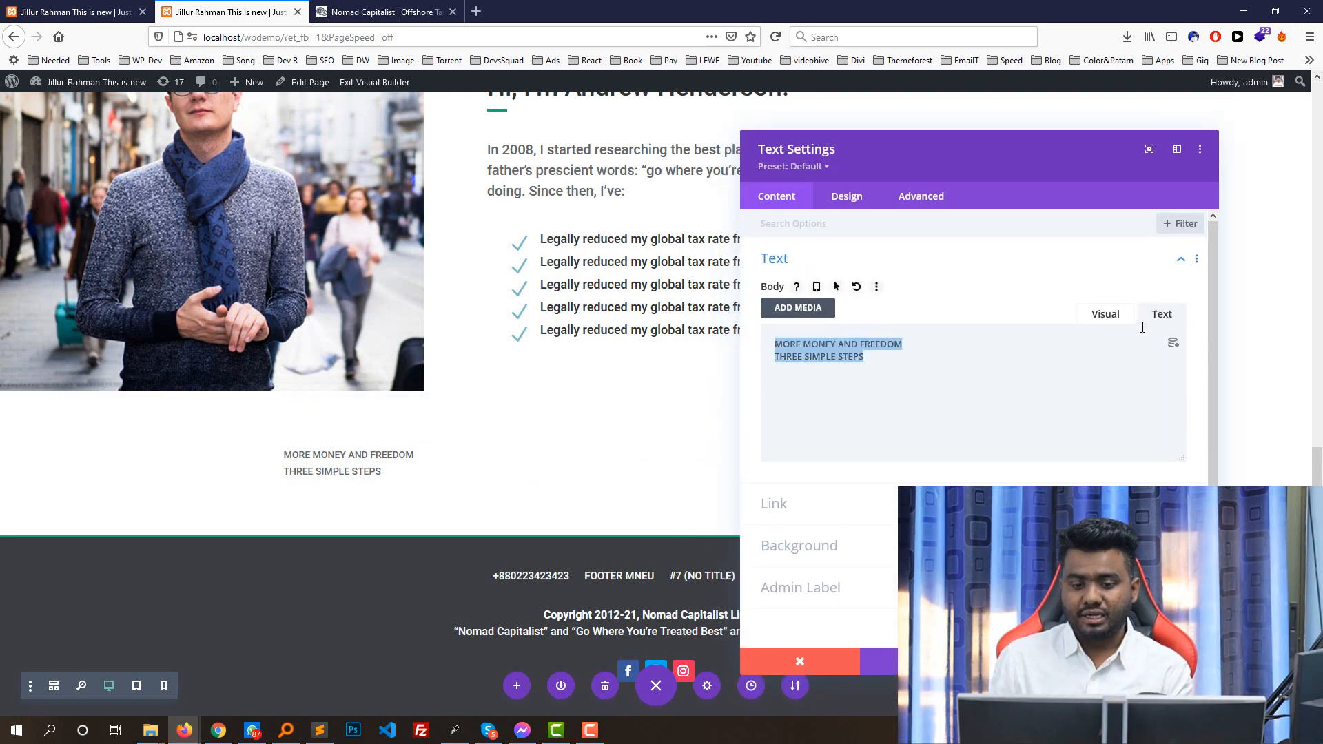
click(1106, 314)
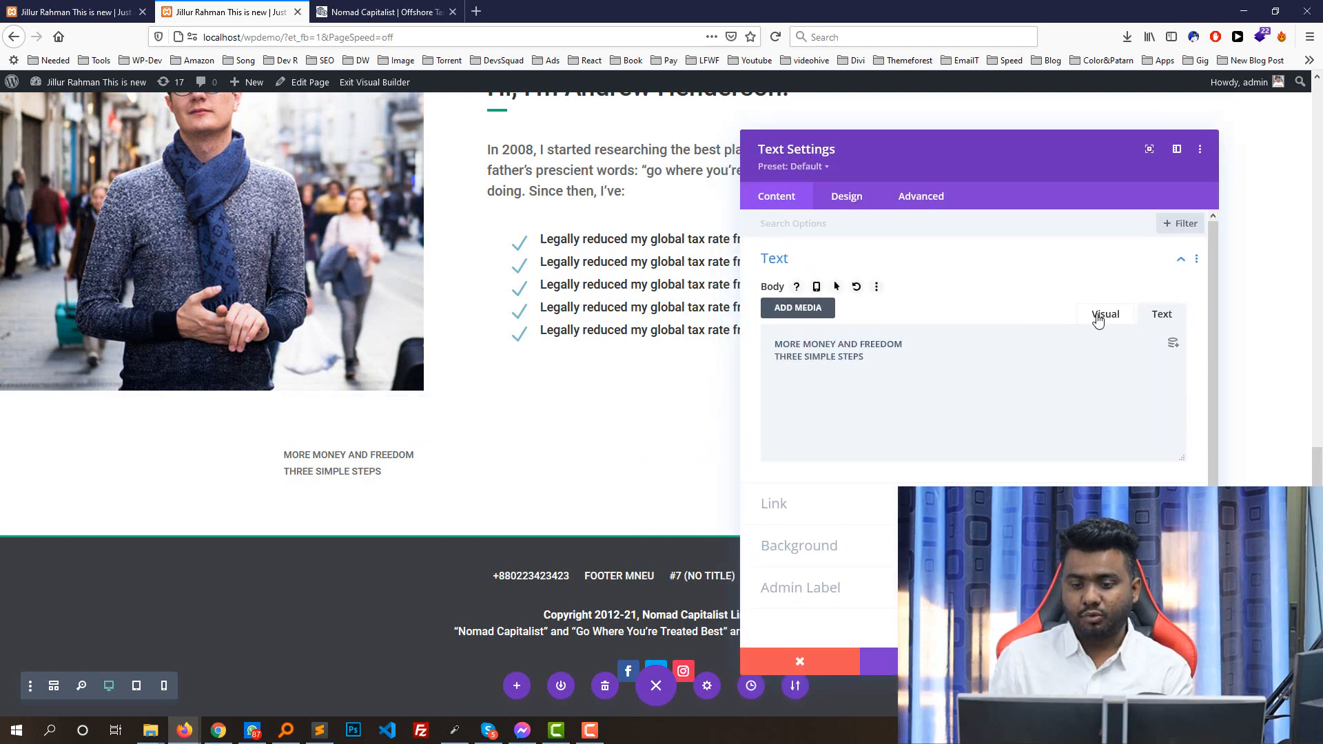
click(1174, 314)
click(1115, 313)
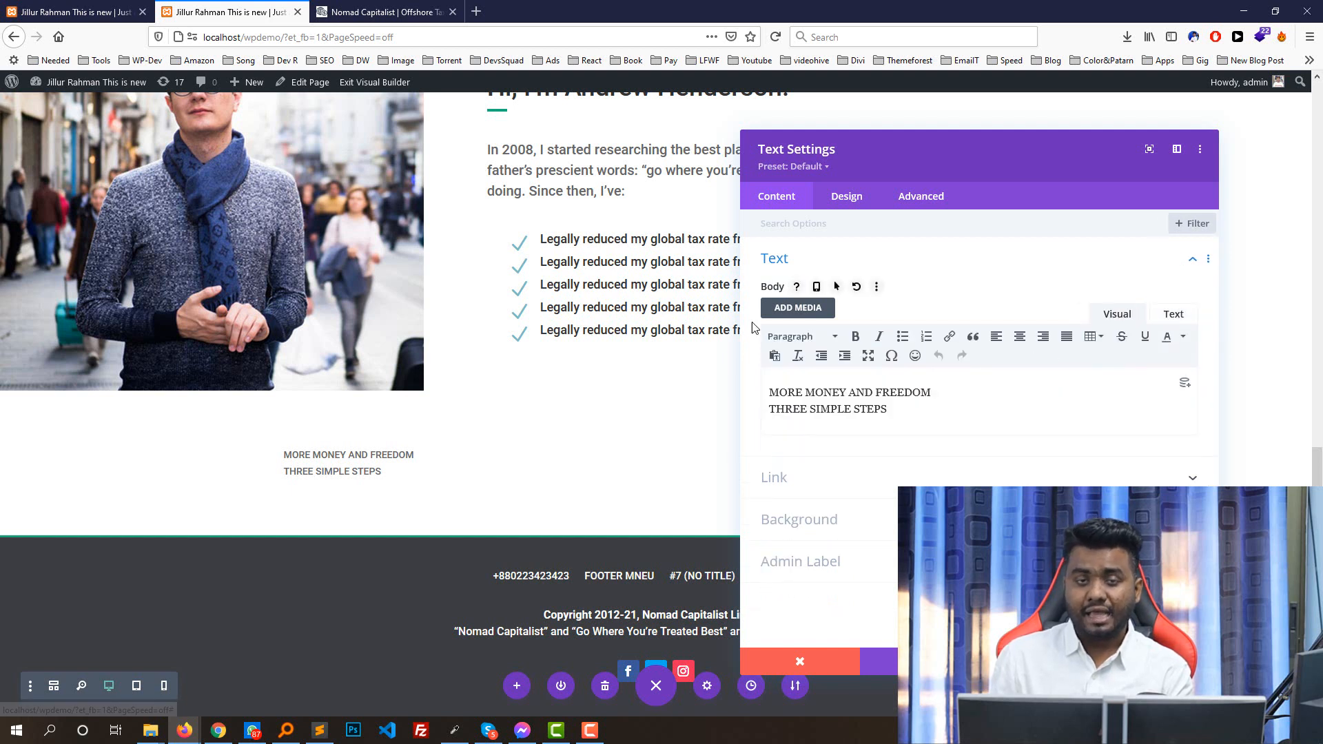
- Examine the body text design options of the "MORE MONEY AND FREEDOM" module, with a glance at the reference page
click(281, 450)
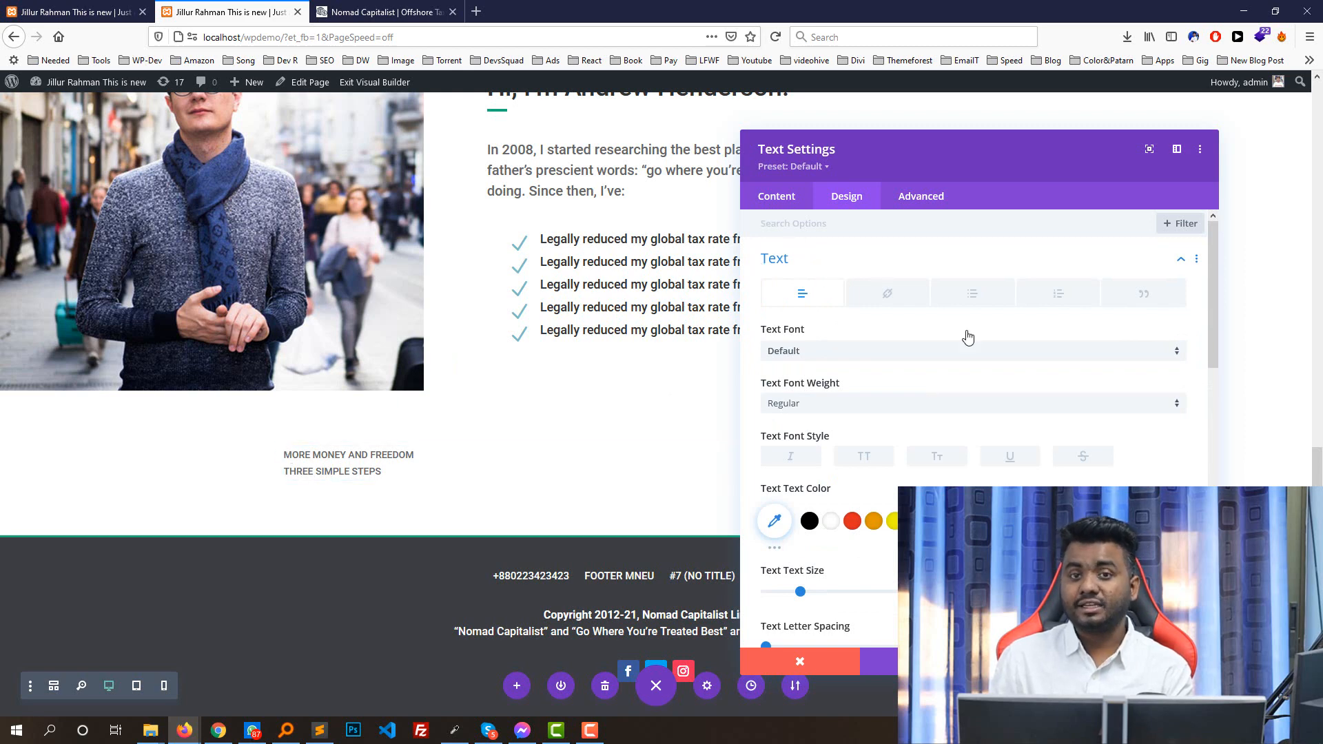
scroll(916, 440, down, 2)
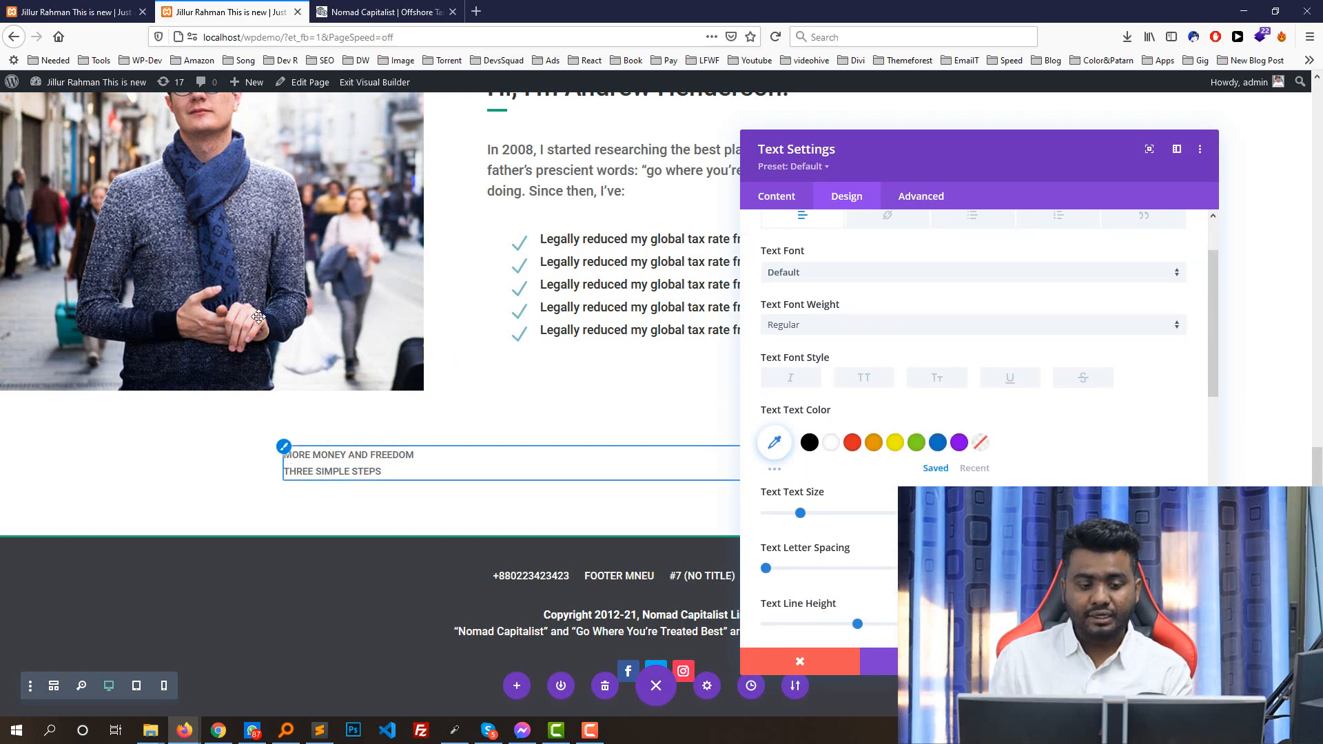
click(417, 11)
click(263, 8)
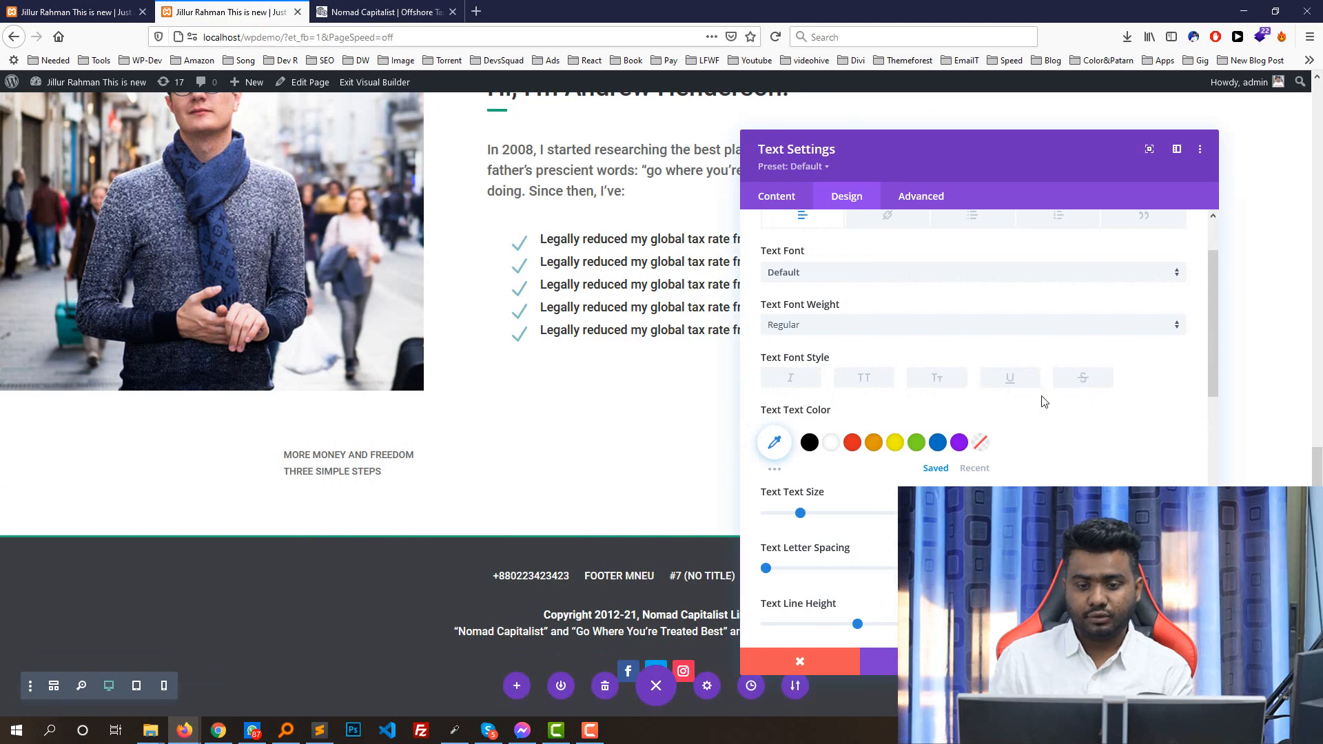
scroll(970, 370, up, 2)
- Format both lines of the Text module's content, "MORE MONEY AND FREEDOM THREE SIMPLE STEPS", as Heading 2
click(783, 200)
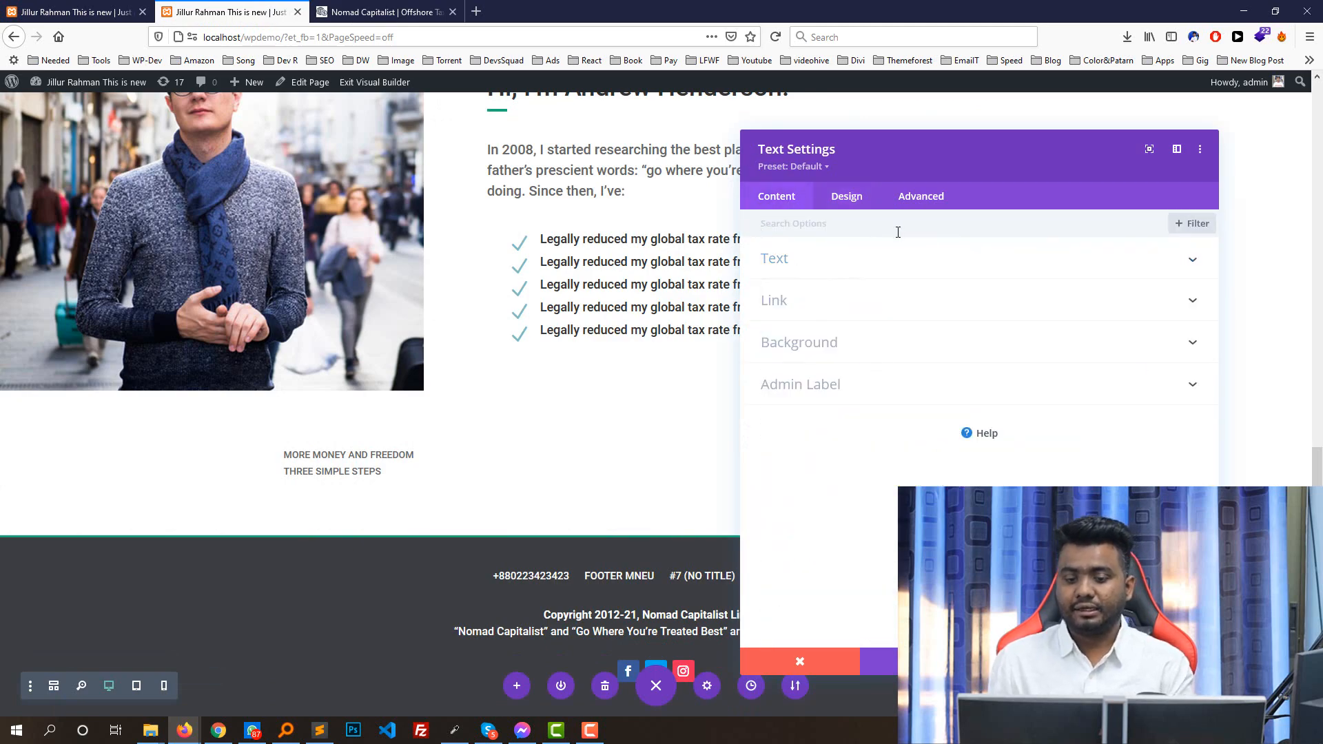
click(797, 258)
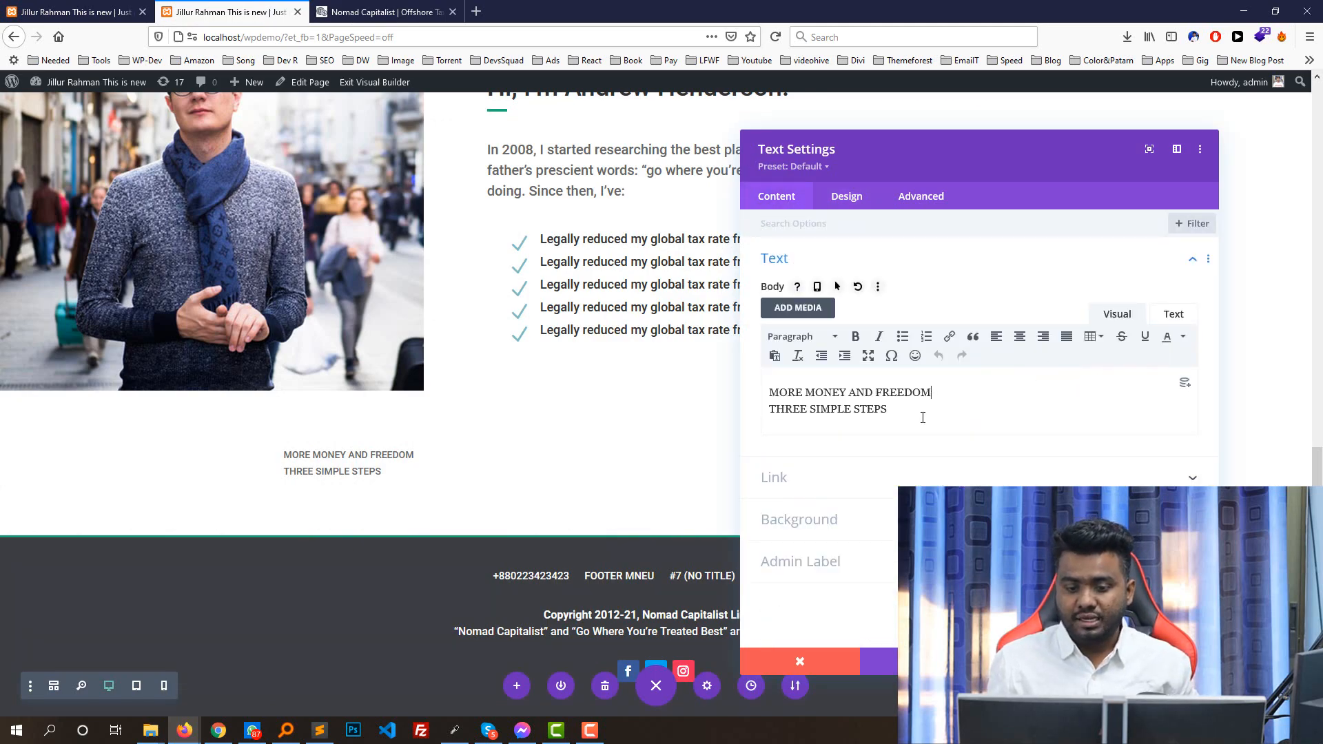
drag(923, 417, 768, 392)
click(825, 337)
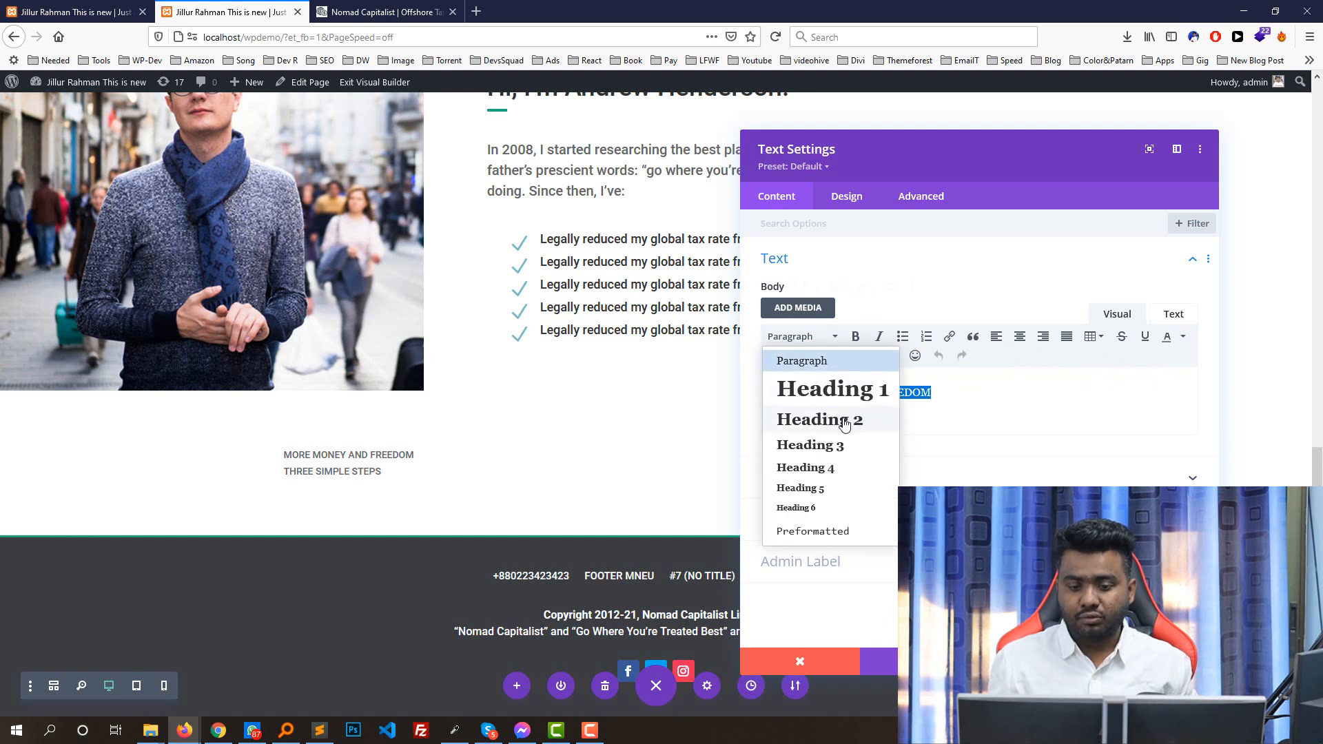
click(844, 422)
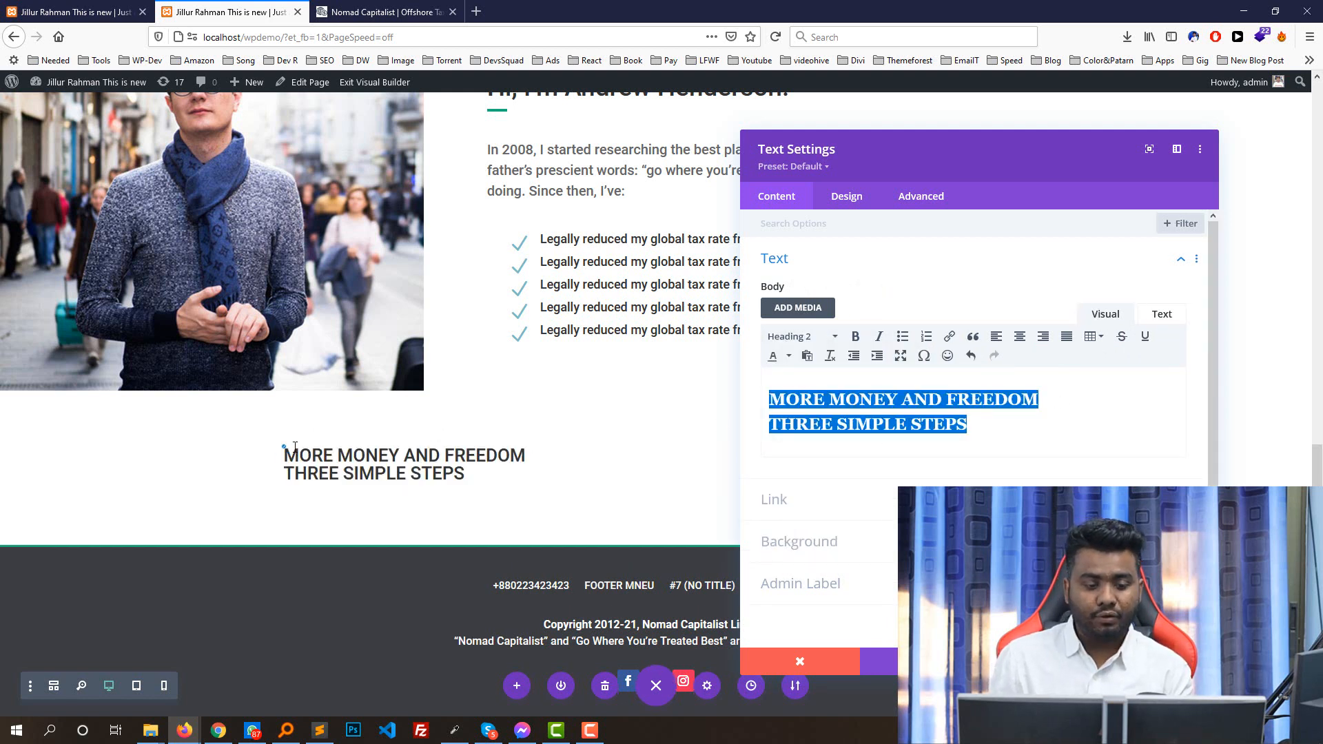
click(800, 338)
click(1043, 425)
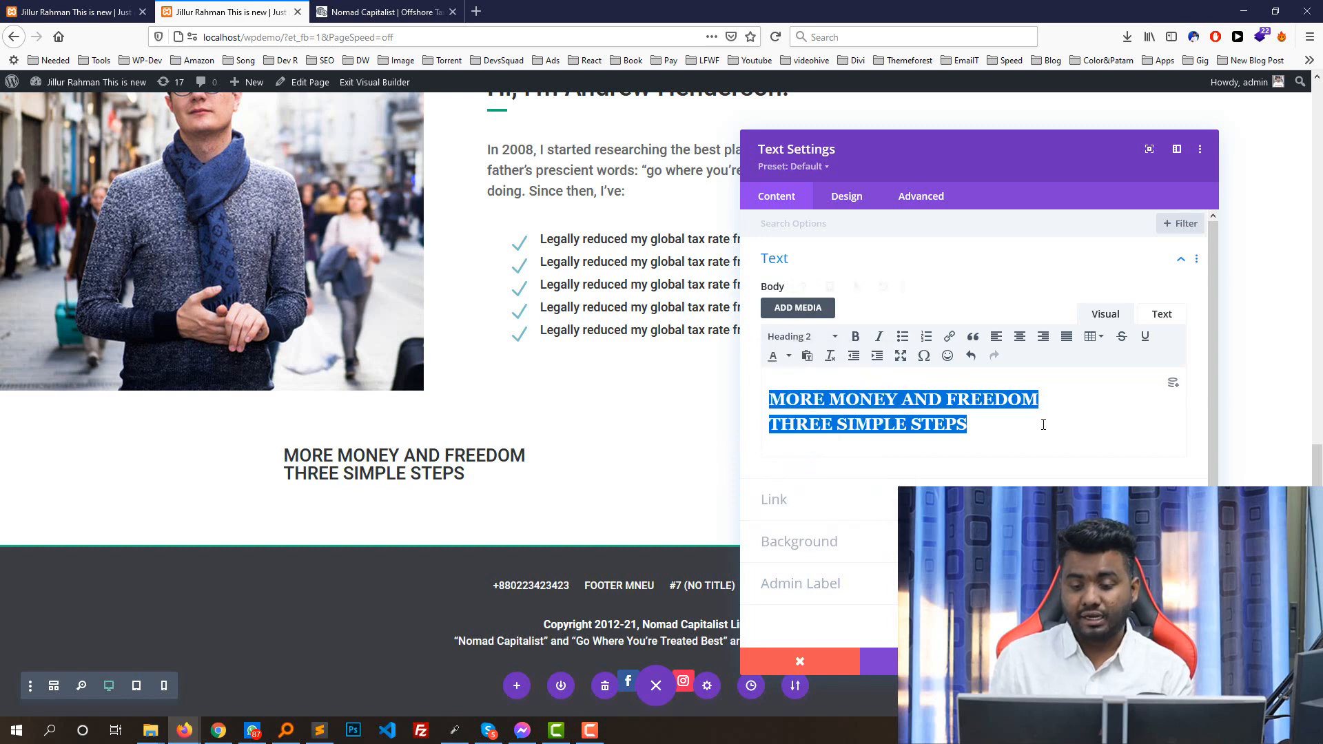
- Examine the Heading 2 design options, compare the heading with the reference page's version, and return to the module's content settings
click(285, 448)
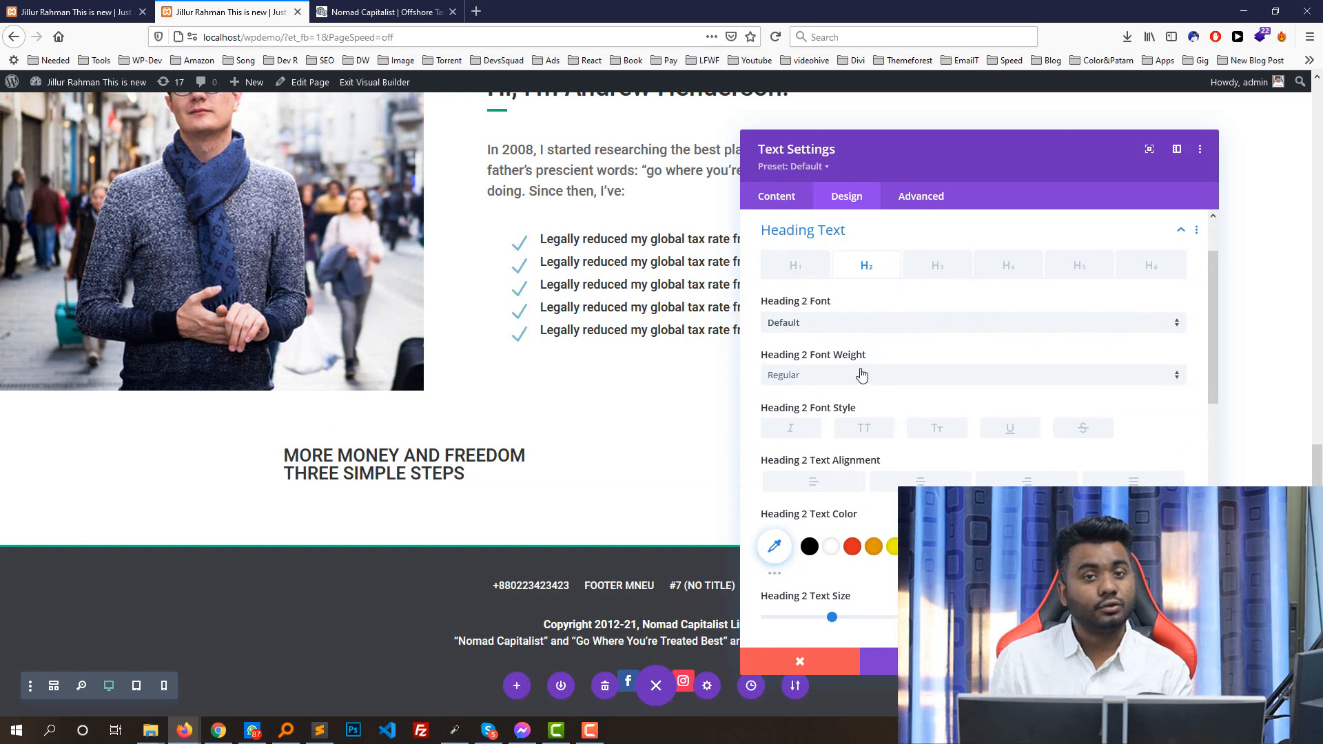
click(404, 14)
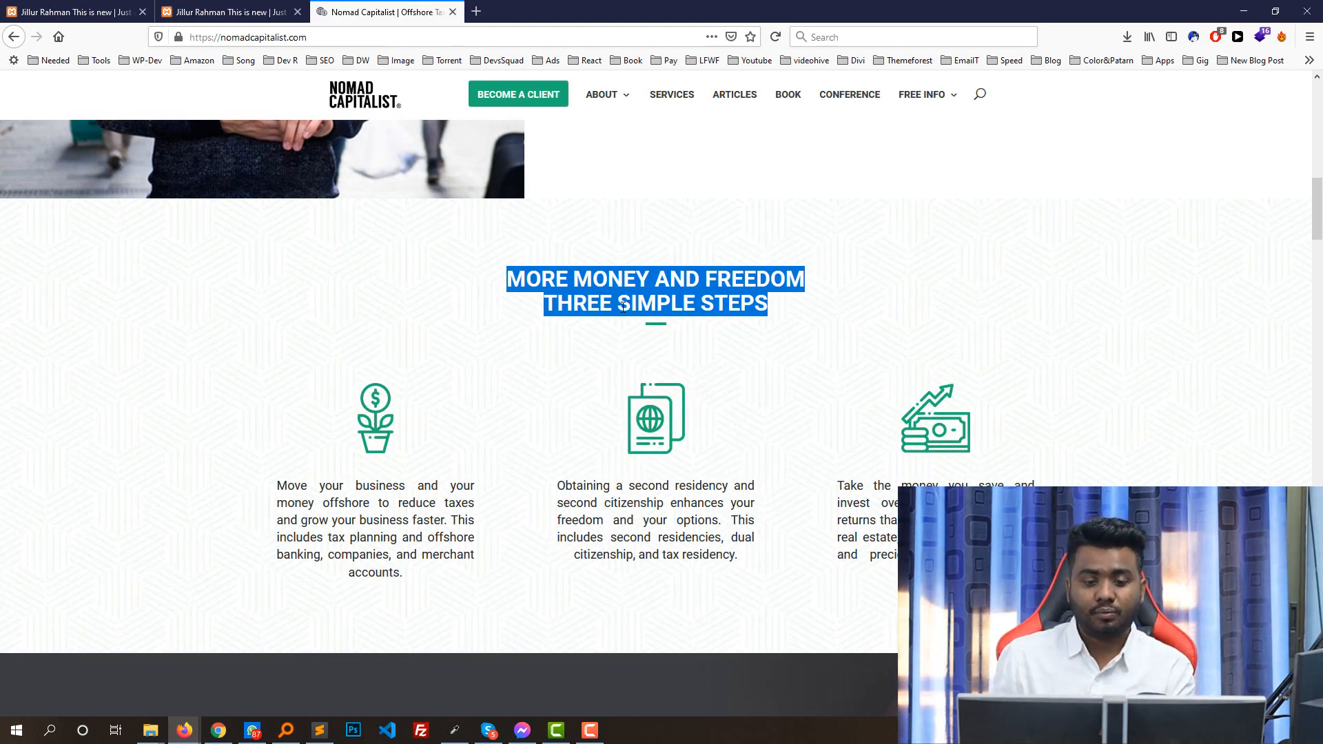
click(699, 331)
drag(803, 324, 488, 274)
click(228, 11)
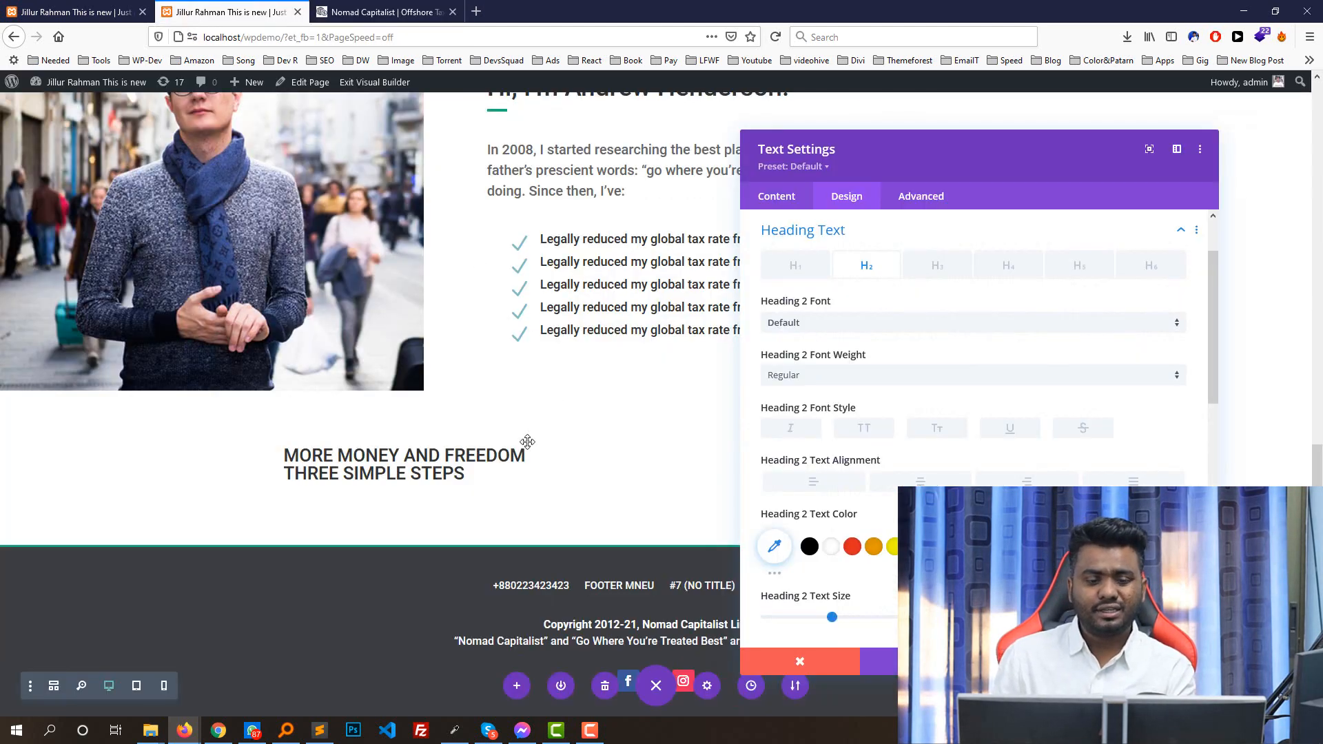
click(795, 202)
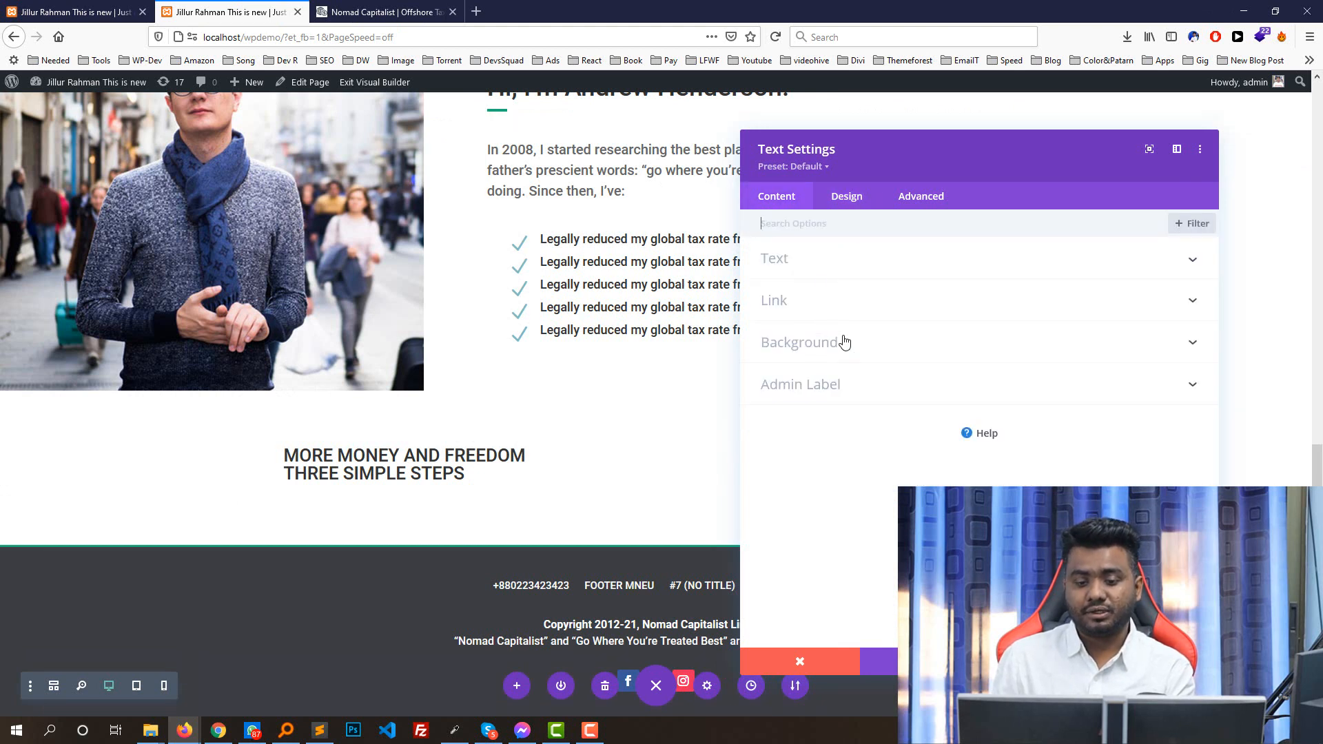
- Change both lines of the "MORE MONEY AND FREEDOM THREE SIMPLE STEPS" text to Paragraph format
click(818, 264)
drag(982, 428, 771, 396)
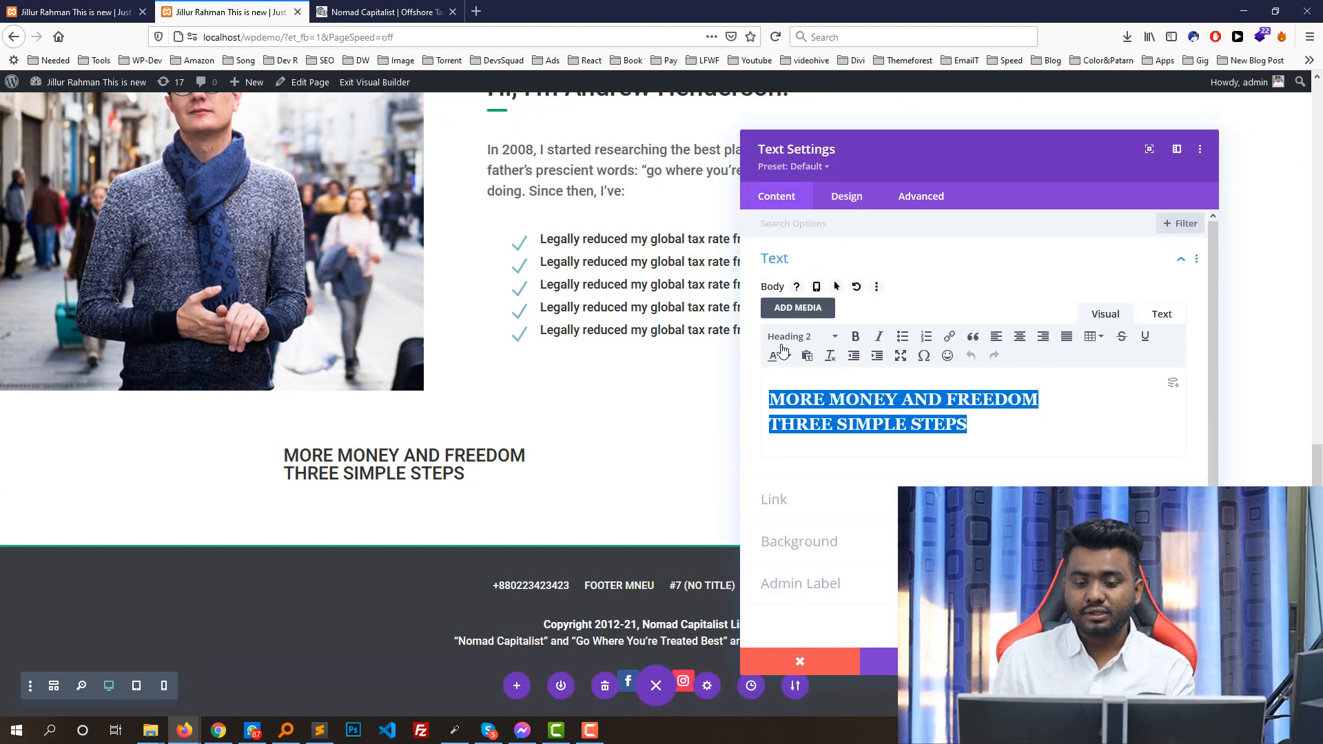
click(800, 336)
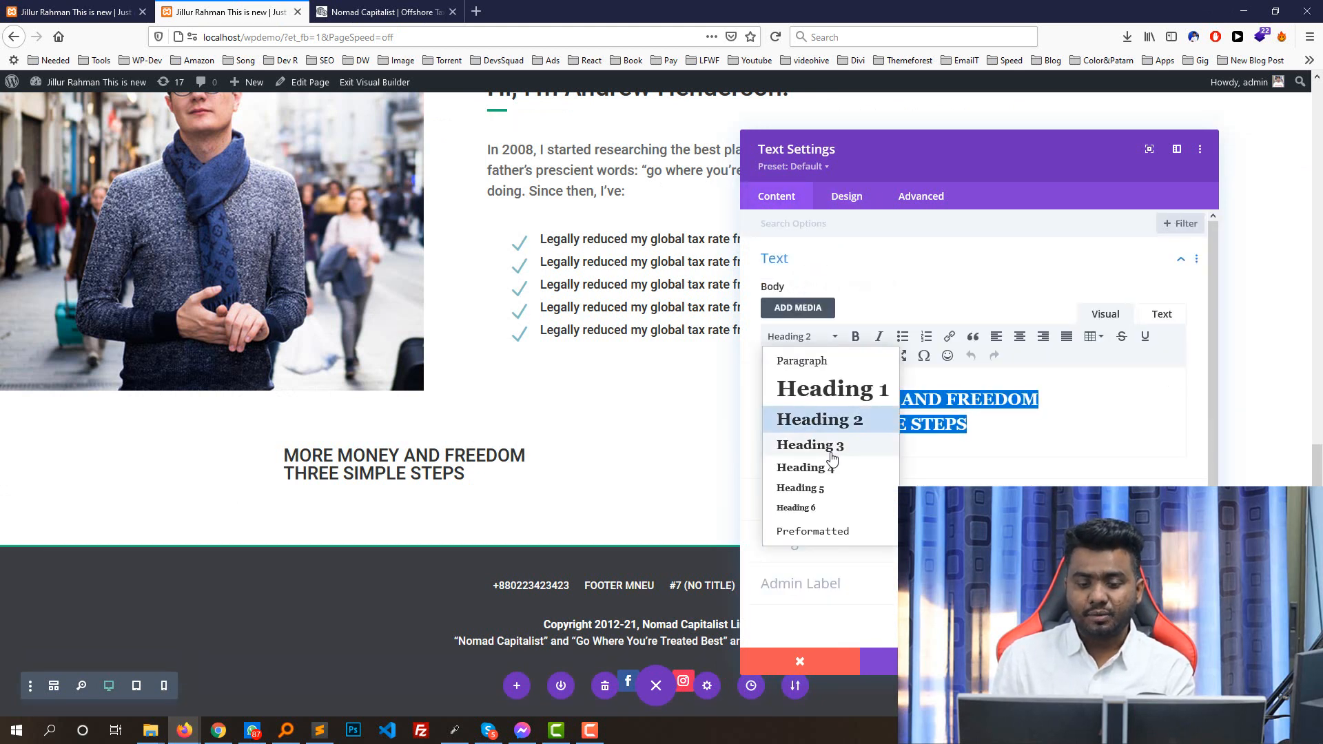
click(816, 362)
key(shift+Tab)
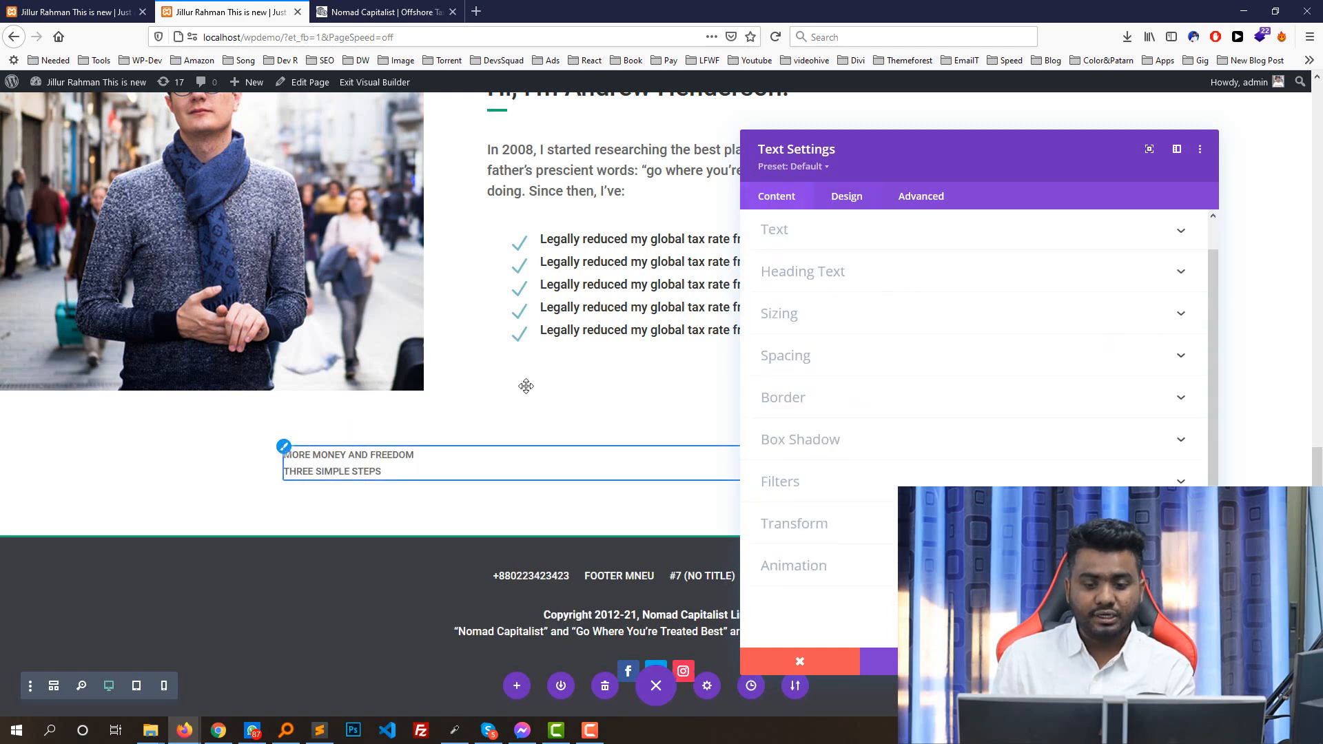
- Format both lines of the Text module's body as Heading 2 again
click(776, 198)
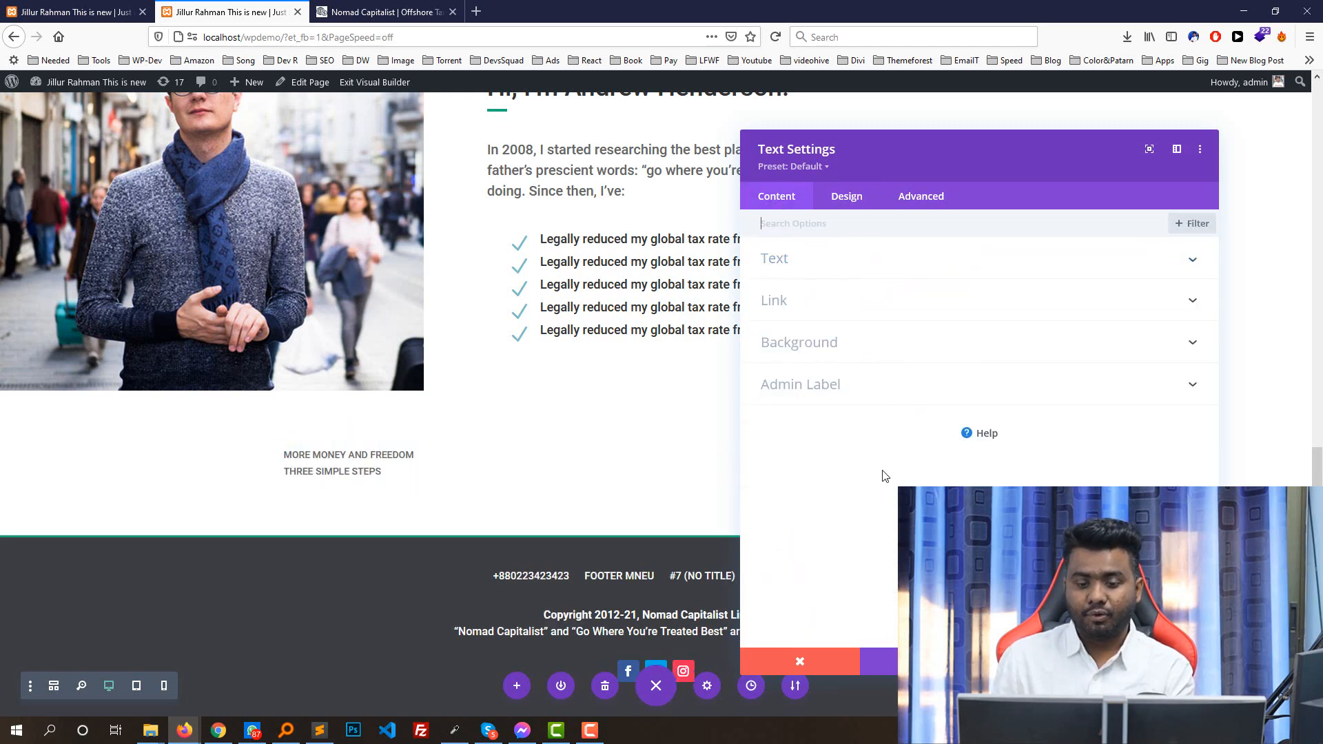
click(797, 269)
drag(896, 411, 676, 354)
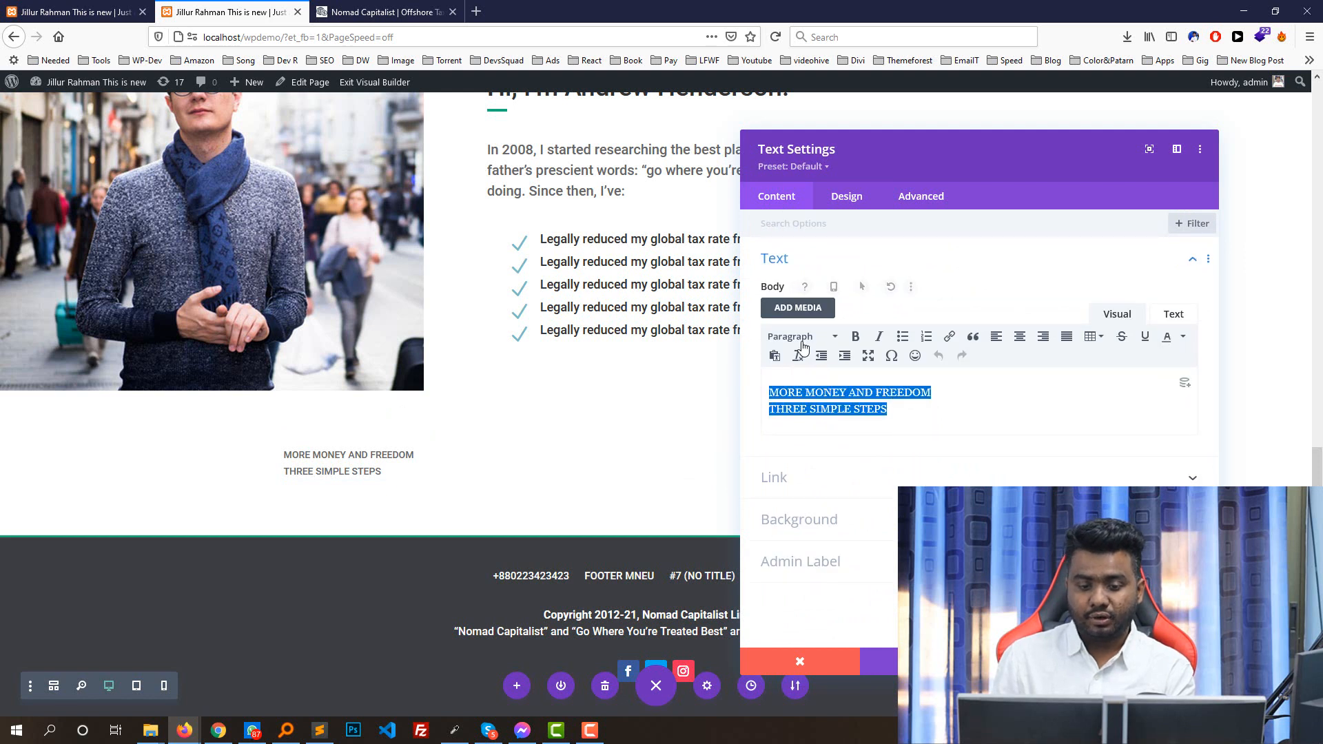
click(799, 338)
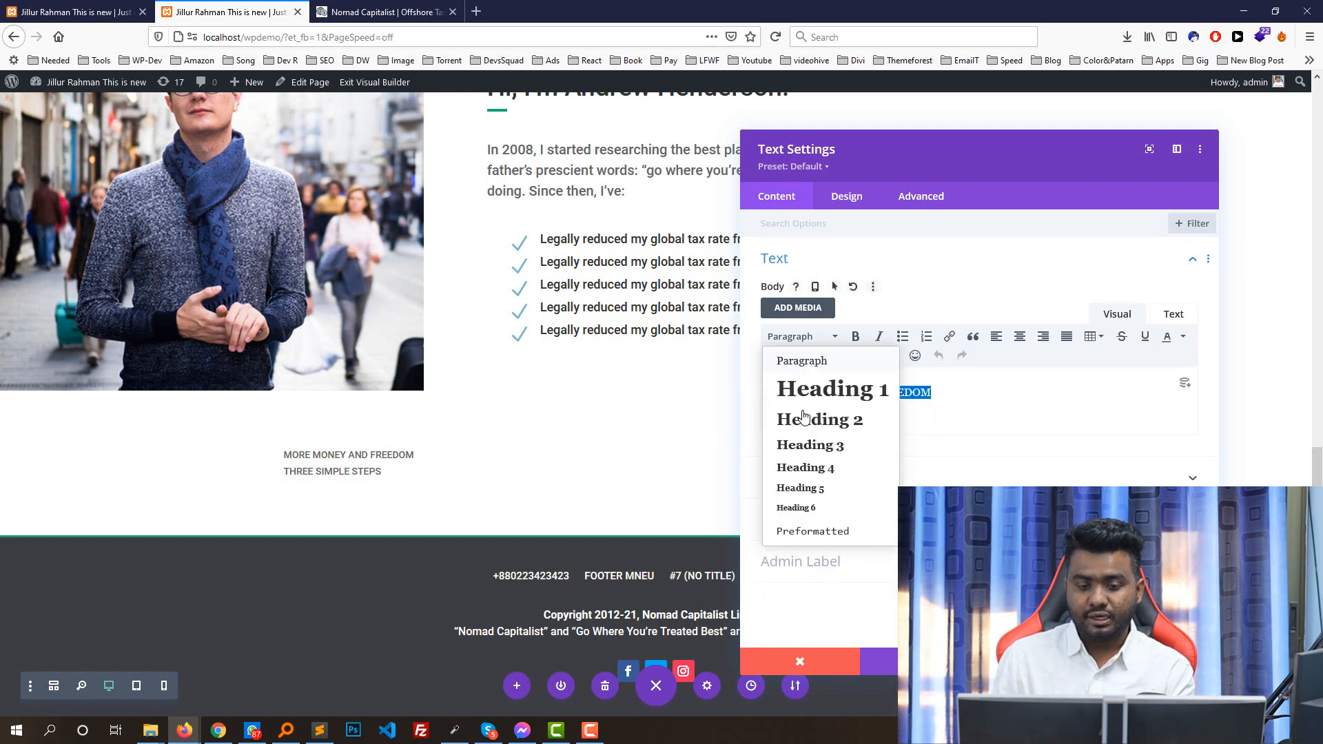
click(839, 421)
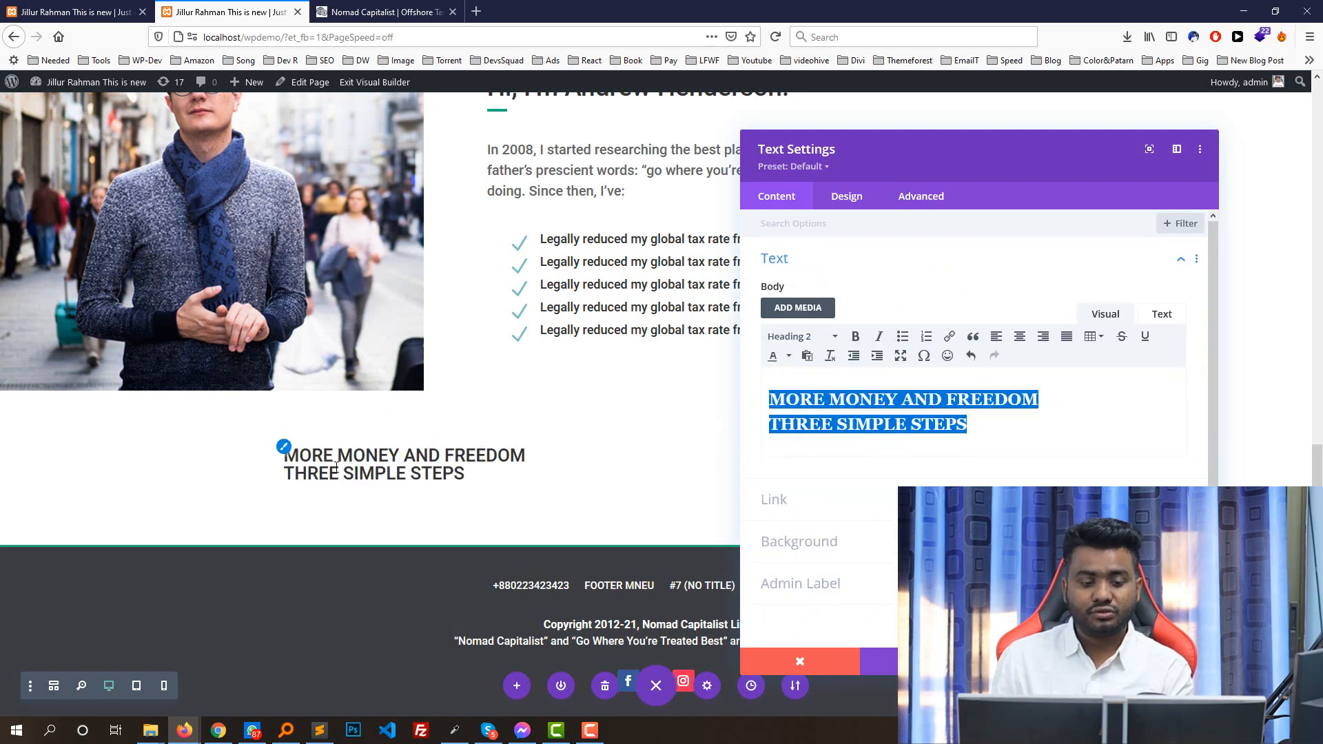
- Center the module's Heading 2 text and give it the uppercase font style, checking the alignment against the reference page
click(285, 449)
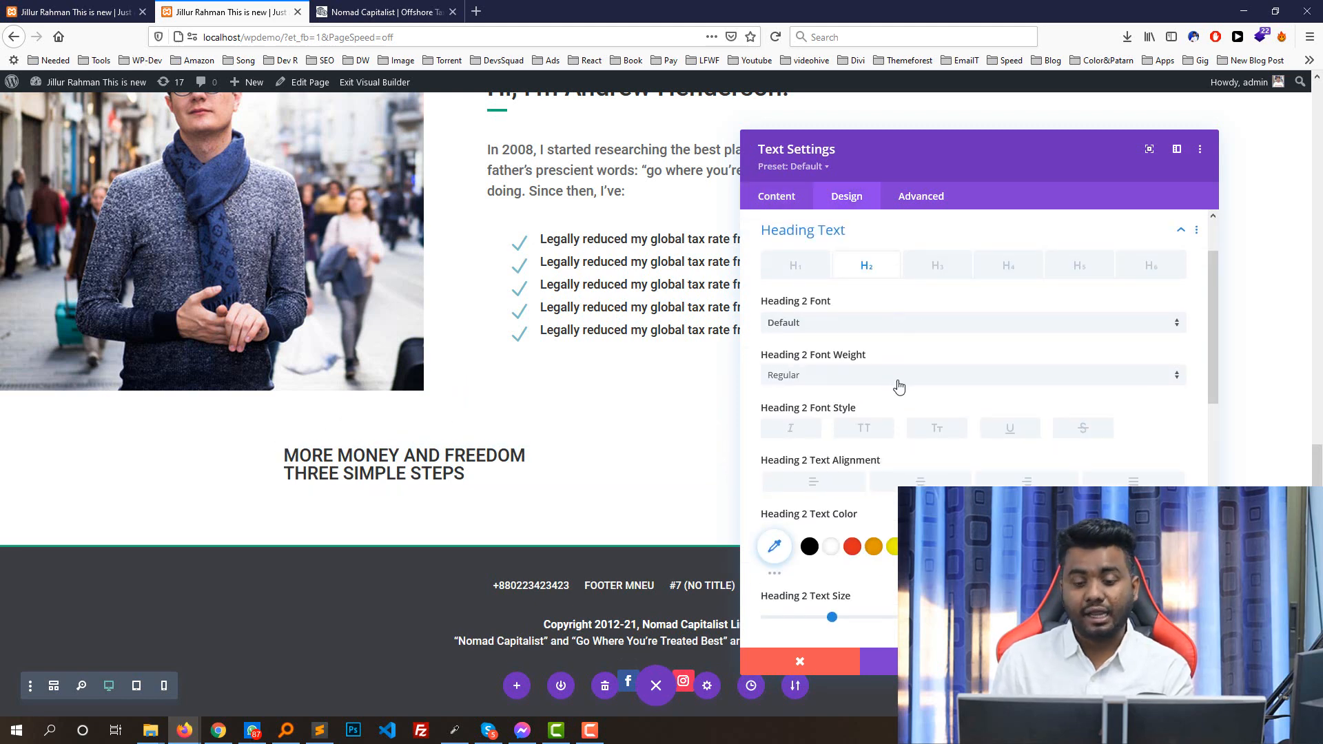
key(ctrl+Tab)
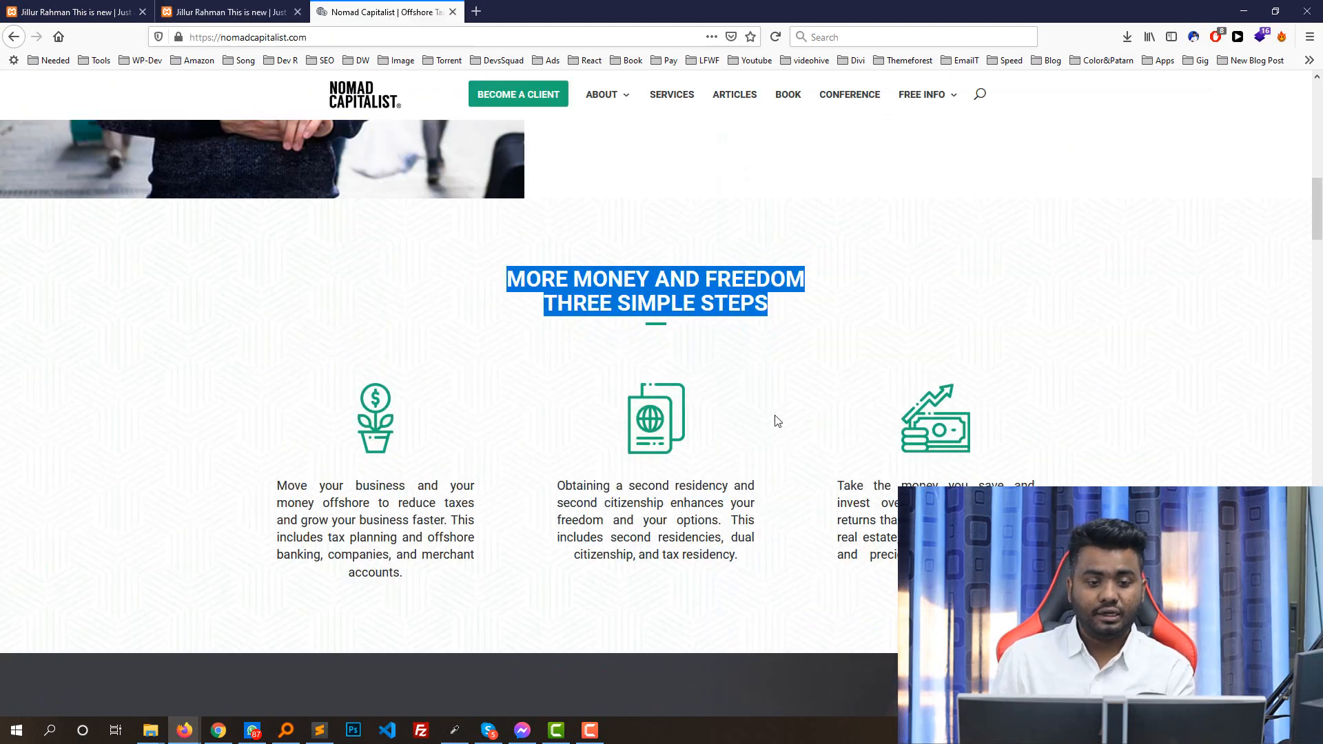
click(638, 290)
key(ctrl+shift+Tab)
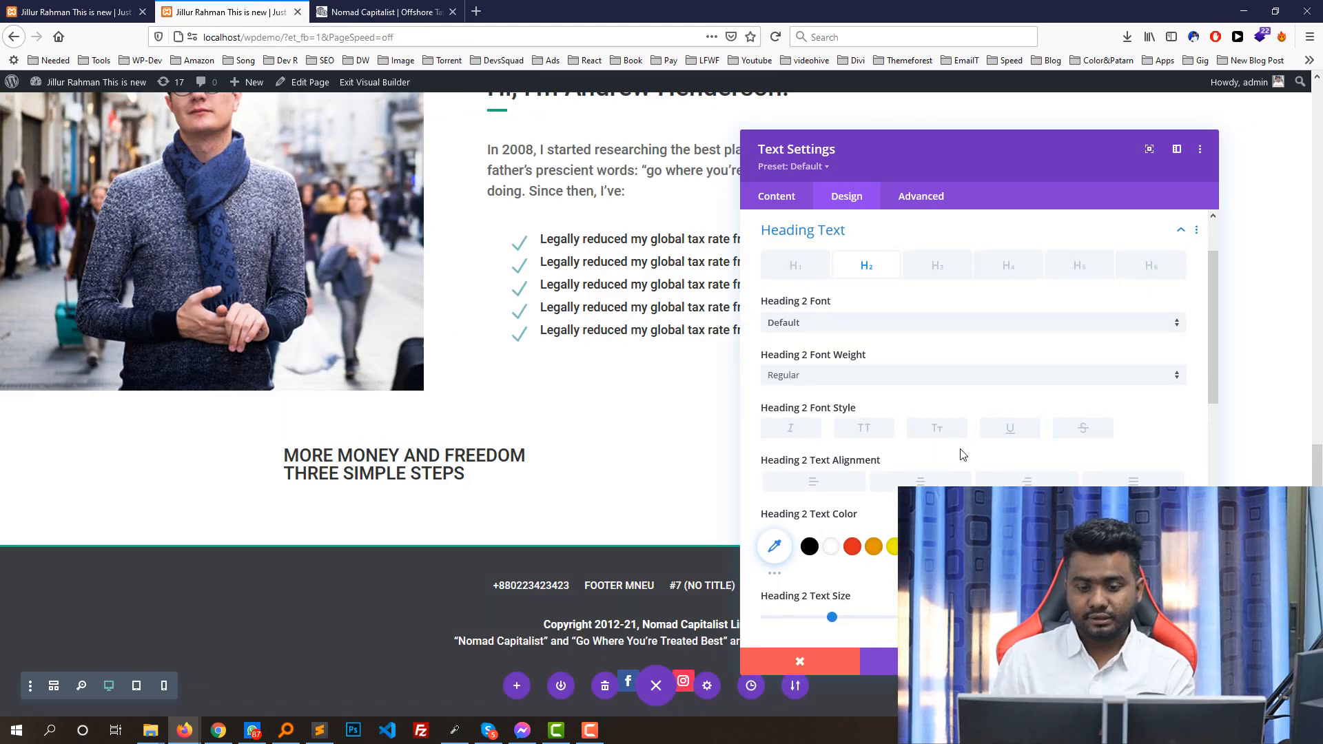
click(956, 477)
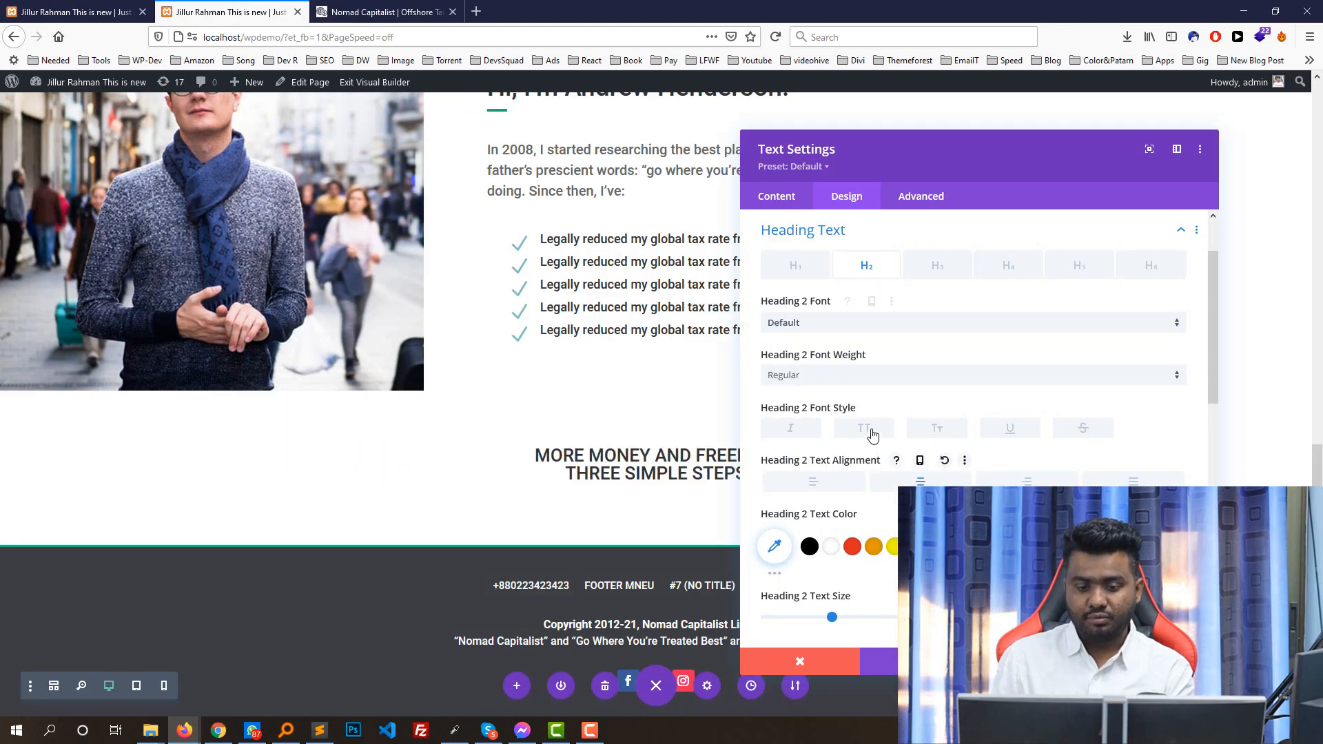
click(872, 434)
- Set the Heading 2 text size to 38px and its line height to 1.2em
scroll(896, 436, down, 1)
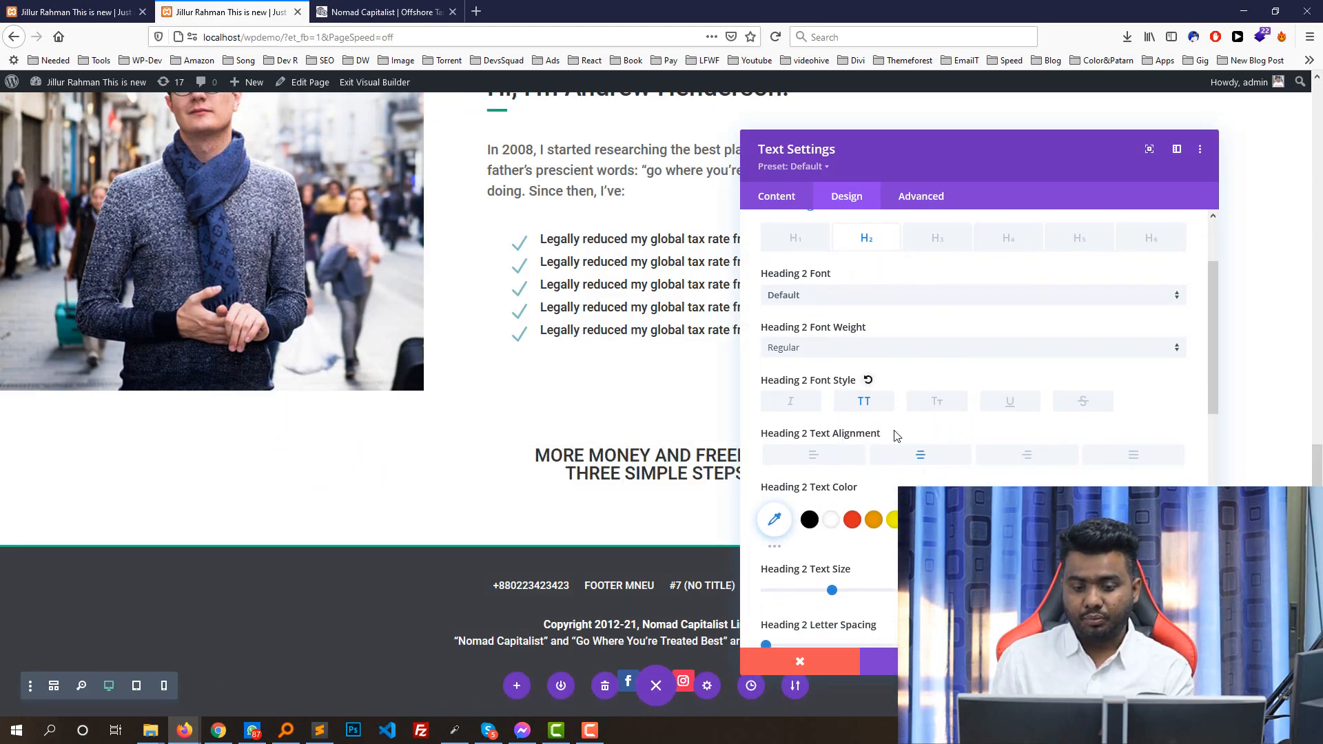
scroll(896, 436, down, 3)
drag(832, 461, 863, 461)
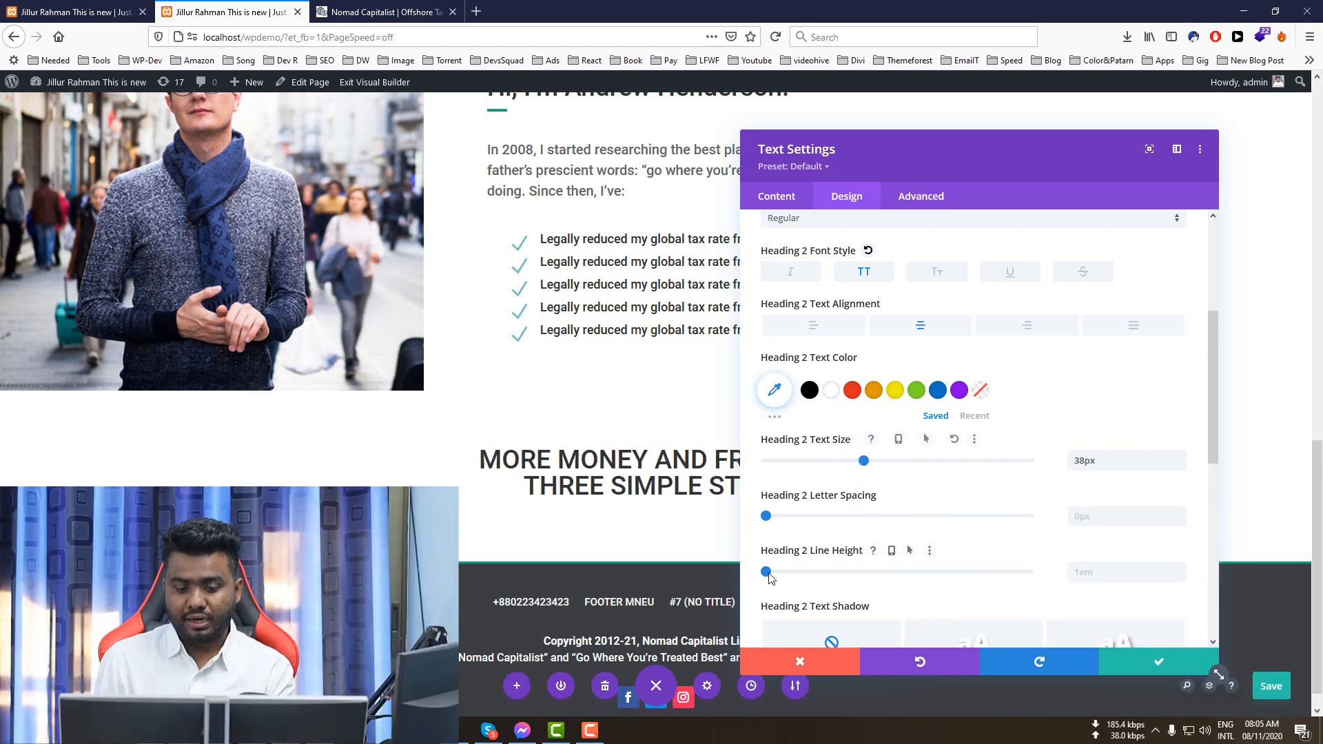
drag(767, 578, 793, 582)
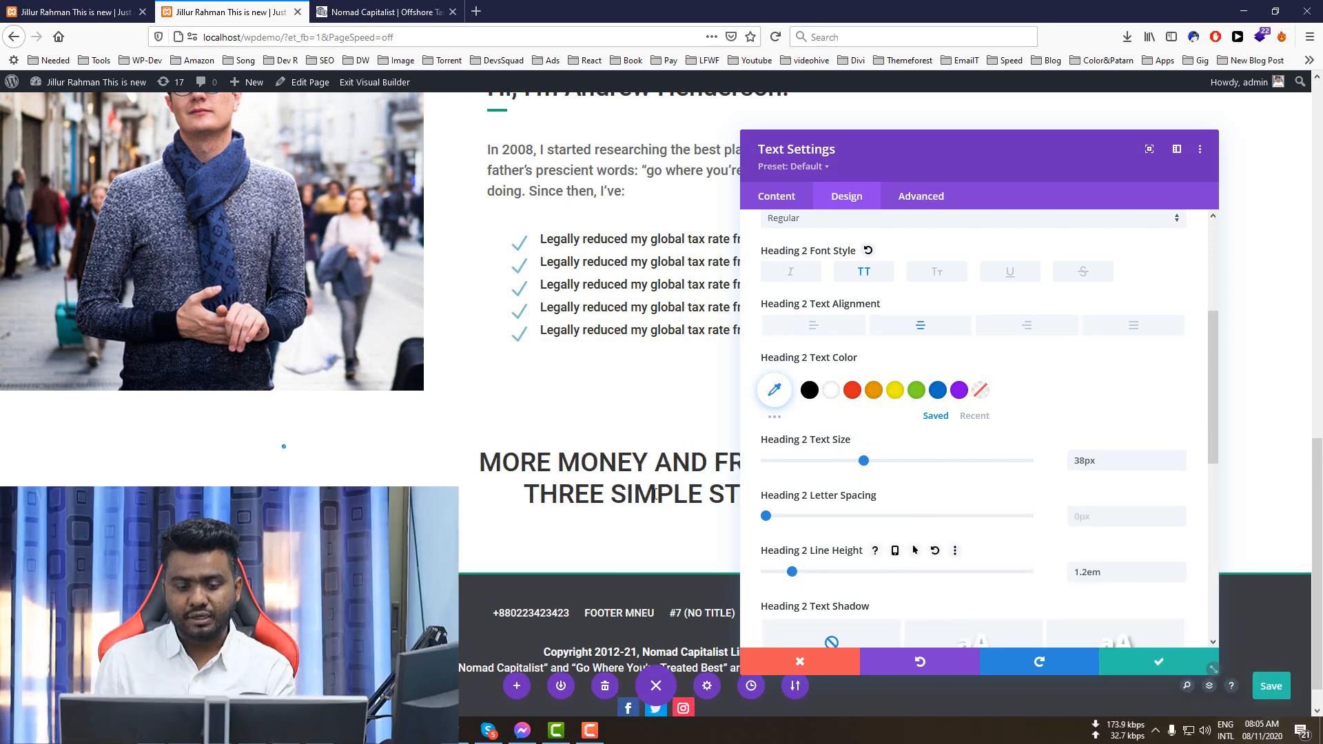
scroll(655, 494, down, 1)
- Compare the heading with the reference page's version and set the Heading 2 font weight to Semi Bold
click(379, 11)
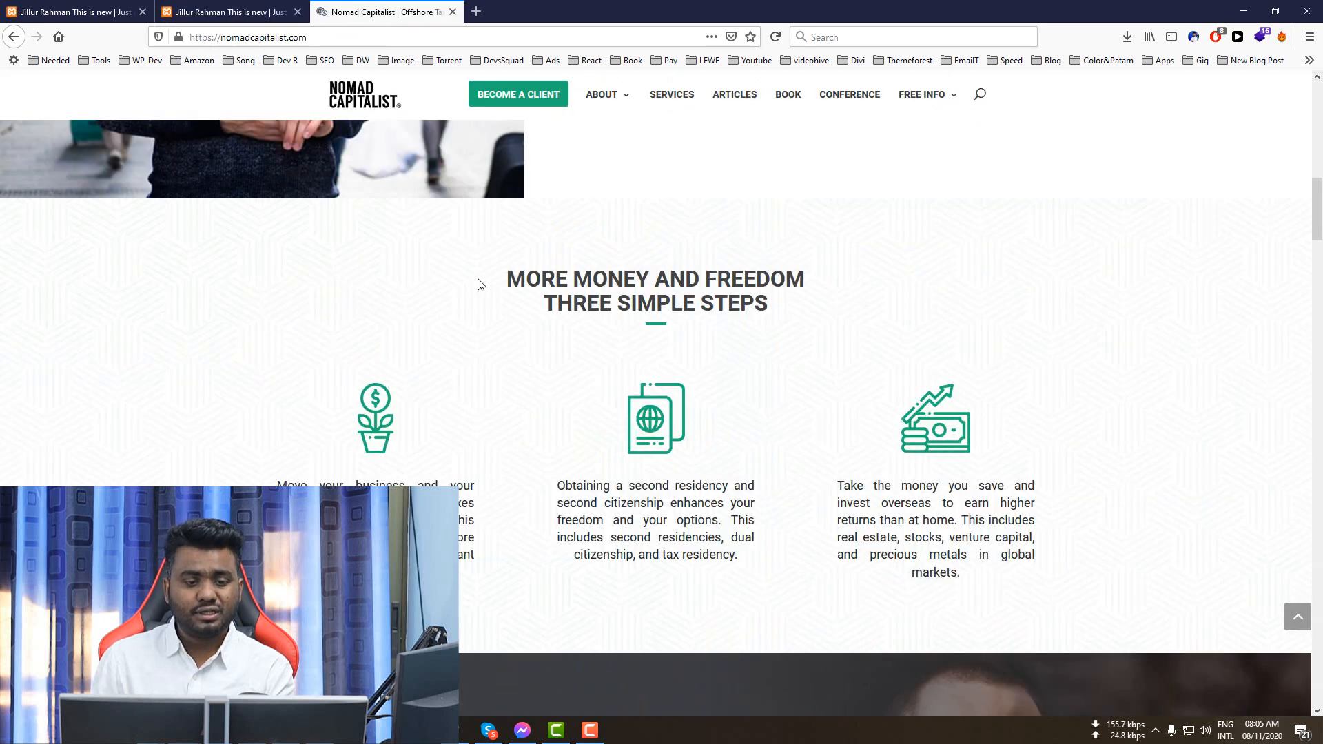
click(246, 5)
scroll(868, 371, up, 3)
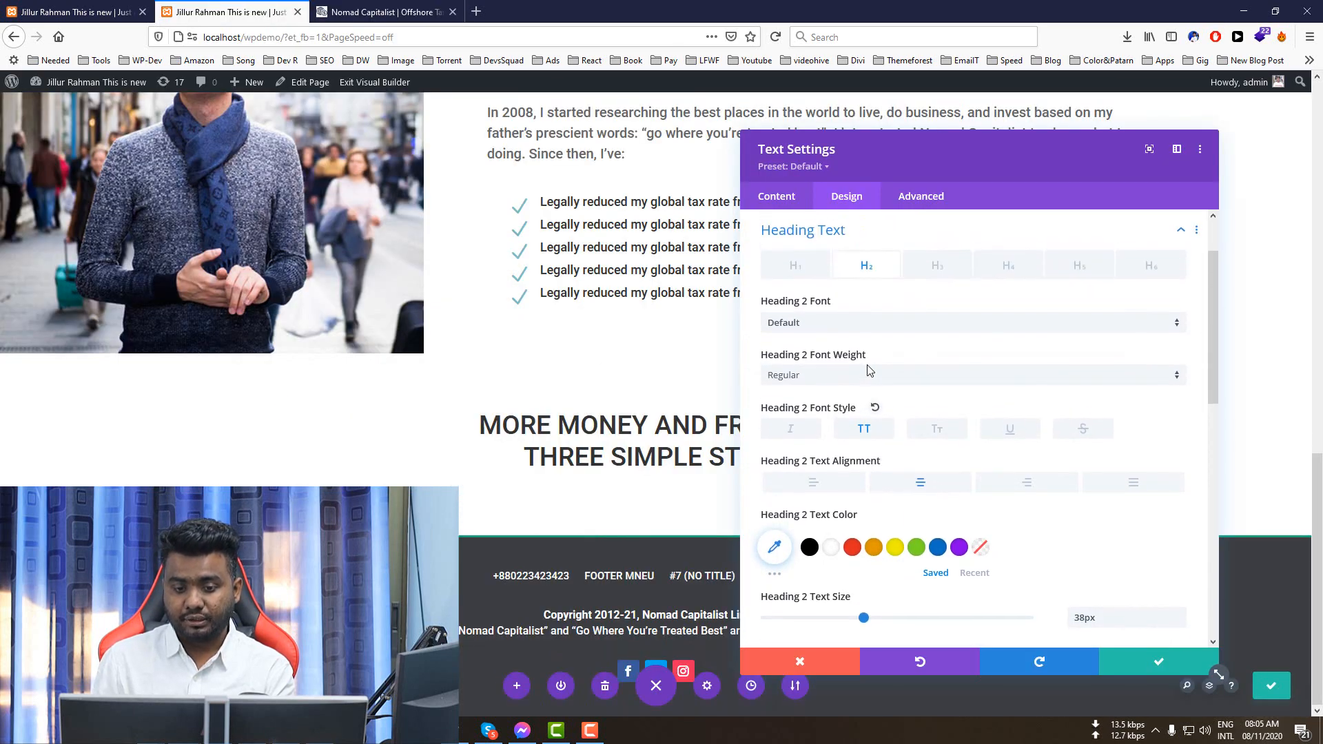
scroll(862, 386, up, 2)
click(809, 452)
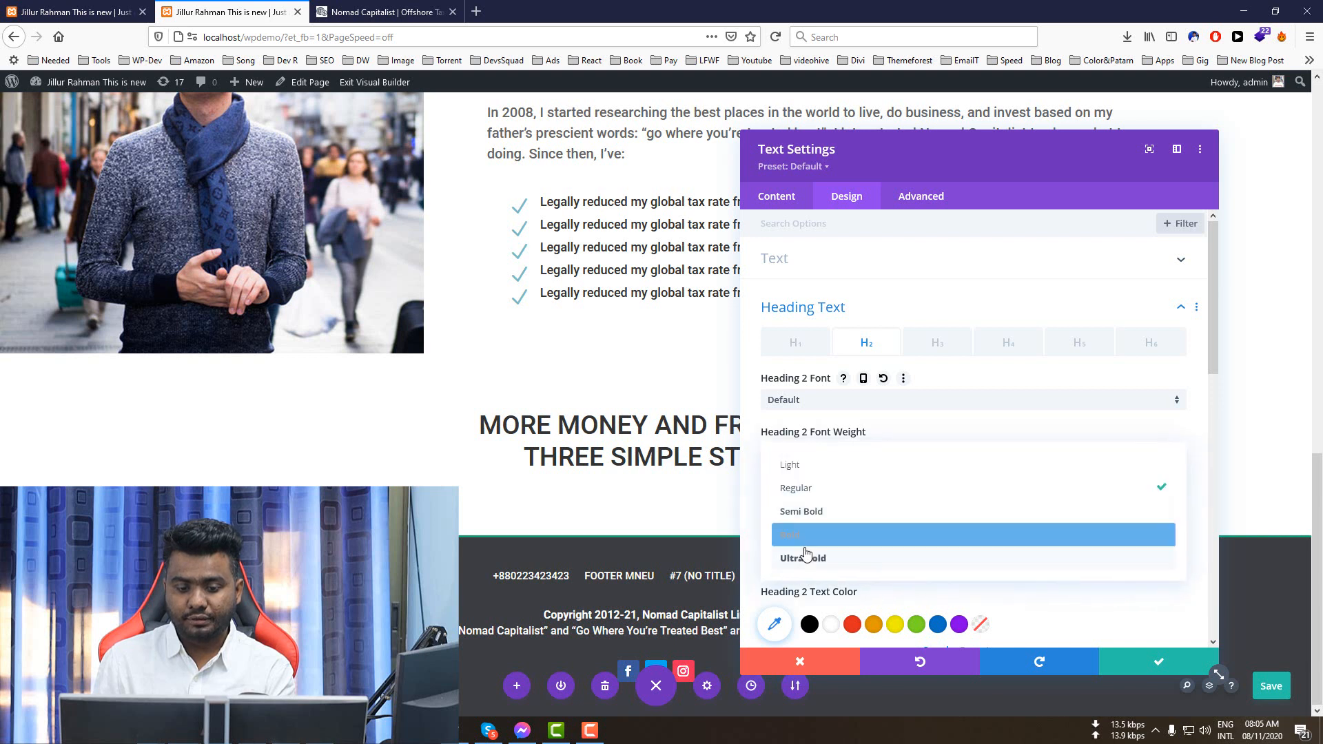
click(804, 508)
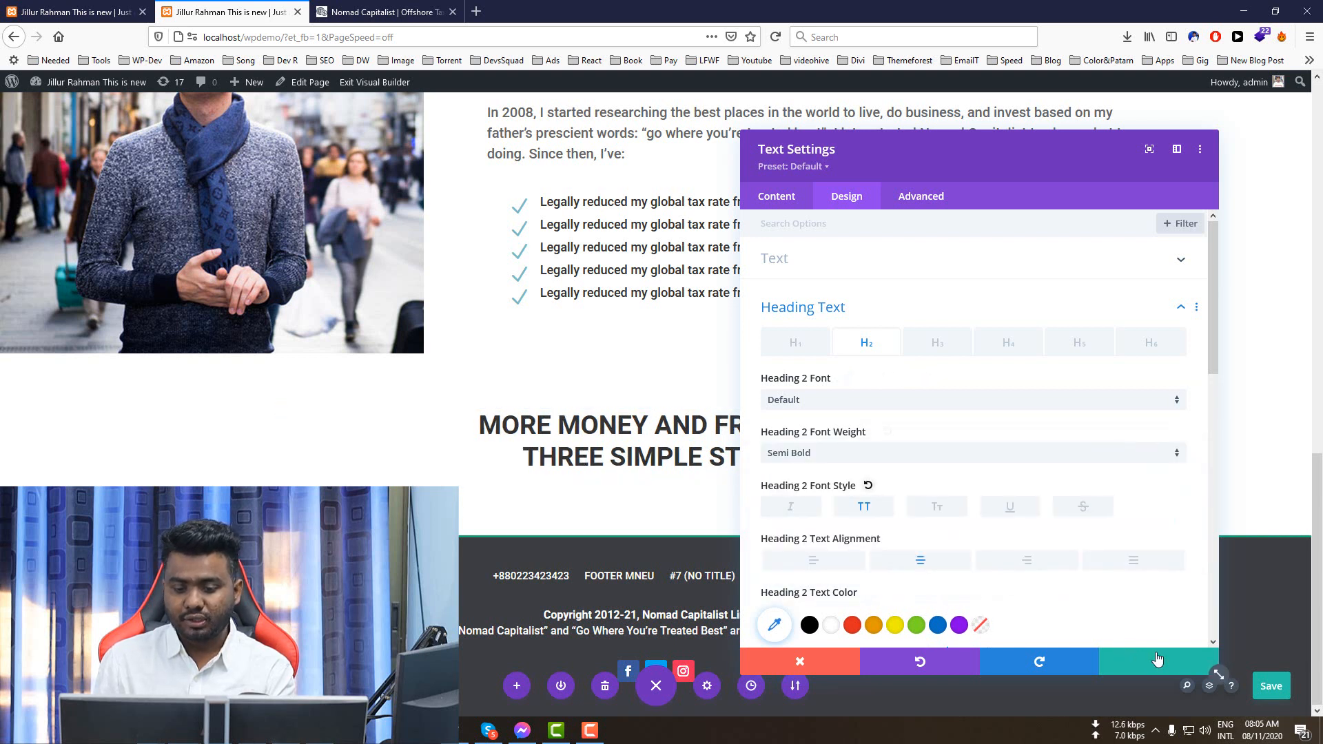
- Set the Heading 2 text size to 33px and save the Text module's settings
scroll(936, 475, down, 4)
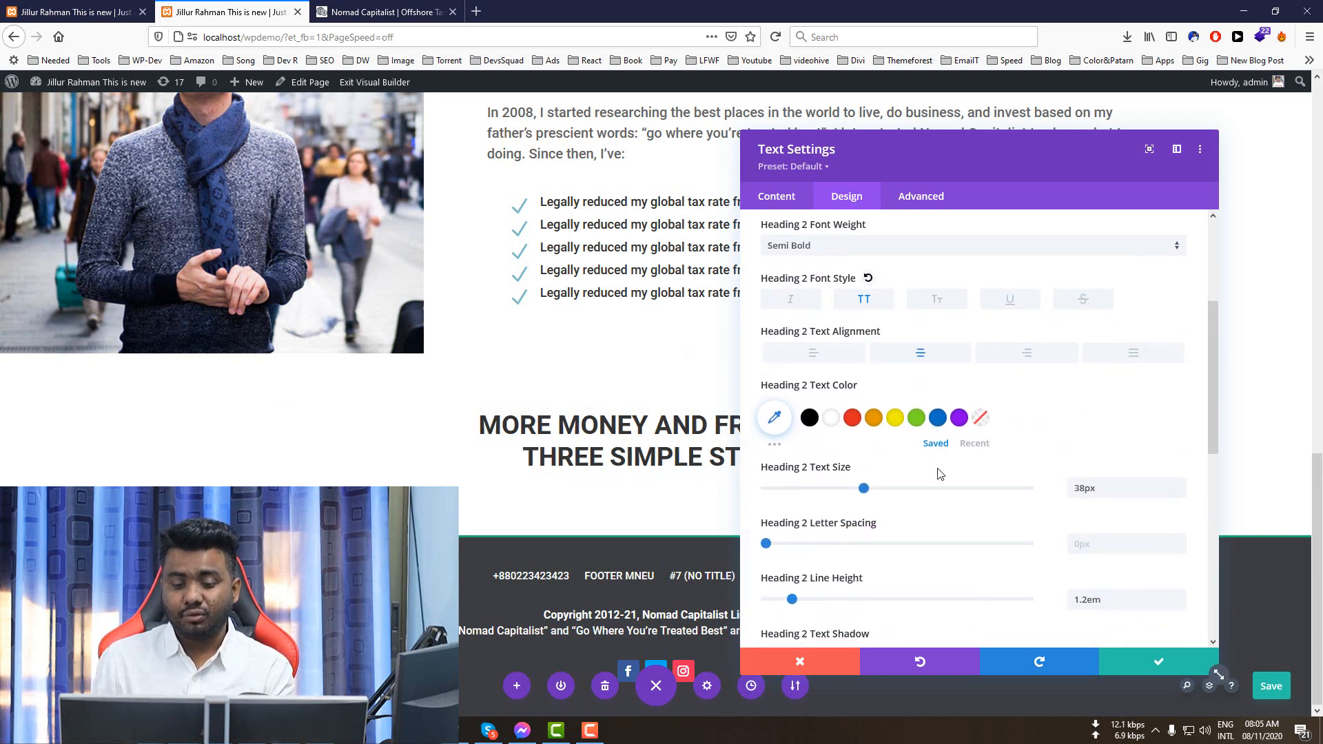
drag(861, 468, 852, 465)
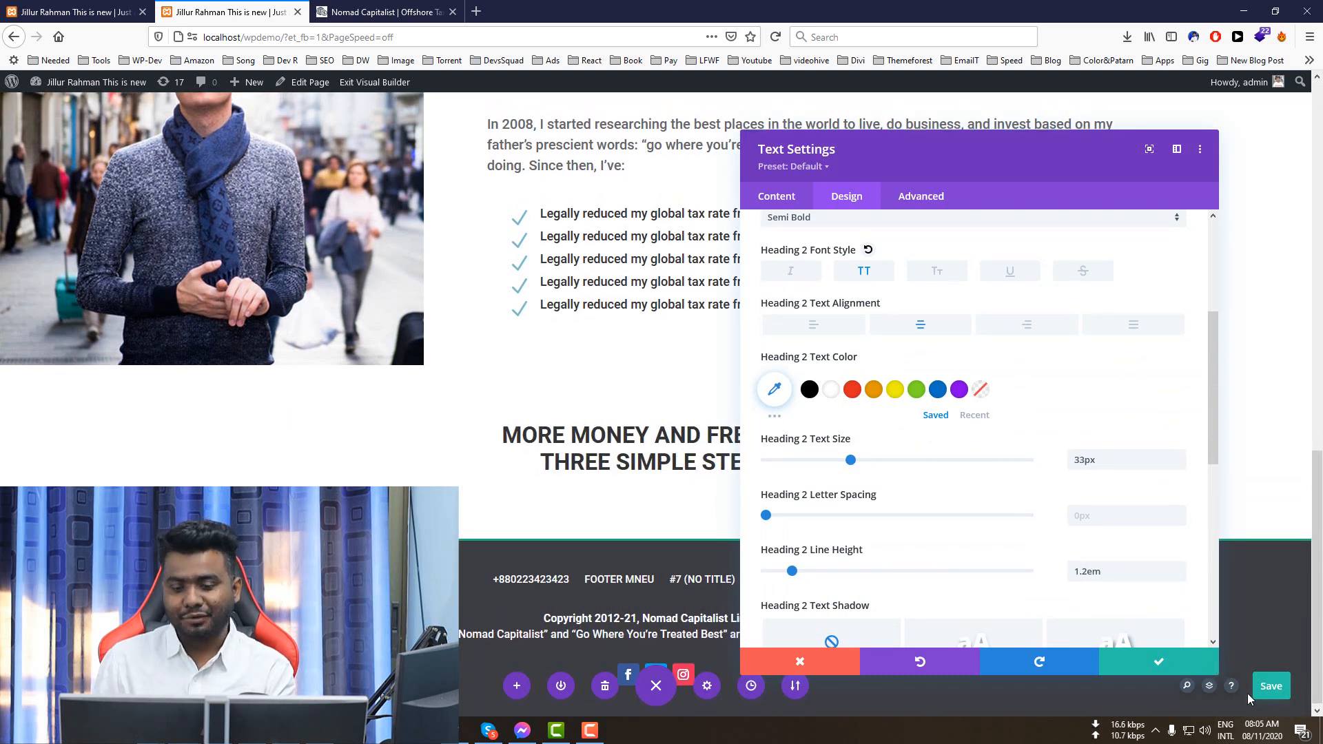
click(1161, 661)
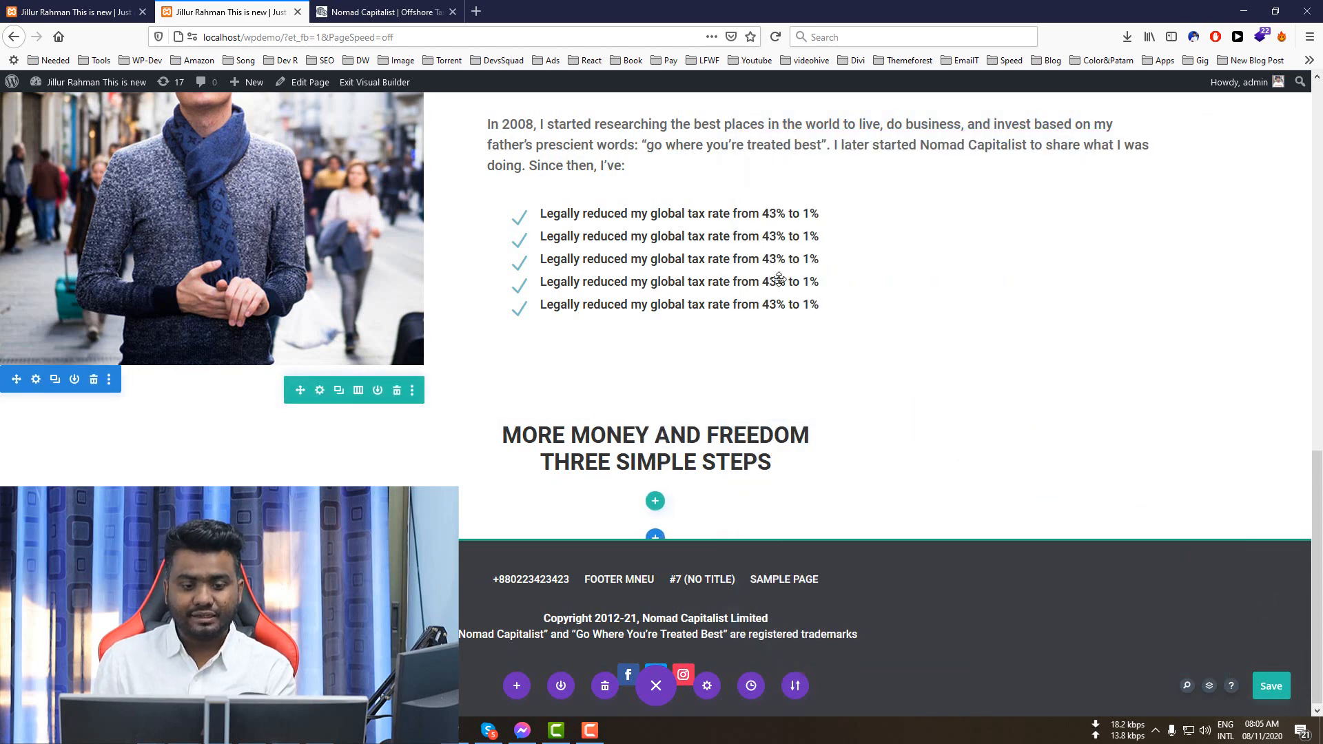
- Duplicate the short green divider below the introduction heading and move the copy beneath the "THREE SIMPLE STEPS" heading
scroll(546, 247, up, 4)
scroll(546, 247, down, 2)
key(ctrl+Tab)
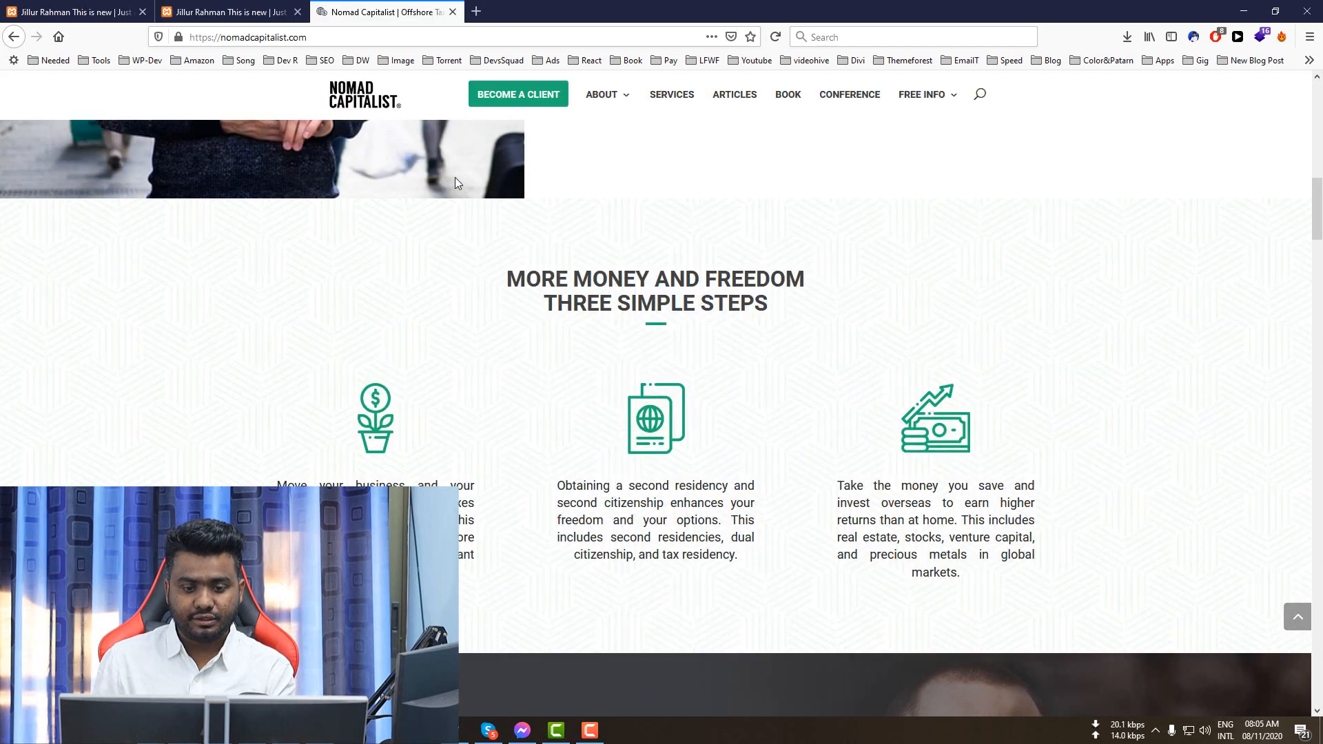
key(ctrl+shift+Tab)
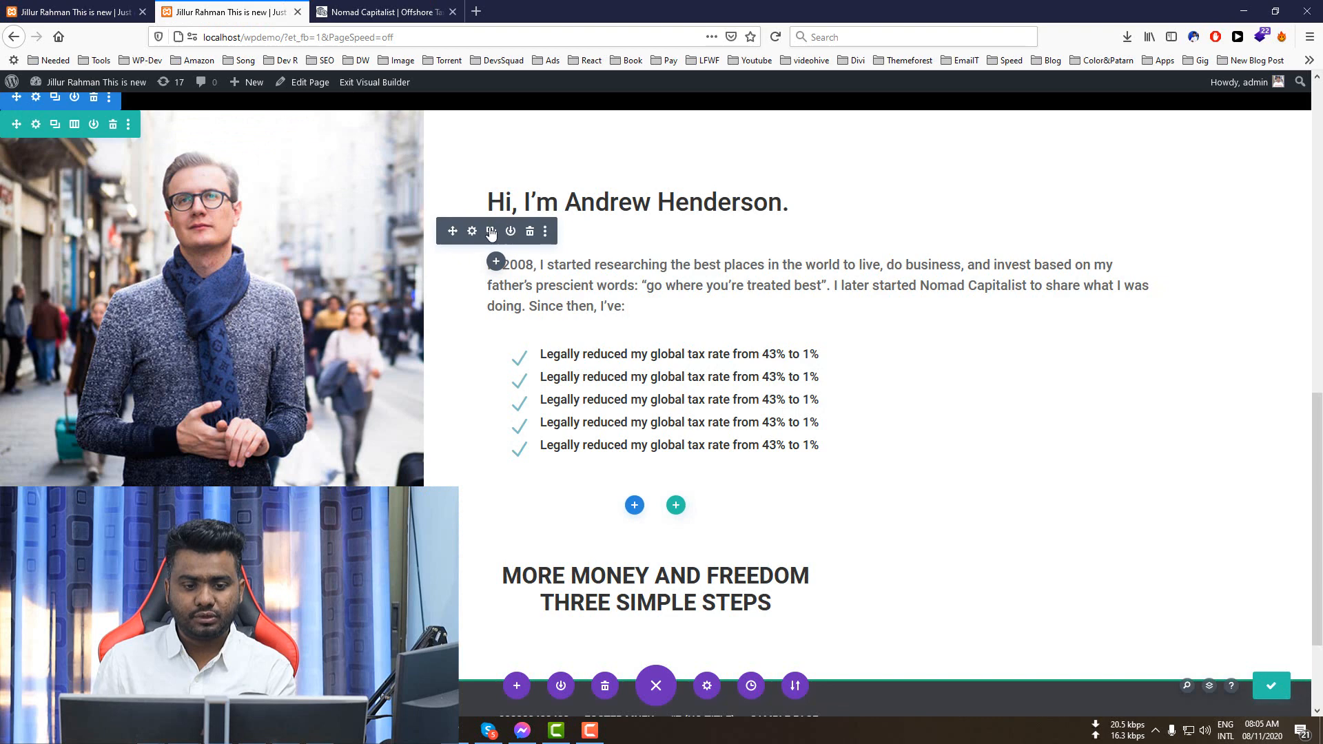
click(491, 231)
scroll(562, 202, down, 2)
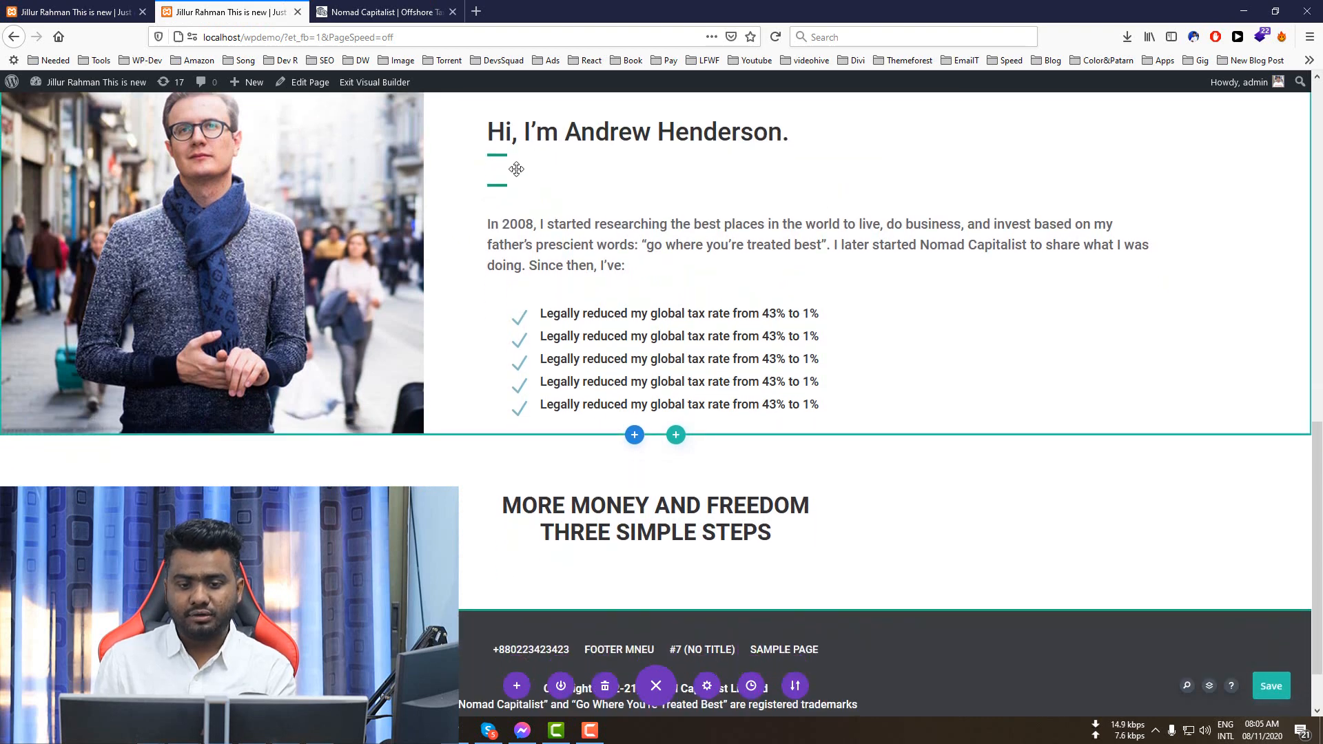
mouse_move(499, 162)
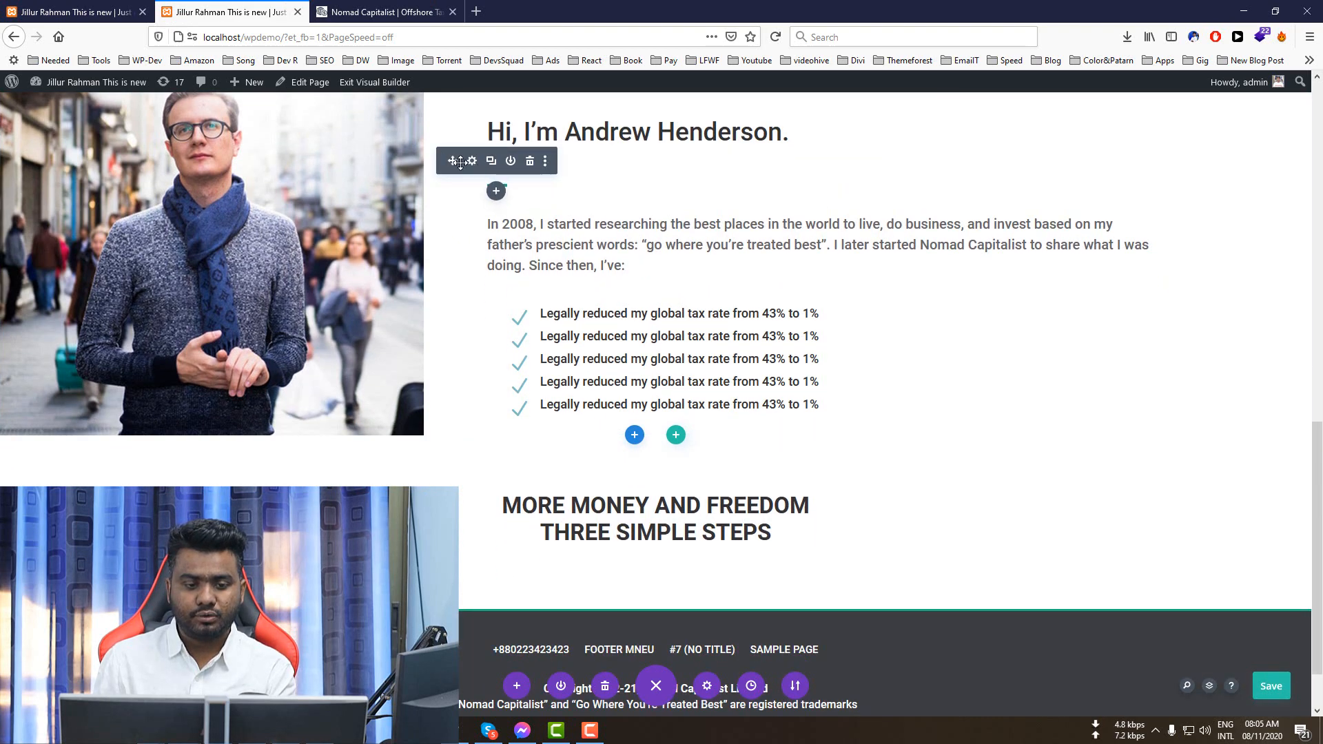
scroll(689, 358, down, 2)
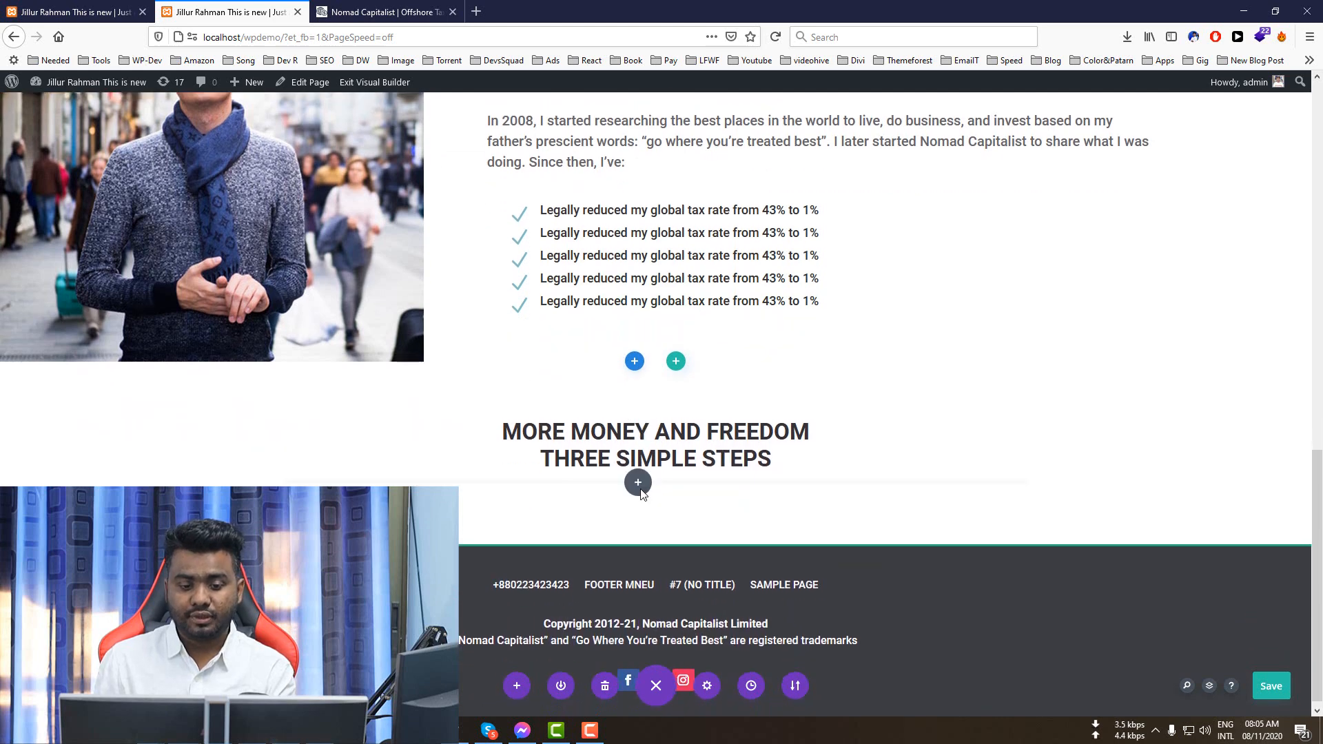
scroll(335, 408, down, 1)
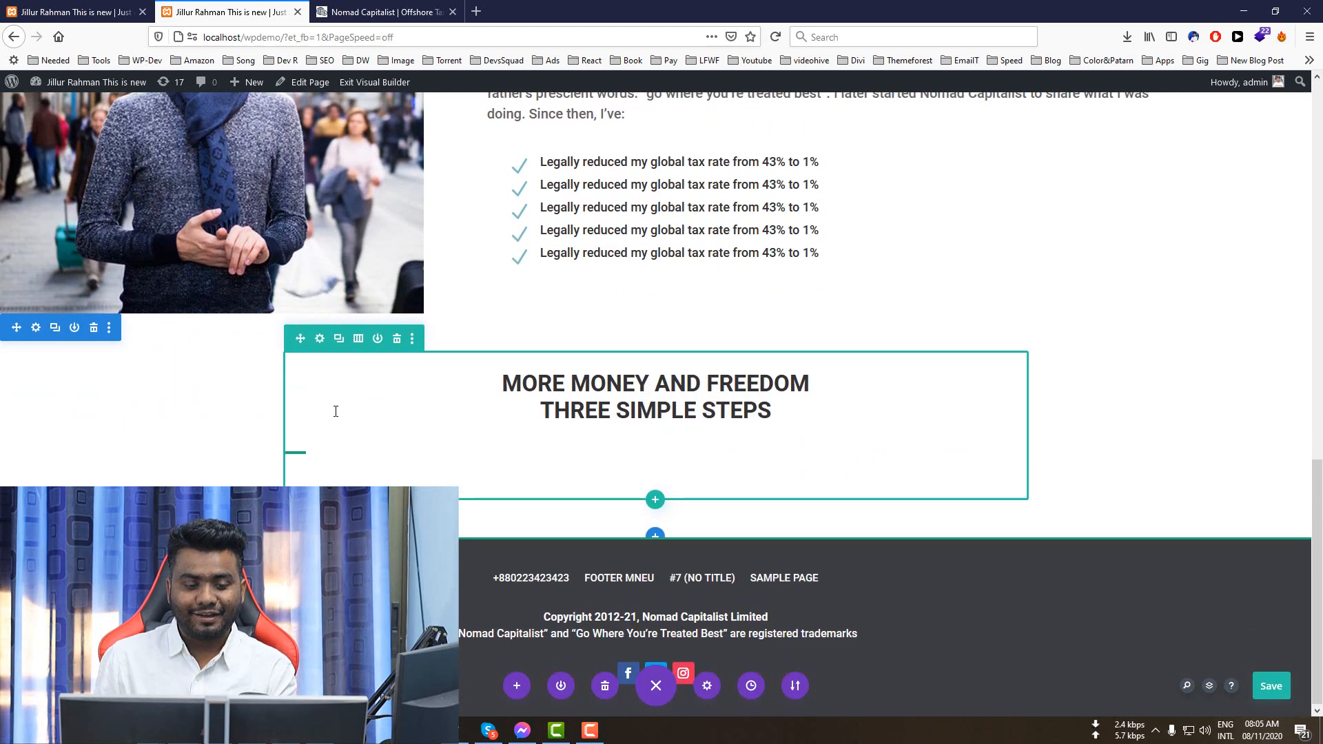
- Set the module alignment of the divider under "THREE SIMPLE STEPS" to center and save its settings
click(270, 460)
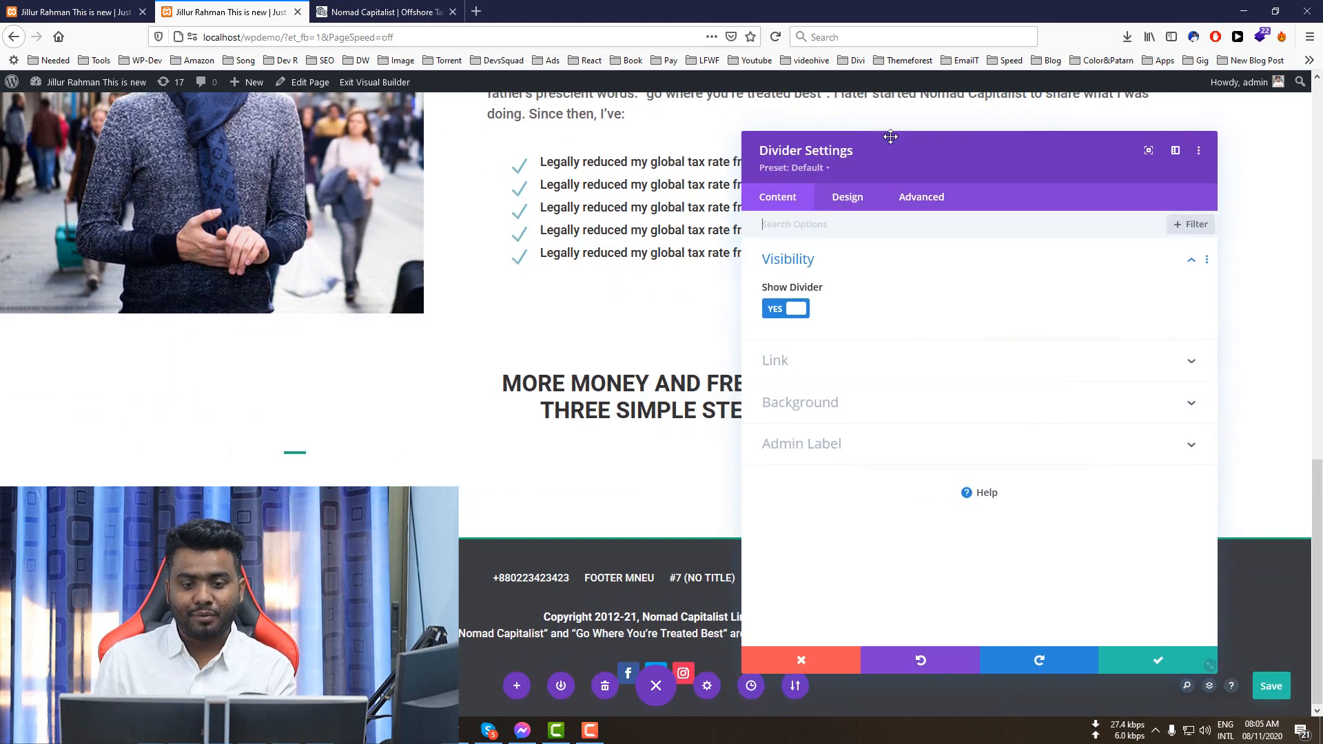
click(851, 197)
click(798, 275)
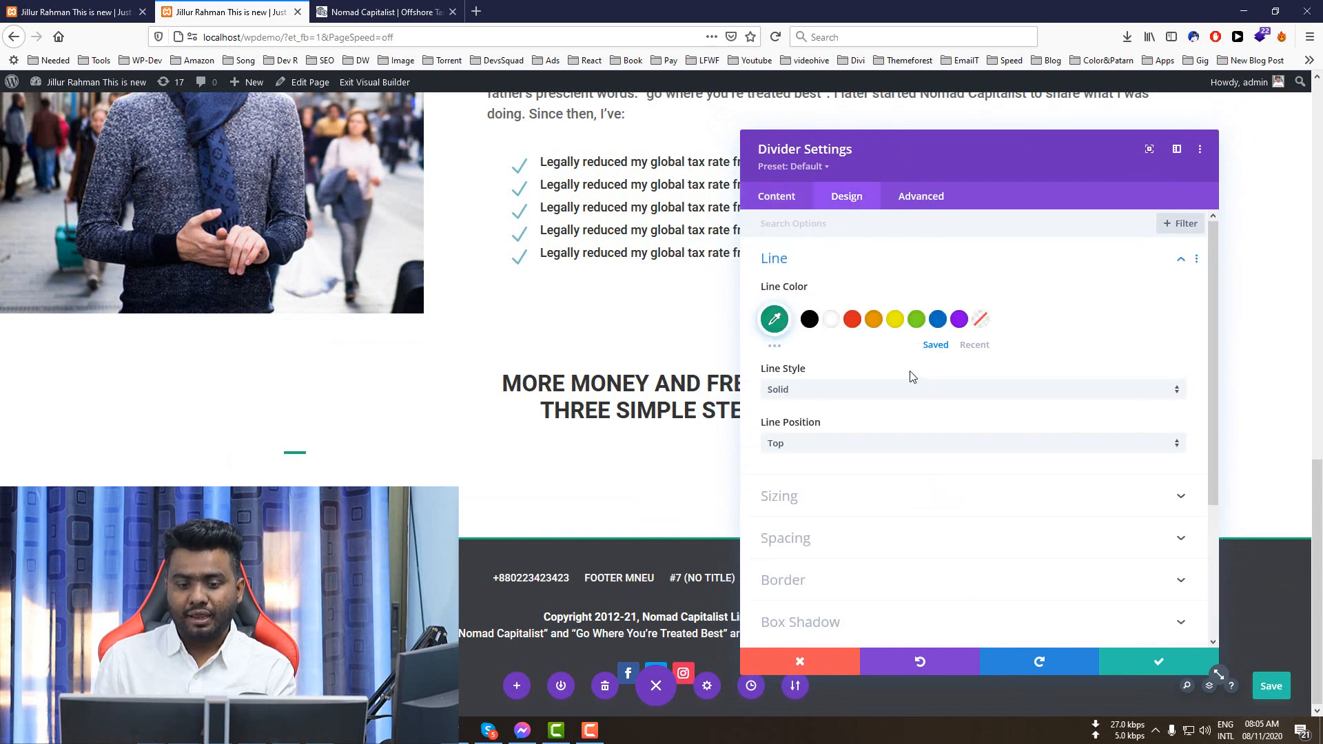
click(772, 200)
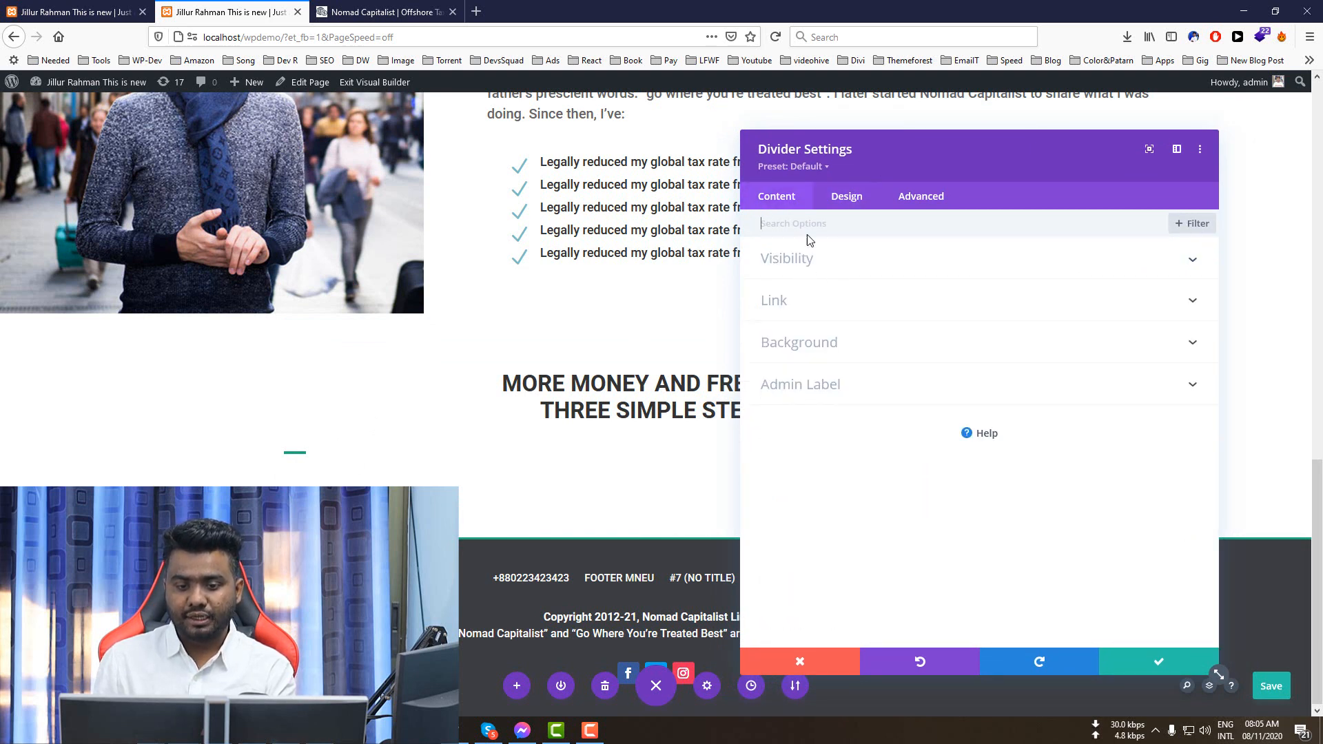
click(847, 197)
scroll(897, 407, down, 3)
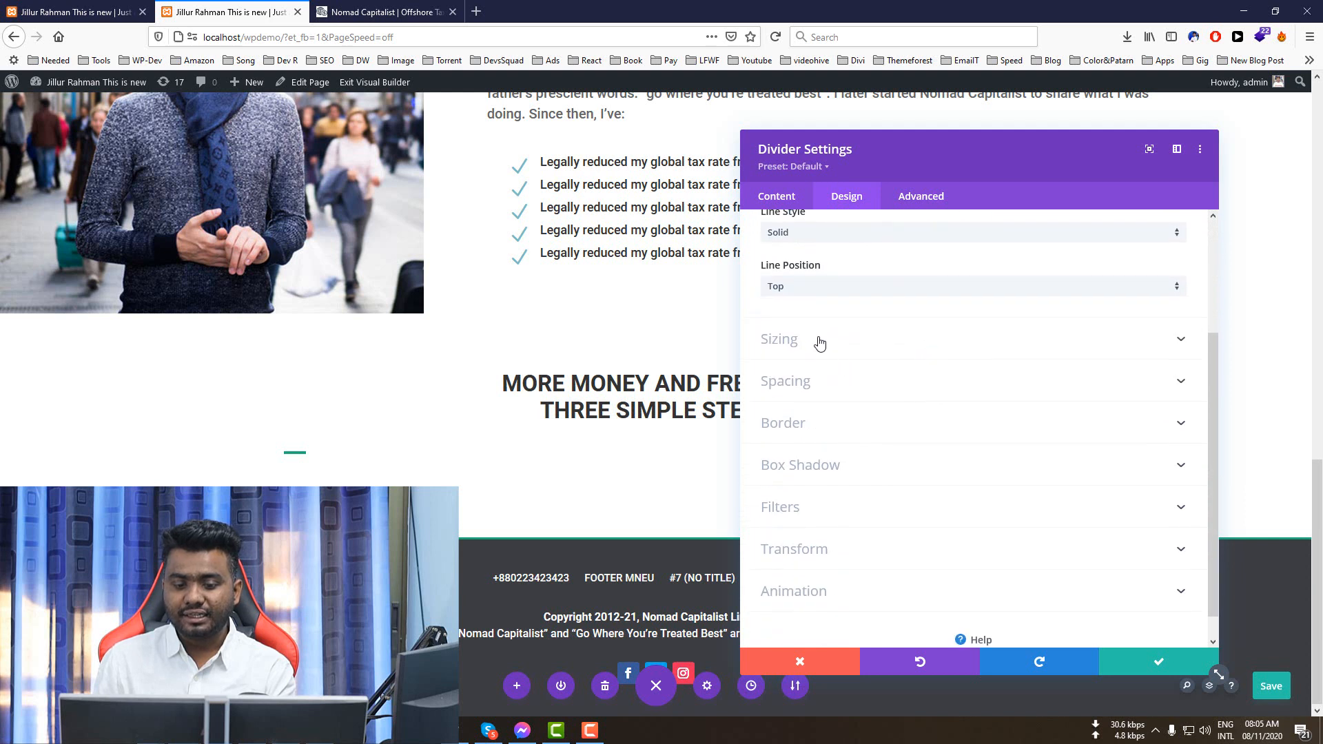
click(803, 338)
scroll(892, 423, down, 2)
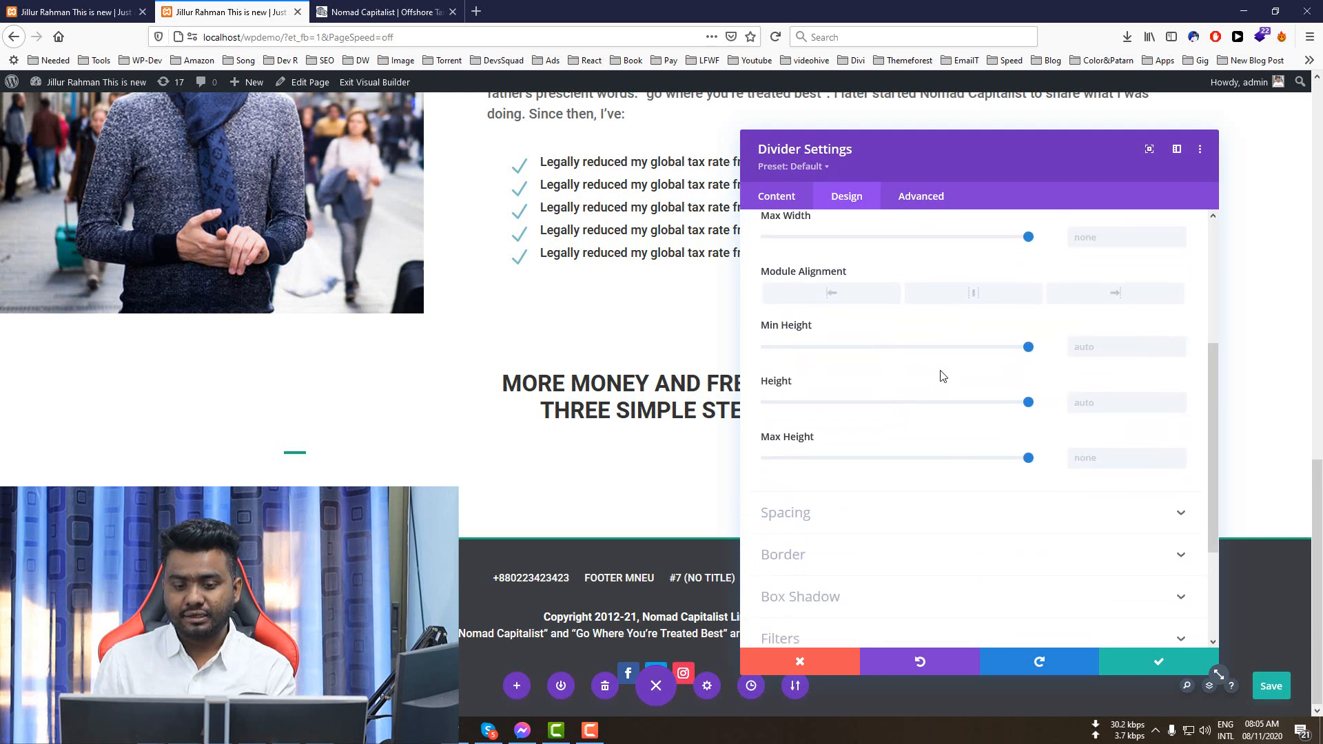
click(973, 289)
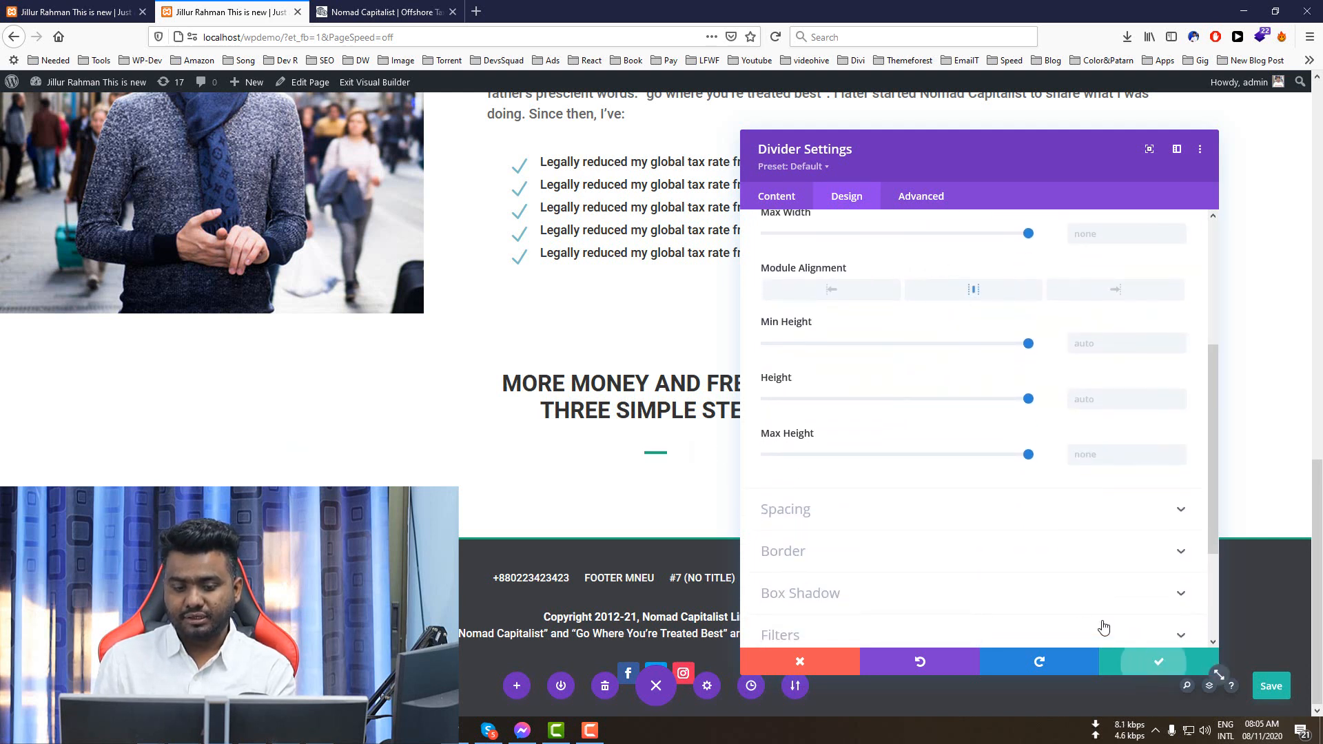
click(1137, 663)
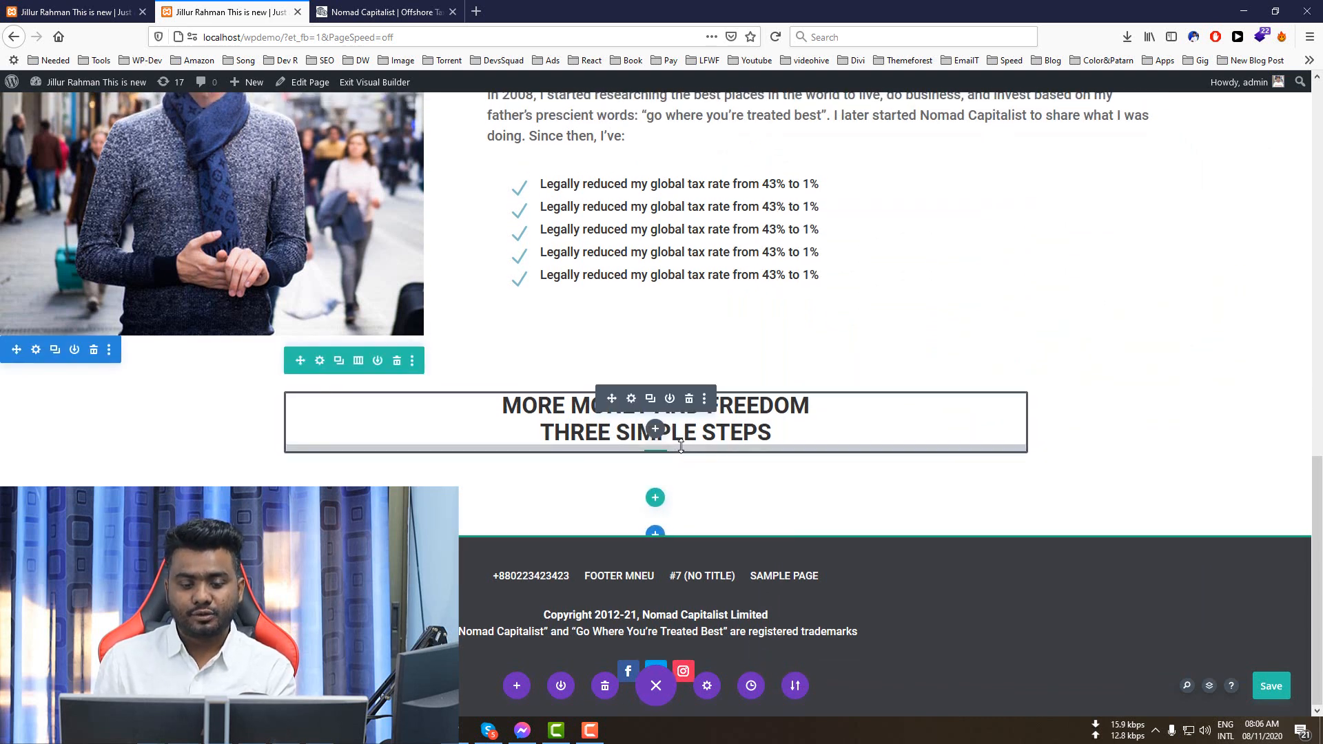
- Increase the spacing below the "THREE SIMPLE STEPS" heading slightly and compare the section with the reference page
drag(673, 449, 685, 456)
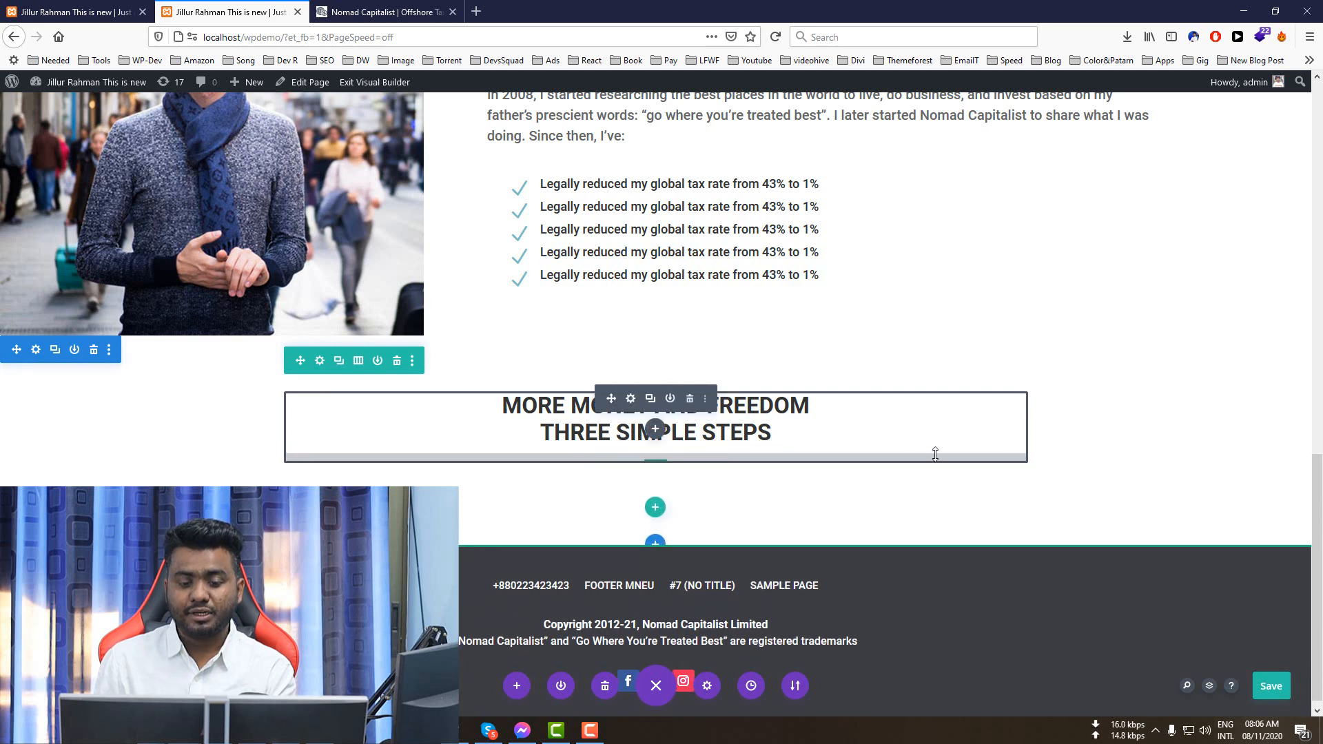
scroll(936, 455, down, 1)
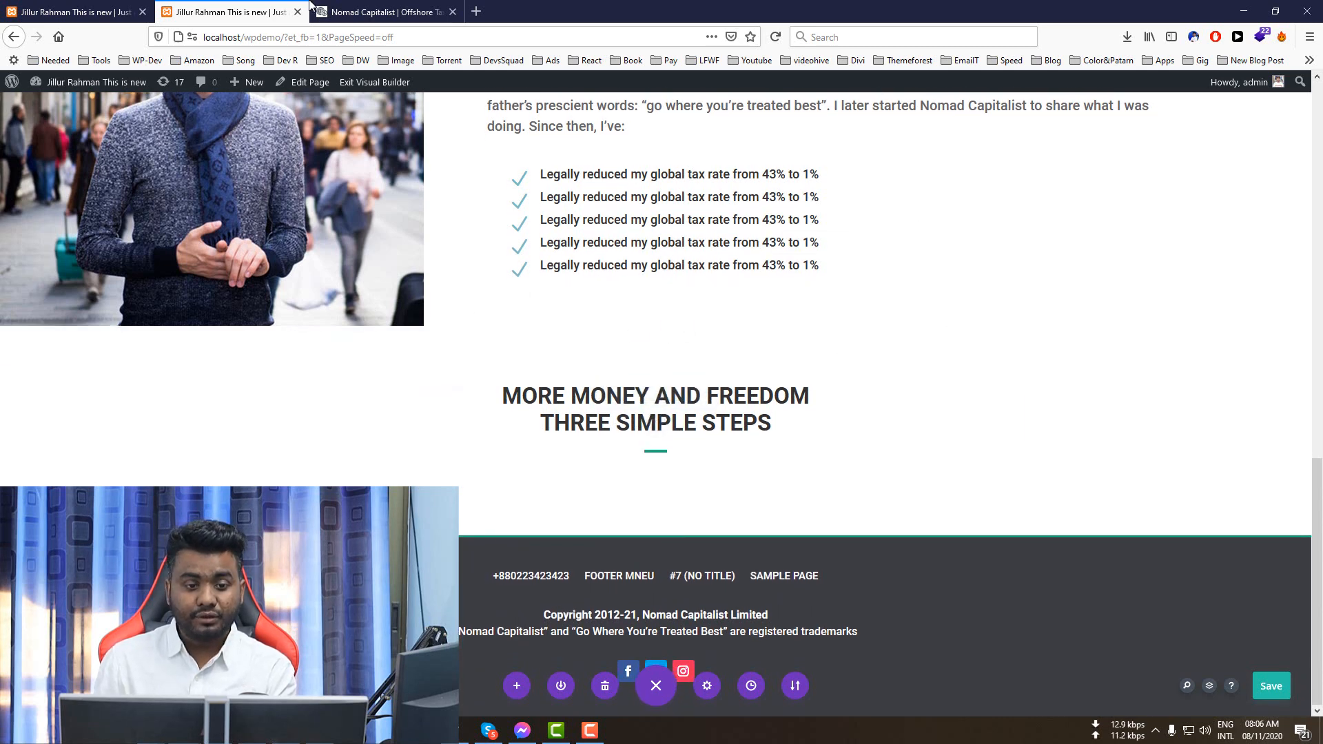
click(383, 12)
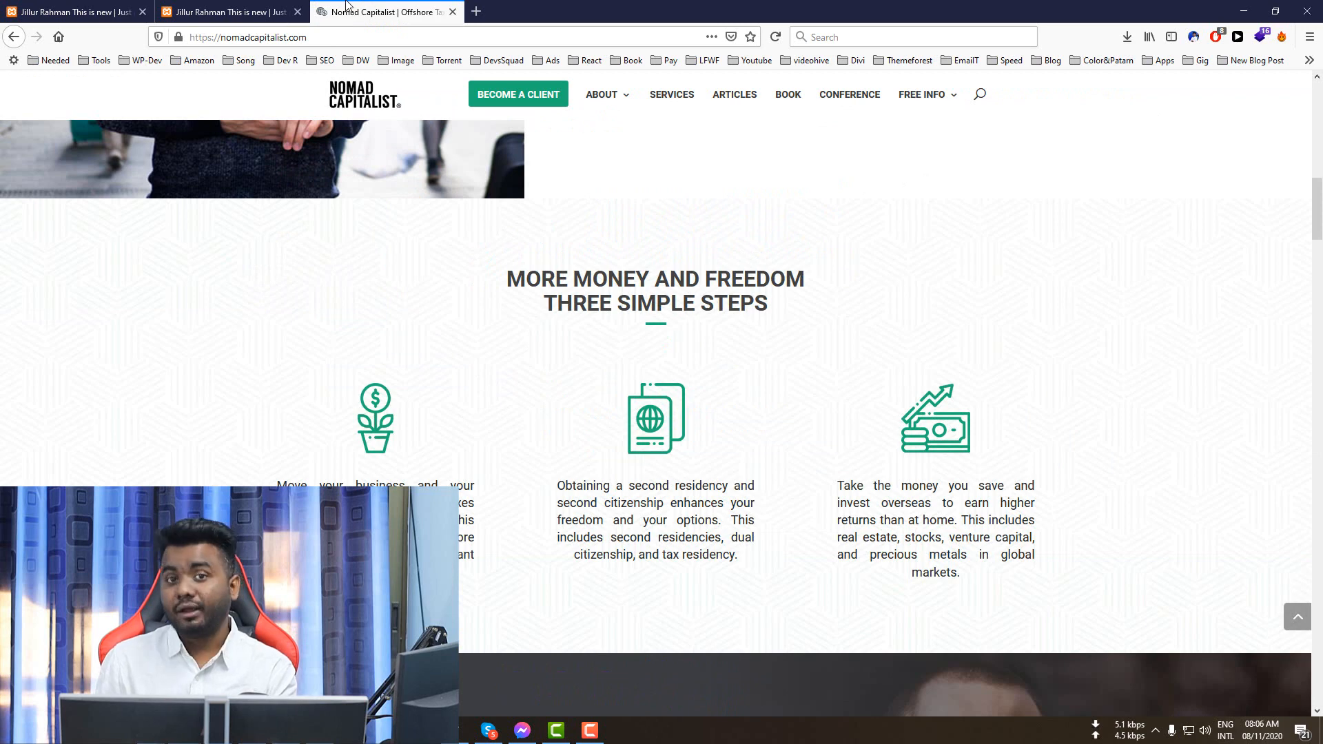
click(228, 12)
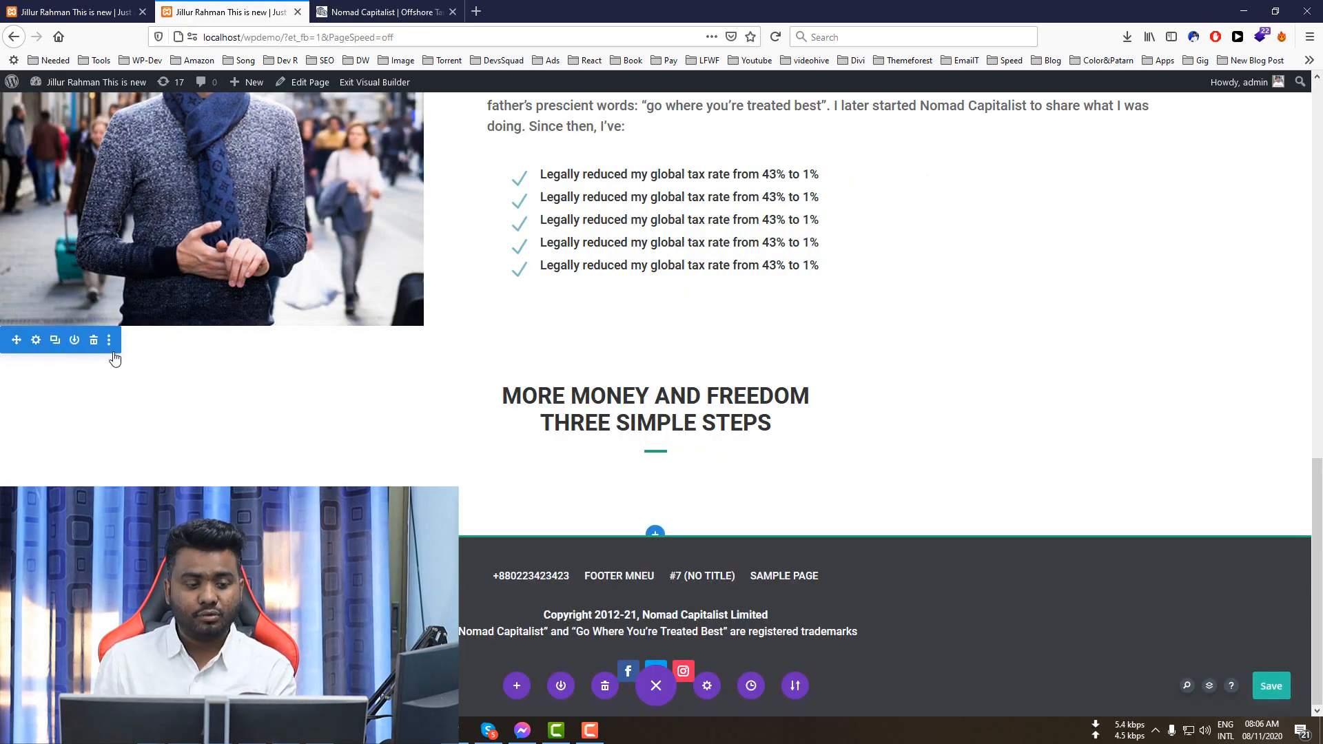
click(34, 341)
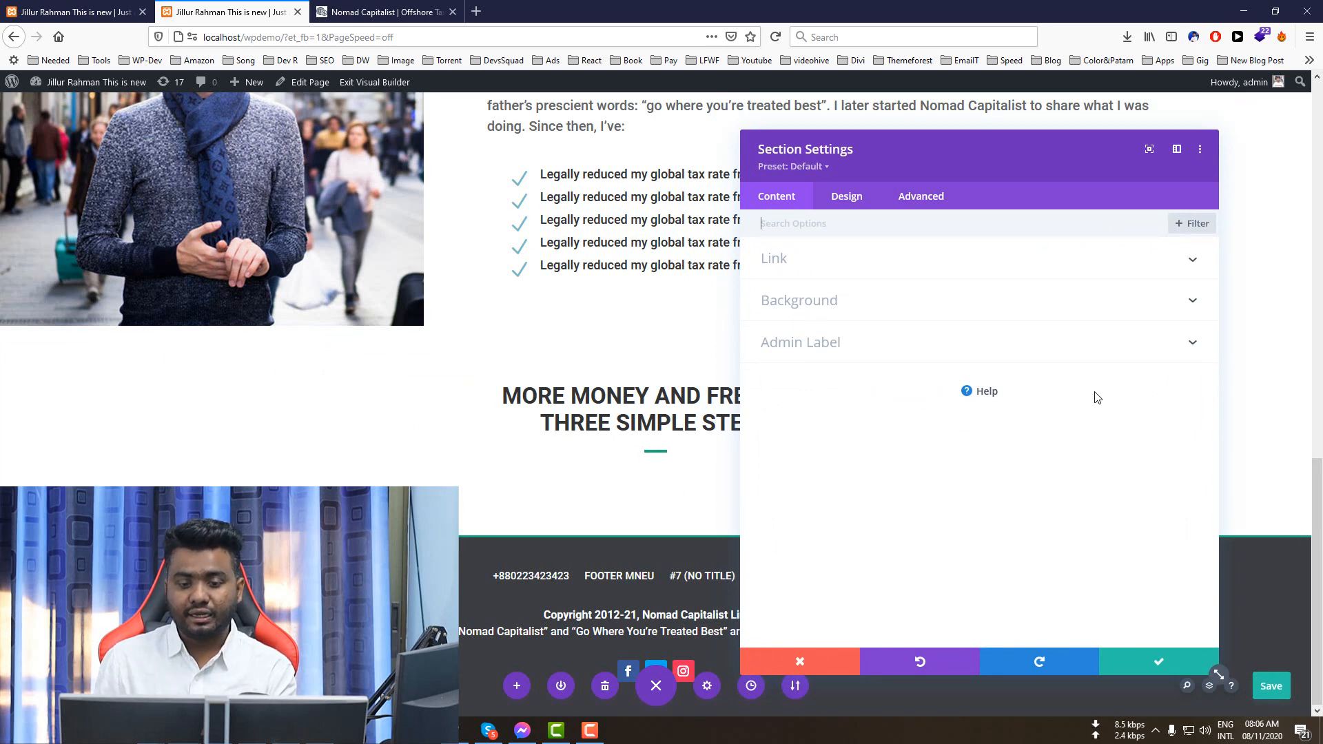
click(1183, 663)
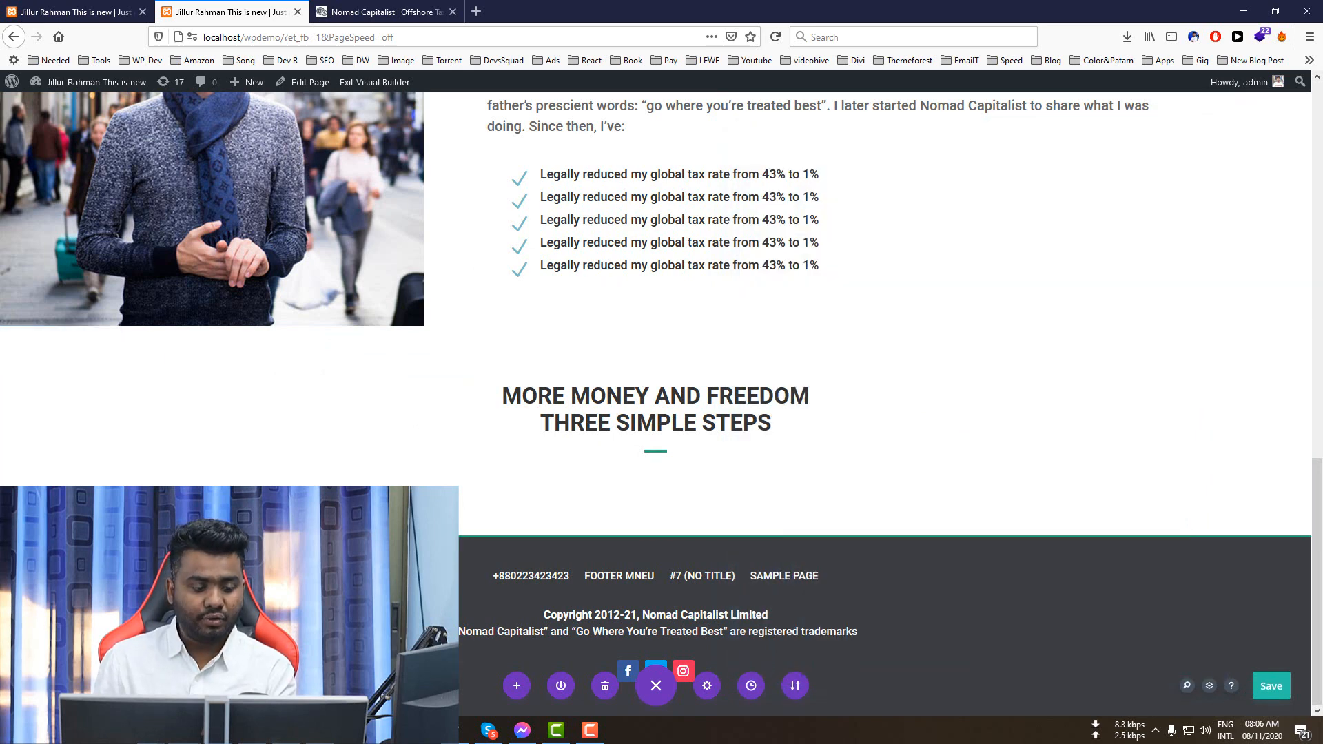
click(52, 686)
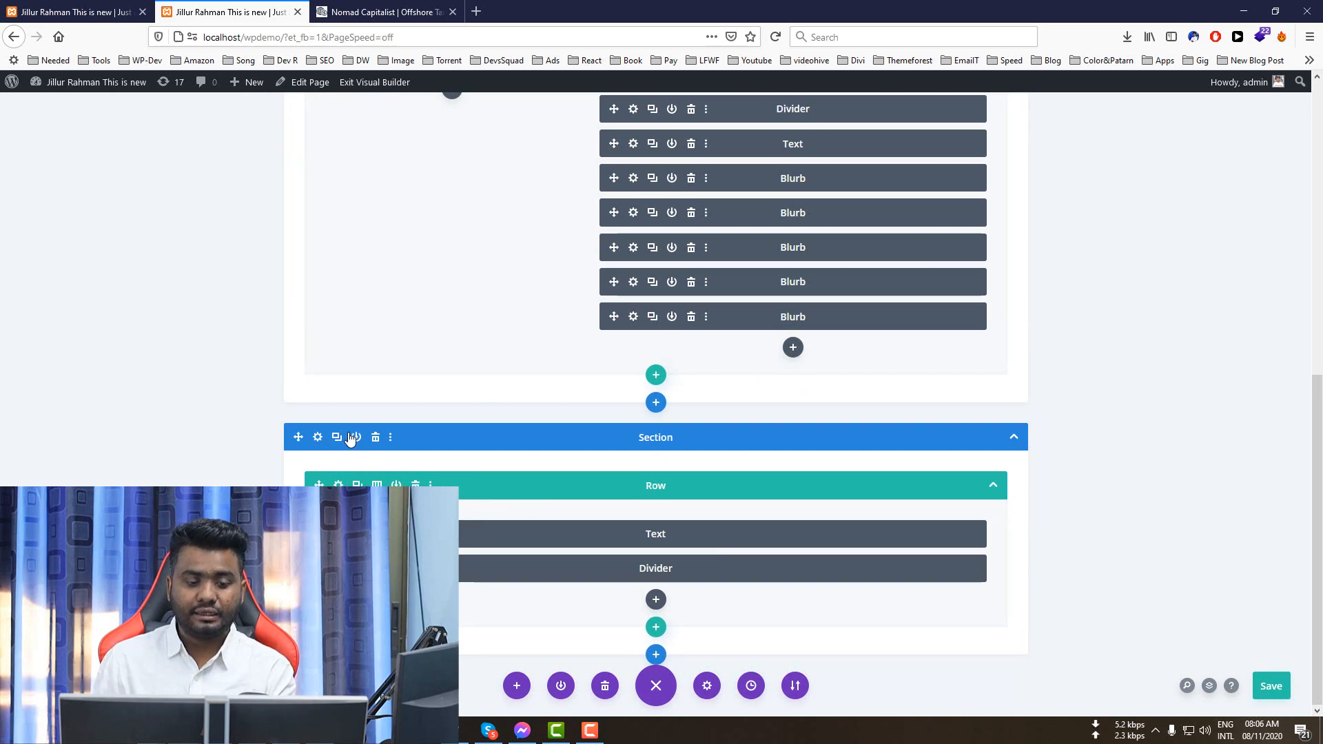
scroll(726, 366, up, 3)
scroll(741, 352, down, 4)
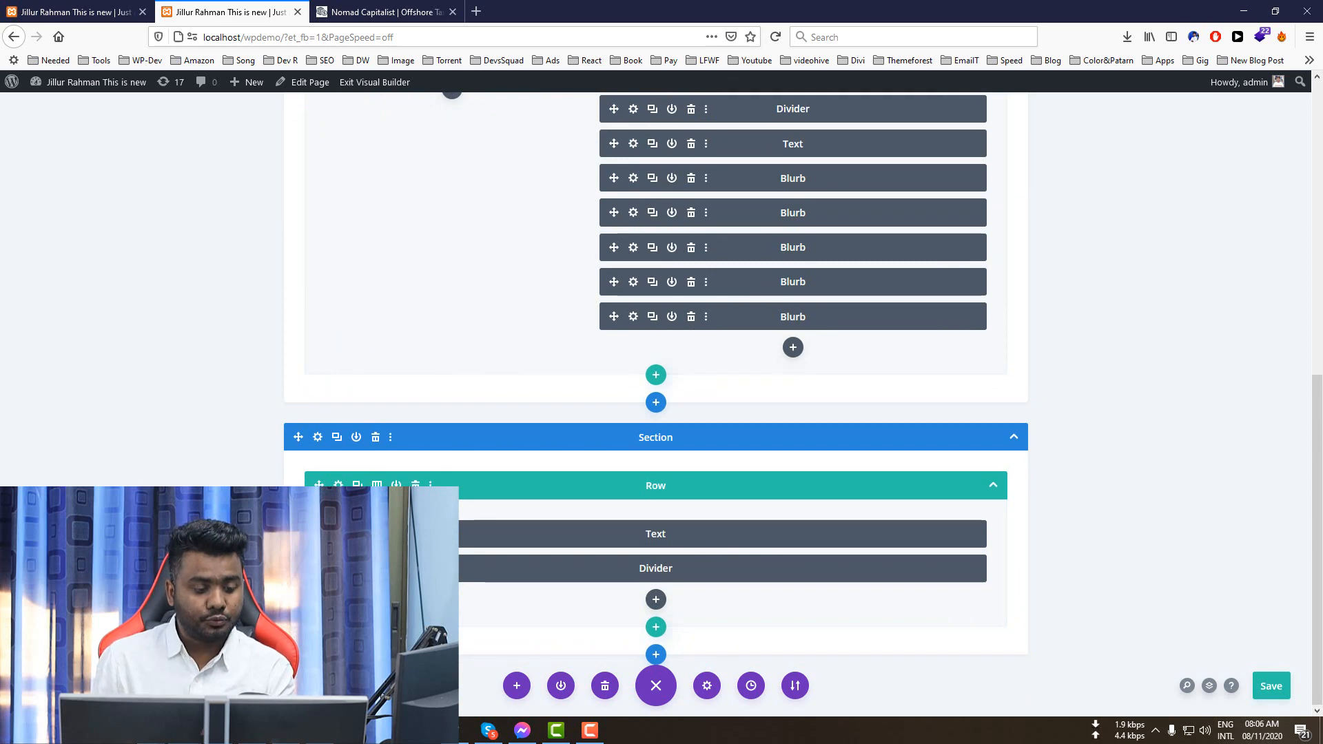
click(94, 686)
scroll(370, 429, down, 15)
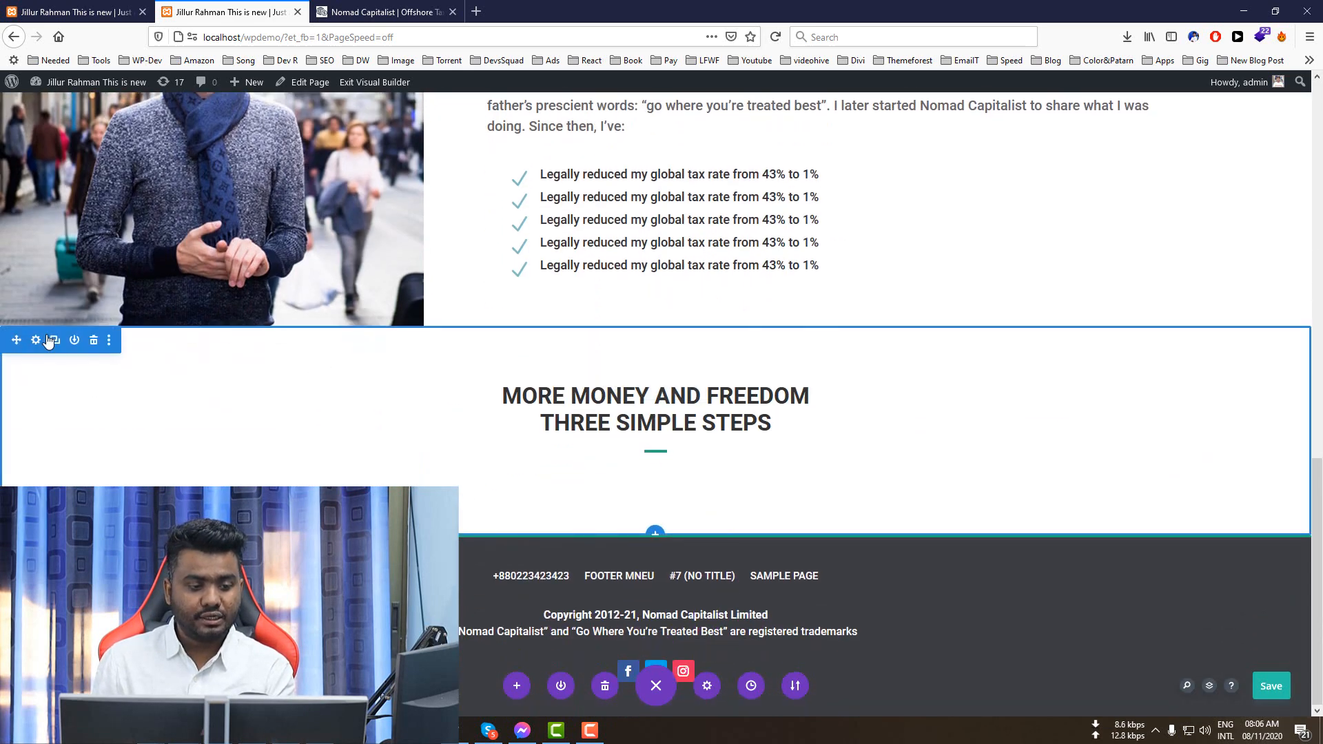
- Upload pattren-bg.jpg from the New folder on the Desktop and use it as the background image of the "THREE SIMPLE STEPS" section
click(36, 340)
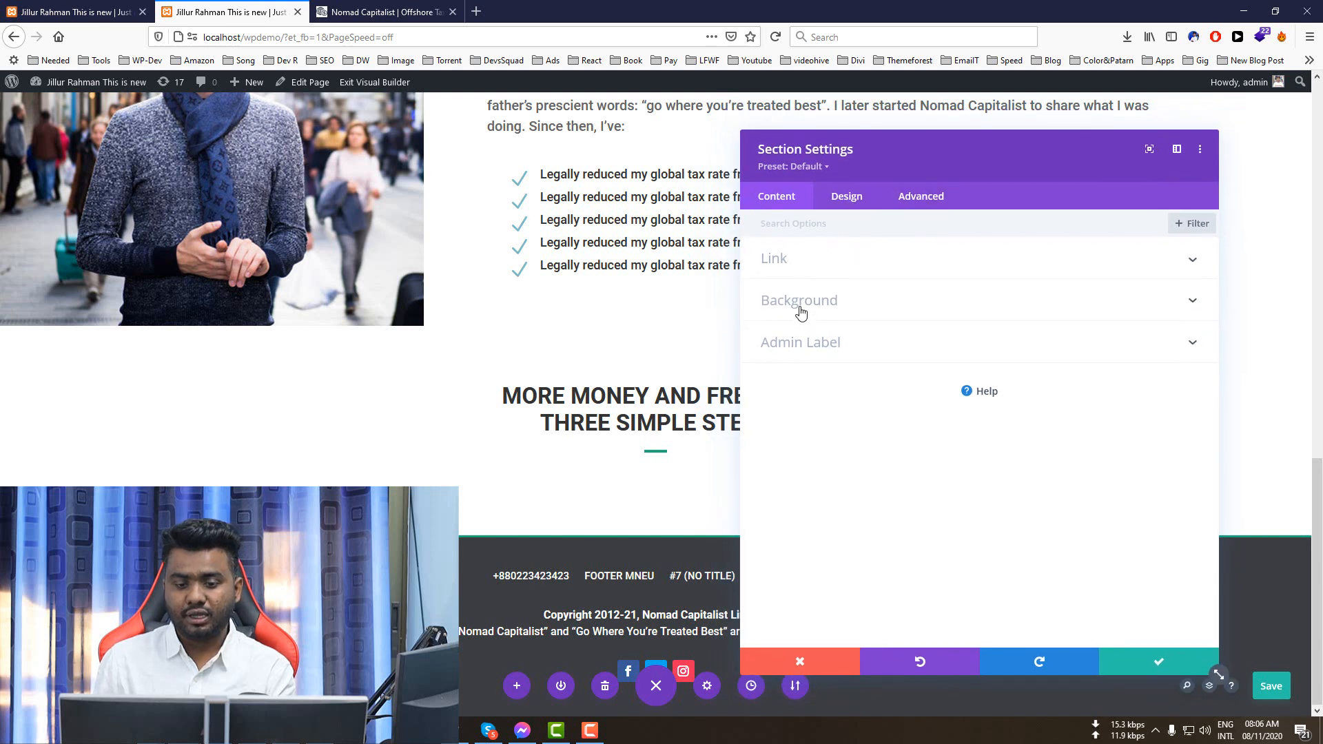
click(801, 304)
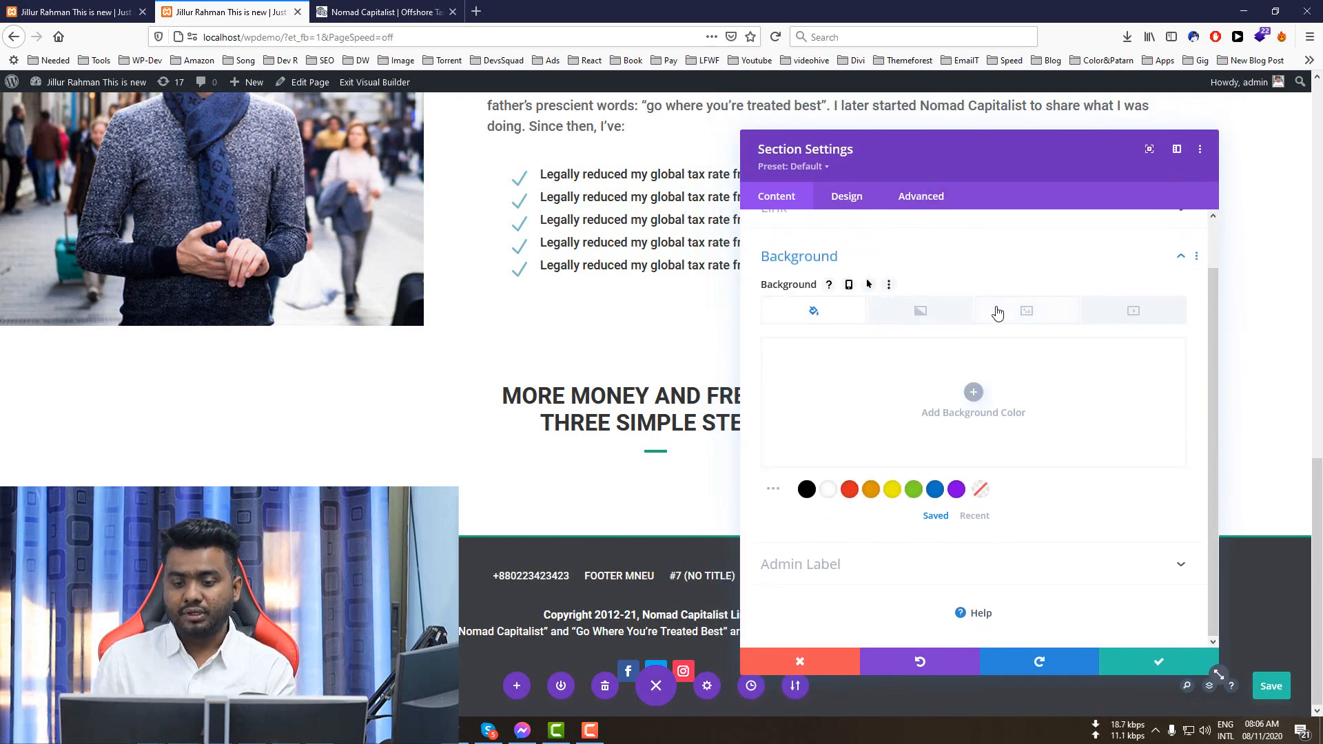
scroll(936, 317, up, 1)
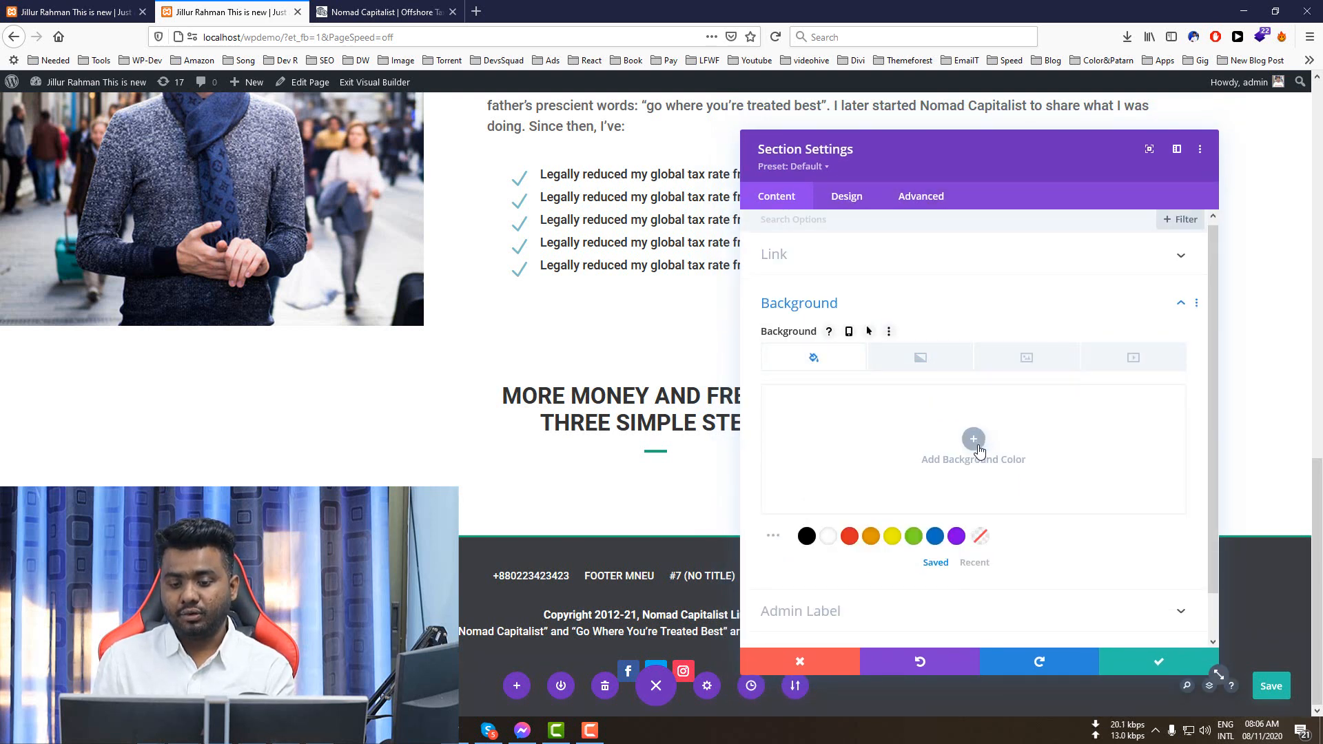
click(941, 366)
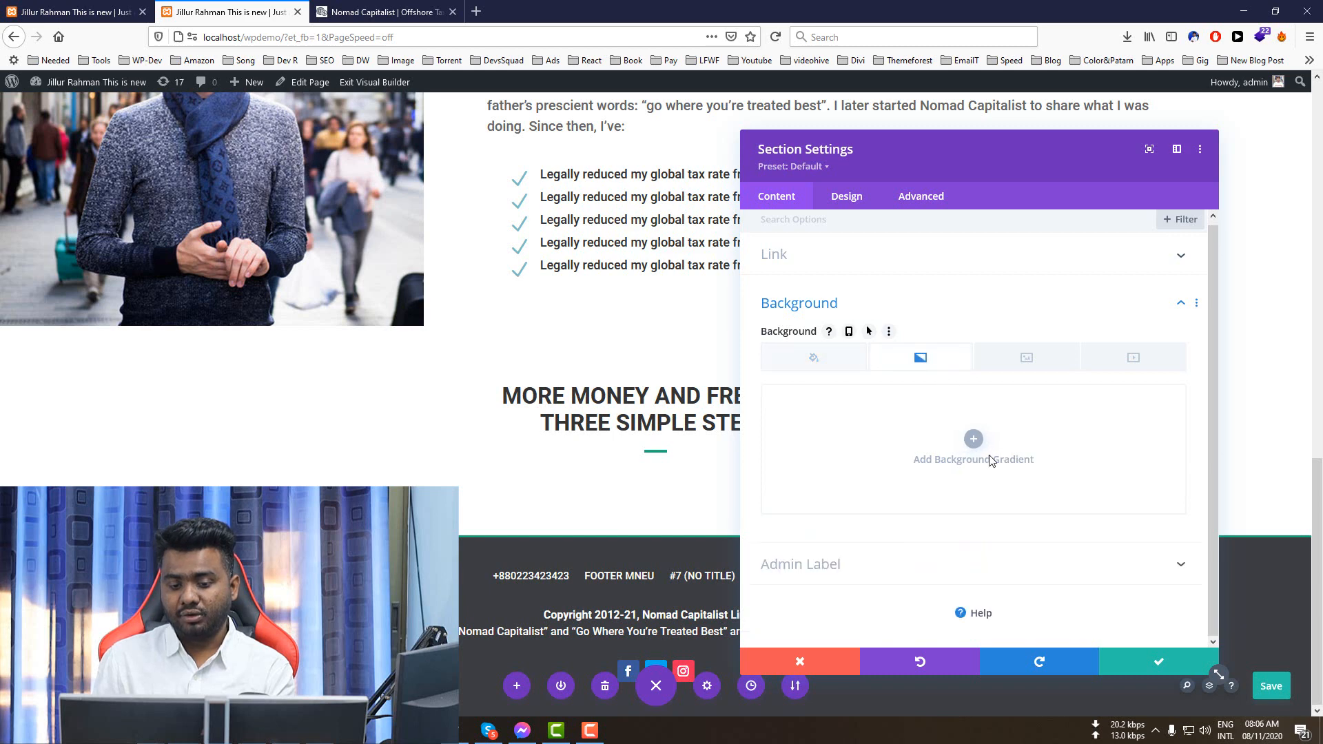
click(1027, 359)
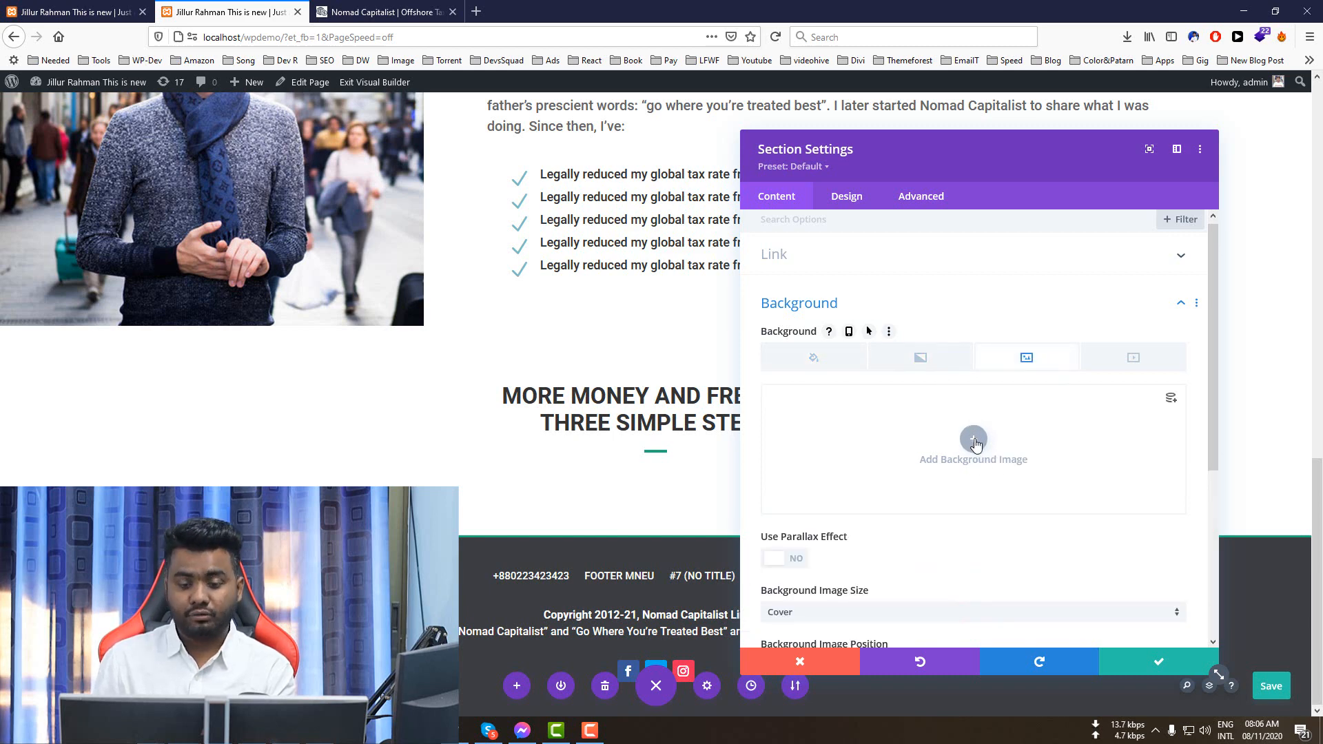
click(975, 445)
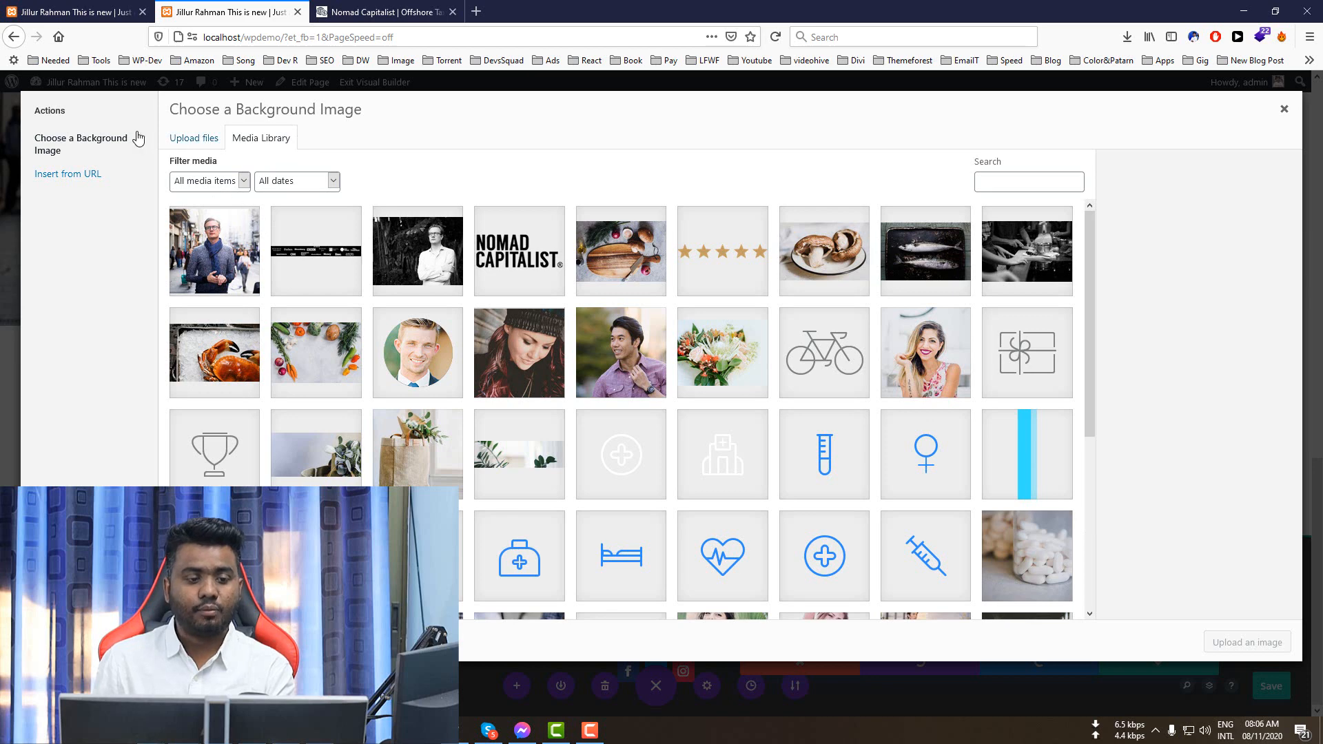
click(210, 140)
click(741, 374)
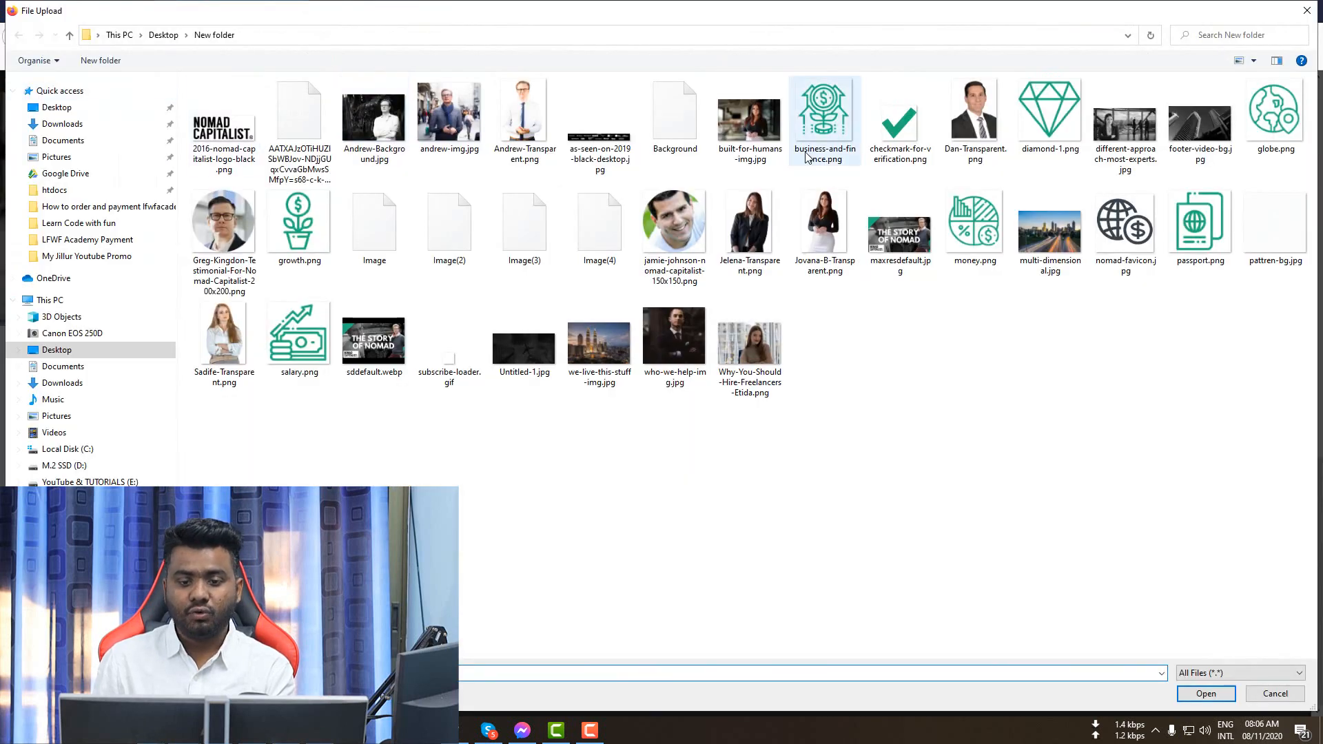
click(1295, 228)
click(1202, 694)
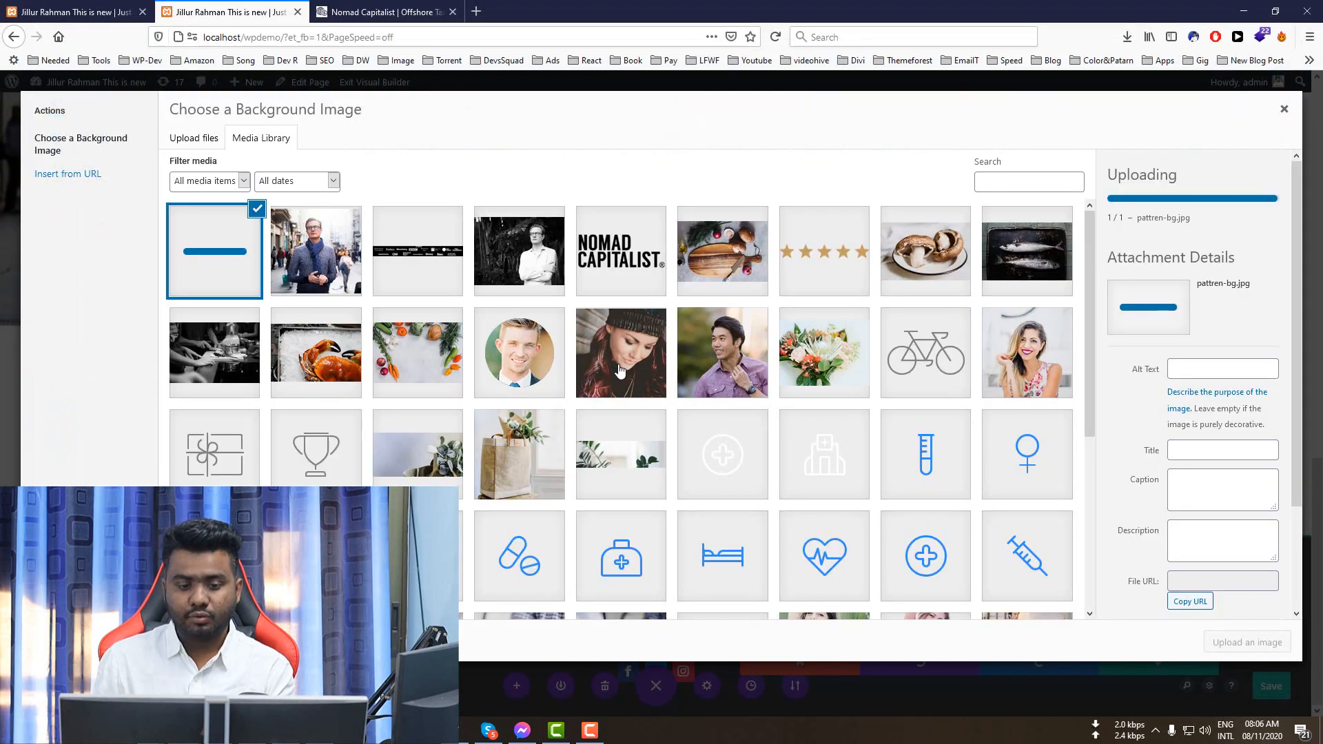
click(1248, 642)
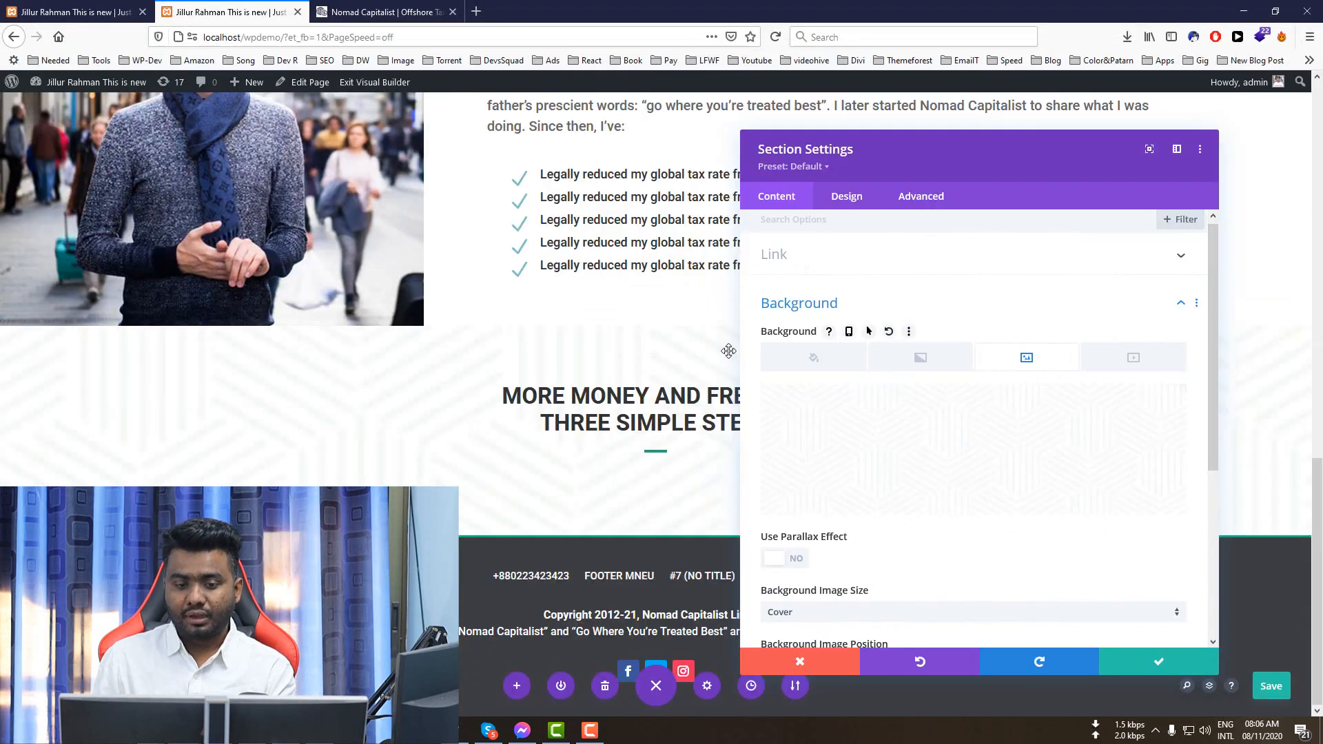
- Set the section's background image size to Actual Size and its repeat to Repeat, and save the section settings
scroll(945, 458, down, 3)
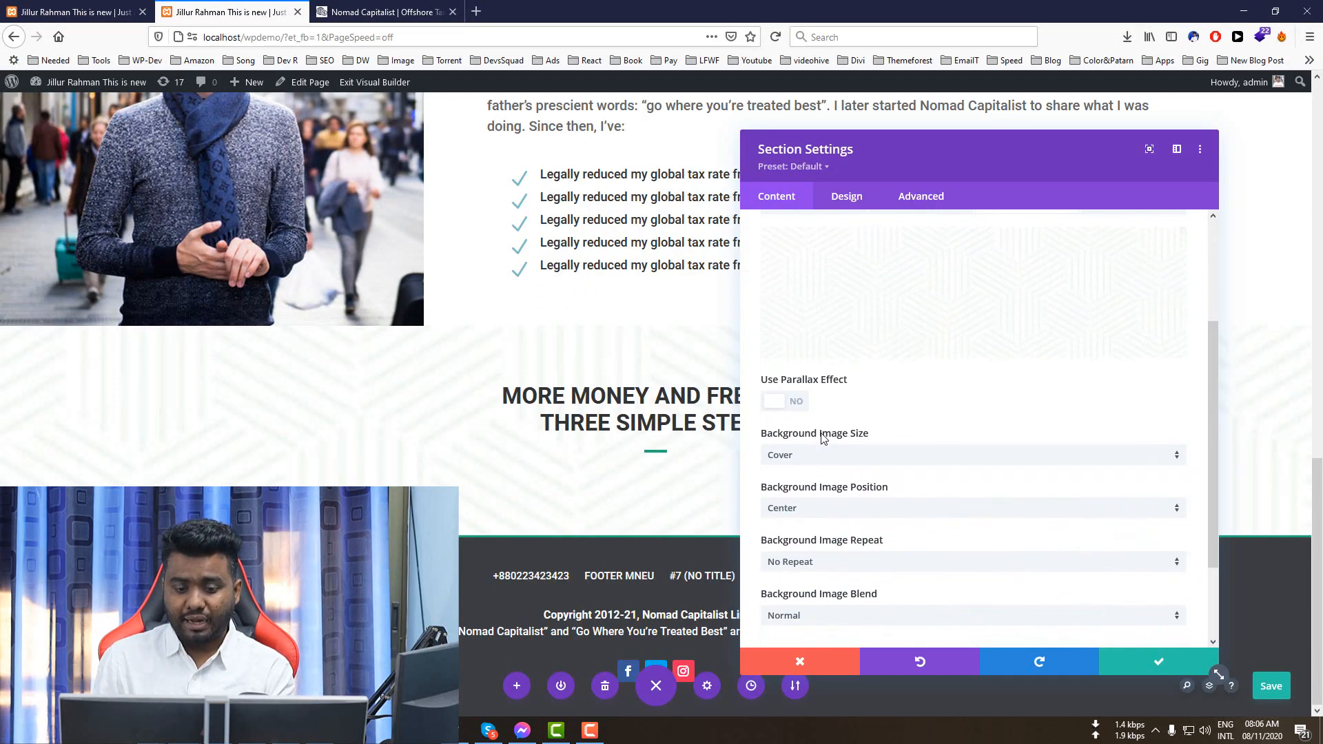
scroll(875, 340, down, 1)
click(789, 344)
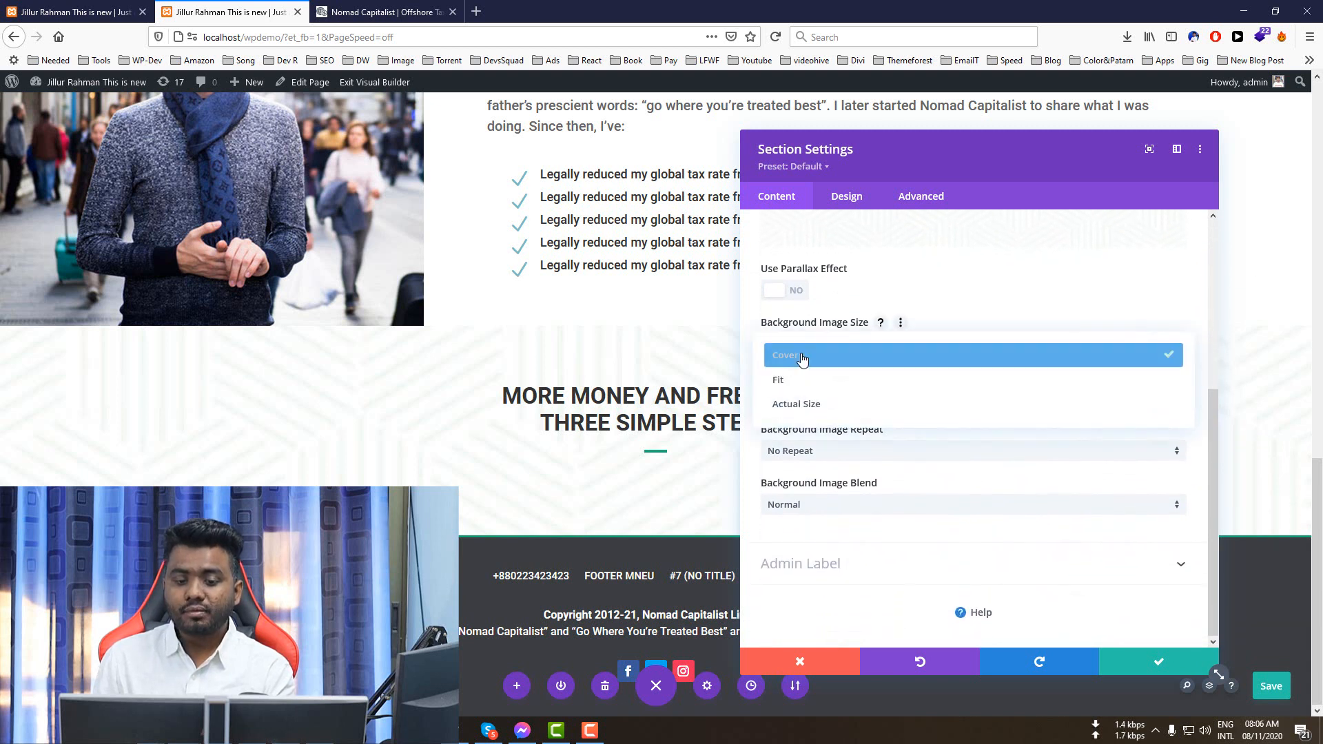
click(788, 402)
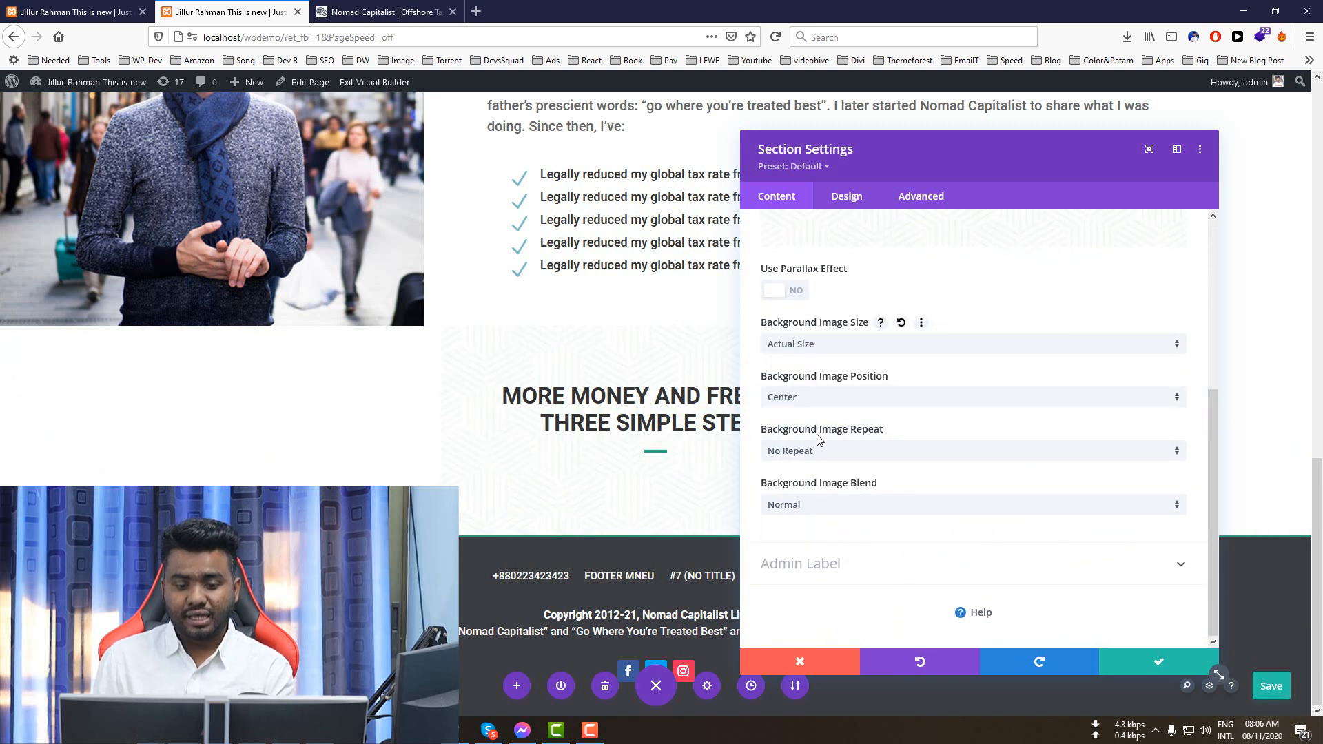
click(801, 403)
click(821, 377)
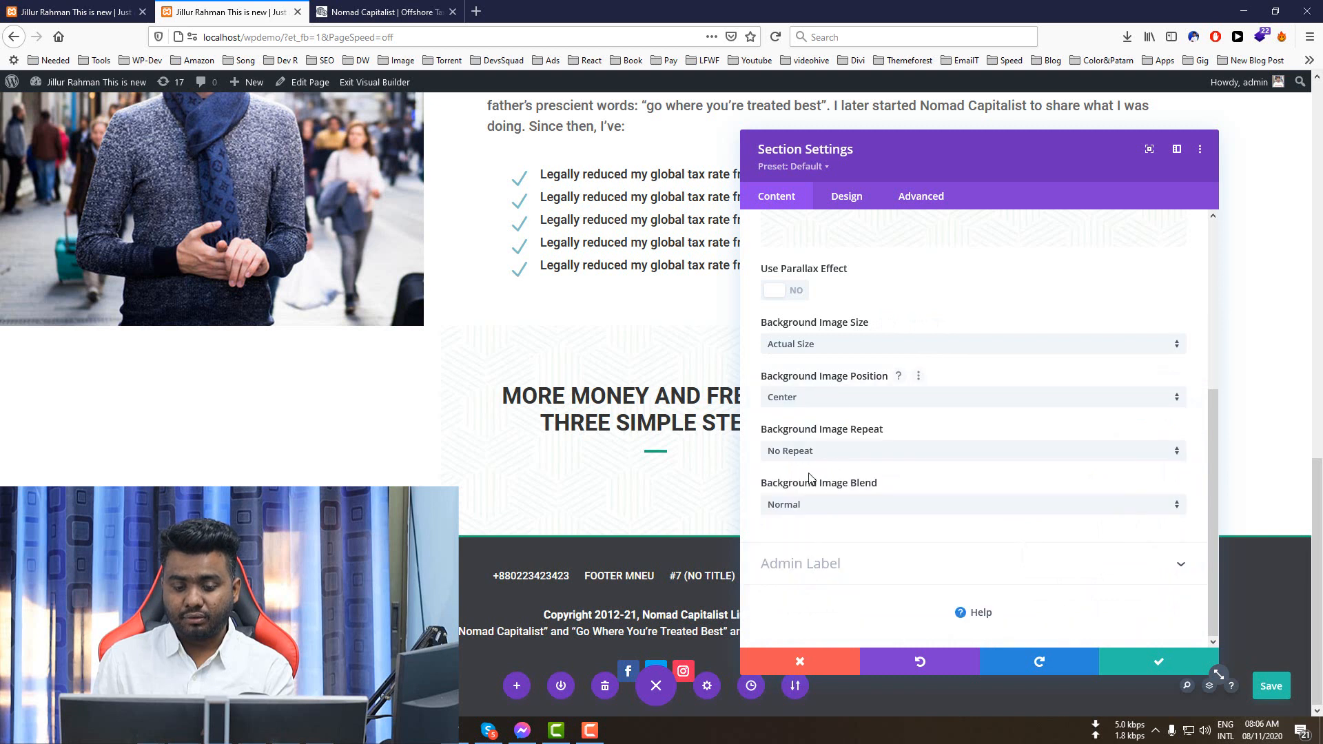
click(804, 455)
click(810, 495)
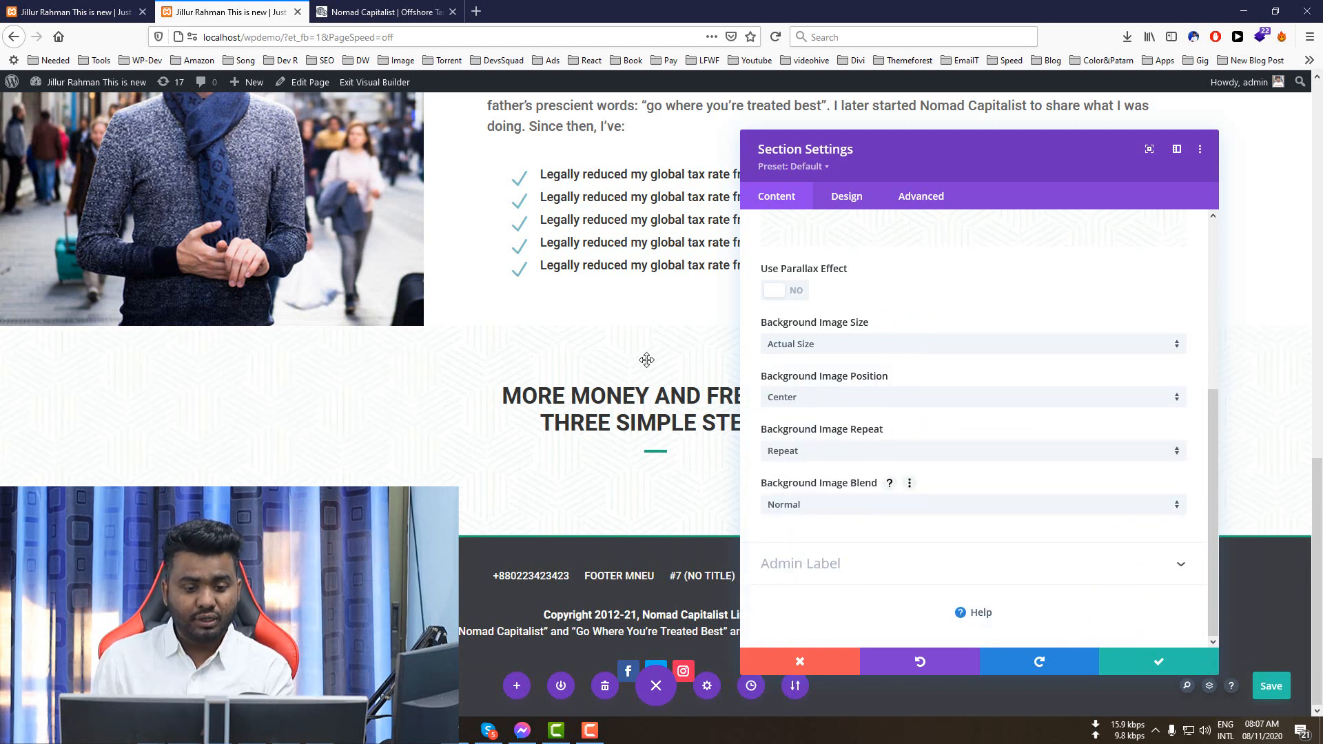
click(1165, 662)
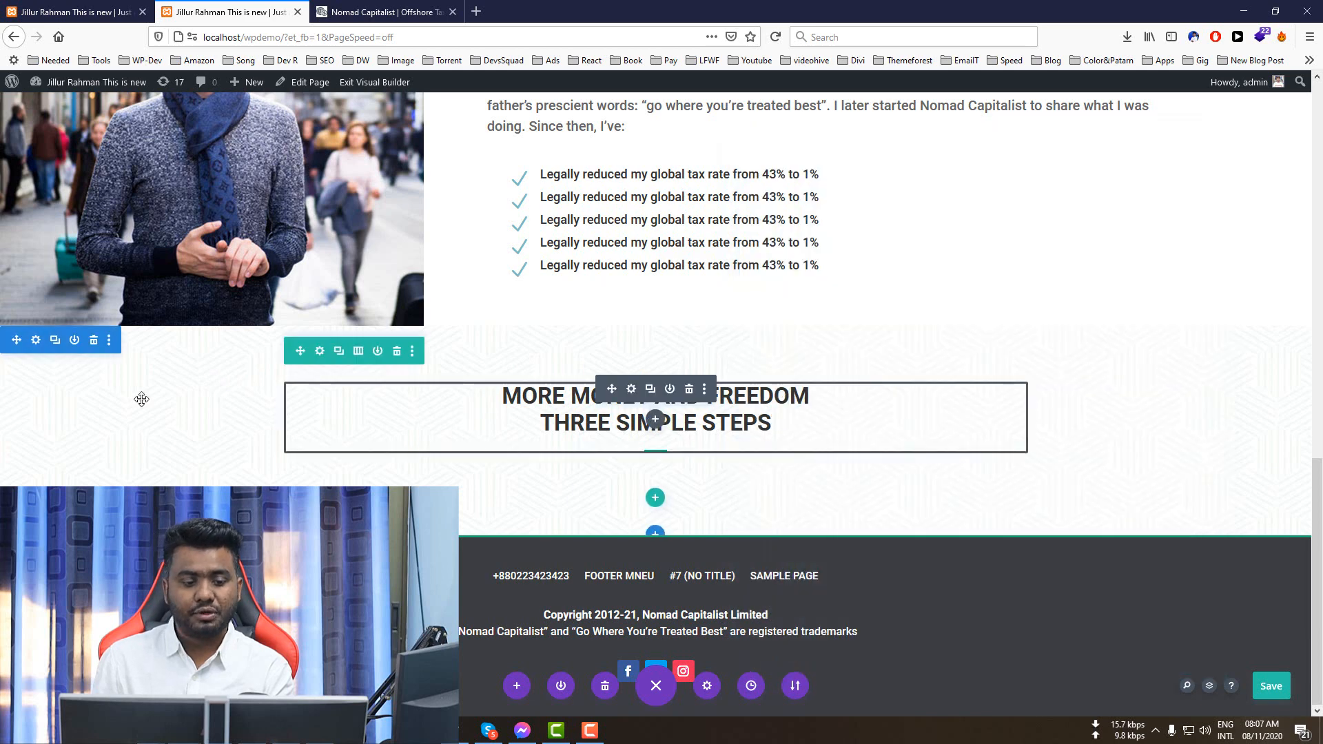
- Check the reference page's layout and insert an empty single-column row below the heading and divider row
click(332, 8)
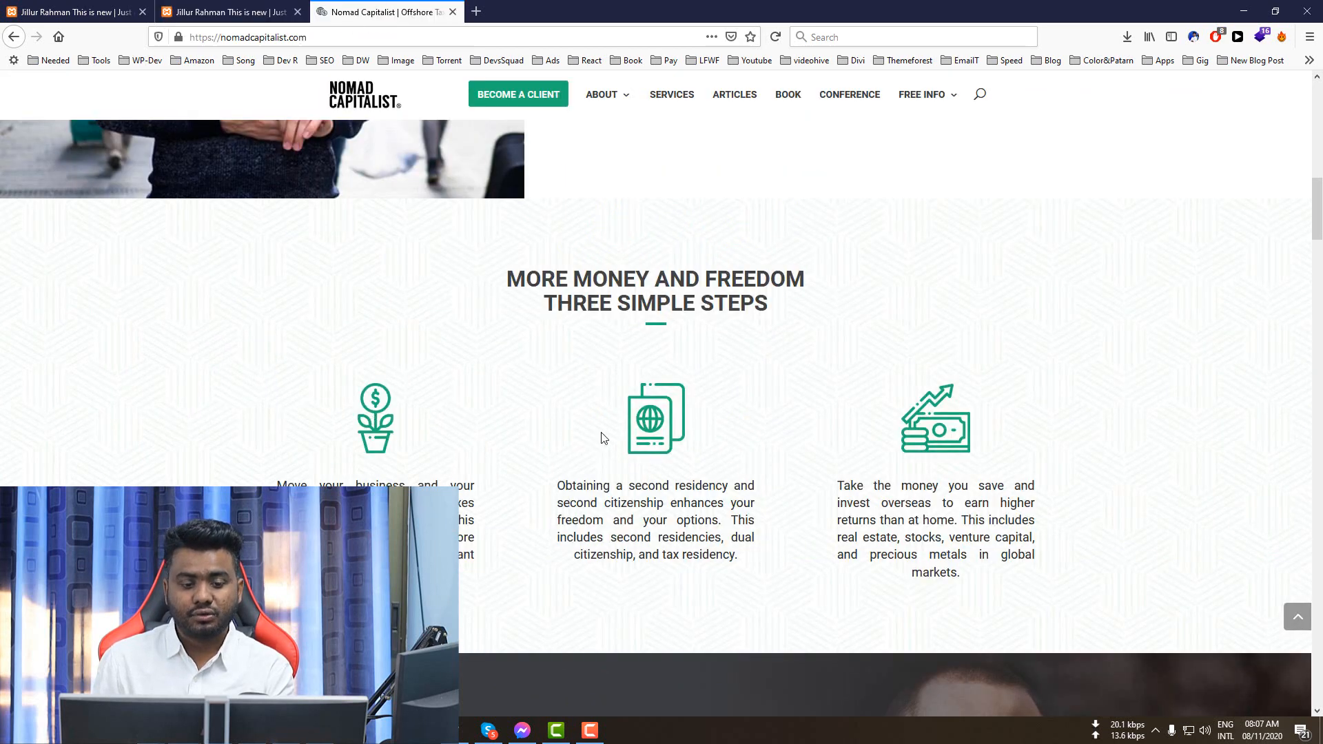
click(227, 11)
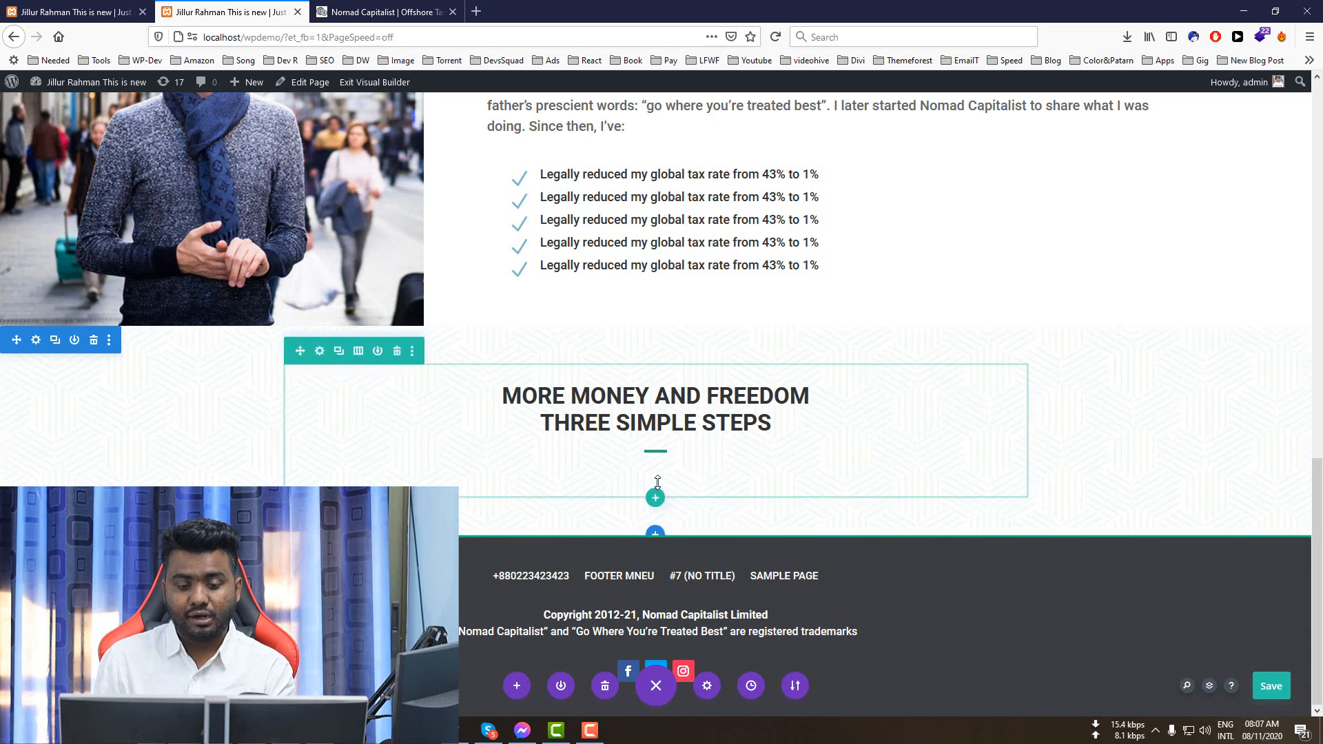
click(655, 497)
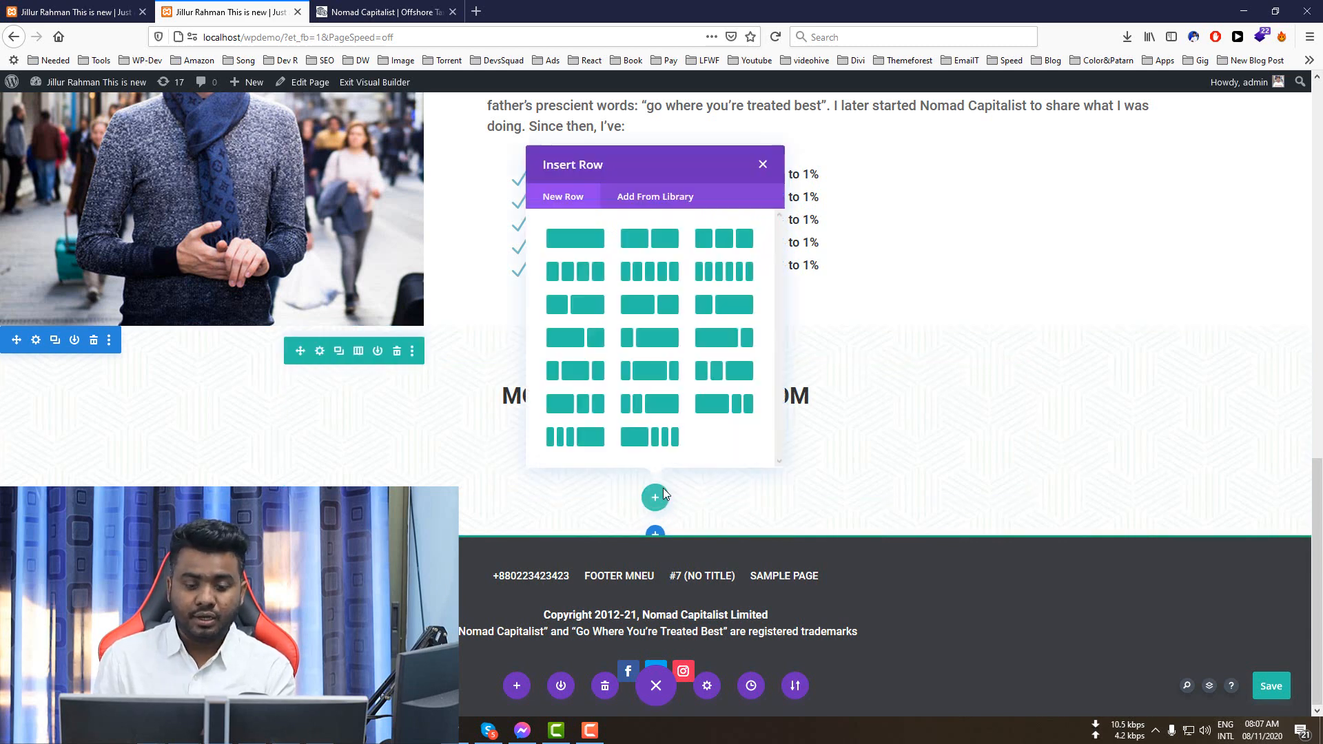
key(Escape)
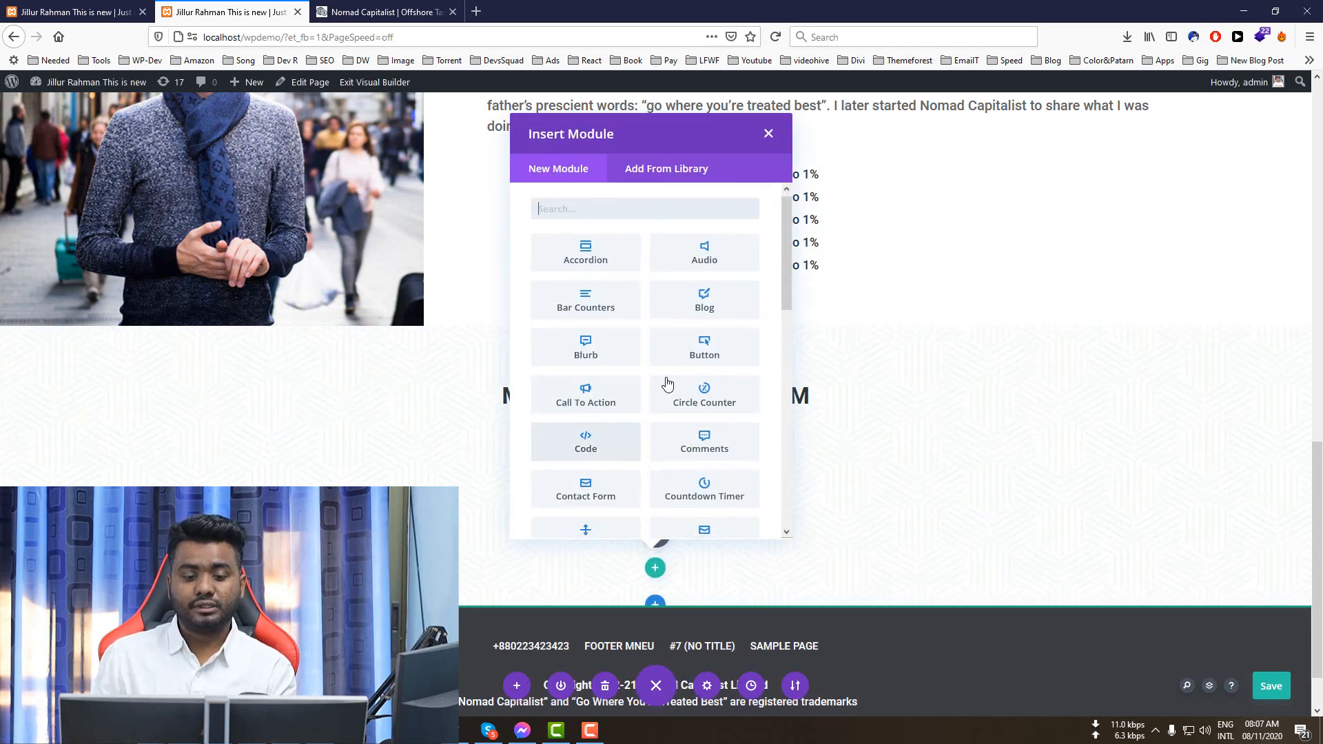
scroll(670, 375, down, 3)
scroll(681, 300, up, 3)
click(765, 133)
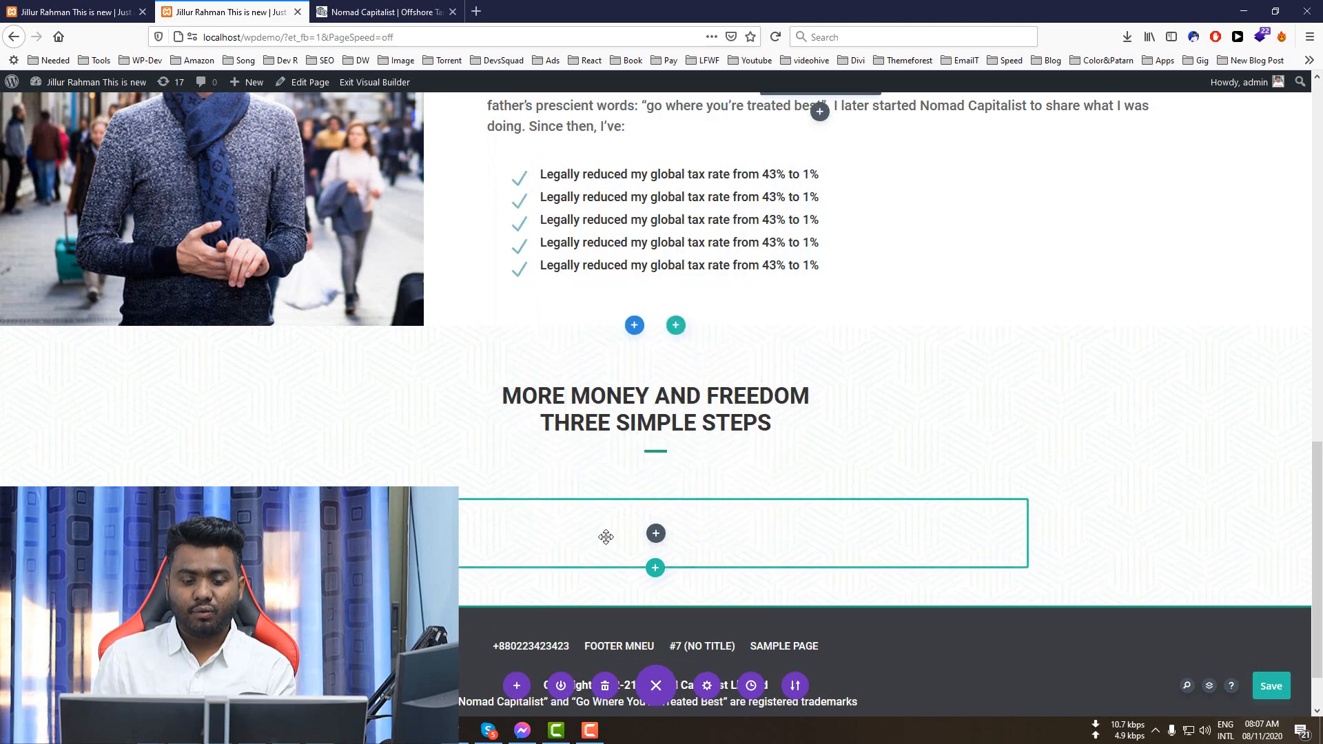
scroll(558, 473, down, 2)
- Compare with the reference page and change the new row's layout to three equal columns
click(328, 5)
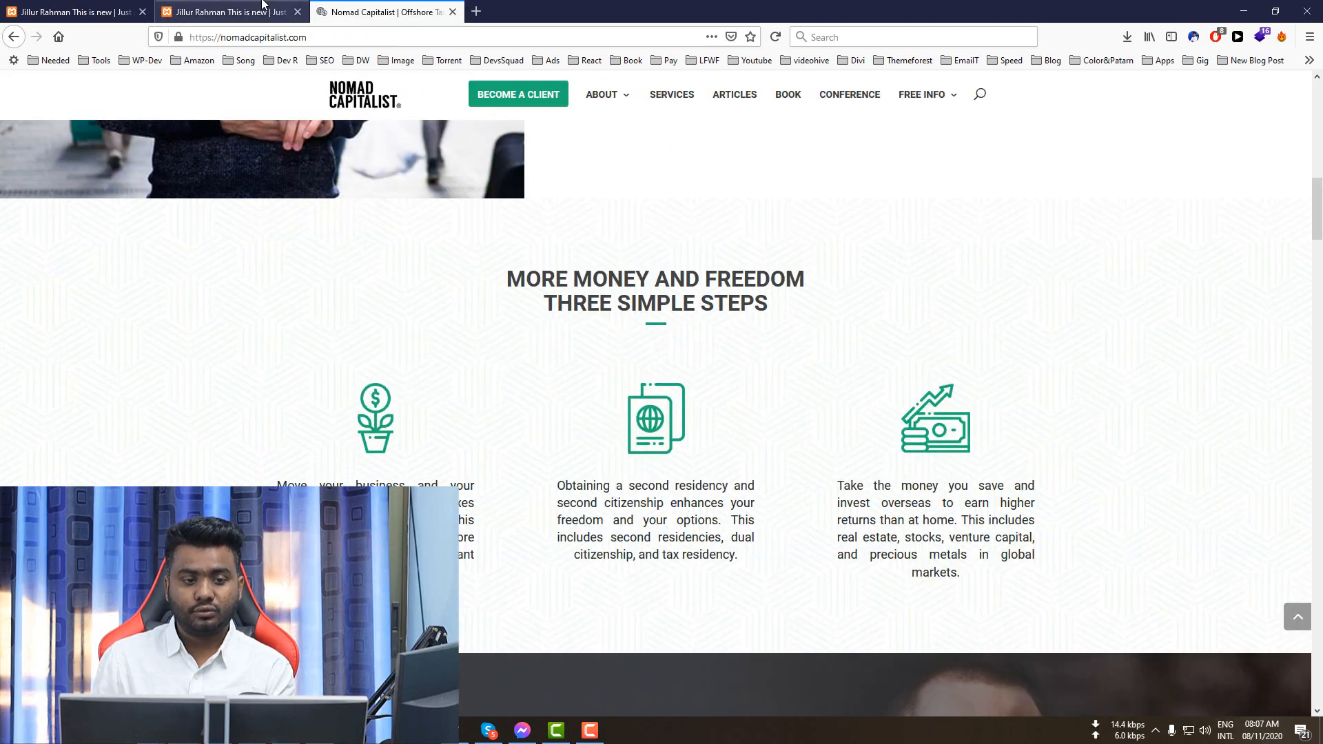
click(228, 12)
click(358, 442)
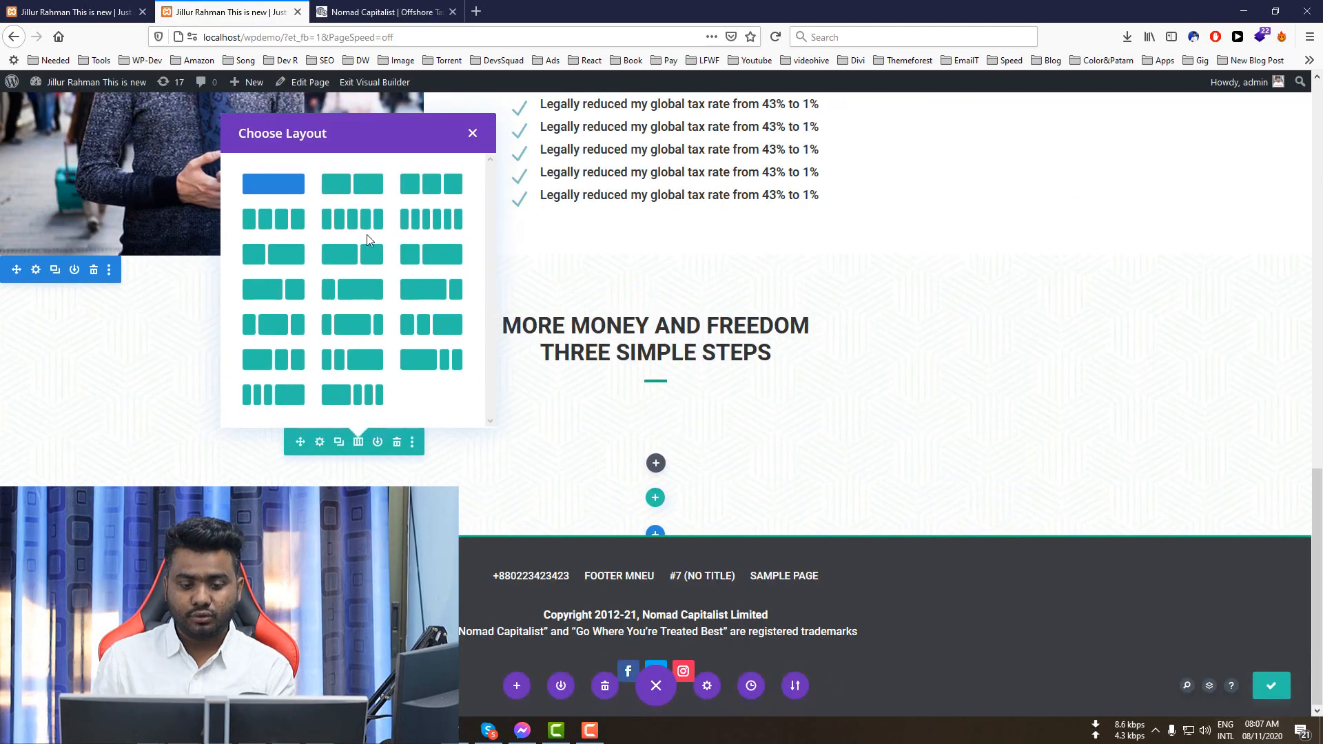
click(432, 185)
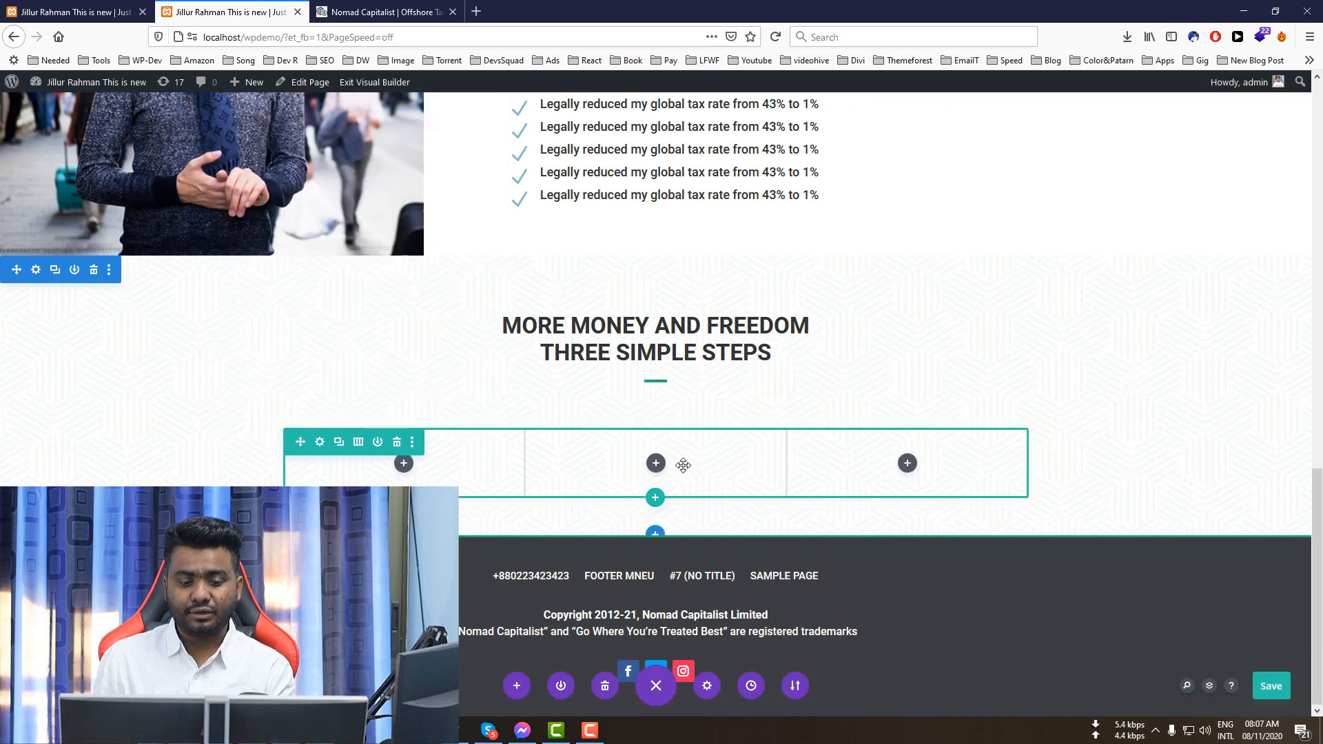
- Copy the first step's paragraph from the reference page and insert a Blurb module into the new row's first column
key(ctrl+Tab)
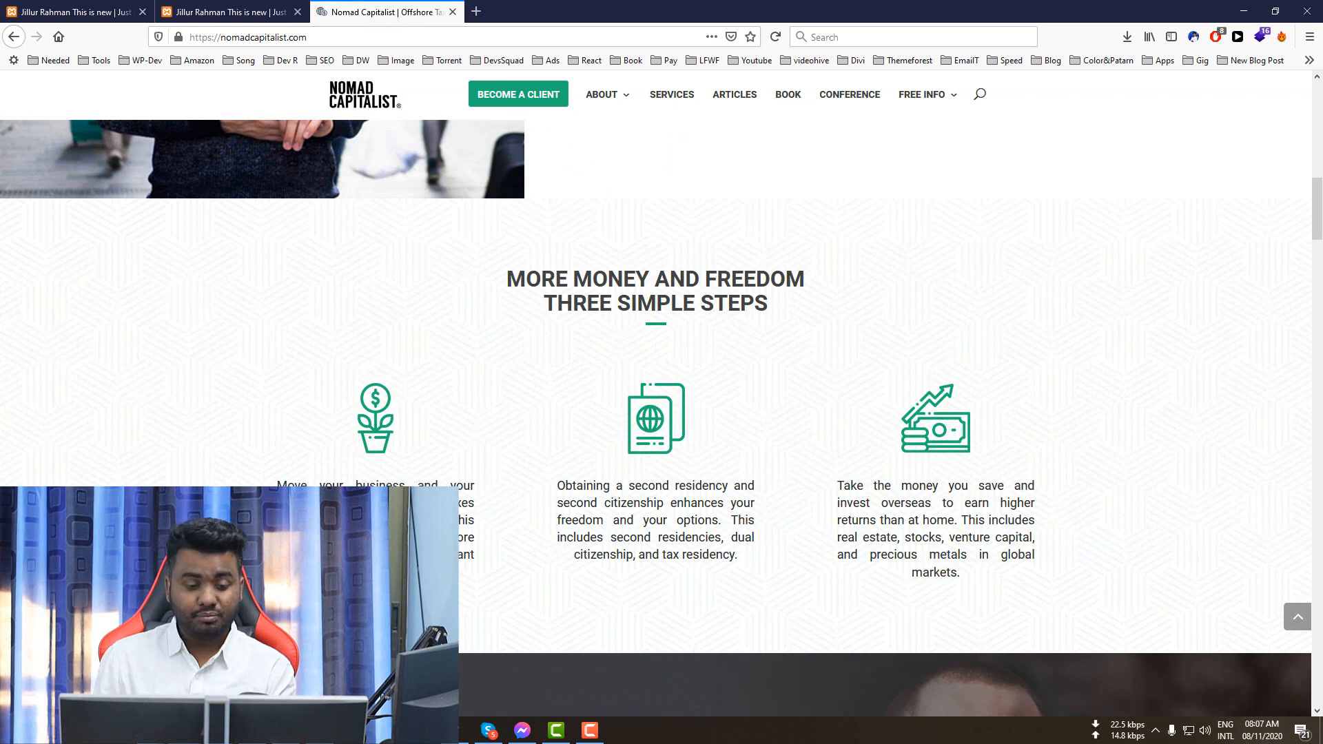
drag(293, 492, 358, 521)
click(358, 521)
triple_click(359, 521)
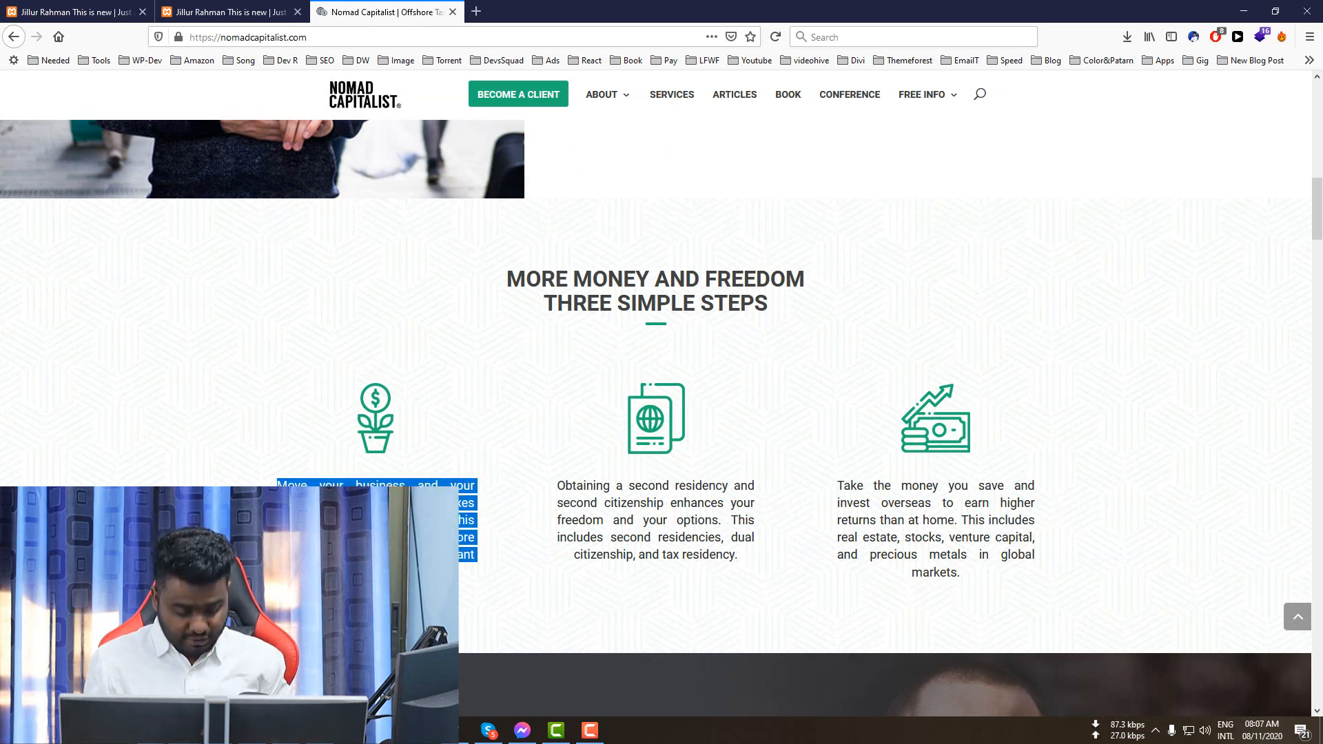
key(ctrl+shift+Tab)
click(404, 463)
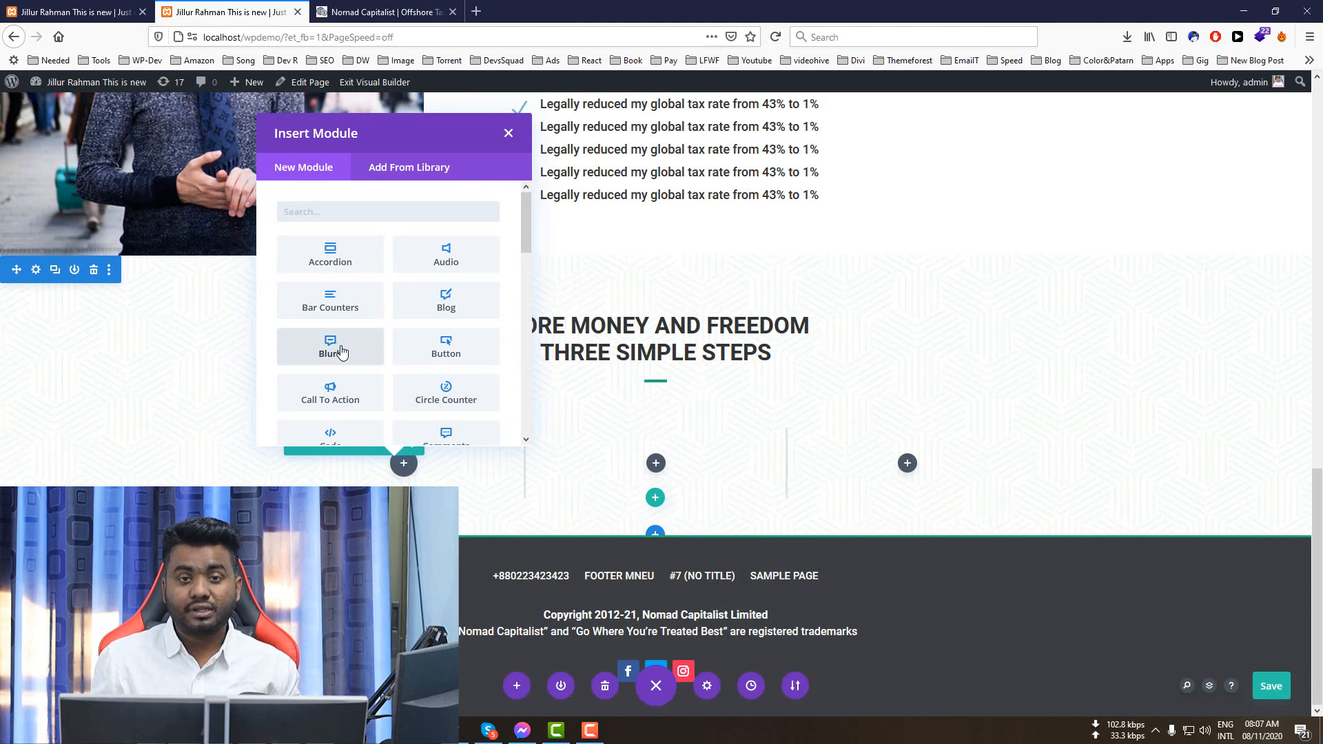
click(342, 353)
- Remove the placeholder image from the new blurb
scroll(903, 477, down, 1)
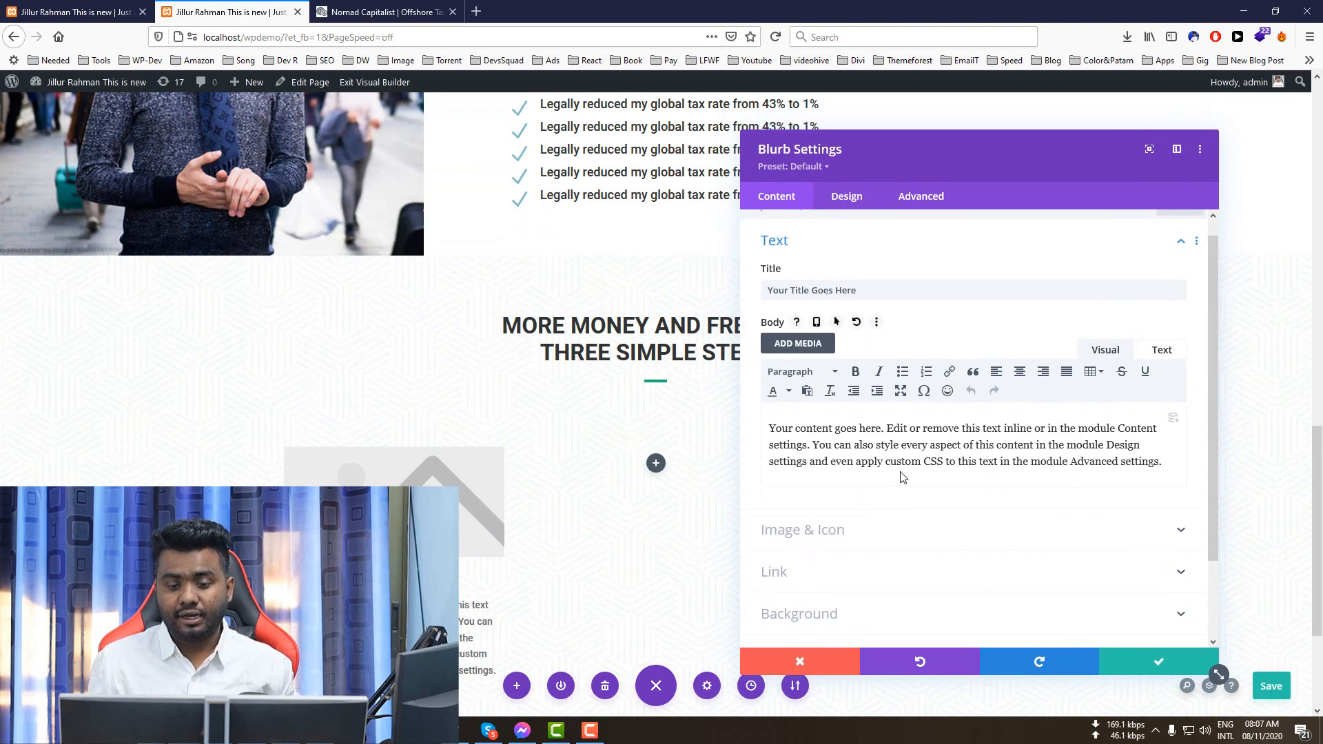
scroll(903, 477, down, 1)
click(830, 435)
scroll(519, 463, down, 2)
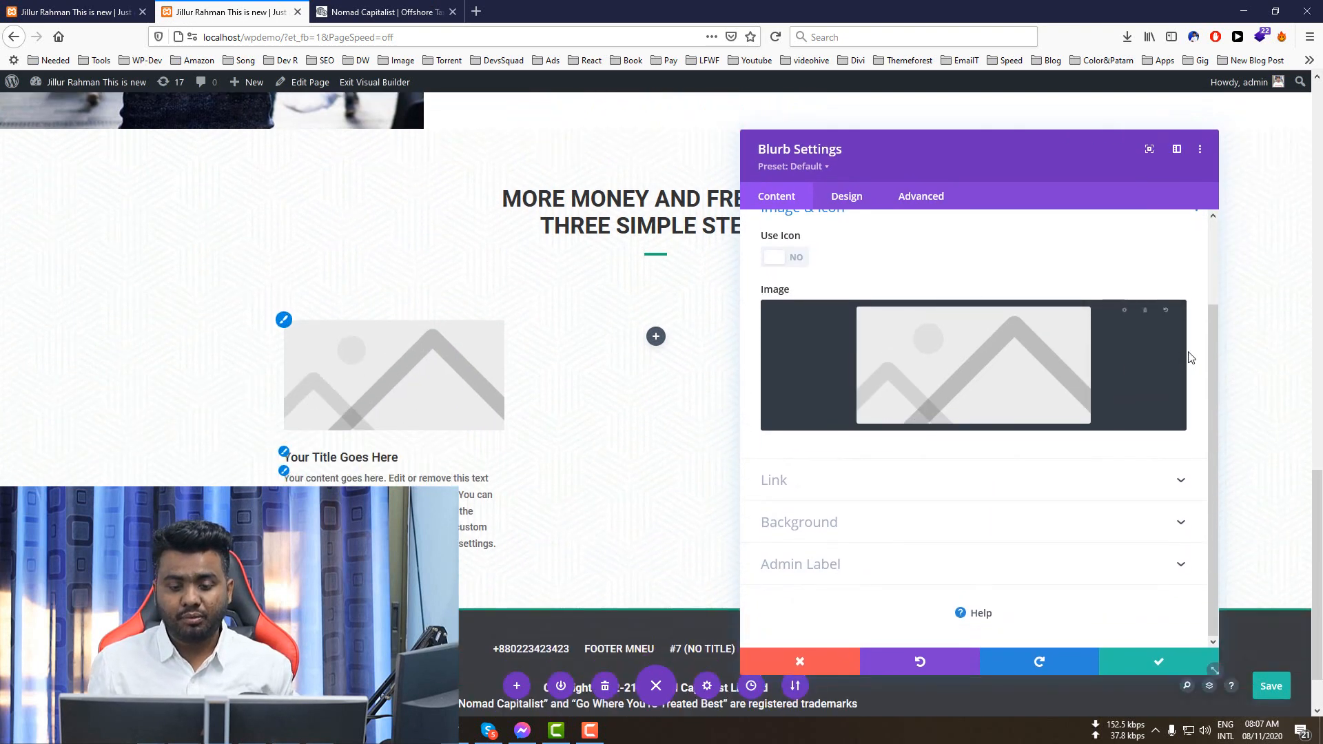
click(1147, 322)
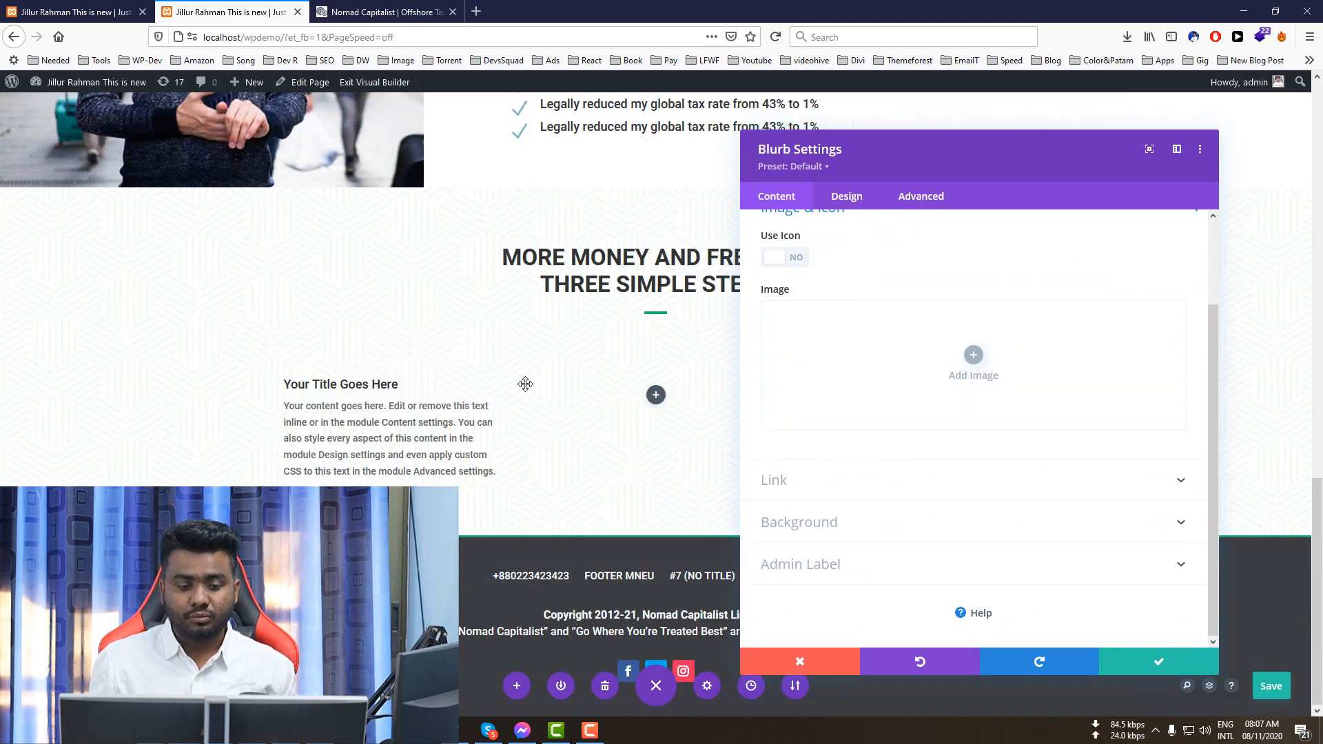
scroll(882, 341, up, 2)
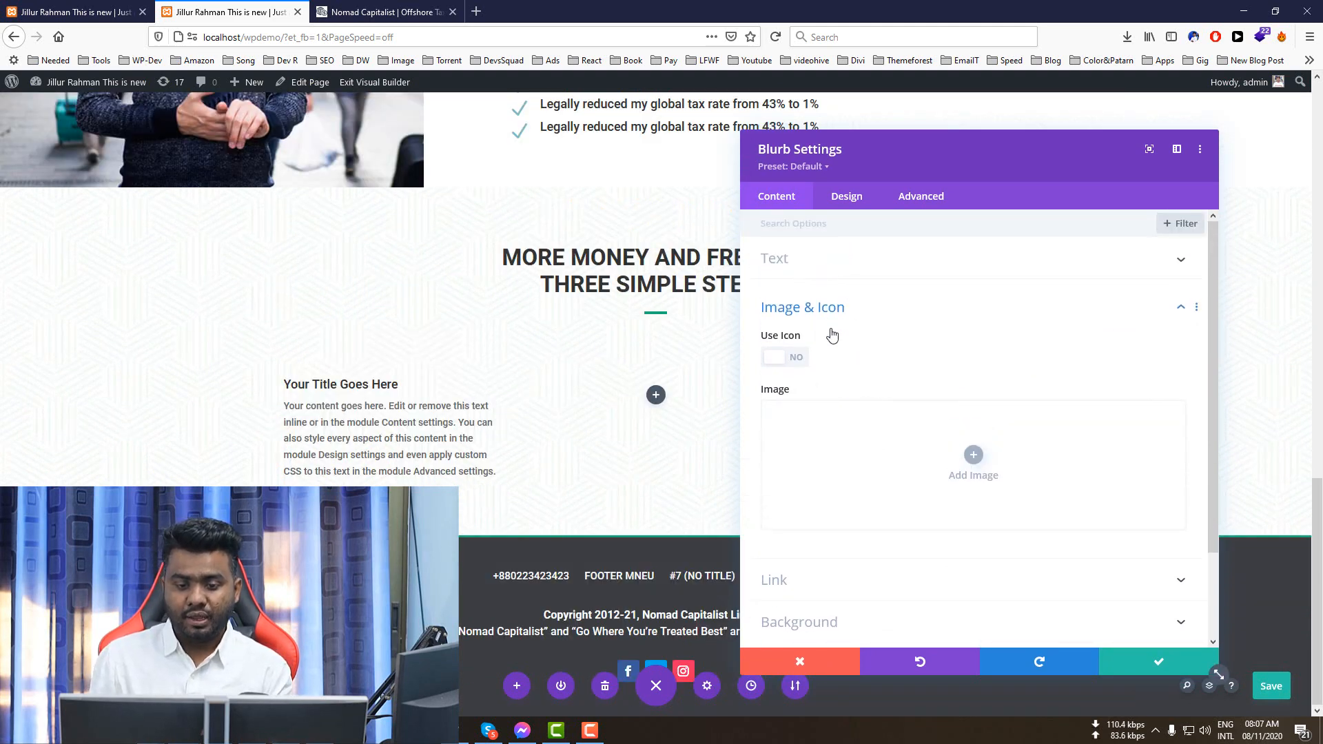
scroll(834, 413, down, 1)
scroll(841, 310, up, 1)
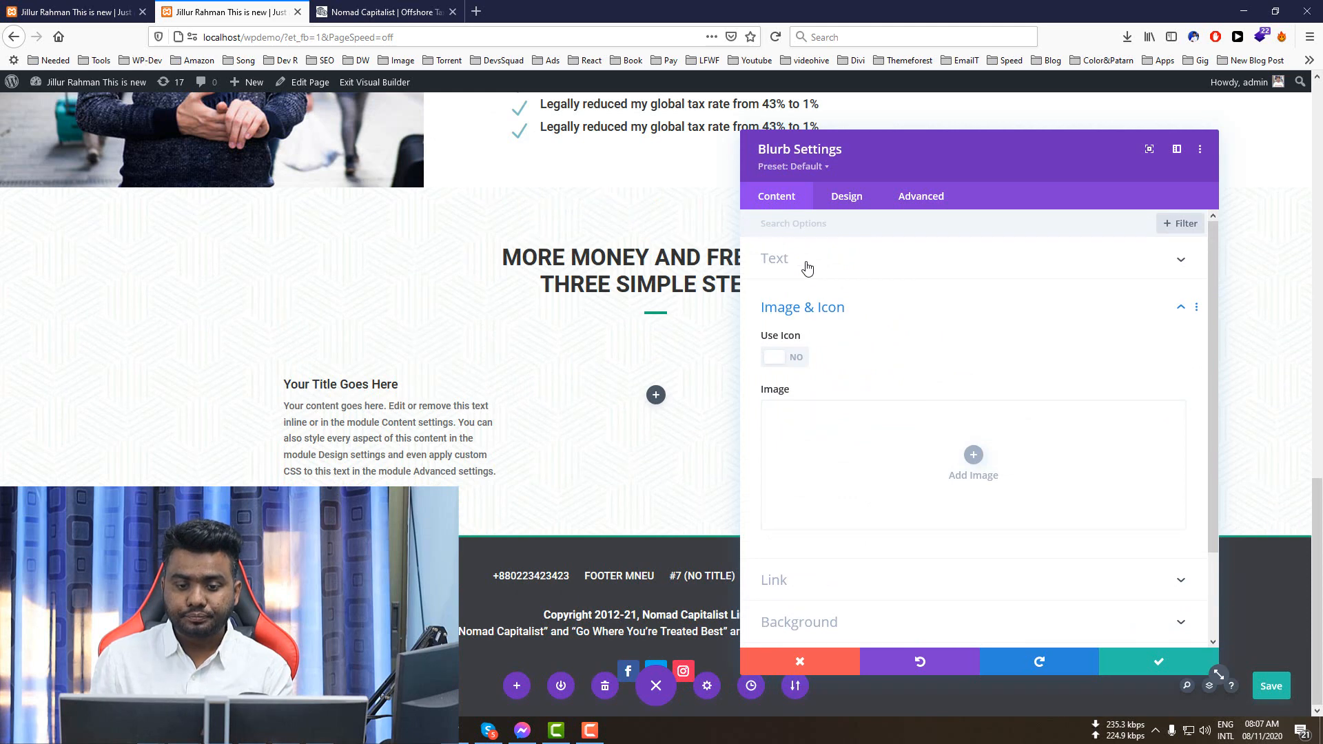
- Clear the blurb's title and replace its body with the copied "Move your business and your money offshore" paragraph
click(808, 268)
triple_click(813, 308)
key(BackSpace)
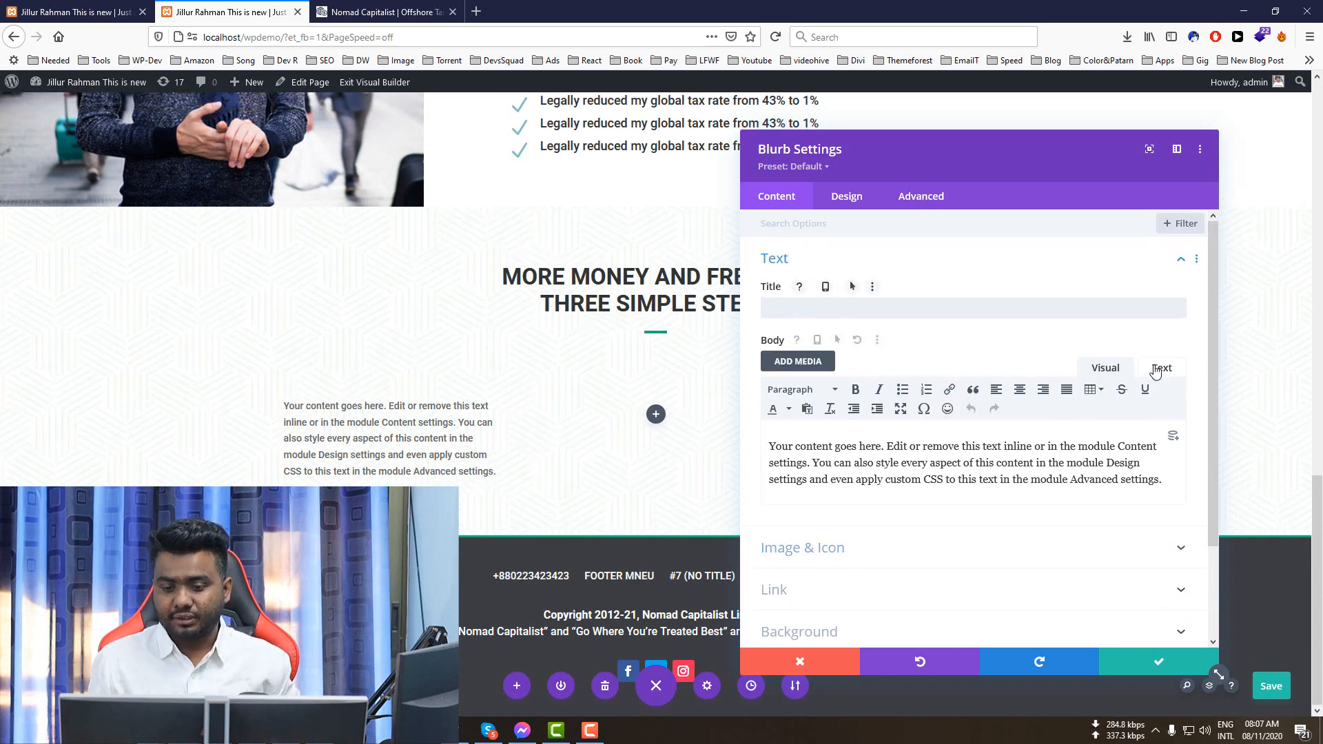
click(1163, 368)
key(ctrl+a)
text(Move your business and your money offshore to reduce taxes and grow your business faster. This includes tax planning and offshore banking, companies, and merchant accounts.)
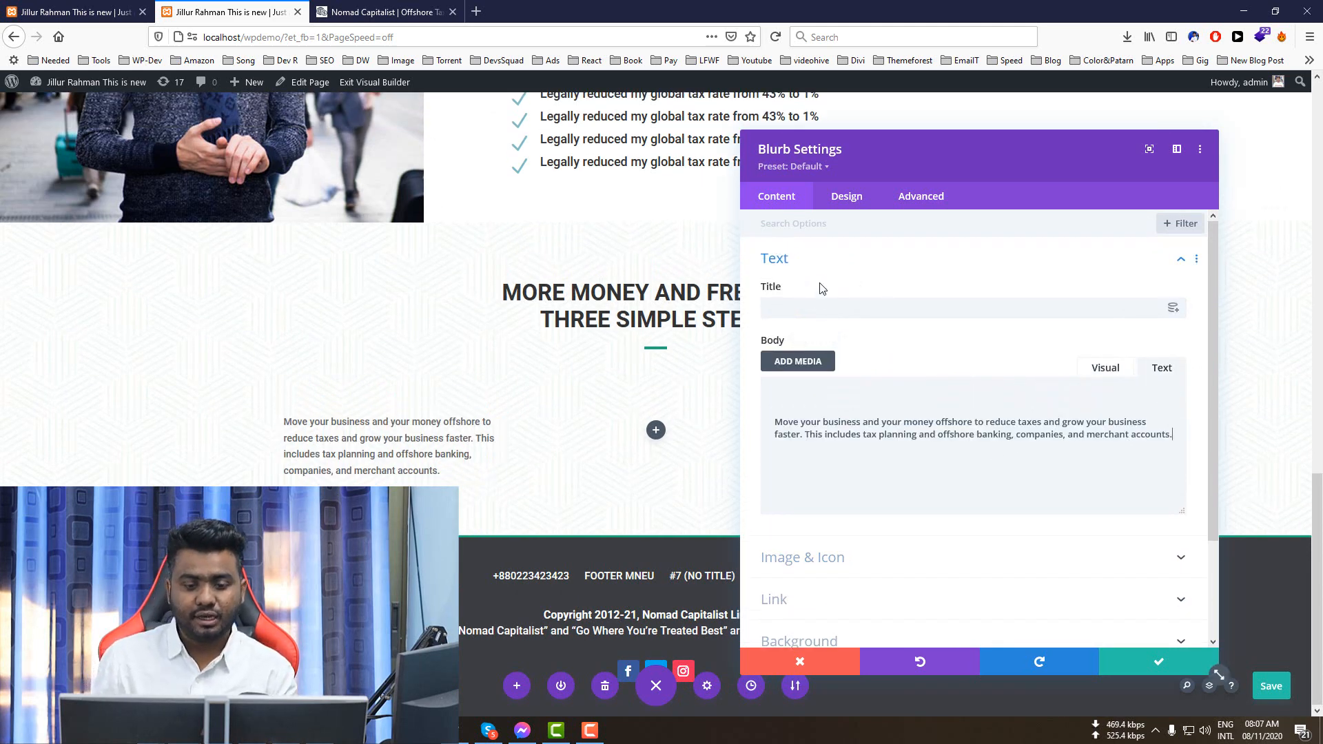
- Turn on the blurb's Use Icon option and compare with the icons on the reference page
click(847, 197)
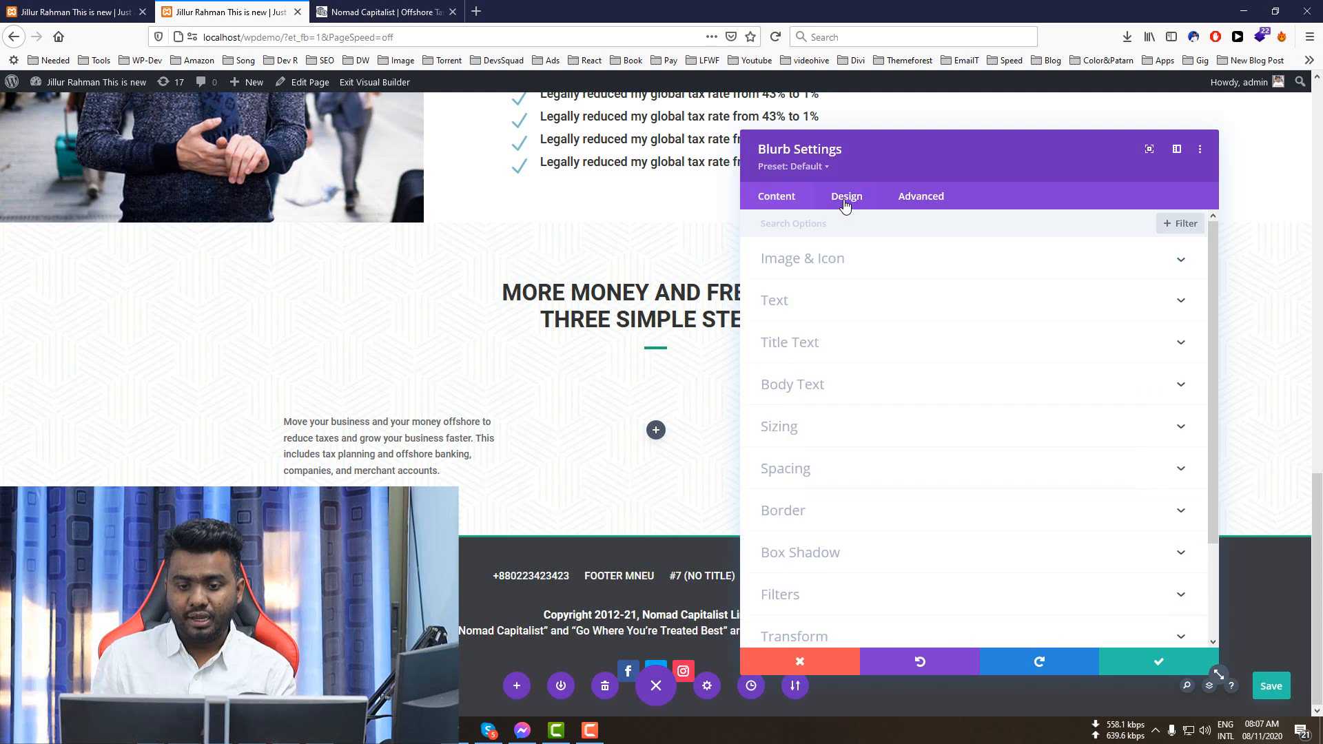
click(807, 268)
click(787, 200)
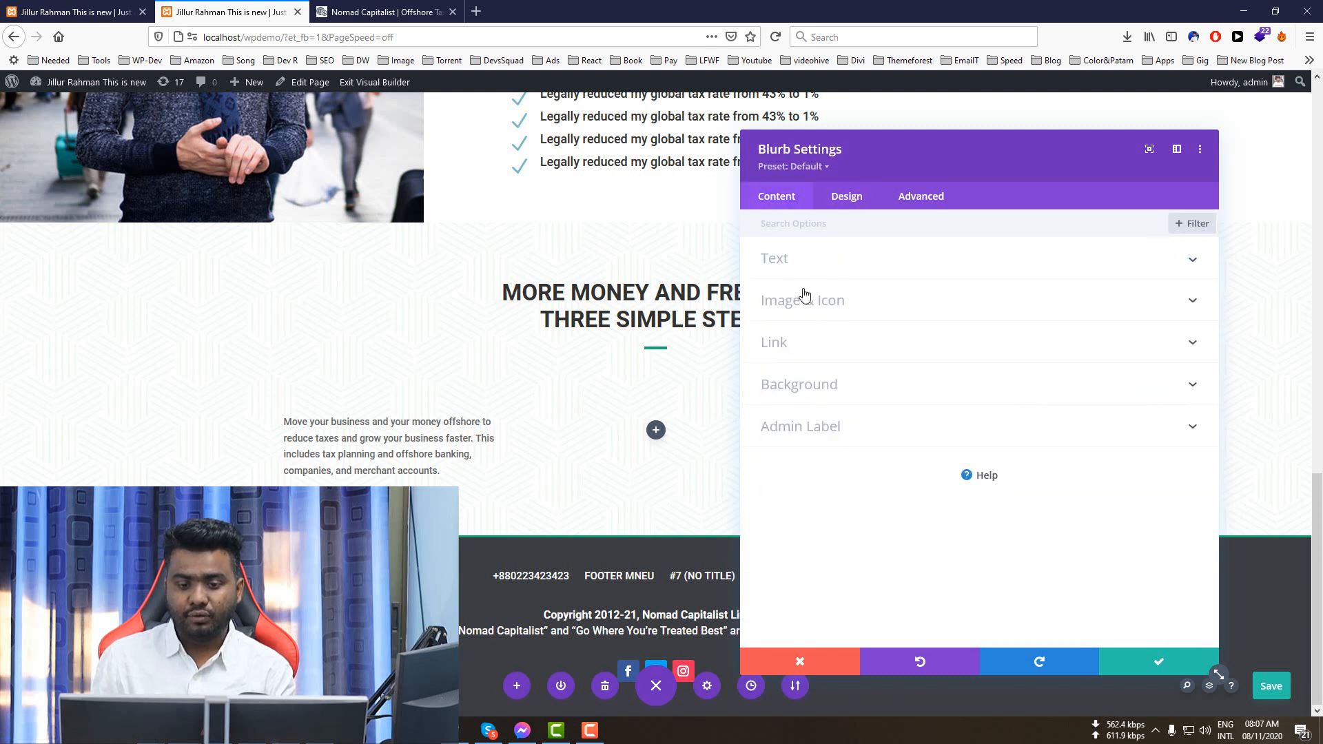
click(809, 307)
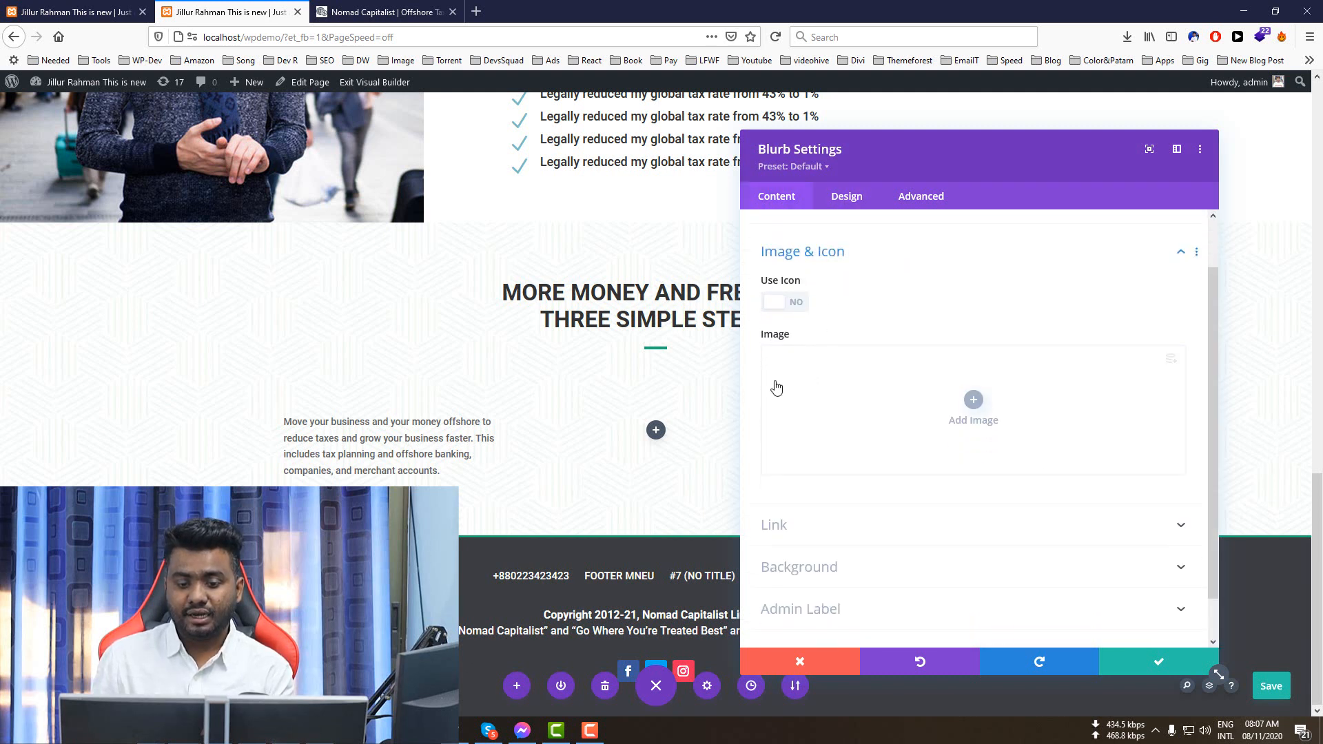
click(792, 280)
click(441, 12)
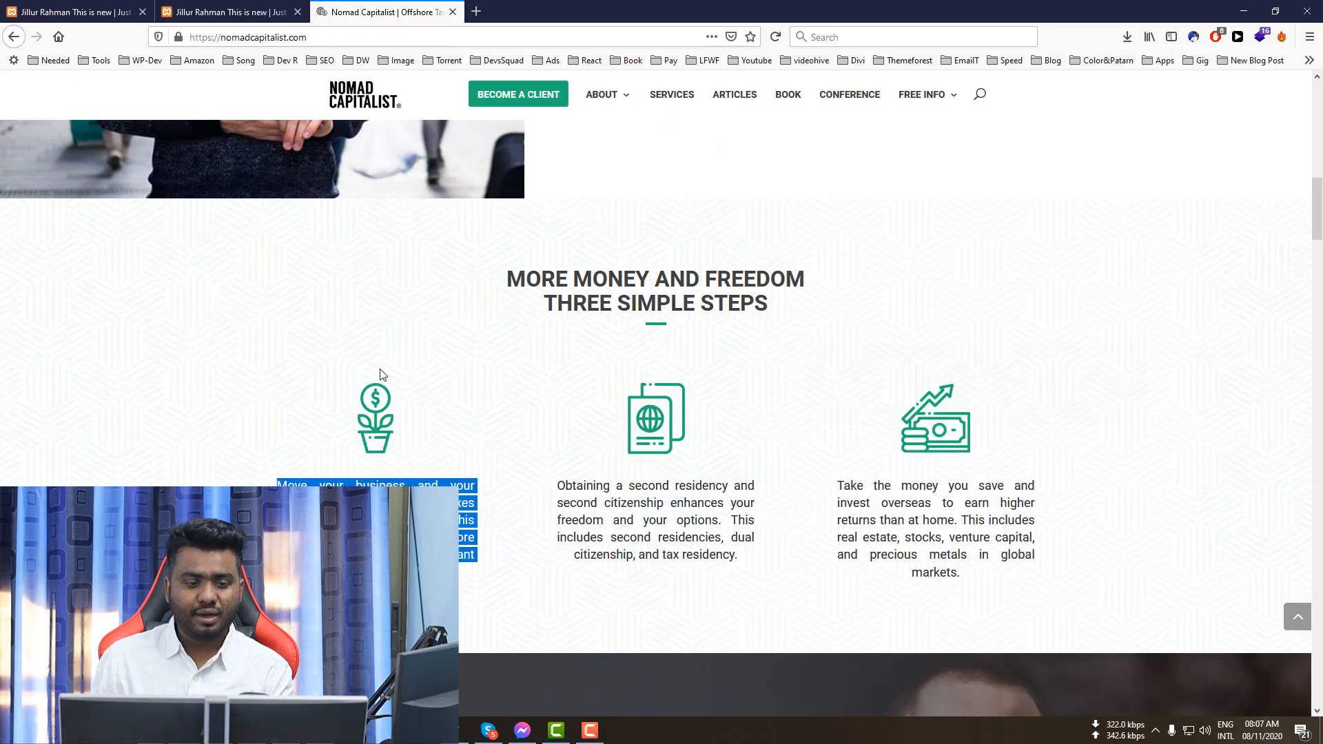
click(231, 12)
scroll(840, 293, up, 2)
click(821, 262)
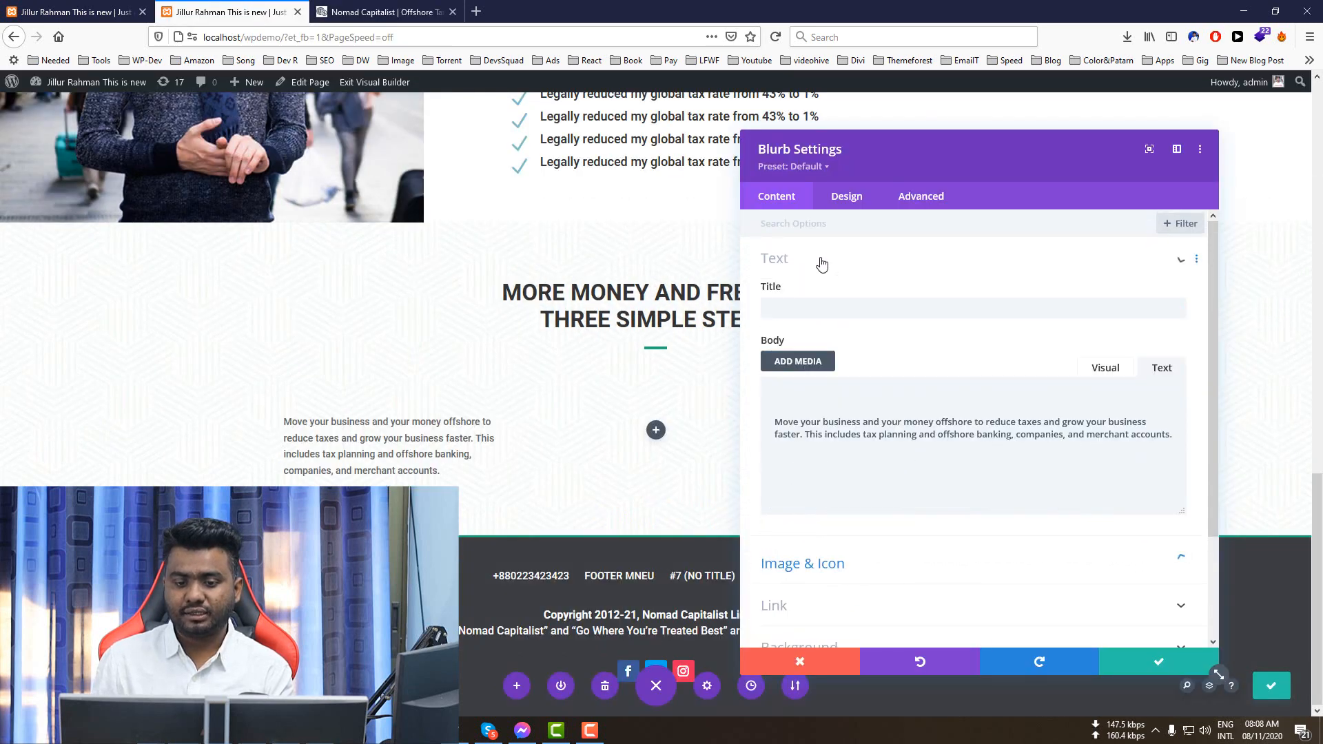
click(821, 262)
- Browse the icon set with Use Icon enabled and choose the outlined camera icon for the blurb
scroll(840, 431, down, 5)
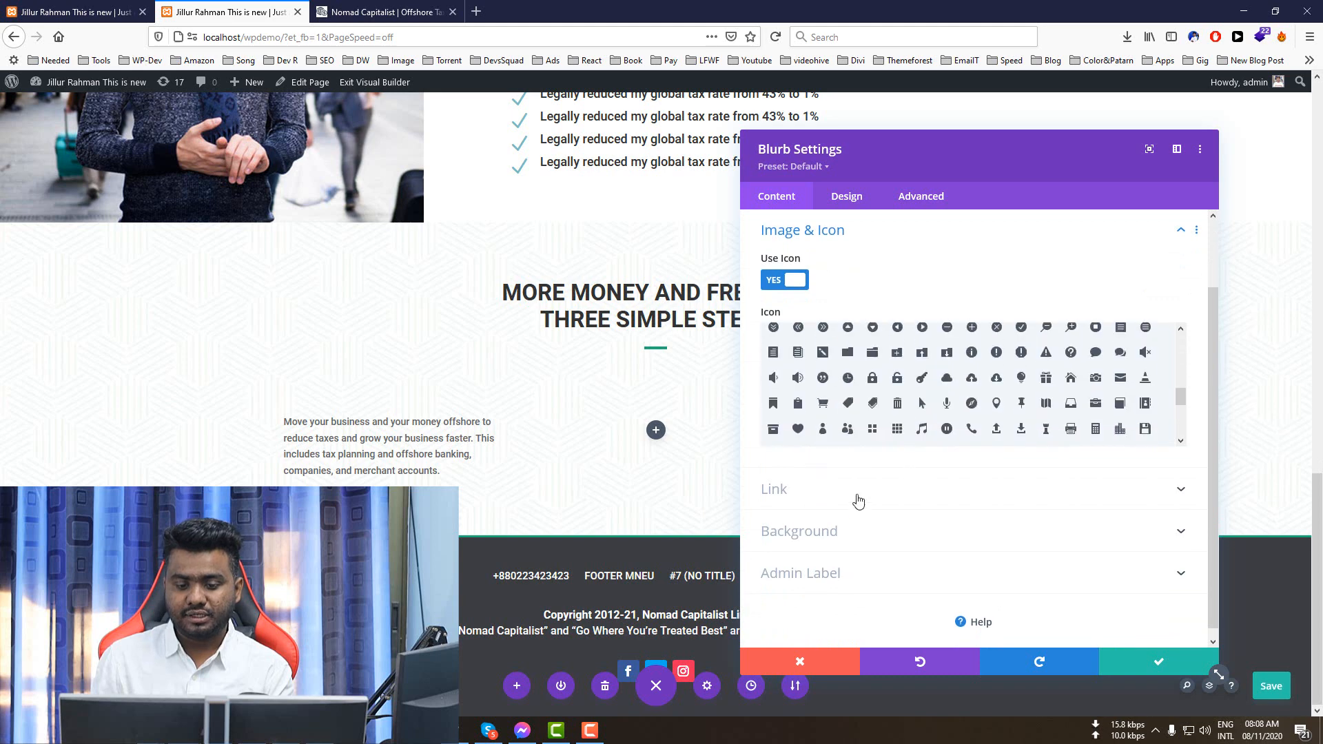
scroll(866, 381, down, 1)
click(786, 280)
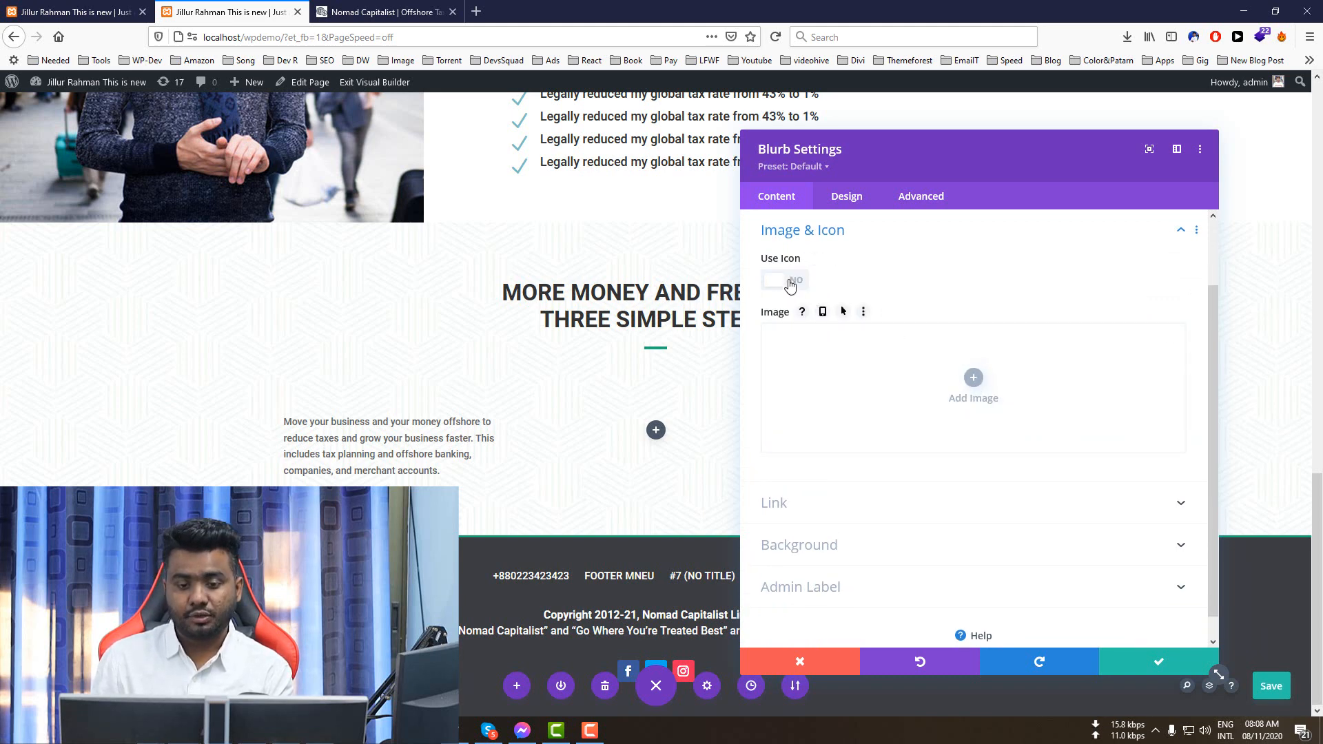
click(783, 281)
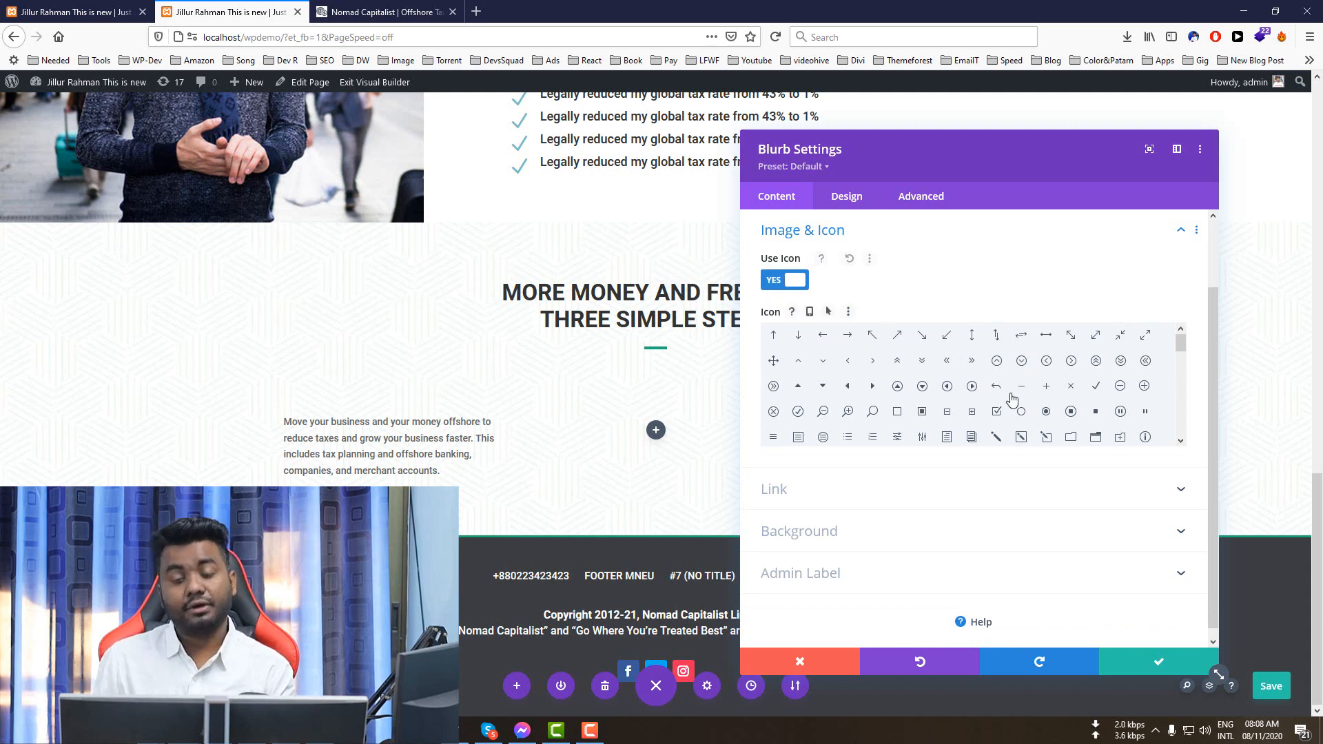
scroll(1012, 400, down, 3)
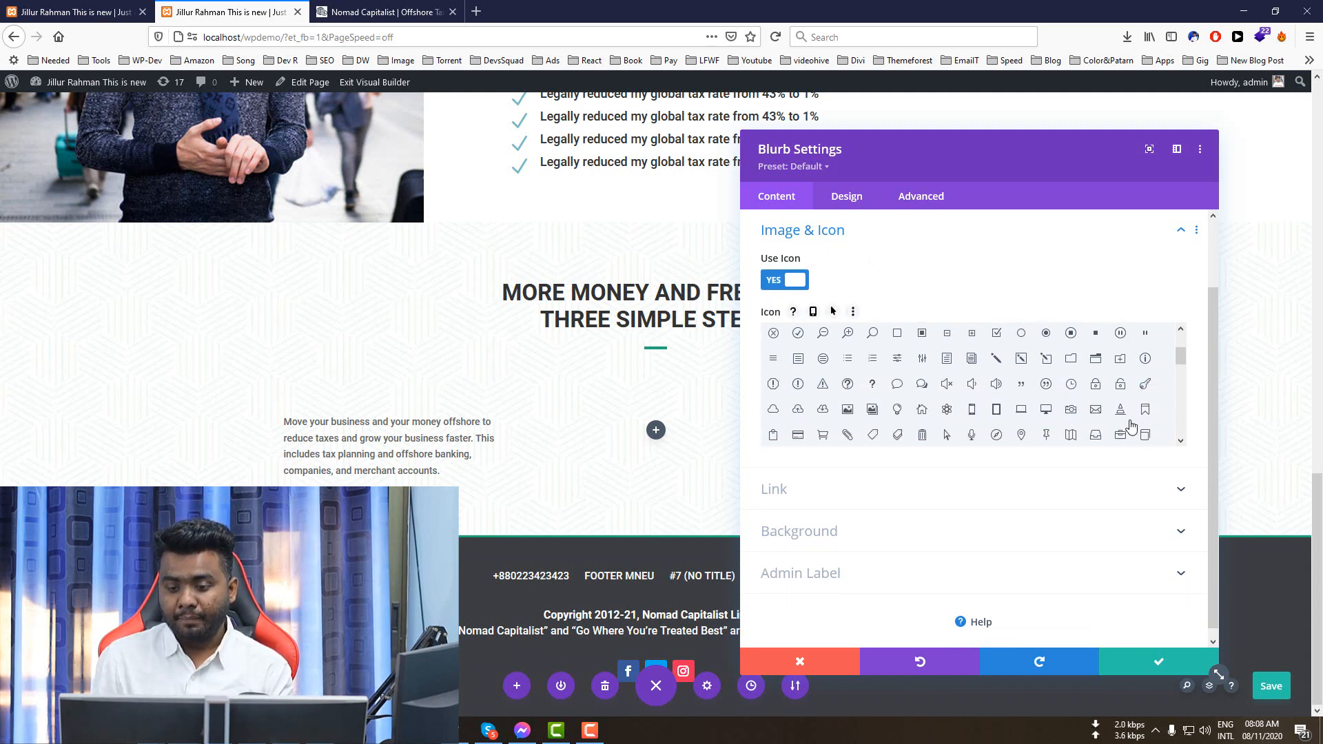
click(1083, 413)
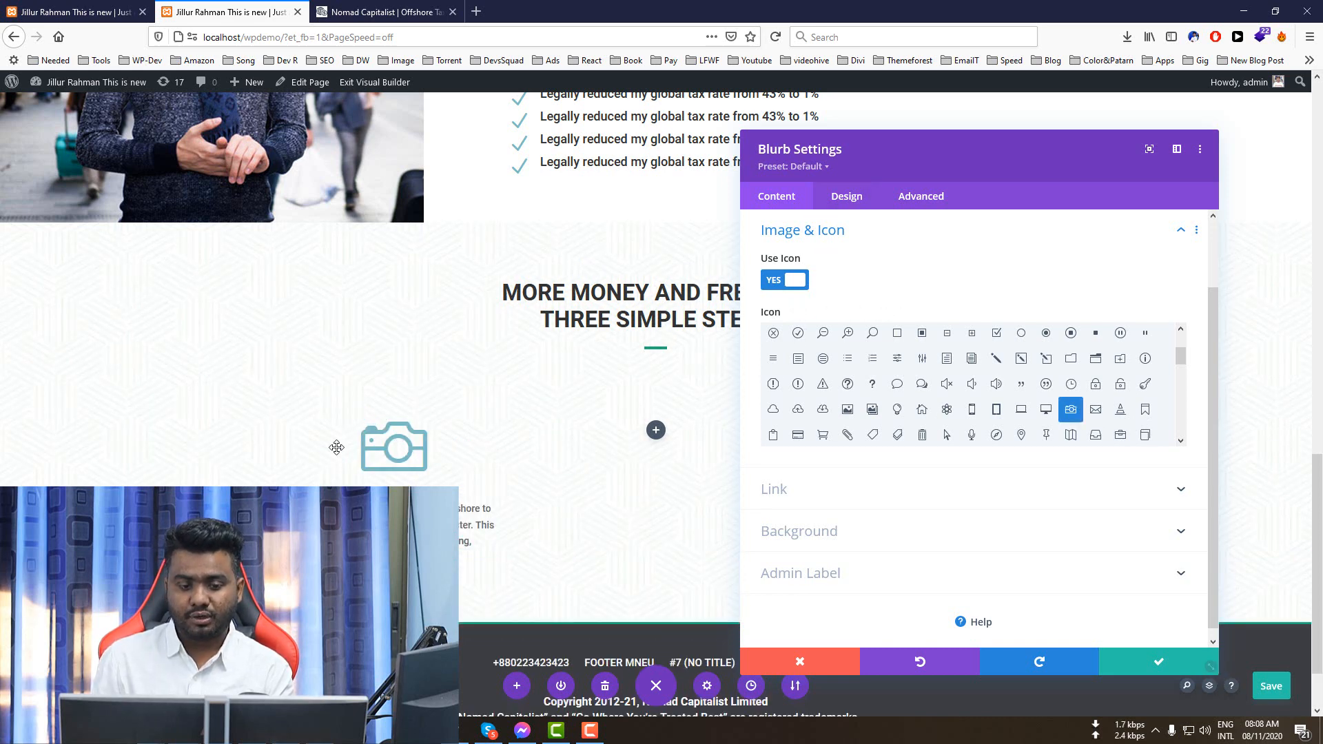
- Center the blurb's body text and set its size to 22px and line height to 1.8em
click(846, 196)
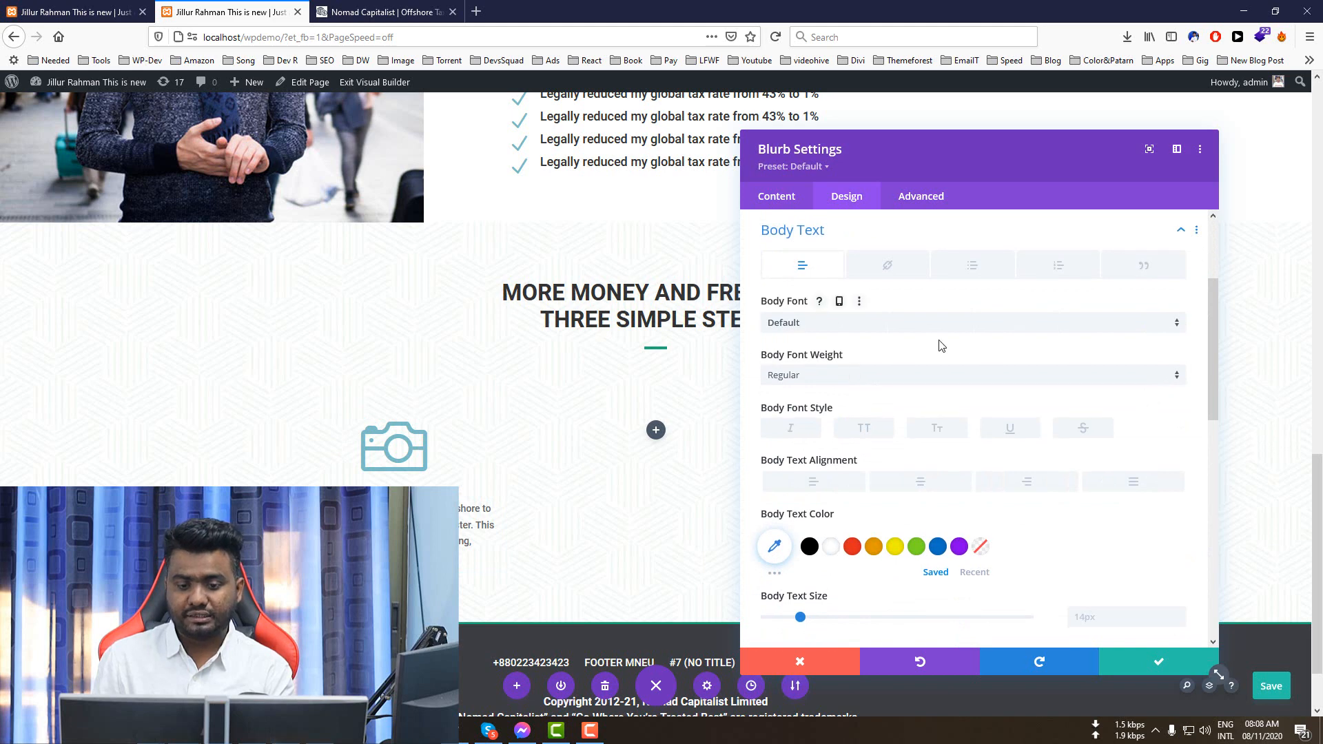
scroll(950, 505, down, 2)
click(932, 403)
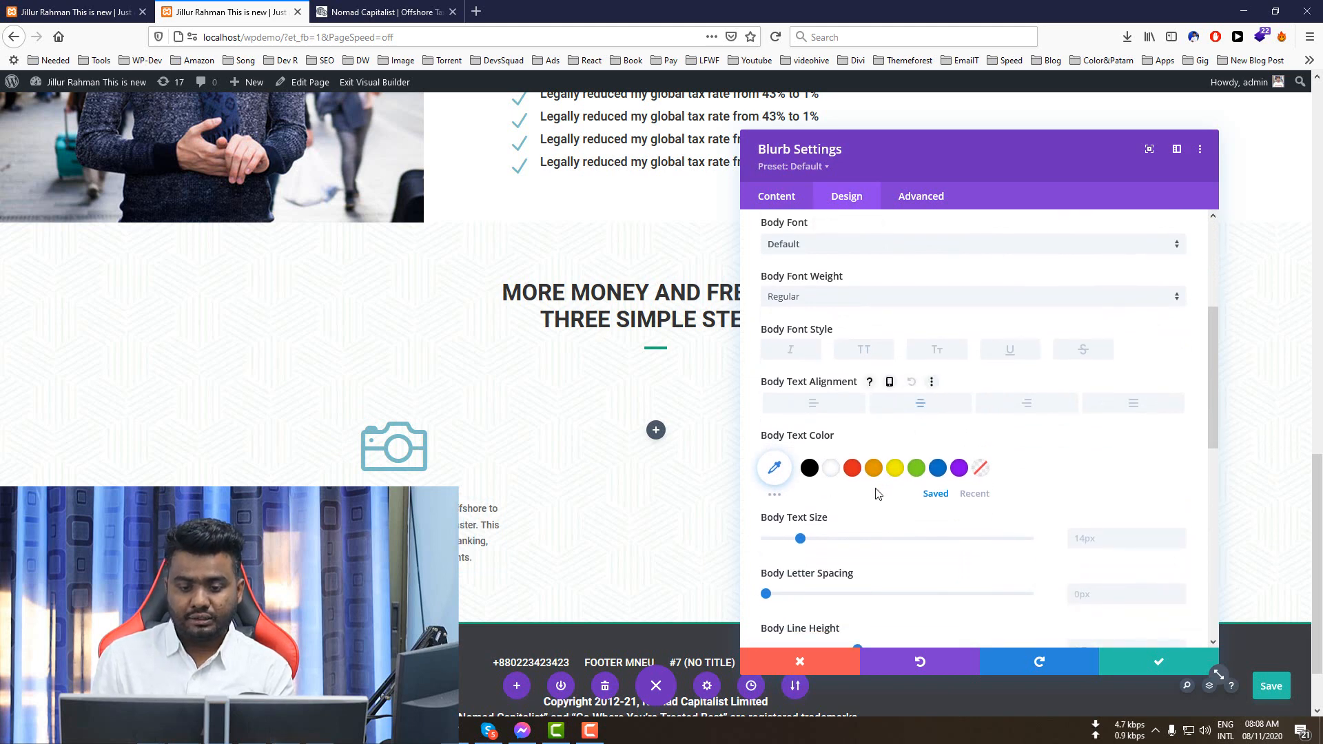
scroll(615, 530, down, 2)
drag(800, 538, 871, 573)
scroll(836, 588, down, 2)
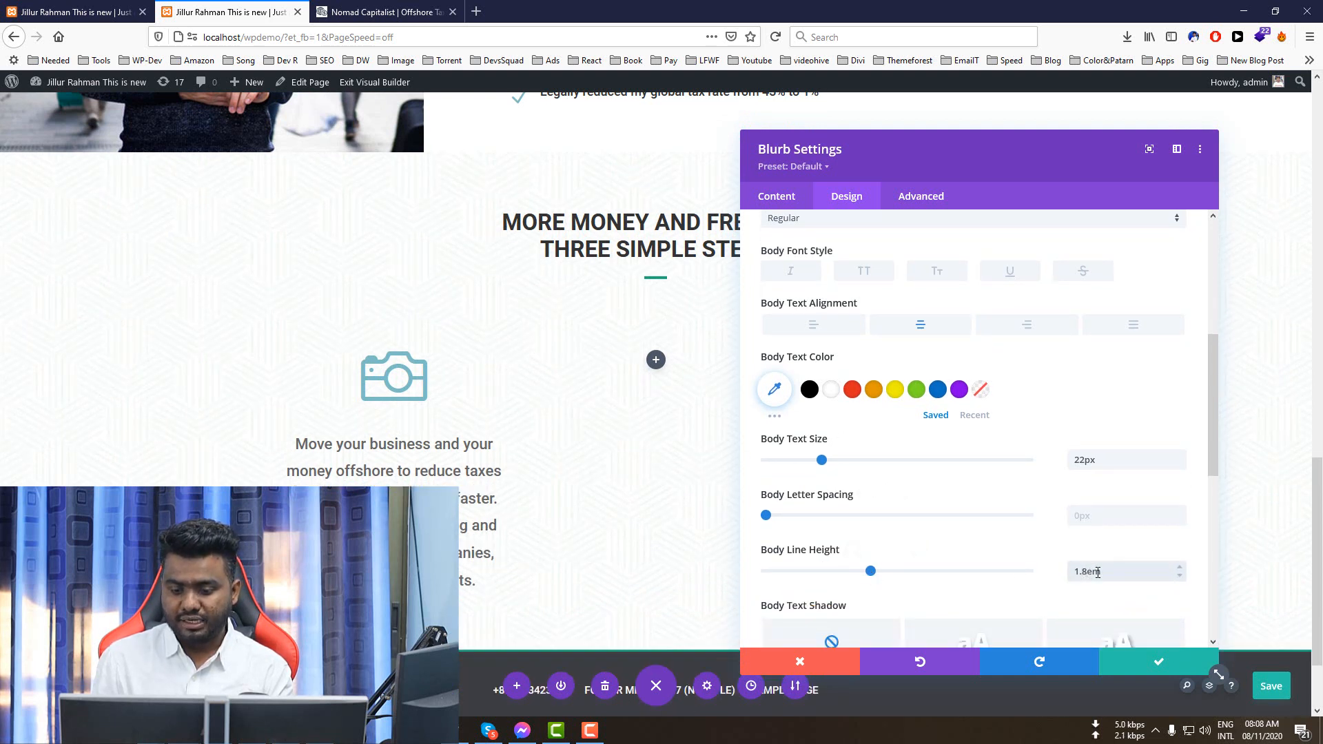
- Reset the blurb's body line height, set it to 1.8em again, and reduce the body text size to 18px
click(1181, 579)
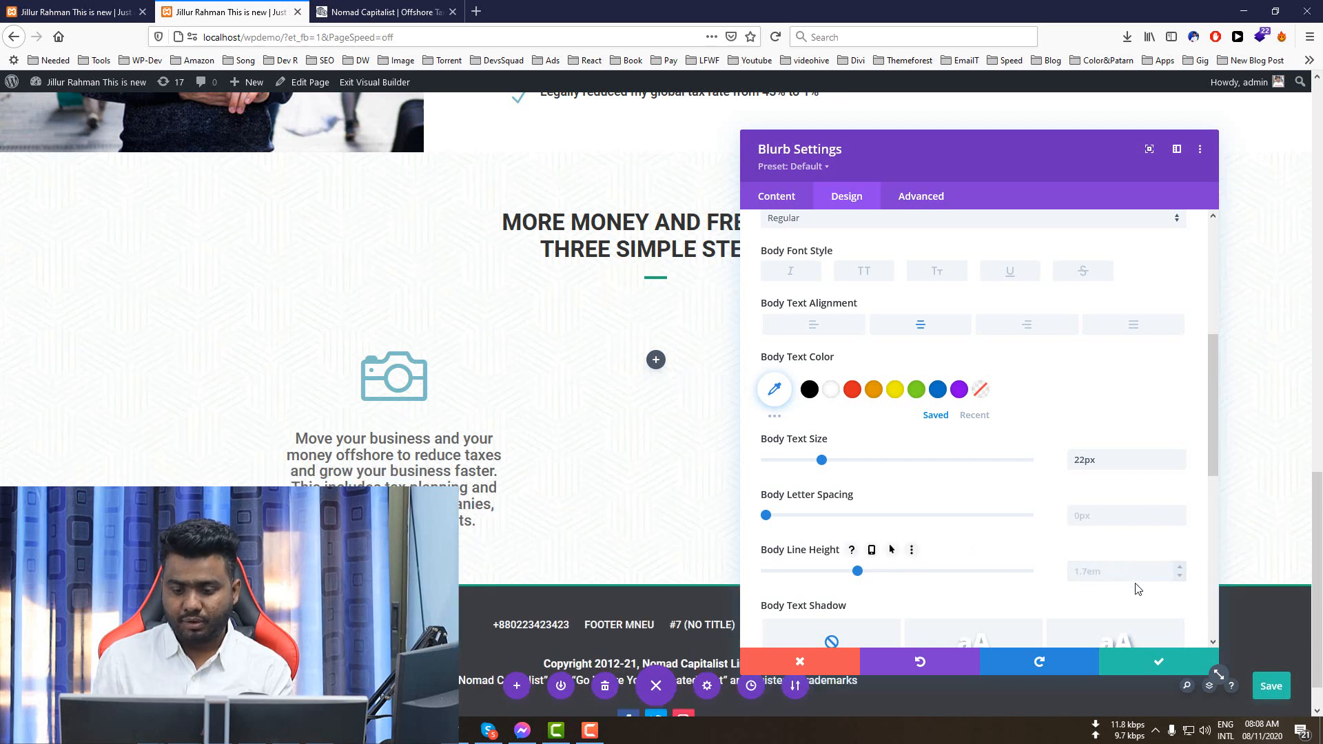
click(1153, 570)
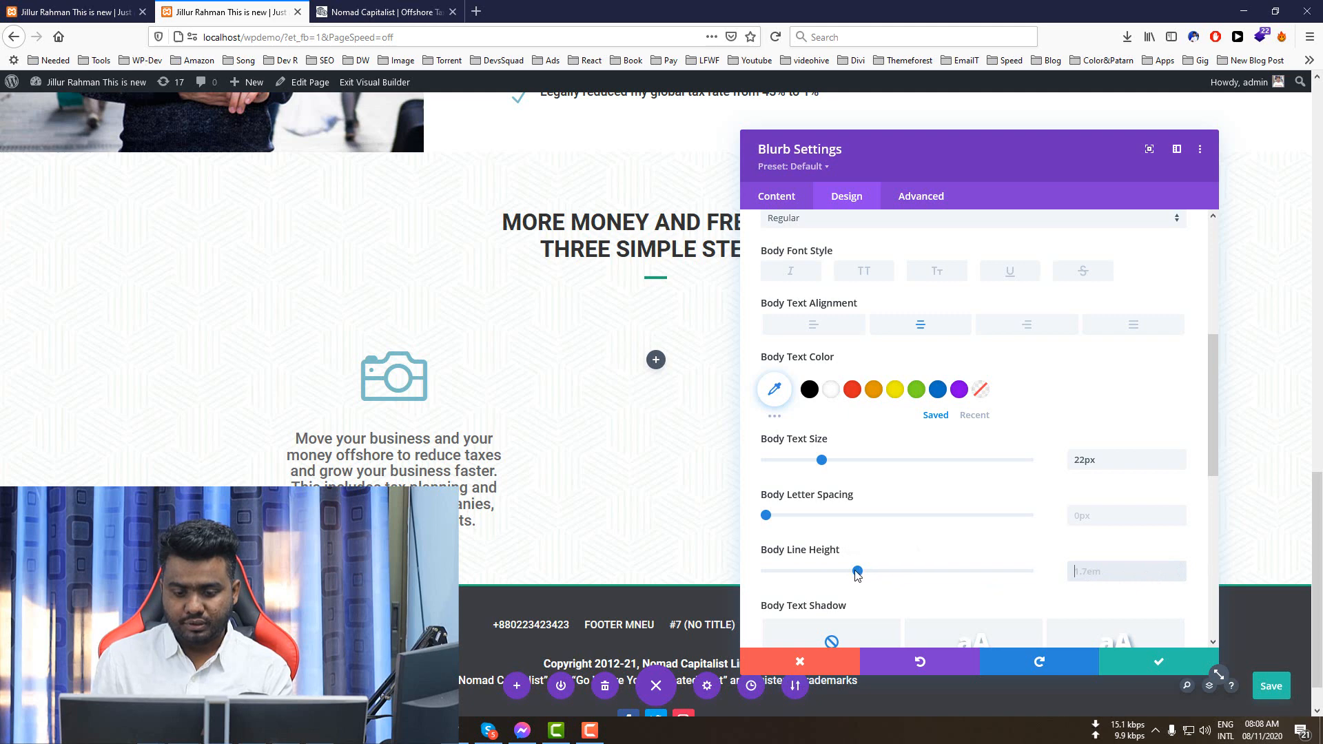
drag(856, 571, 871, 573)
scroll(441, 450, down, 2)
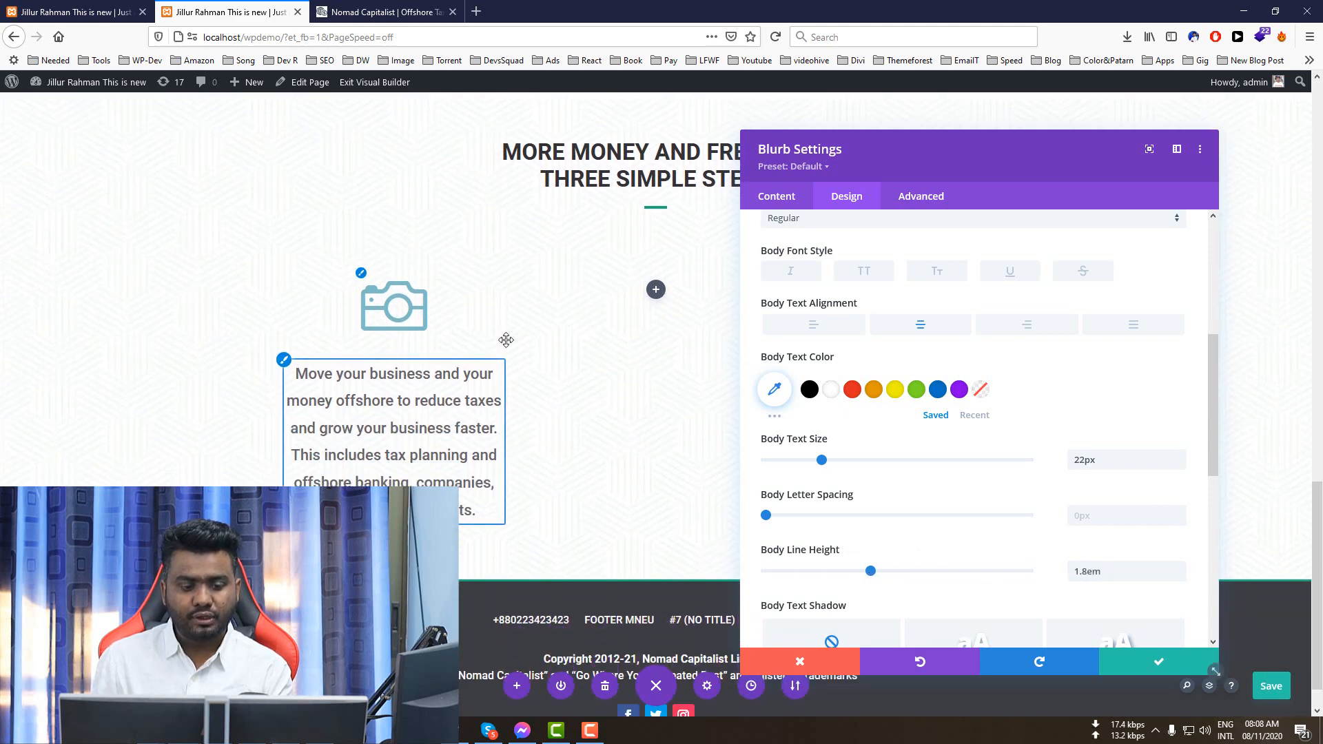
drag(815, 462, 812, 462)
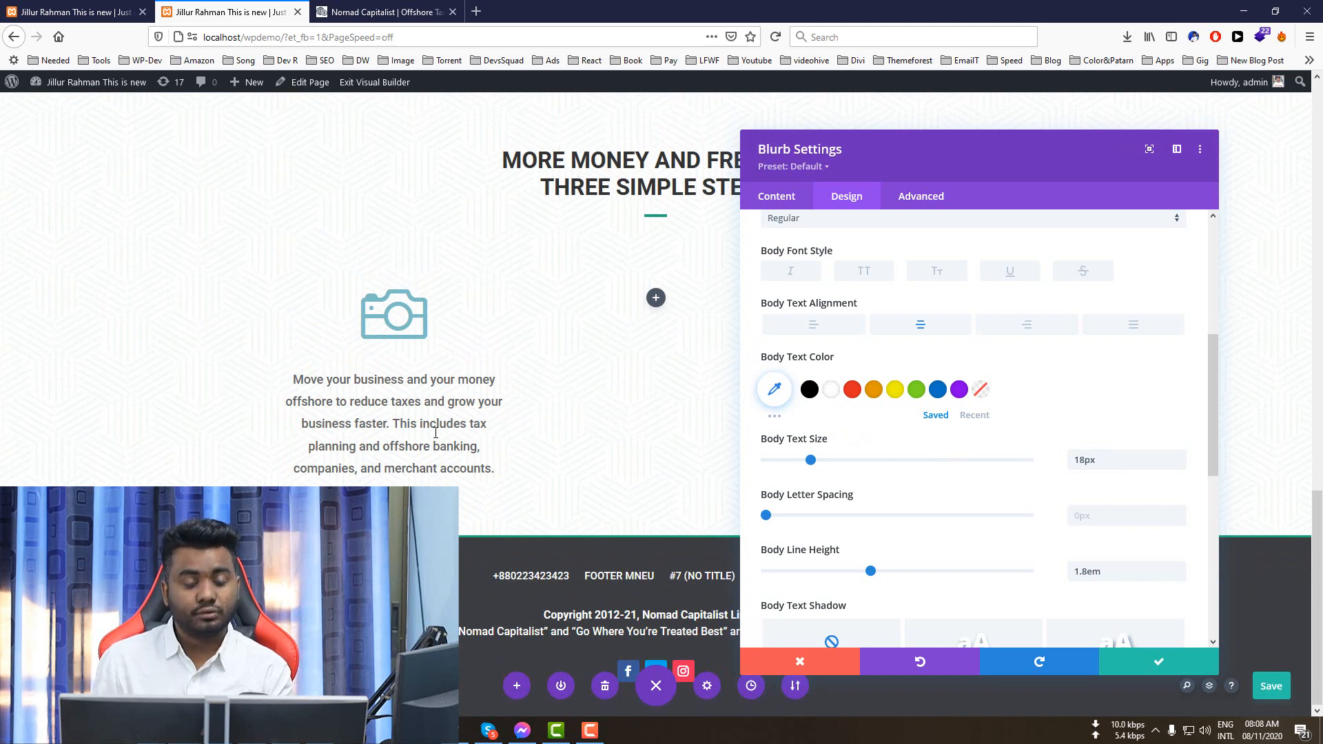
- Sample the green of the reference page's BECOME A CLIENT button with Quick HTML Color Picker
click(376, 11)
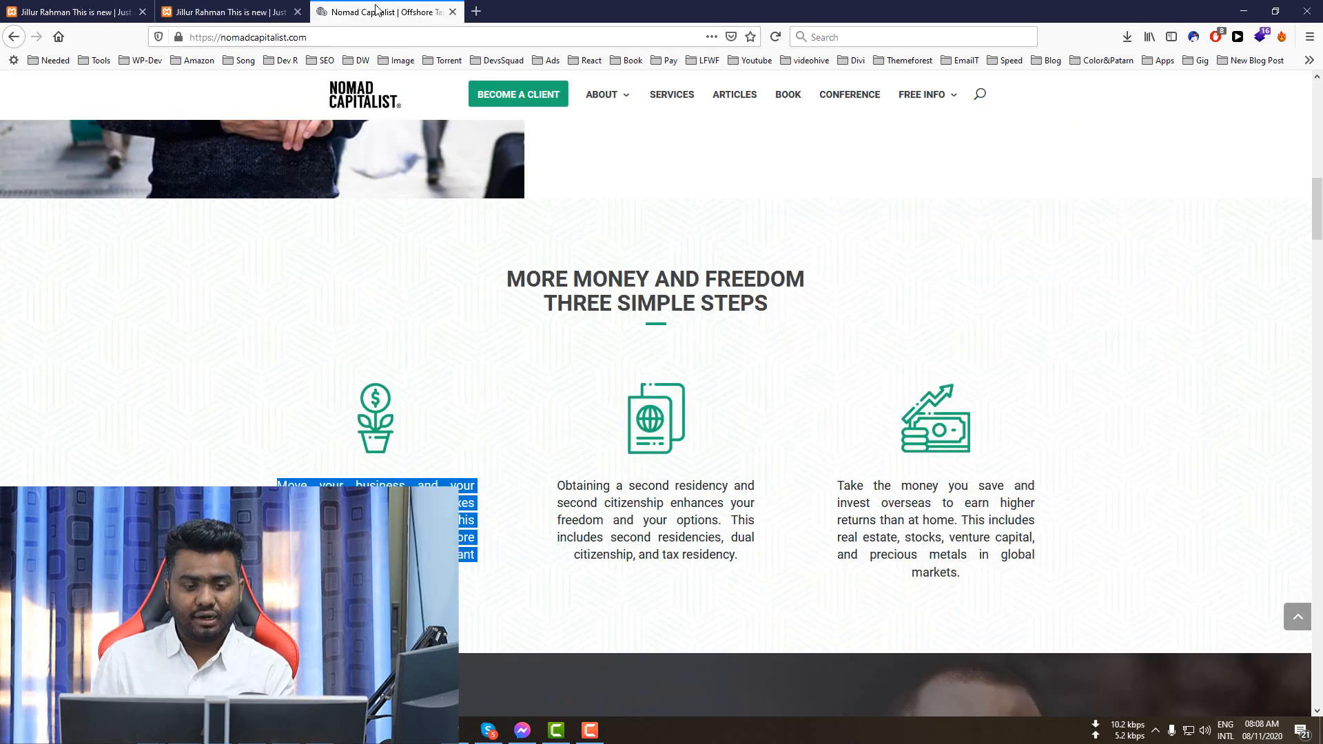
click(550, 672)
click(469, 736)
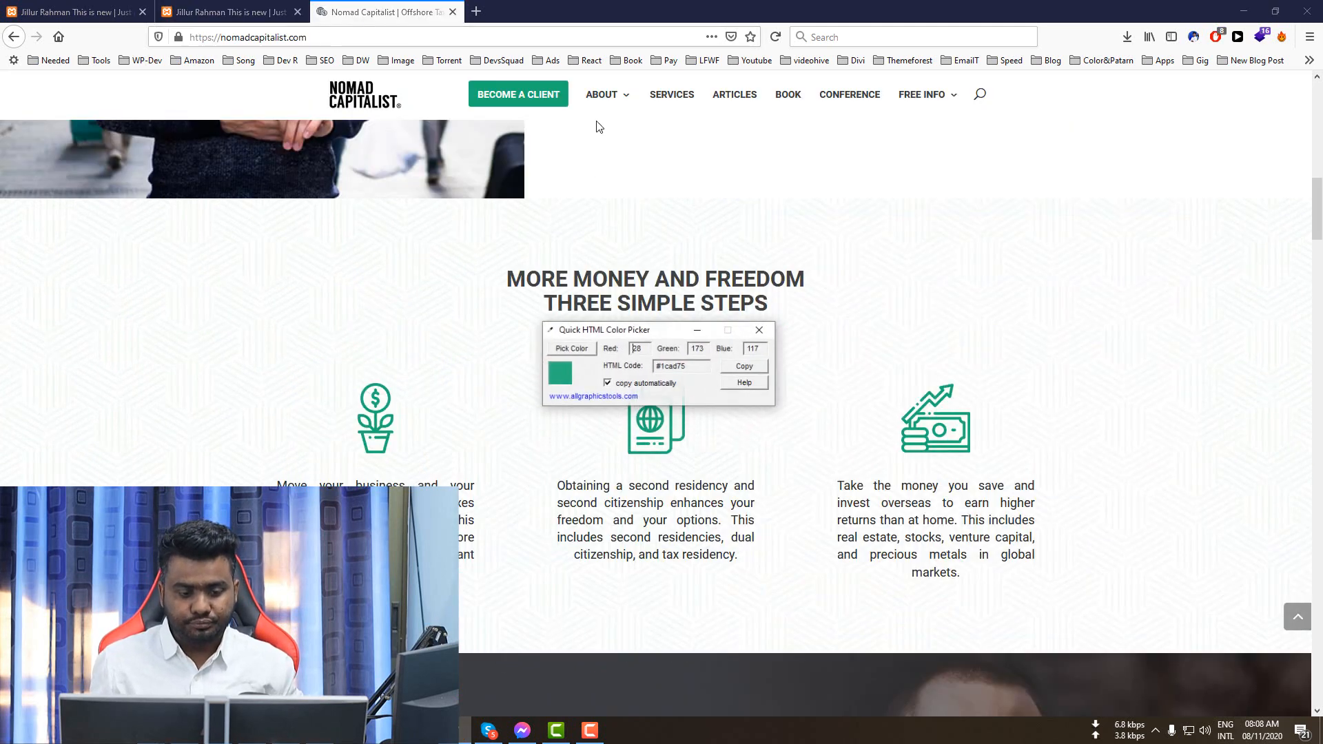
click(562, 352)
click(572, 80)
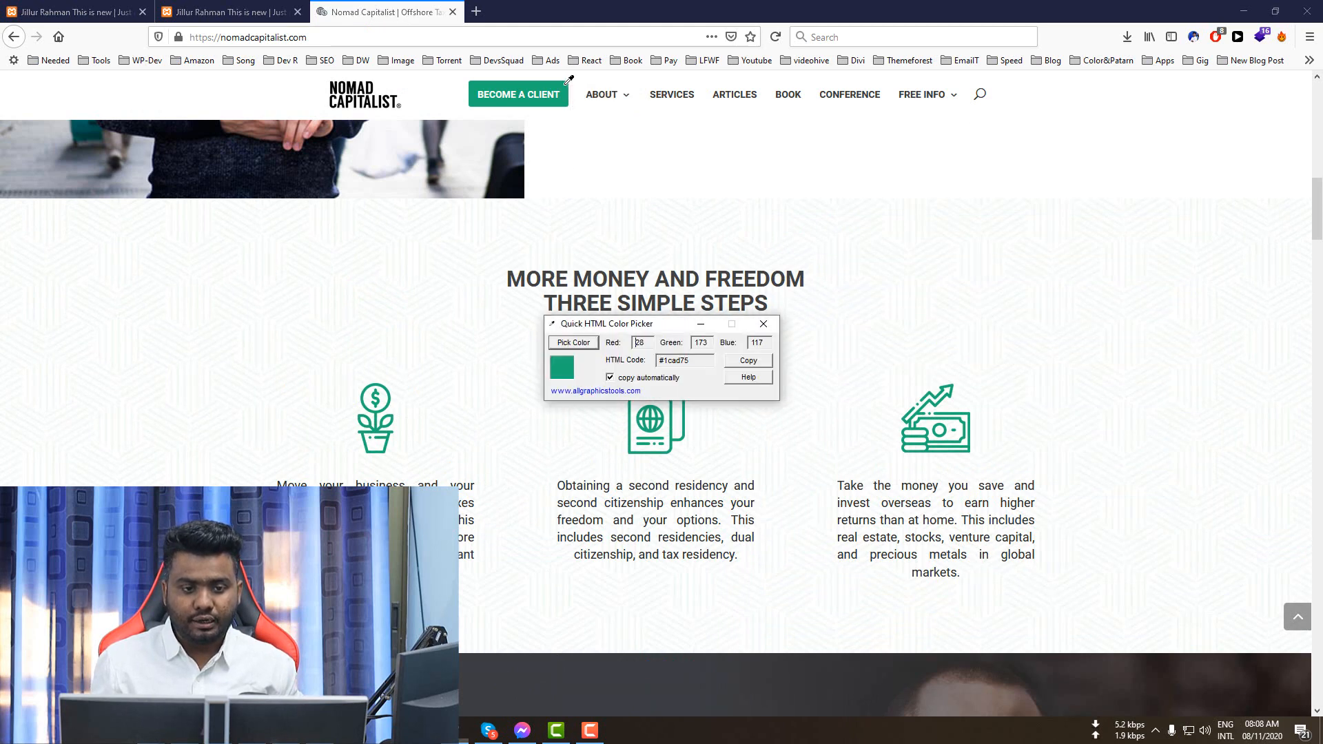
- Return to the blurb settings and set the camera icon's color to #1cad75
click(234, 7)
click(773, 320)
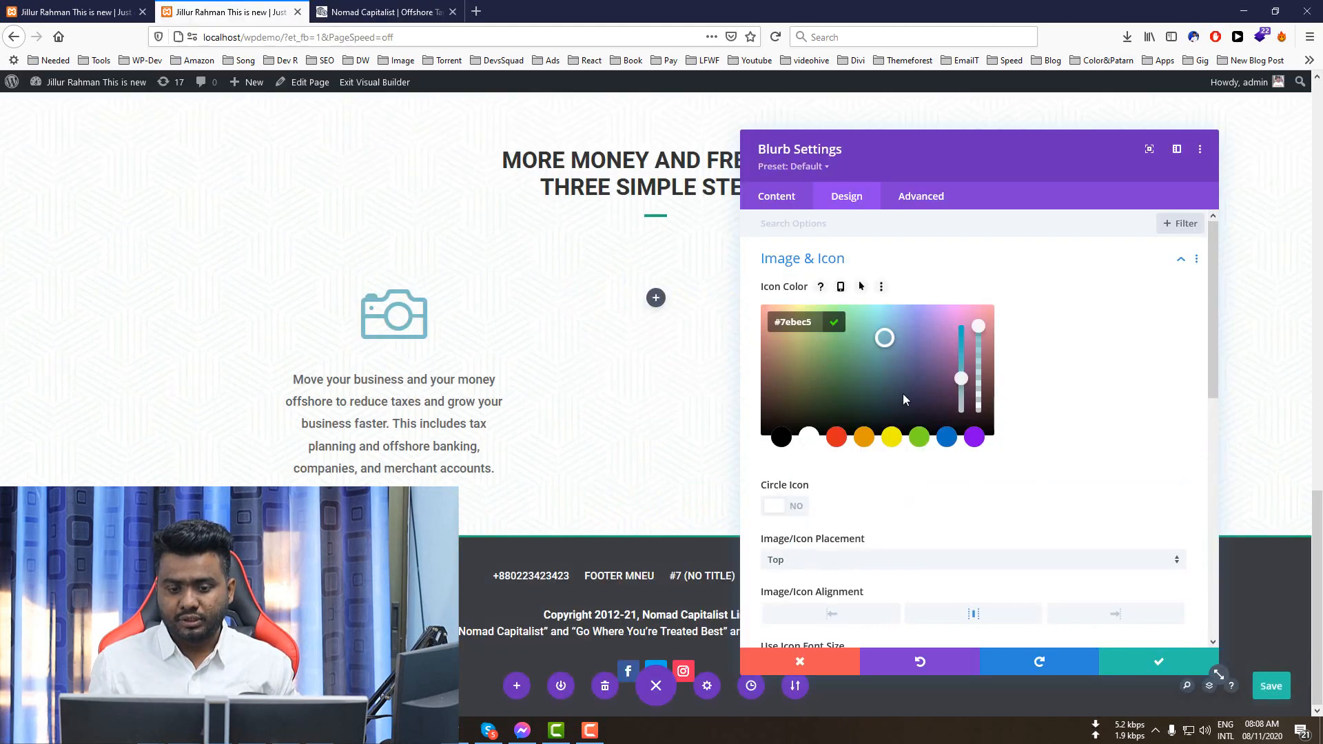
text(#1cad75)
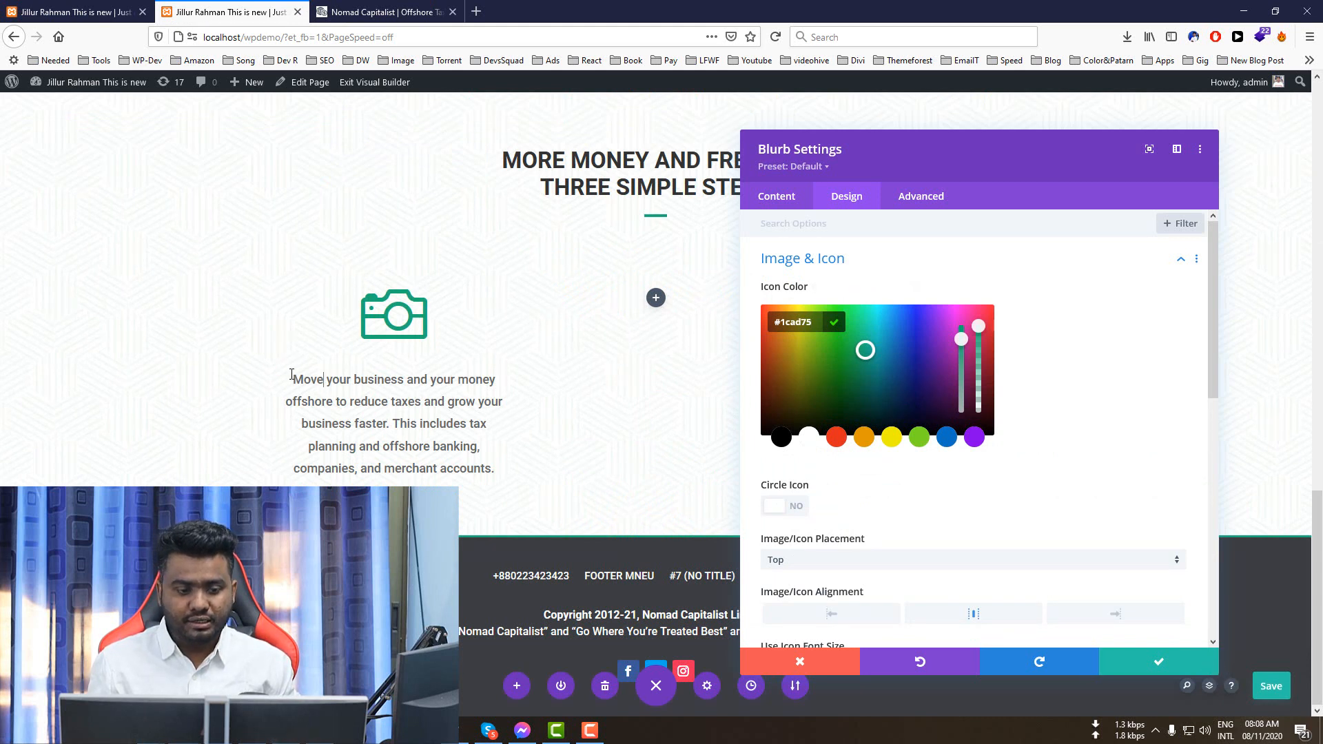
click(393, 312)
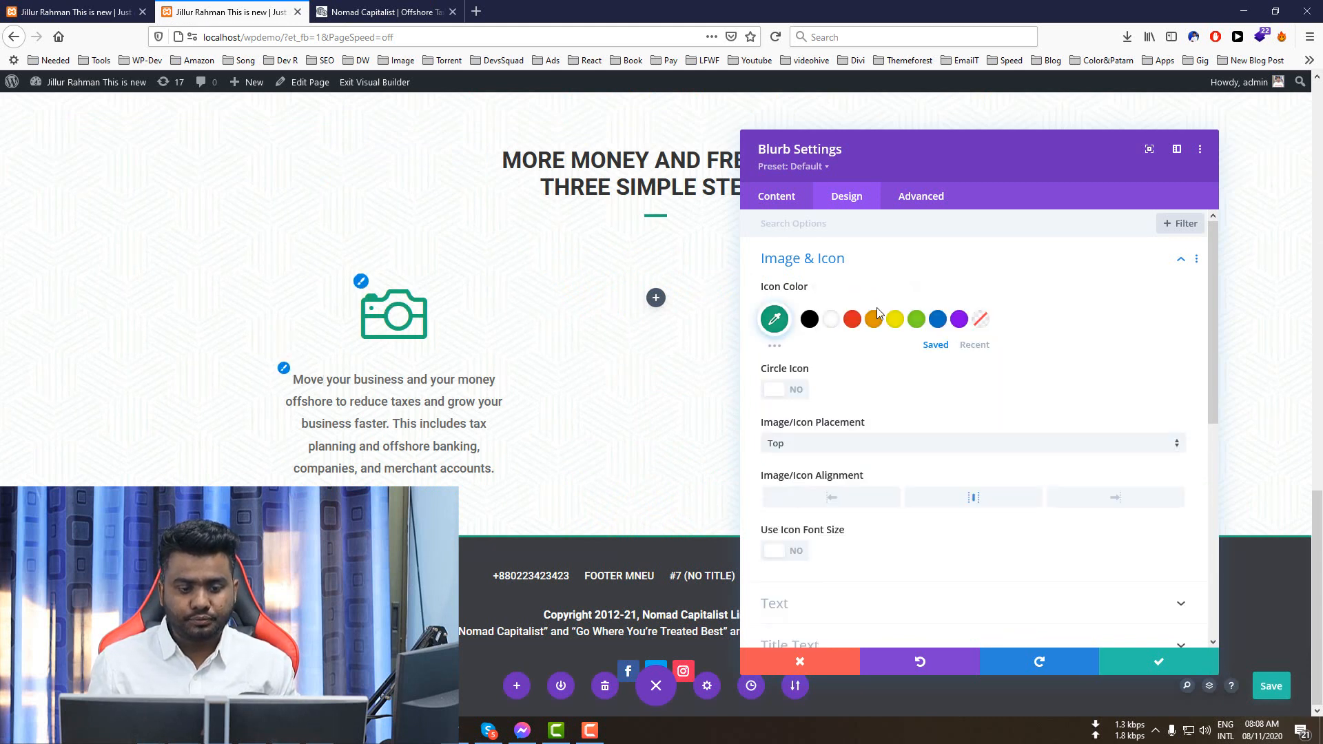
- Set the blurb's body text color to black
click(284, 369)
scroll(856, 489, down, 2)
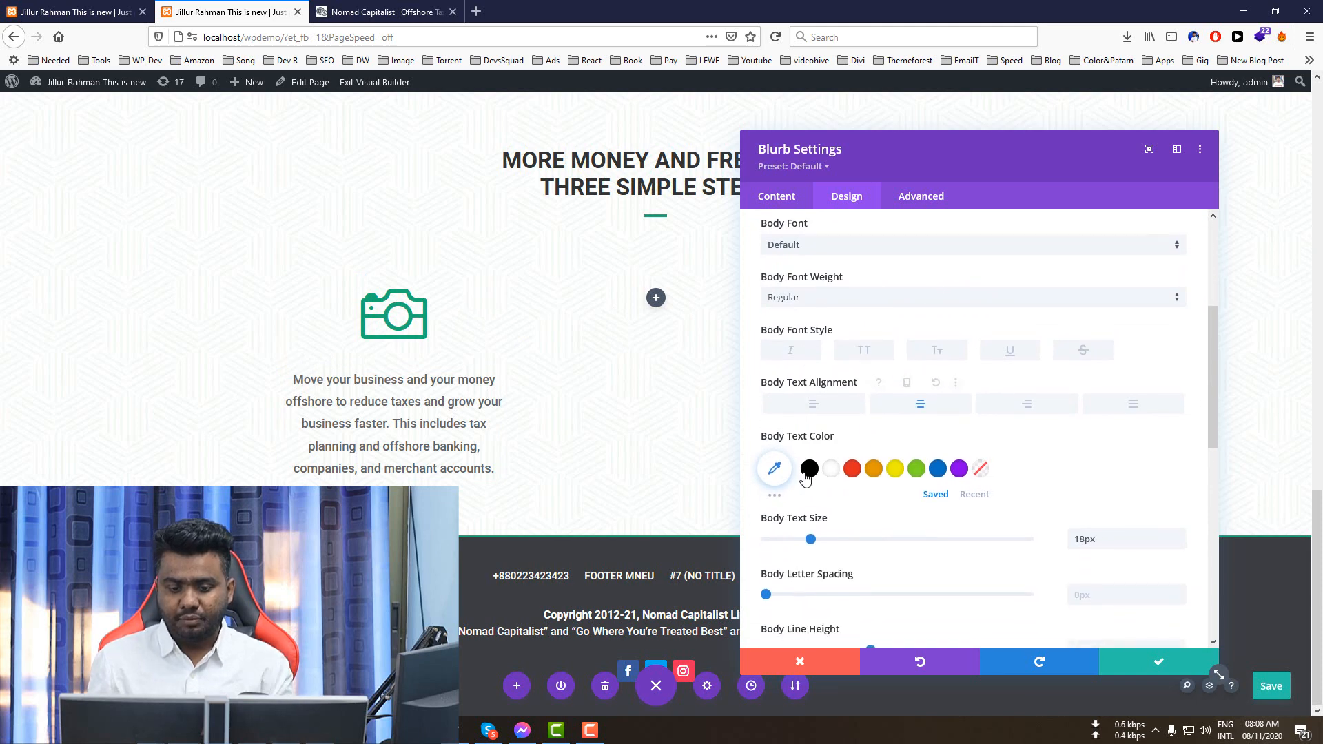
click(810, 469)
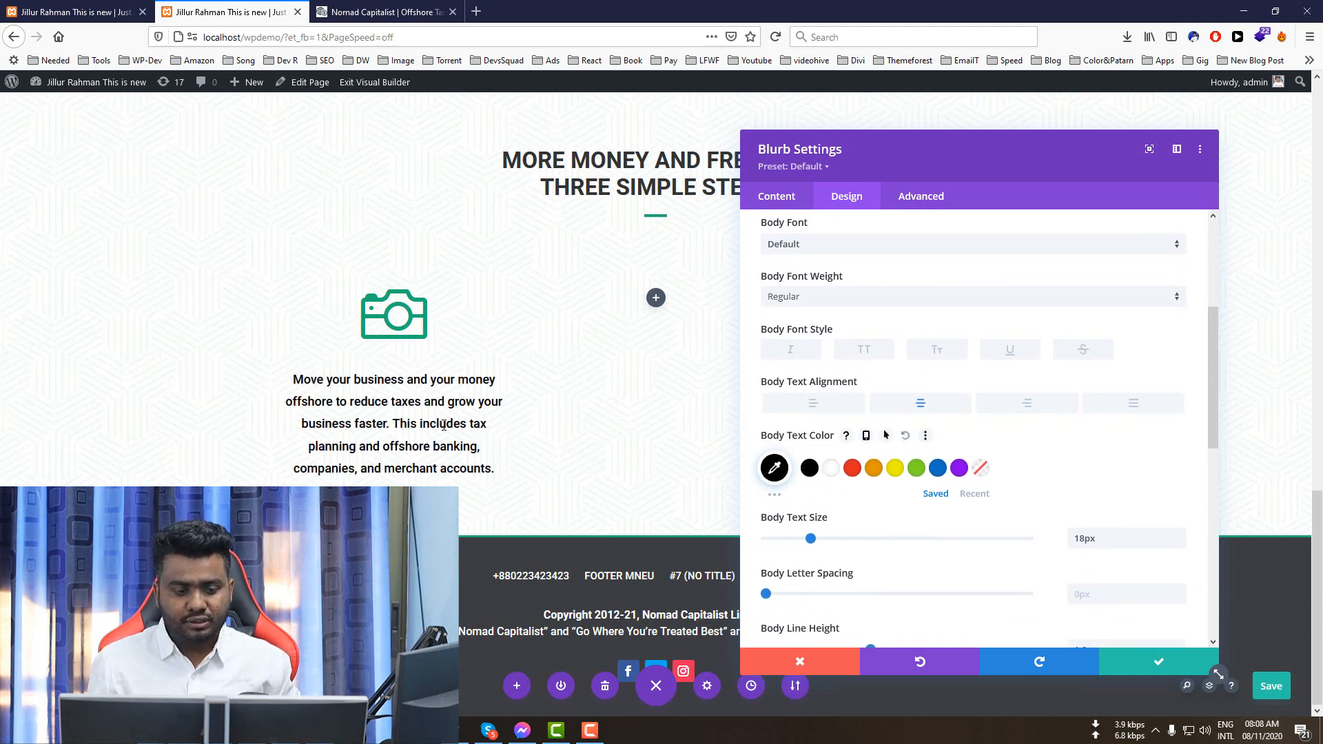
- Check the reference page, set the blurb's body font weight to Light, and save the blurb settings
click(382, 11)
click(231, 12)
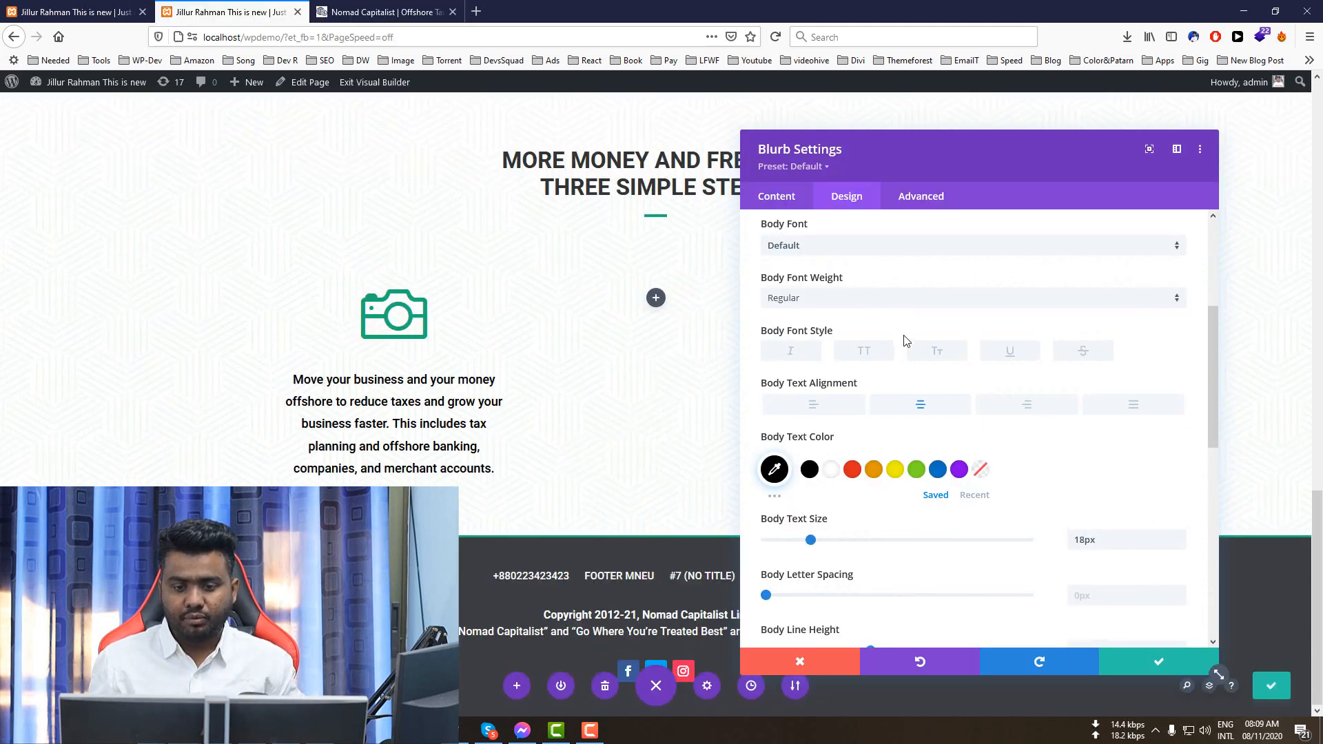
scroll(904, 340, up, 4)
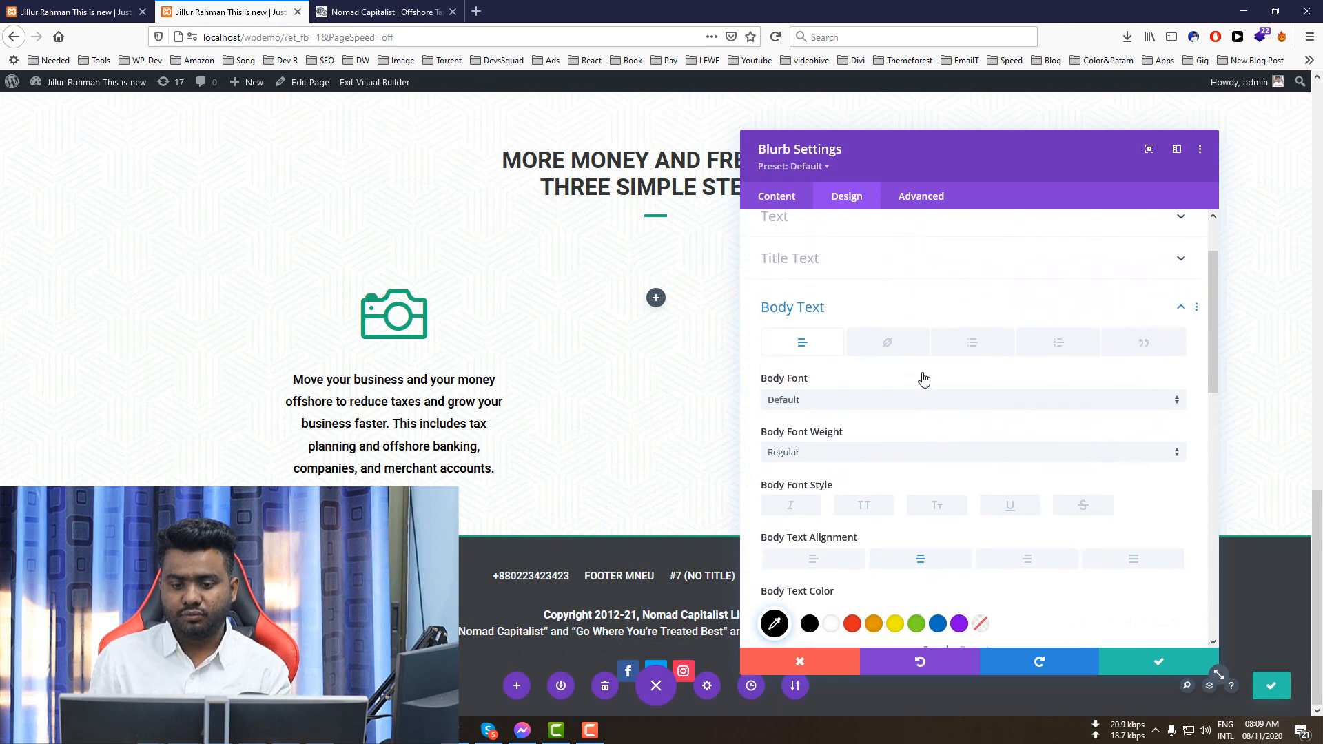
click(801, 411)
key(Escape)
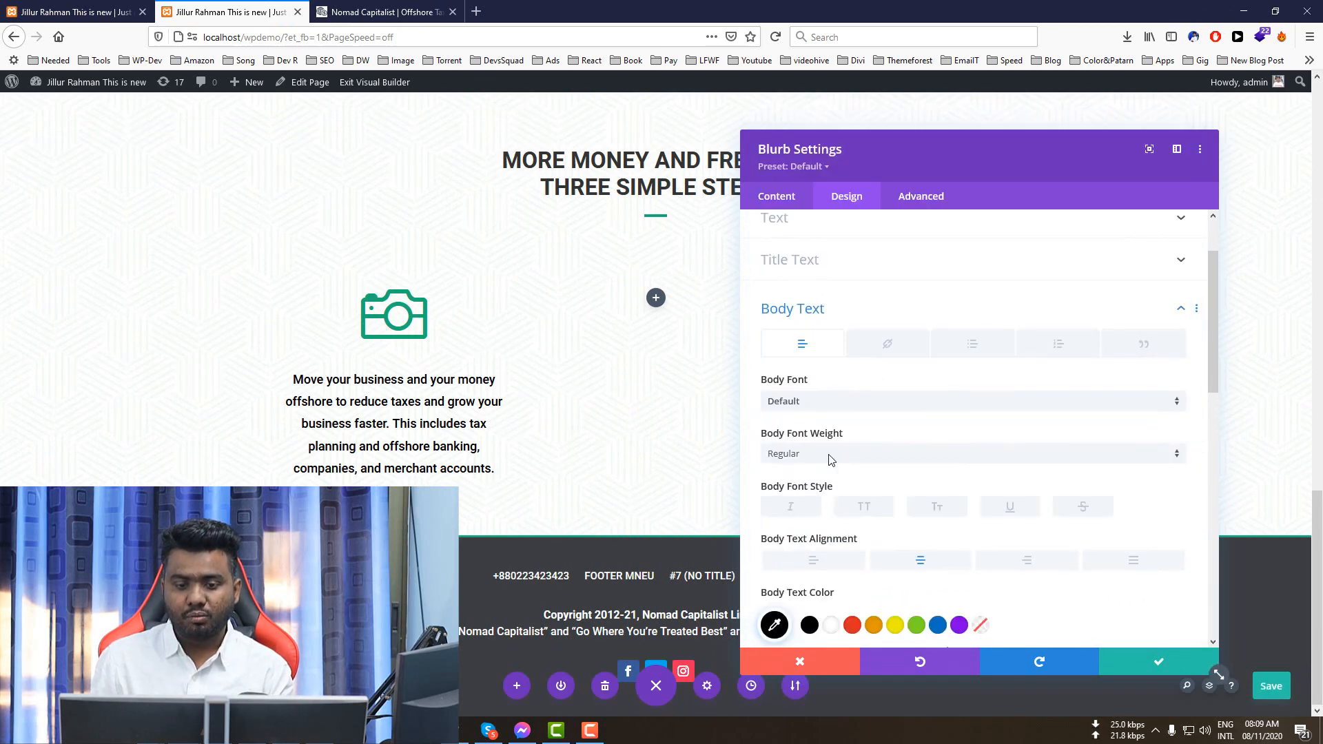
click(803, 453)
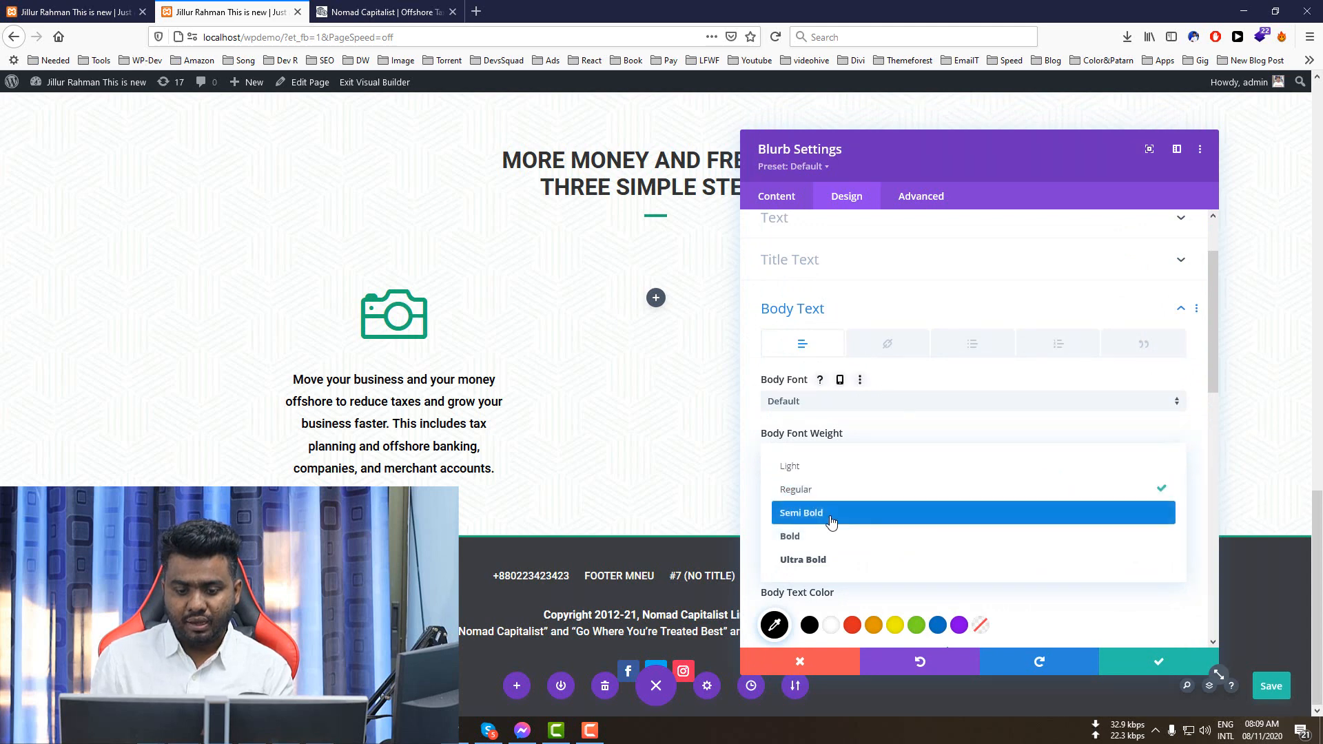
click(824, 466)
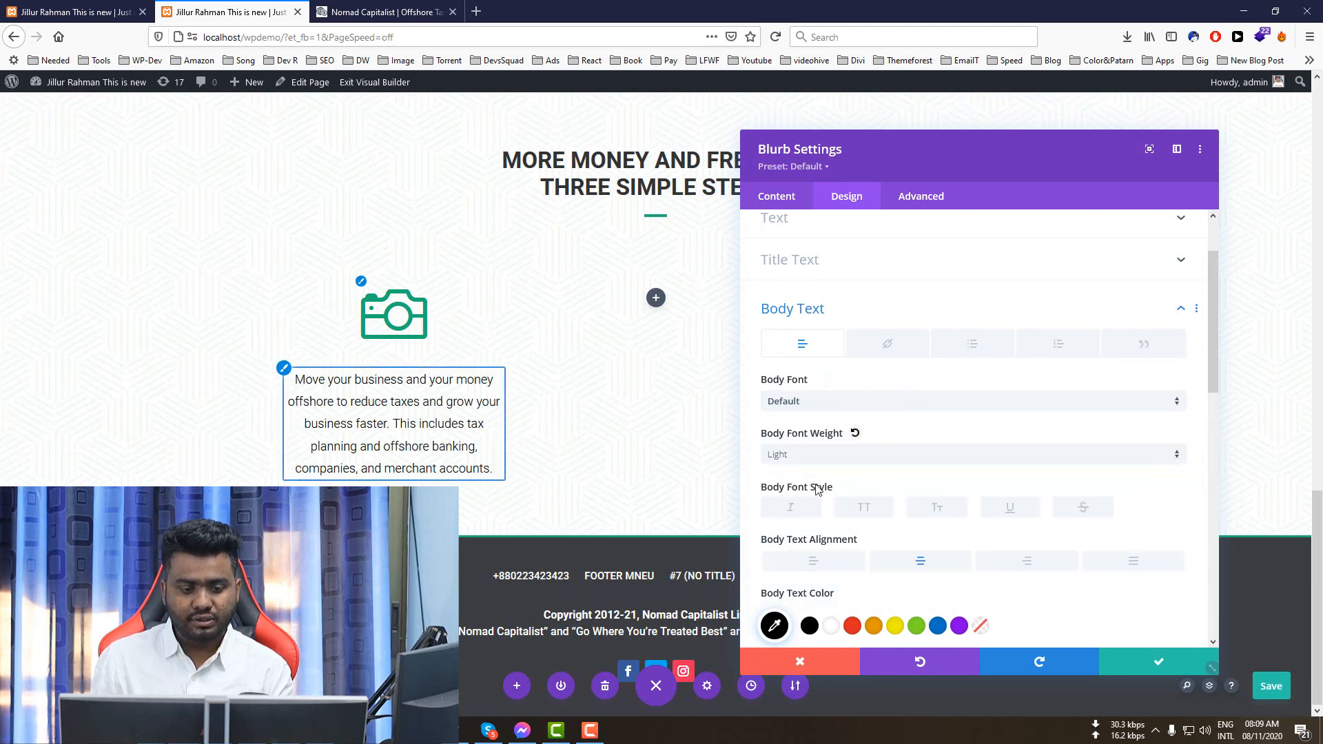
scroll(827, 508, down, 3)
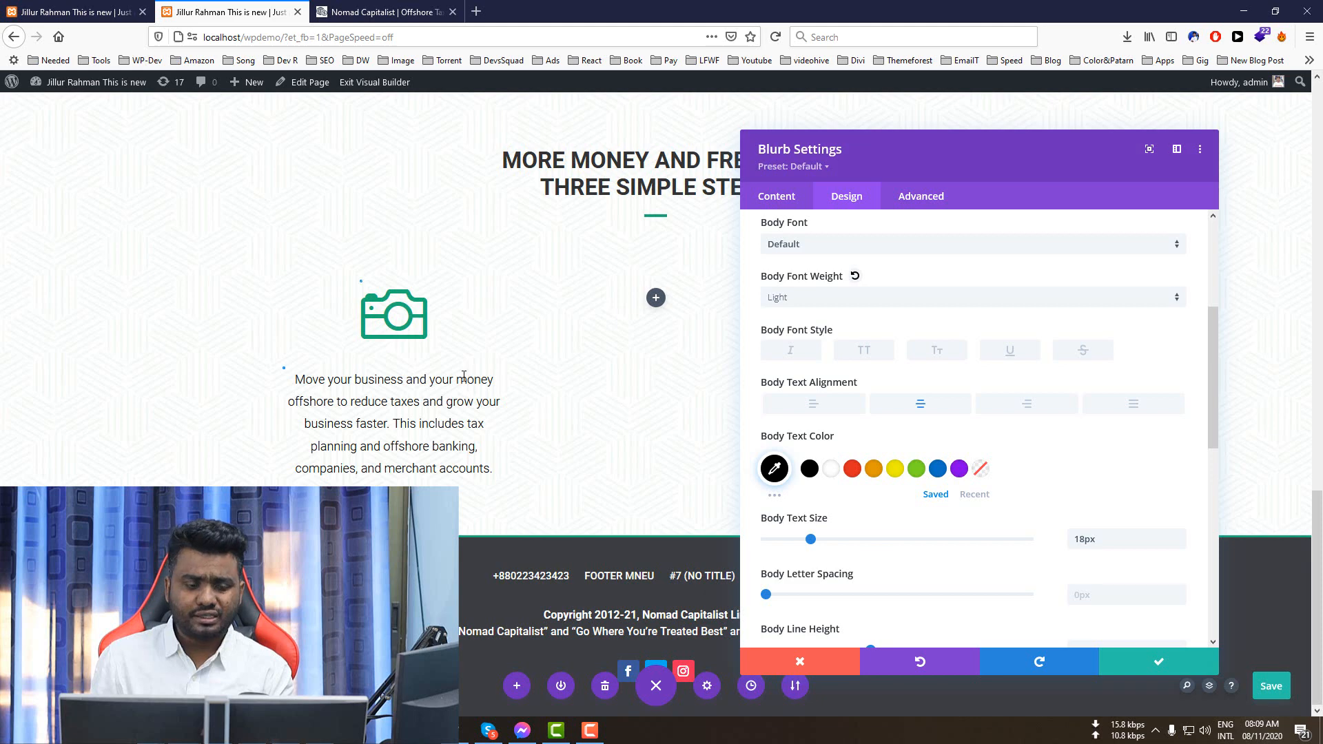
click(1123, 672)
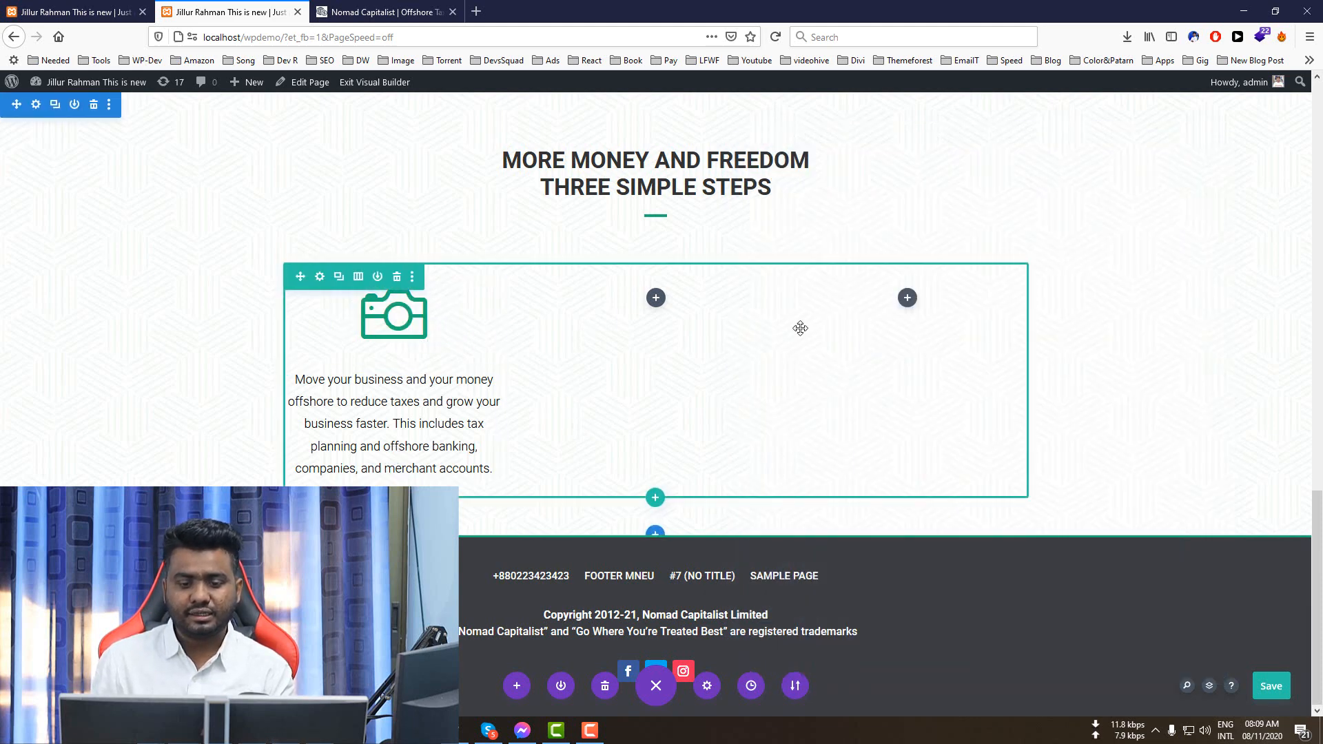
- Duplicate the styled camera blurb twice and place the copies in the second and third columns of the row
click(388, 319)
scroll(355, 409, down, 2)
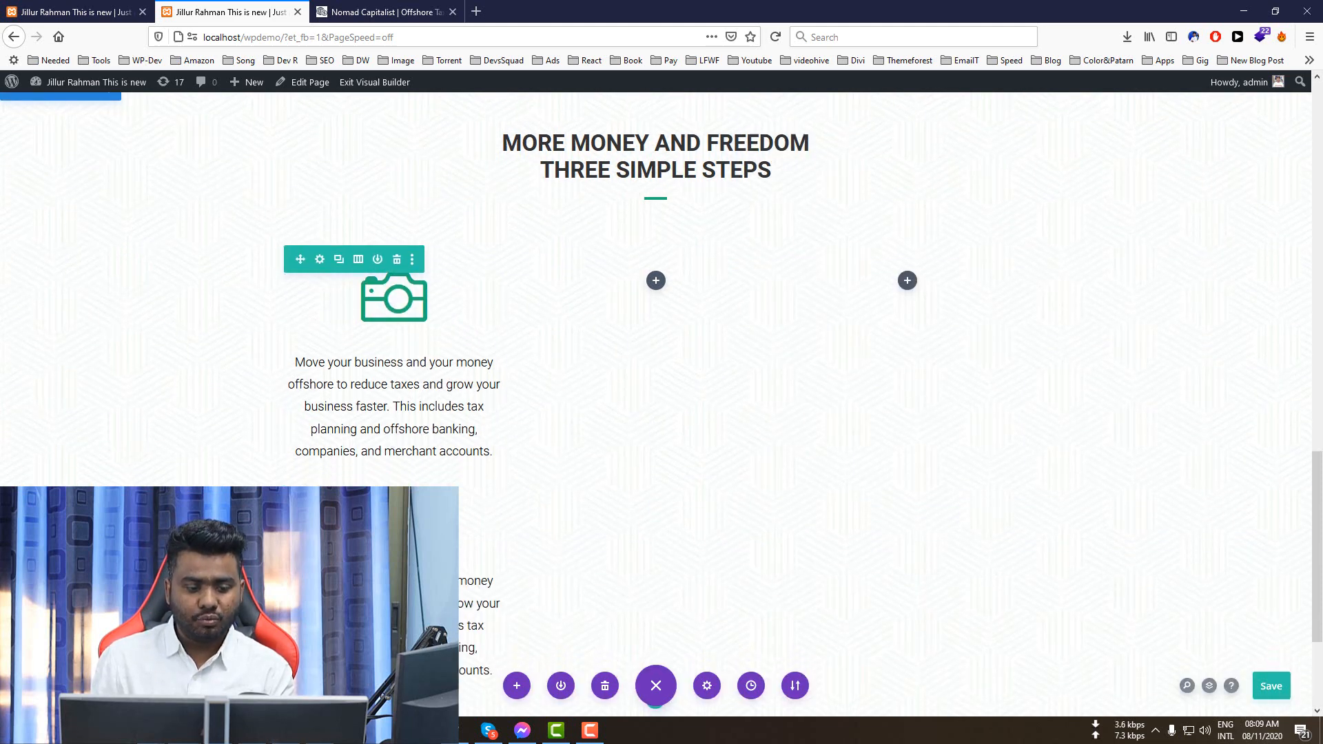
drag(350, 391, 657, 292)
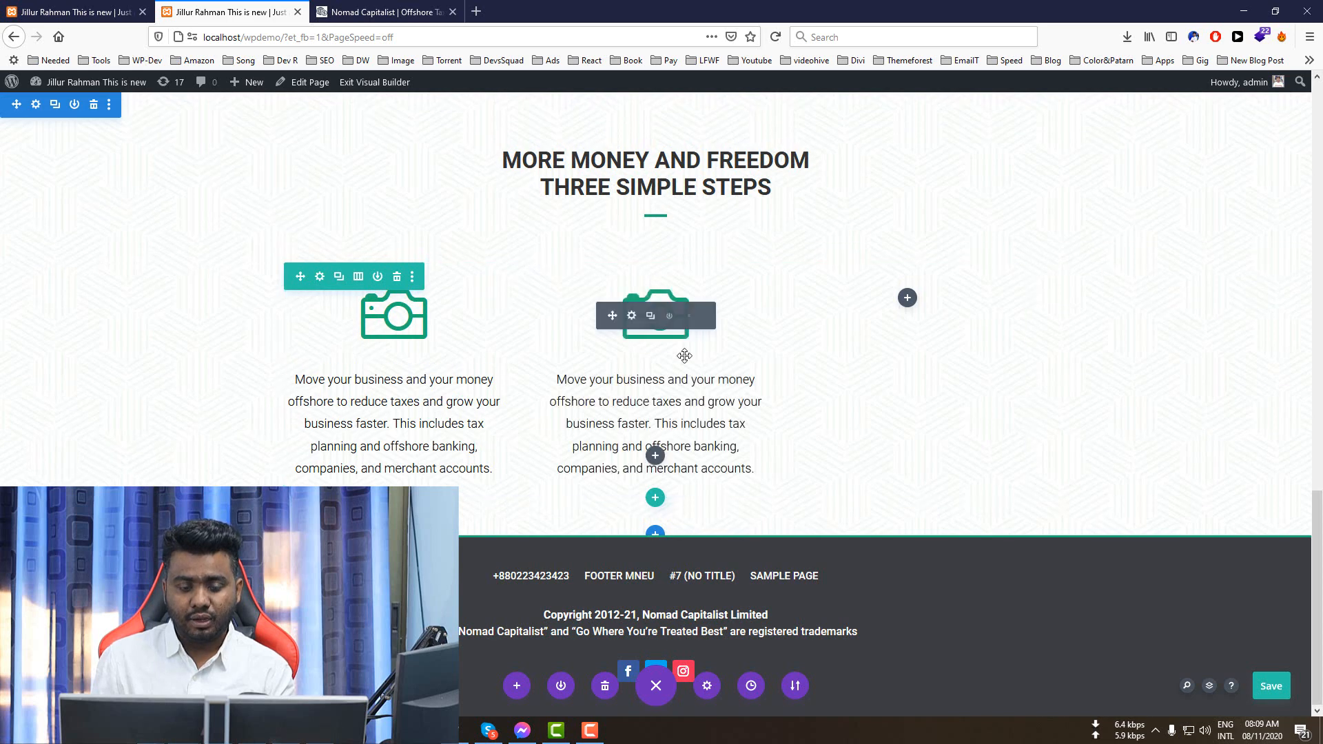
click(651, 315)
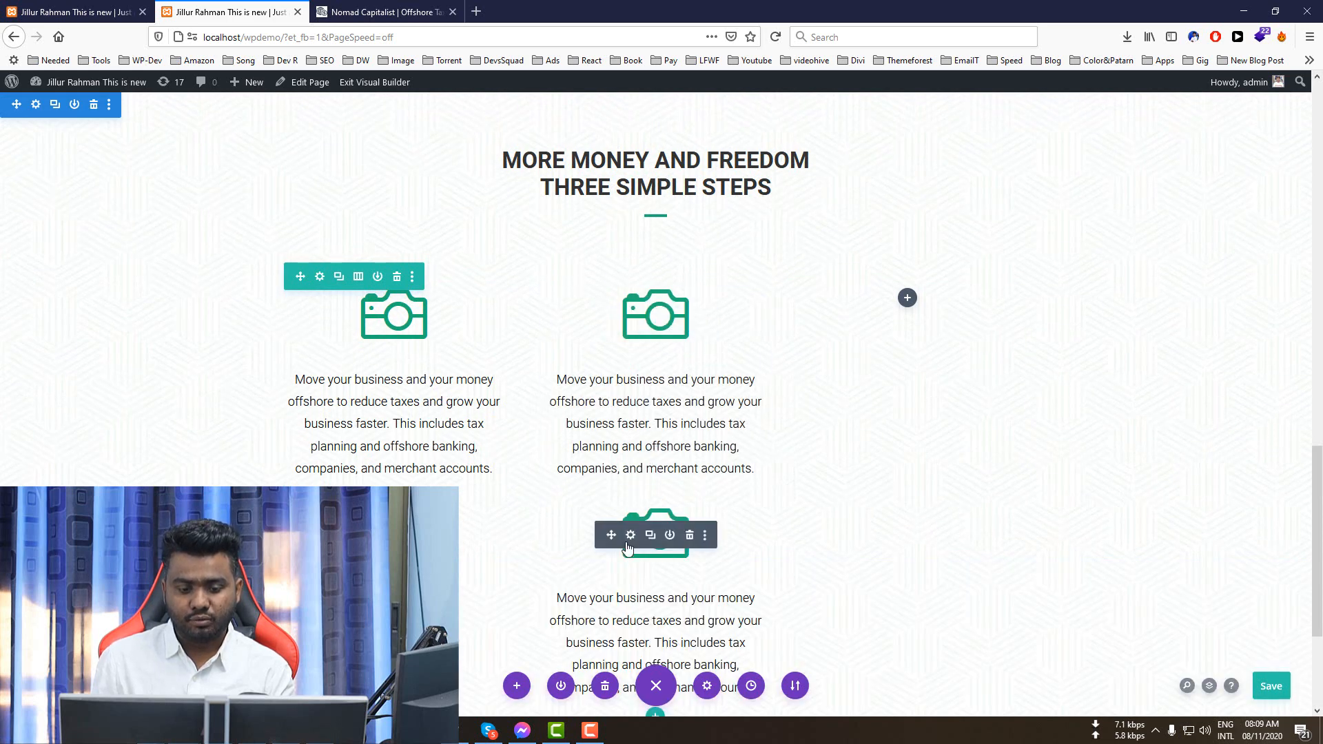
drag(907, 375, 919, 298)
scroll(743, 397, up, 3)
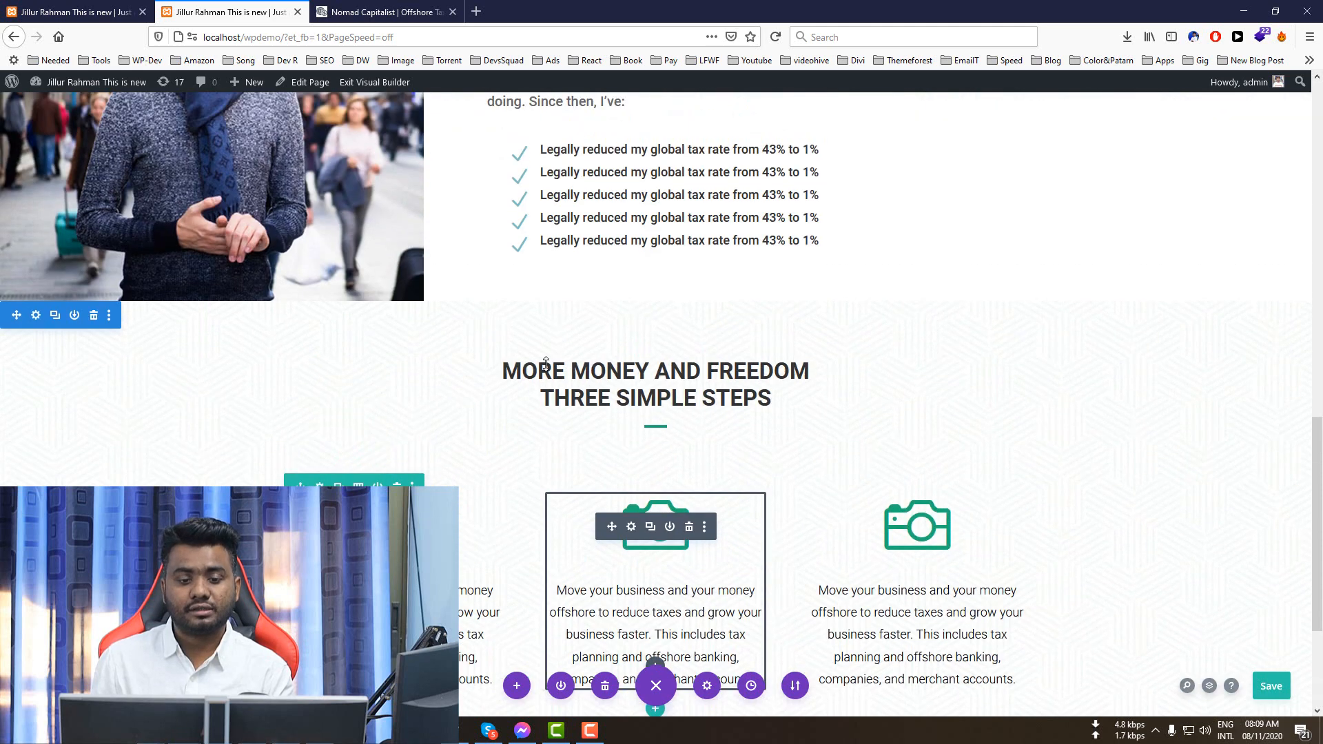
- Compare the three blurbs with the reference page's Three Simple Steps section and save the page
scroll(543, 365, down, 2)
click(382, 11)
scroll(313, 119, down, 3)
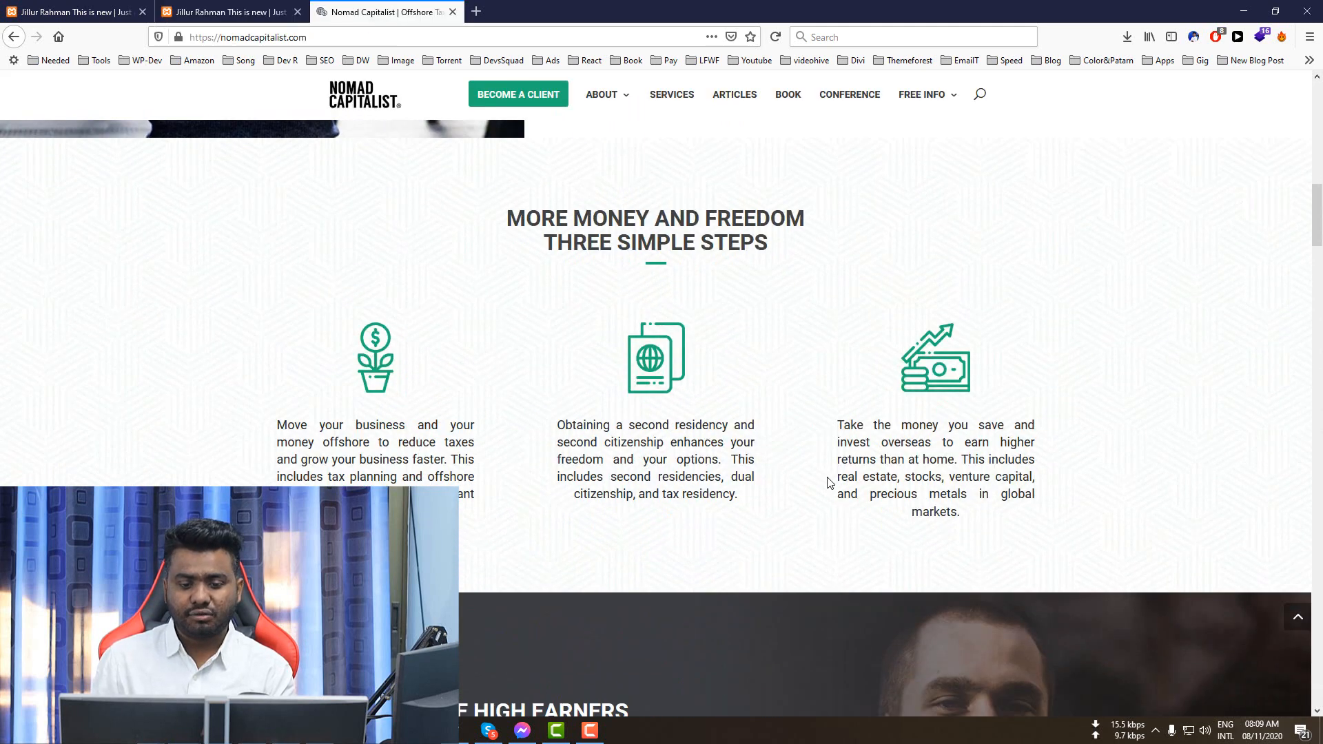
click(253, 14)
scroll(833, 546, down, 1)
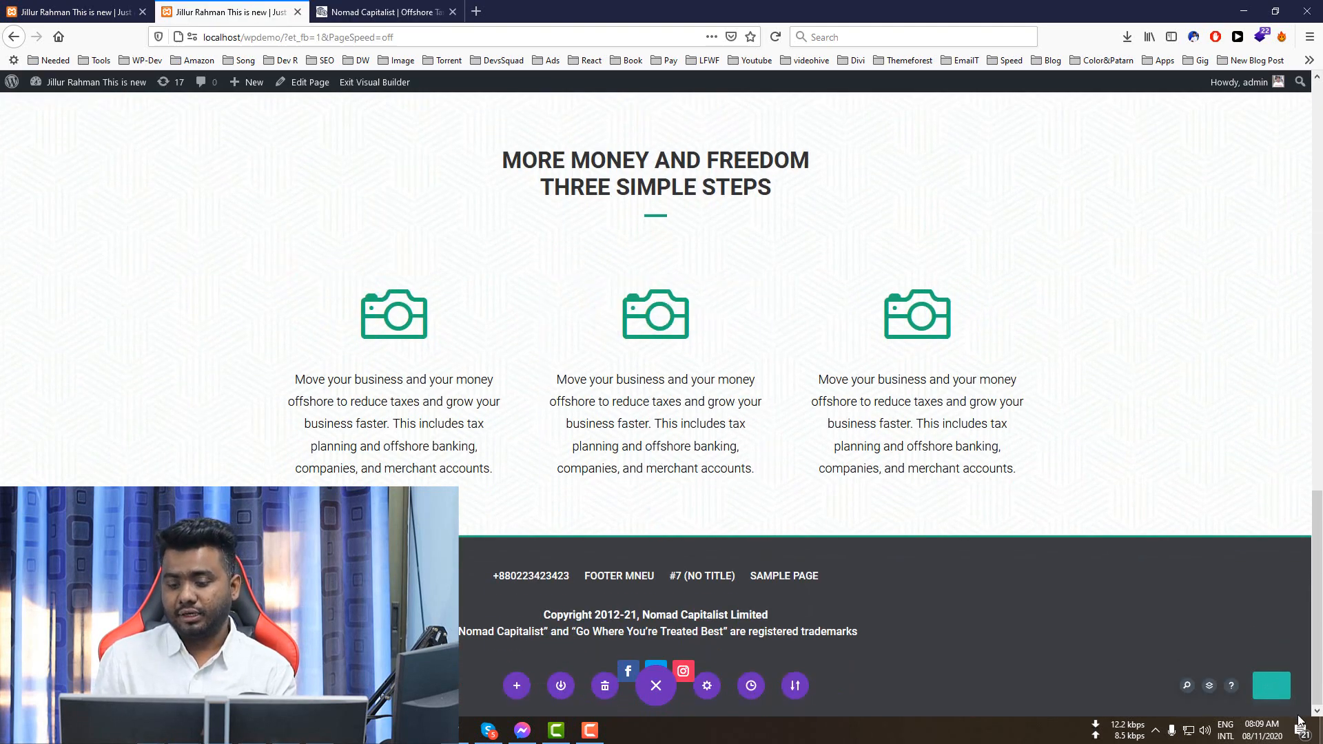
key(ctrl+s)
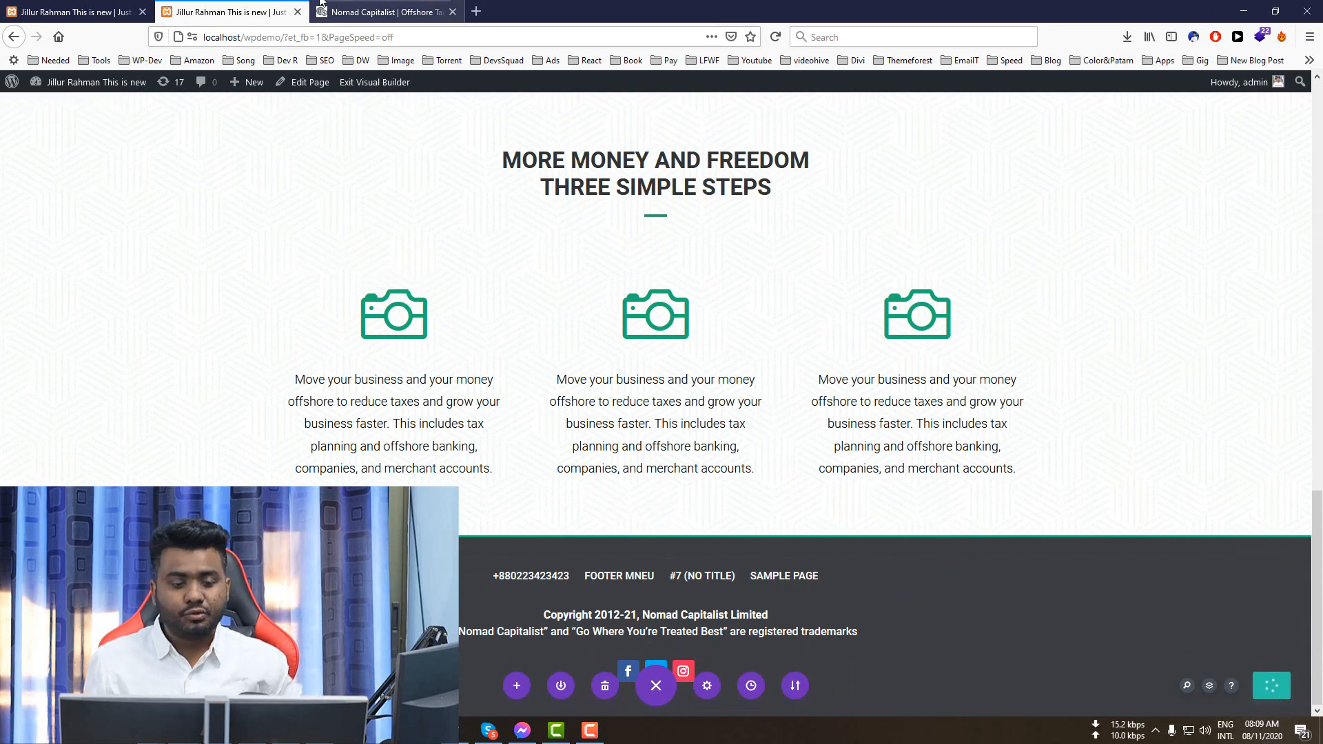
- View the background image of the reference page's Who We Help section on its own, and close it again
click(378, 5)
scroll(762, 290, down, 4)
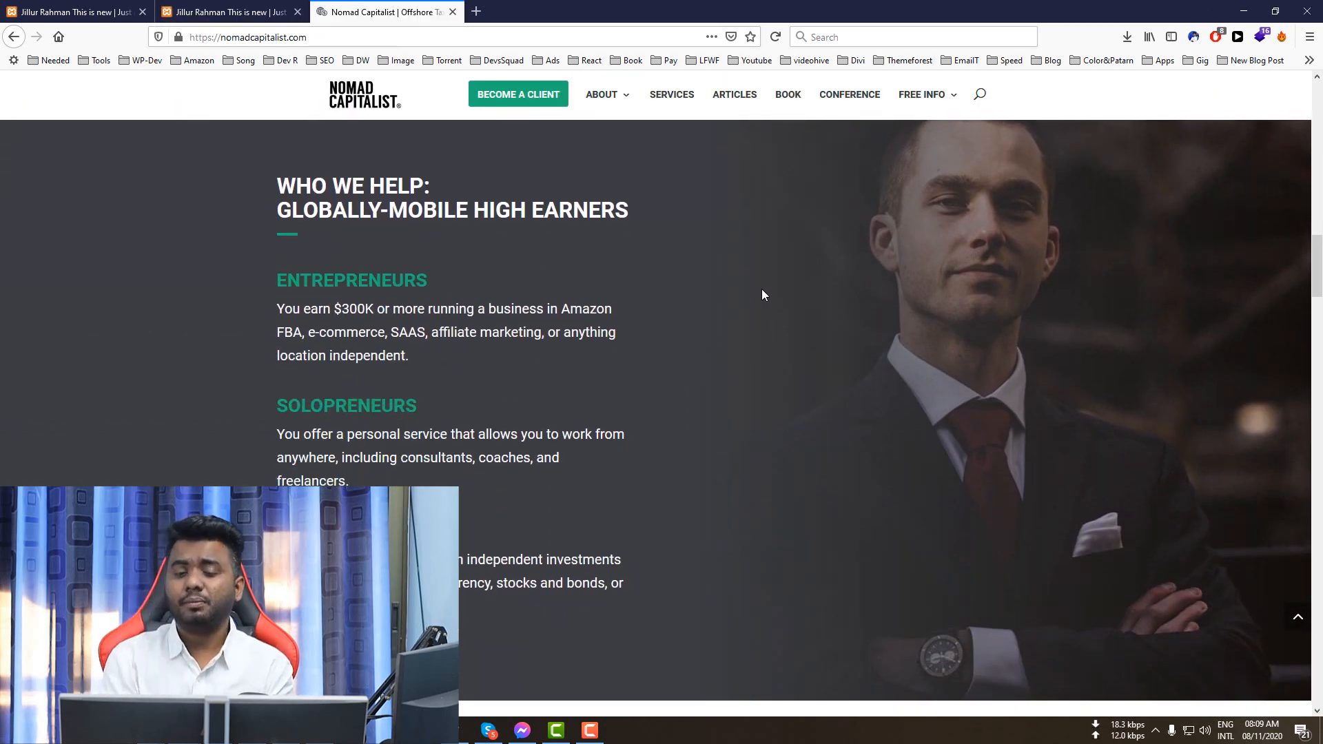
right_click(963, 246)
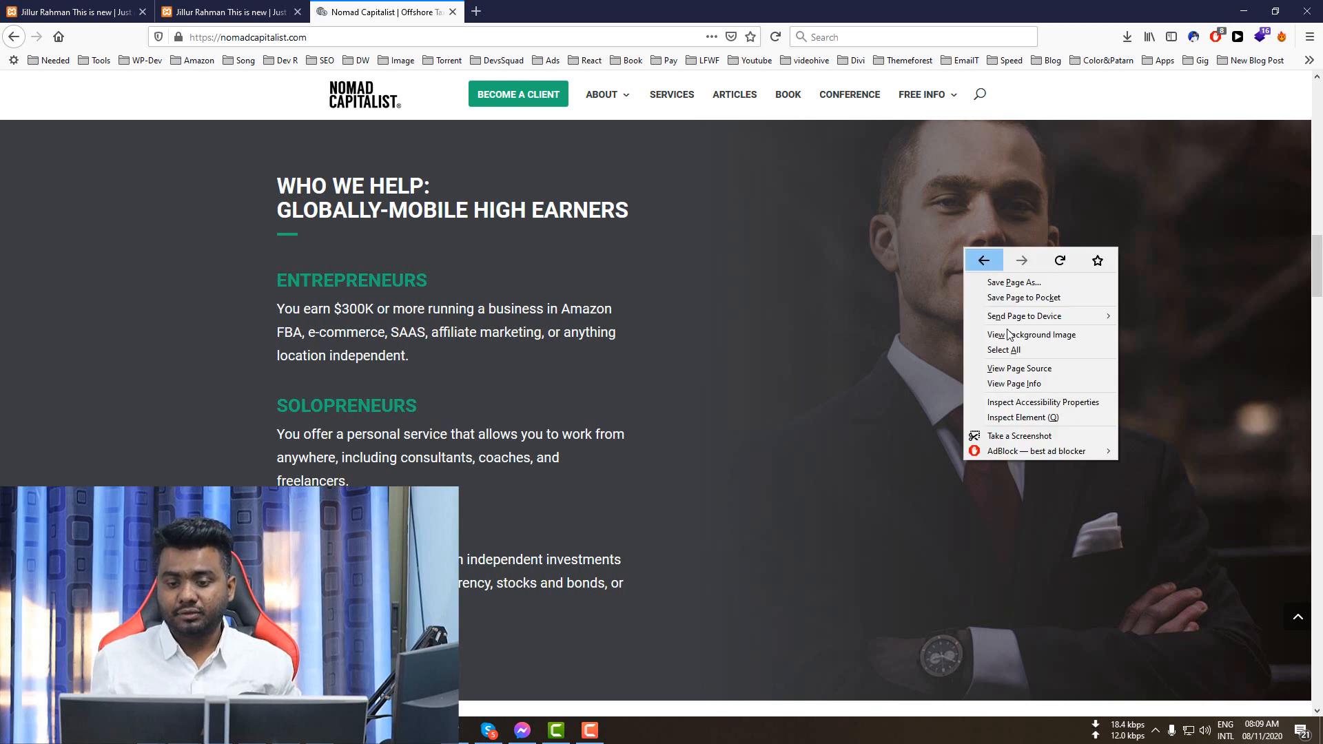
click(1012, 337)
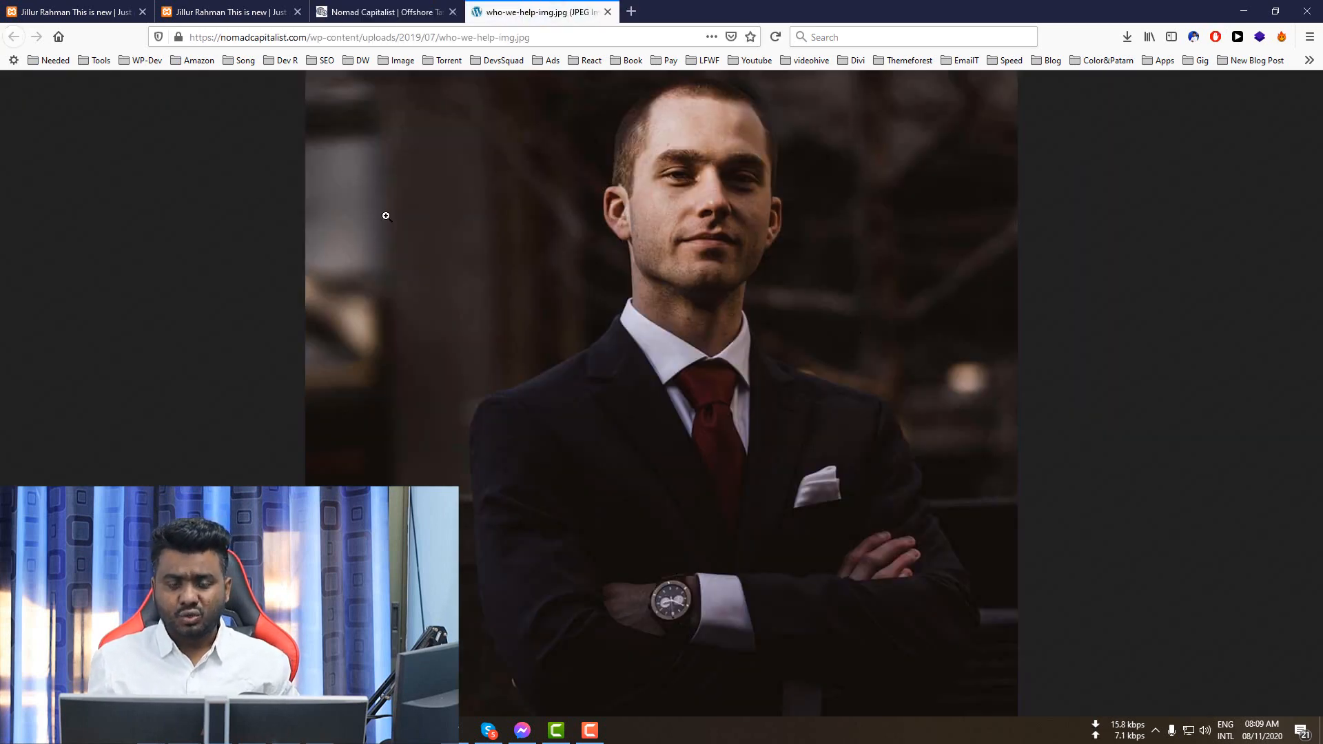
key(ctrl+w)
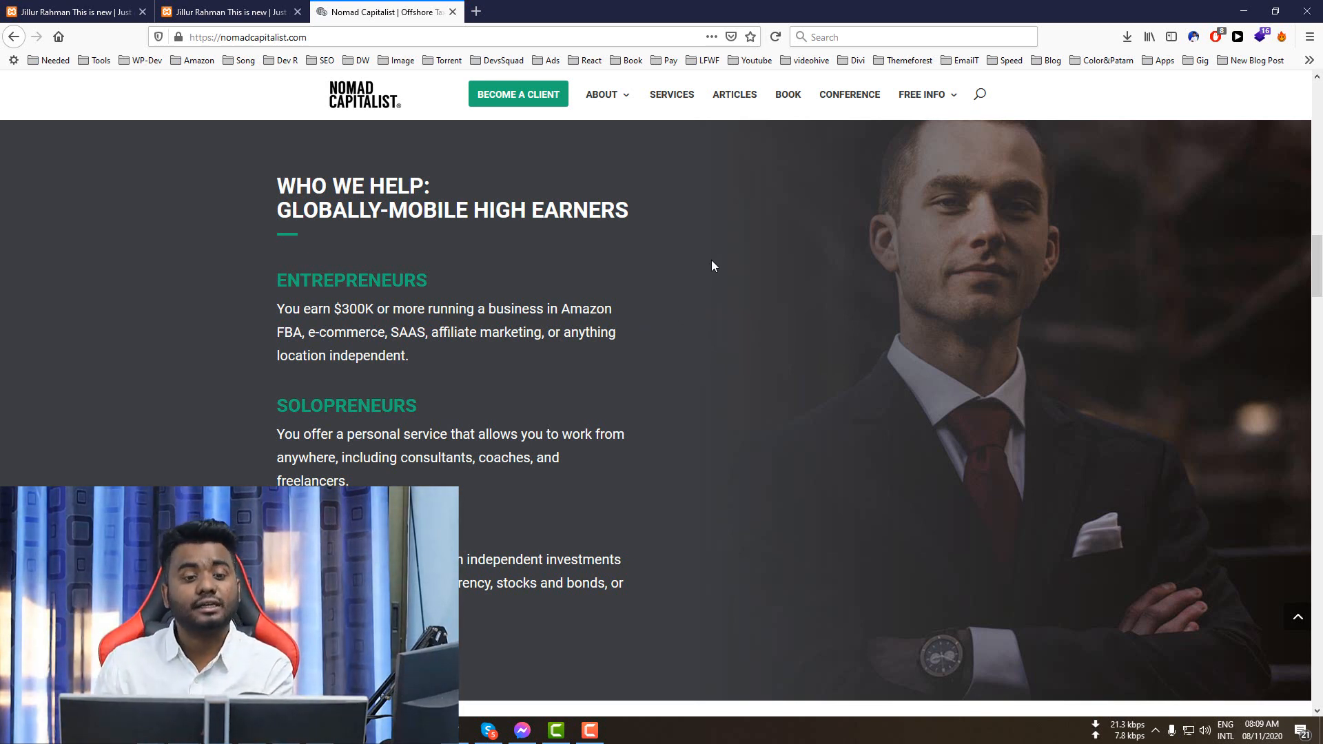
- Examine the text and layout of the reference page's Who We Help section against the page being built
scroll(712, 259, down, 1)
scroll(352, 300, up, 2)
drag(290, 233, 506, 612)
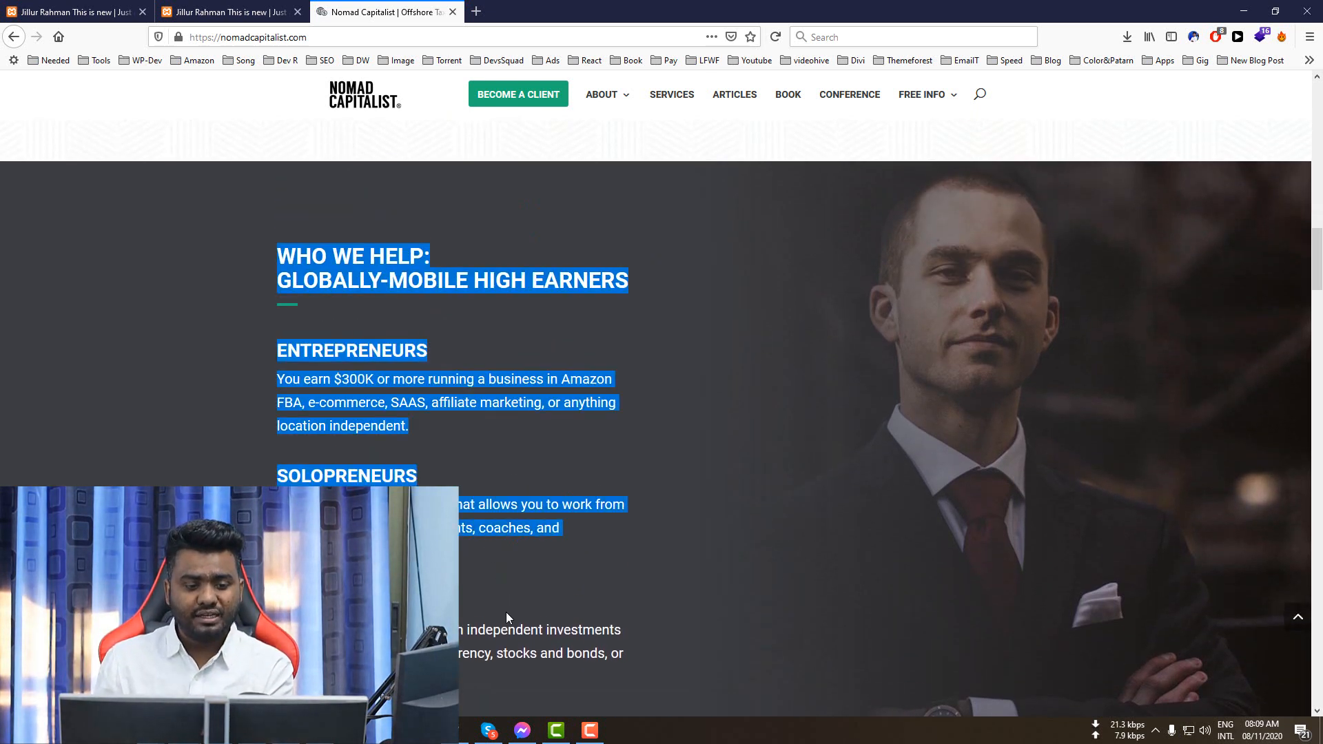
scroll(649, 514, down, 2)
click(720, 429)
click(232, 9)
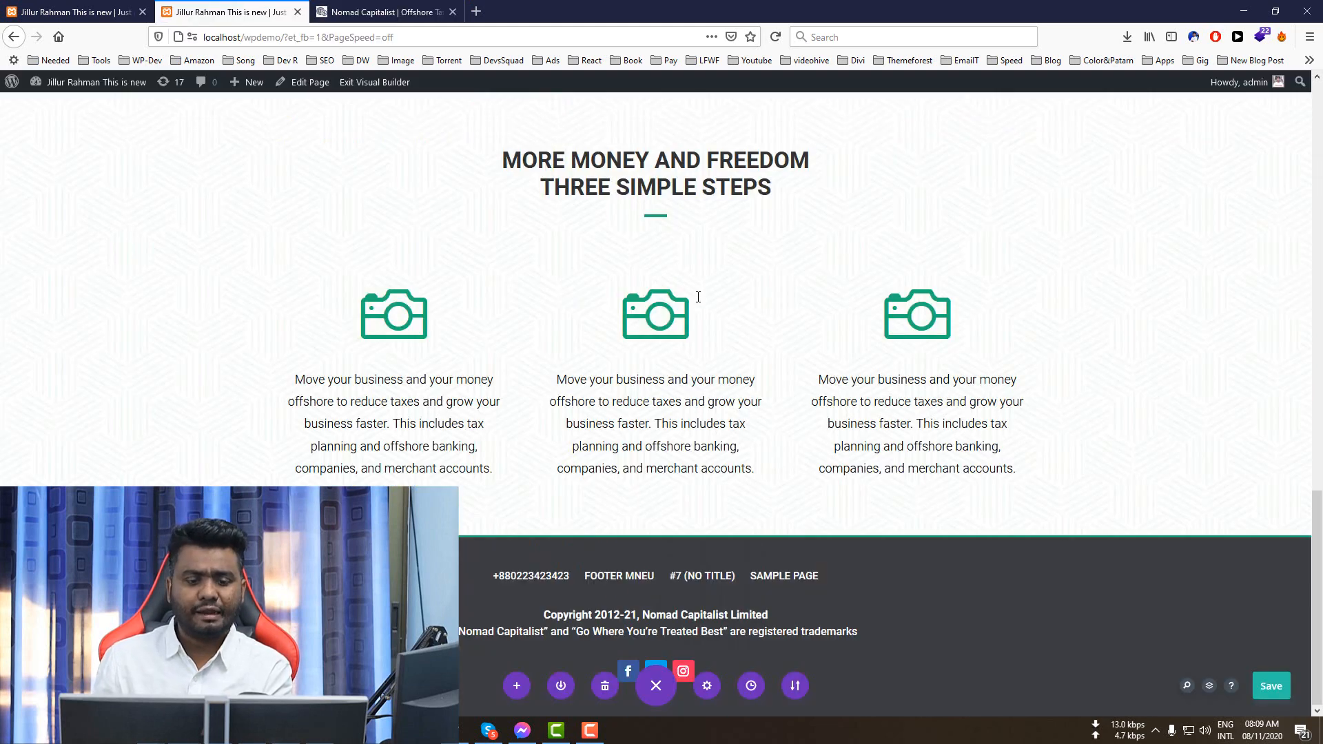
scroll(673, 443, up, 4)
scroll(669, 441, down, 2)
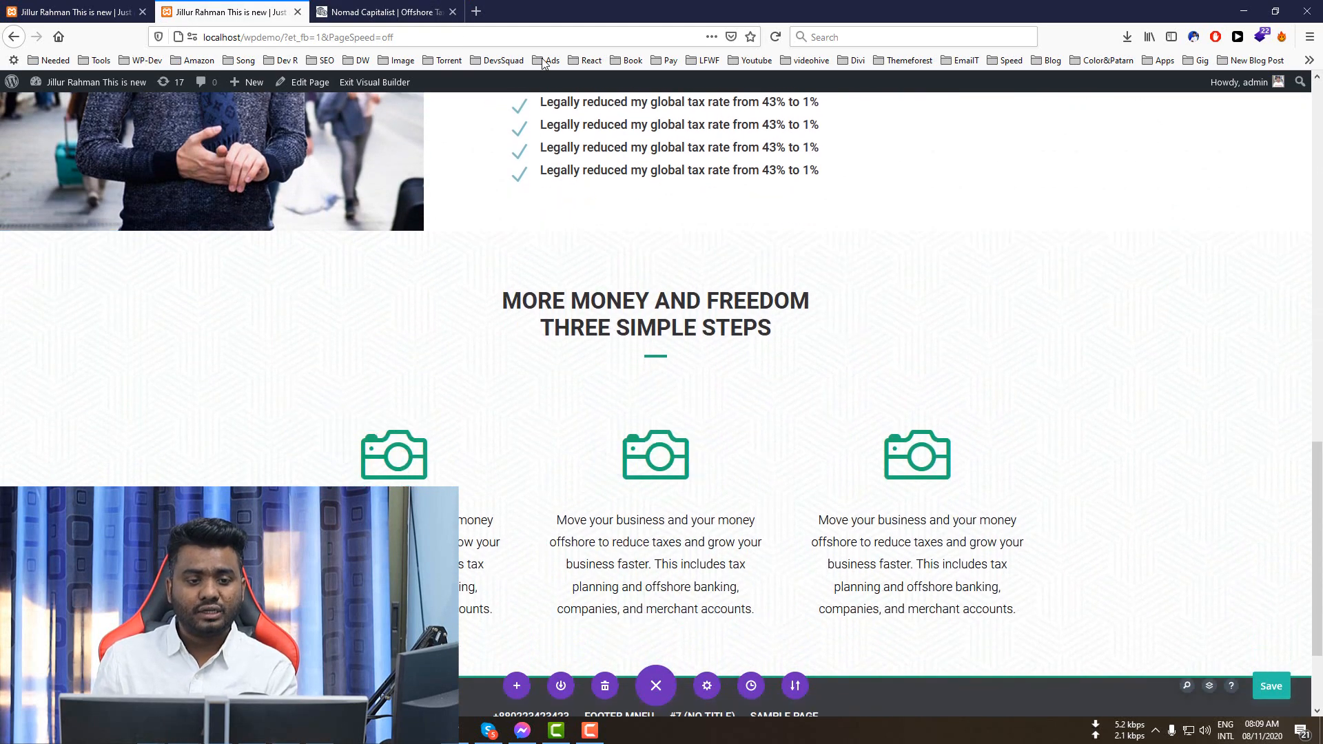
click(386, 11)
scroll(623, 317, up, 2)
scroll(620, 276, down, 1)
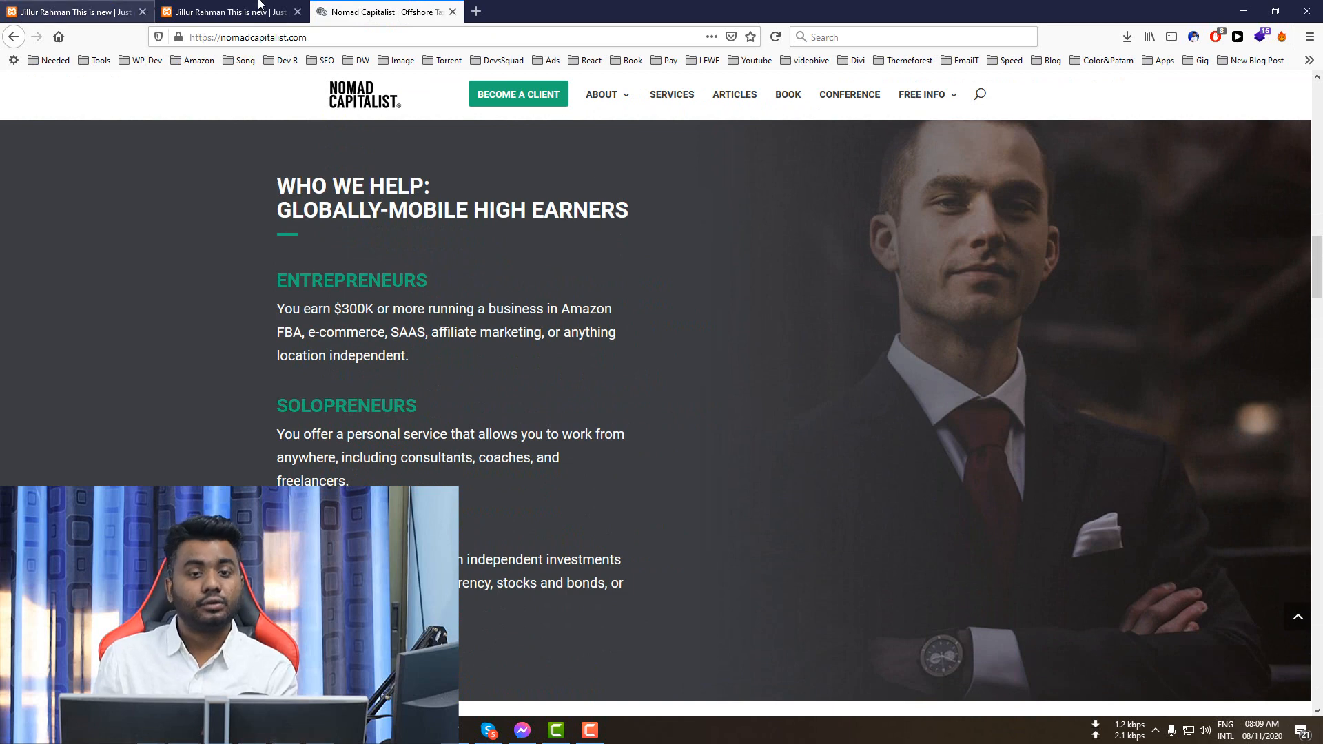
scroll(738, 228, up, 2)
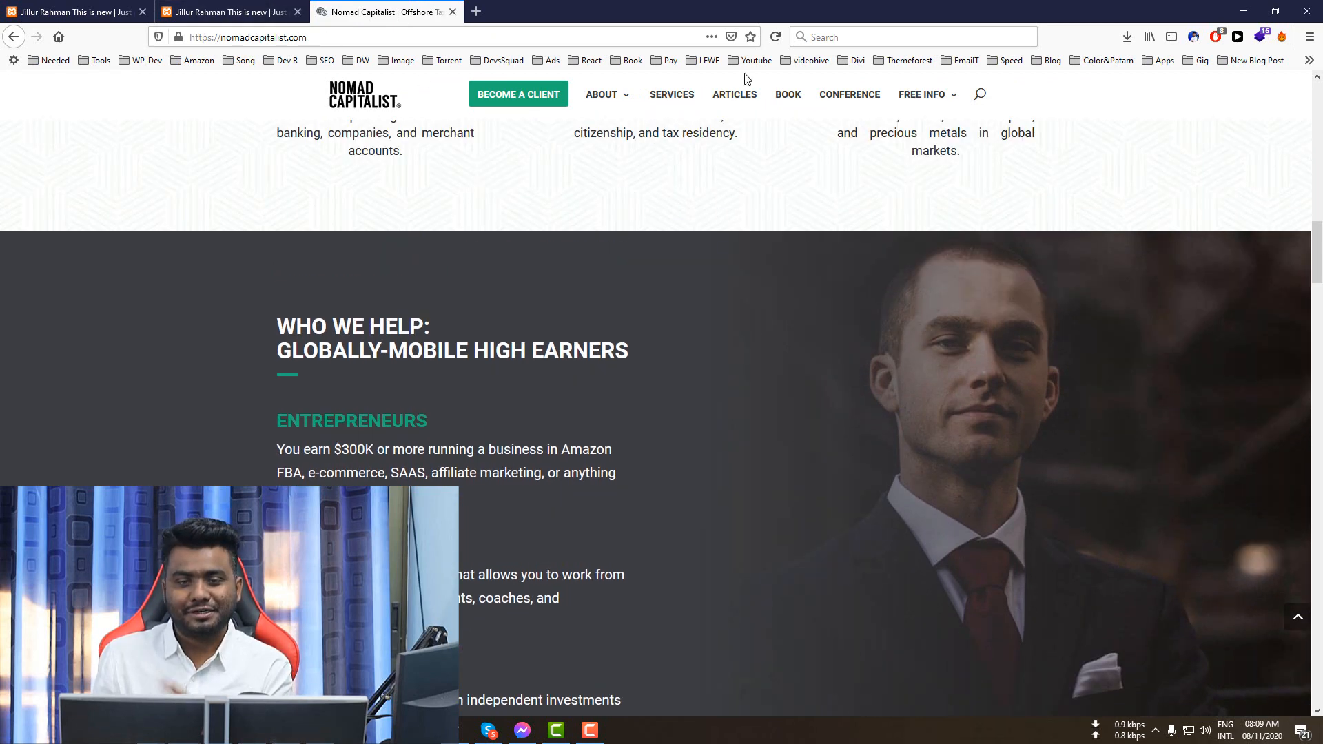
- Insert a regular section with a one-column row below the Three Simple Steps section and dismiss the module picker
click(290, 7)
scroll(836, 407, down, 4)
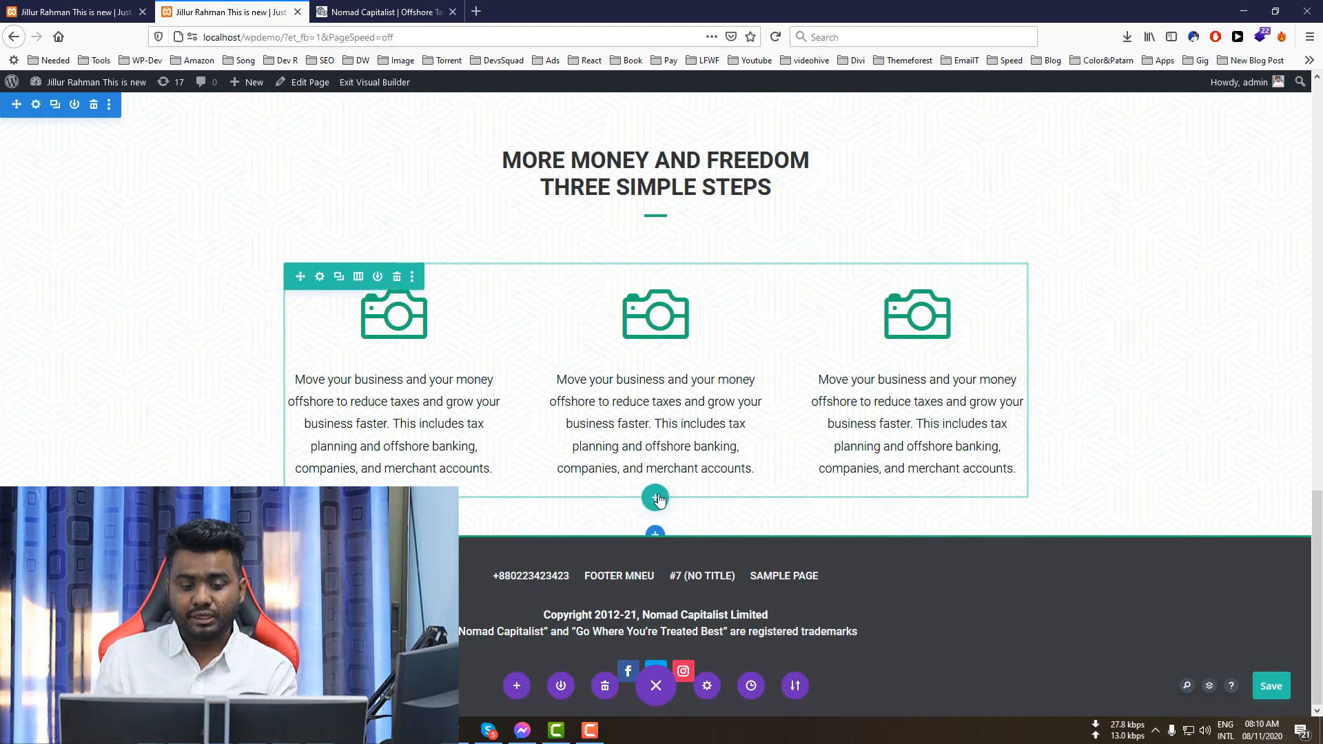
click(657, 534)
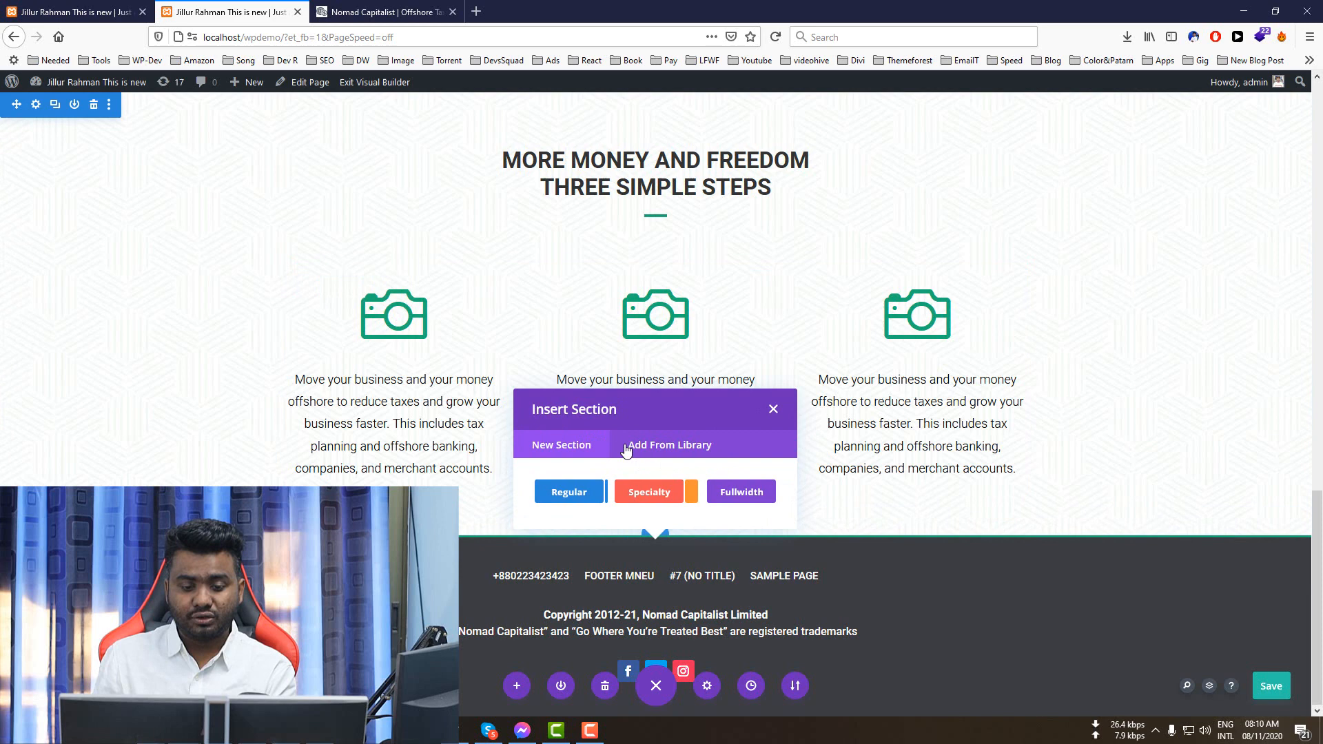
click(581, 489)
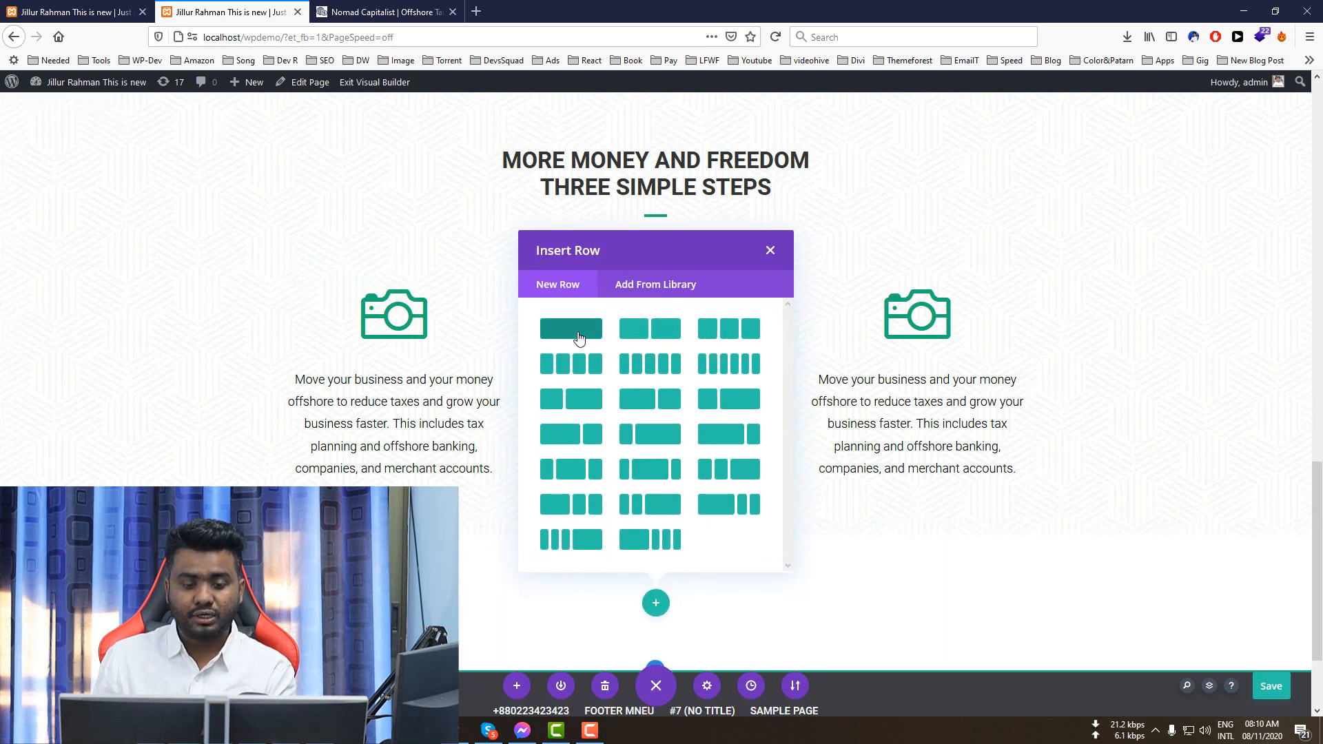
click(570, 329)
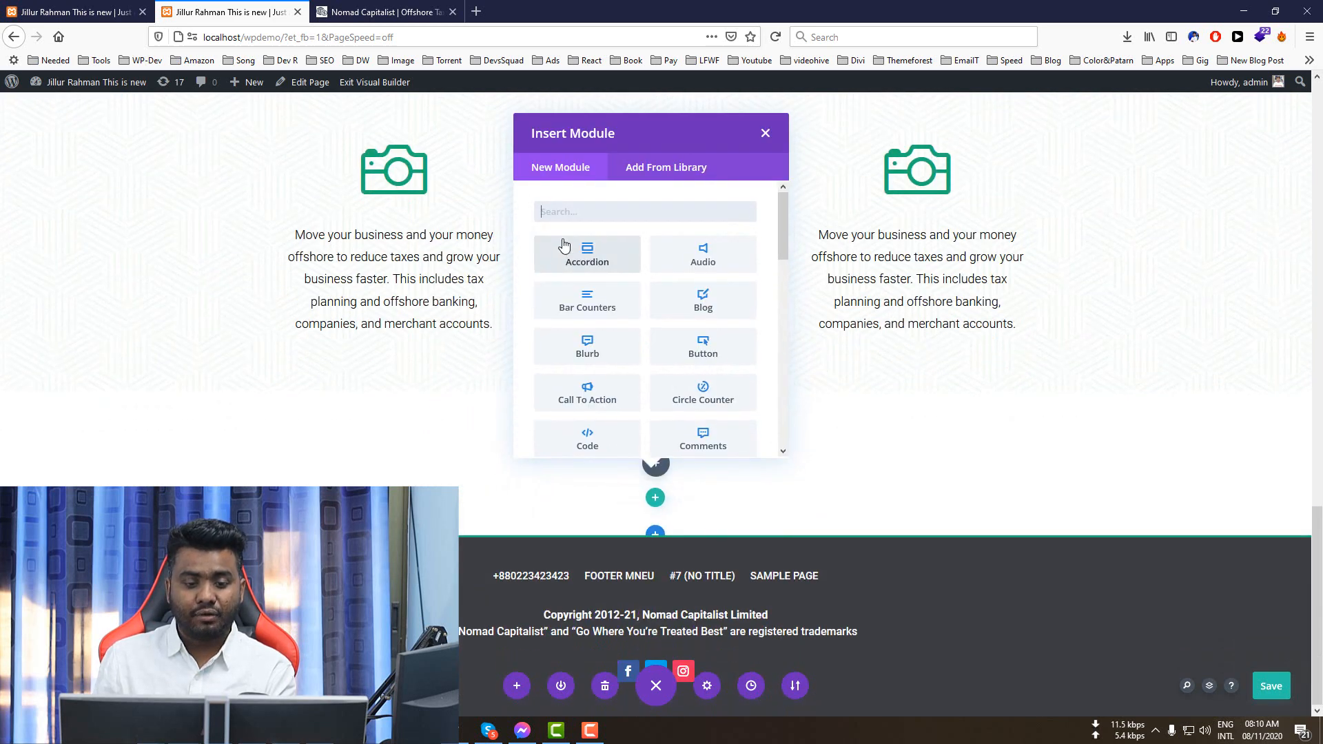
click(383, 12)
click(202, 7)
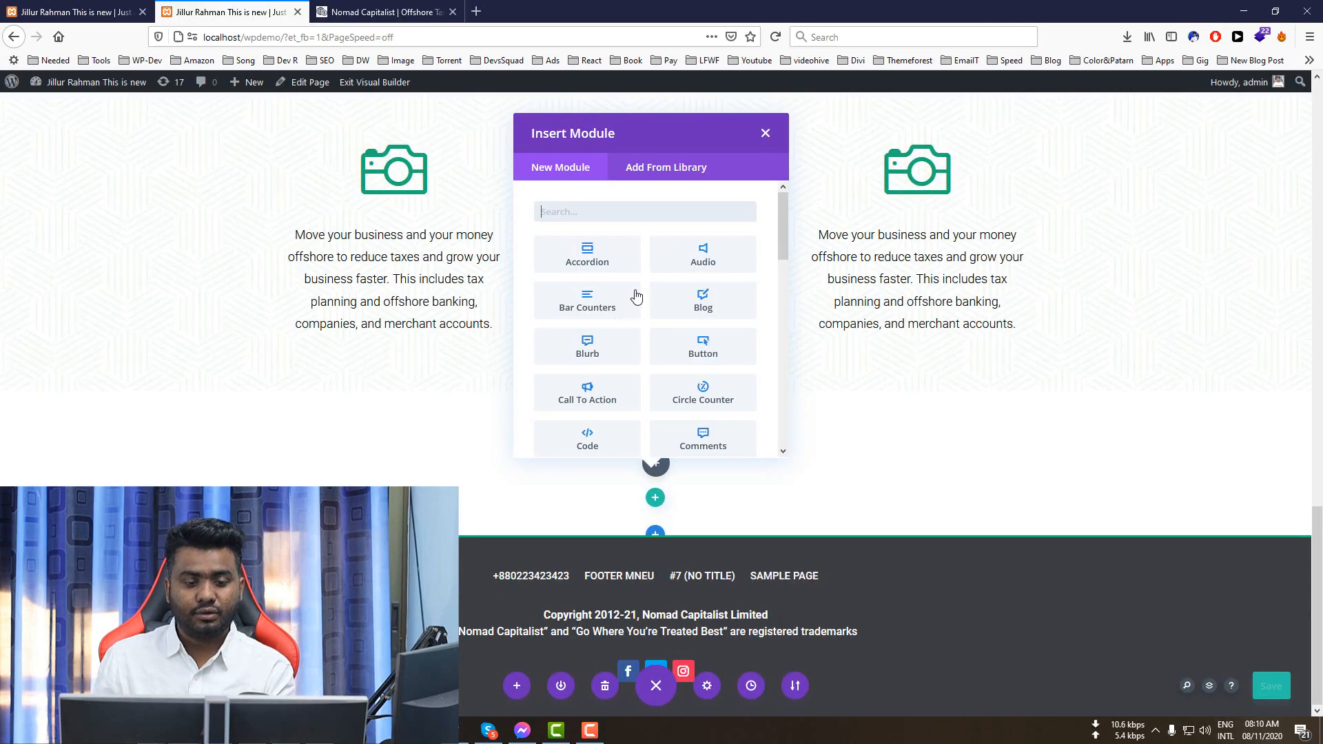
click(767, 133)
- Duplicate the "MORE MONEY AND FREEDOM THREE SIMPLE STEPS" heading module and place the copy in the new section's row
scroll(745, 165, up, 3)
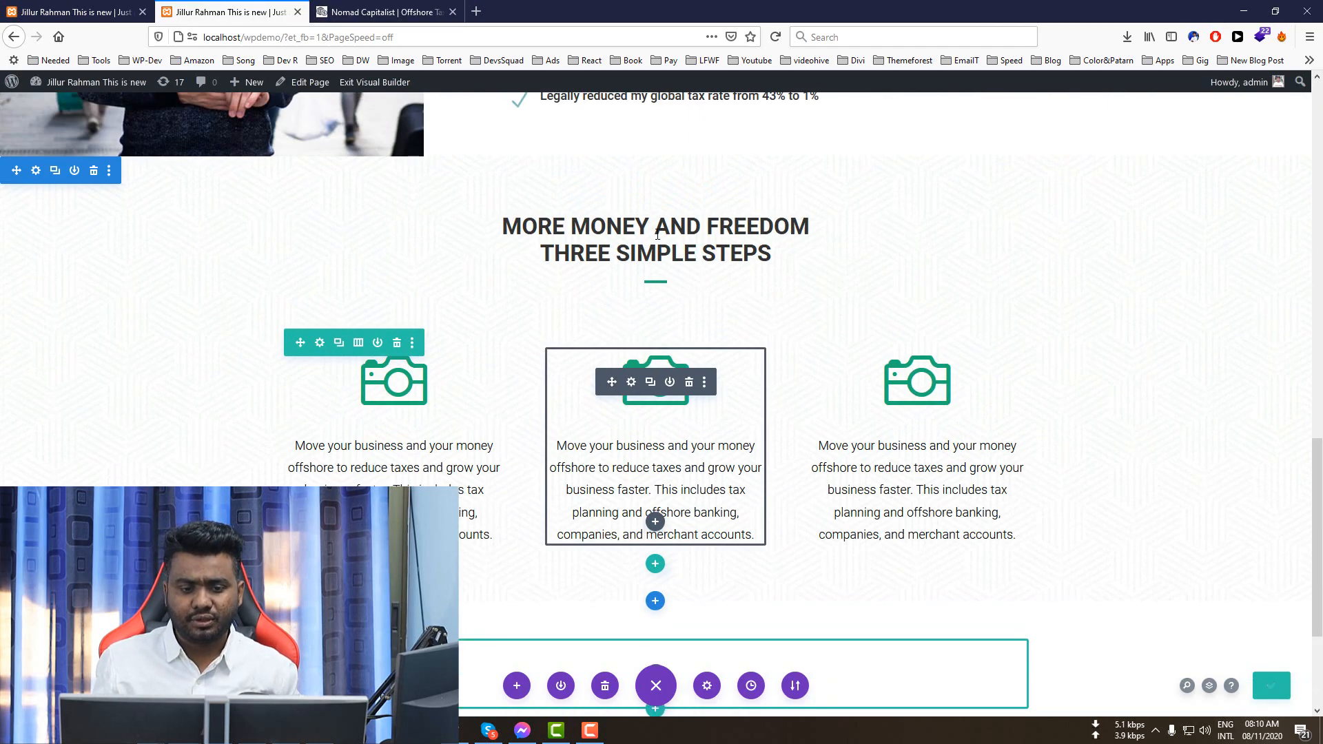
click(650, 220)
scroll(620, 193, down, 2)
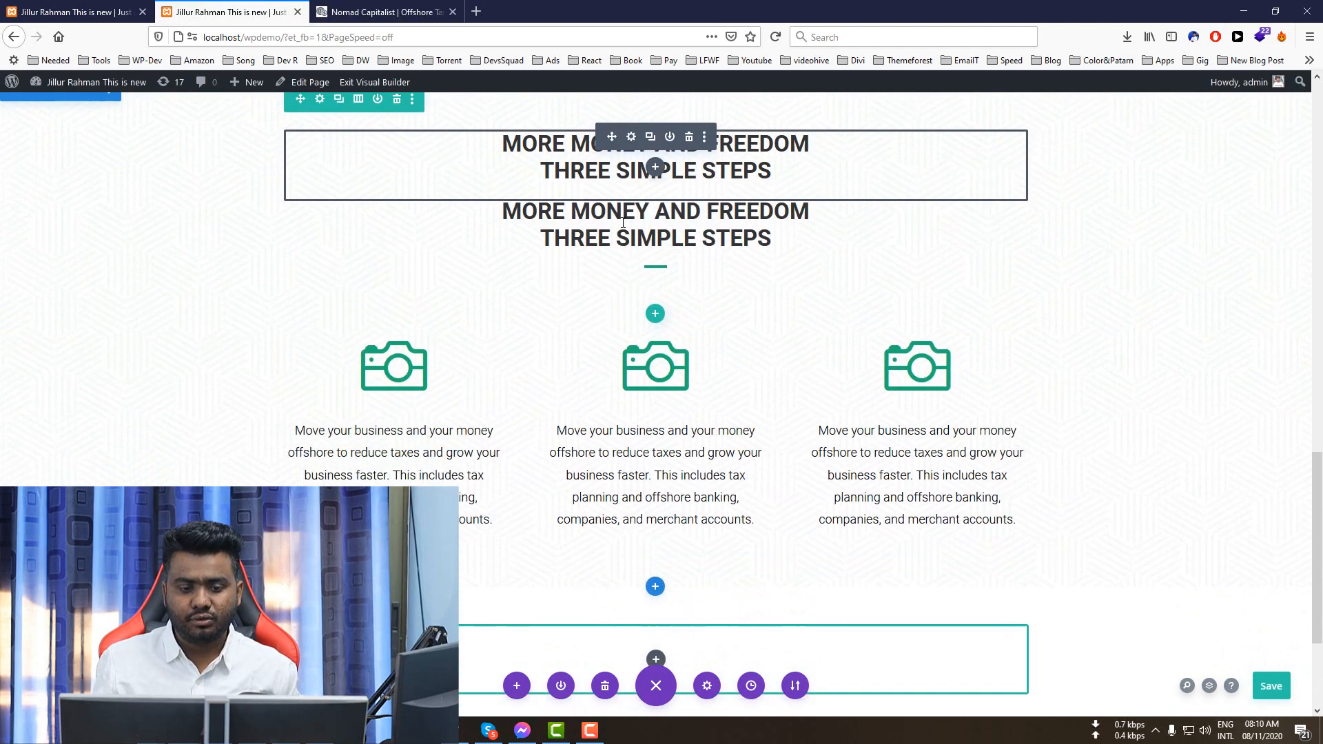
scroll(650, 420, down, 2)
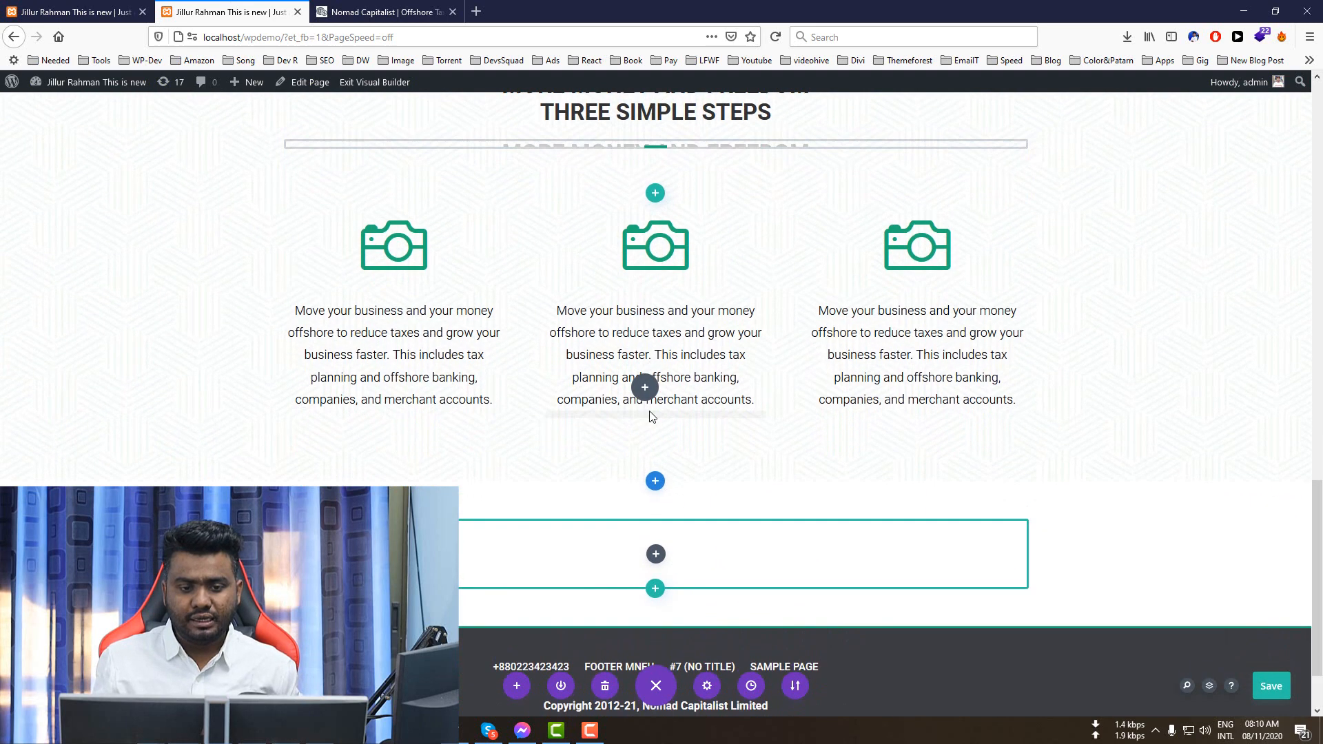
scroll(537, 482, down, 1)
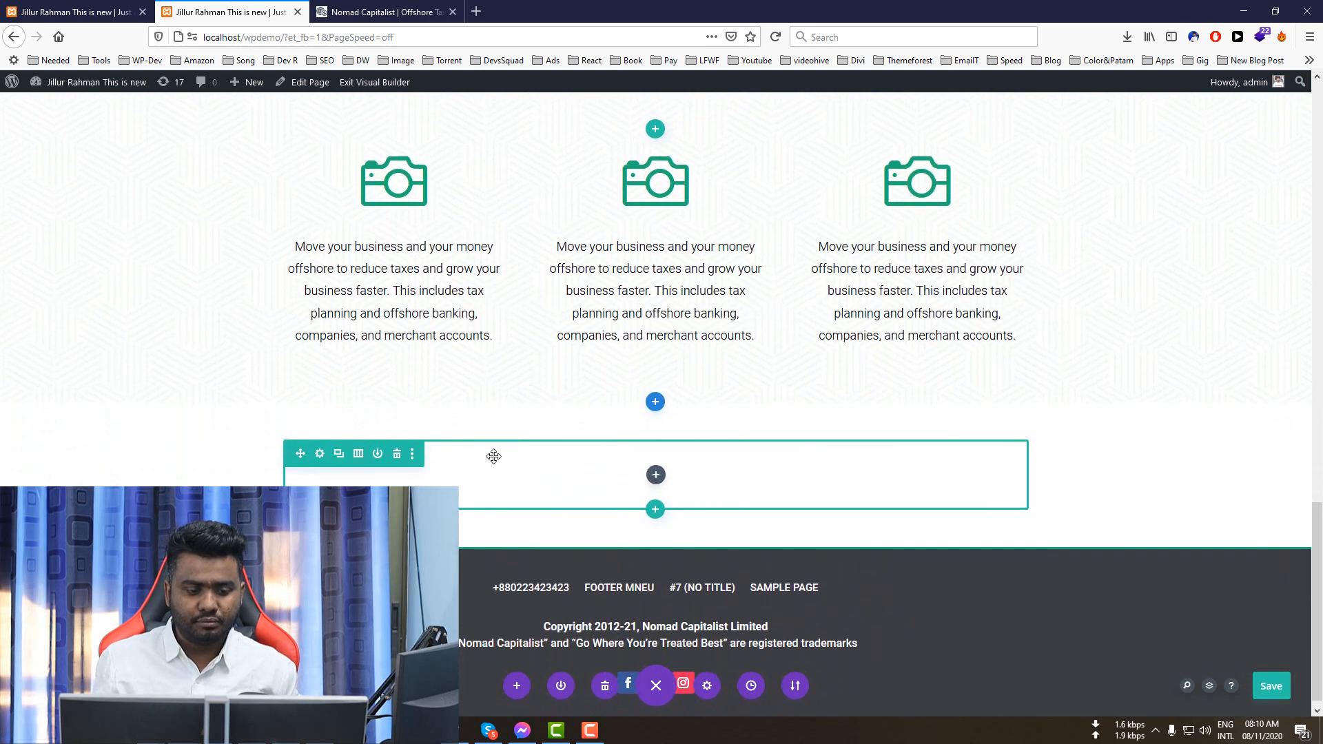
key(ctrl+v)
scroll(731, 538, down, 1)
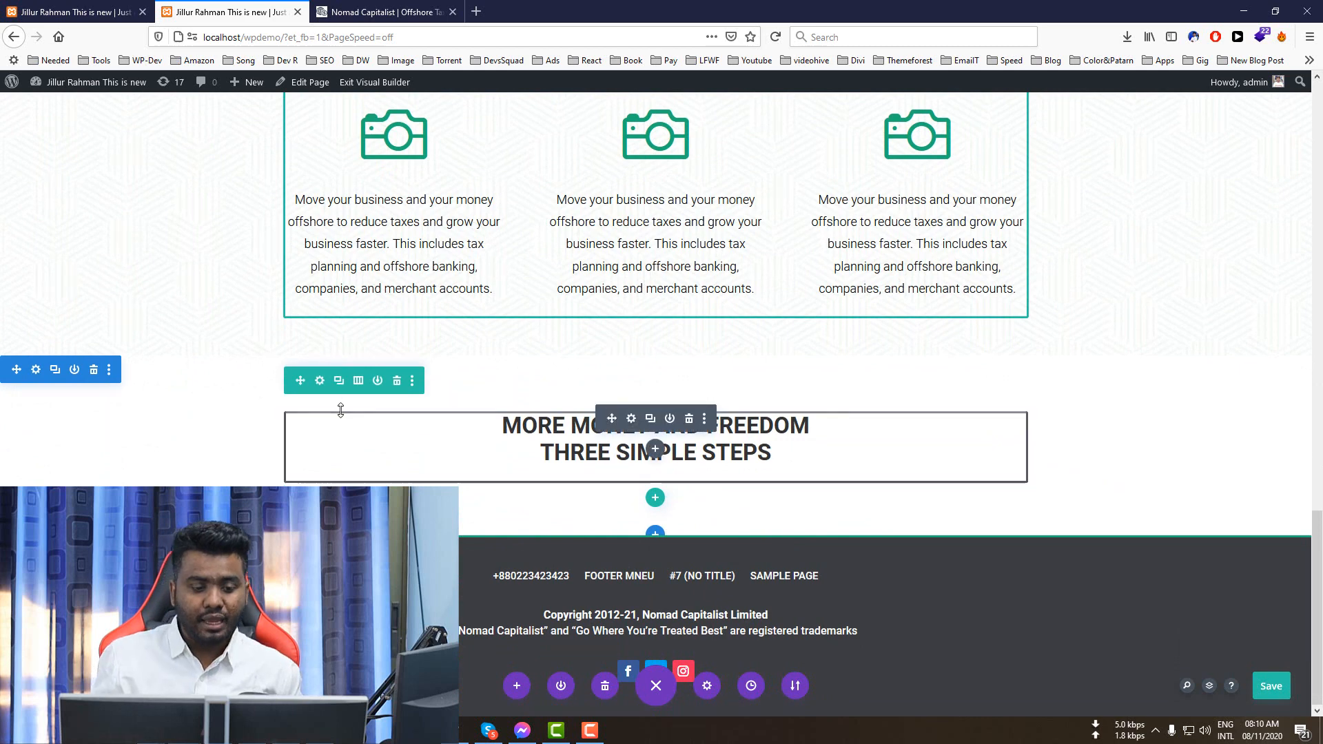
- Left-align the Heading 2 text of the copied "MORE MONEY AND FREEDOM THREE SIMPLE STEPS" module in the new section and save it
click(394, 7)
click(227, 12)
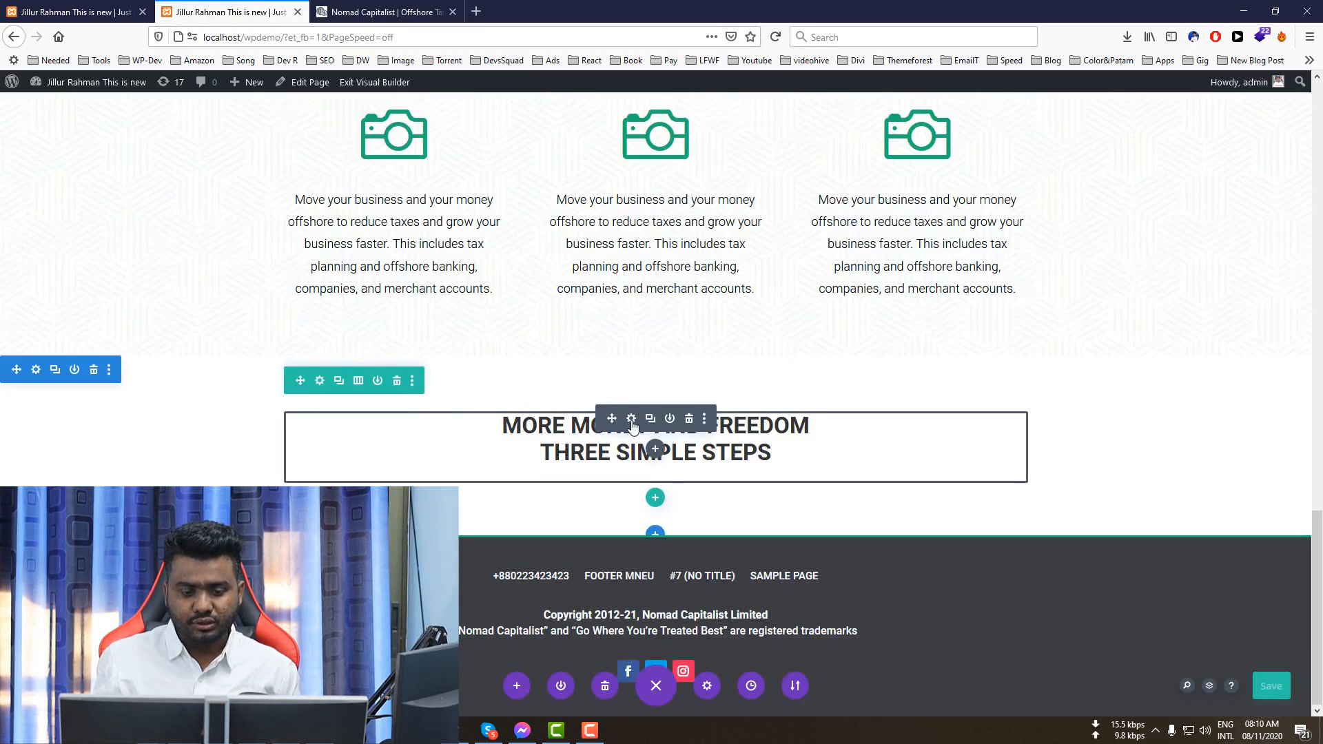
click(631, 421)
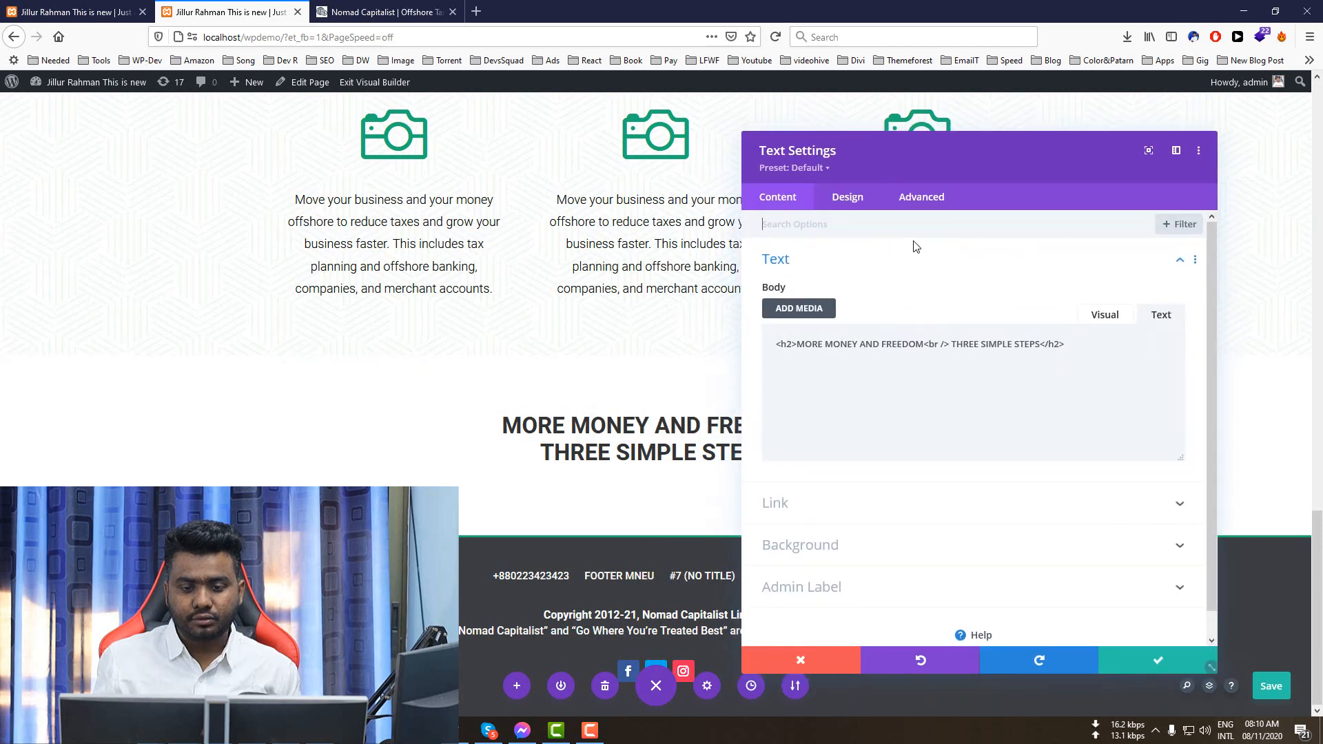
click(855, 200)
click(801, 298)
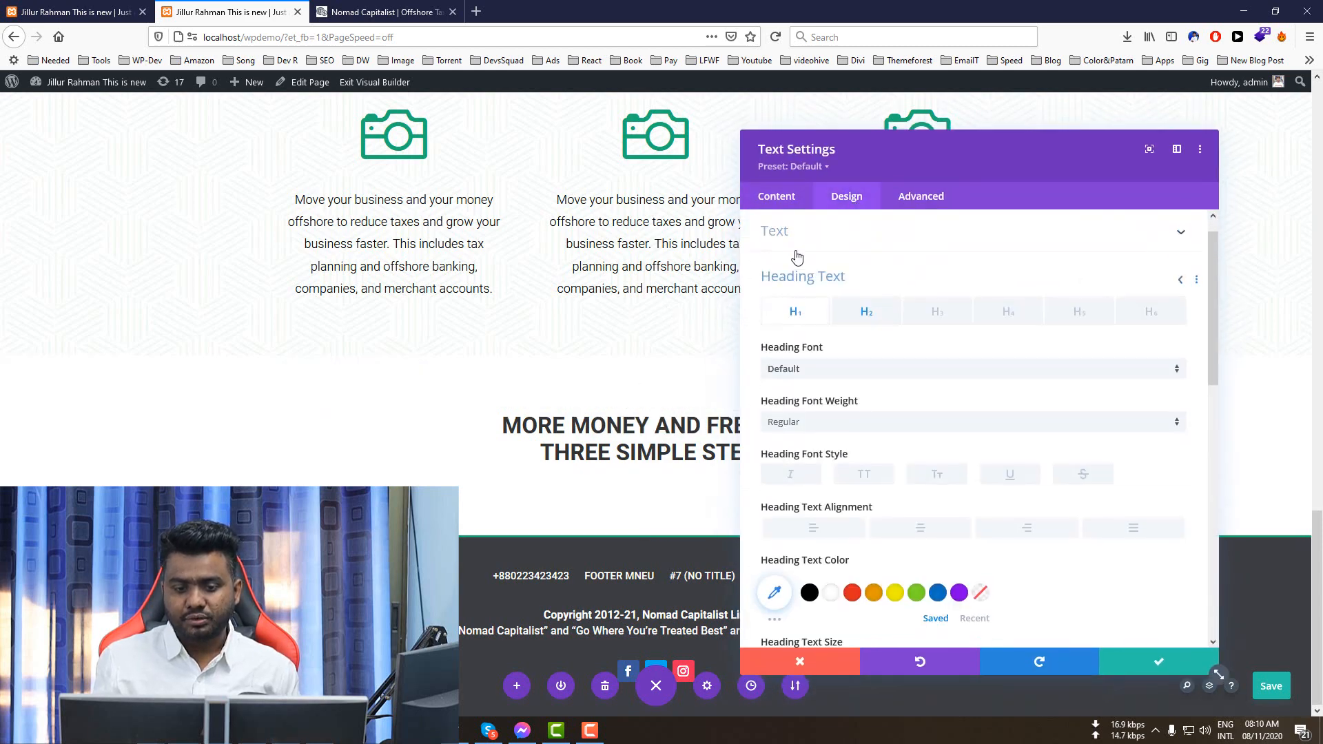
scroll(799, 262, down, 1)
scroll(827, 276, up, 1)
scroll(896, 413, down, 4)
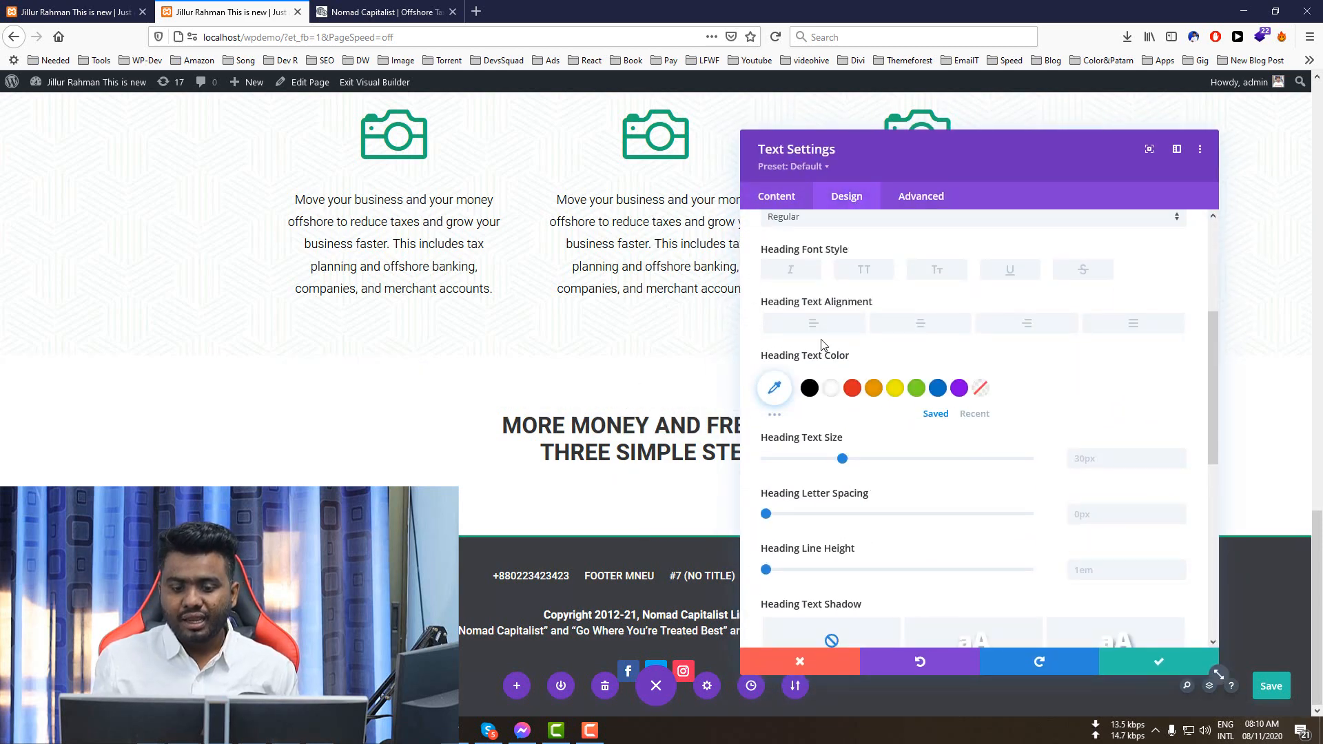
scroll(854, 338, up, 3)
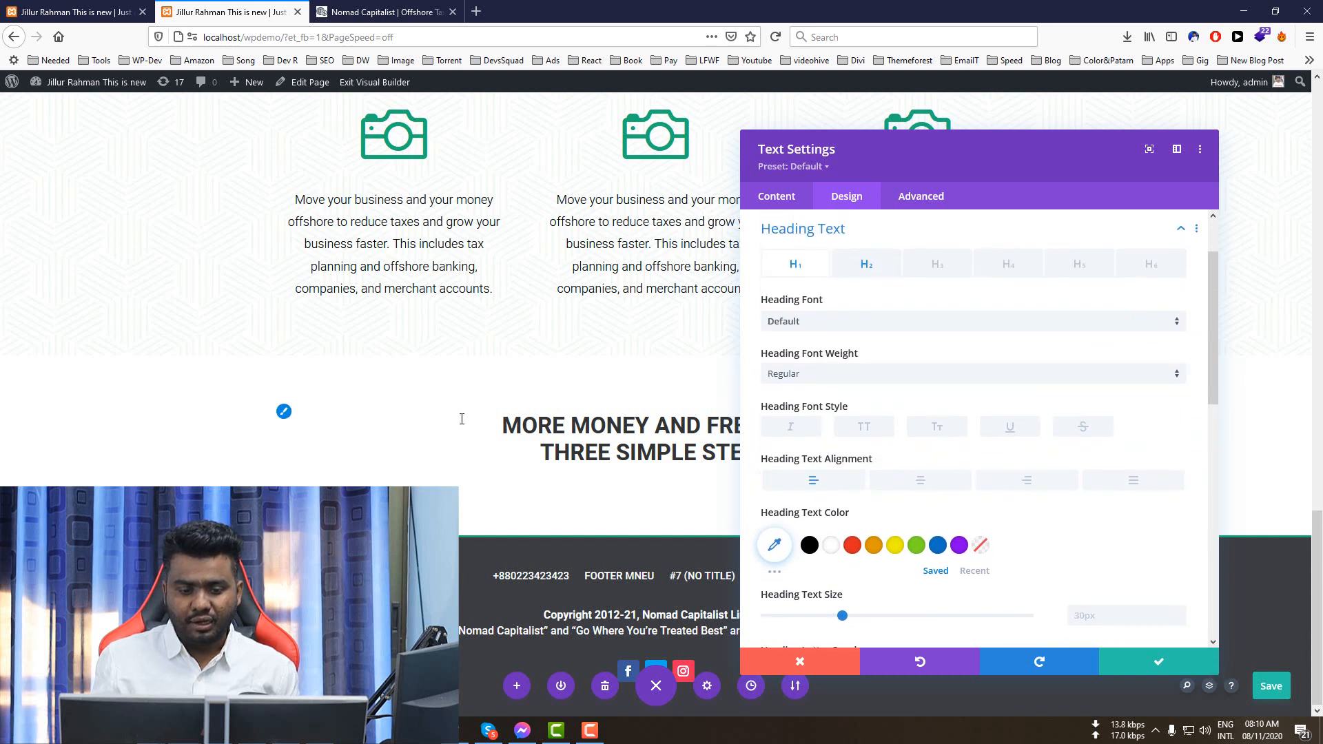
click(866, 264)
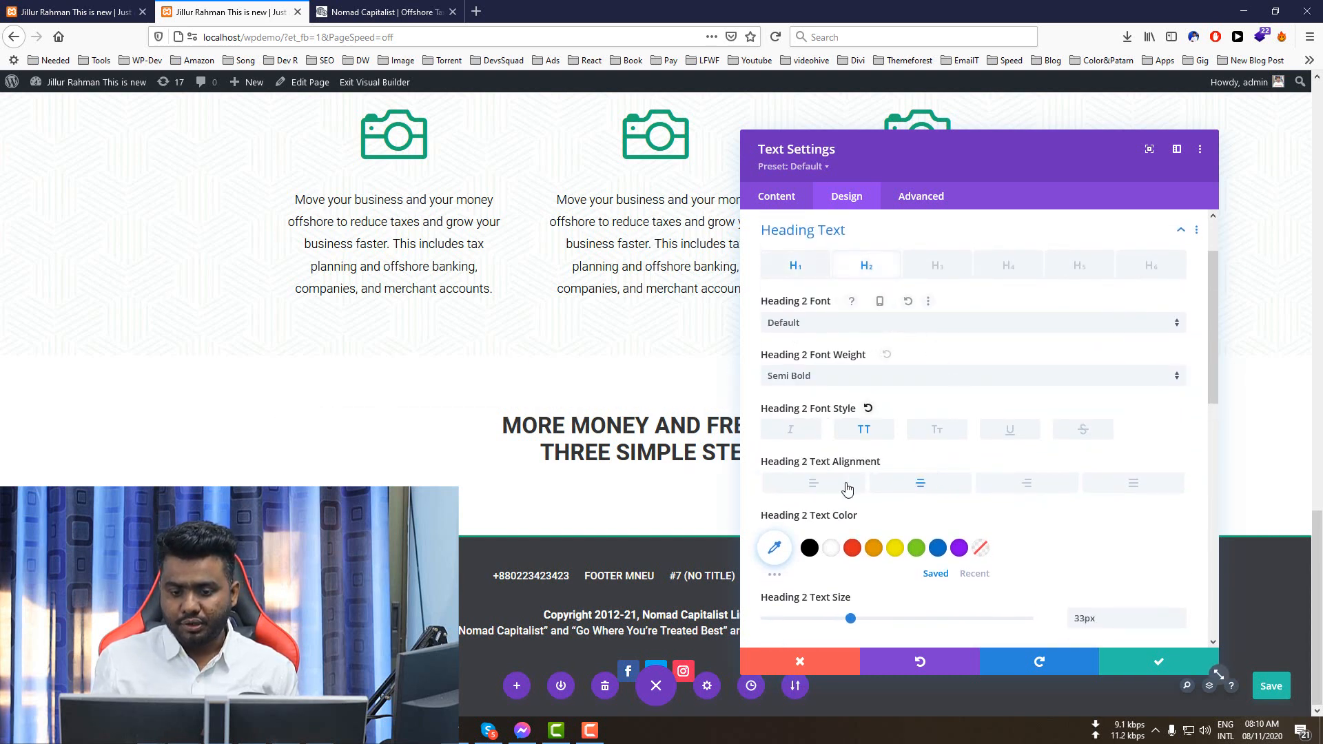
click(812, 488)
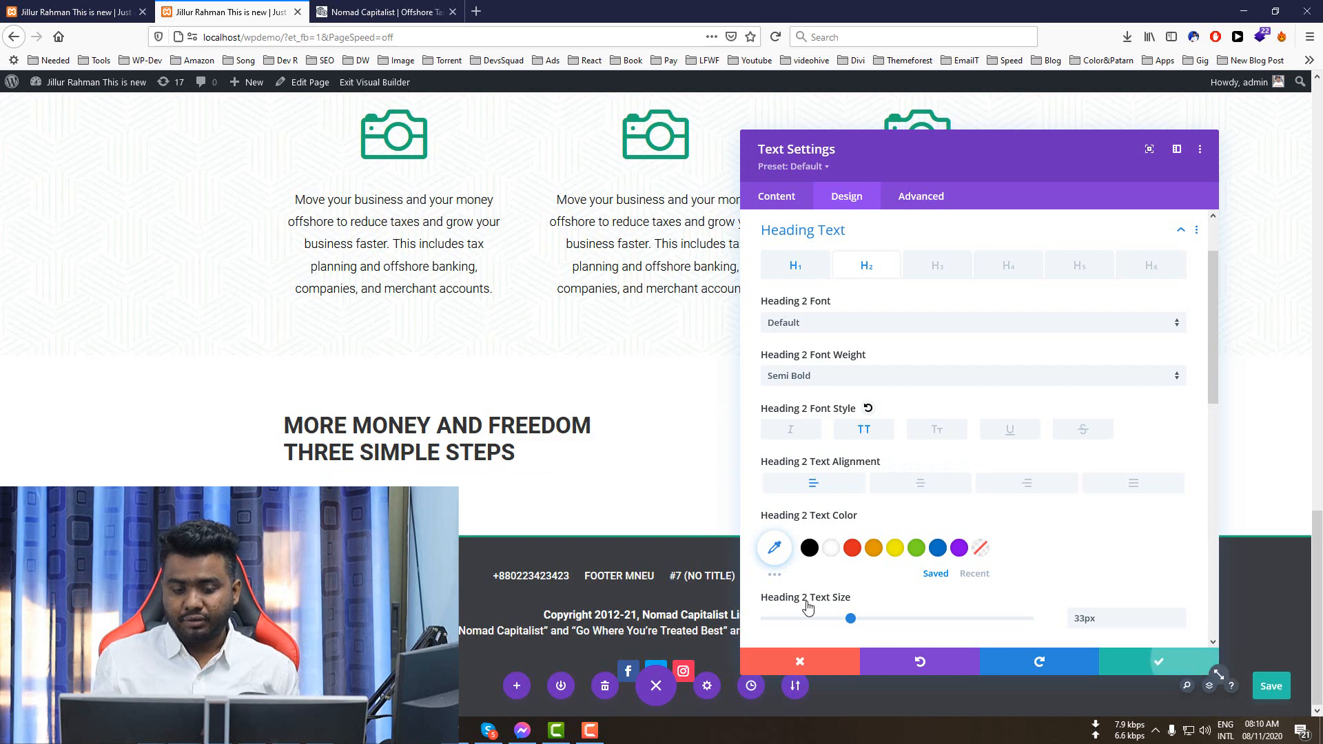
click(1203, 665)
- Duplicate the green divider of the Three Simple Steps section and move the copy below the left-aligned heading in the new section
scroll(524, 290, up, 4)
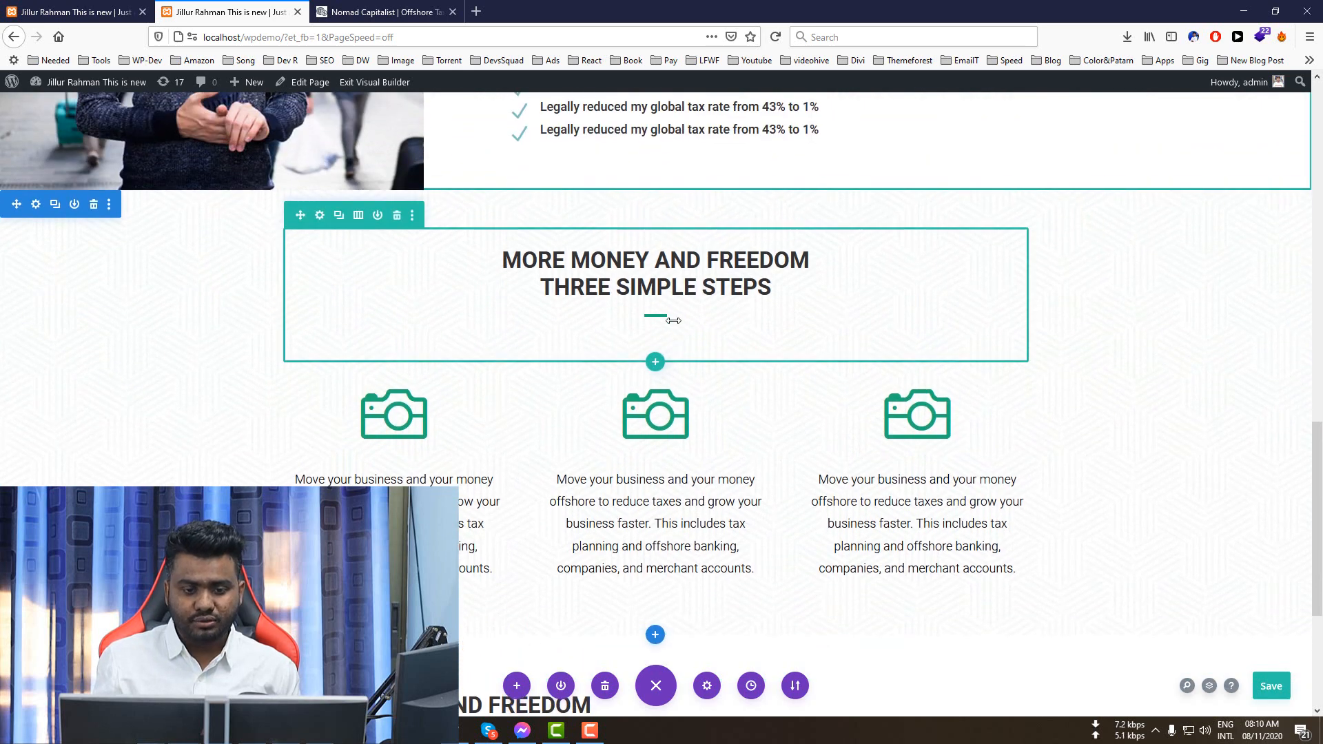
right_click(655, 316)
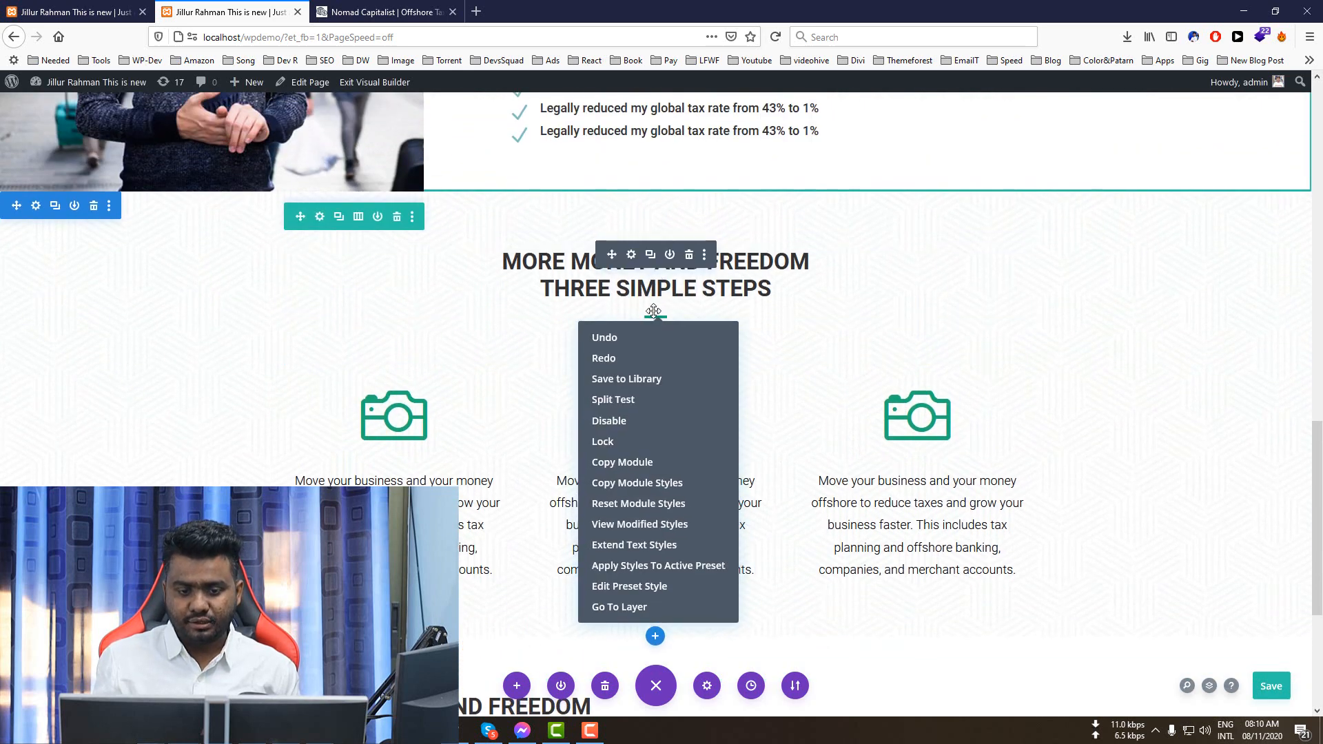
click(497, 307)
click(649, 325)
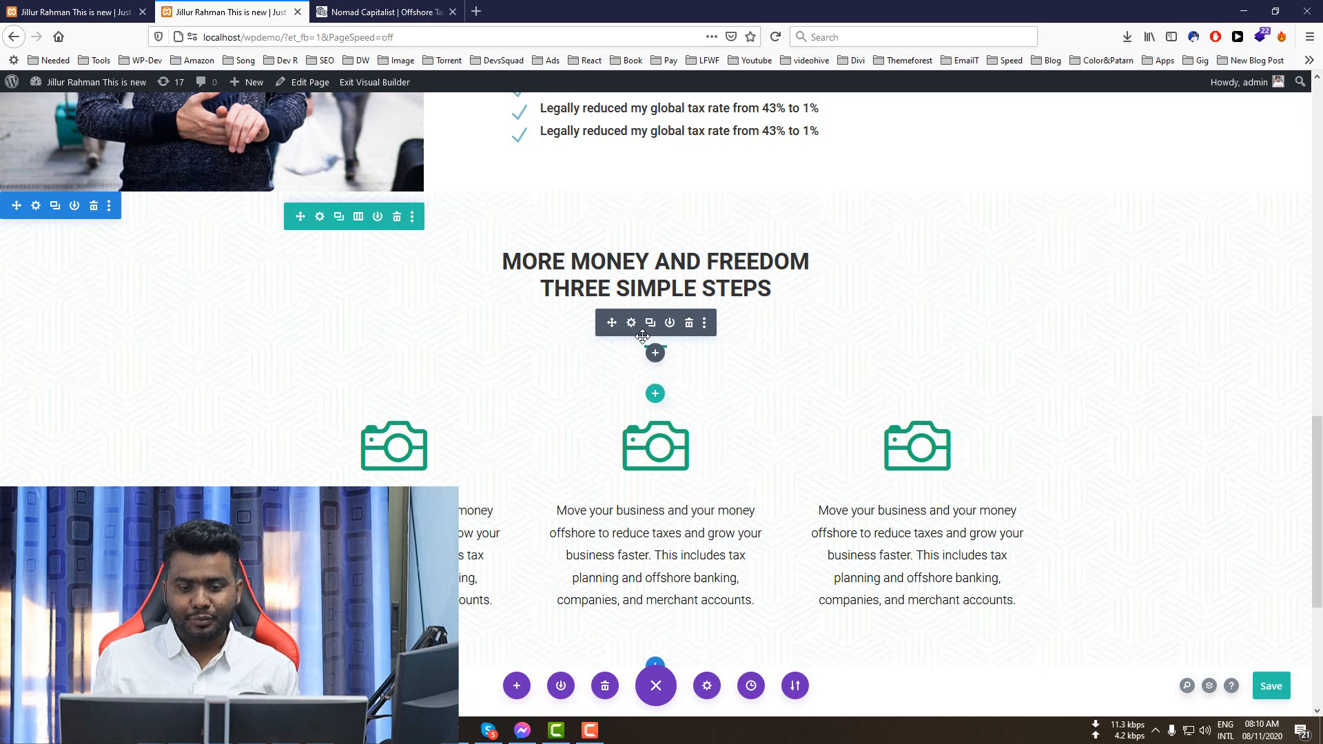
scroll(648, 304, down, 1)
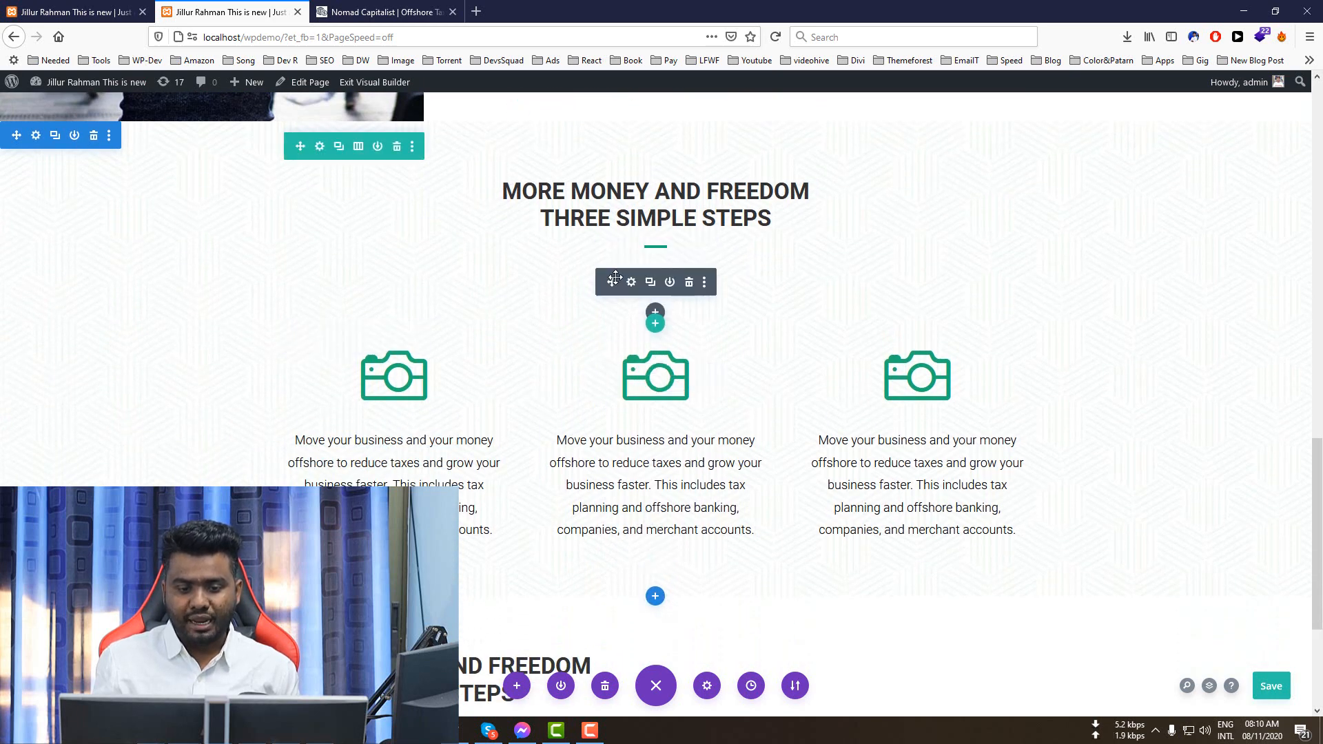
drag(621, 312, 417, 467)
scroll(726, 444, down, 3)
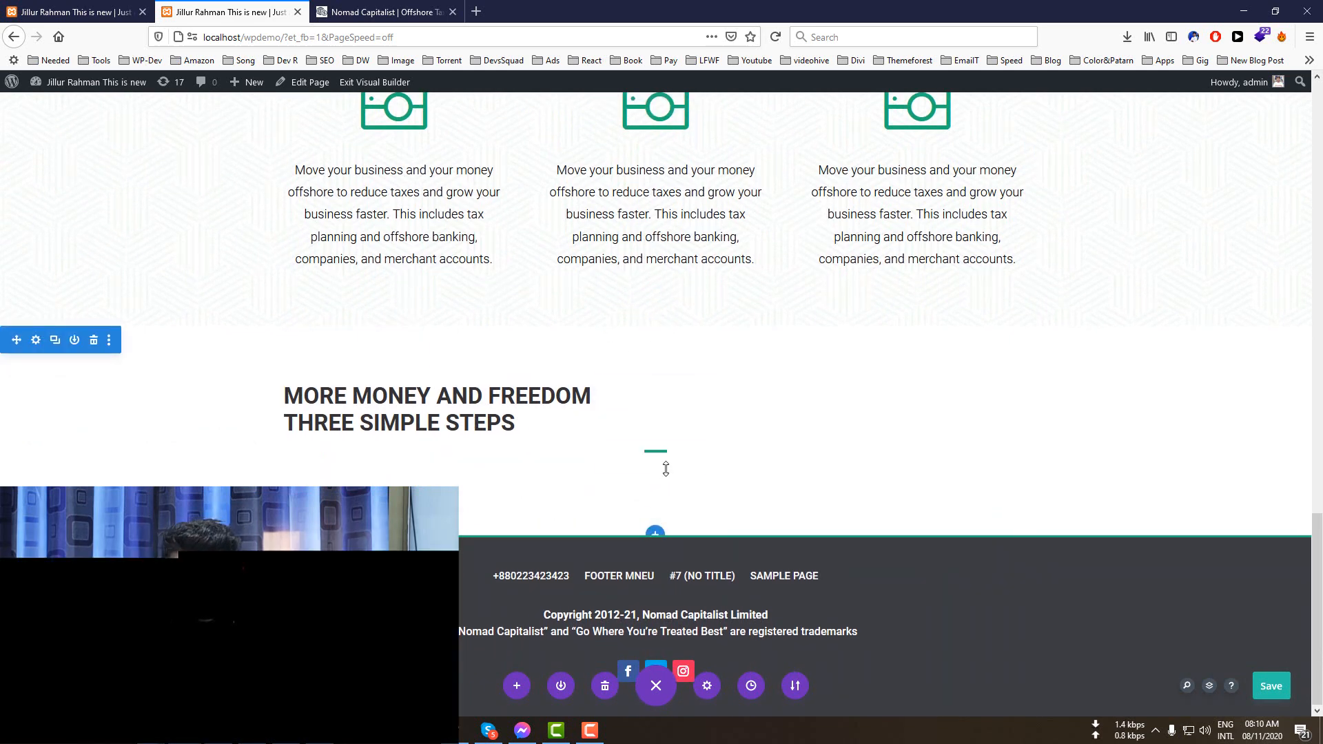
- Set the copied divider's module alignment to left and save its settings
click(631, 458)
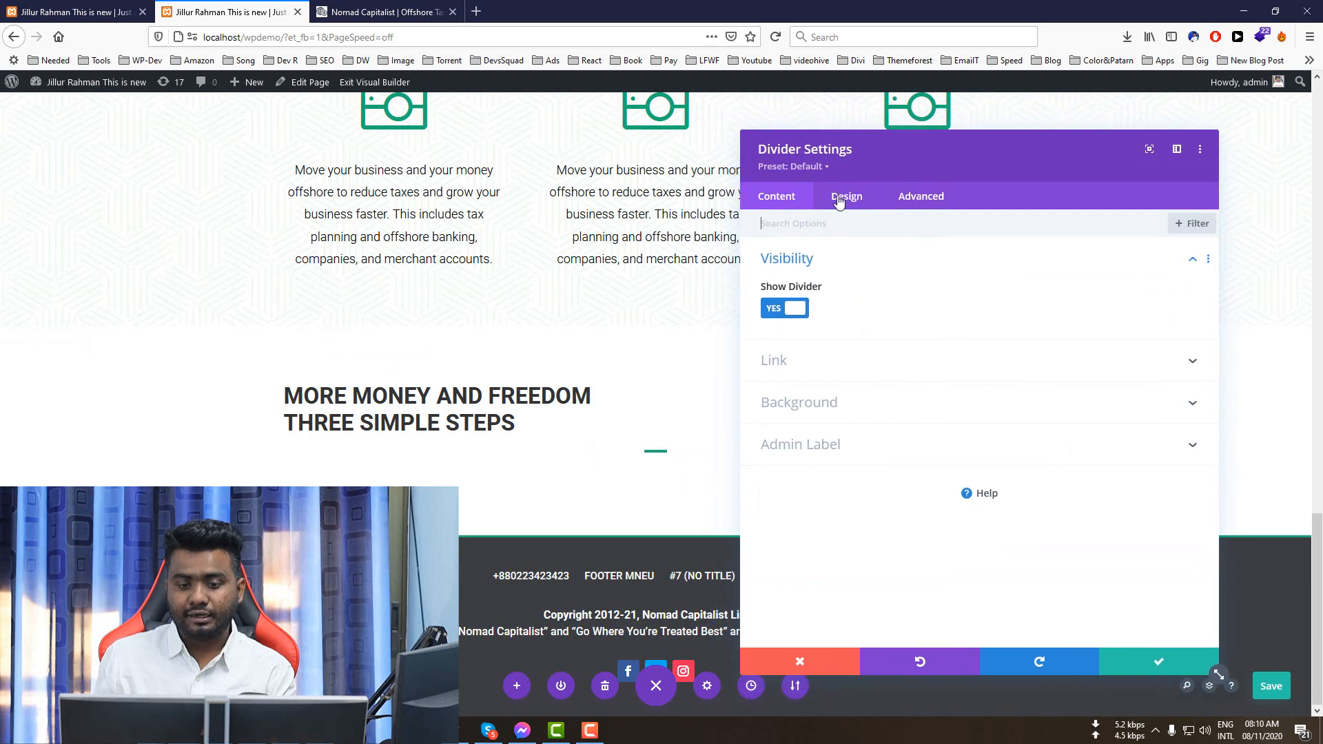
click(850, 200)
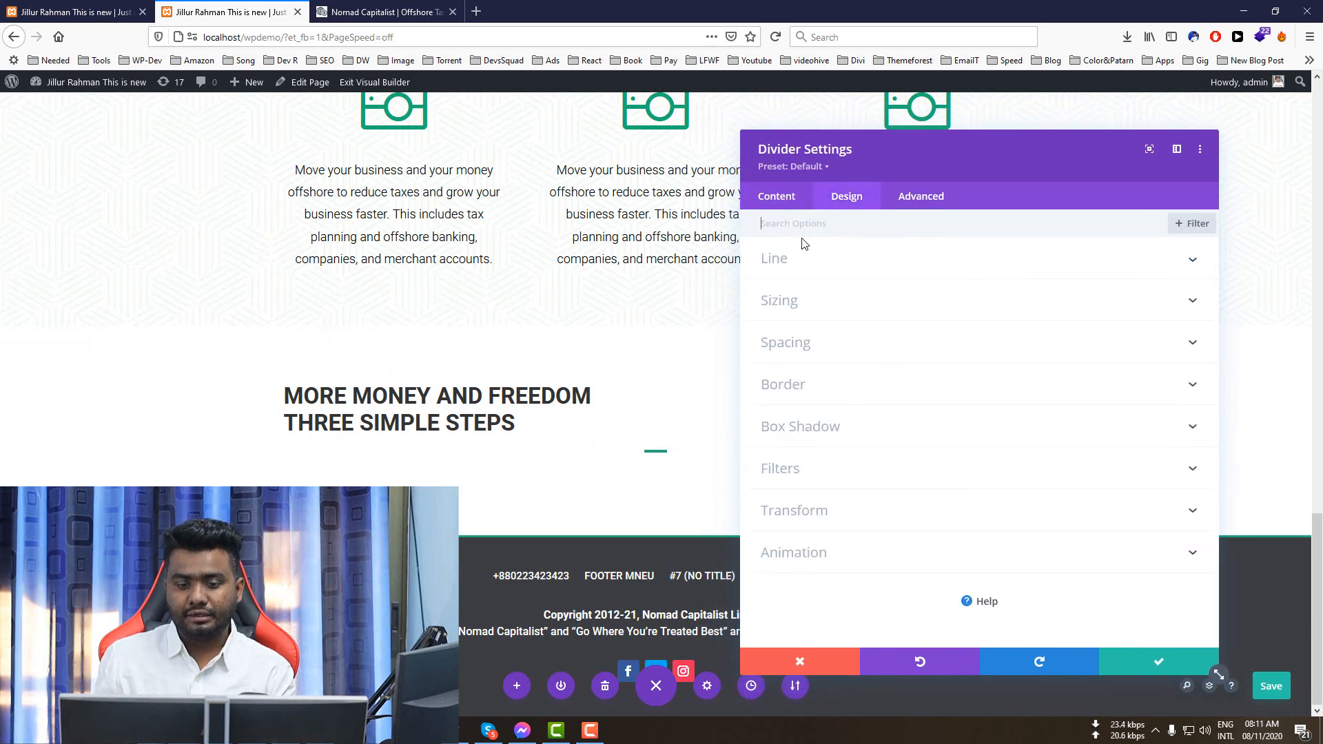
click(818, 276)
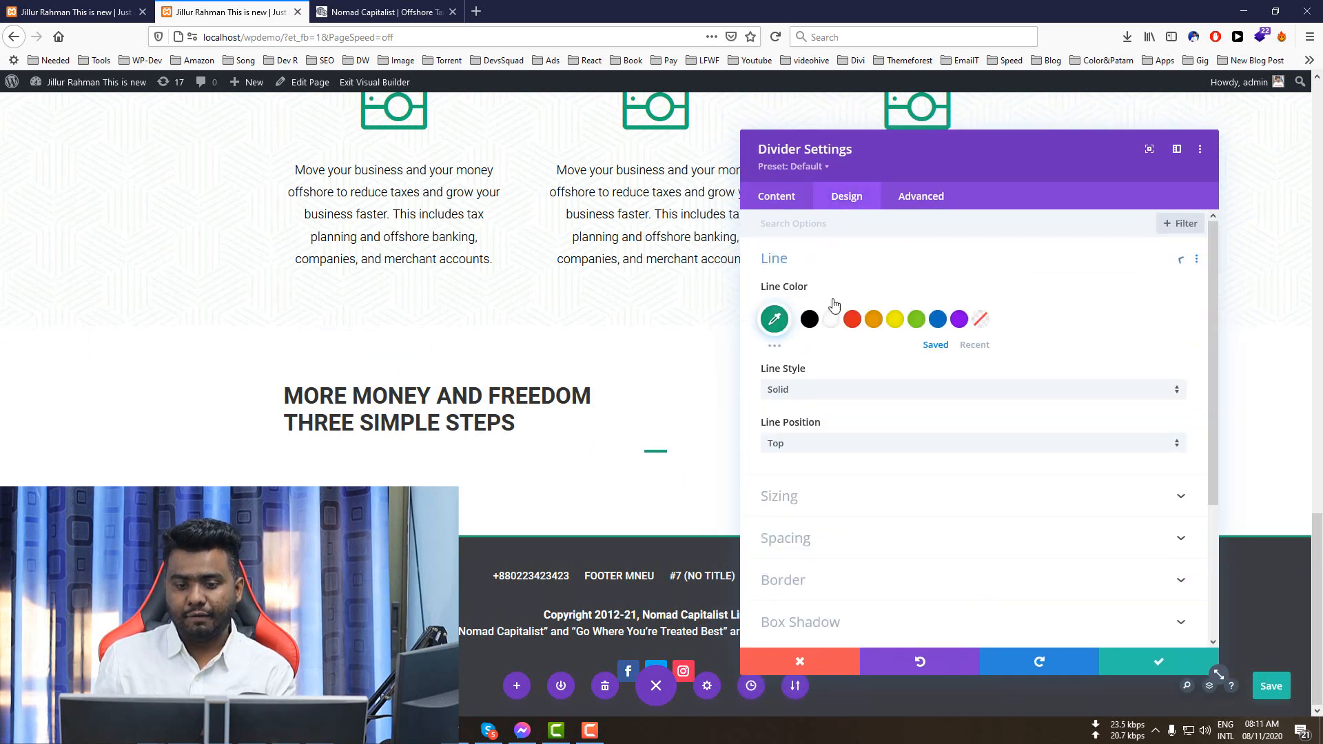
click(796, 499)
scroll(848, 473, down, 2)
click(832, 369)
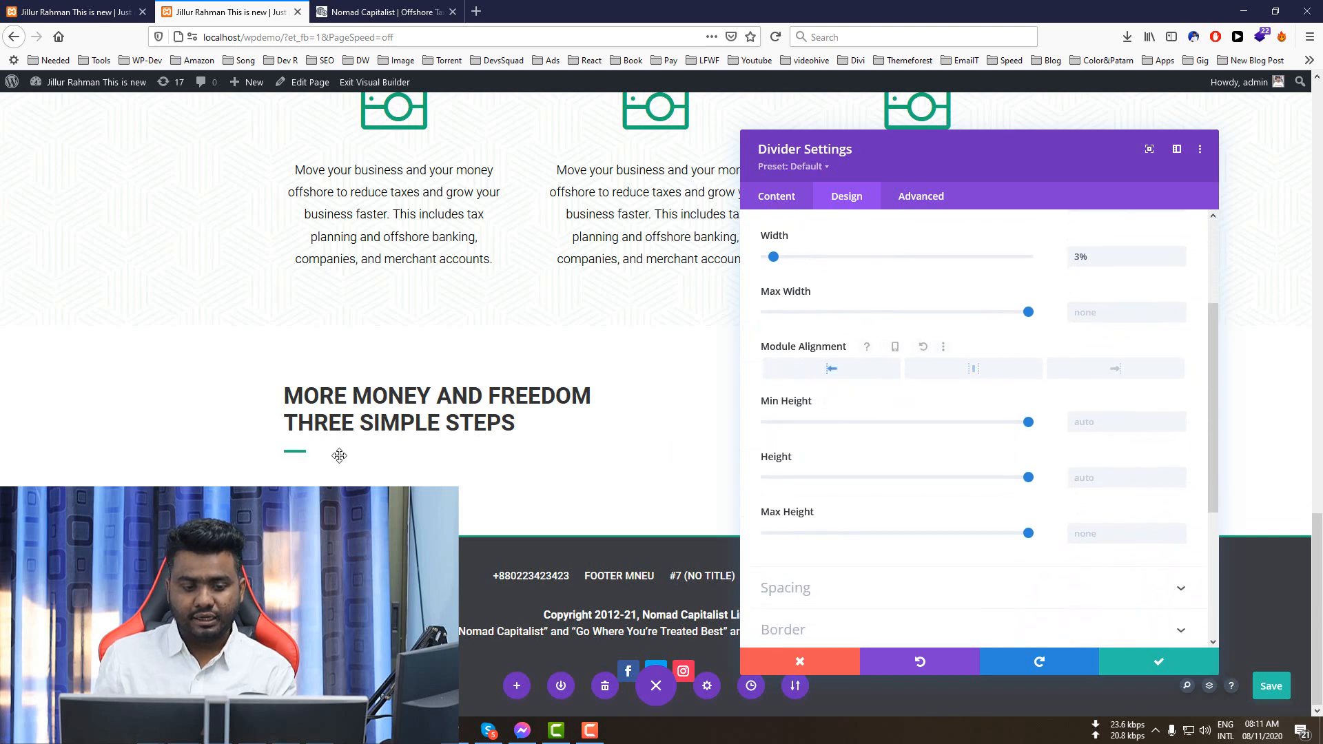
click(1132, 661)
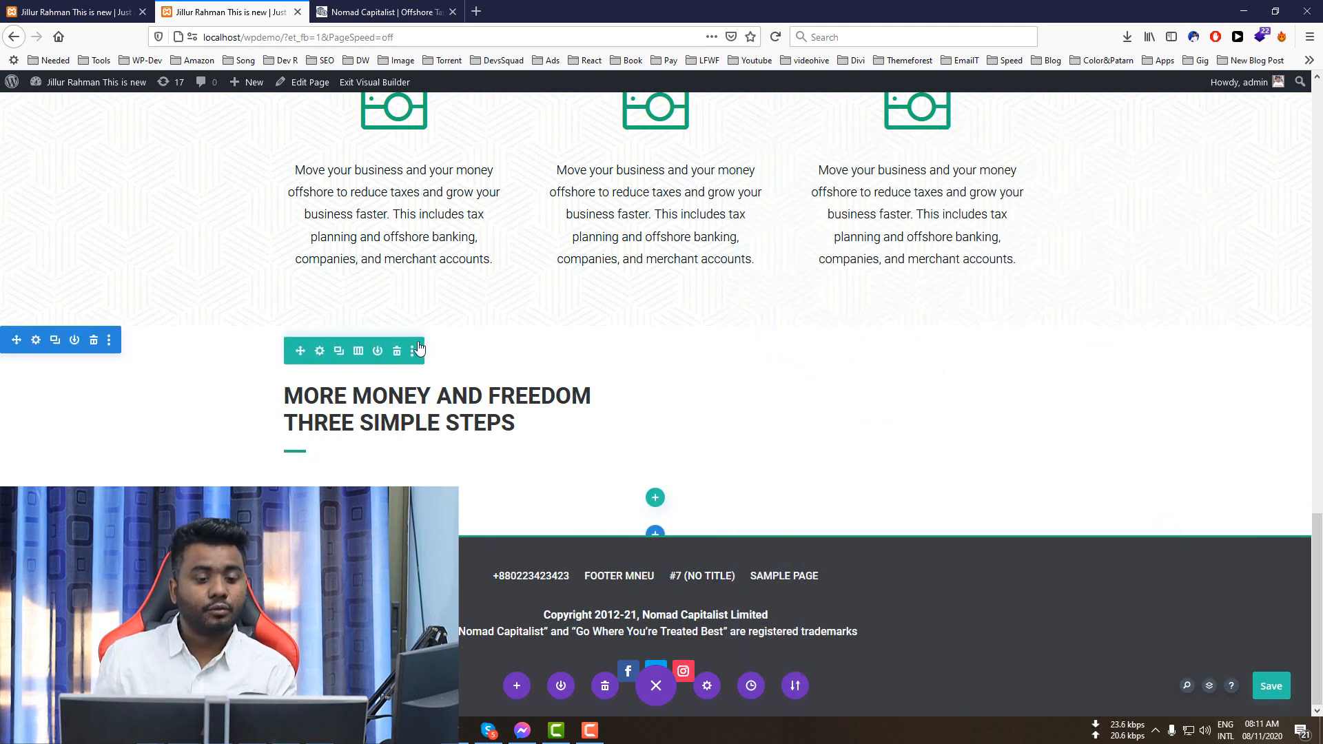
- Check the reference's Who We Help section, then upload who-we-help-img.jpg through the new section's background image setting
key(ctrl+Tab)
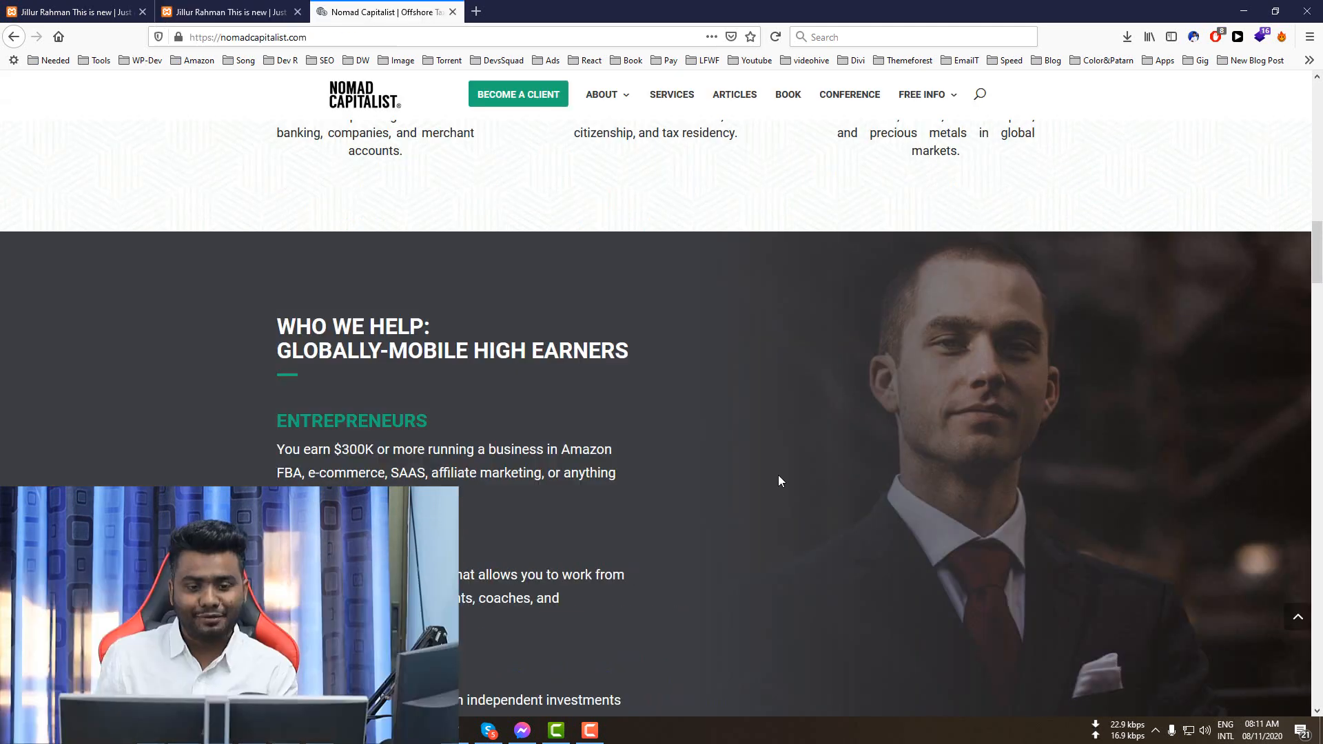
scroll(788, 461, down, 1)
scroll(788, 460, down, 1)
click(228, 12)
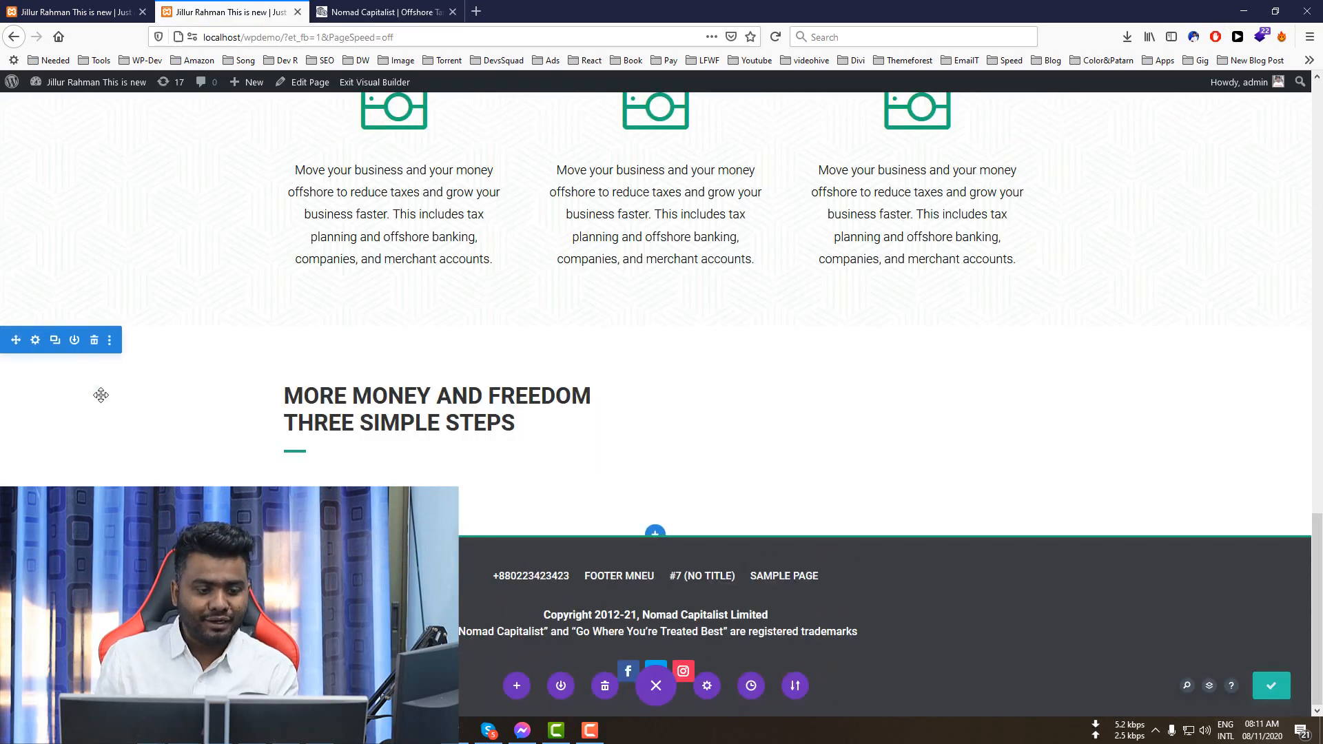
click(36, 341)
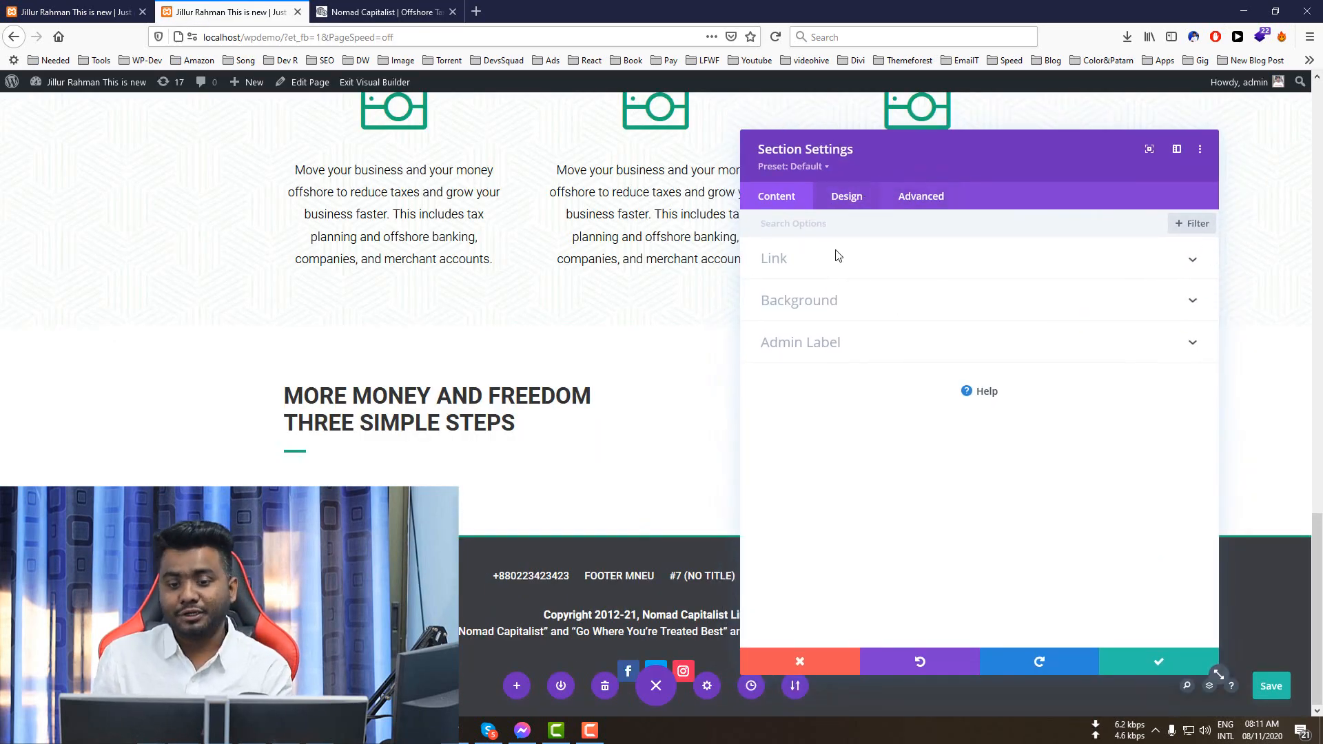
click(817, 306)
click(1029, 312)
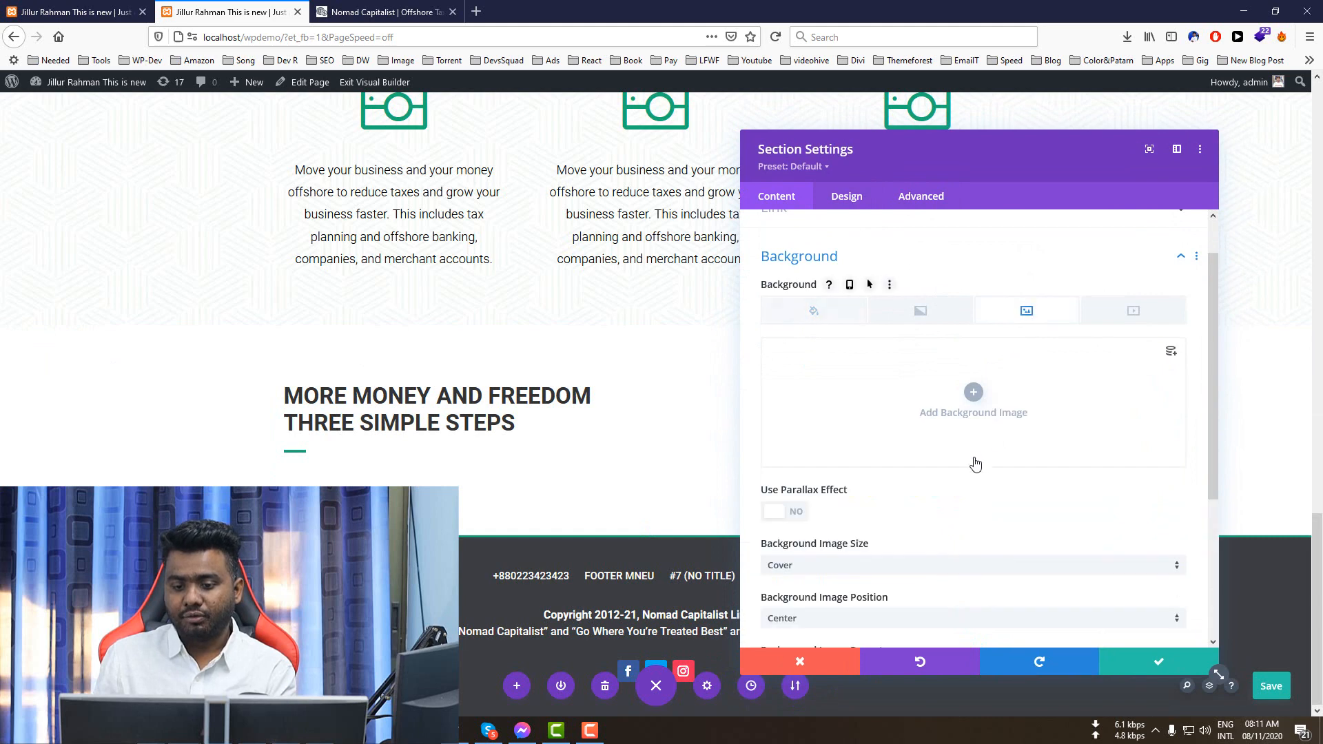
click(975, 392)
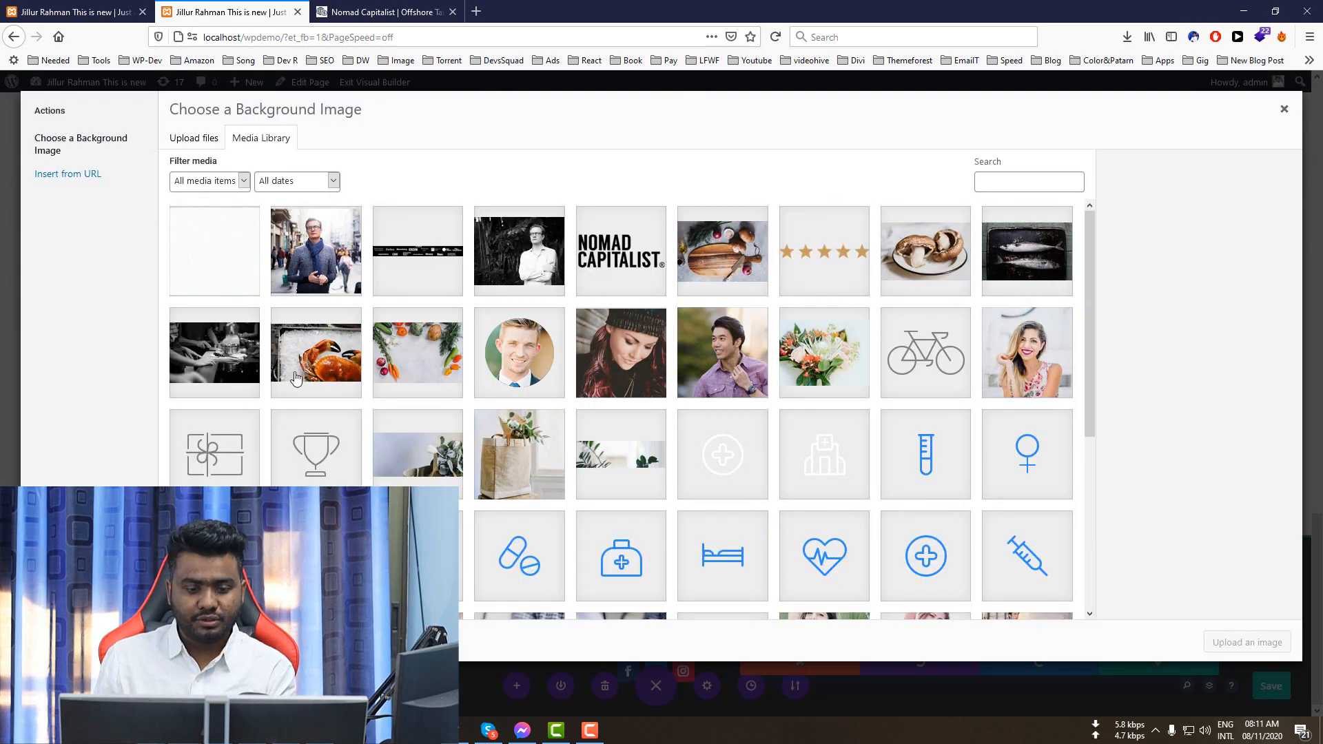
click(196, 138)
click(752, 377)
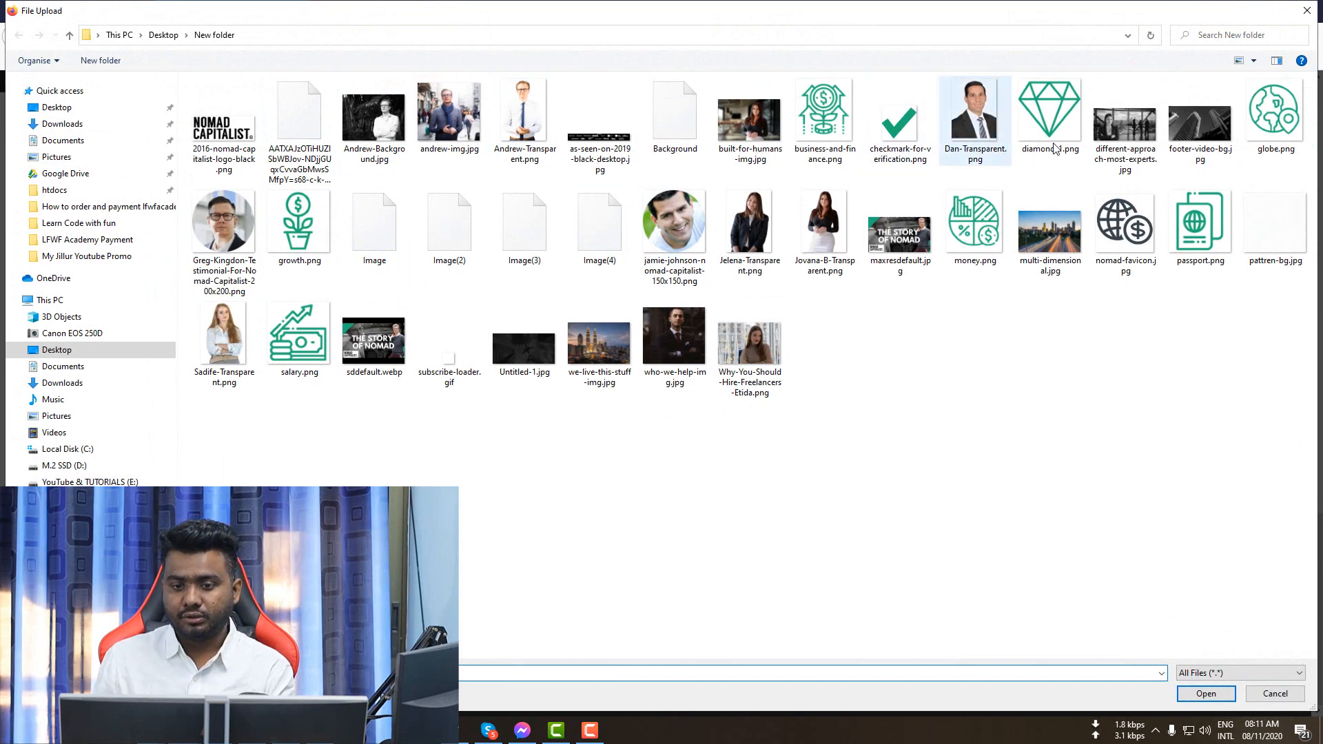
click(661, 377)
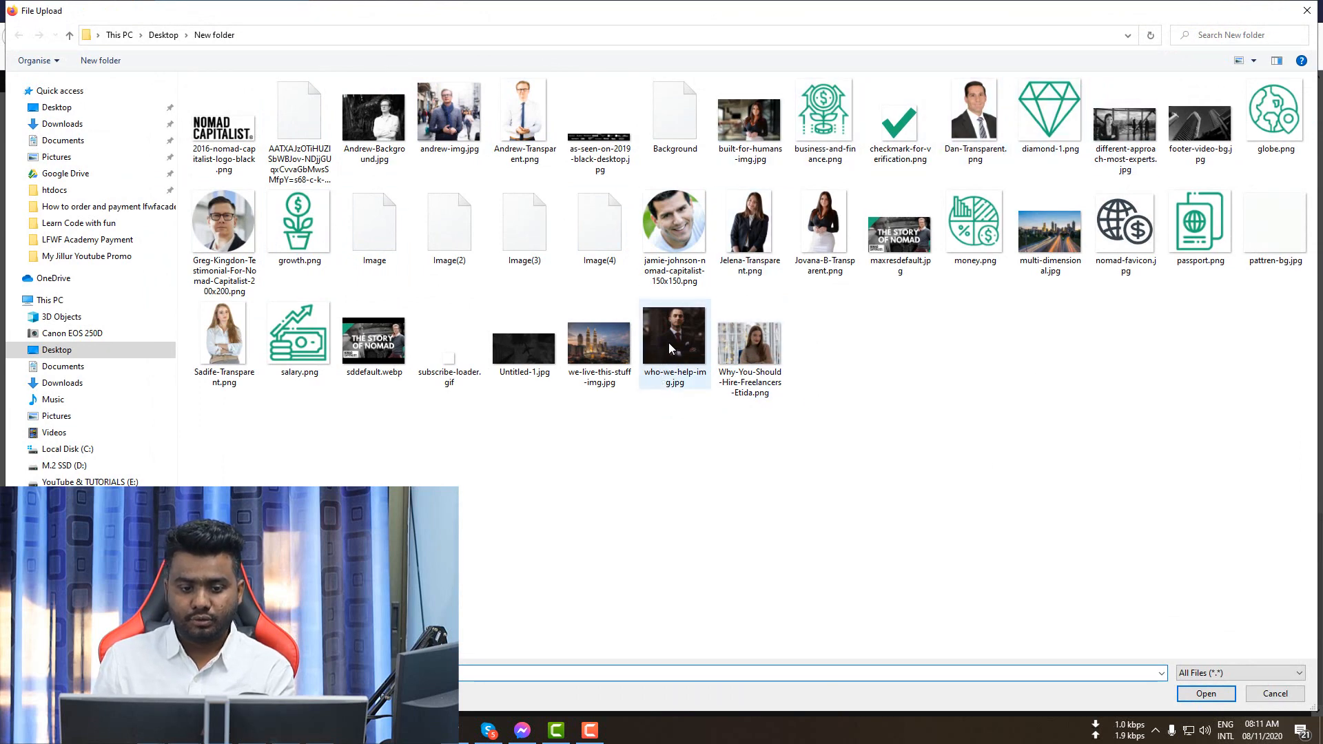
click(1207, 693)
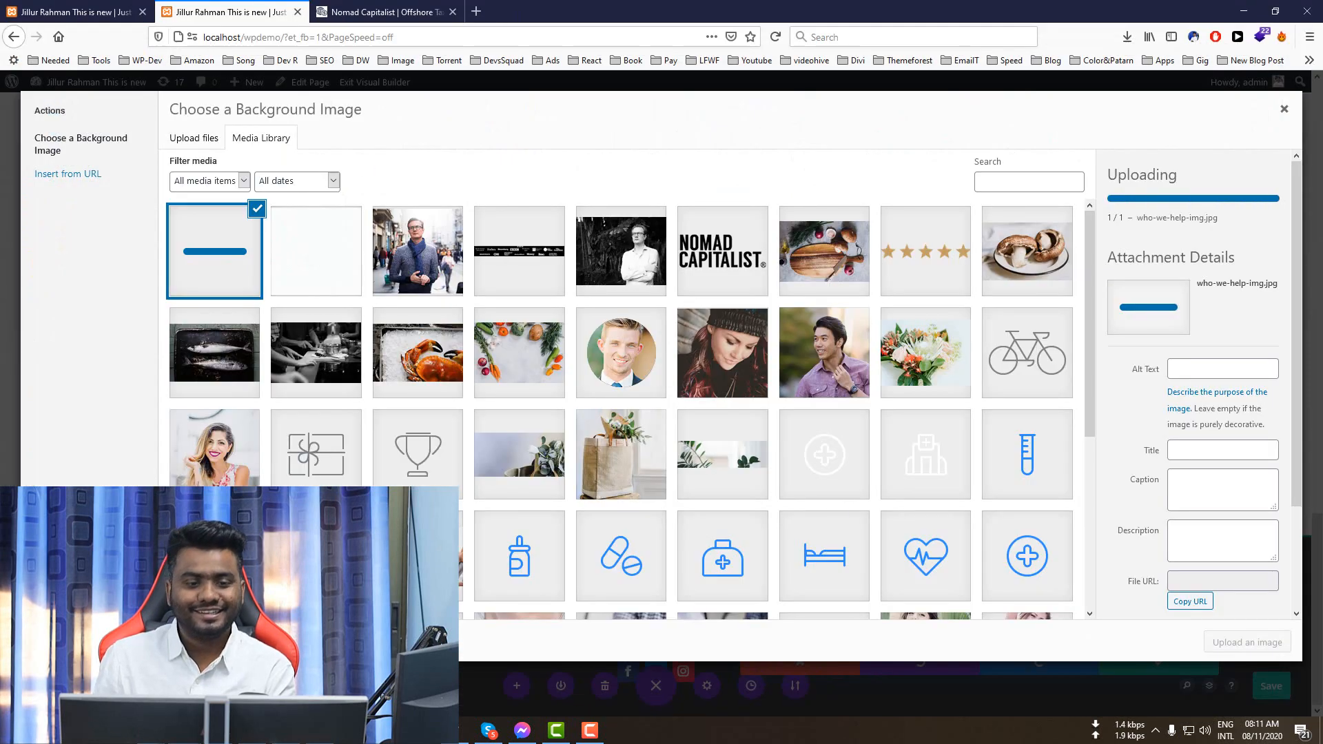
- Apply the uploaded who-we-help-img.jpg as the new section's background image and compare it with the reference page's section
click(395, 11)
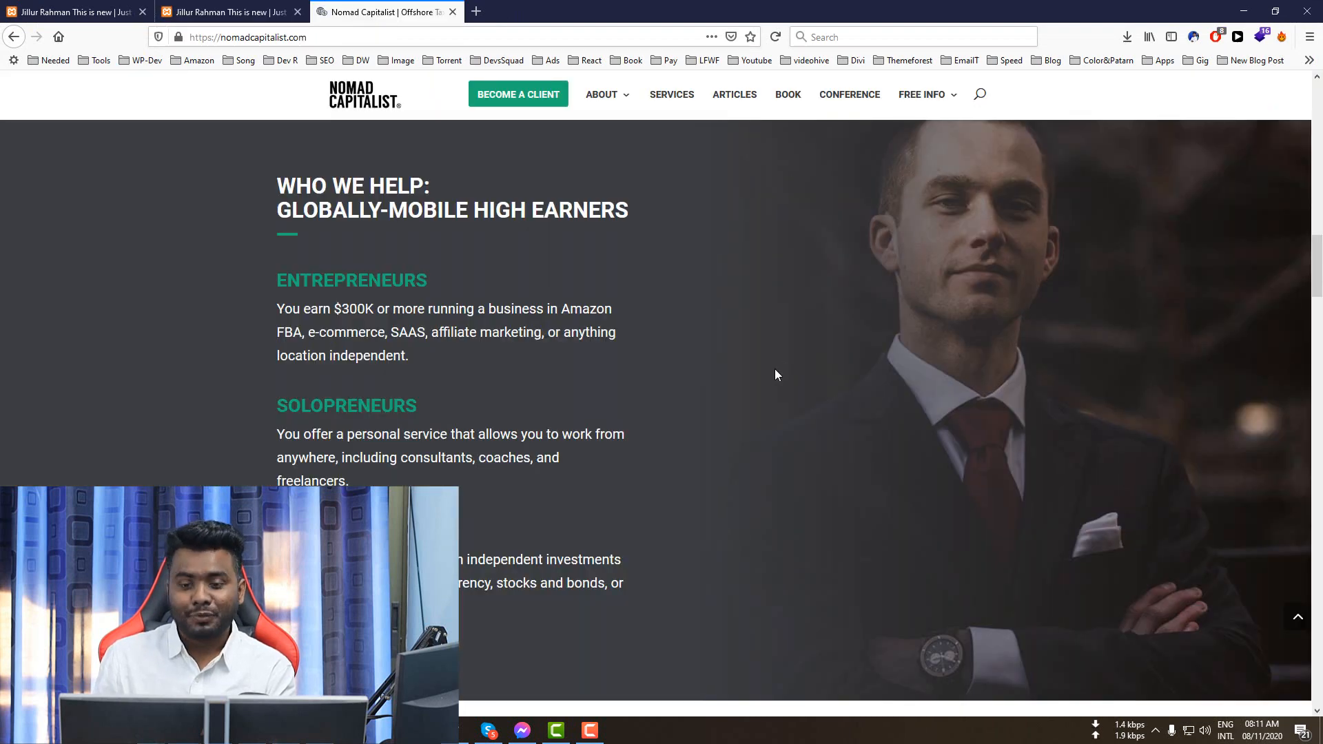
click(210, 9)
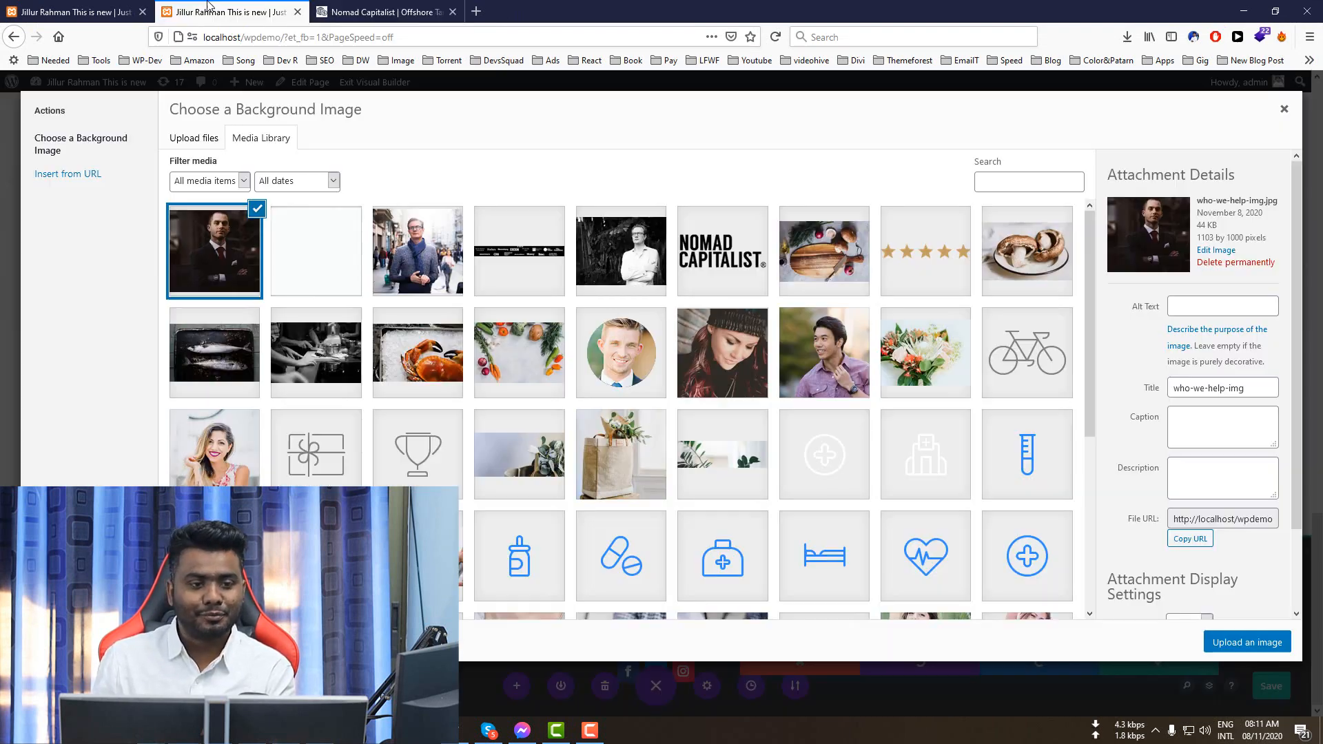
scroll(1020, 523, down, 2)
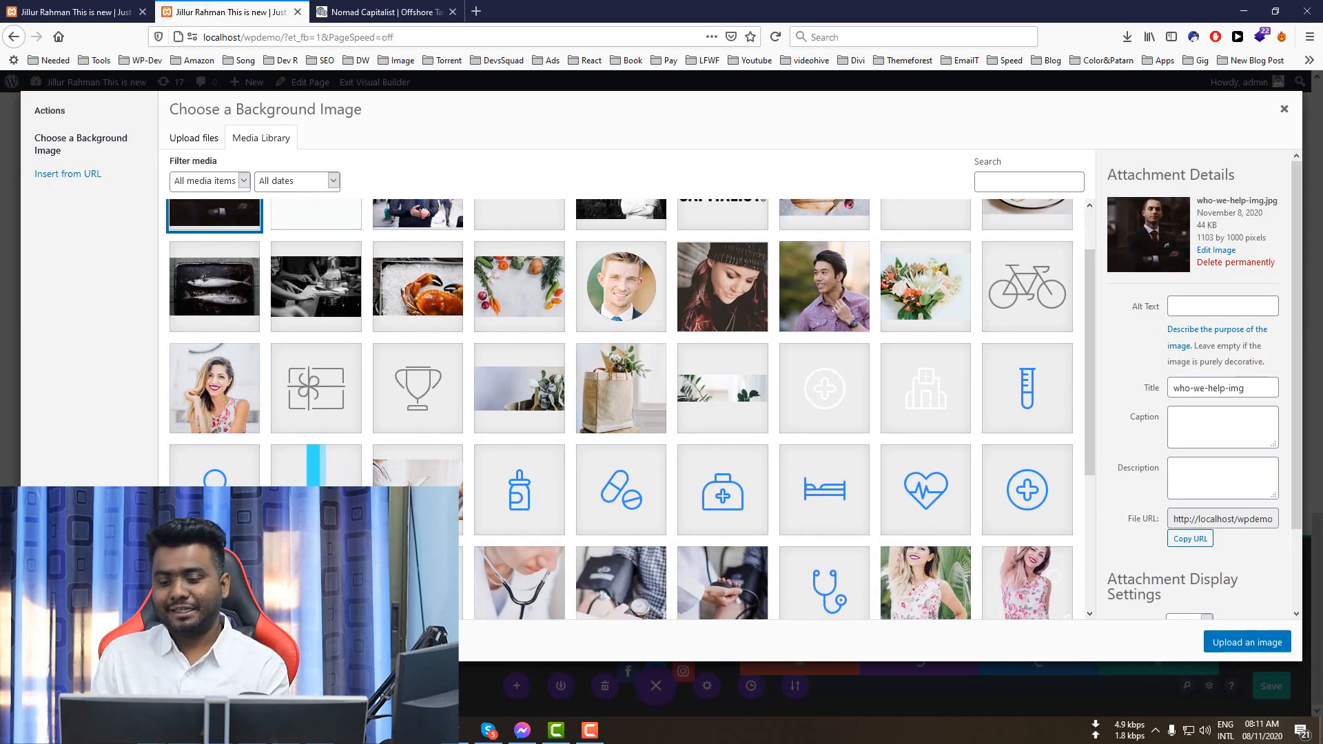
click(1249, 644)
click(372, 11)
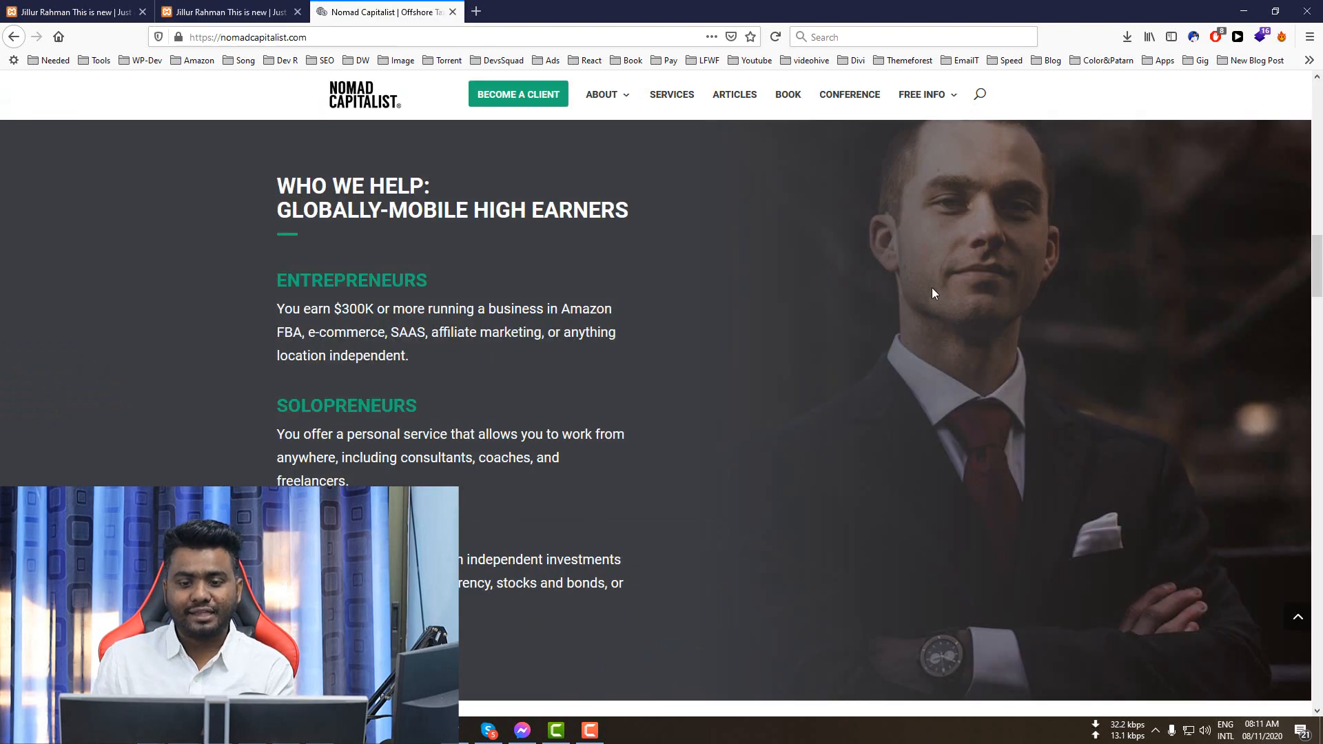
click(227, 11)
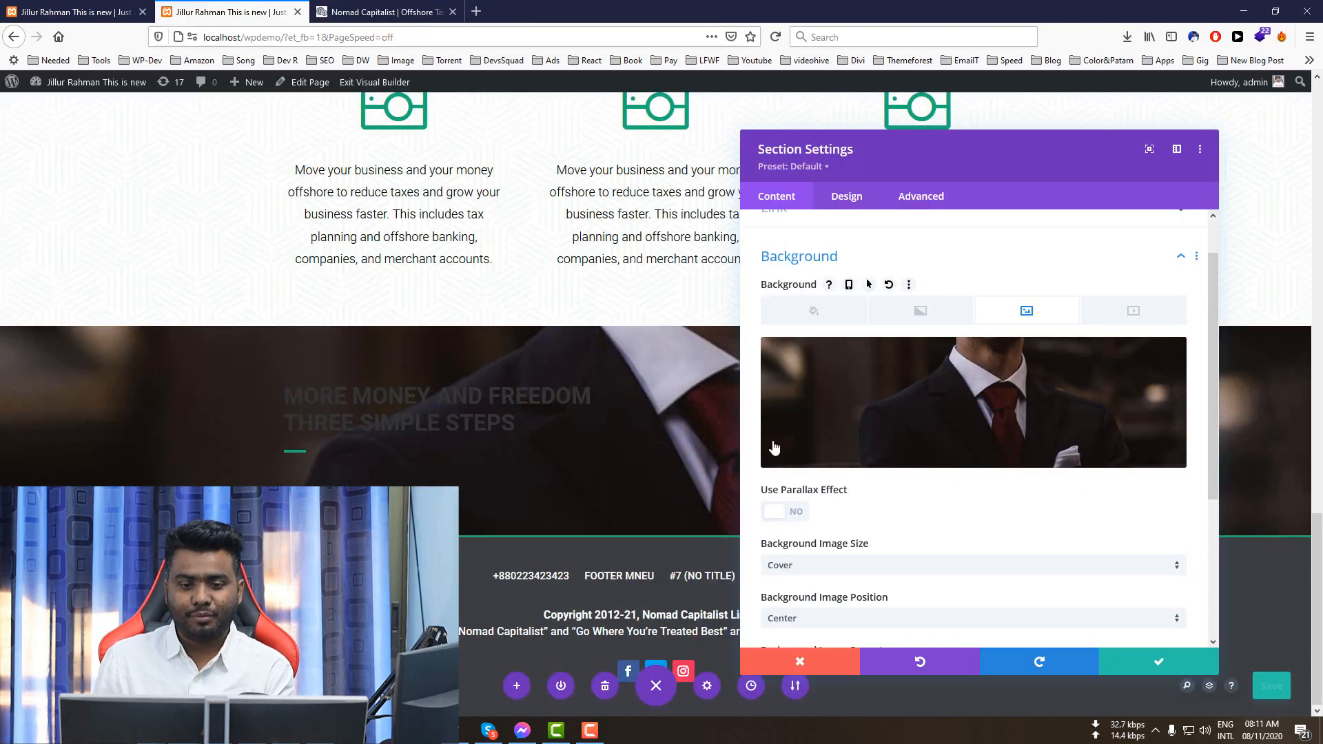
- Set the section's background image size to Actual Size and its position to Top Right, and save the section settings
scroll(915, 343, down, 3)
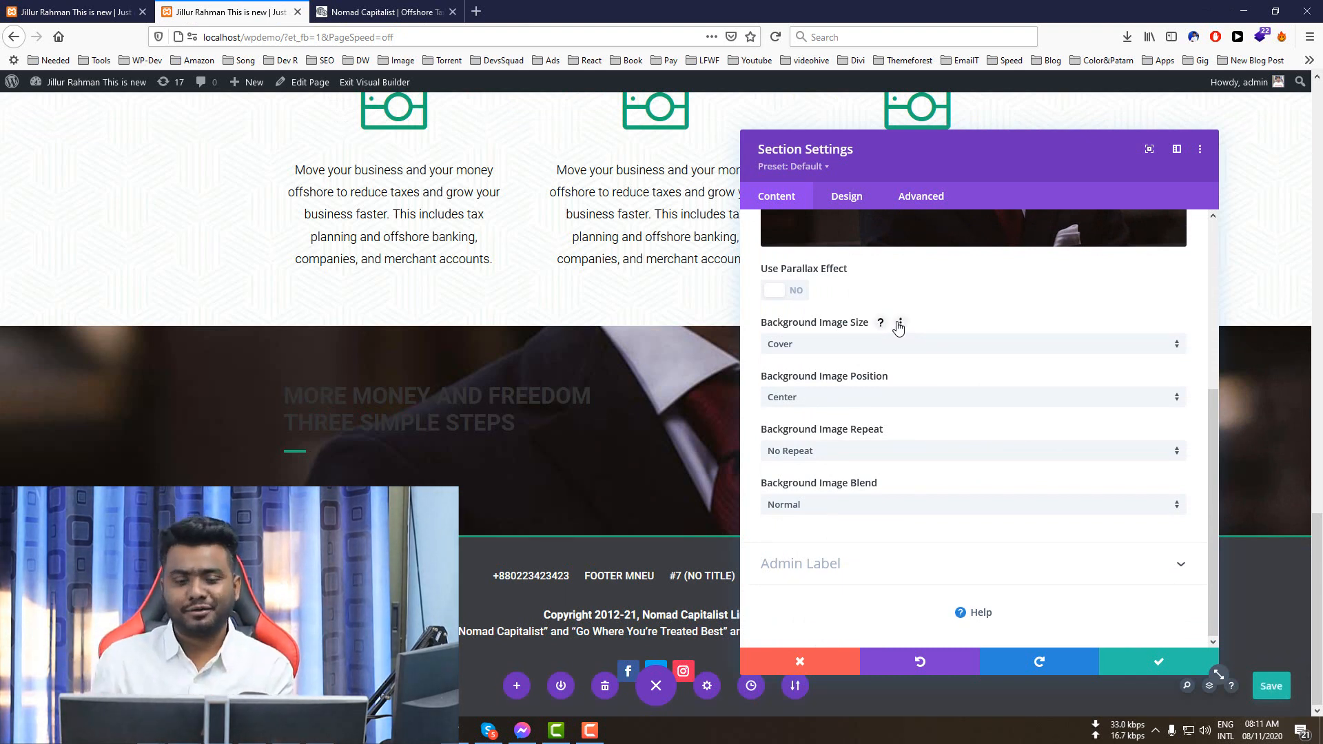
scroll(896, 345, up, 3)
click(784, 513)
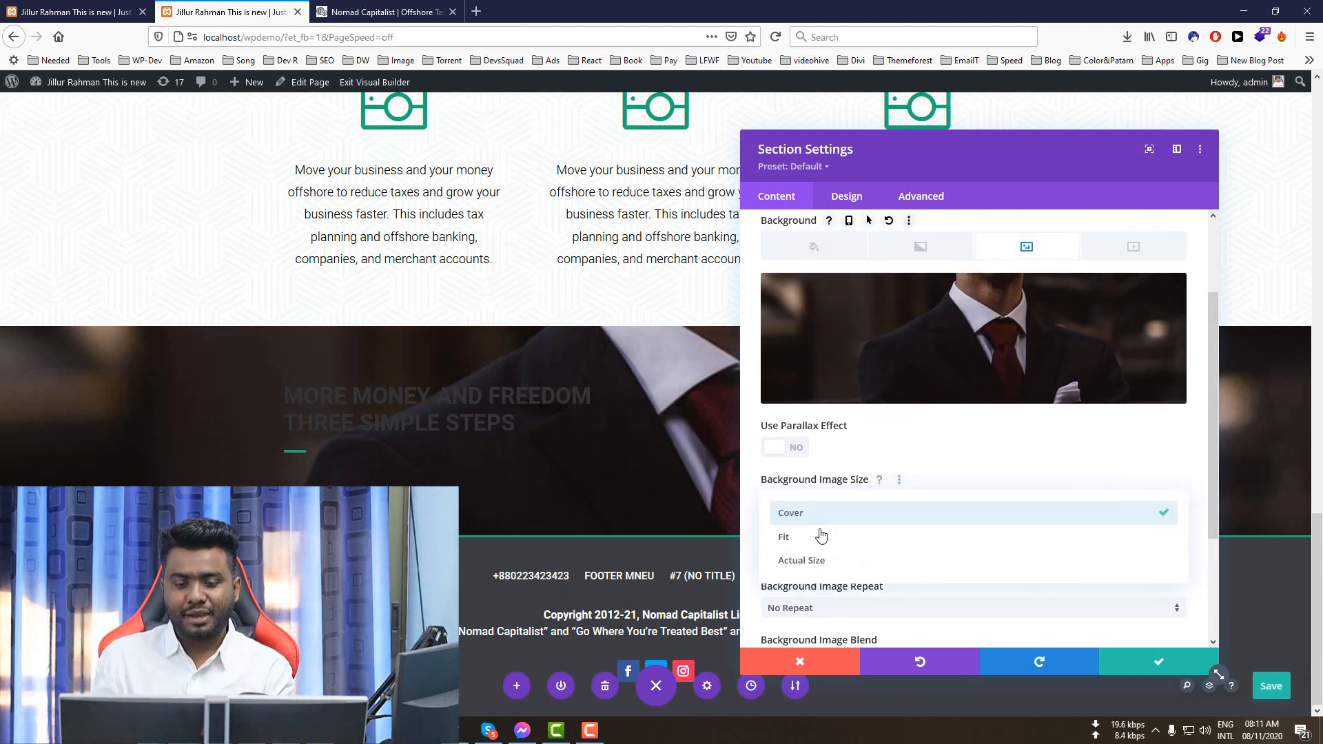
click(811, 561)
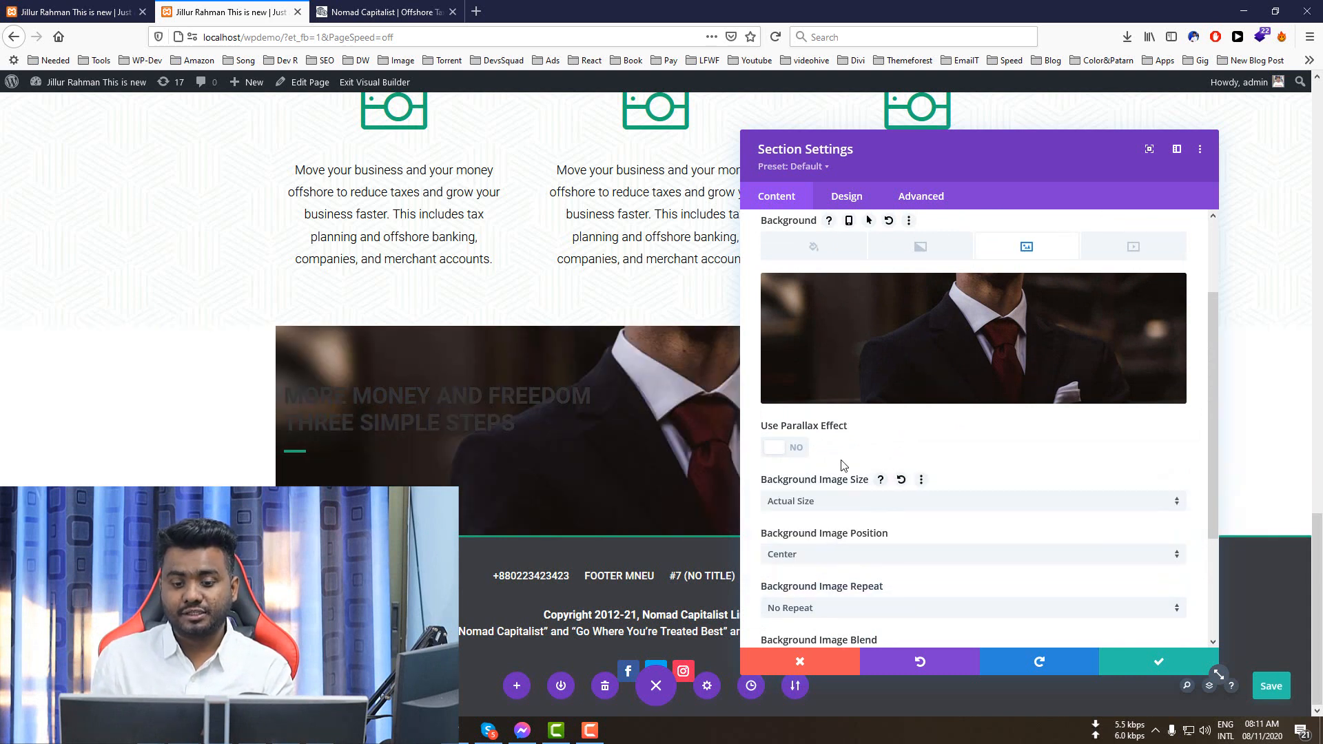
scroll(896, 482, down, 3)
click(796, 407)
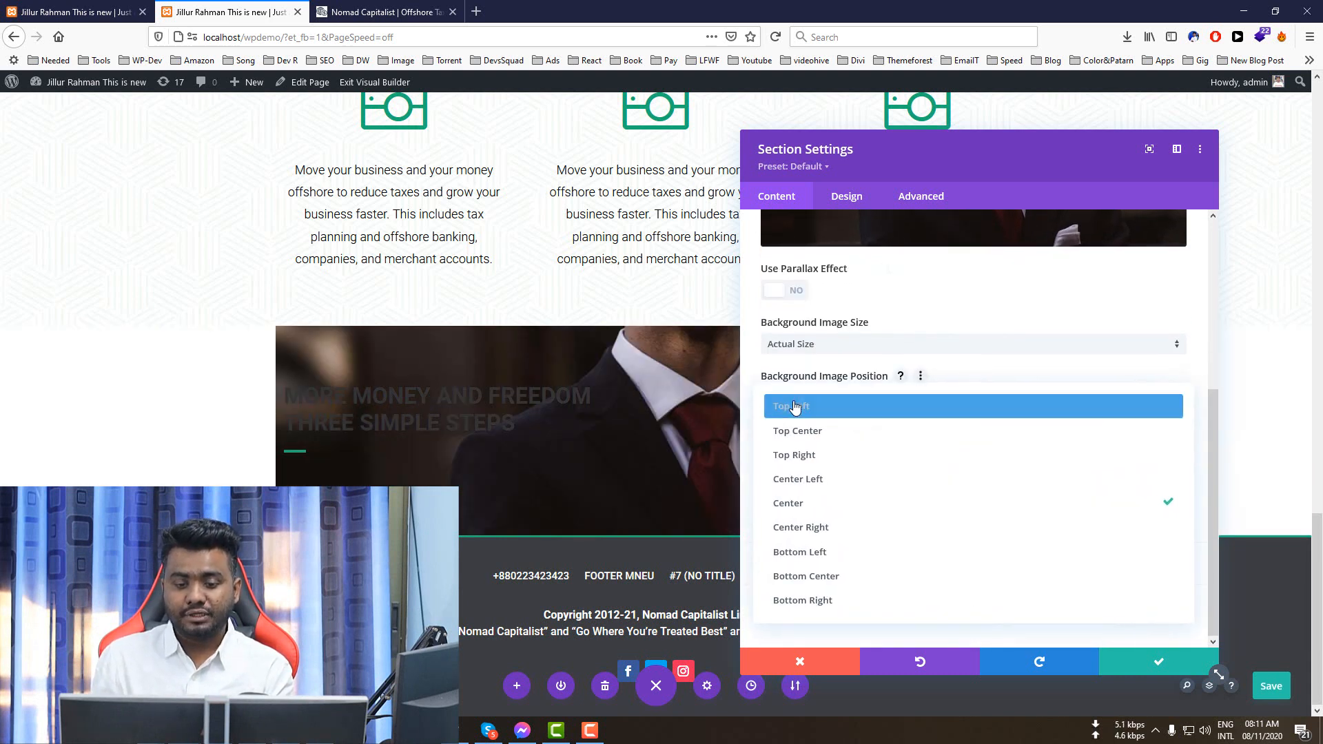
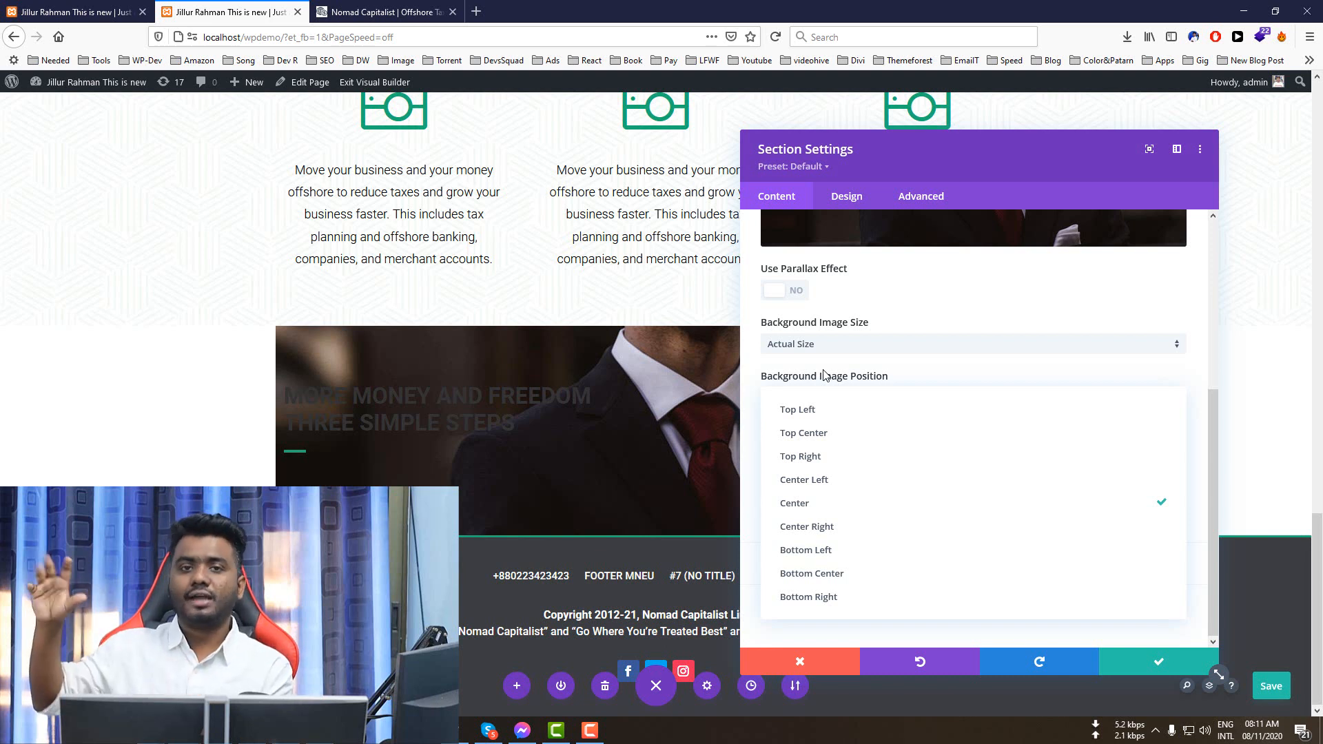
click(824, 459)
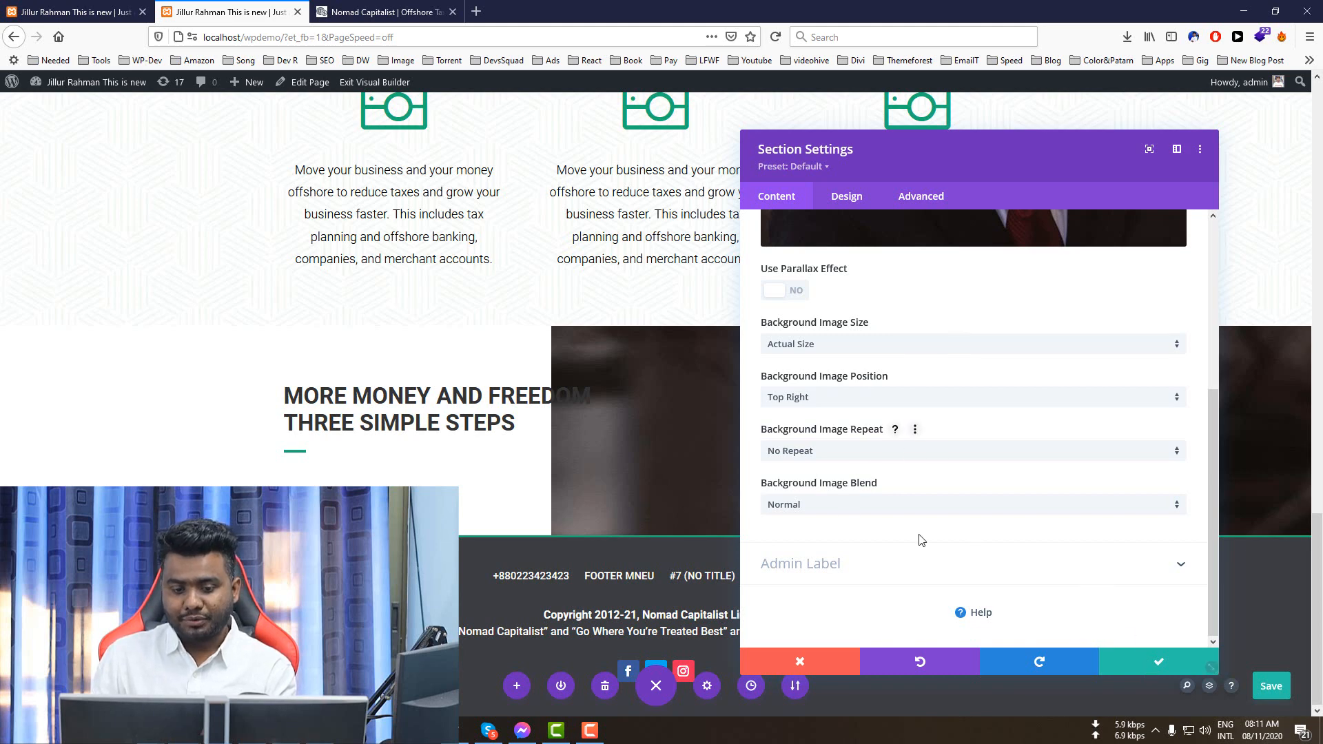
click(1149, 664)
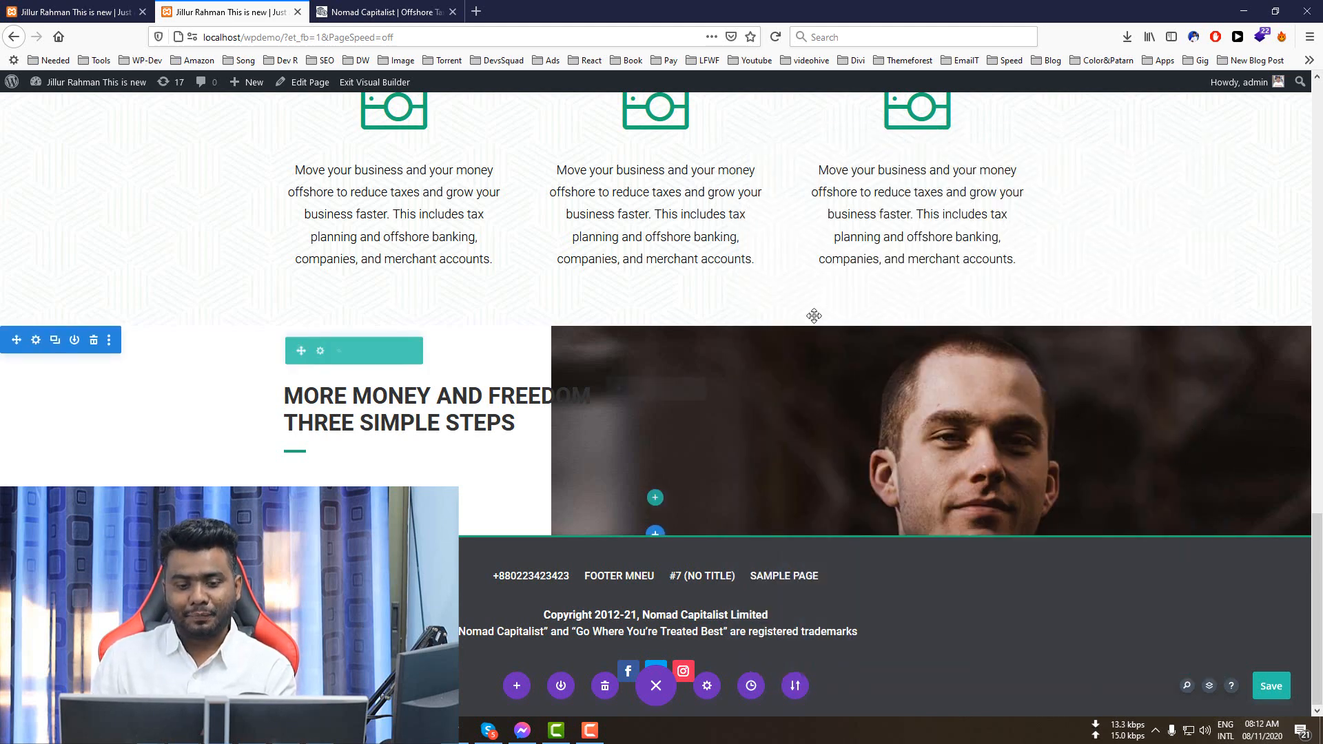
- Sample the dark grey background of the reference's Who We Help section with Quick HTML Color Picker
click(377, 8)
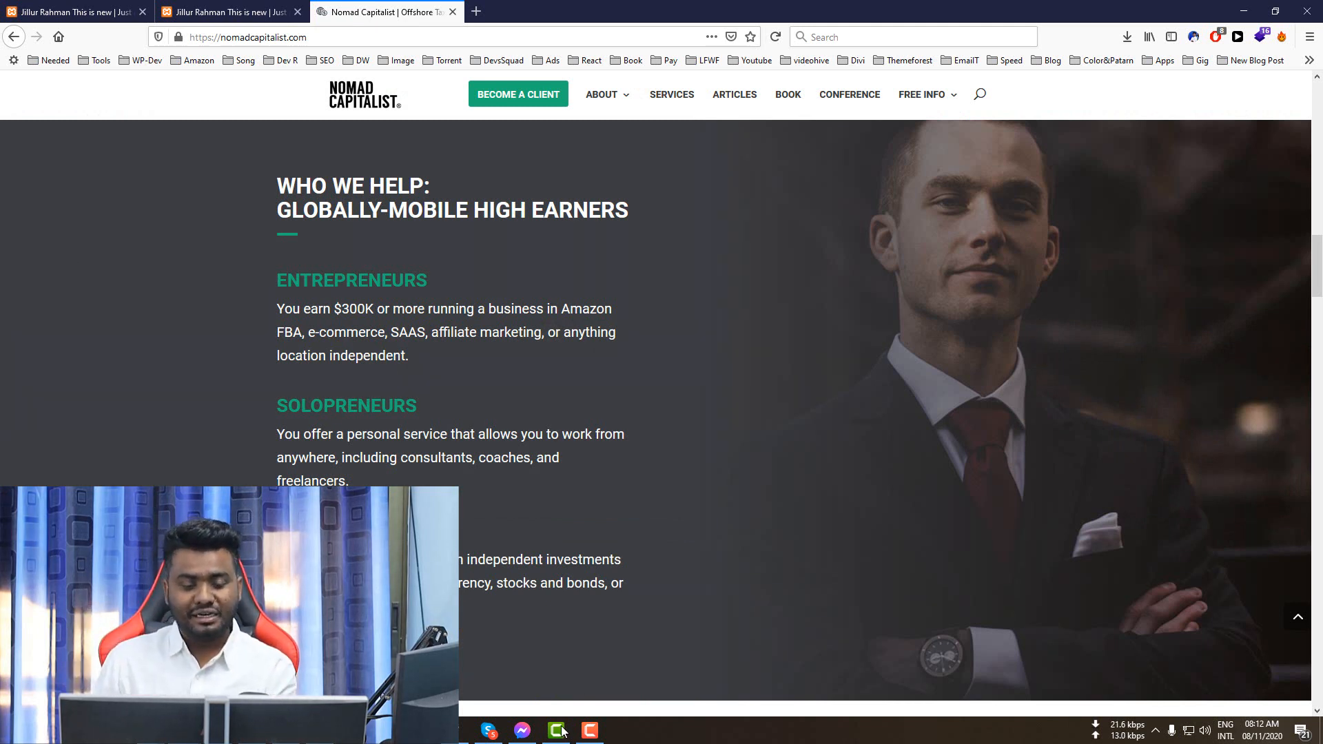
click(463, 730)
click(573, 342)
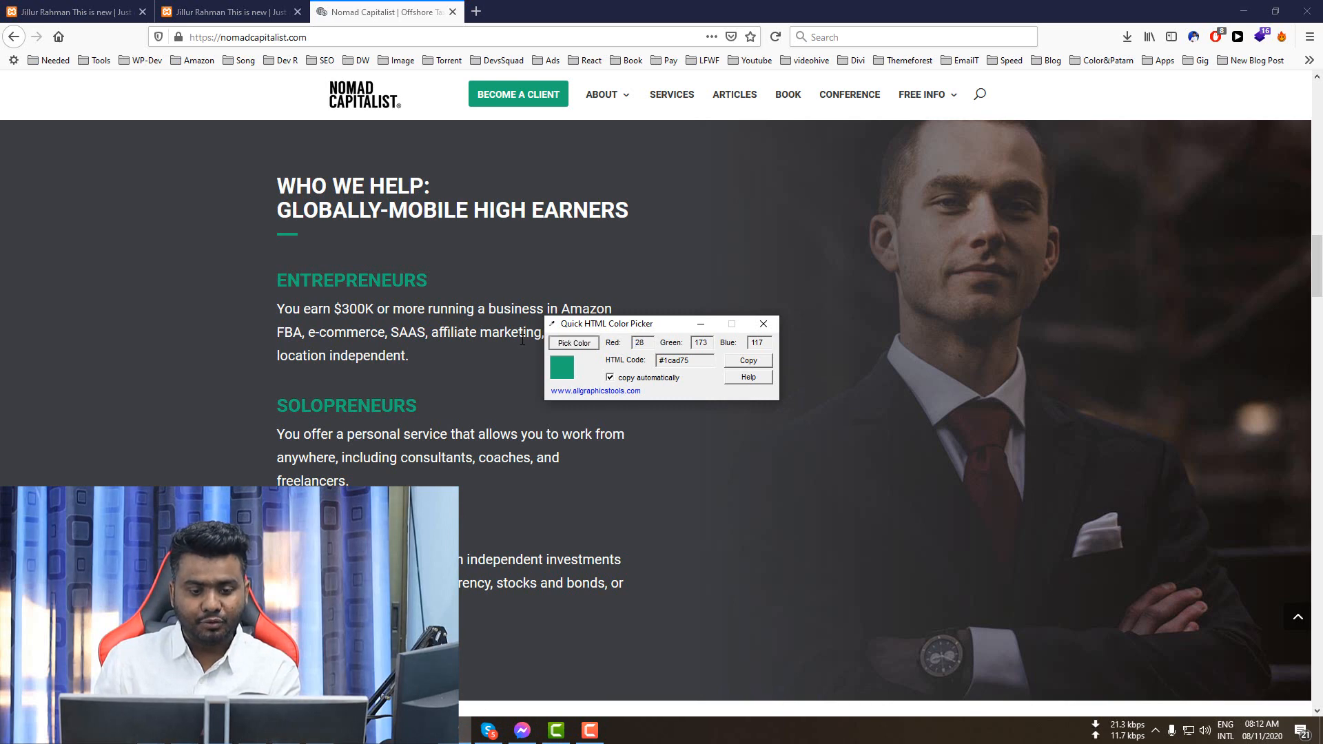
click(8, 322)
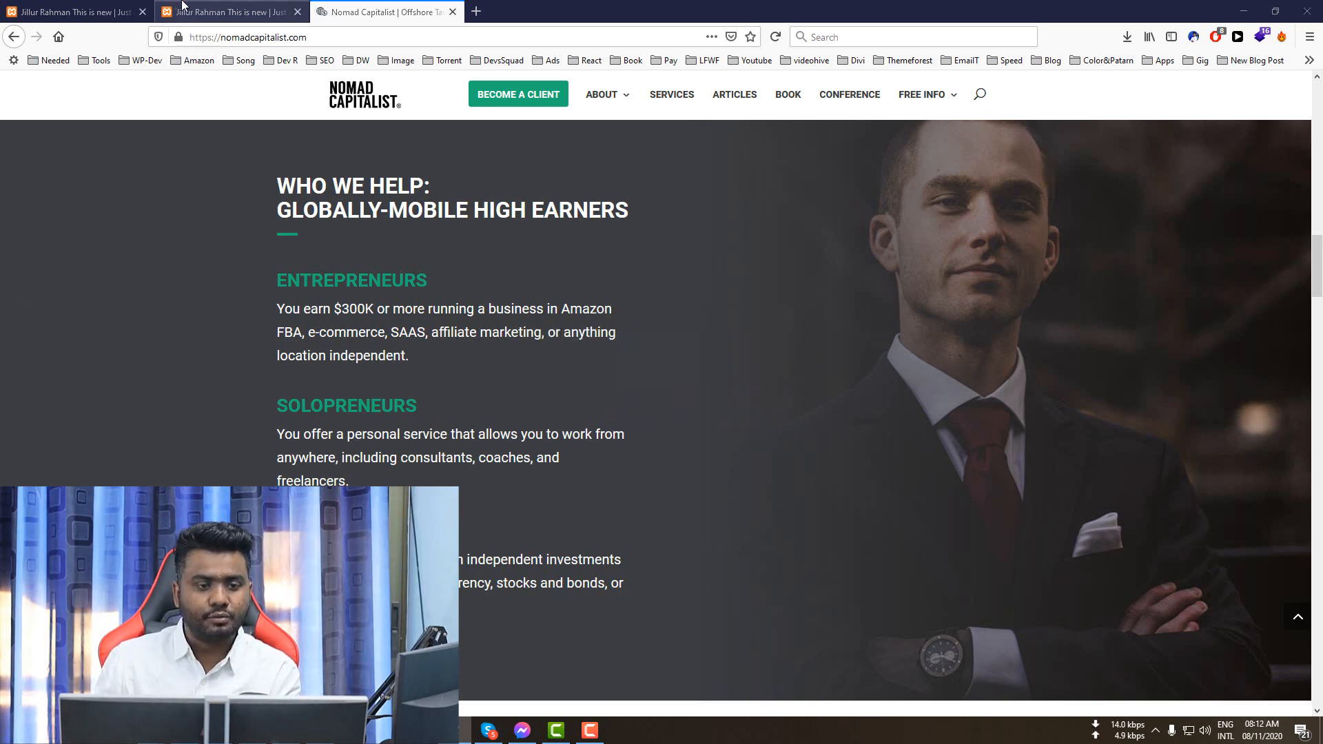
- Back in the Divi page, add a background gradient to the new section with #3c3d41 as its first colour
click(227, 11)
click(36, 340)
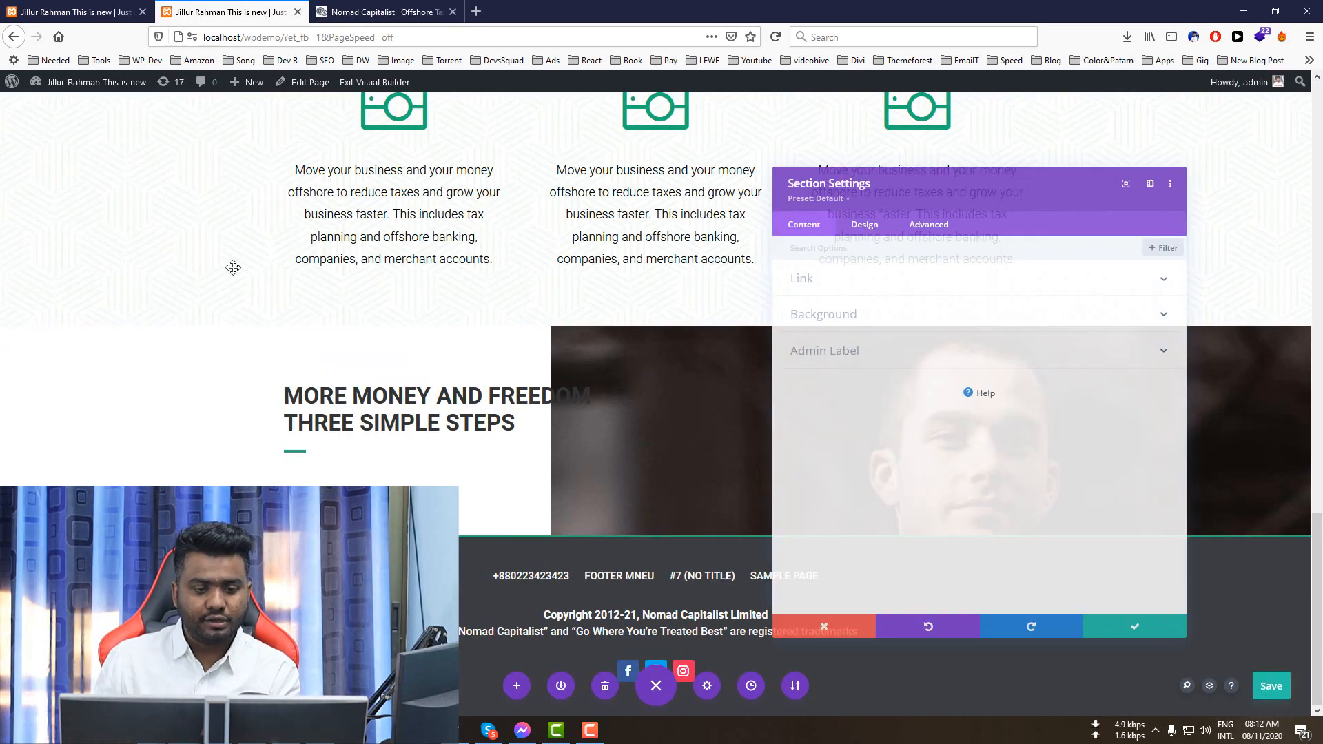
click(810, 320)
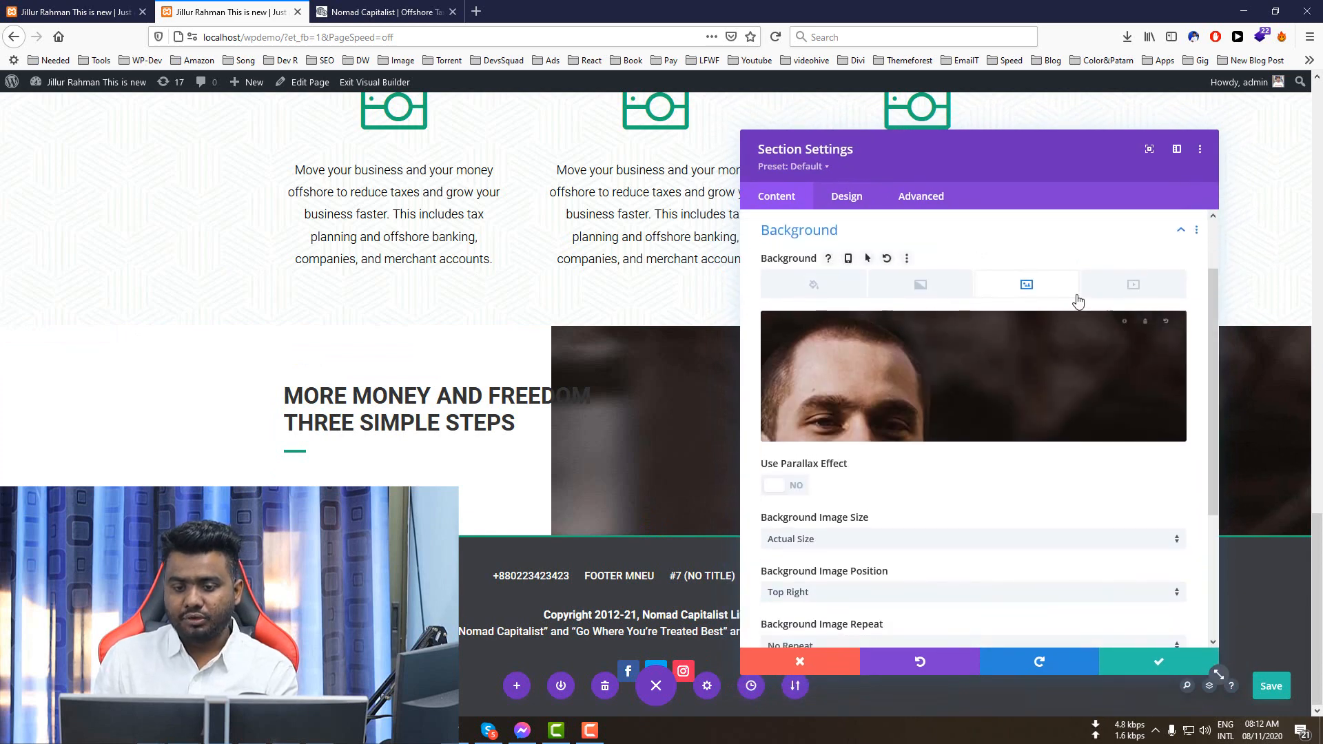
click(919, 286)
click(973, 439)
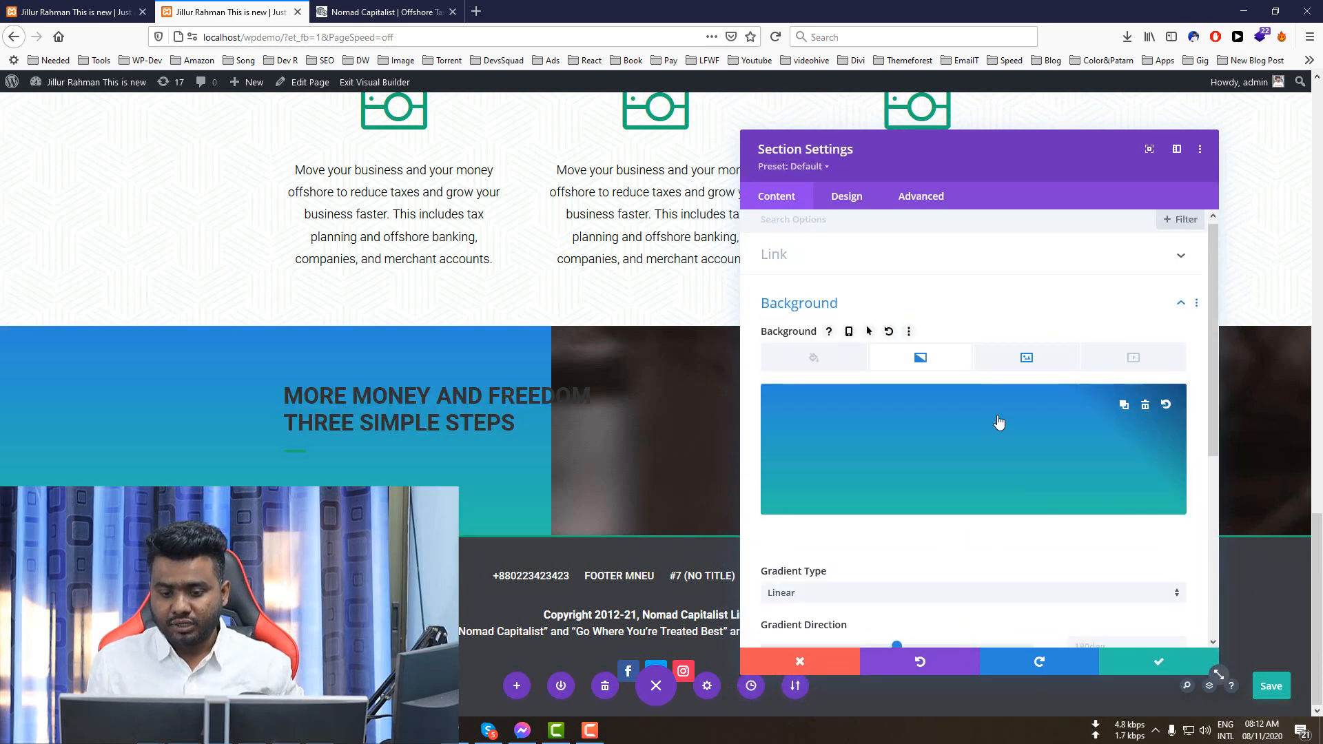
scroll(986, 428, down, 3)
click(827, 386)
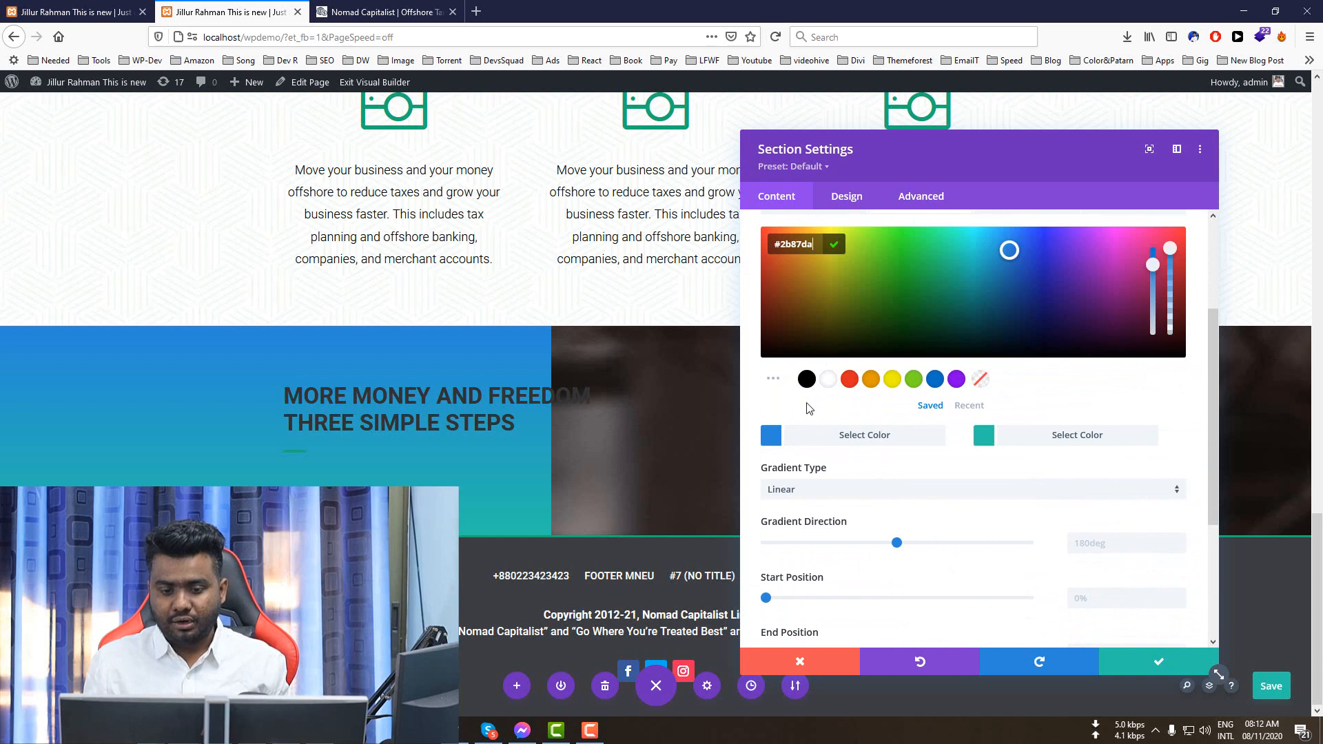
text(#3c3d41)
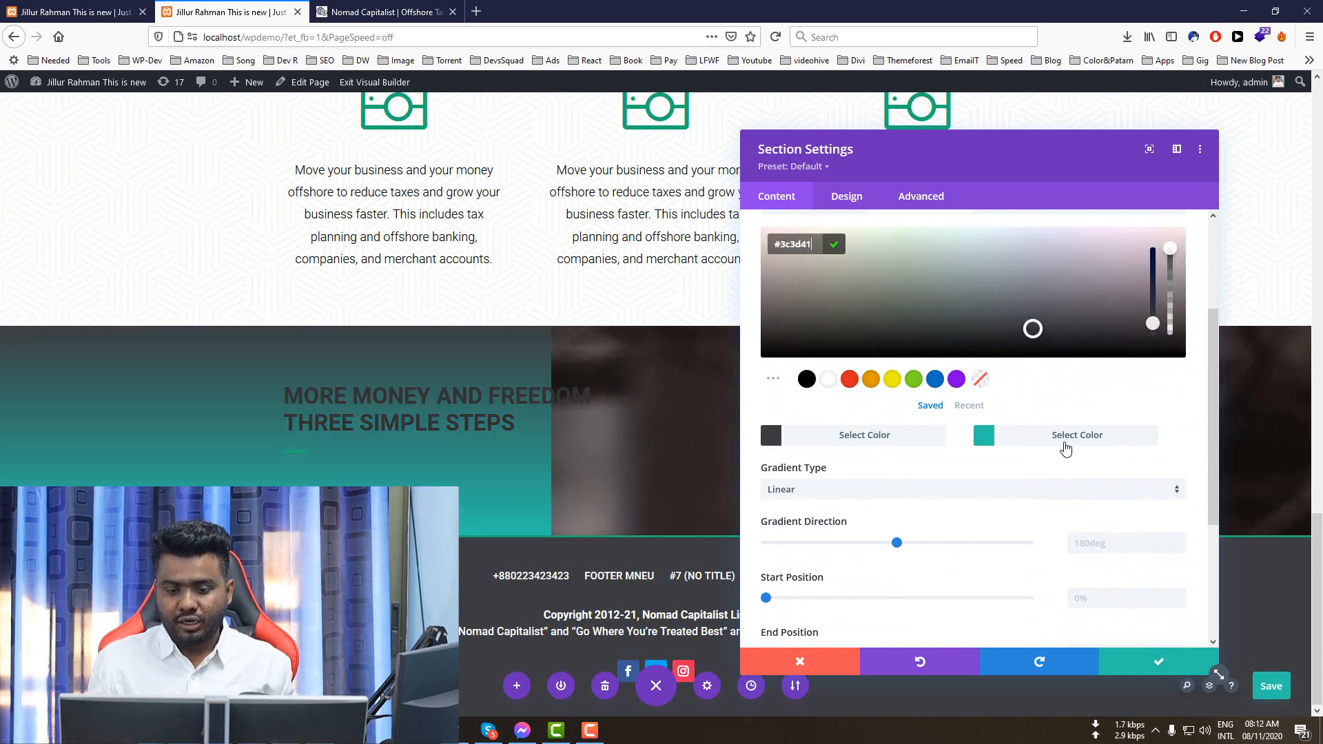
- Try #3c3d41 at 0.6 opacity as the gradient's second colour and compare it with the reference section
click(1067, 436)
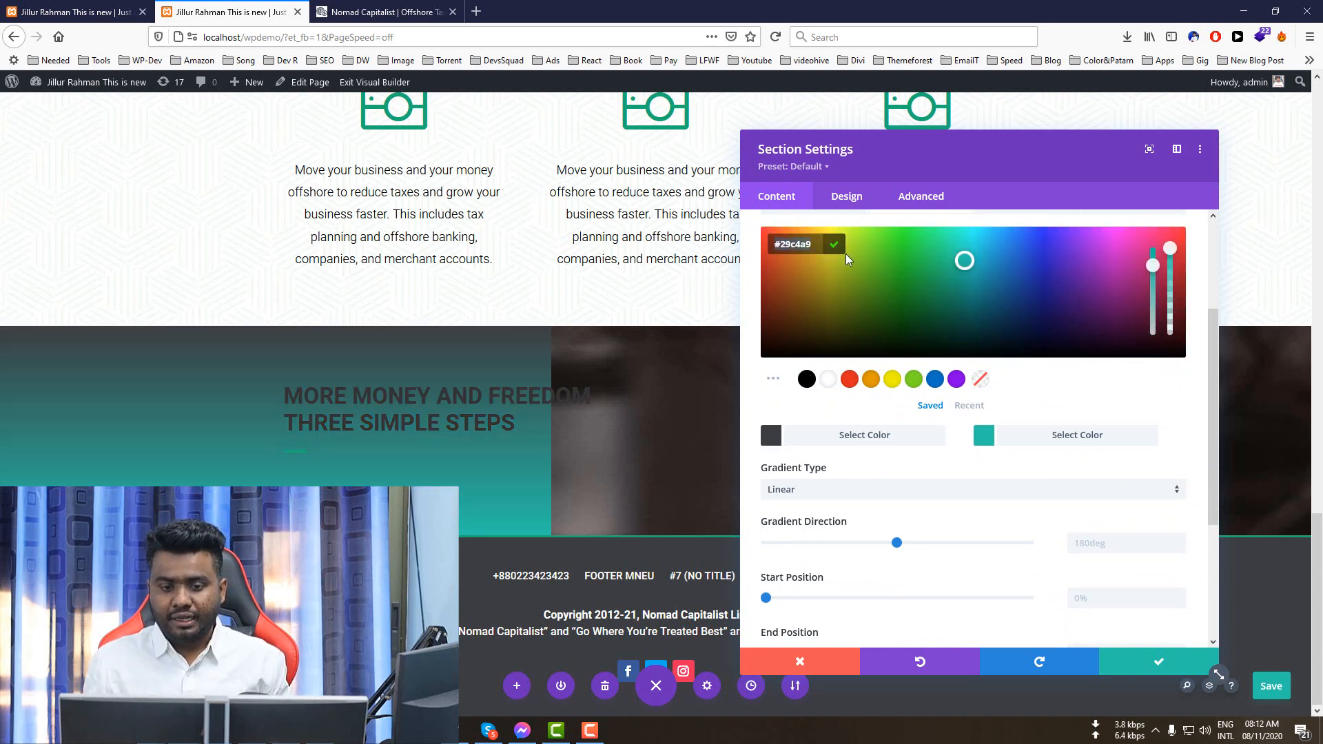
text(#3c3d41)
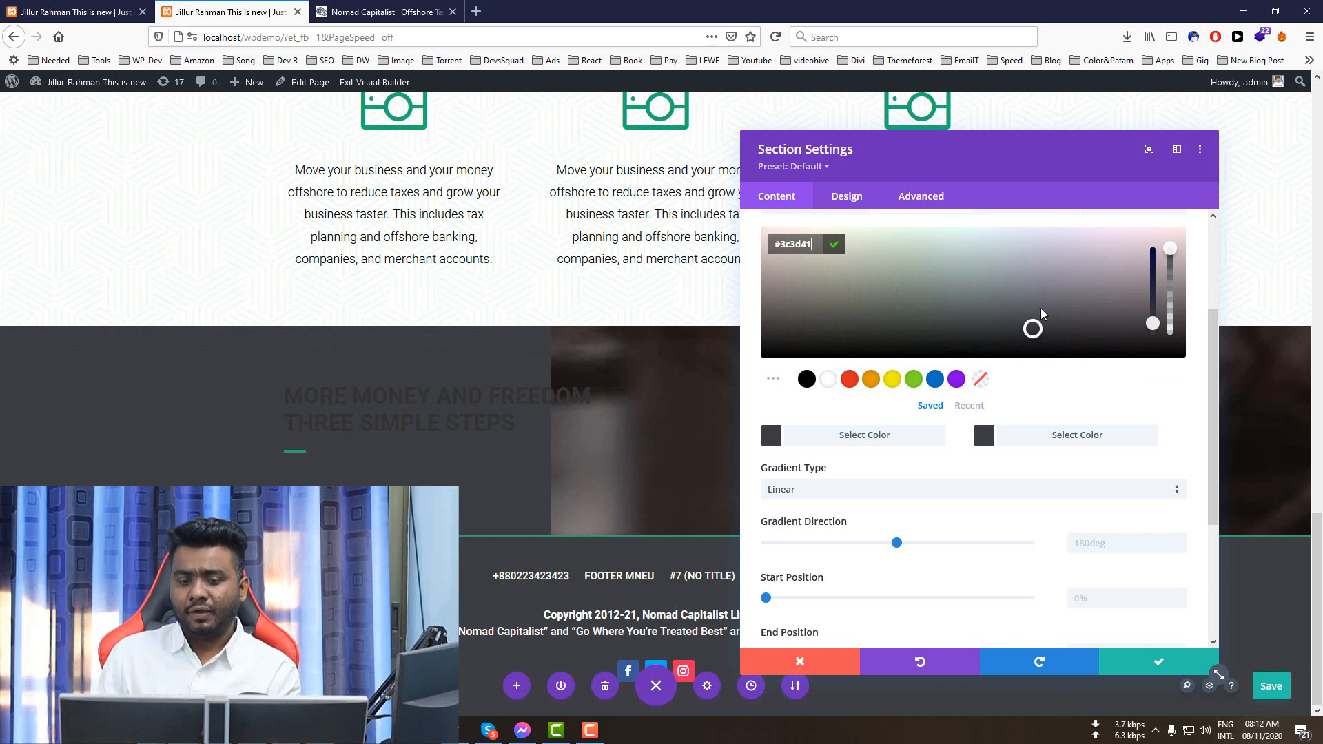
drag(1171, 248, 1177, 290)
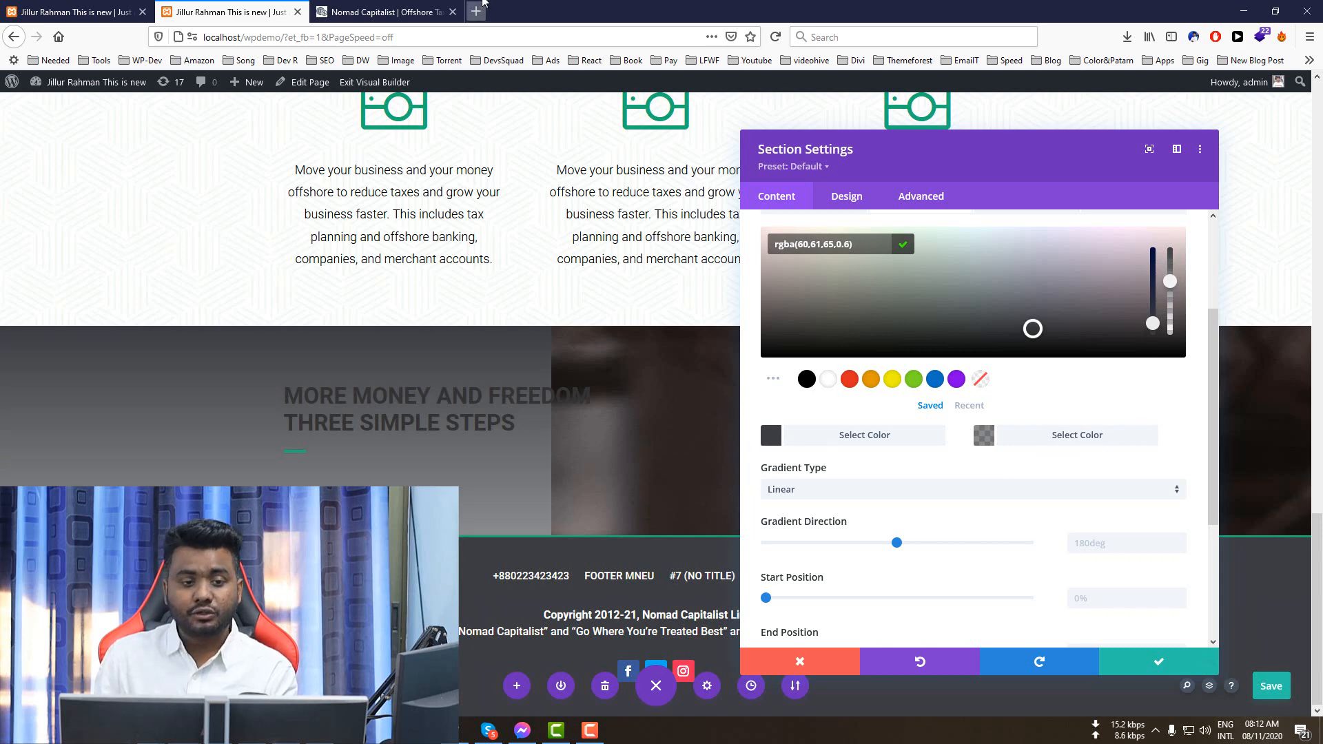
click(382, 11)
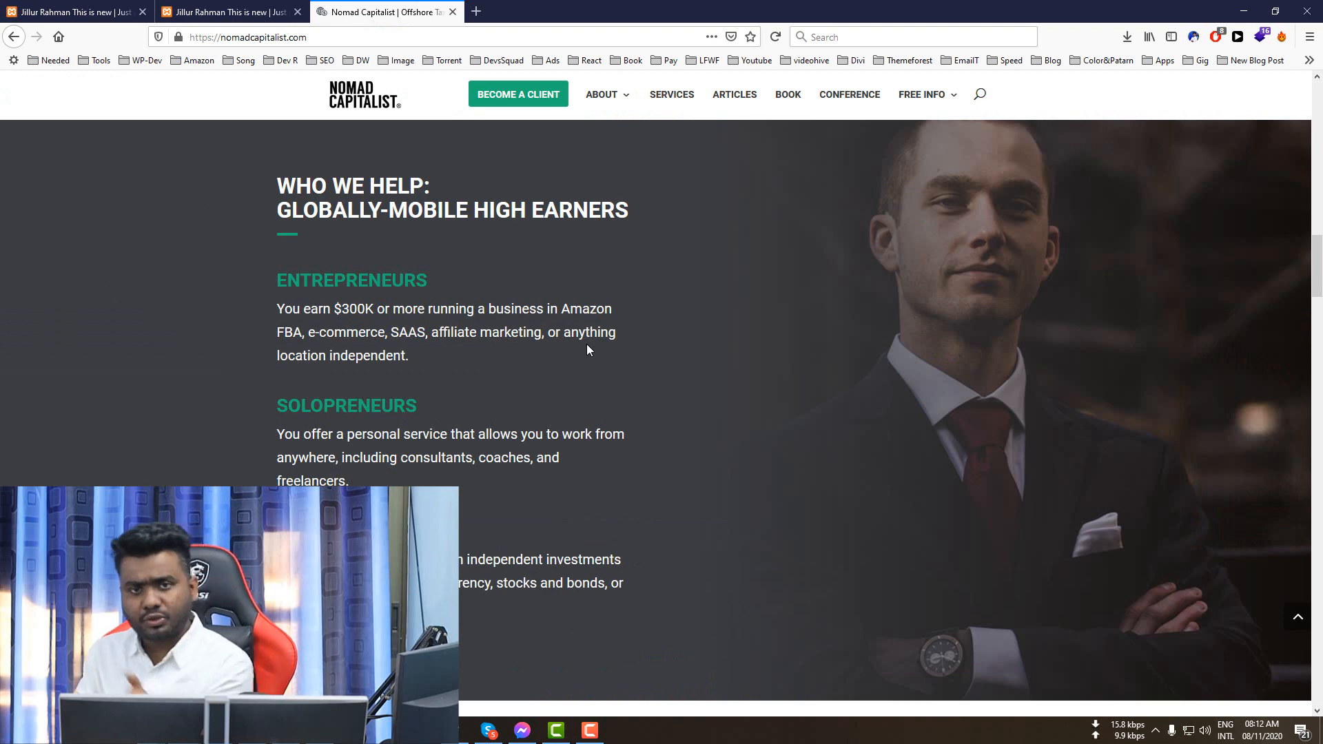
click(231, 11)
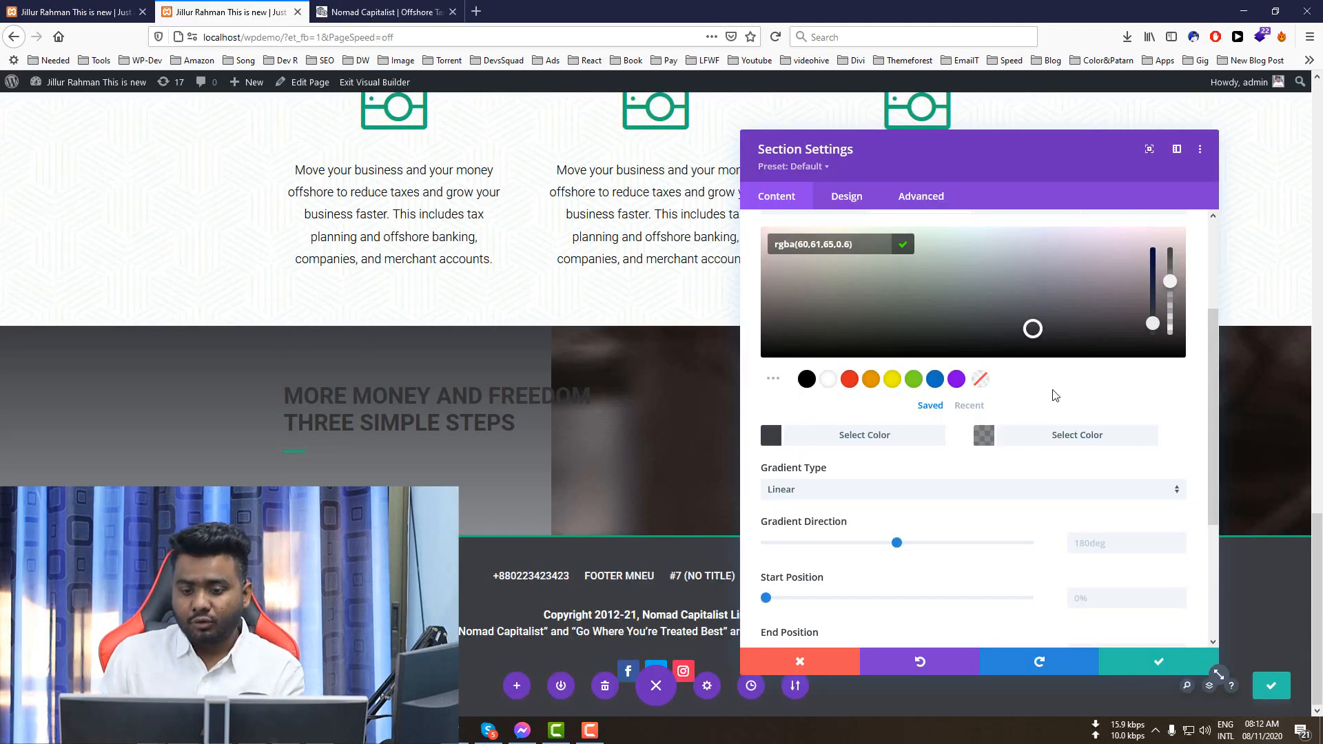
- Place the gradient above the section's background image and compare the overlay with the reference page
click(966, 512)
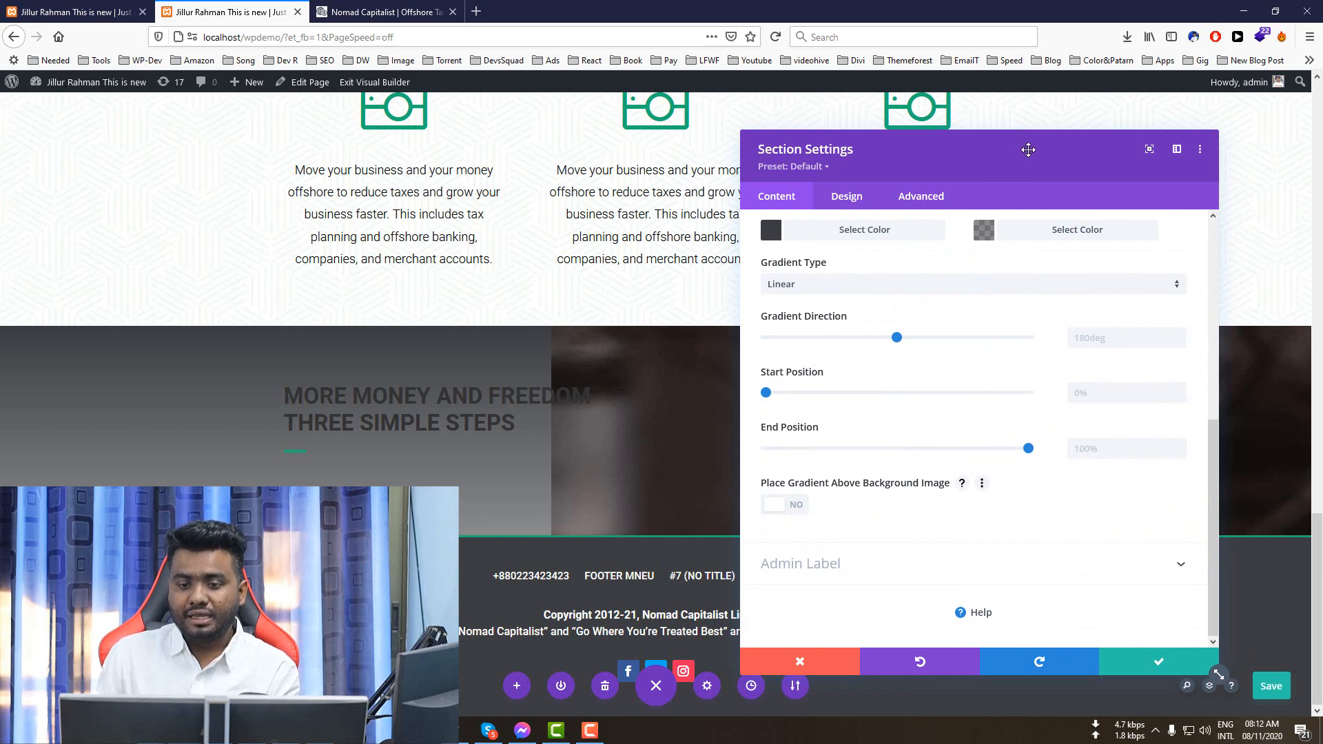
drag(1029, 150, 487, 124)
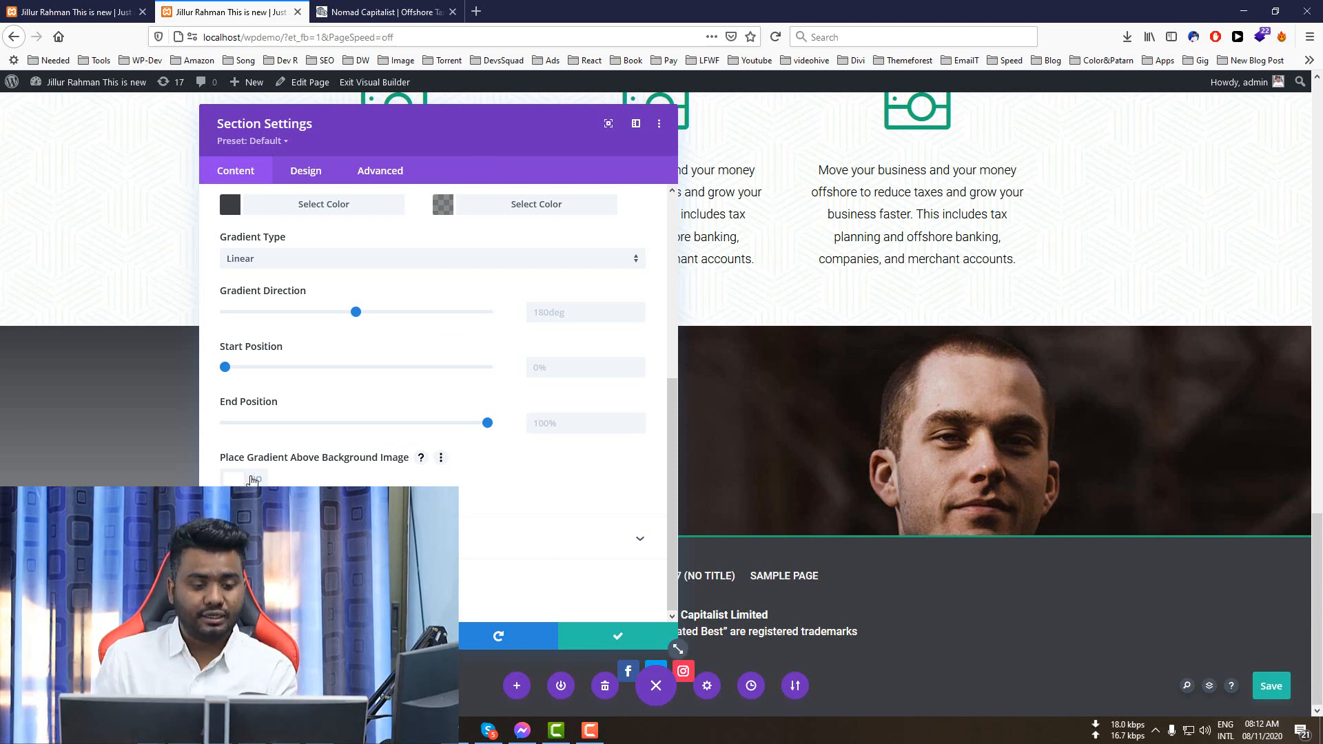
click(252, 479)
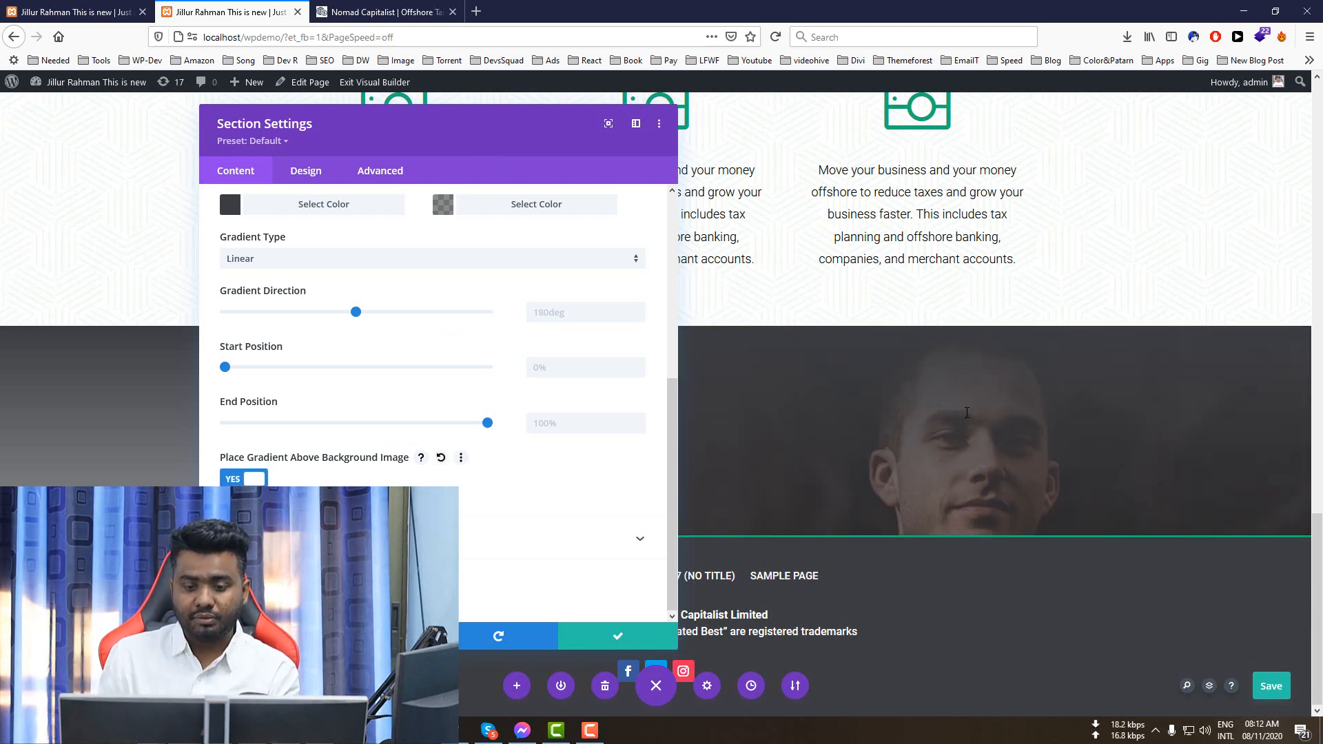
drag(466, 129, 1028, 177)
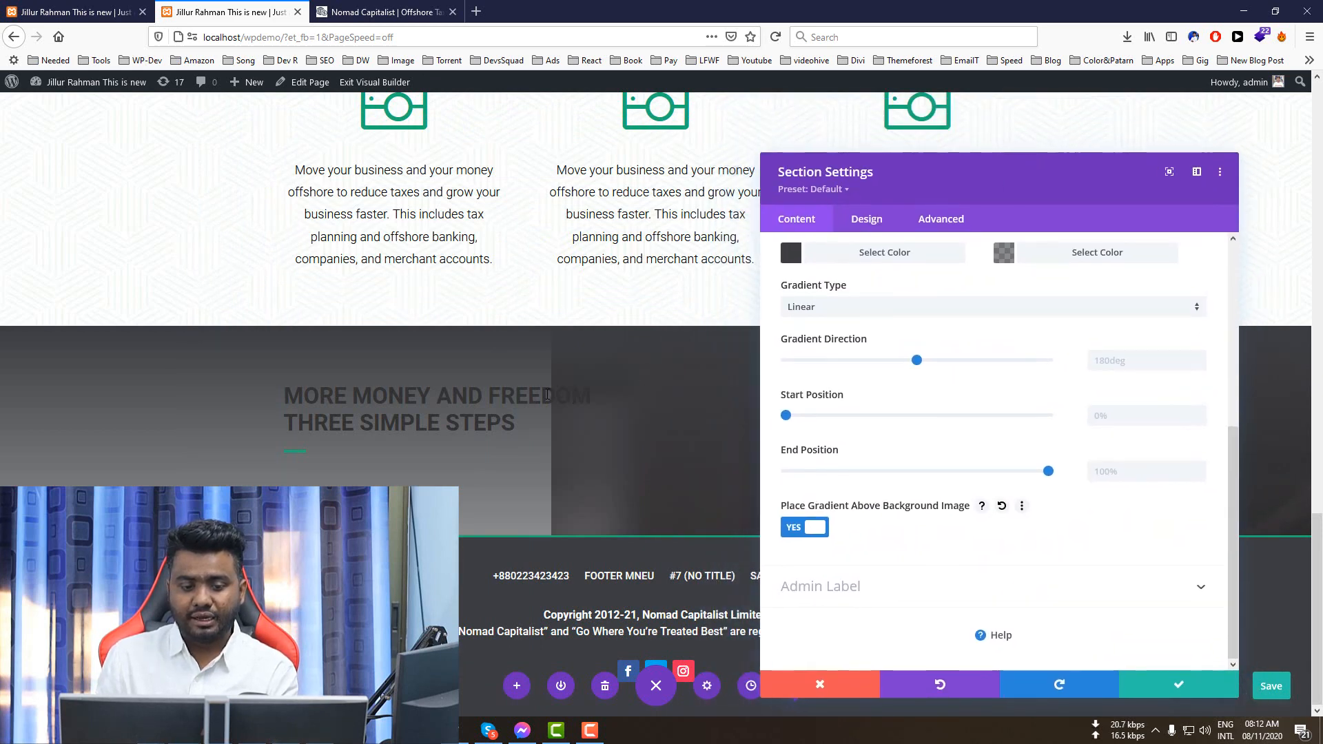
click(411, 6)
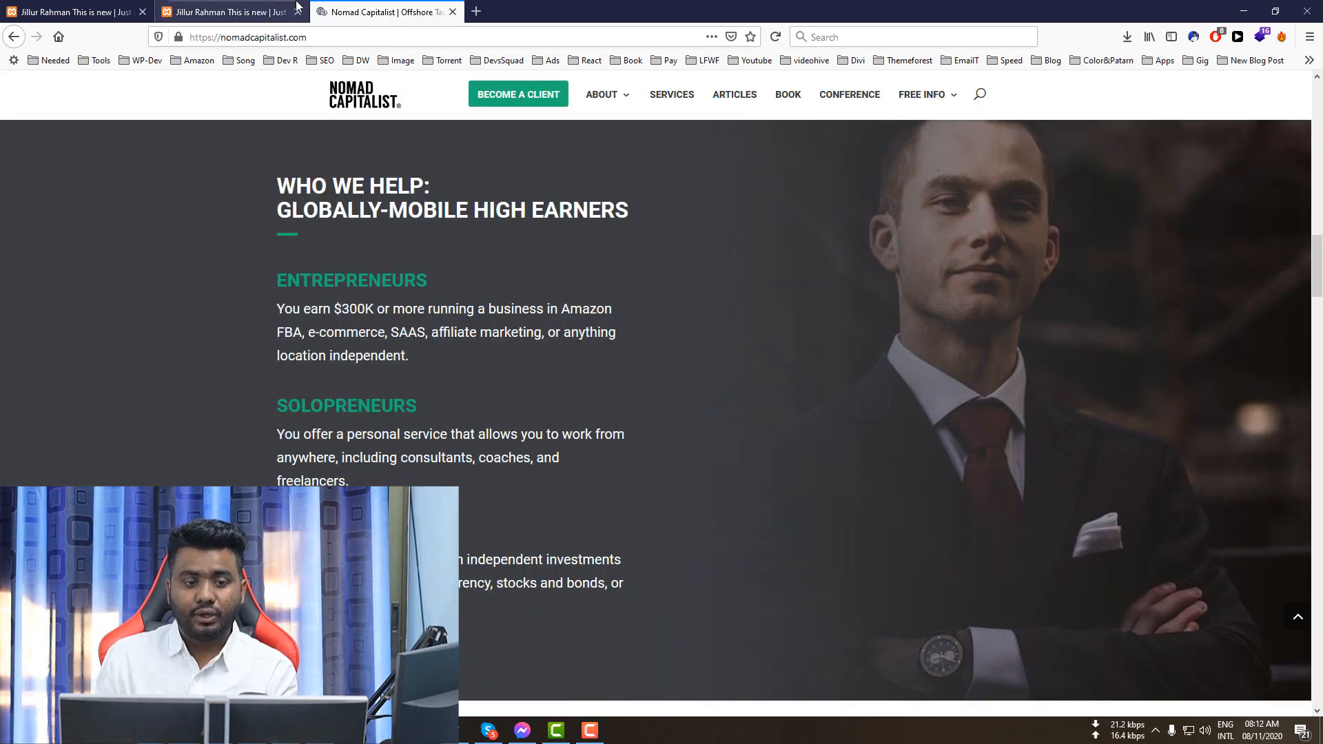
click(262, 12)
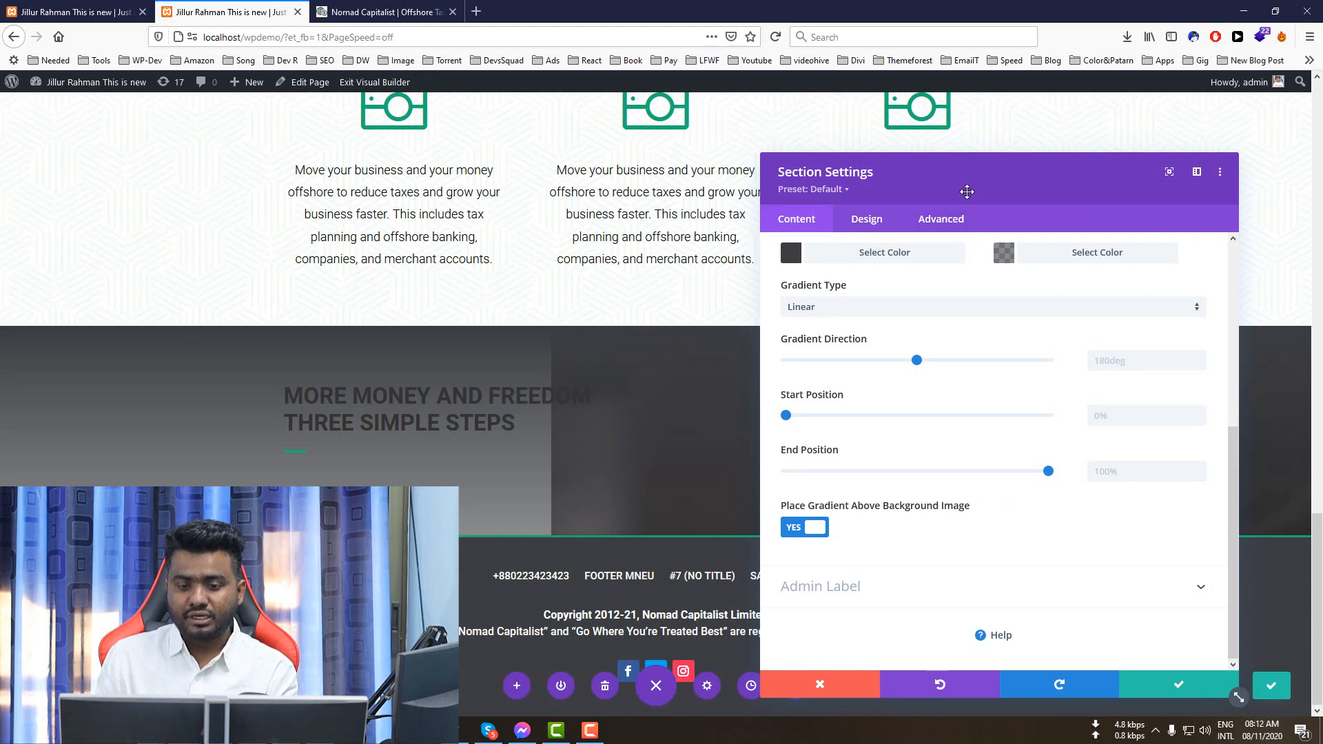
drag(967, 192, 919, 298)
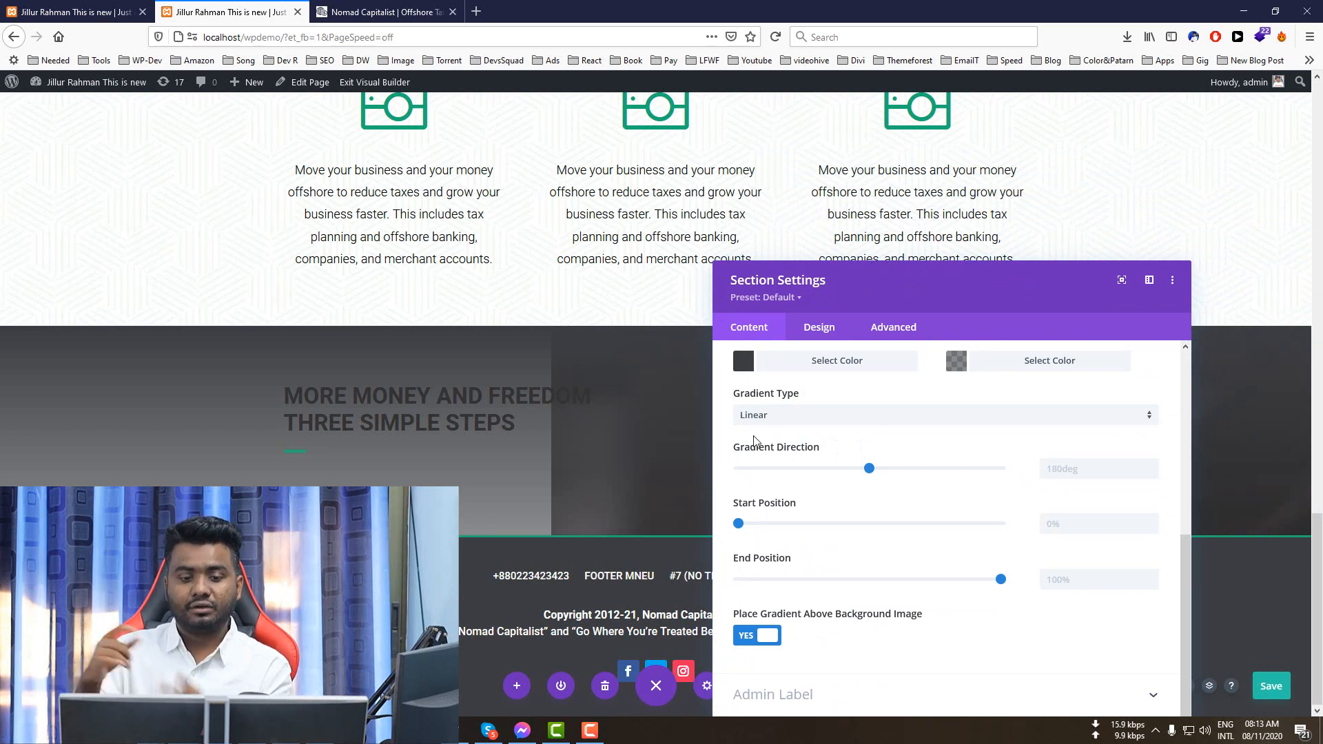
- Recheck the reference's fade, then set the gradient's second colour to the red swatch #e02b20
scroll(853, 407, up, 2)
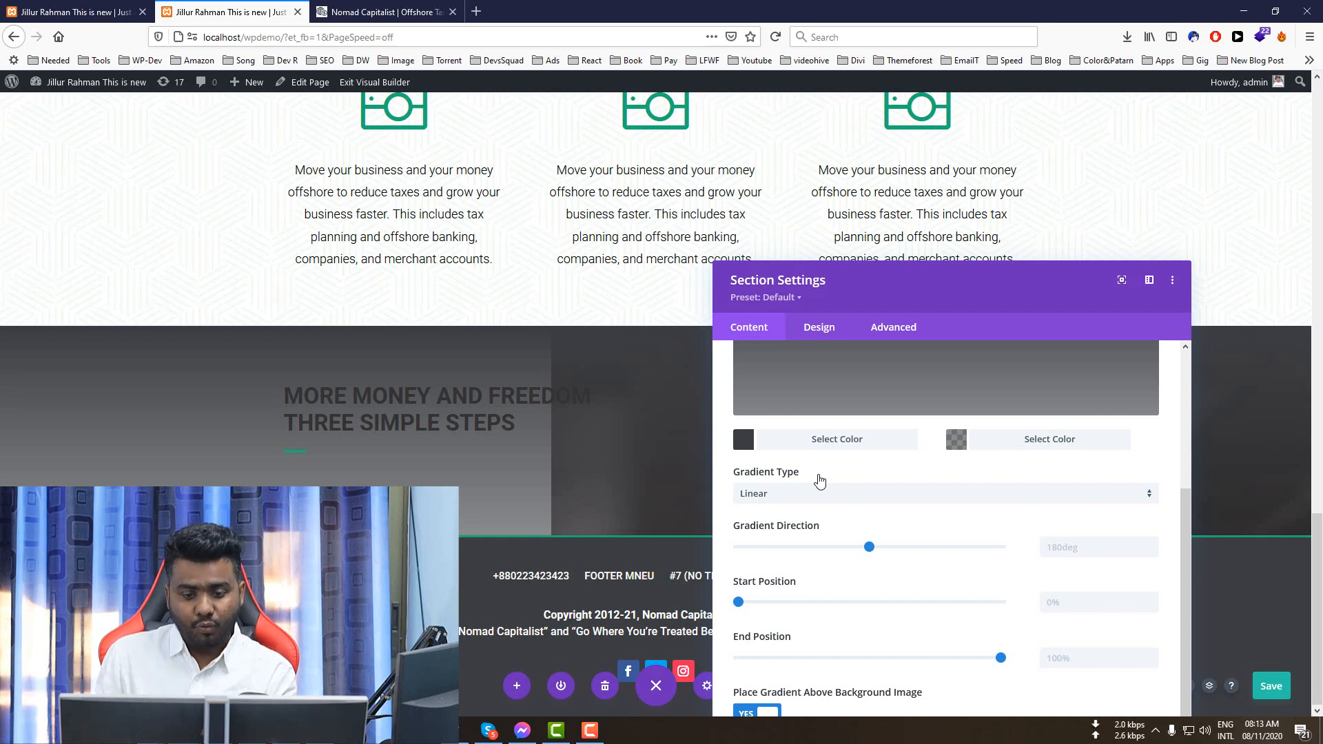
click(399, 9)
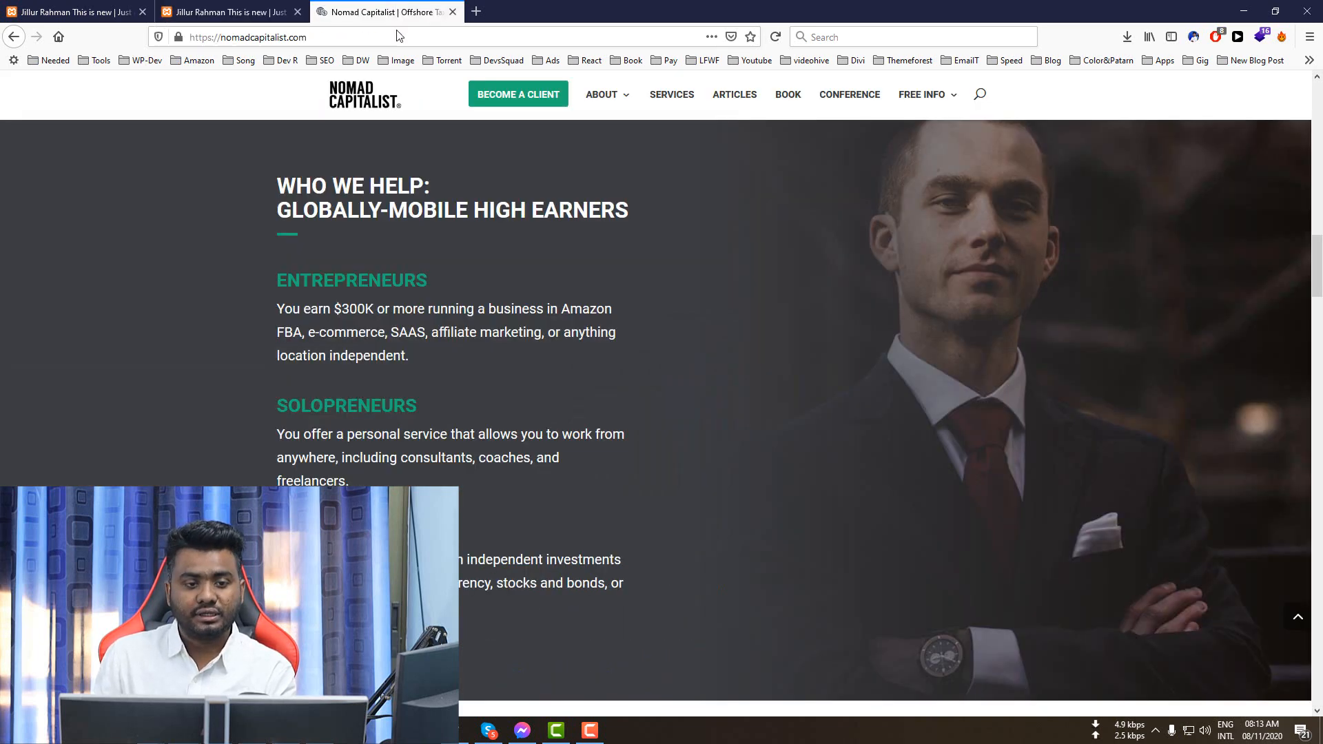
click(199, 2)
click(1031, 447)
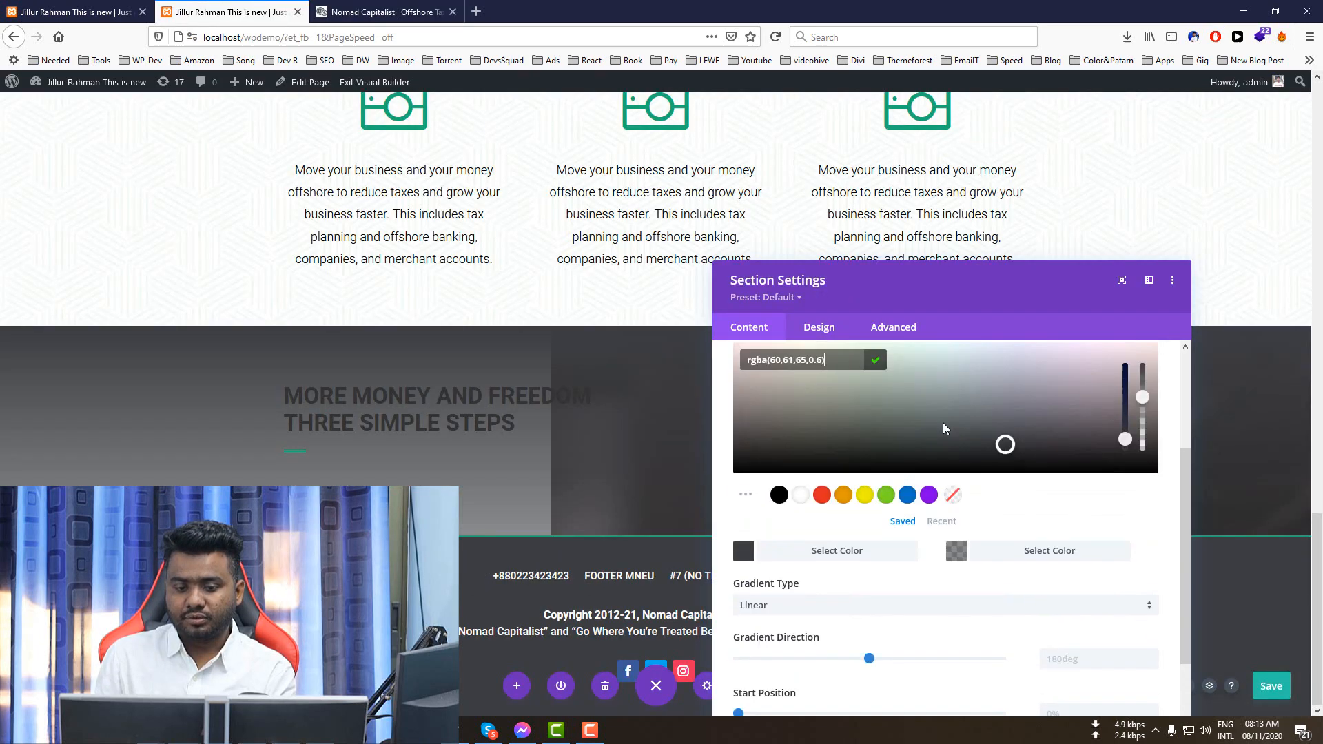
click(823, 565)
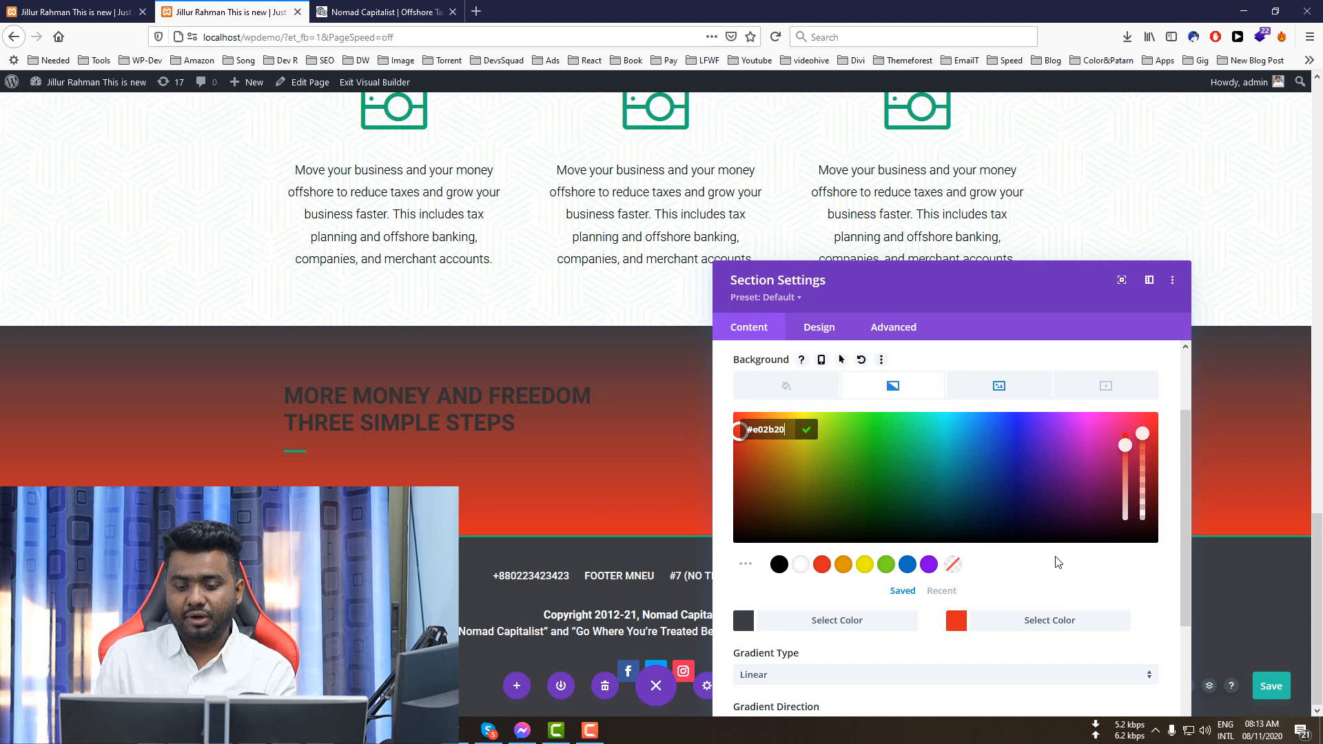
scroll(1060, 564, down, 2)
- Check the fade direction on the reference page and set the section's gradient direction to 90deg
click(386, 12)
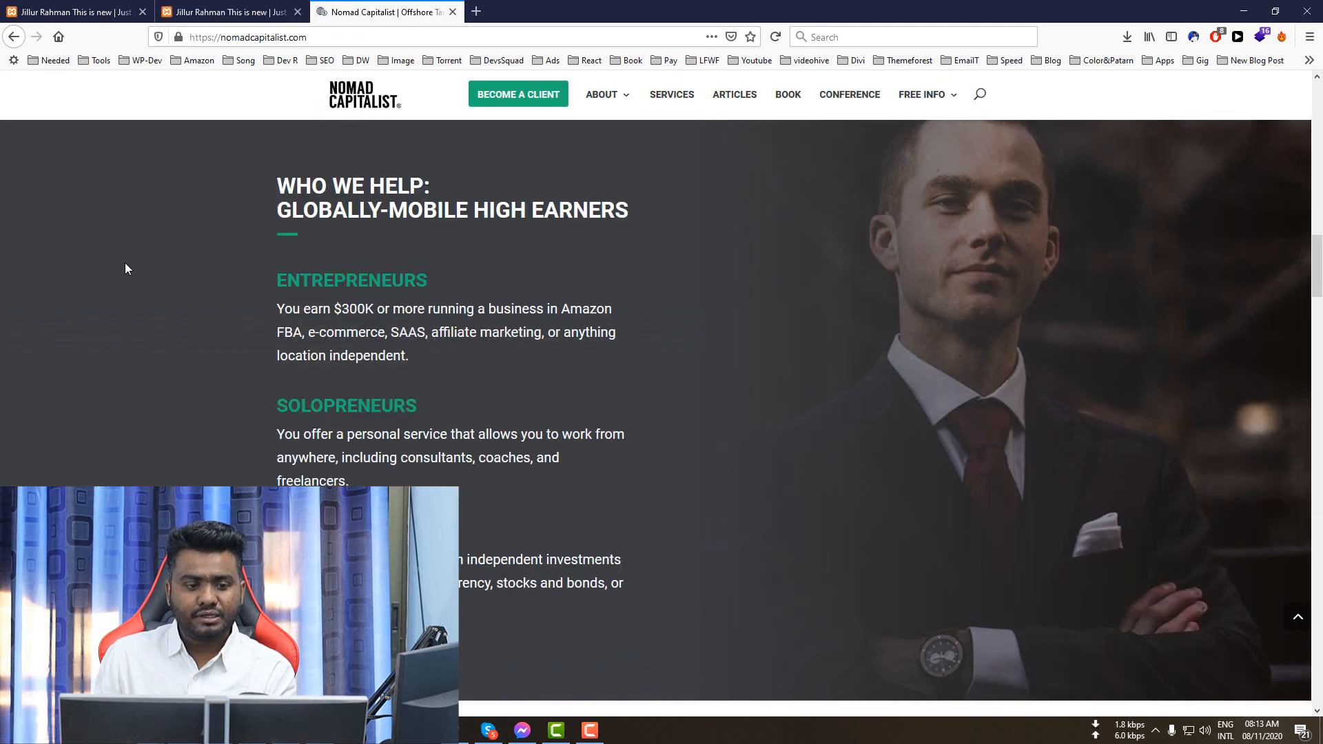
click(288, 11)
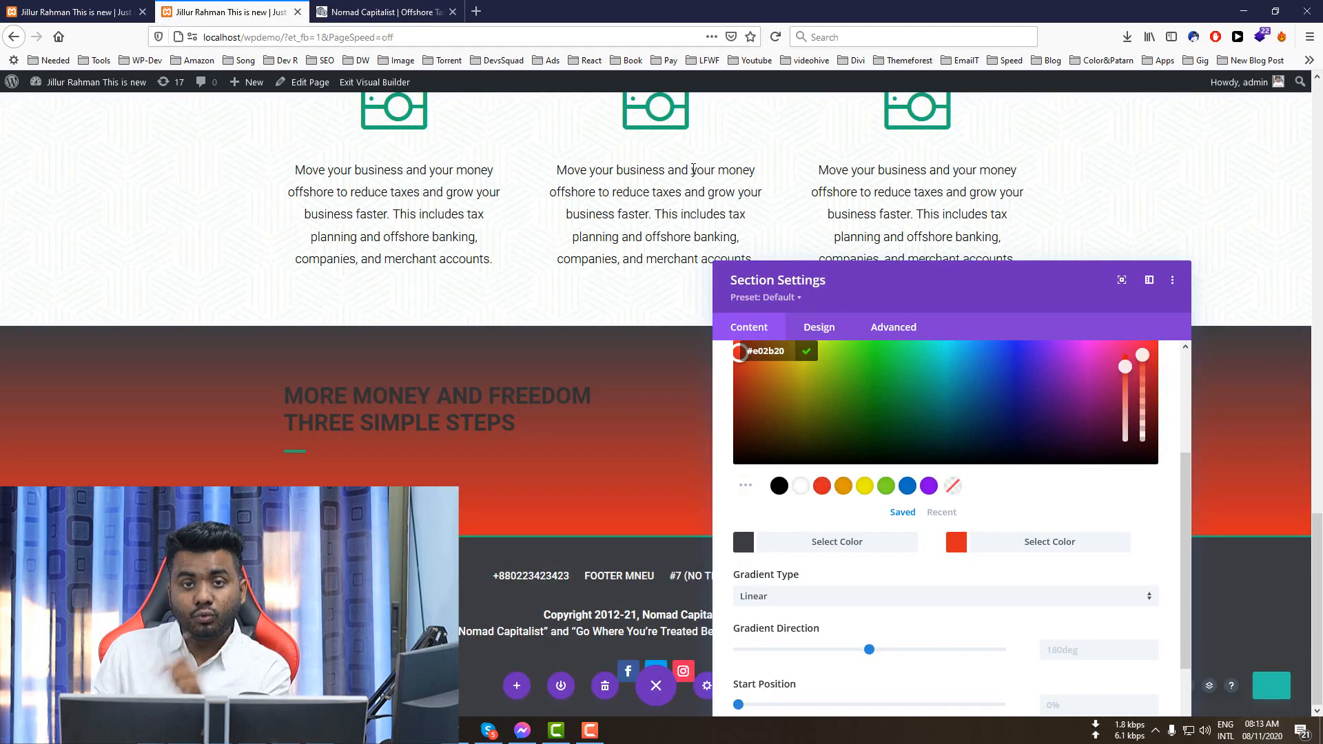
drag(975, 279, 933, 137)
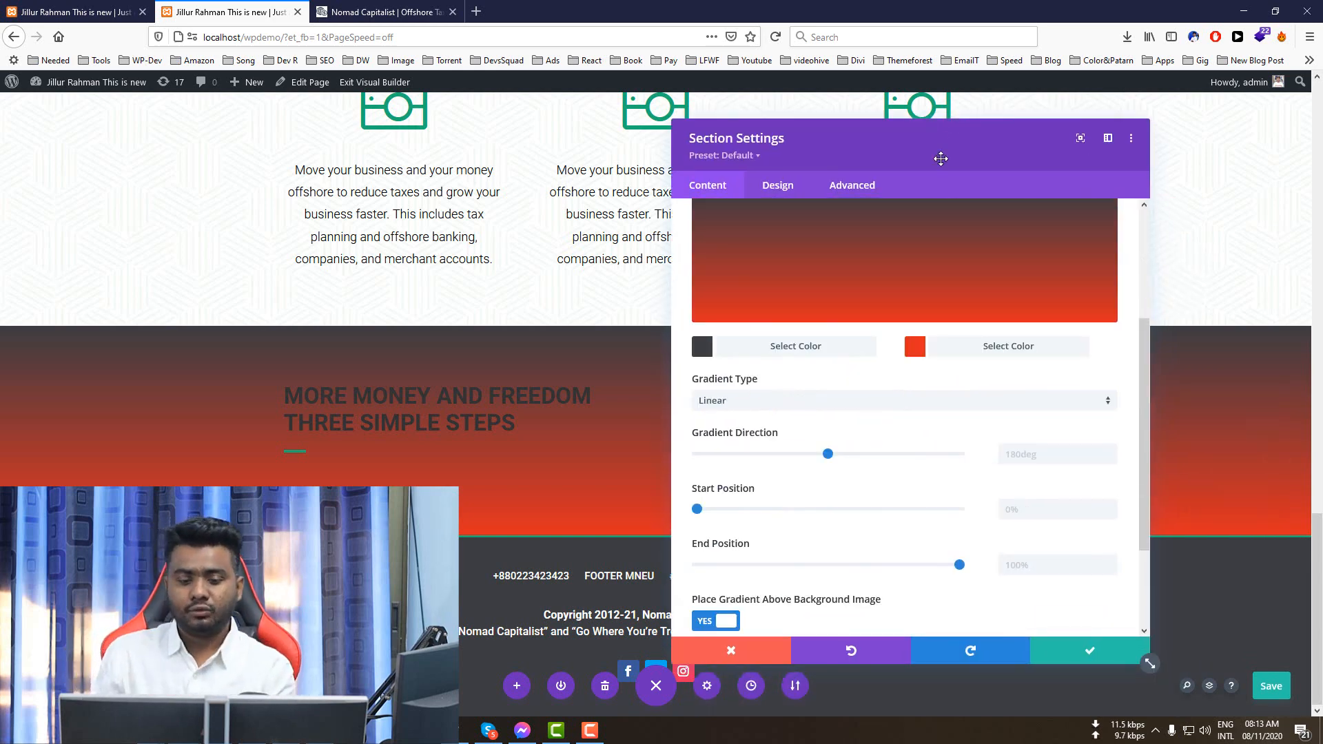
drag(830, 456, 768, 454)
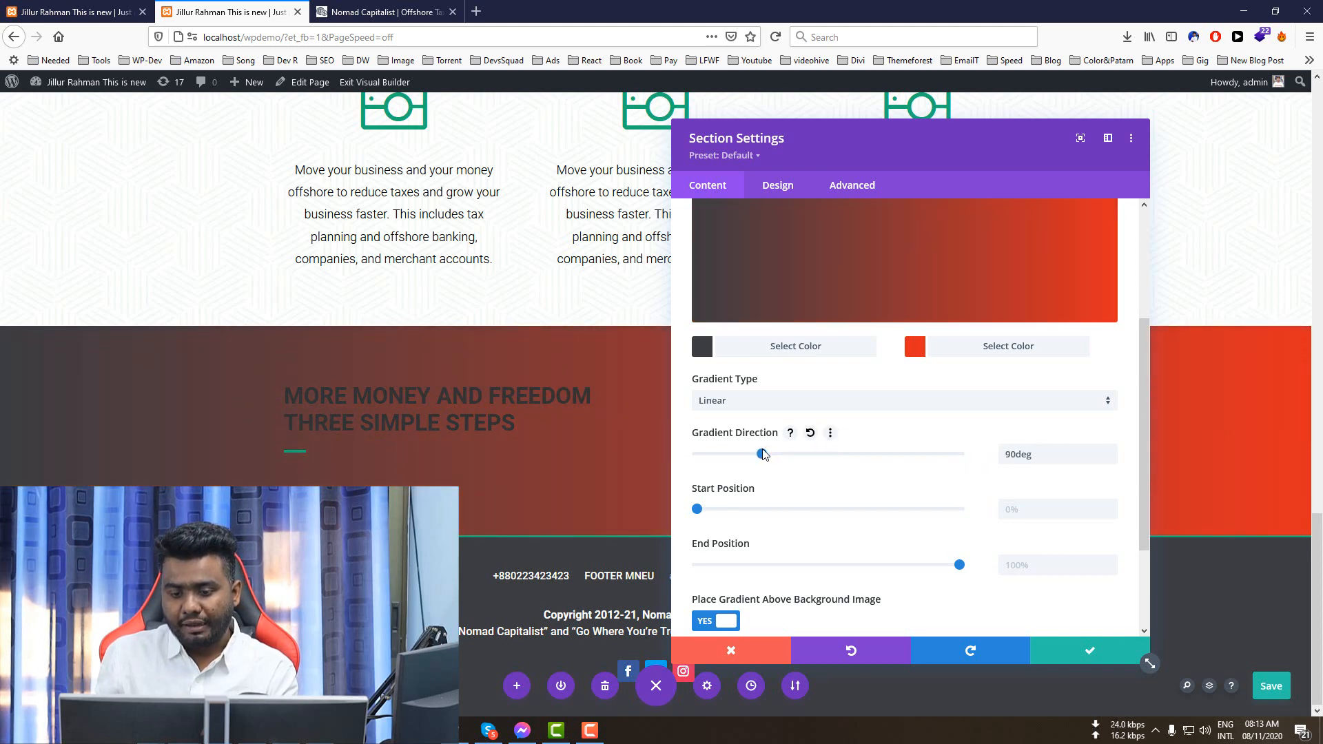
- Set the section gradient's second colour to #3c3d41 at 0.35 opacity
drag(908, 144, 752, 141)
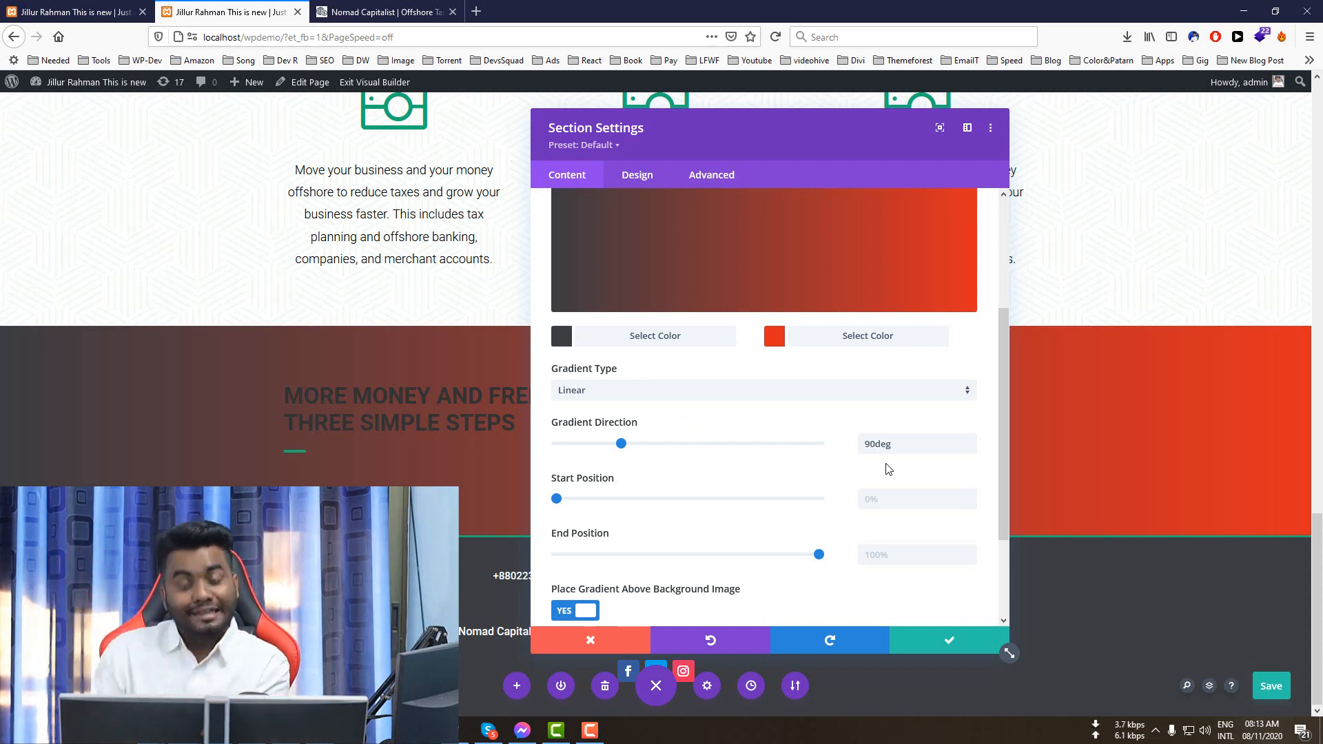
drag(830, 139, 1010, 148)
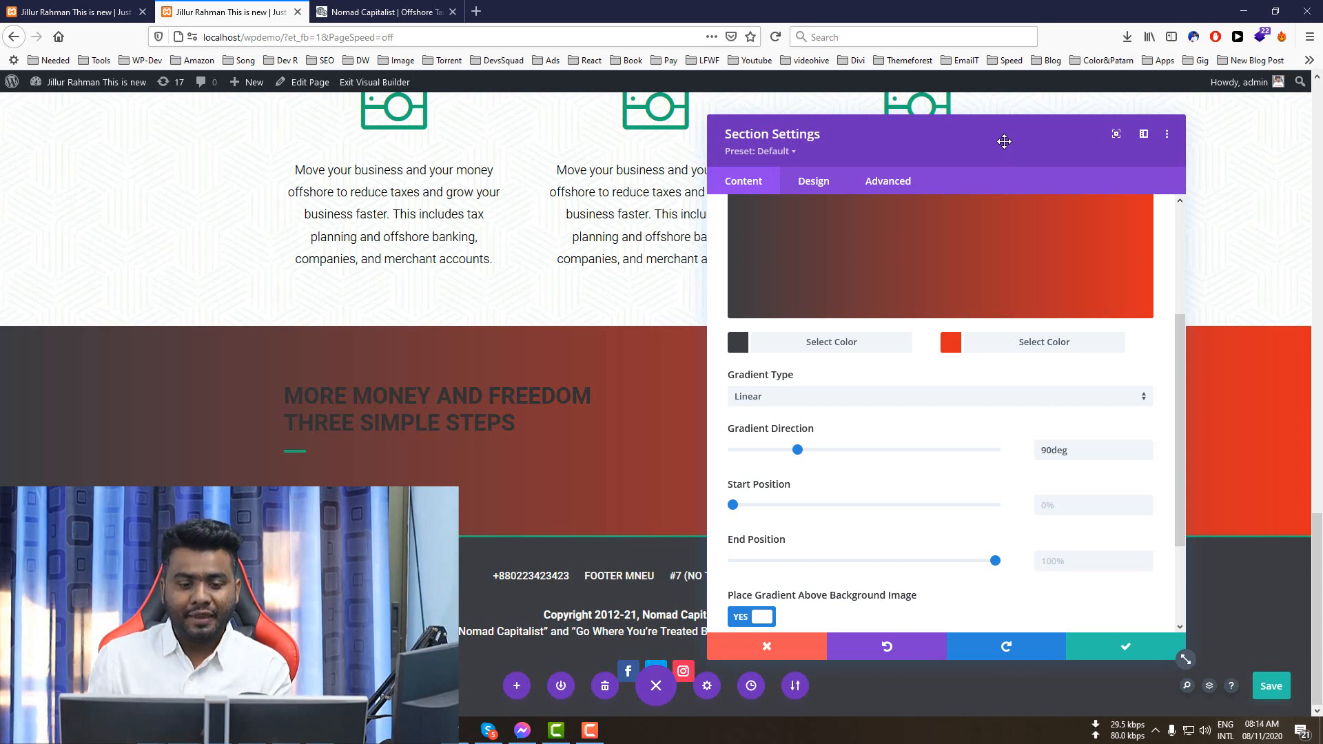
drag(1005, 142, 871, 124)
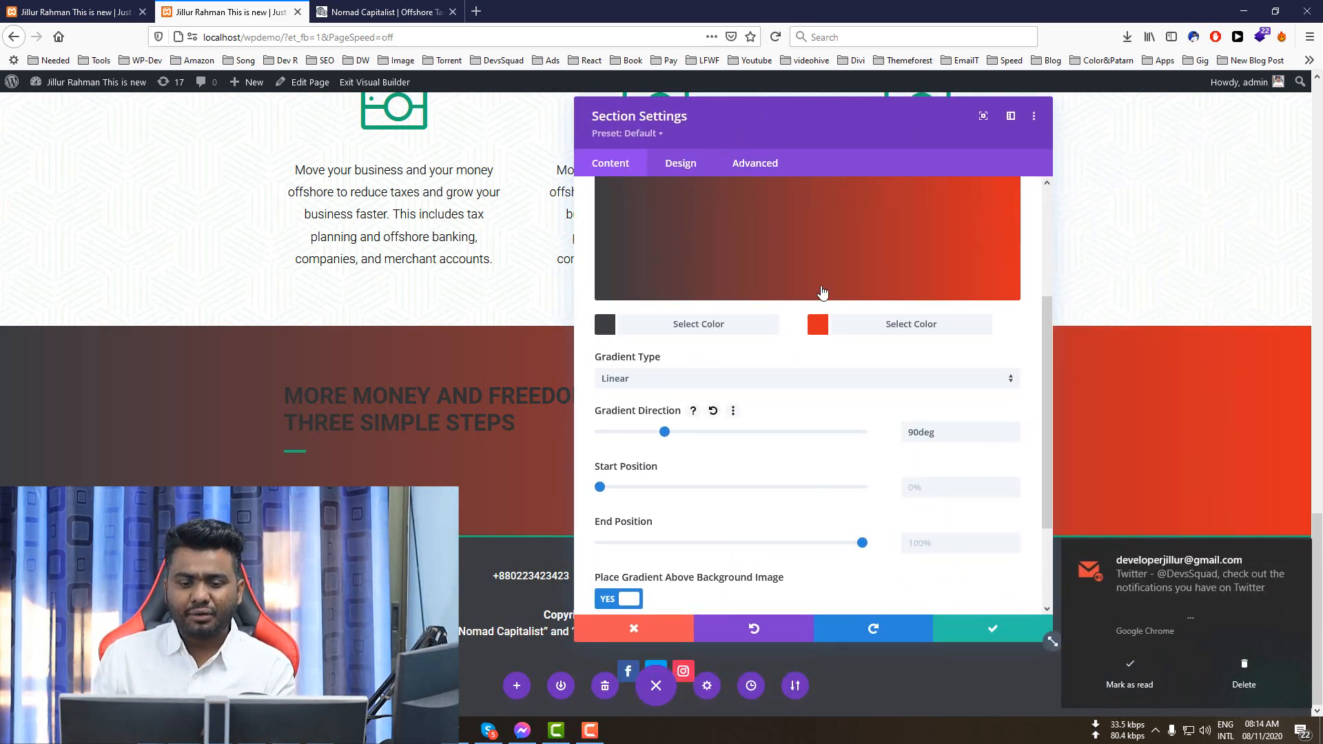
click(944, 327)
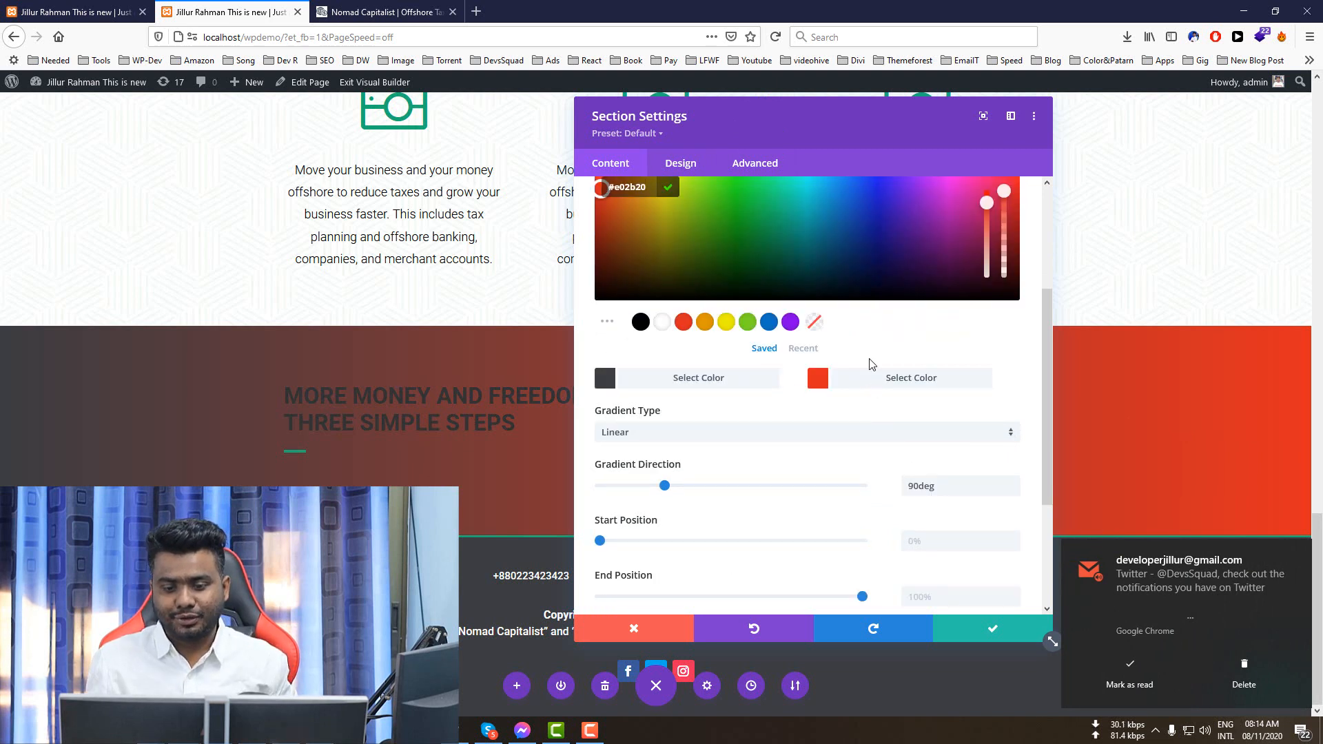
scroll(870, 364, up, 1)
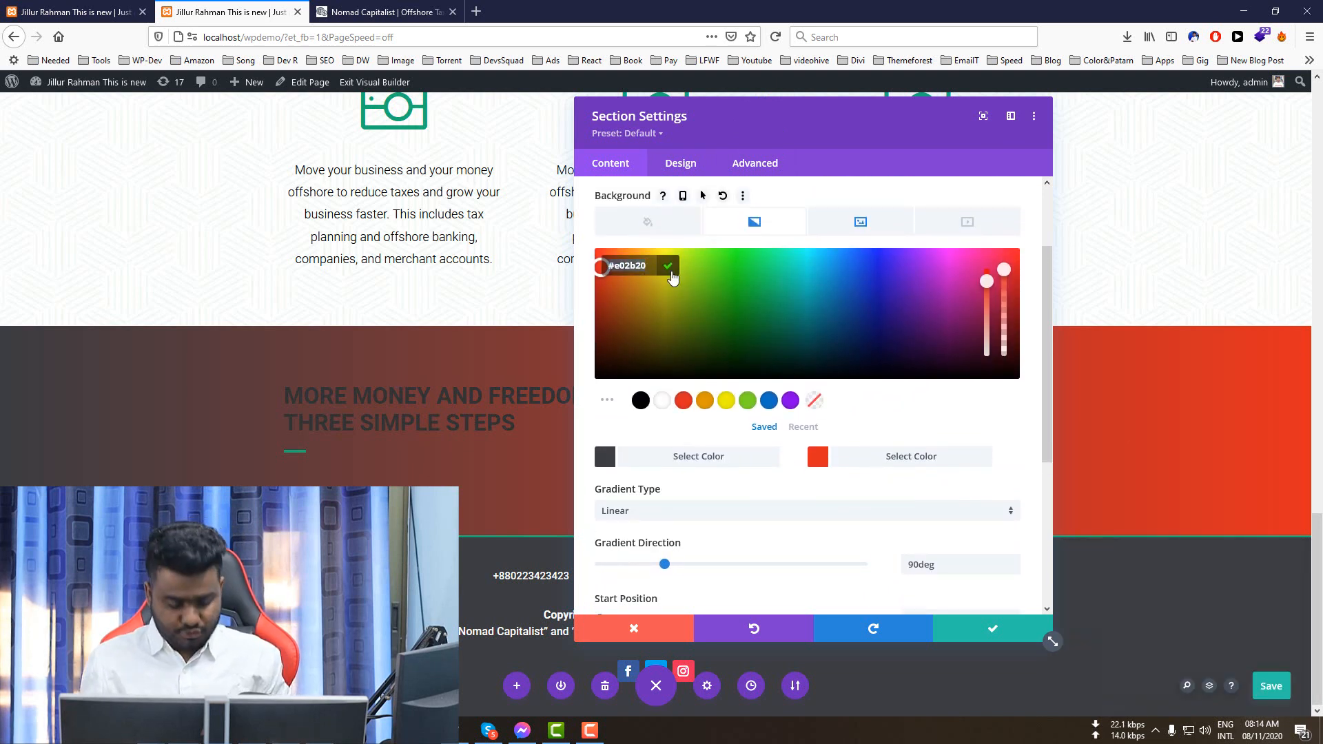
text(#3c3d41)
drag(1004, 270, 1006, 338)
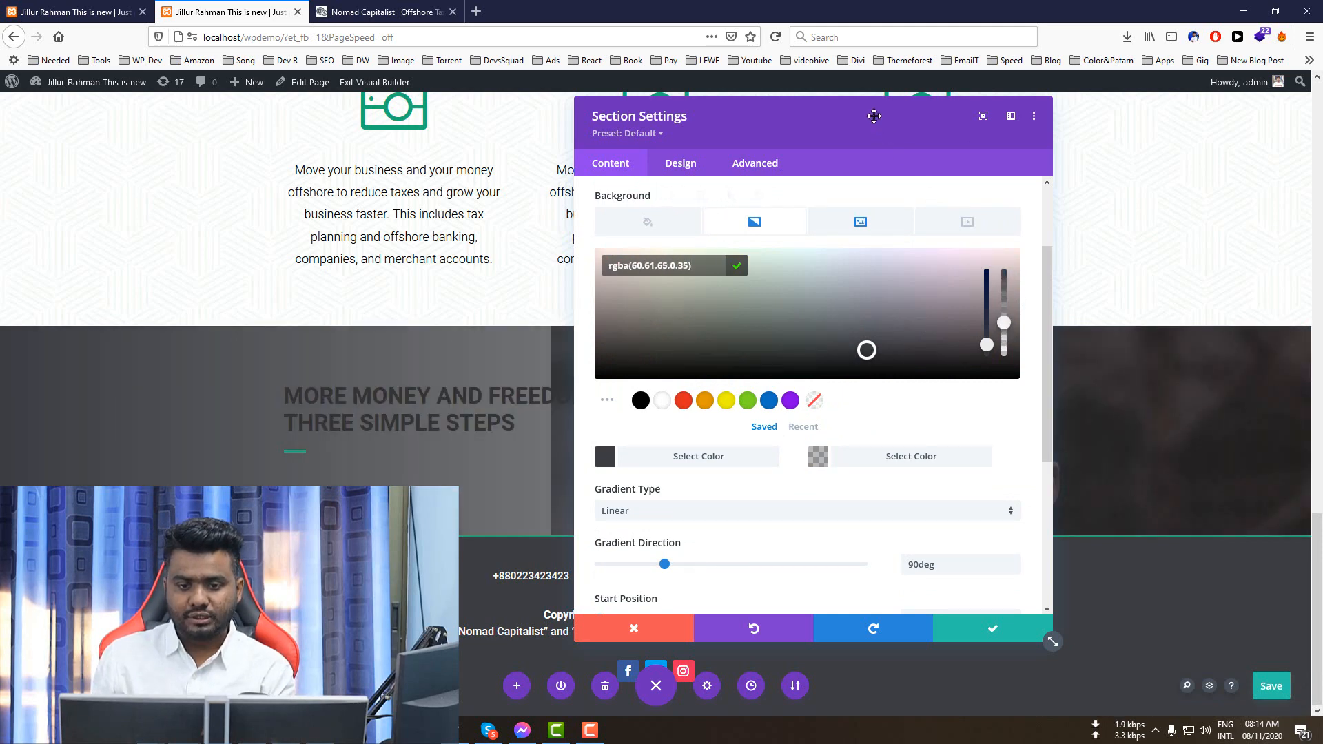
drag(874, 117, 1048, 166)
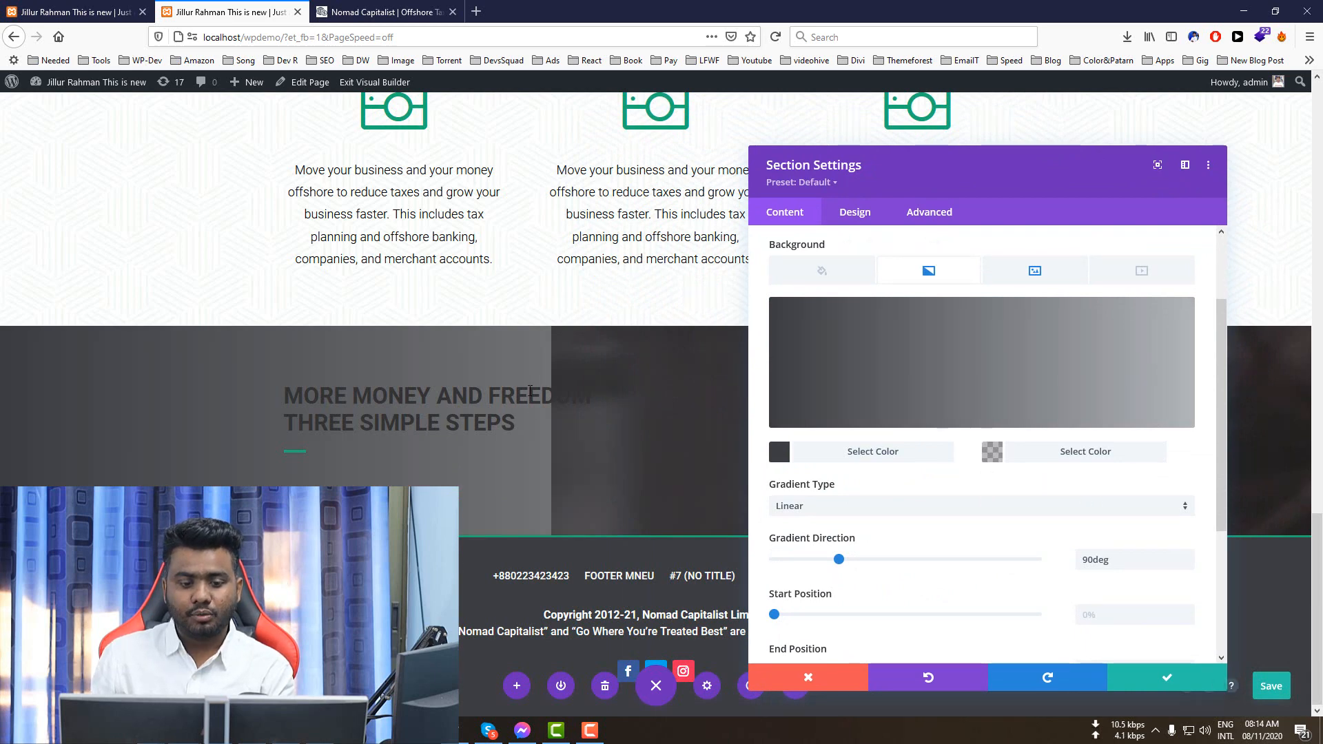
- Check the reference page's fade, then set the gradient's start position to 46% and end position to 59% and save the section settings
click(350, 9)
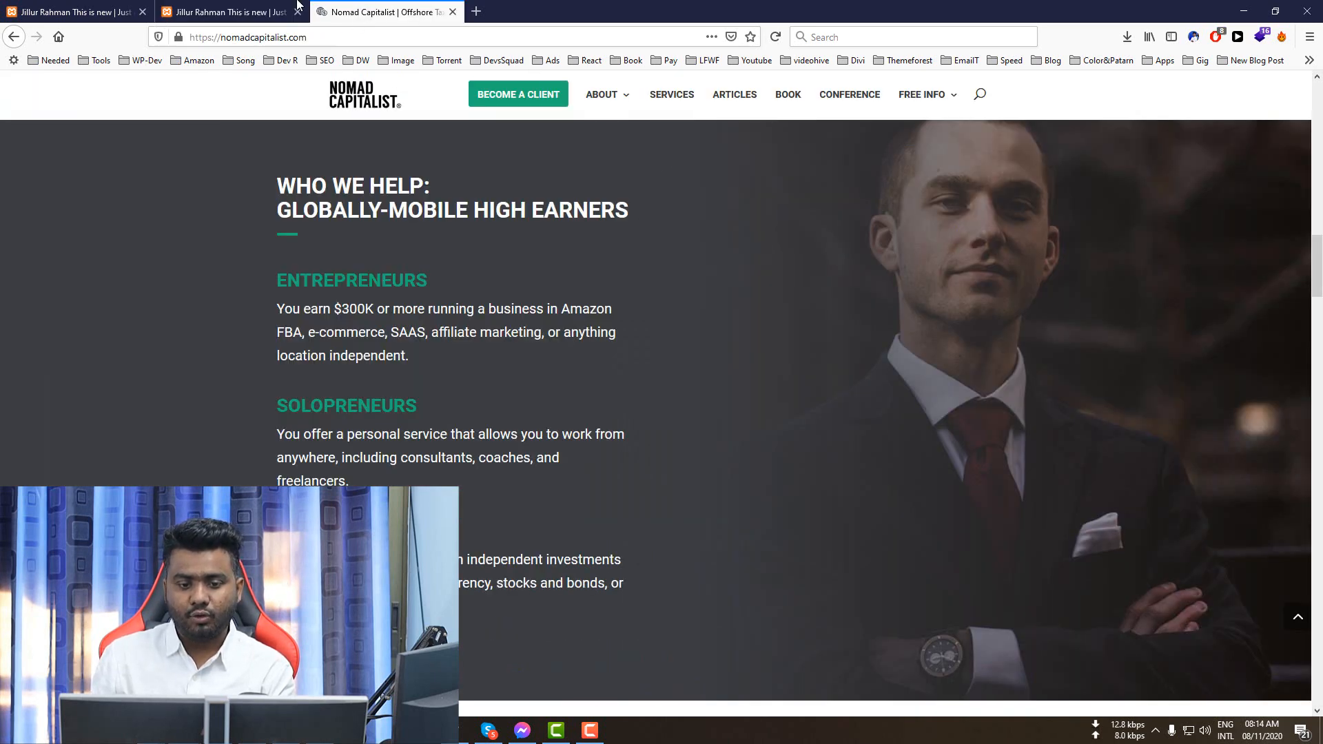
click(256, 8)
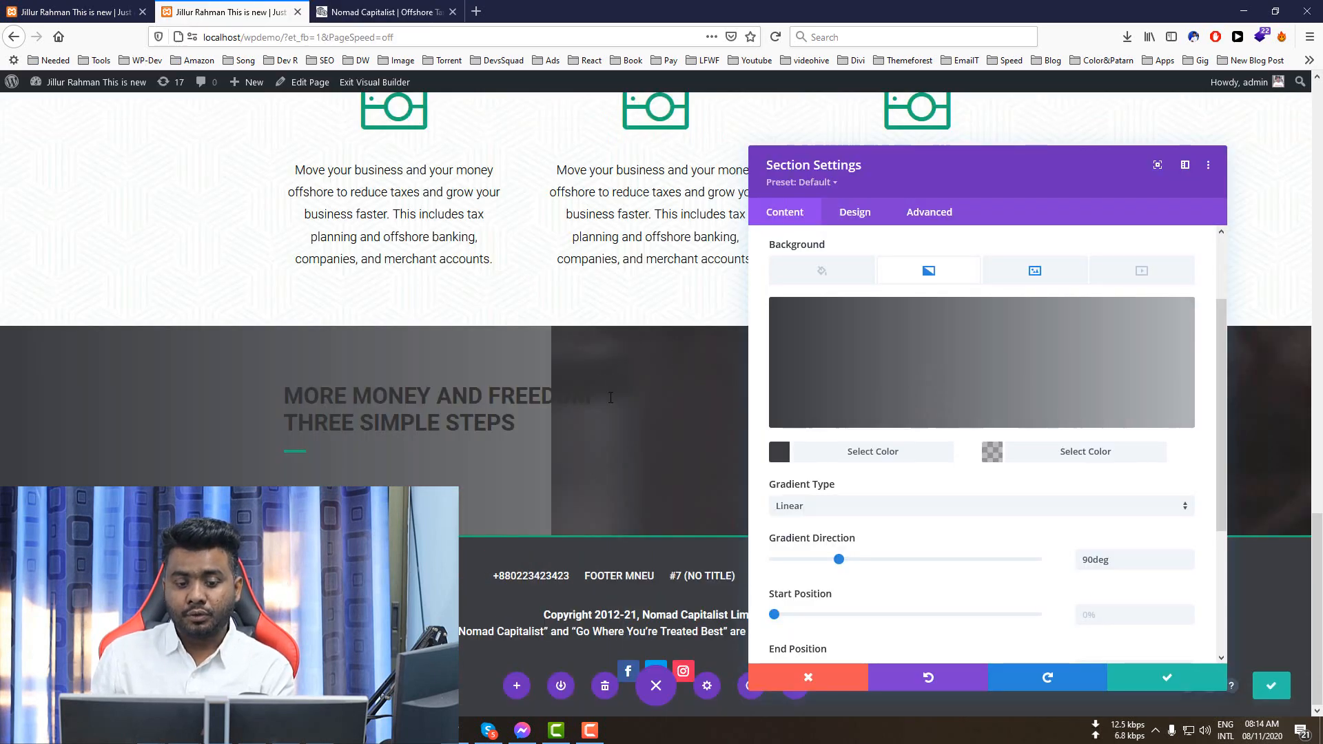
drag(915, 156, 905, 103)
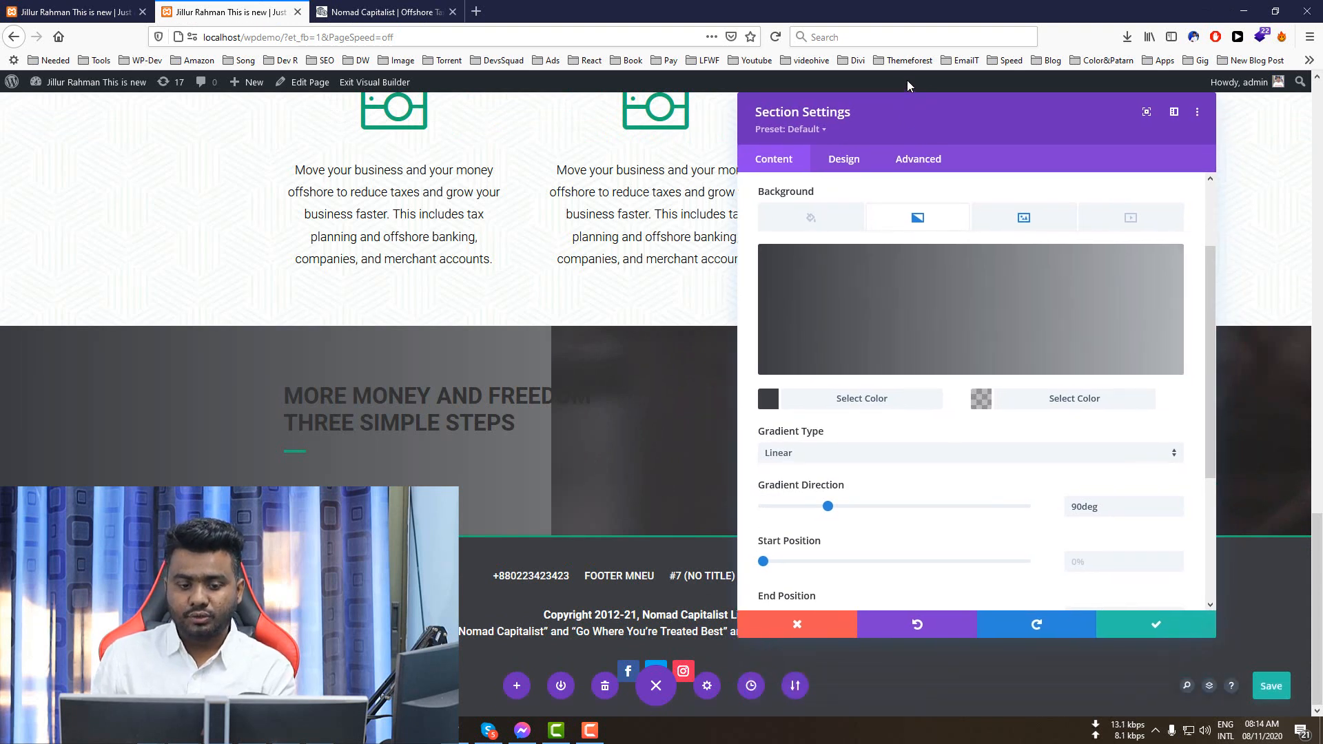
scroll(889, 482, down, 1)
scroll(828, 479, down, 3)
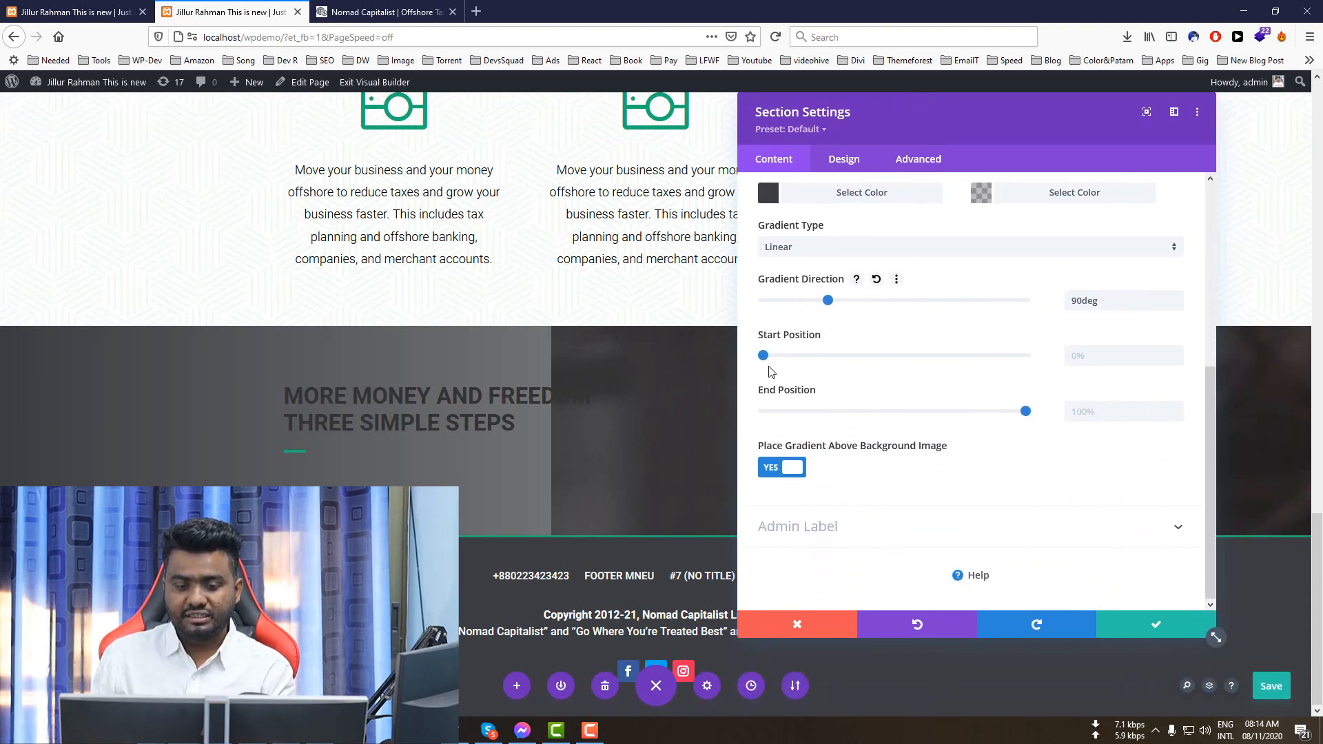
drag(772, 360, 867, 363)
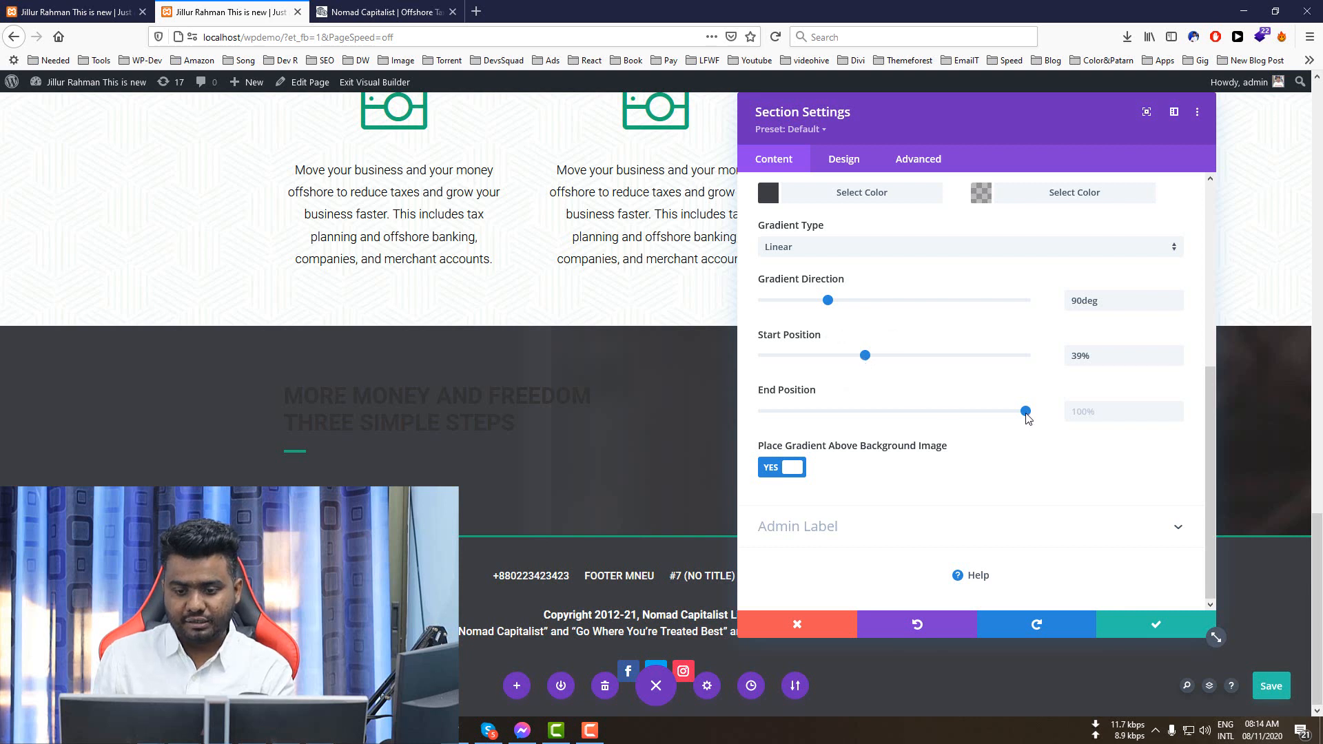
drag(1025, 410, 966, 411)
drag(959, 117, 1156, 167)
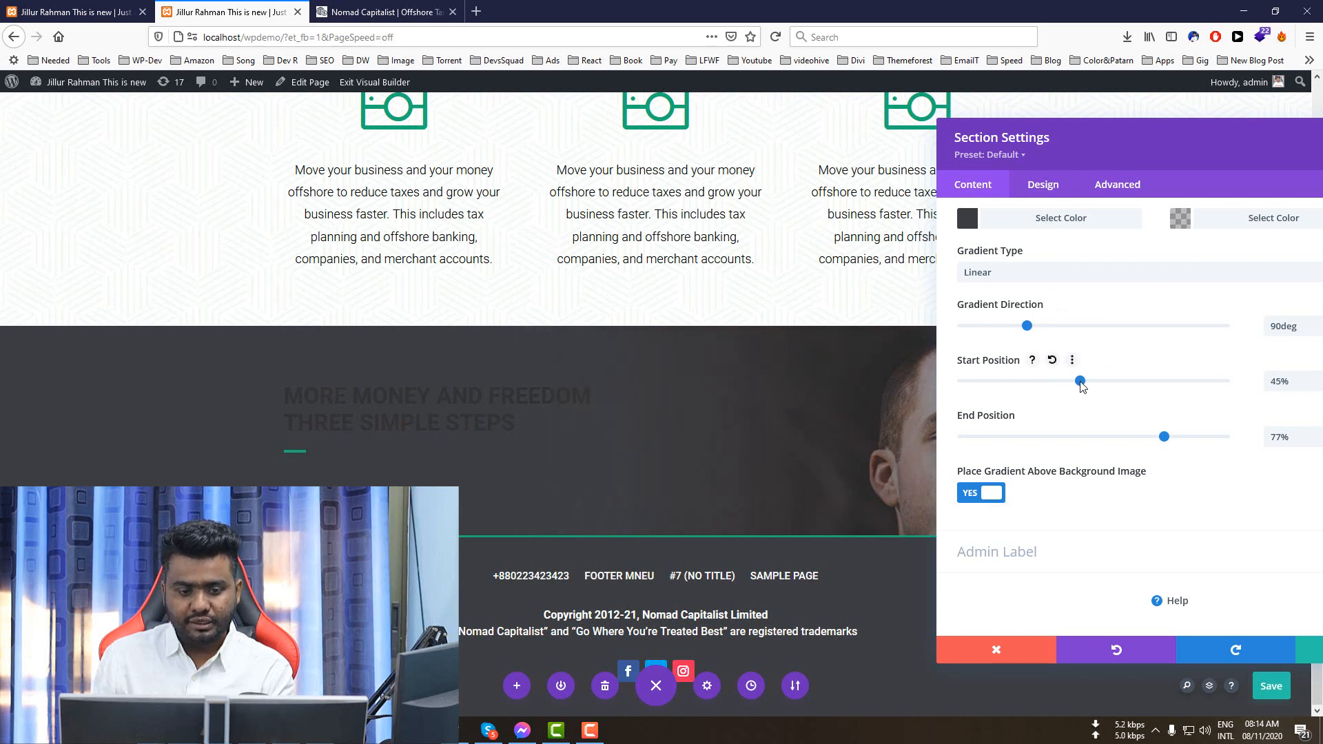
drag(1173, 130, 1025, 146)
drag(1032, 421, 985, 416)
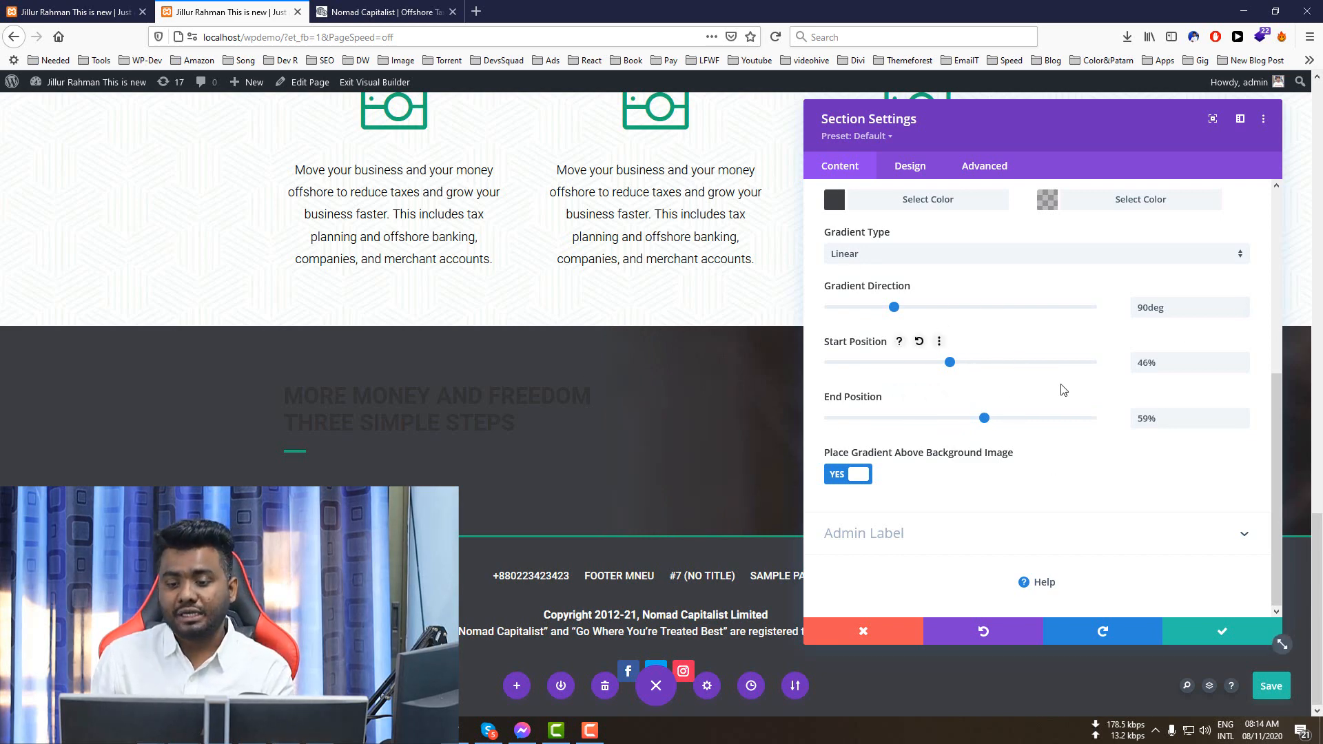
click(1224, 632)
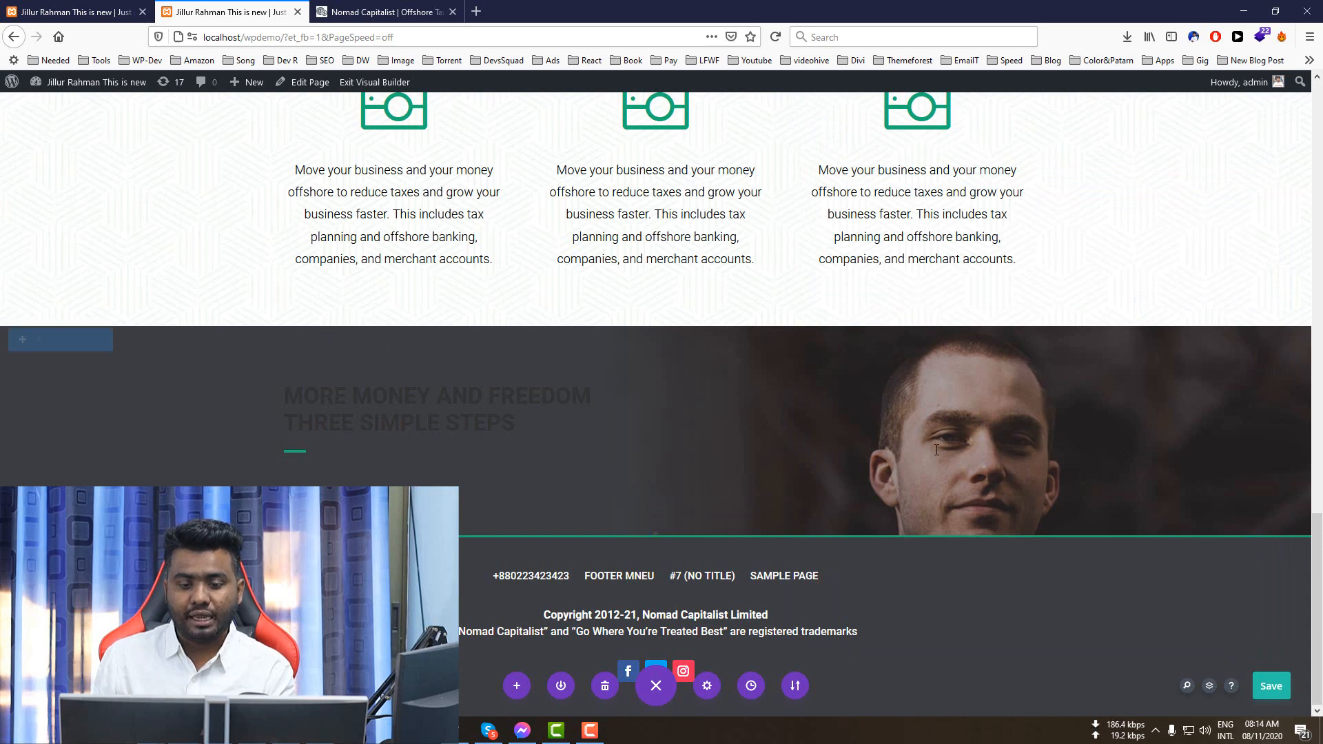
- Compare with the reference section, then set the section heading's Heading 2 text colour to white and save the text settings
click(371, 8)
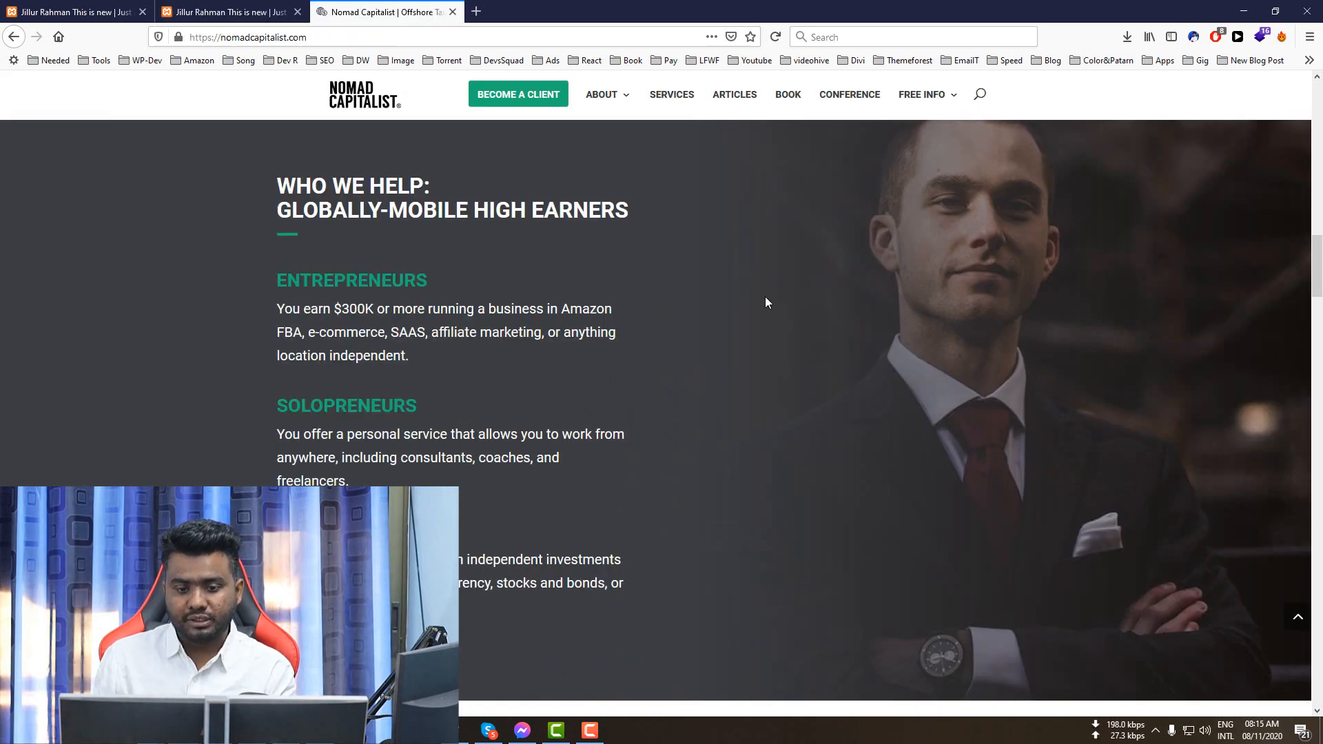
click(224, 12)
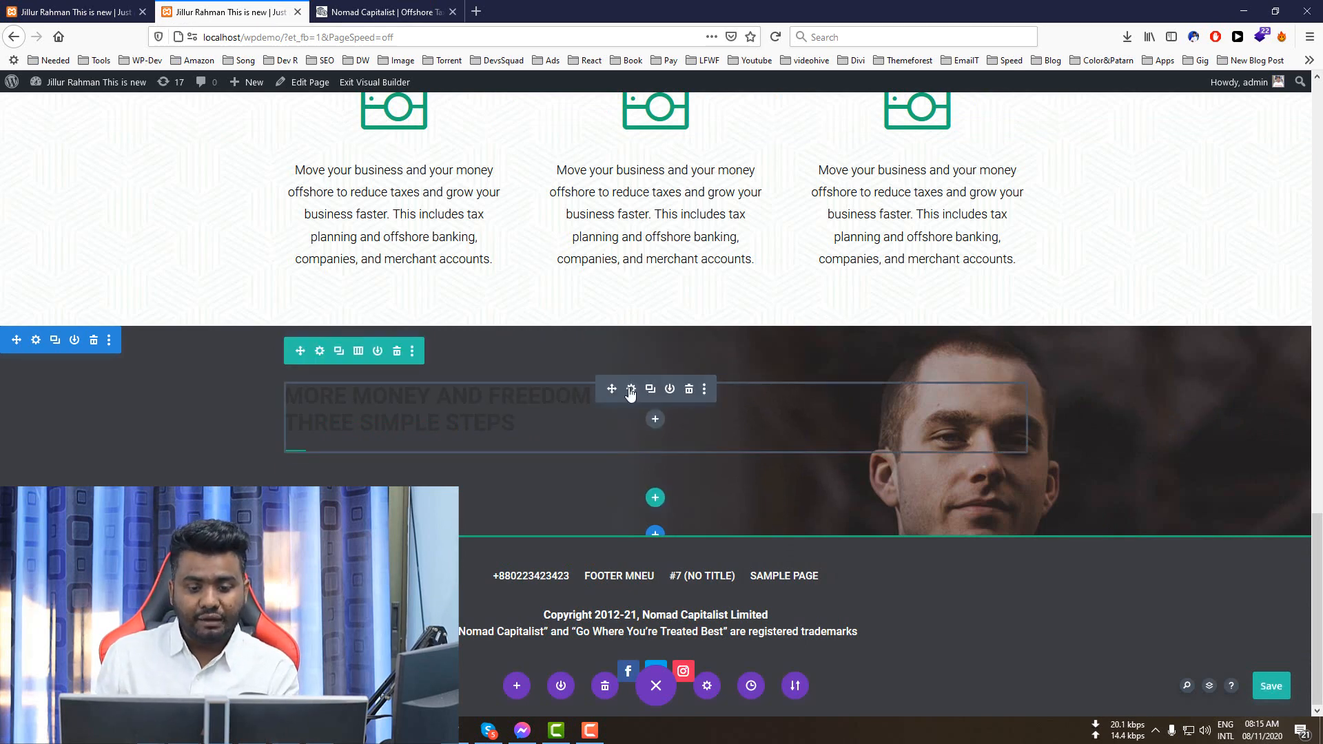
click(630, 390)
click(900, 168)
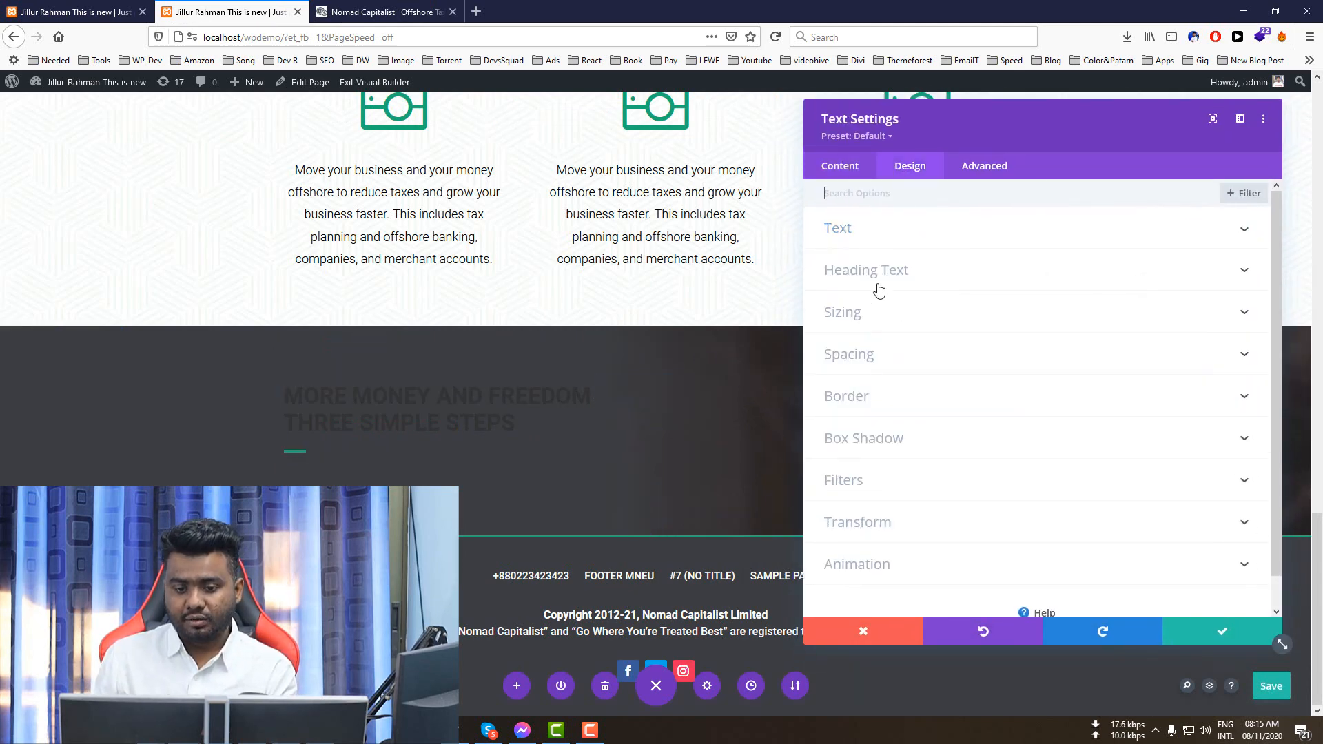
click(881, 256)
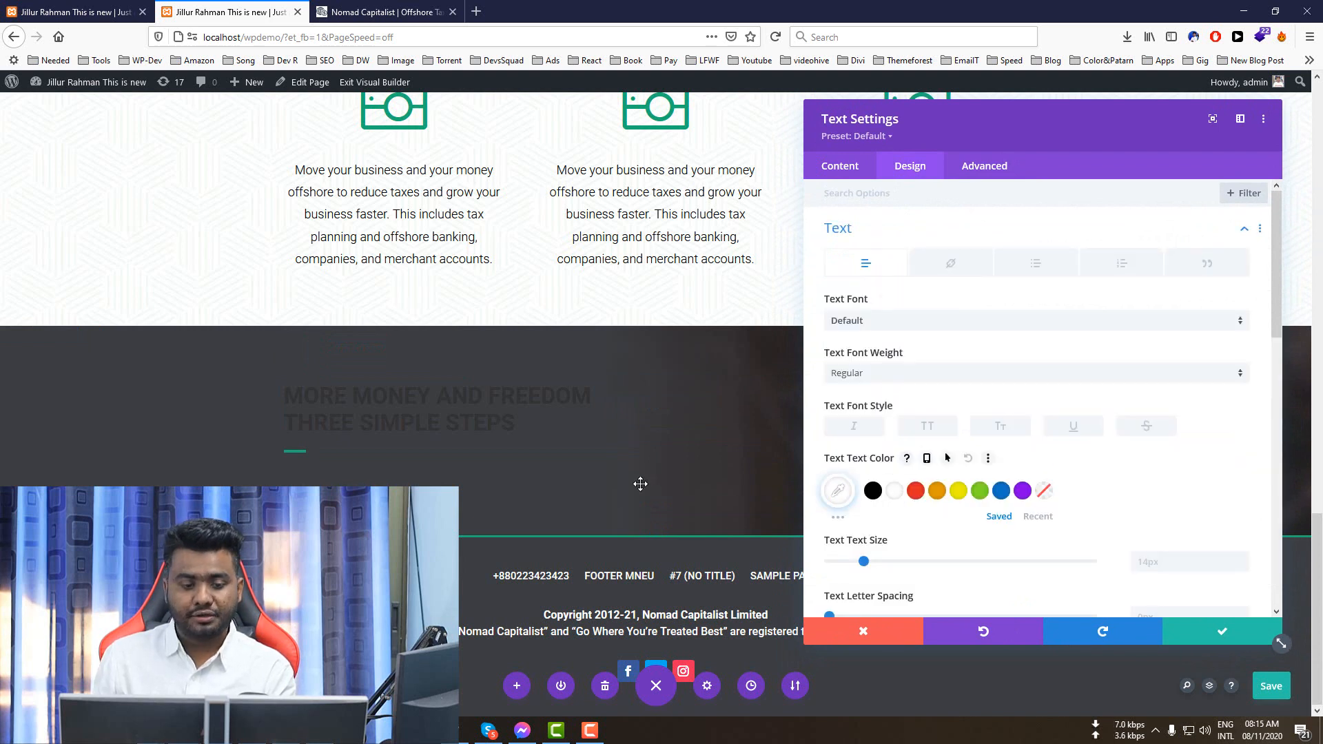
click(282, 381)
scroll(982, 460, down, 3)
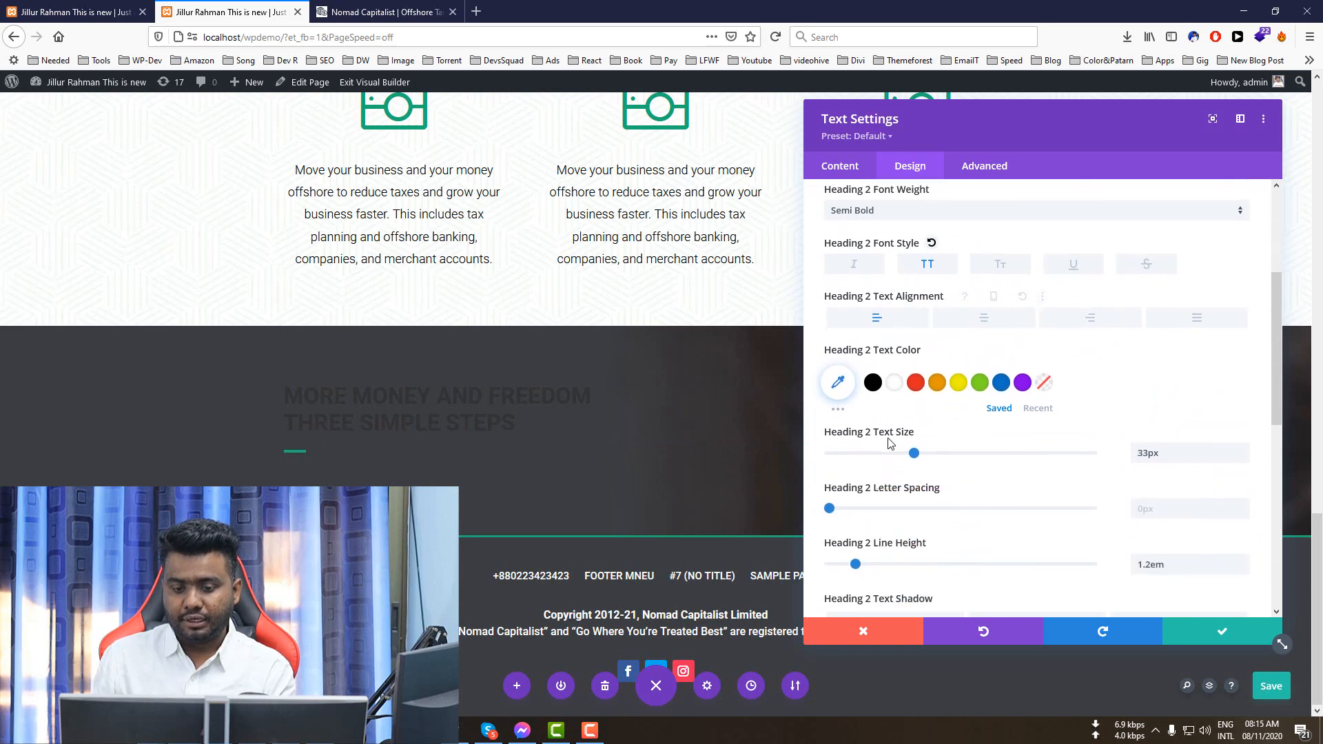
click(1244, 638)
- Copy the "ENTREPRENEURS" subheading from the "Who We Help" section of the reference page
click(419, 6)
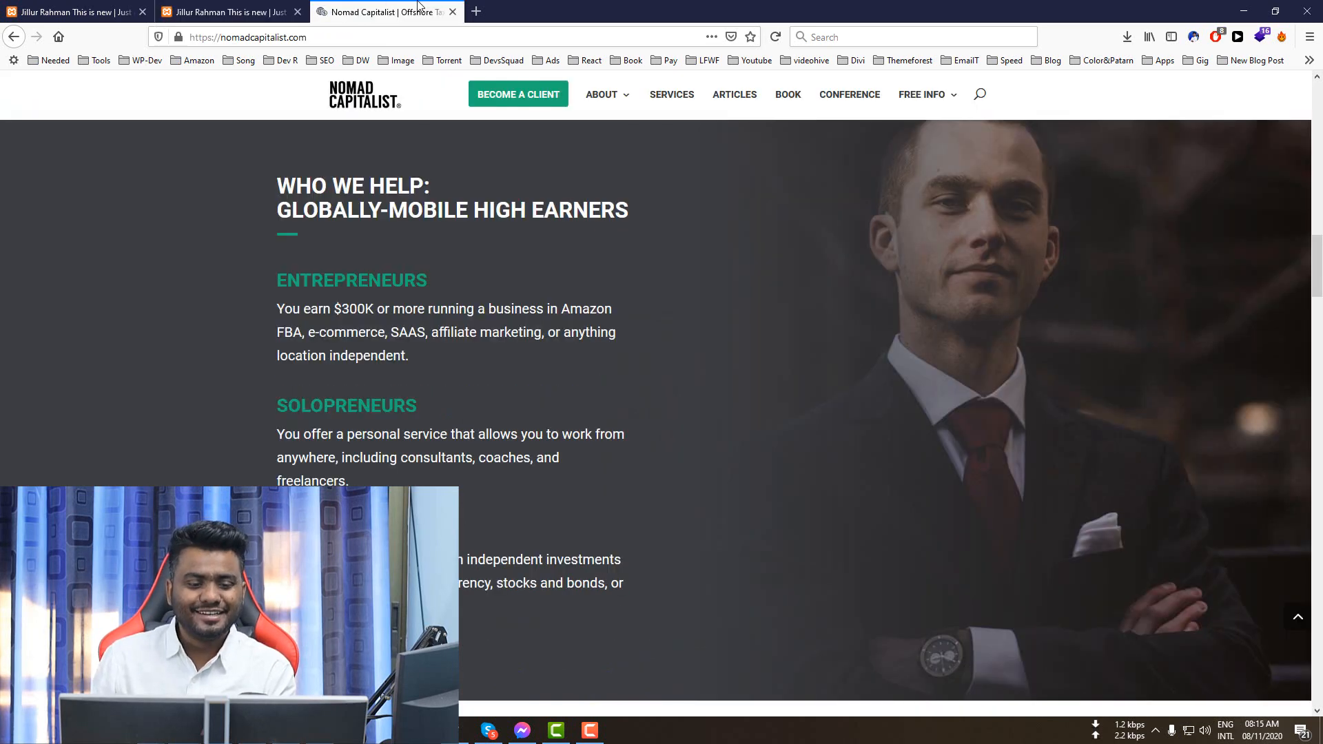
double_click(397, 281)
key(ctrl+c)
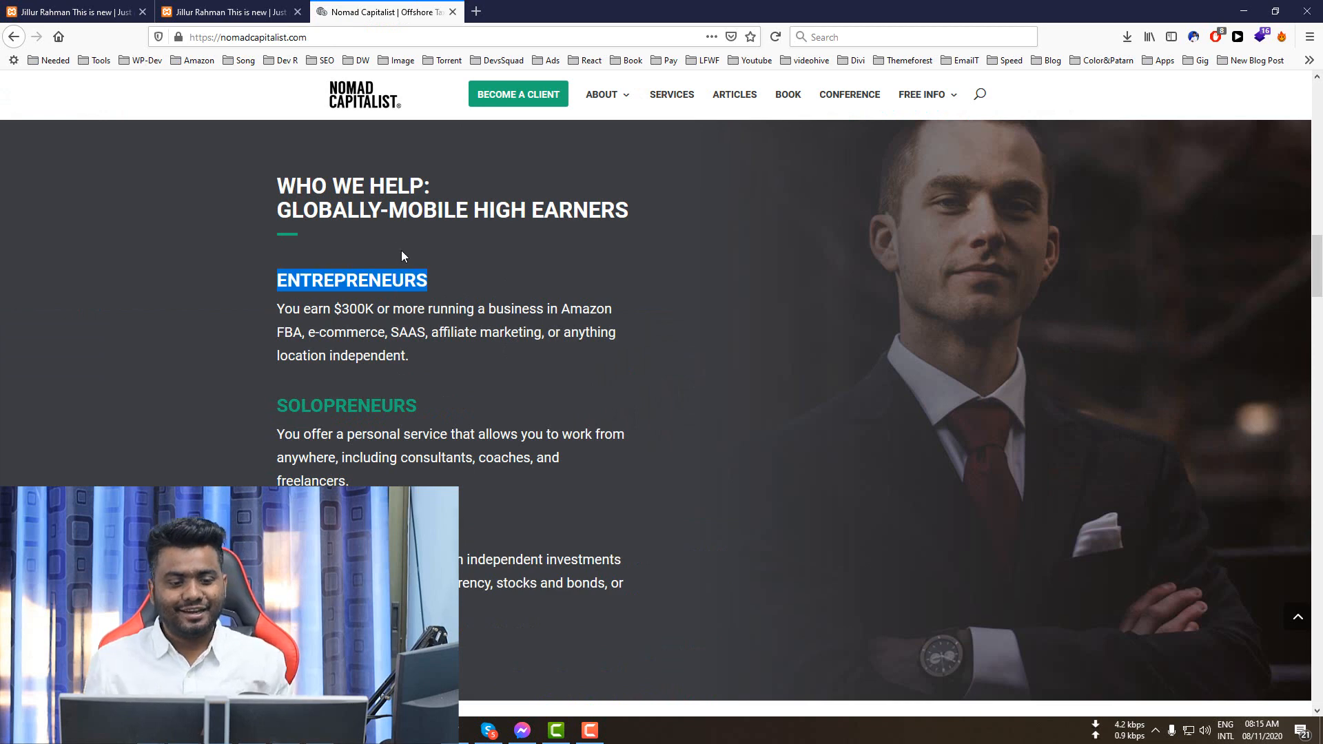
- Duplicate the heading text module in the dark background-image section of the local page
click(227, 12)
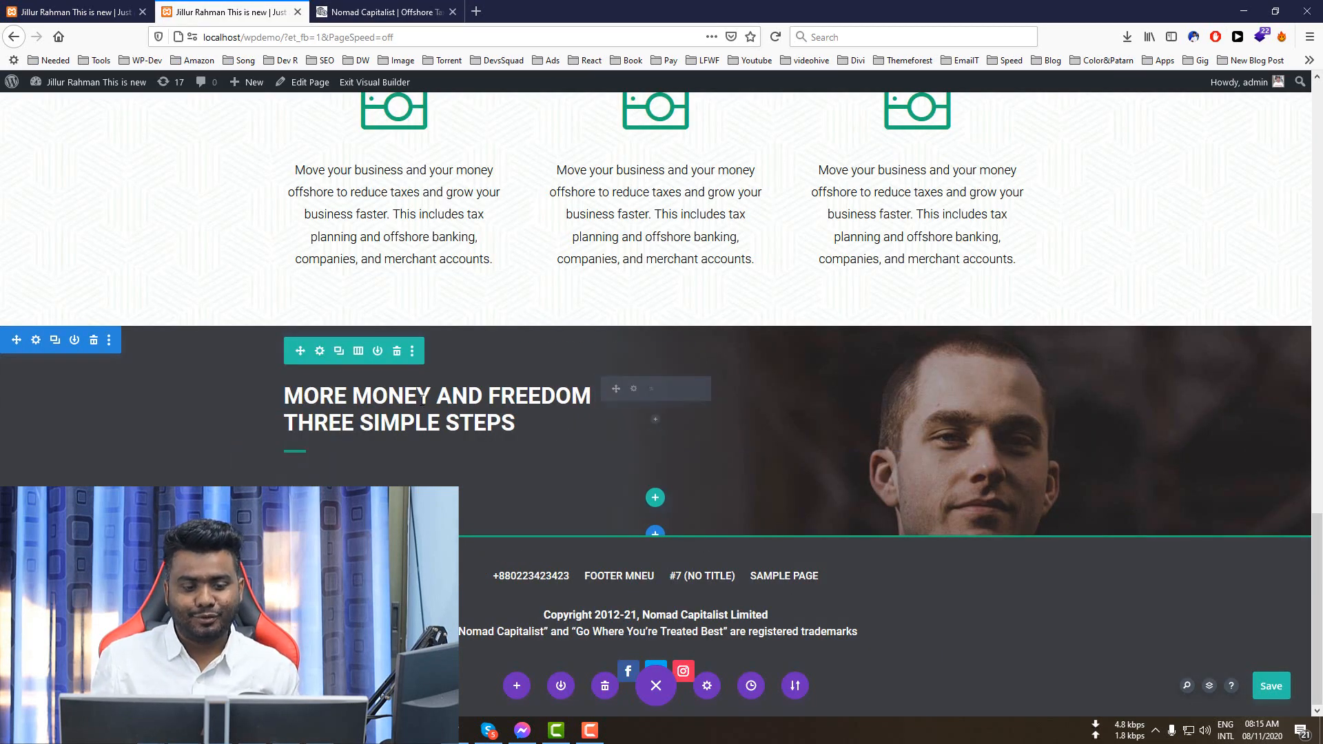
click(650, 391)
scroll(634, 403, down, 2)
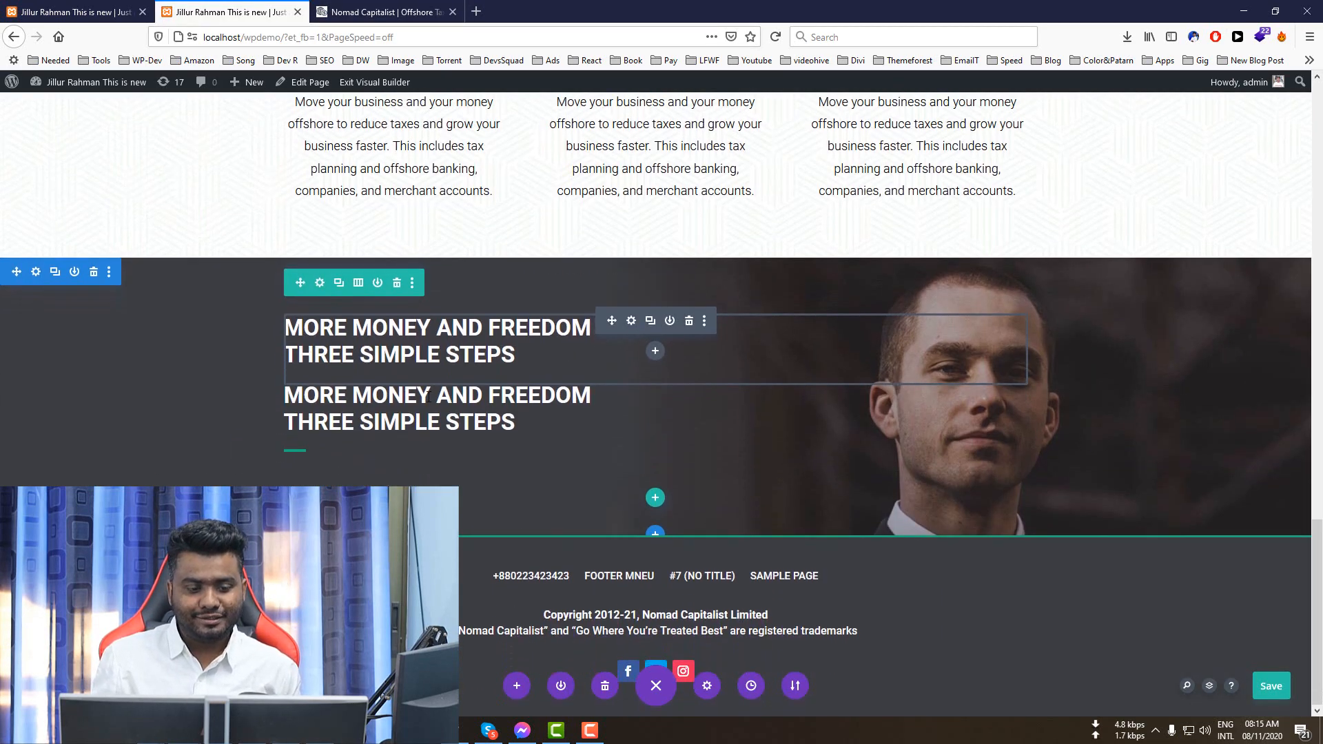
scroll(607, 455, up, 1)
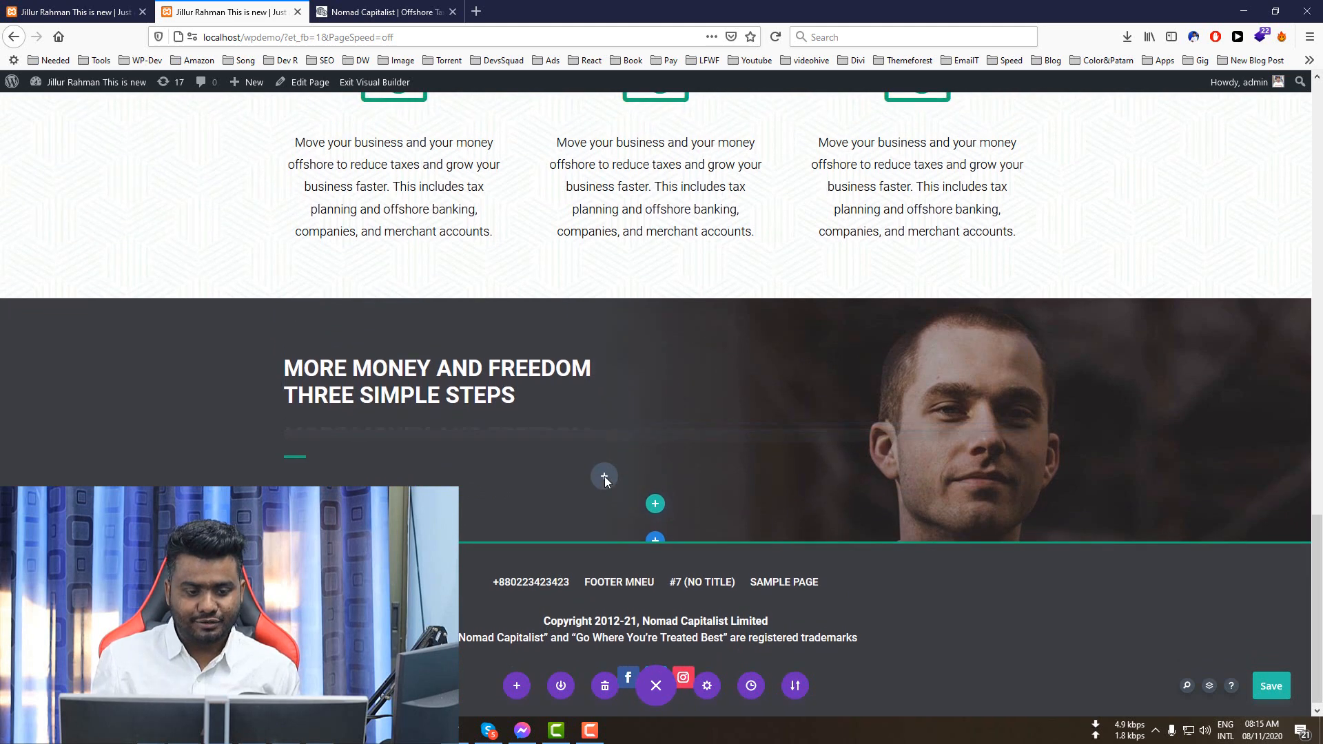
scroll(604, 482, up, 1)
scroll(608, 375, down, 2)
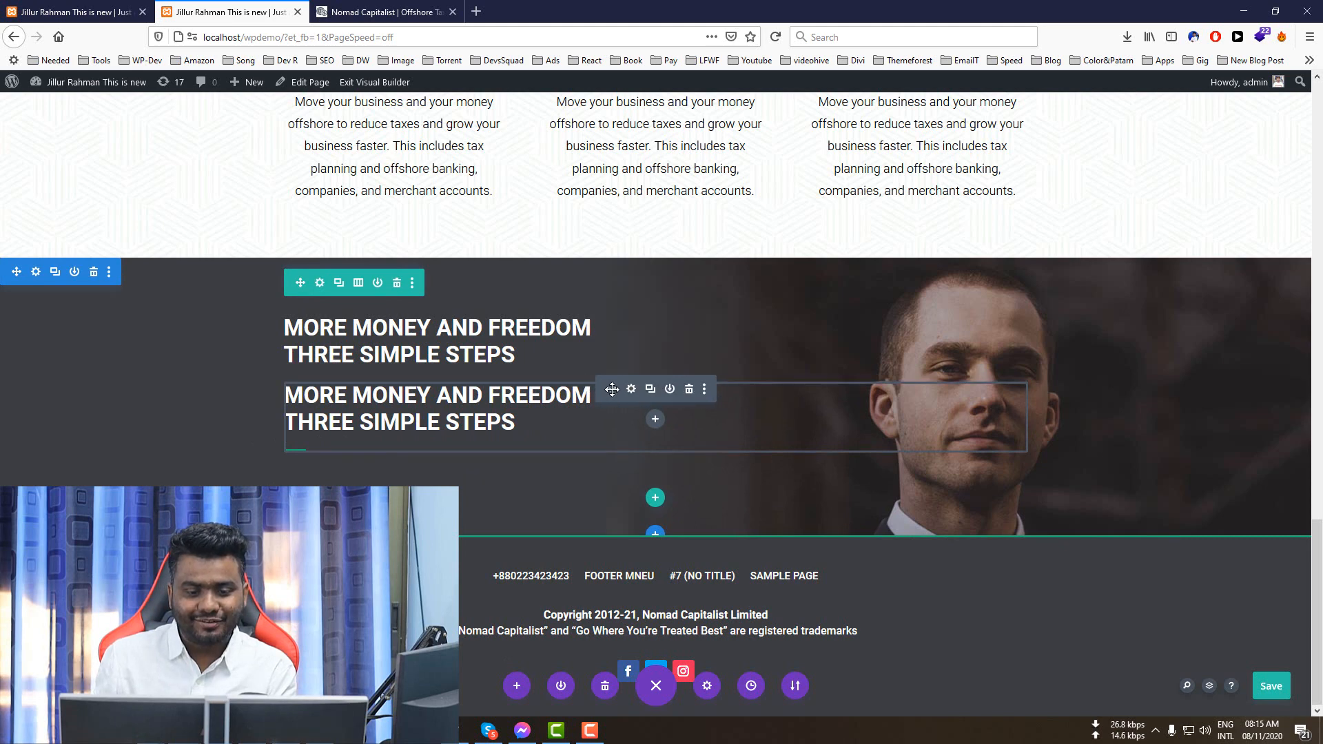
- Reorder the row in wireframe view so the divider sits between the two text modules, then return to the visual layout
drag(612, 389, 304, 474)
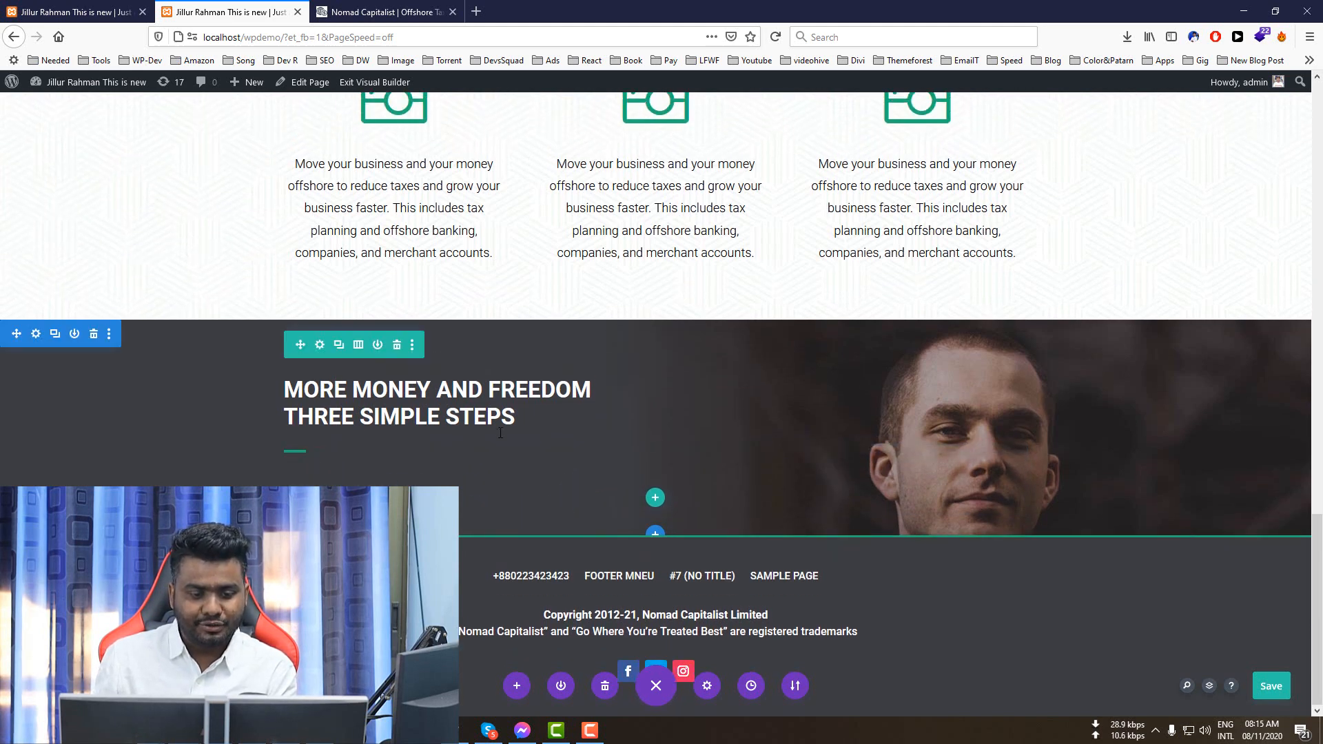
scroll(497, 442, down, 2)
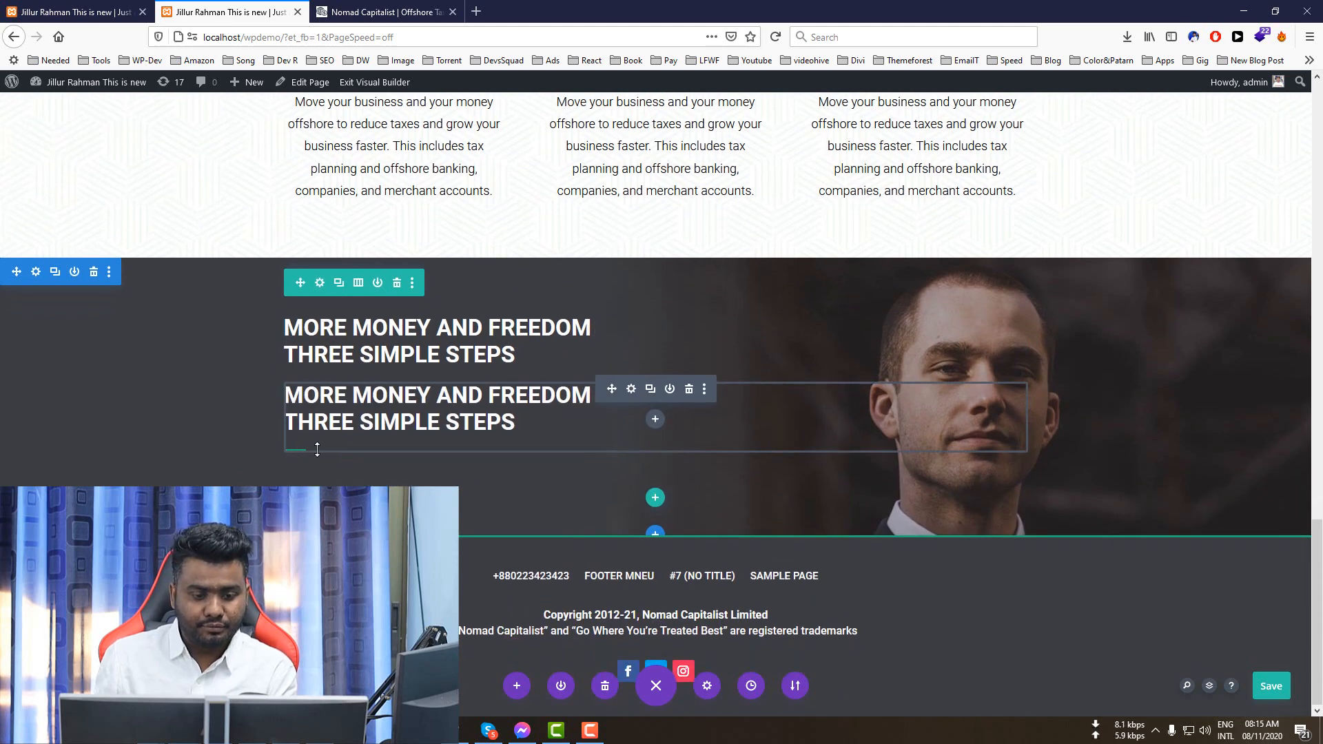
click(54, 685)
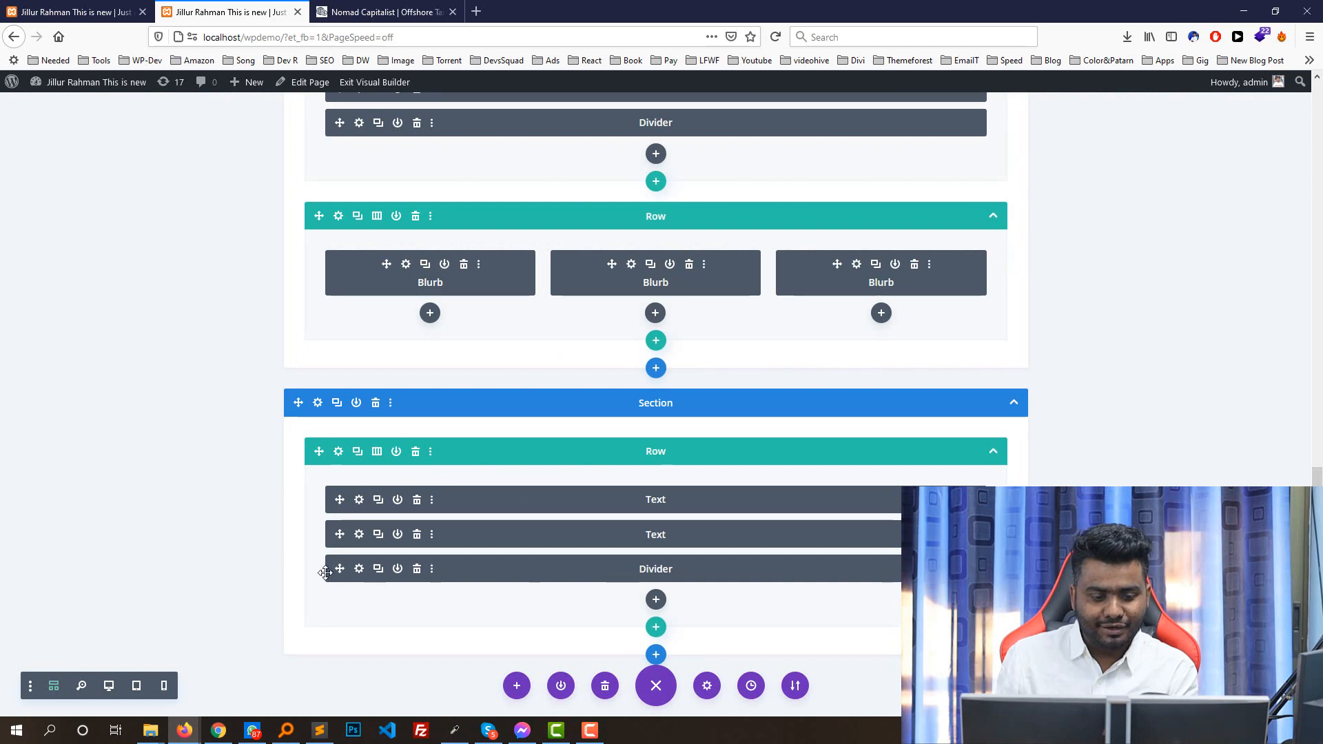
drag(336, 565, 341, 534)
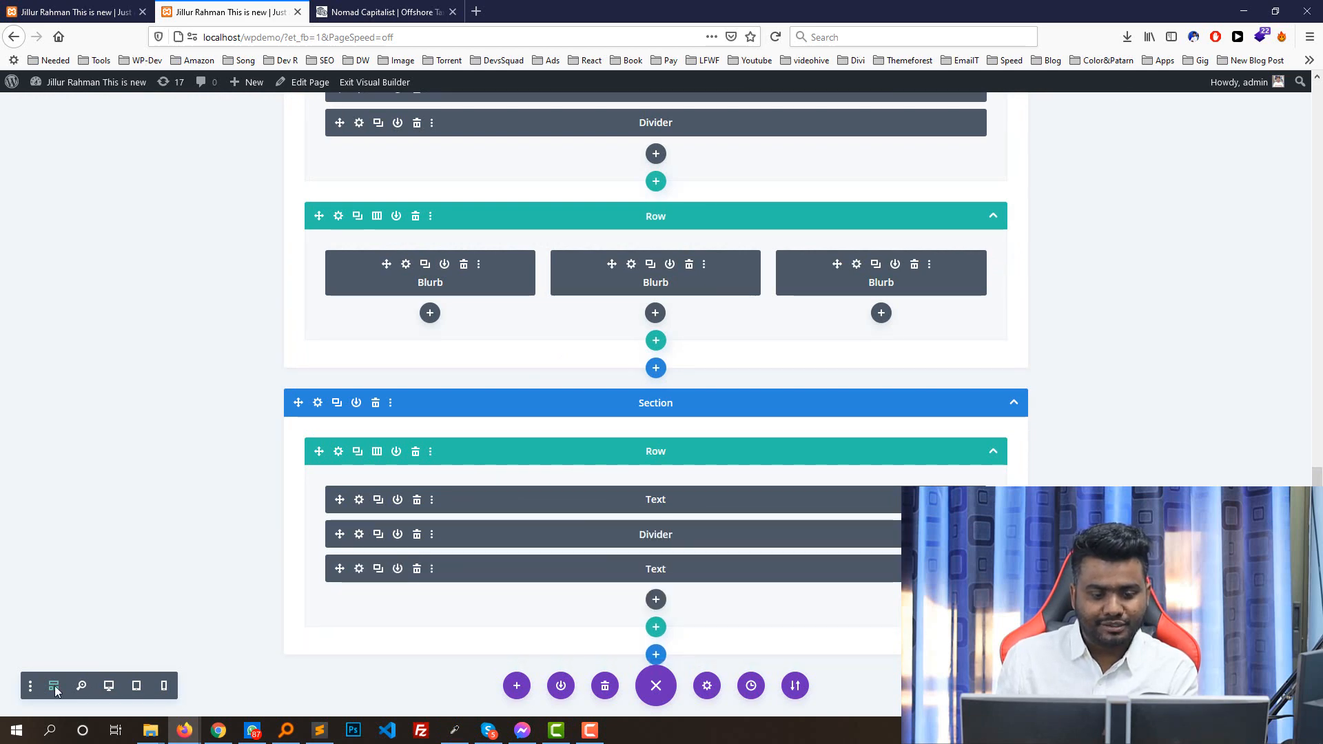
click(54, 686)
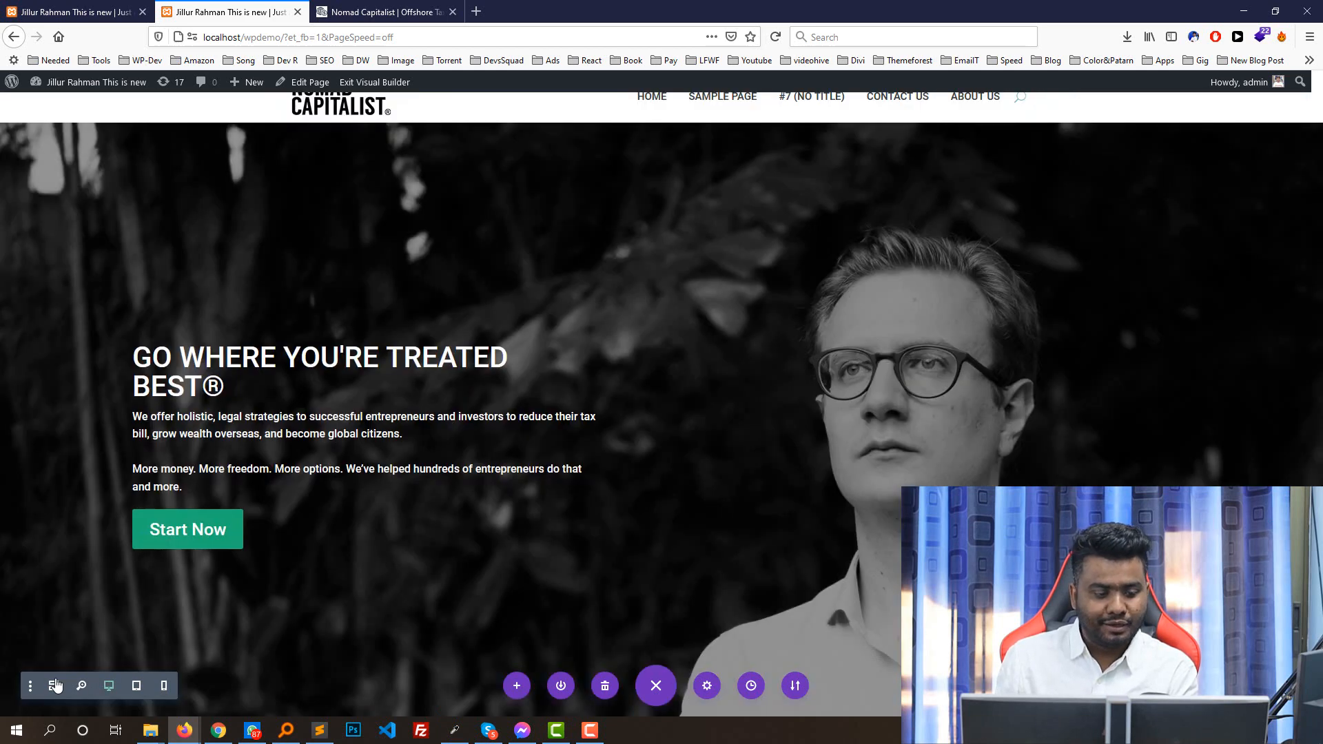
- Replace the text of the duplicated h2 heading below the divider with the copied "ENTREPRENEURS"
scroll(650, 461, down, 10)
scroll(661, 420, down, 5)
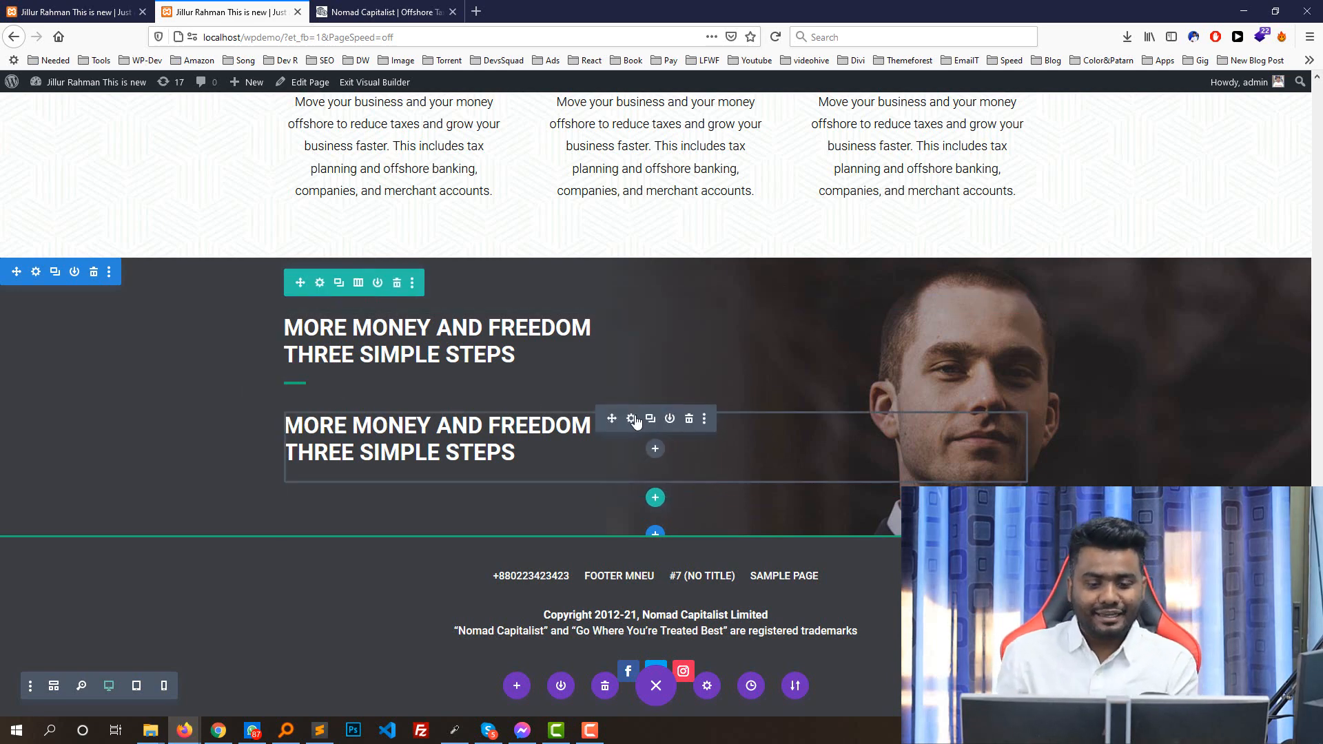
click(663, 340)
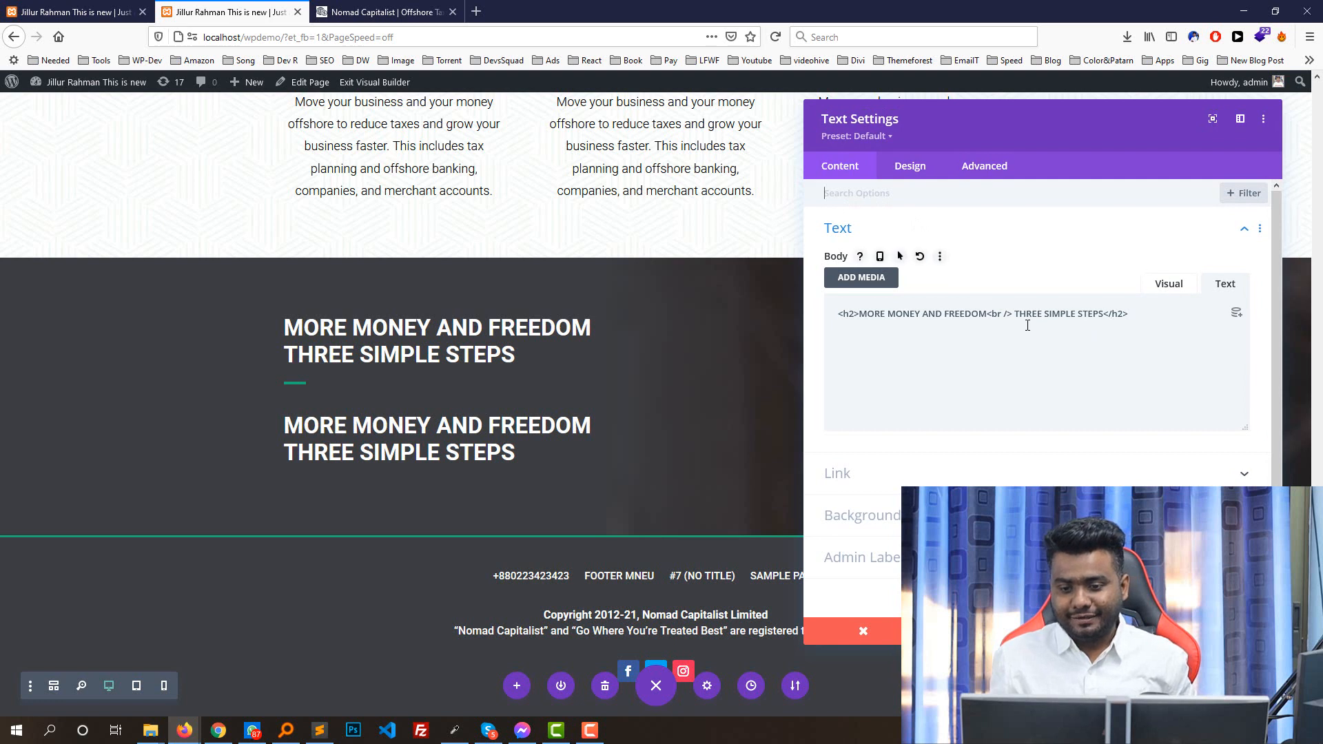
drag(861, 311, 1061, 321)
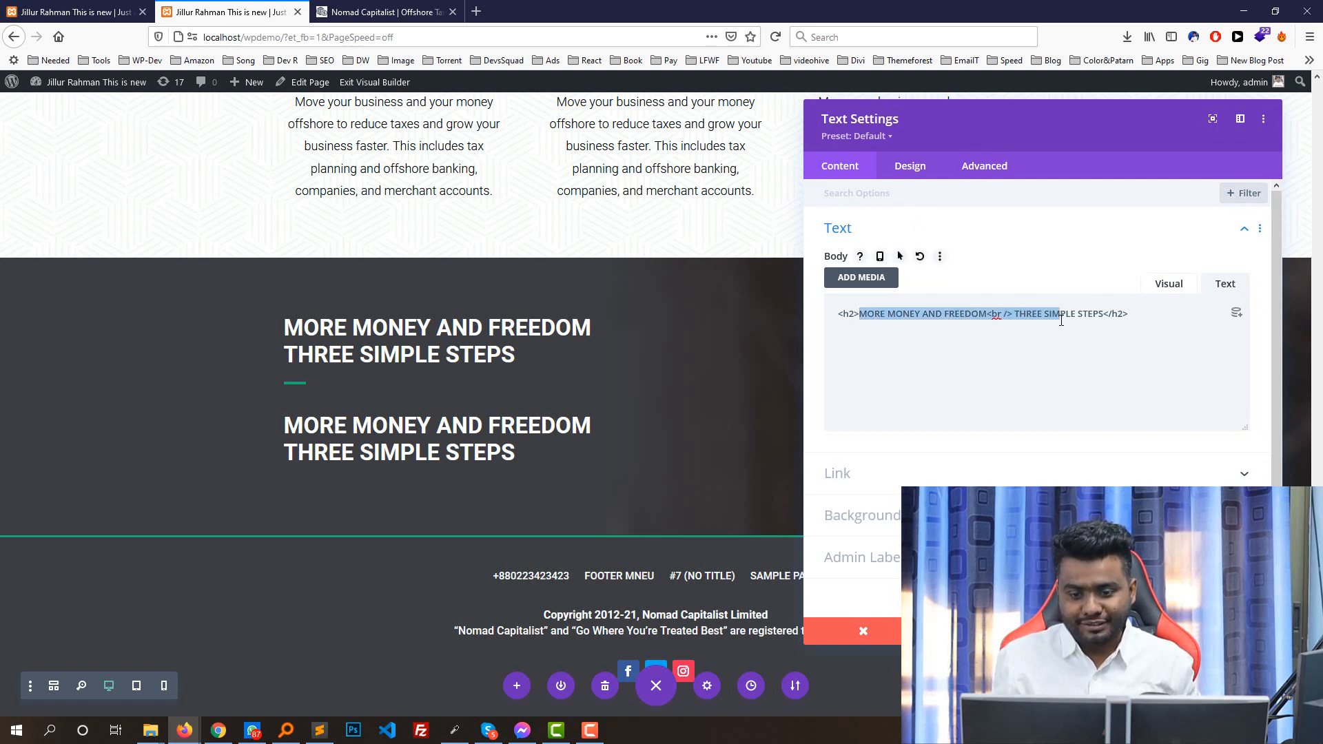
key(ctrl+v)
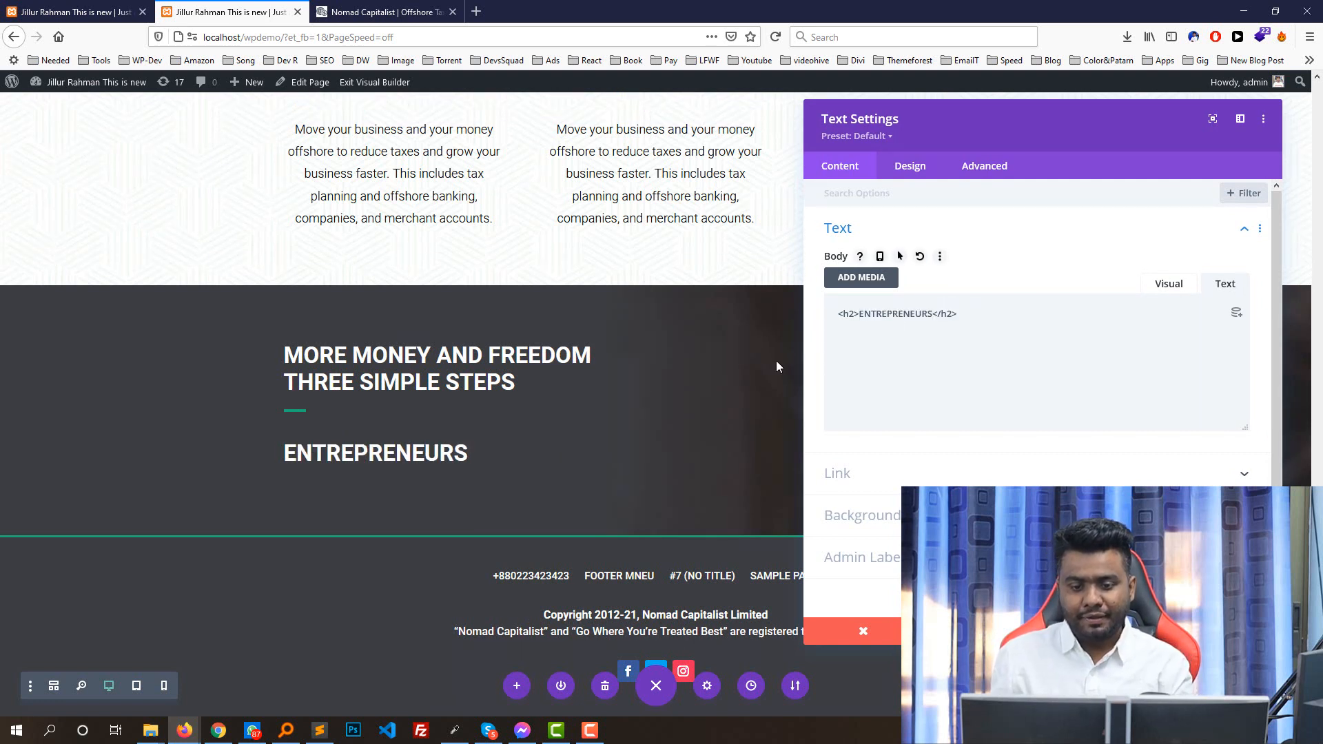
- Sample the green of the "BECOME A CLIENT" button on the reference page with the screen colour picker
click(284, 441)
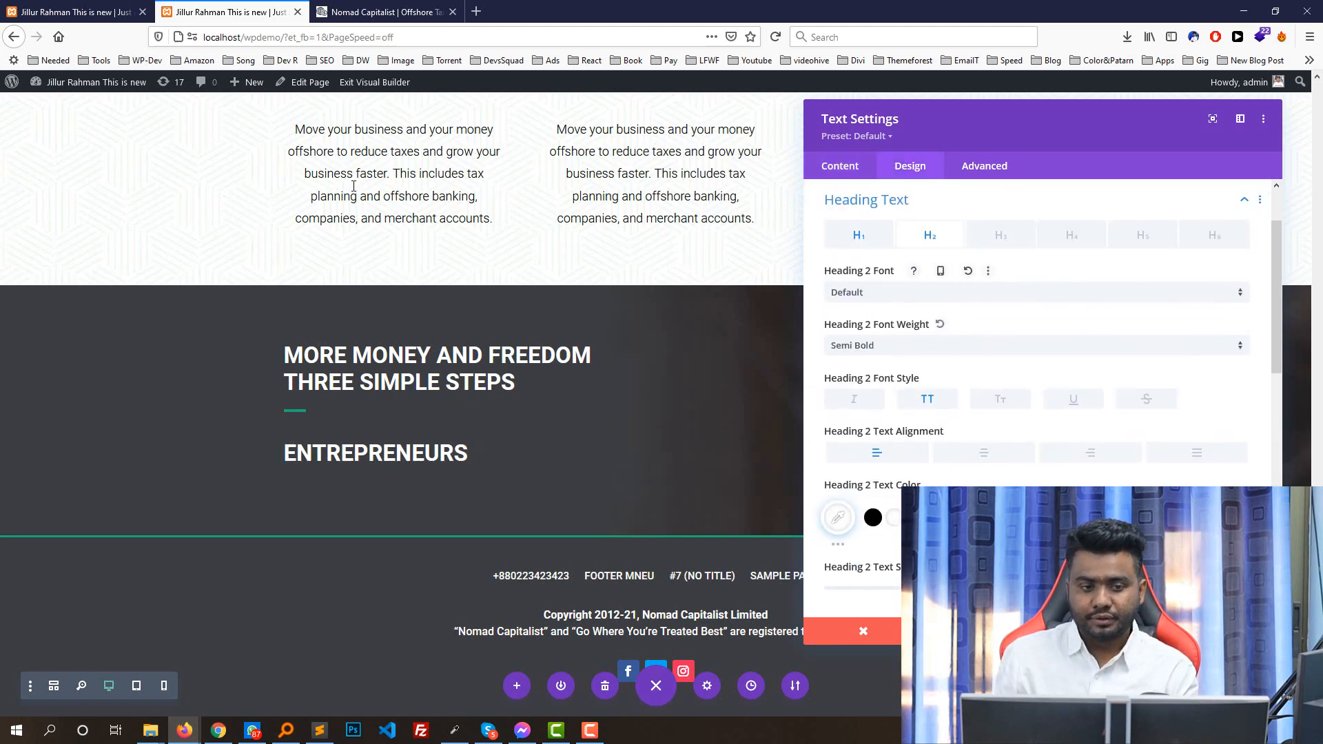
click(381, 12)
click(243, 7)
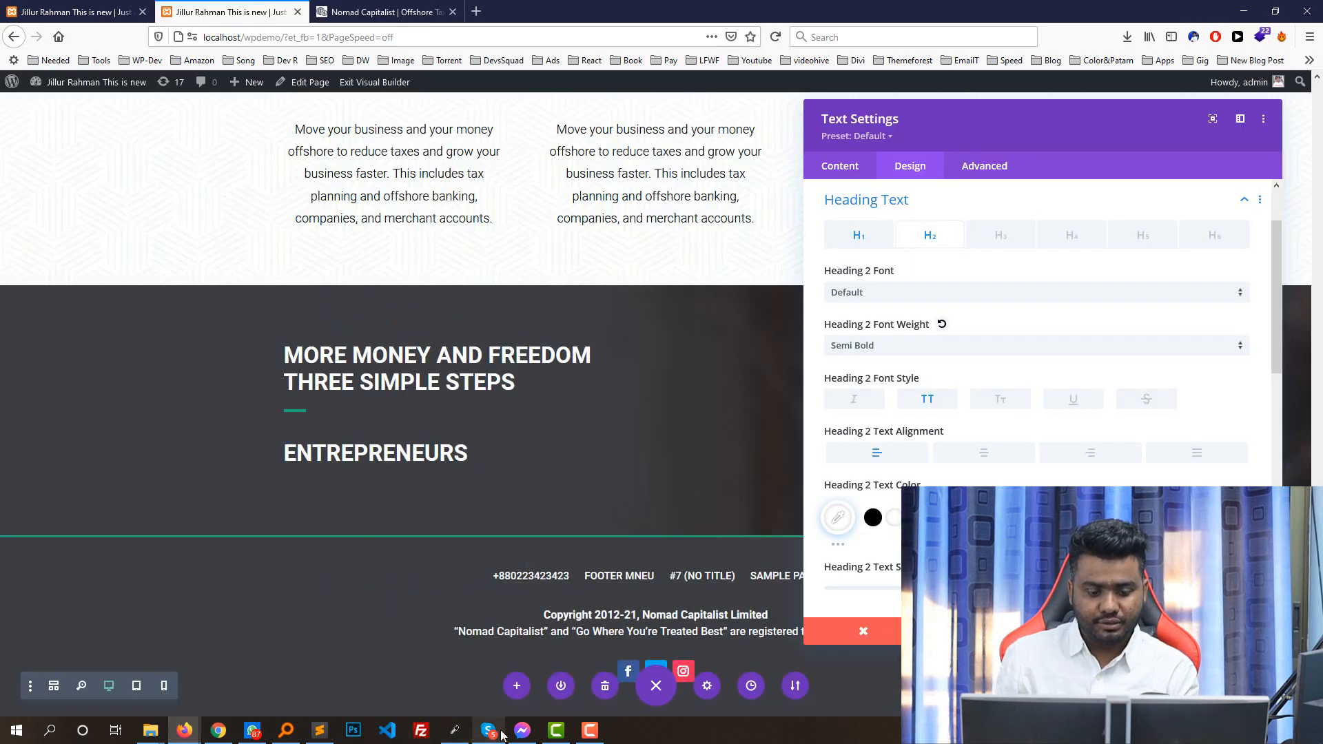
click(454, 732)
click(709, 324)
click(412, 8)
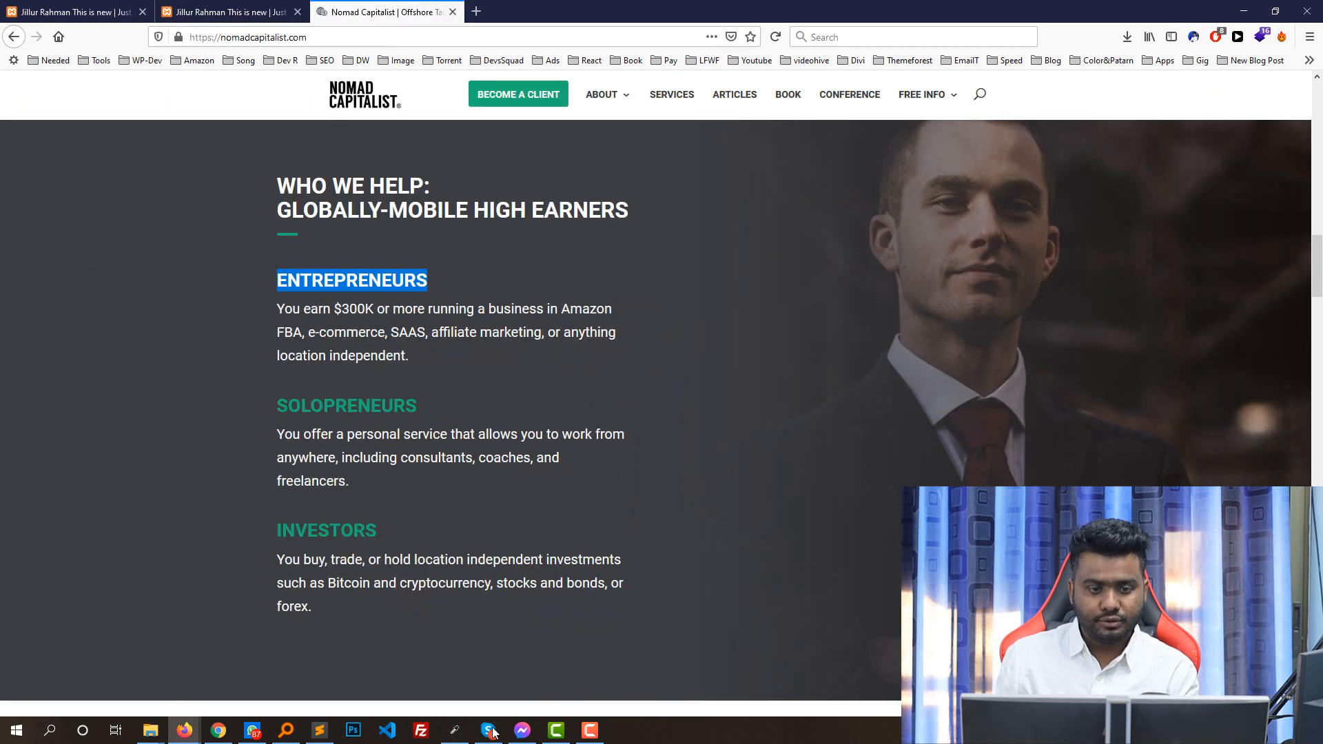
click(453, 732)
click(574, 344)
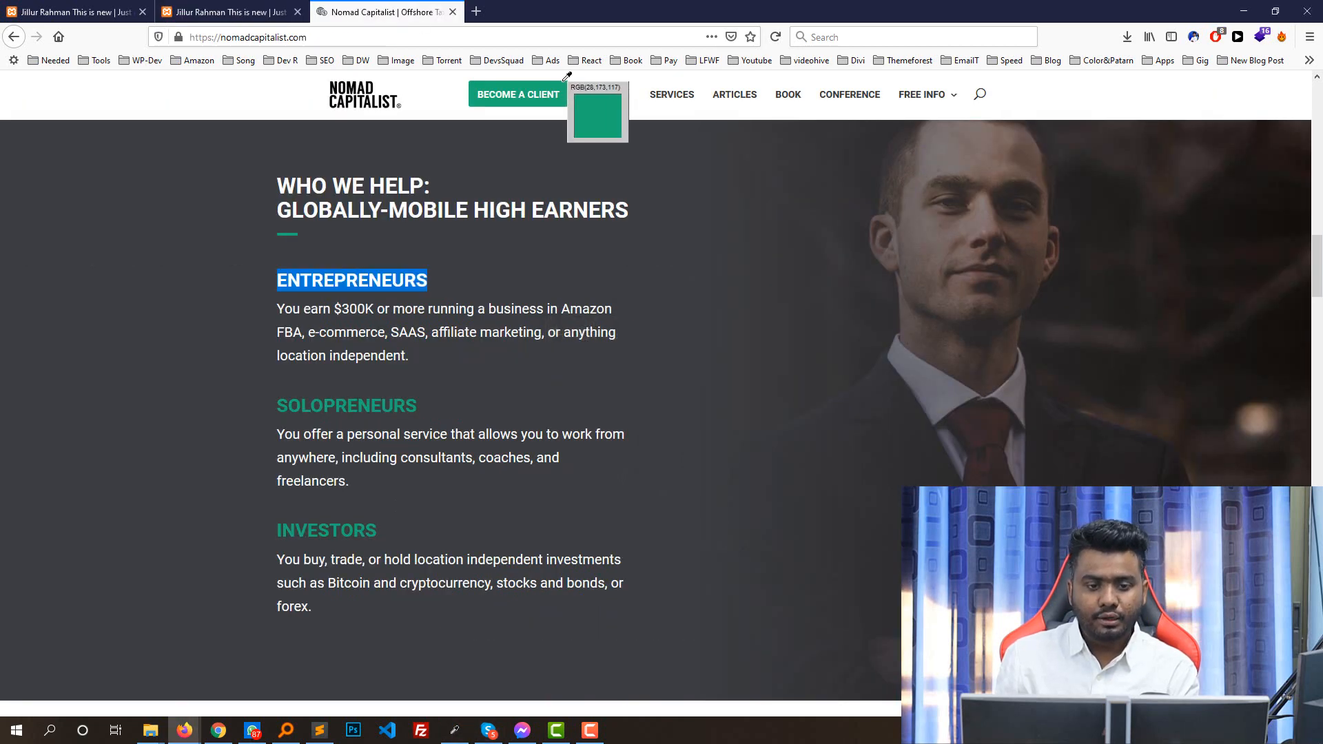
click(555, 95)
- Apply the sampled green as the Heading 2 text color of the "ENTREPRENEURS" heading on the local page
click(328, 6)
click(276, 12)
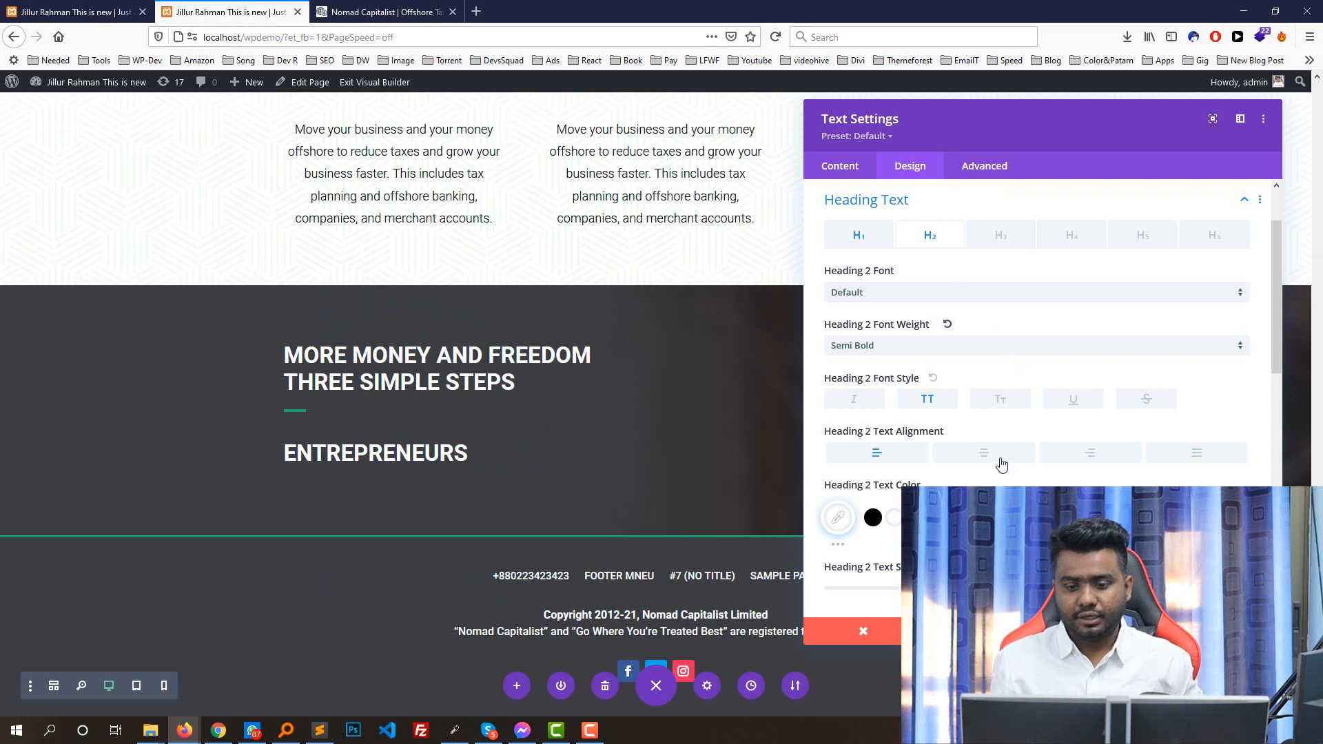
click(894, 517)
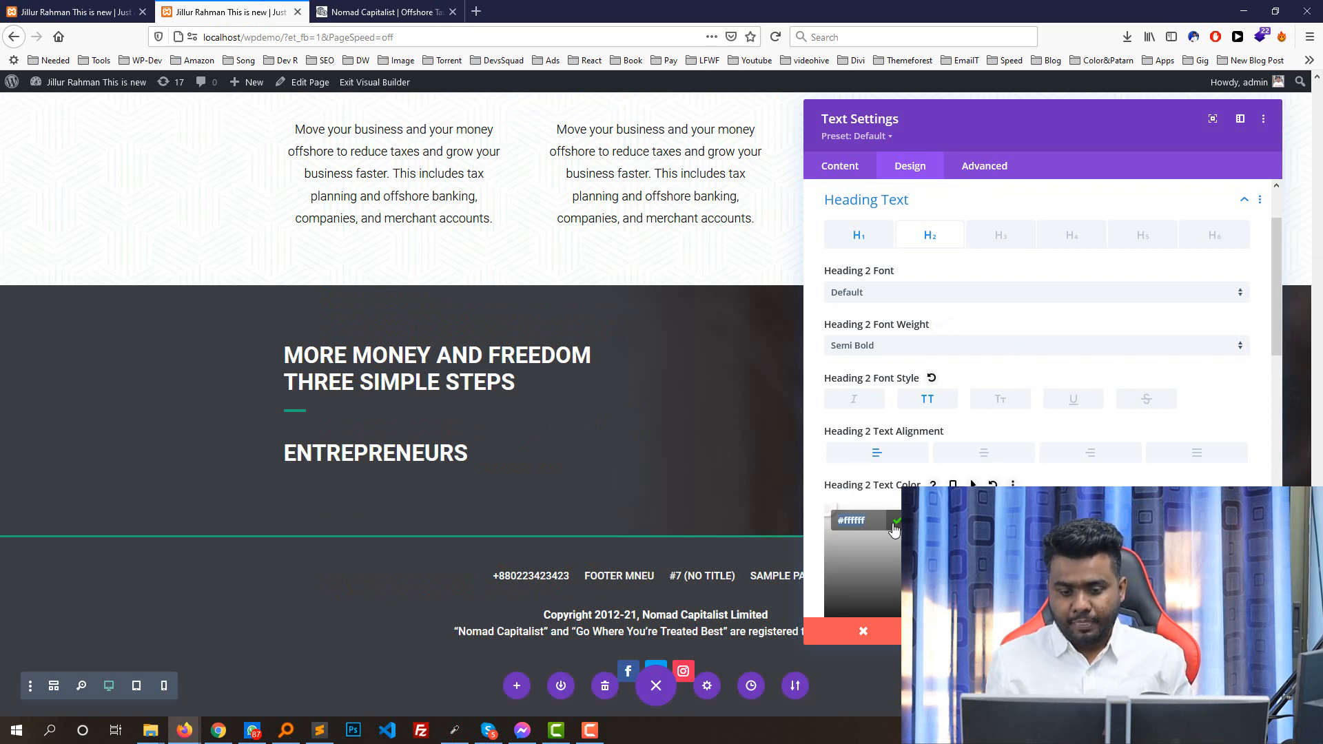
key(ctrl+v)
click(895, 524)
scroll(922, 301, down, 2)
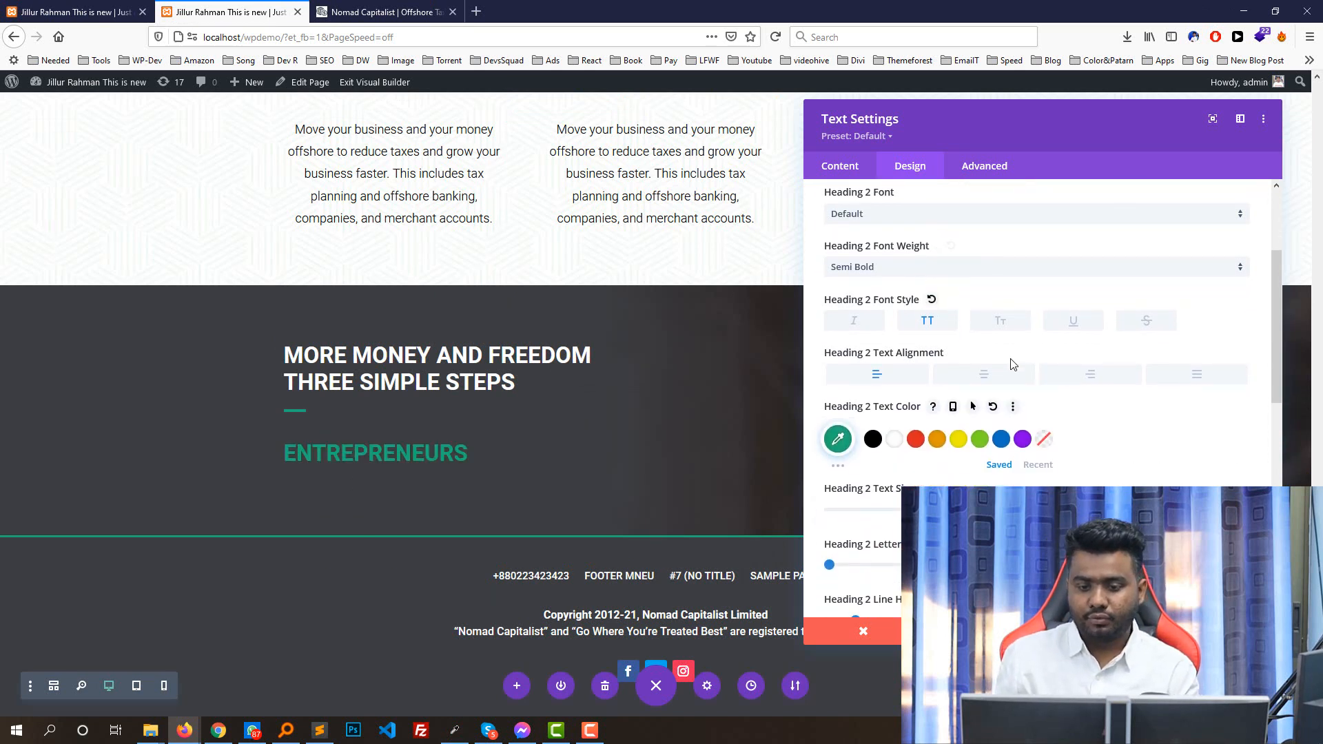
- Try a Heading 2 text size of 21px for "ENTREPRENEURS" and compare it with the reference page
scroll(1012, 364, down, 1)
drag(915, 433, 883, 431)
click(371, 7)
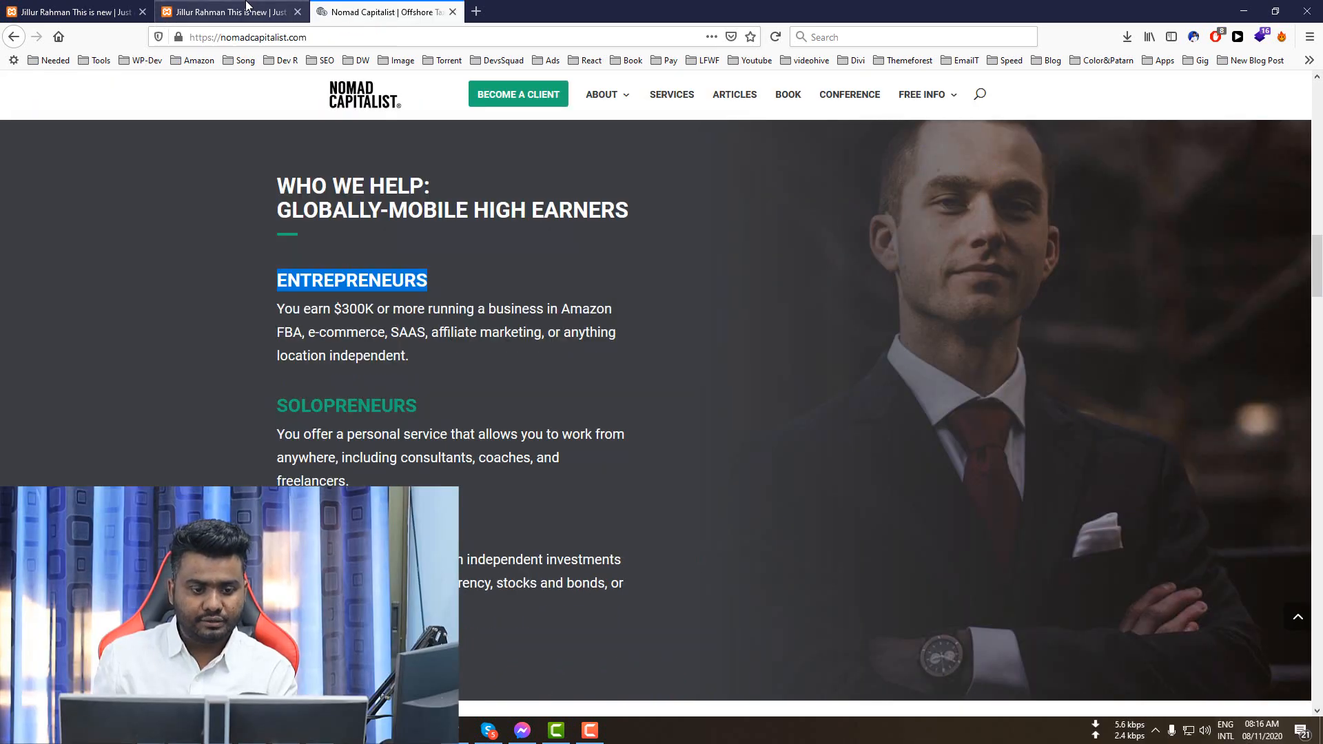
click(227, 12)
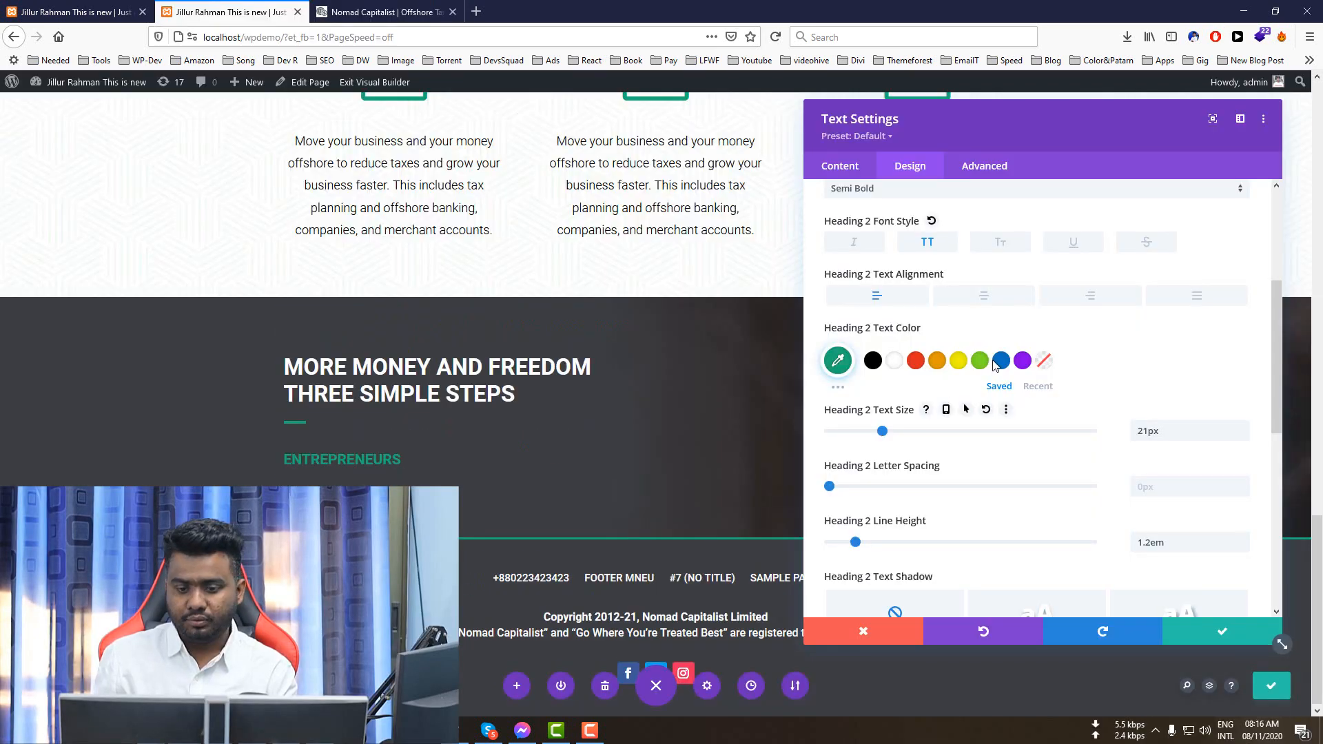
- Set the Heading 2 font weight of the "ENTREPRENEURS" heading to Ultra Bold
scroll(995, 365, up, 3)
click(879, 342)
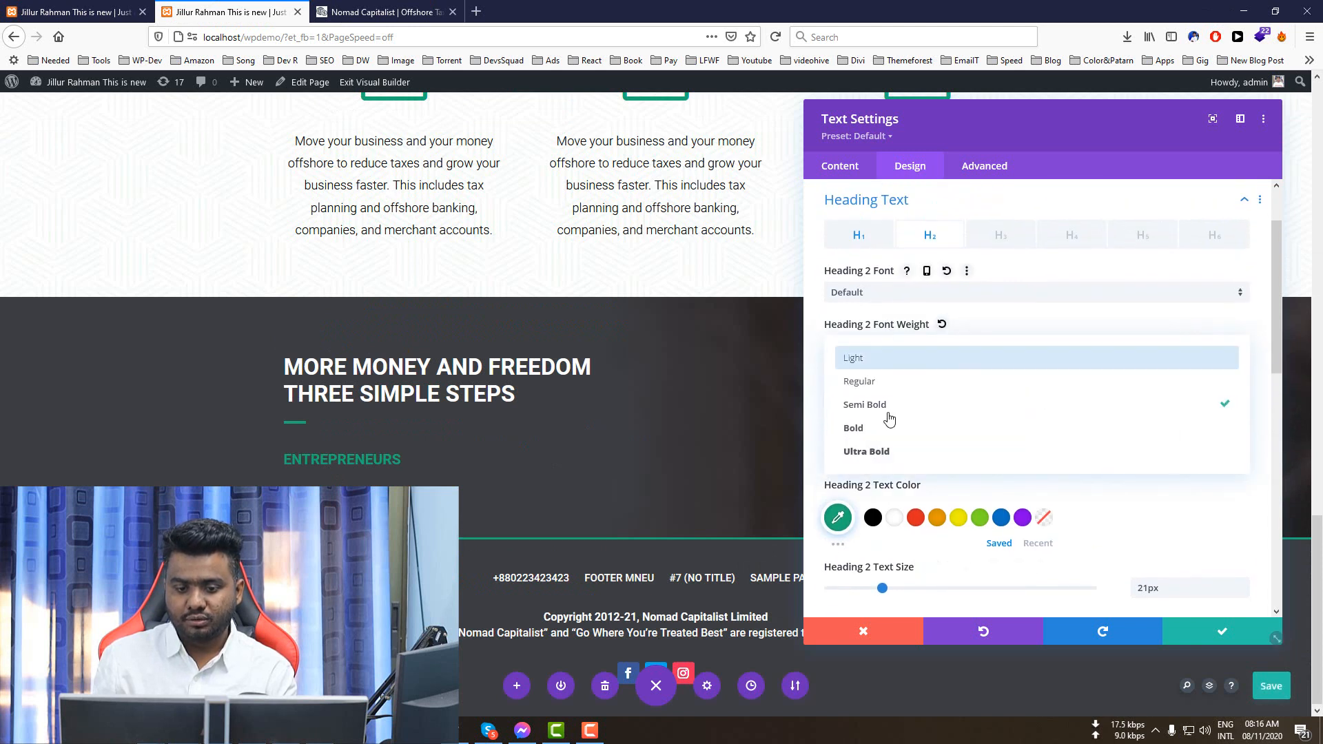
click(872, 430)
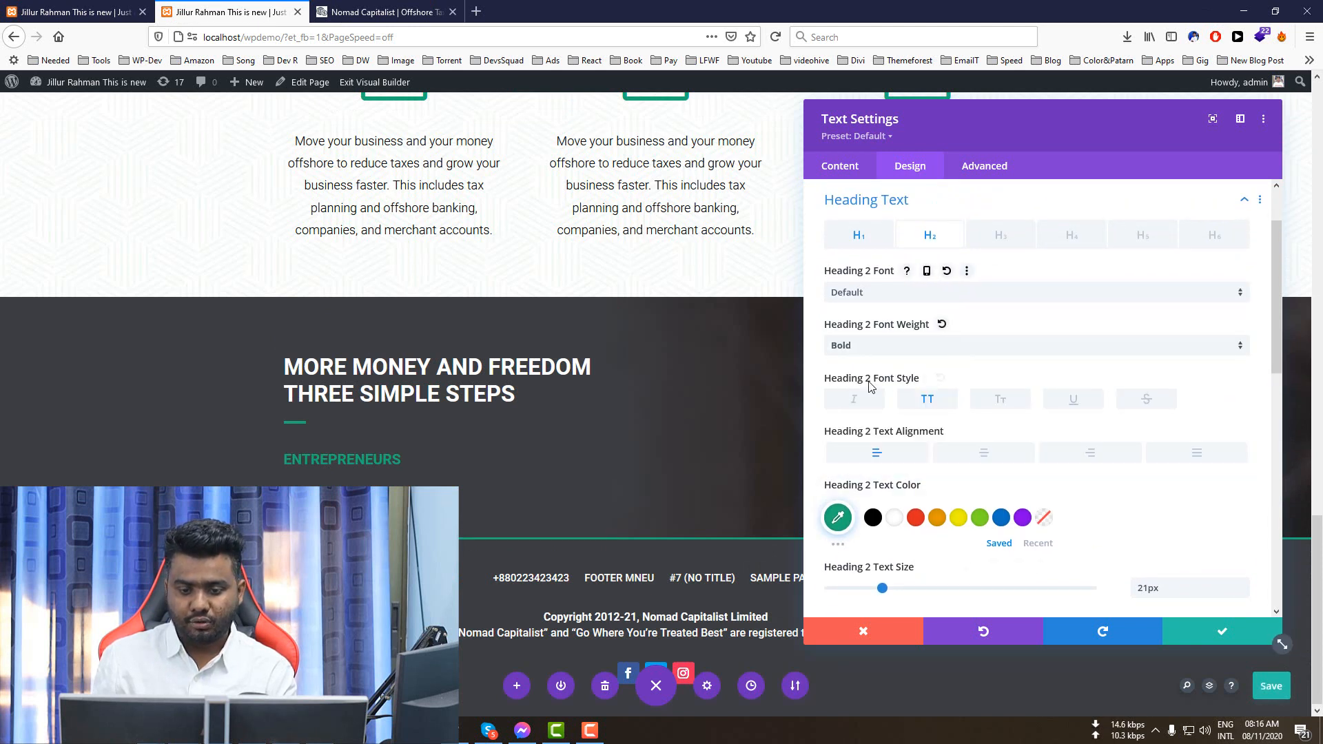
click(872, 345)
click(874, 448)
- Set the Heading 2 text size of "ENTREPRENEURS" to 31px and save the module settings
scroll(882, 441, down, 3)
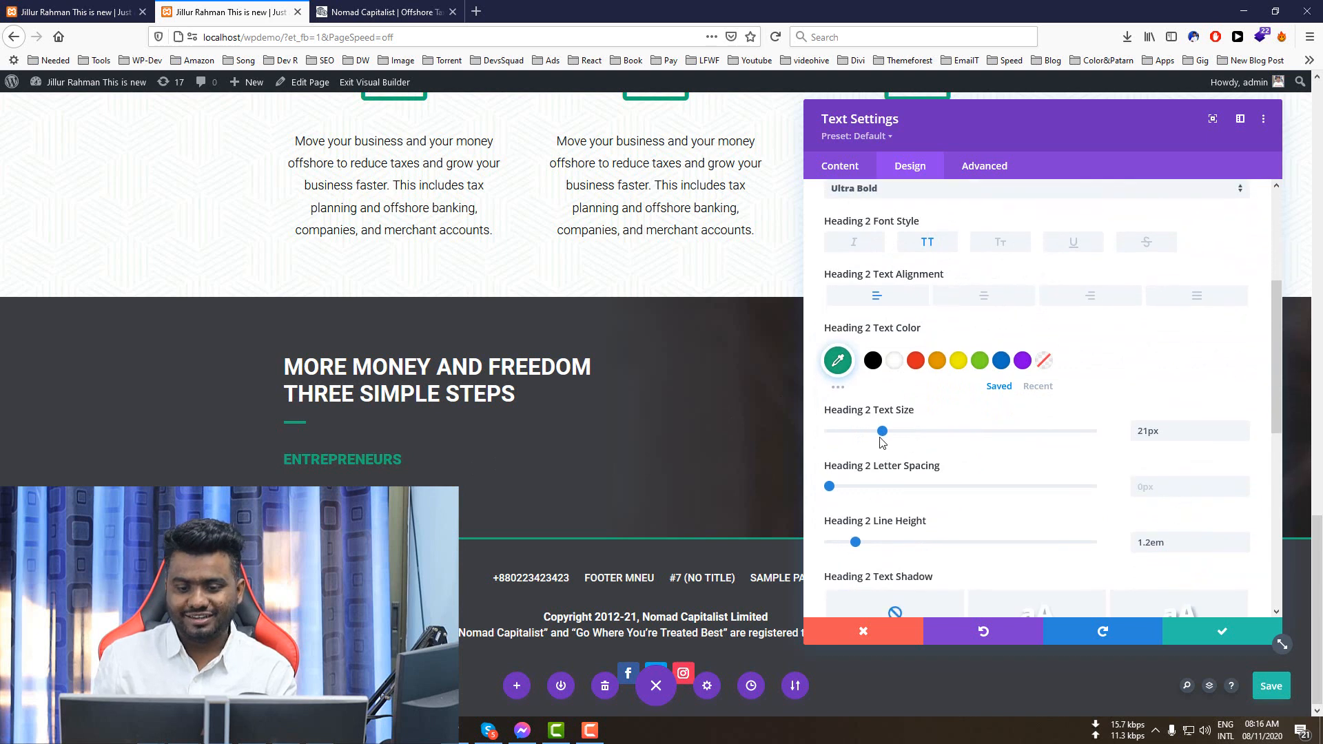
drag(885, 429, 909, 435)
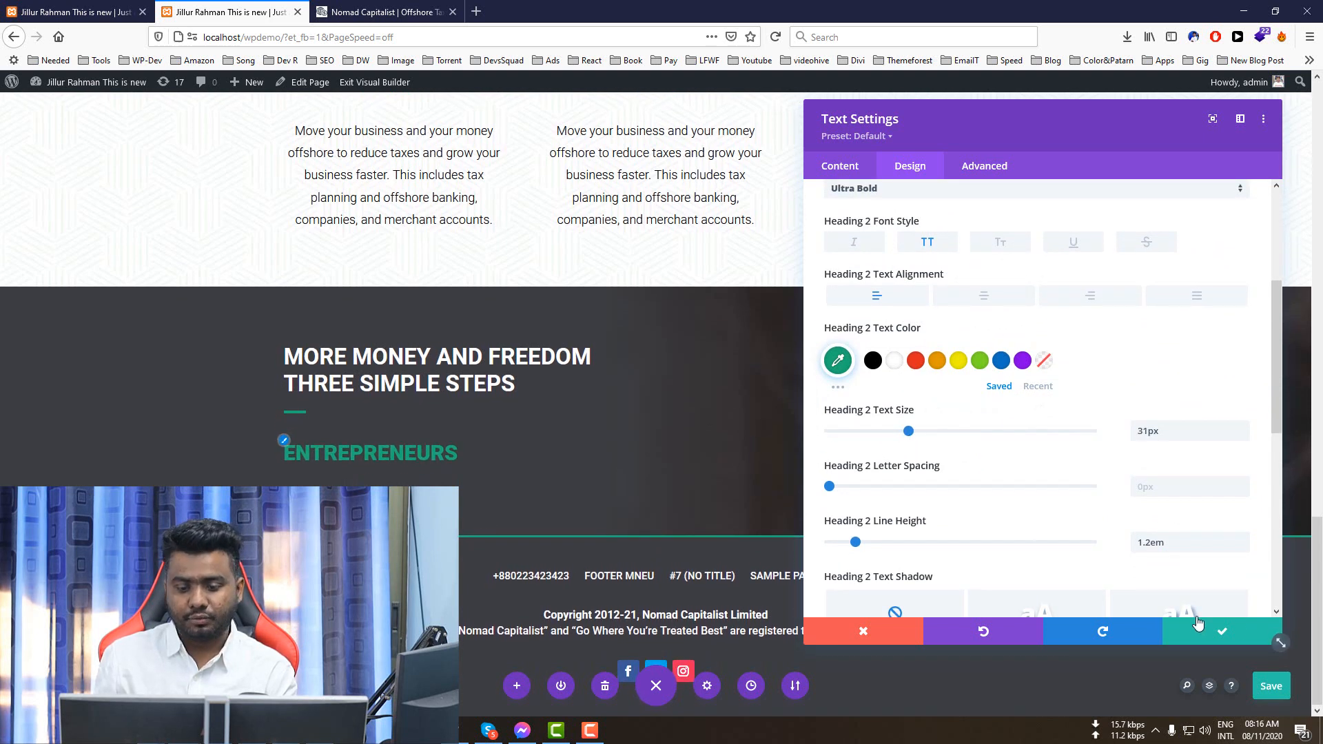
click(1223, 632)
- Copy the paragraph below "ENTREPRENEURS" on the reference page and return to the local page
click(391, 9)
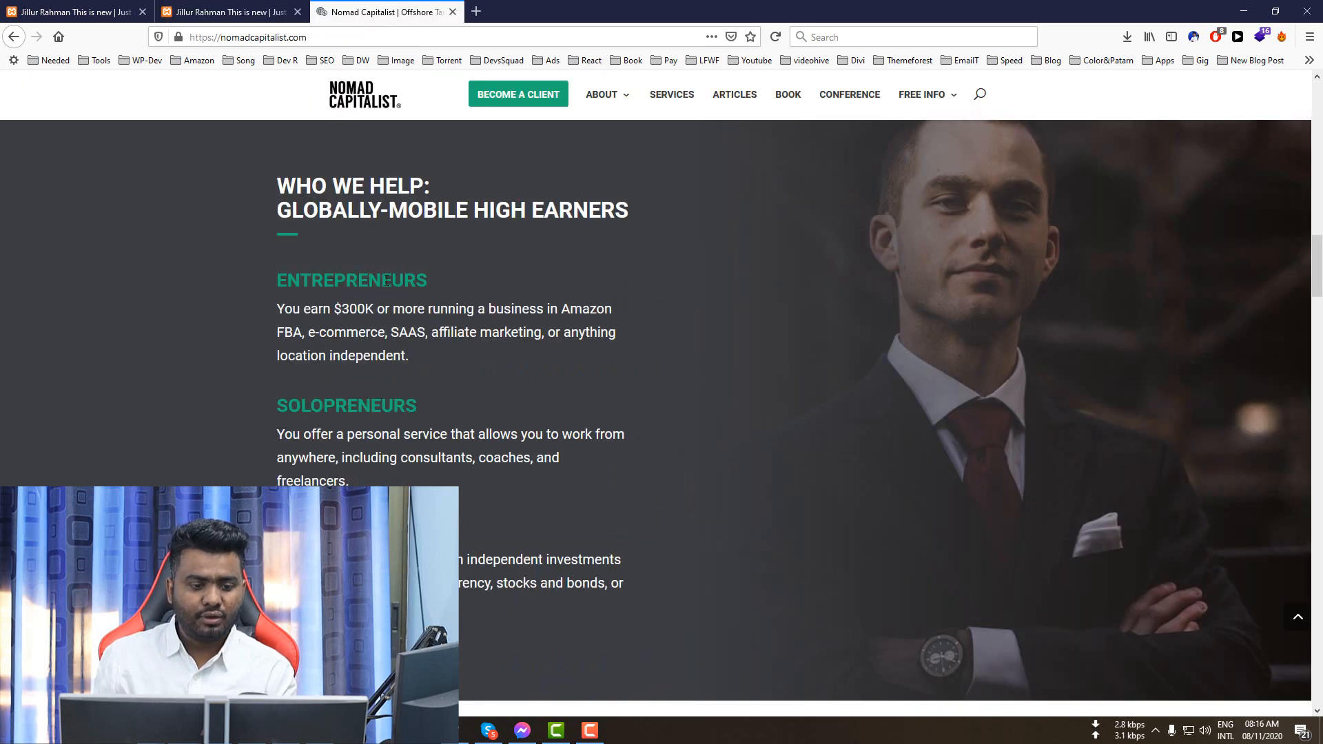
triple_click(415, 304)
key(ctrl+c)
click(231, 11)
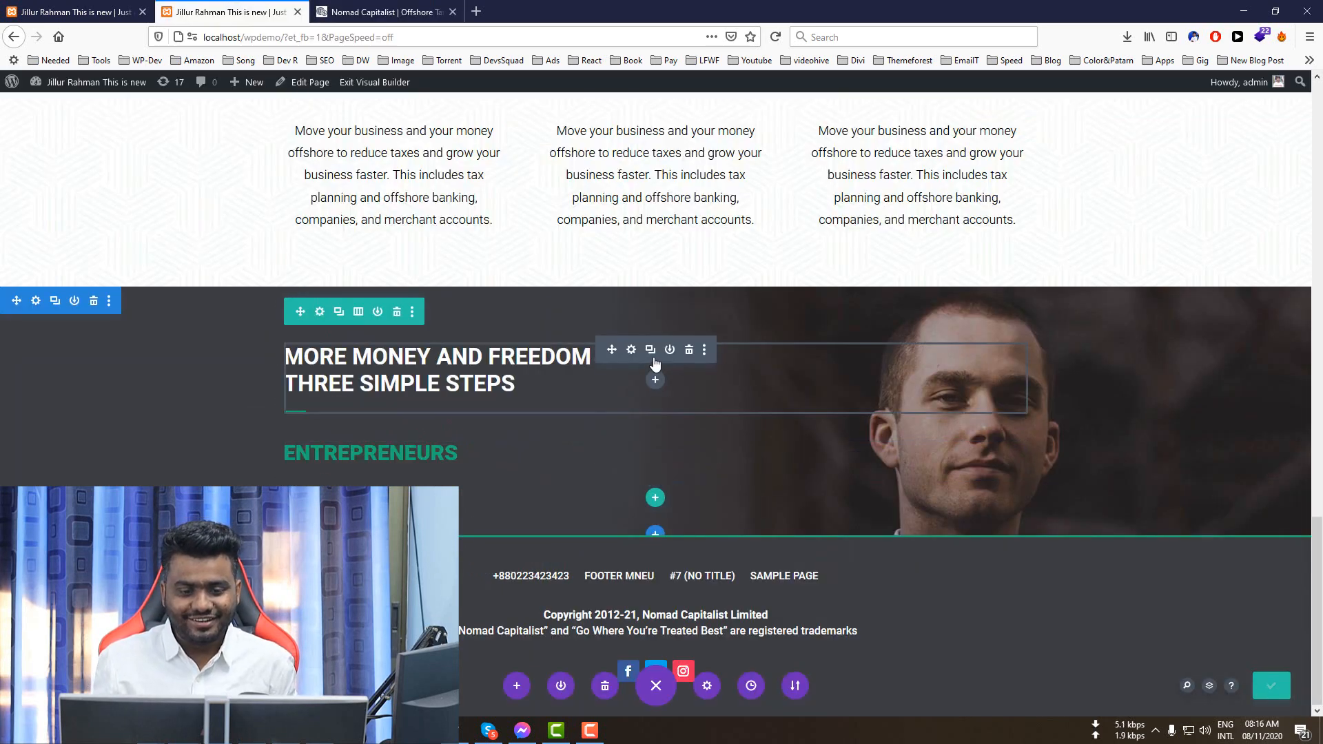
click(650, 349)
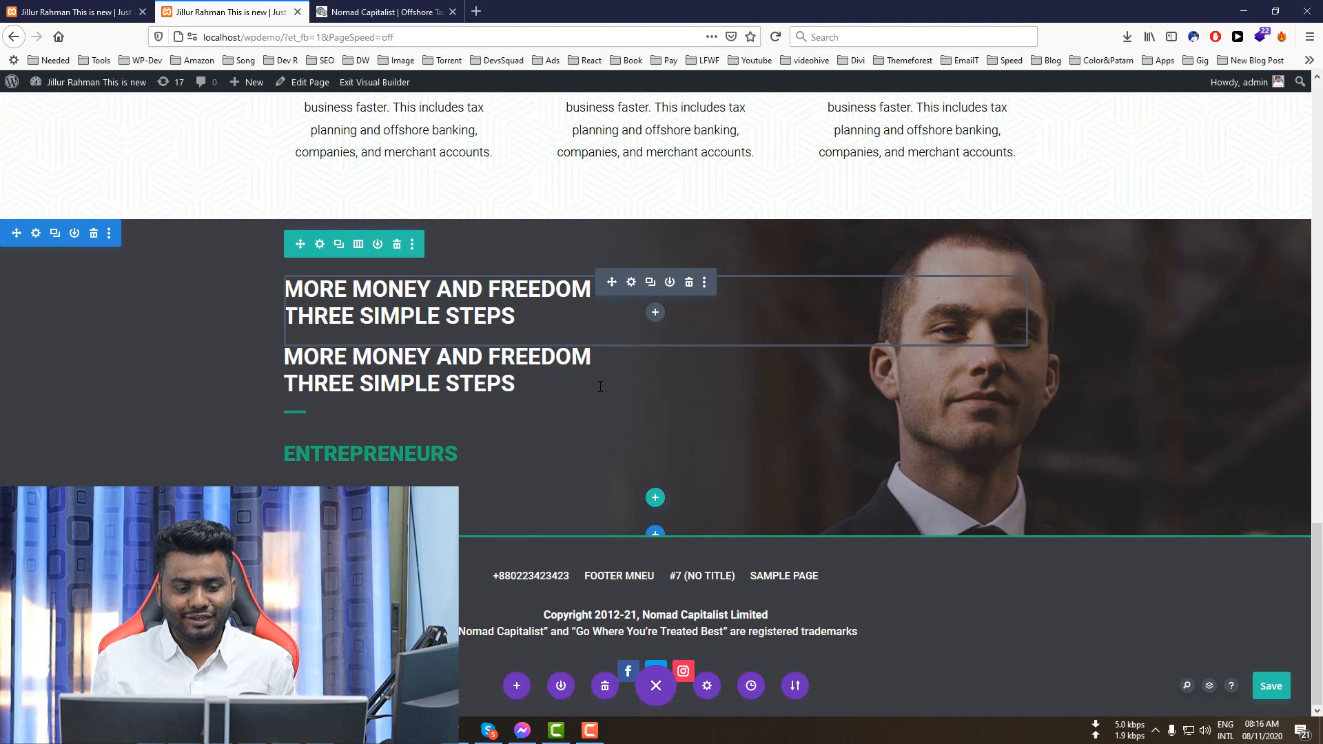
click(376, 12)
click(290, 6)
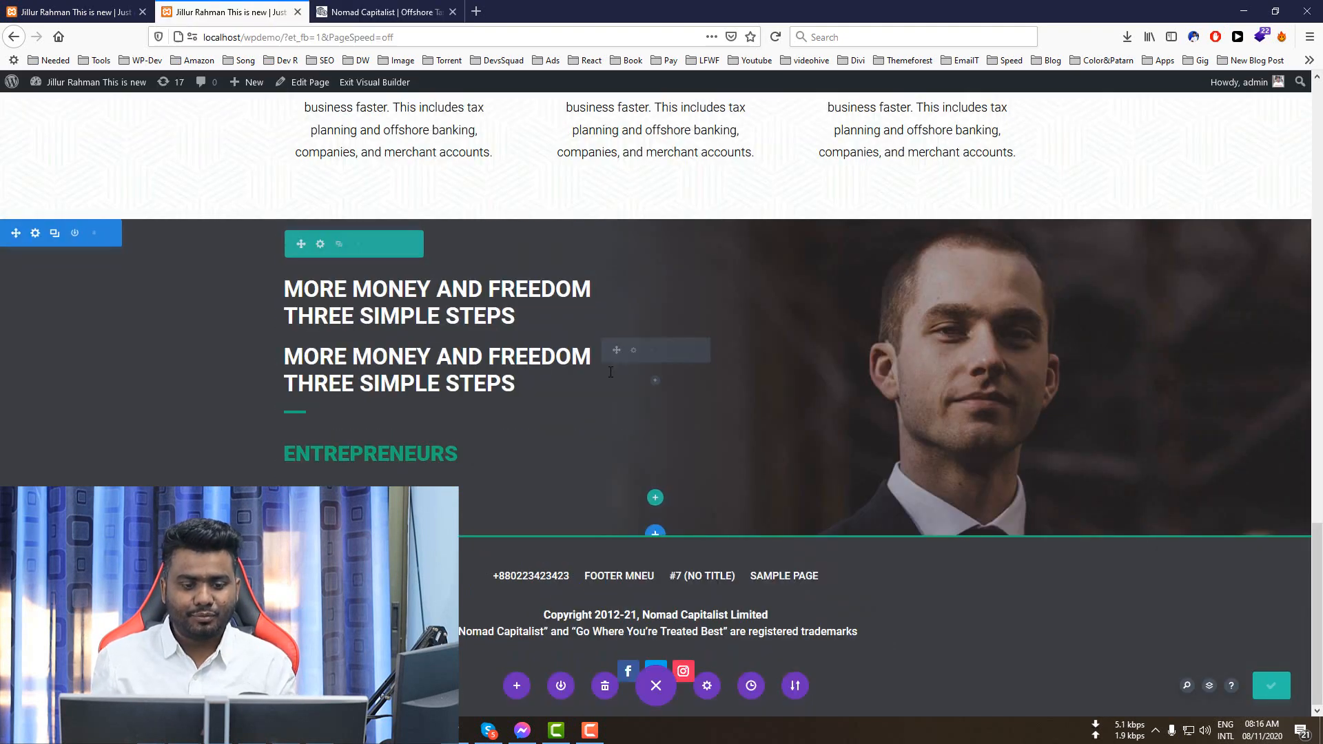
click(690, 351)
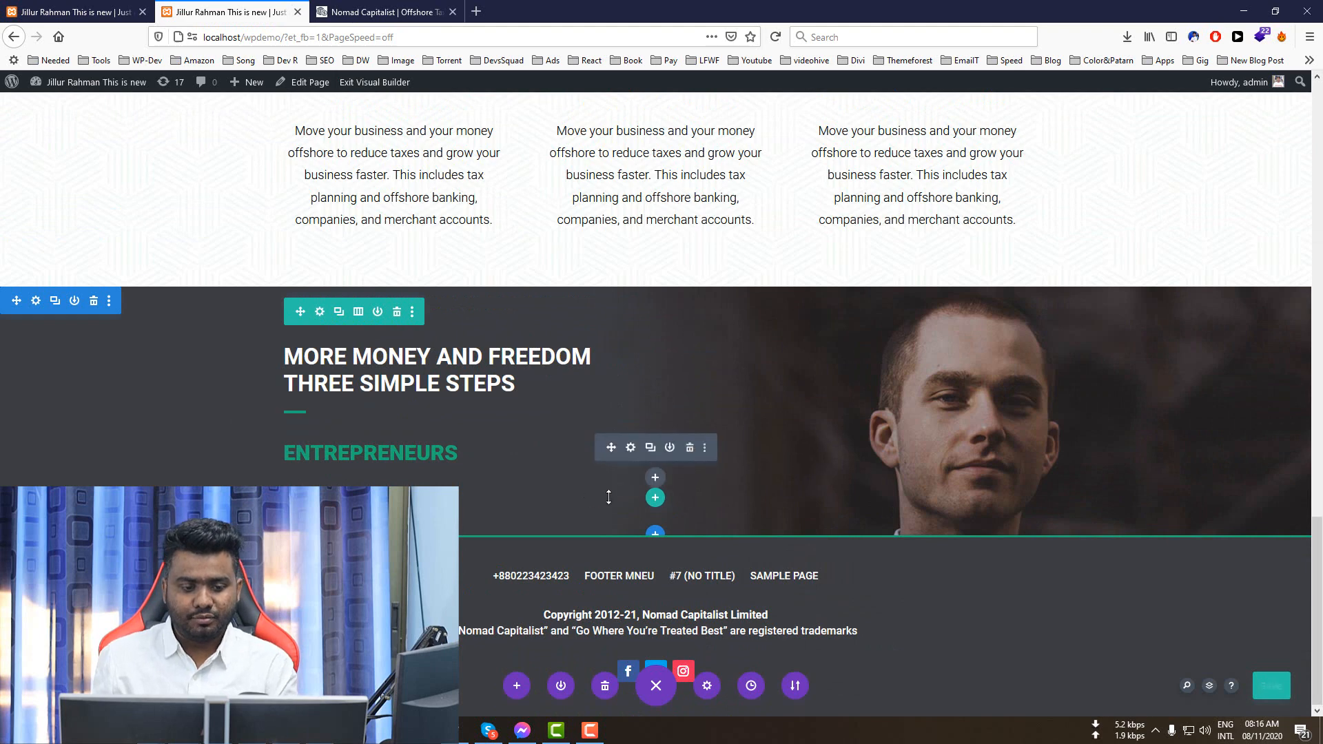
click(656, 498)
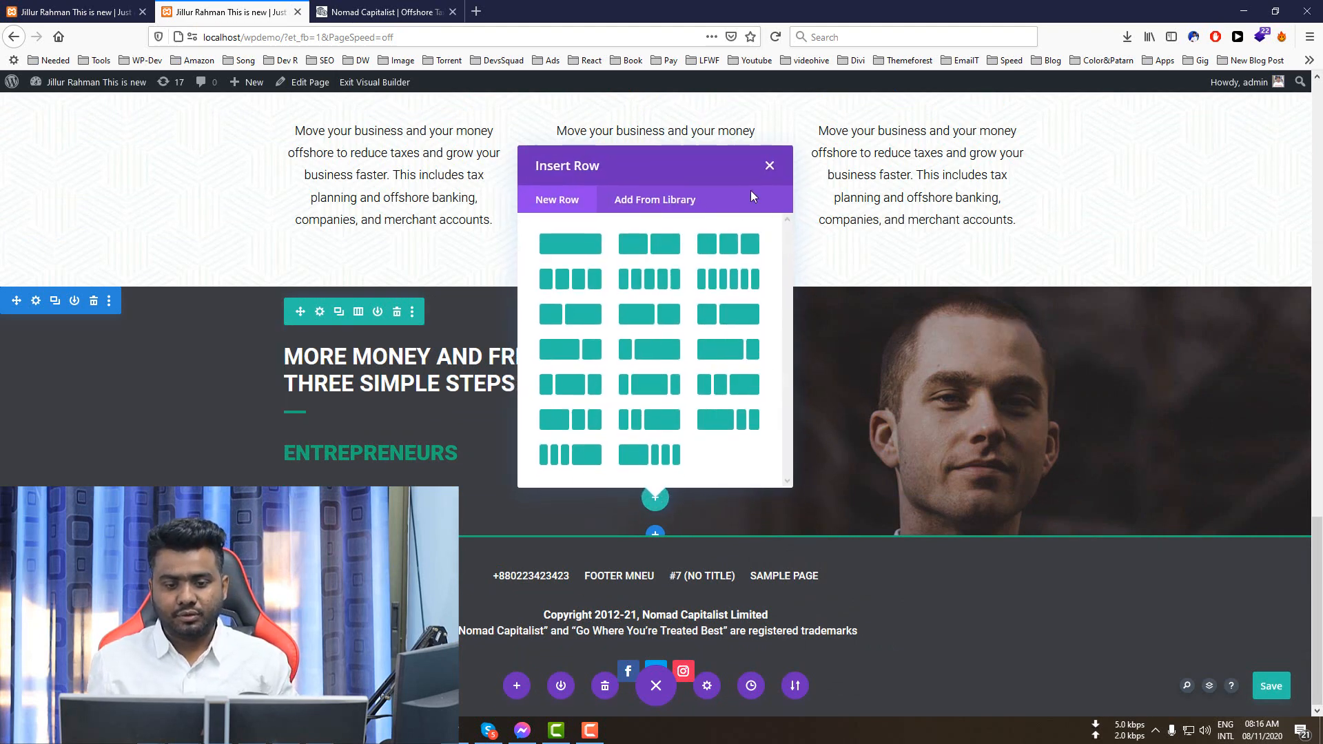
click(770, 166)
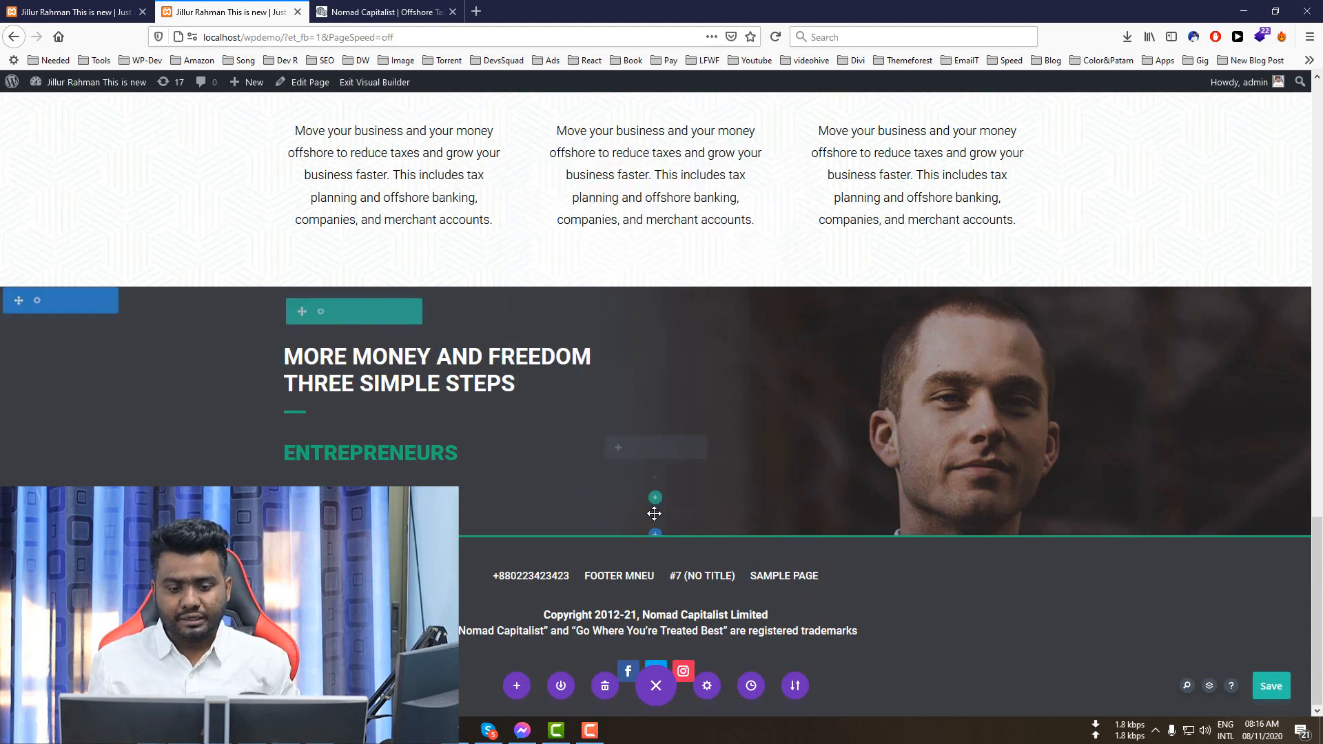
- Insert a Text module below the "ENTREPRENEURS" heading and replace its placeholder with the copied "You earn $300K or more" paragraph
click(656, 479)
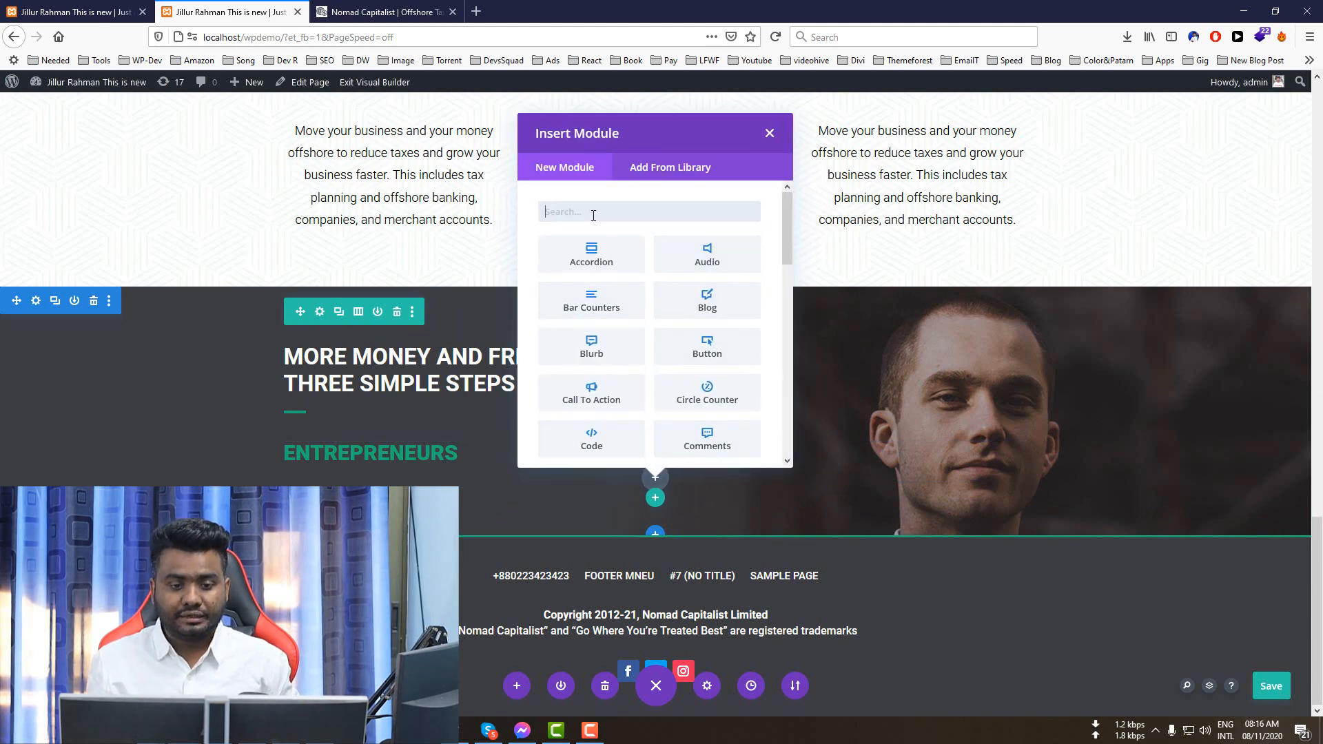
text(text)
click(592, 256)
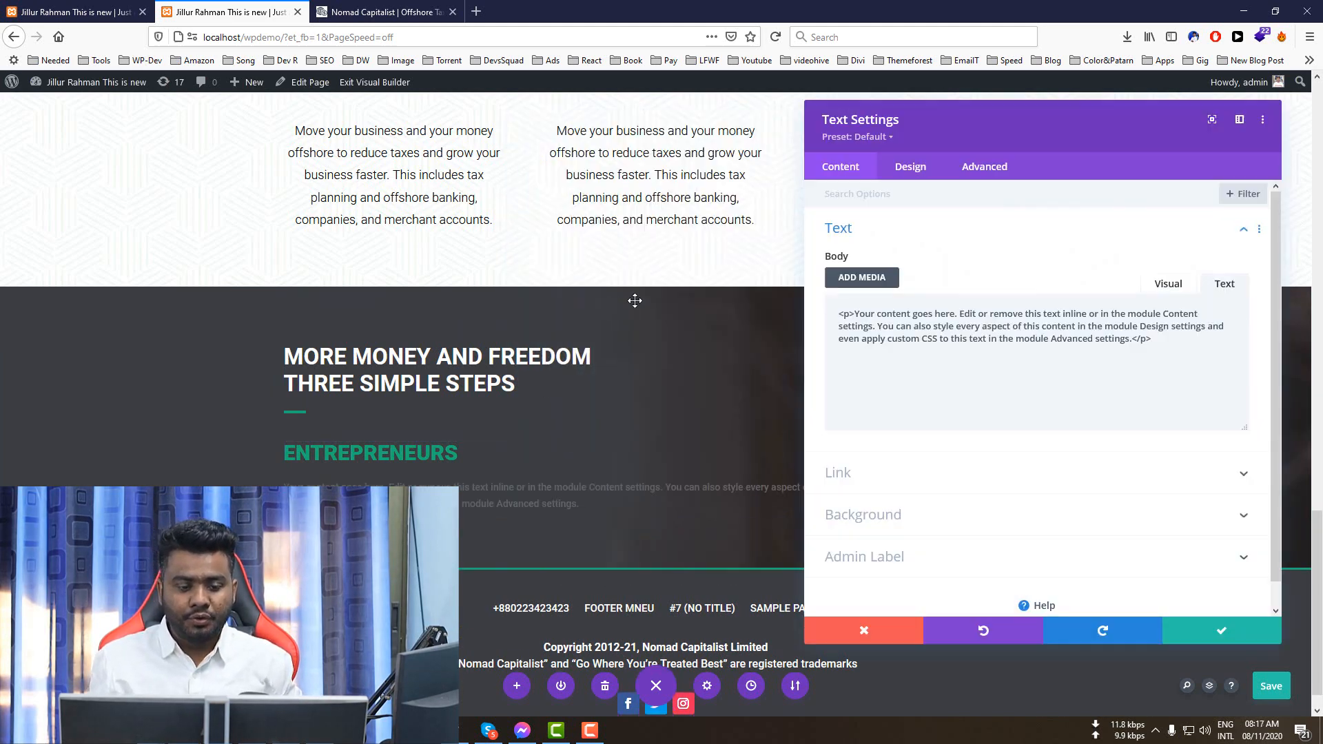
click(1211, 293)
key(ctrl+a)
key(ctrl+v)
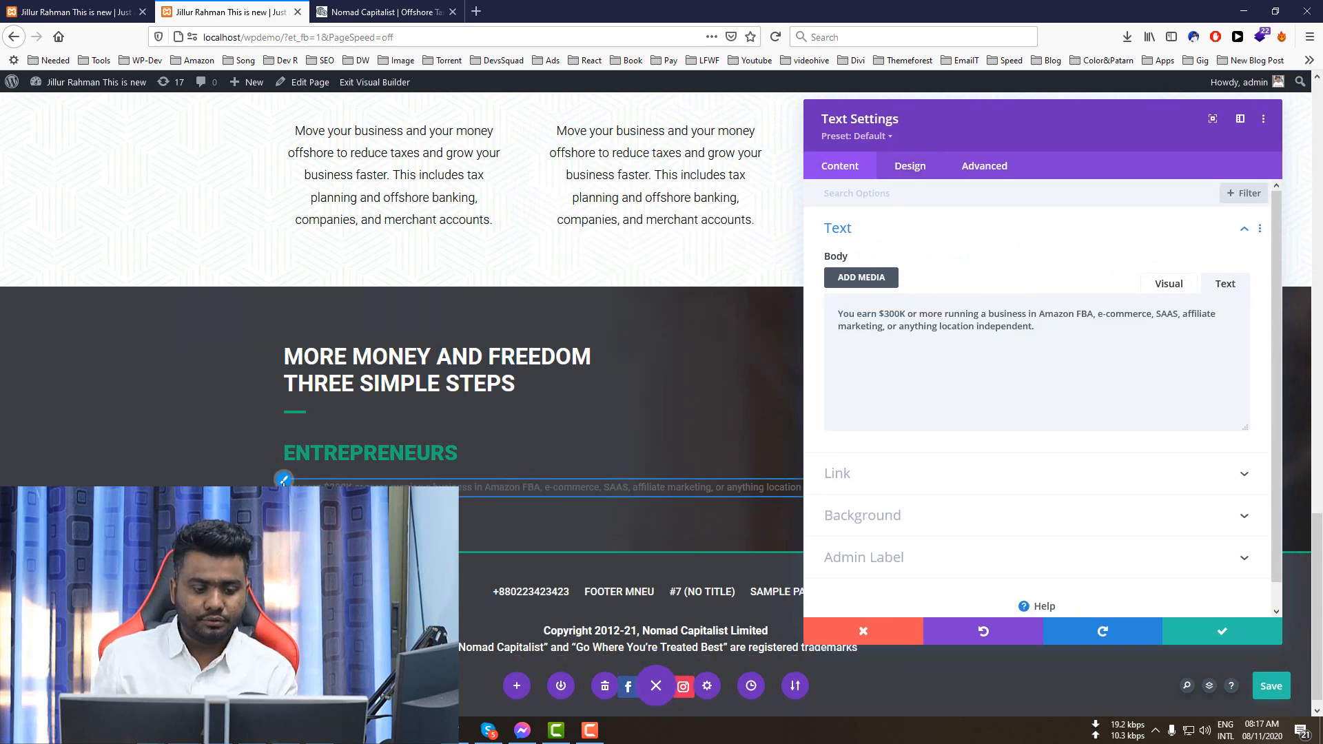
- Set the new paragraph's text color to white (#ffffff)
click(910, 166)
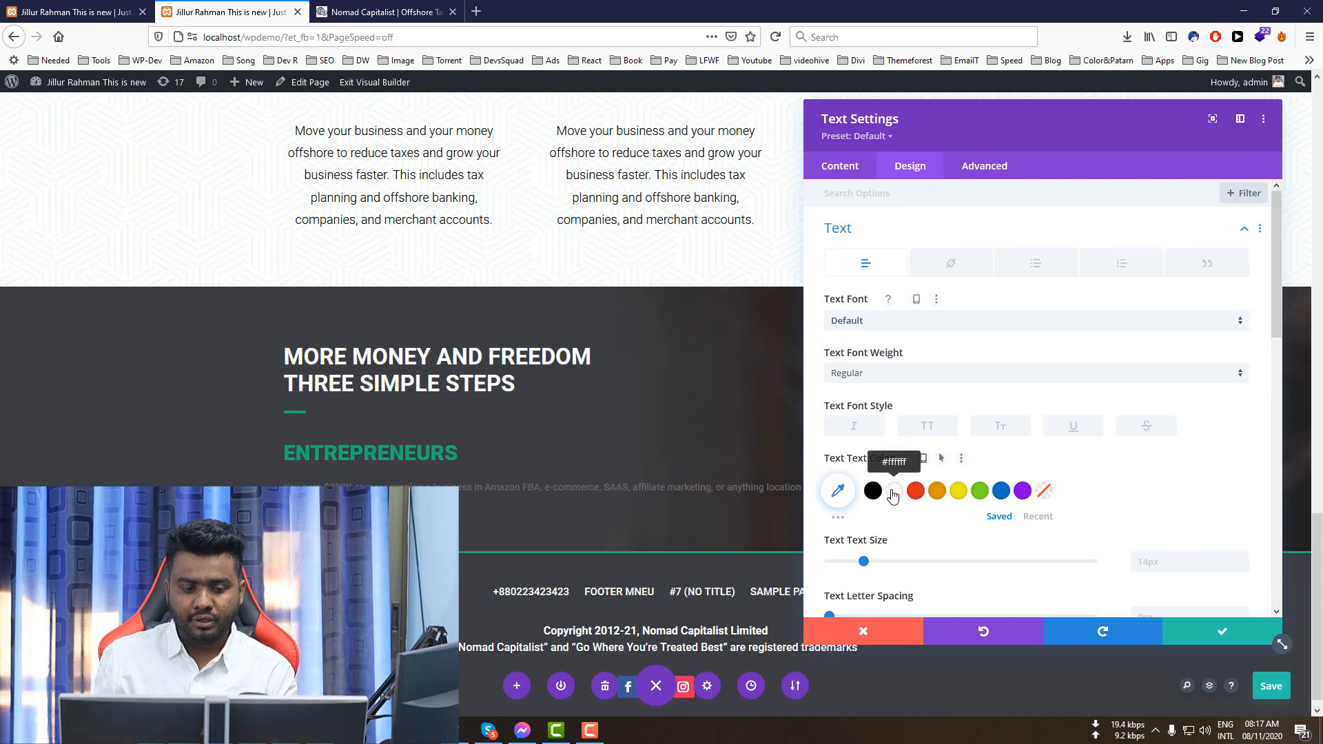
click(893, 491)
mouse_move(1016, 138)
mouse_down()
mouse_move(1066, 168)
mouse_move(1131, 172)
mouse_move(1076, 302)
mouse_move(1009, 160)
mouse_up()
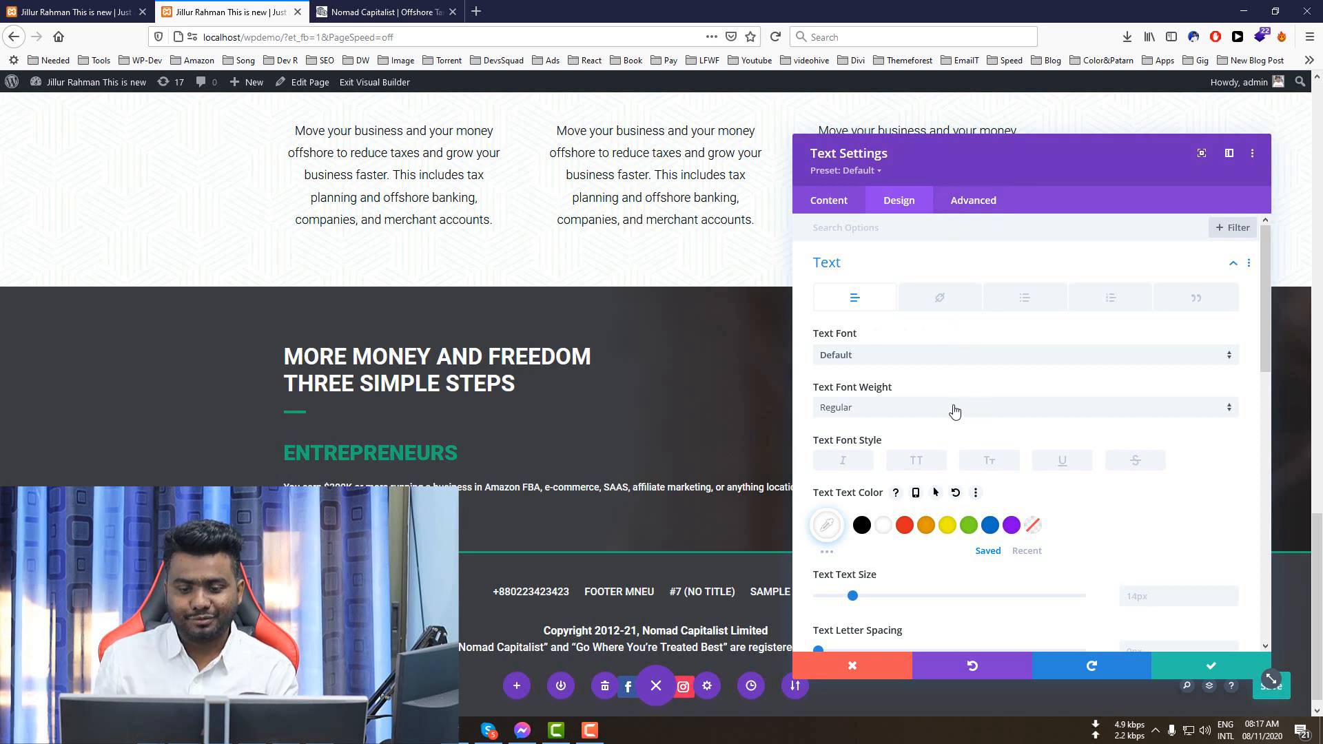
- Limit the paragraph module's max width to 42% in its sizing options
scroll(955, 412, down, 2)
click(968, 200)
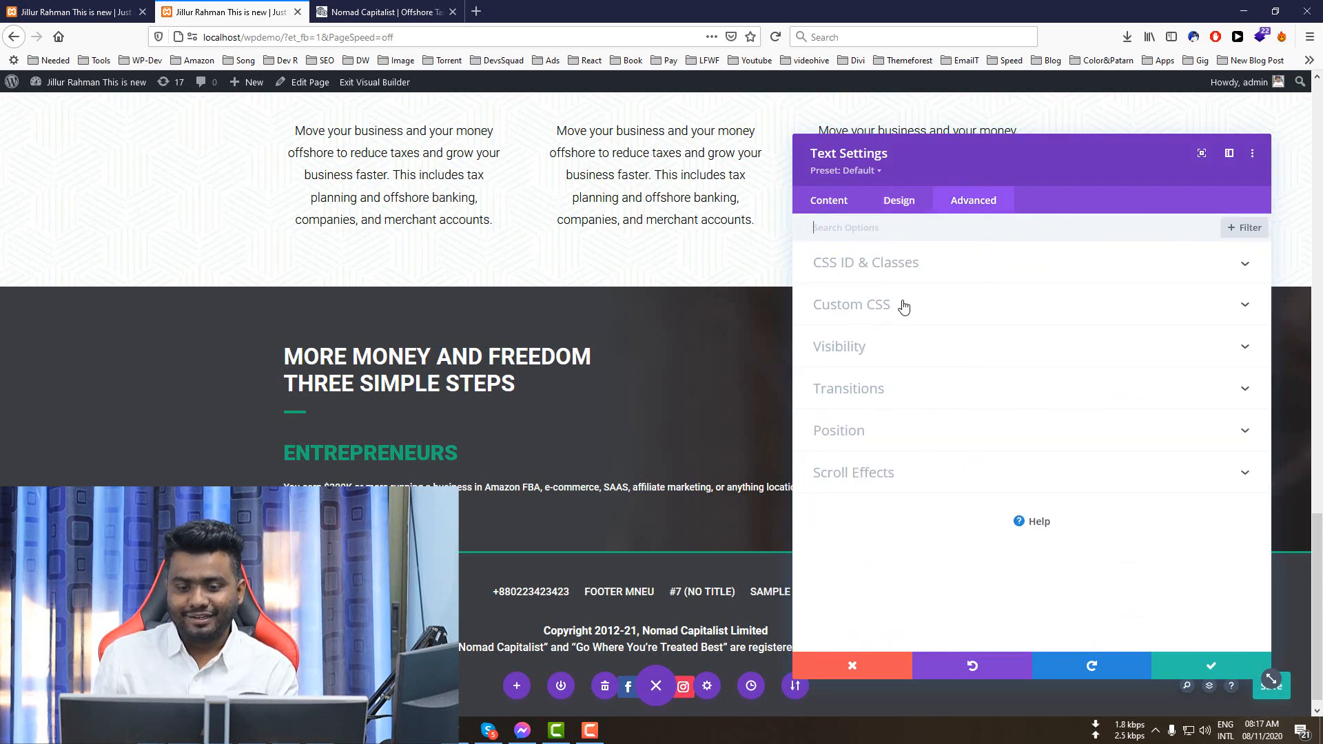
click(901, 201)
scroll(896, 296, up, 2)
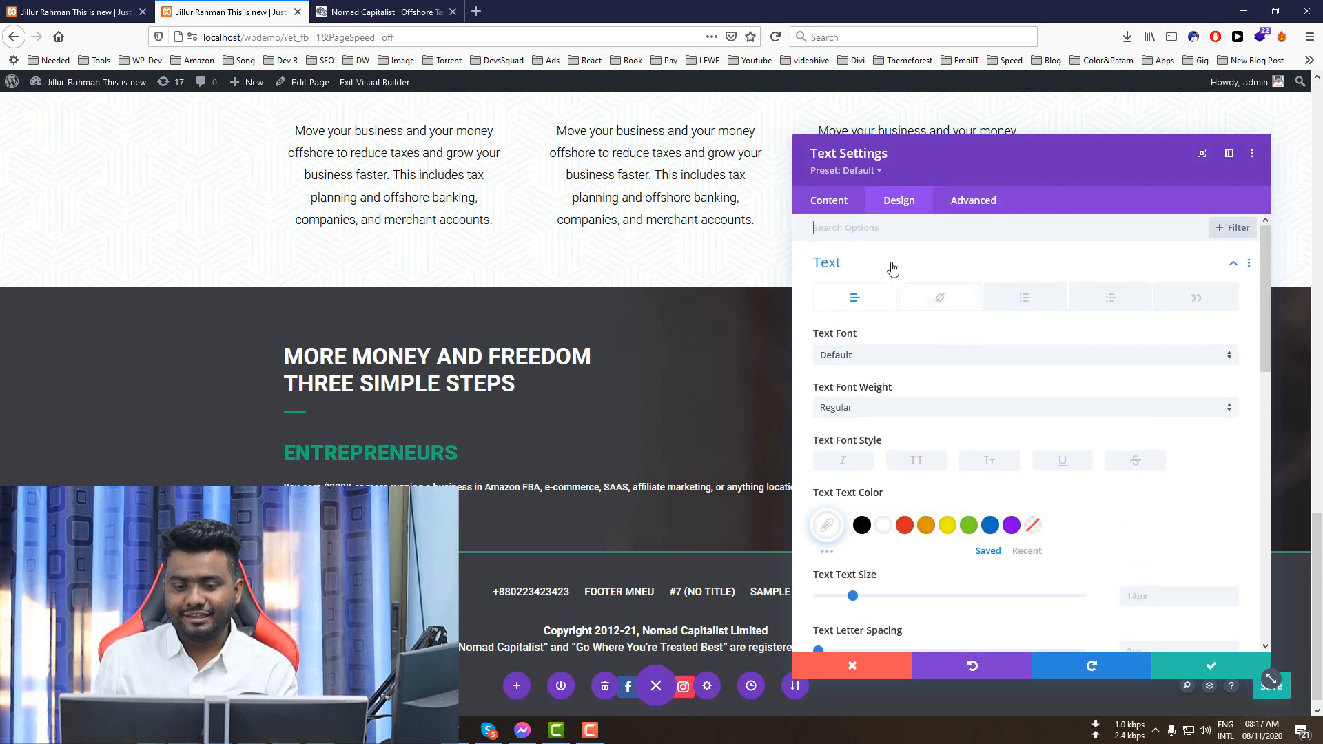
click(1235, 264)
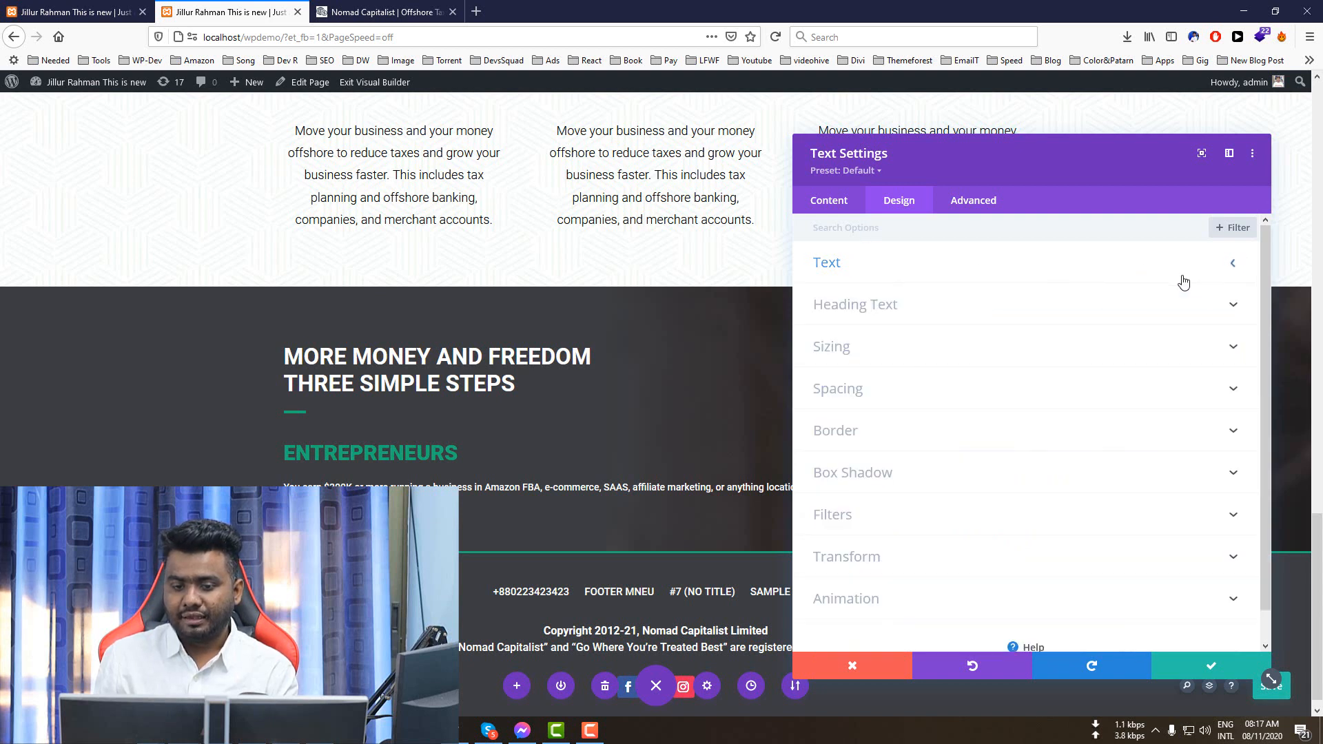
click(880, 348)
scroll(1013, 337, down, 2)
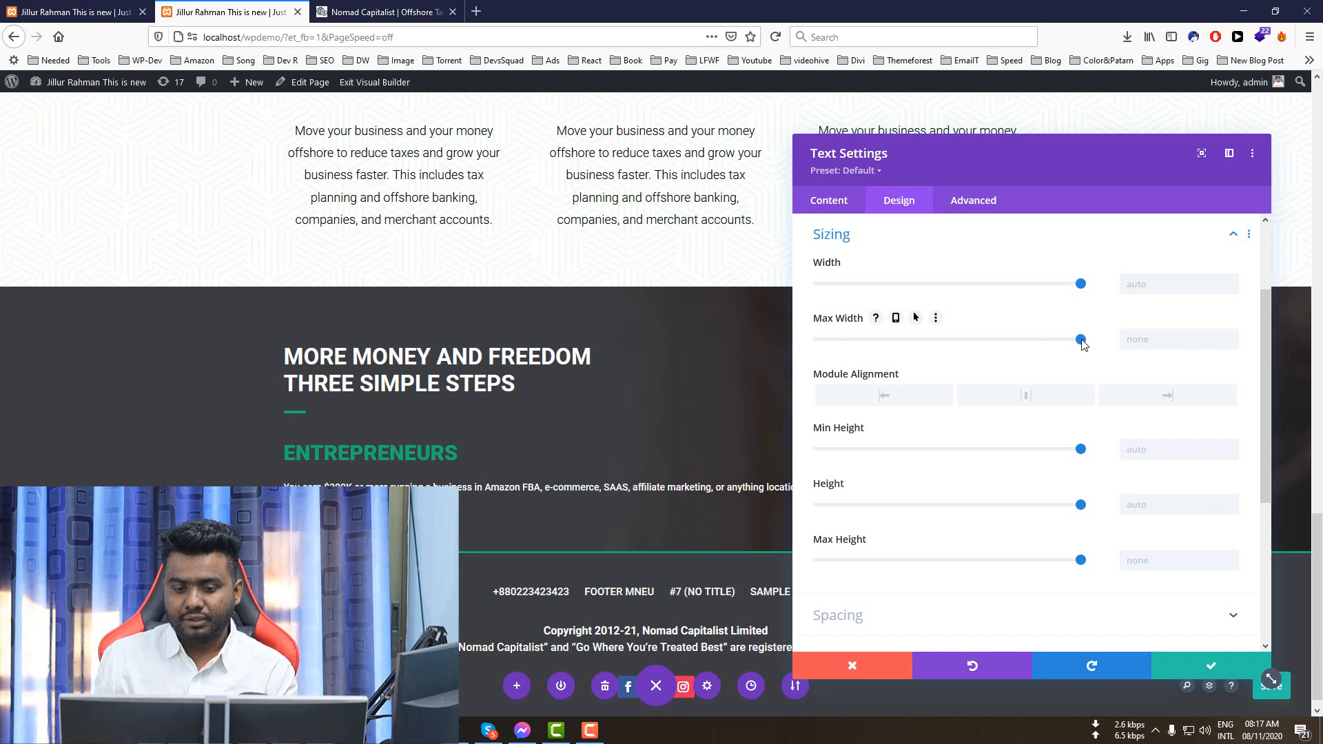
drag(1037, 344, 930, 343)
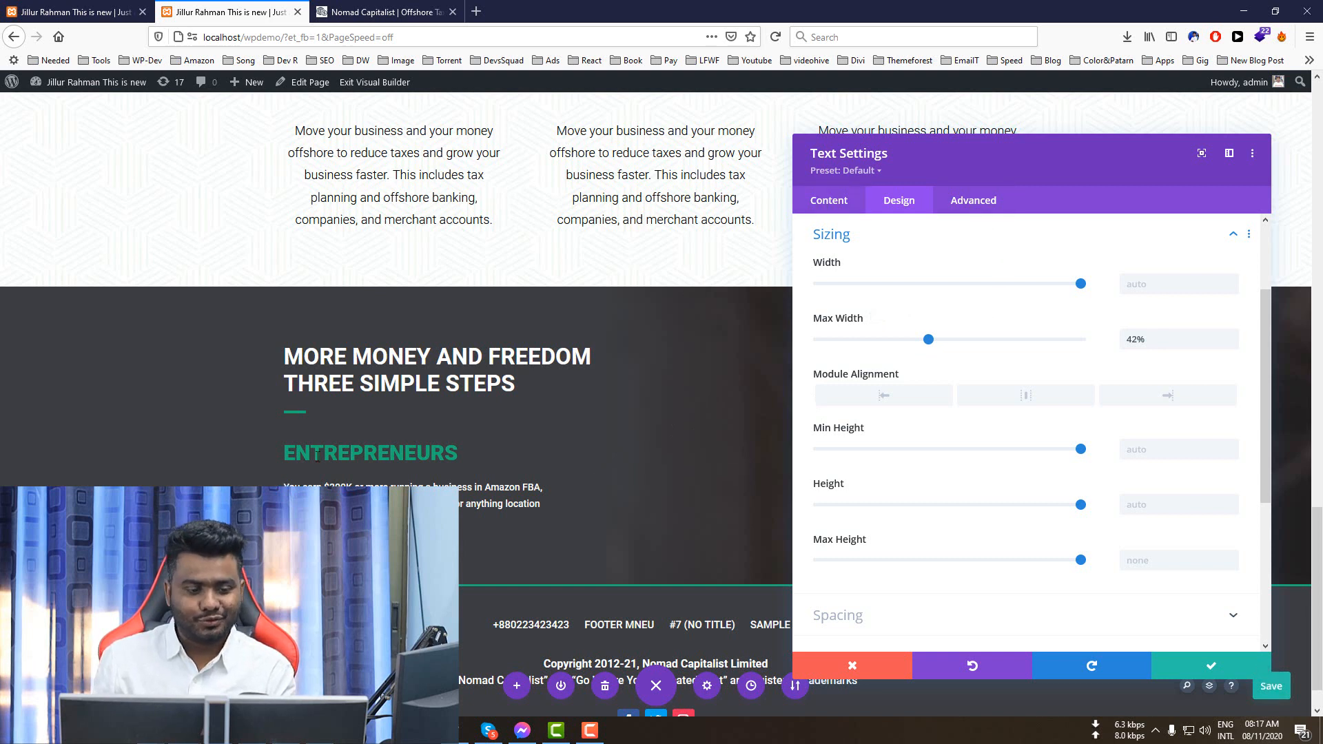
- Enlarge the paragraph's text to just under 22px, set its line height to 1.8em, and save the module settings
click(281, 481)
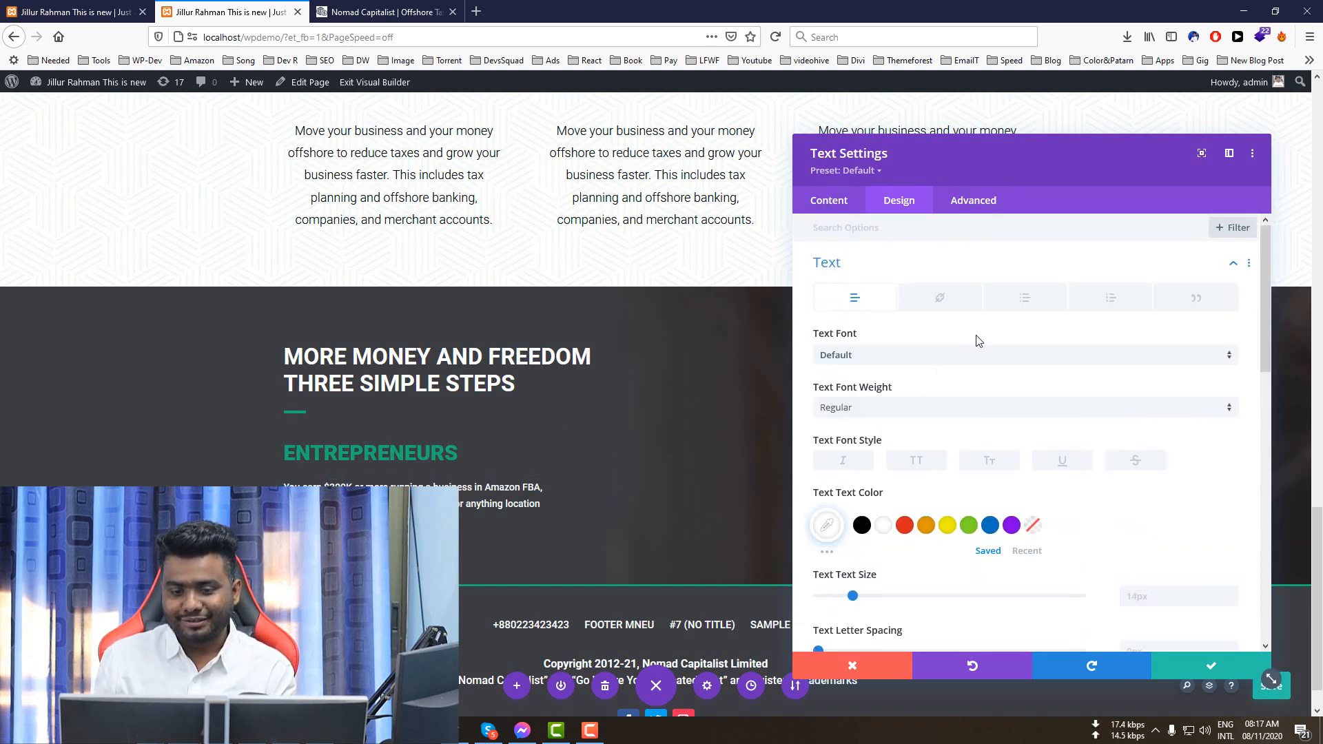
scroll(978, 341, down, 3)
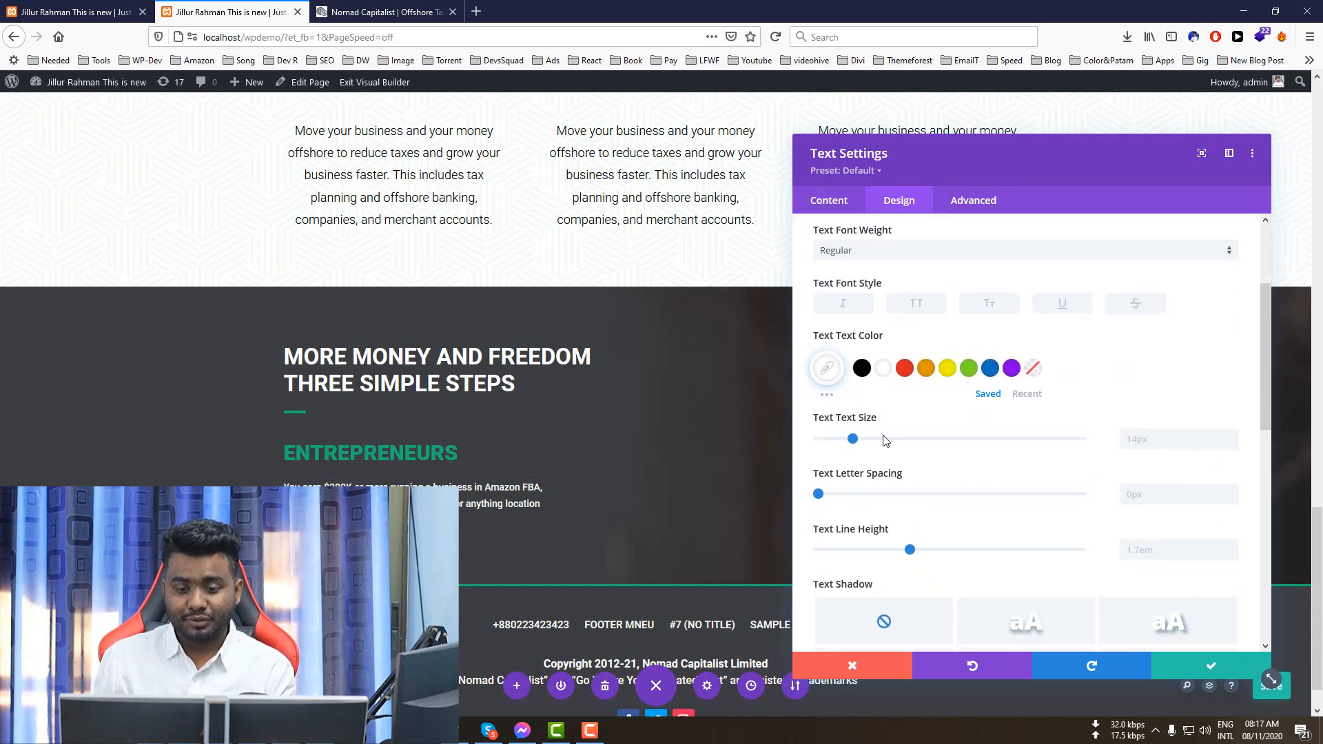
drag(854, 443, 921, 476)
scroll(897, 462, down, 2)
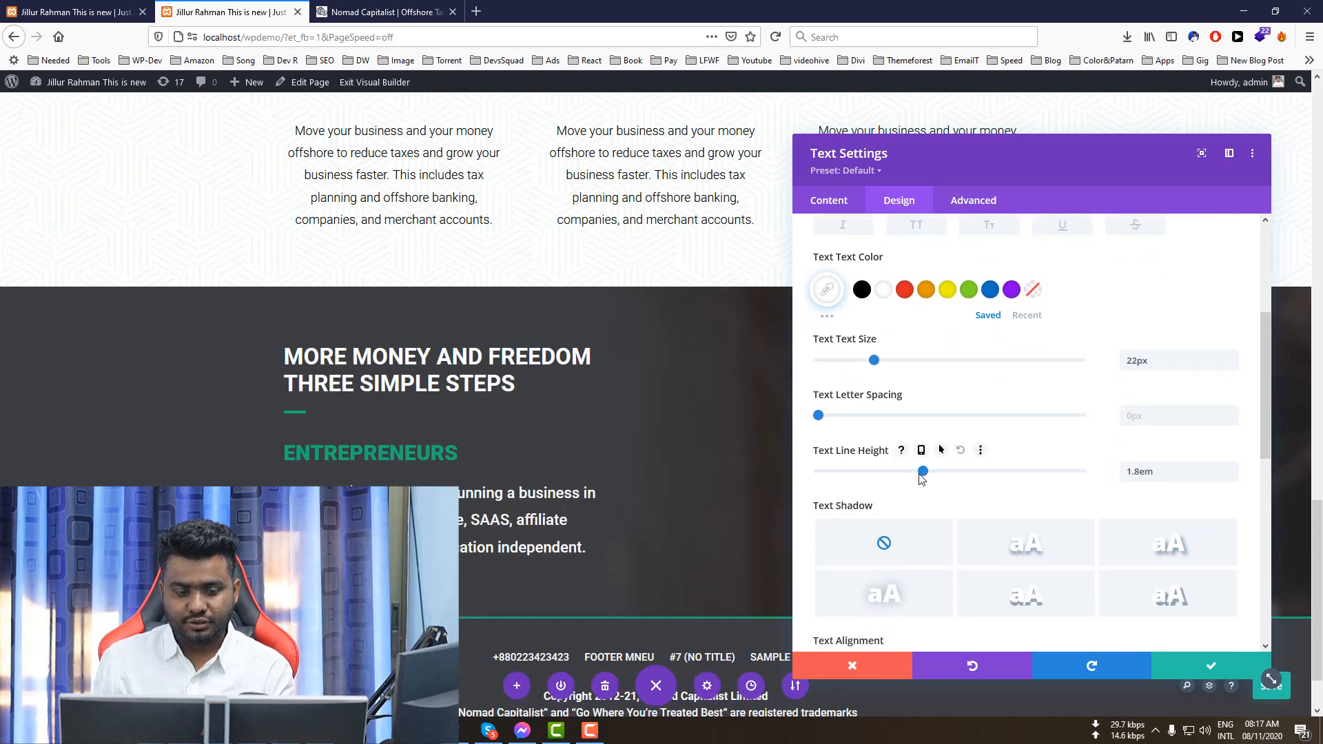
scroll(1122, 531, down, 2)
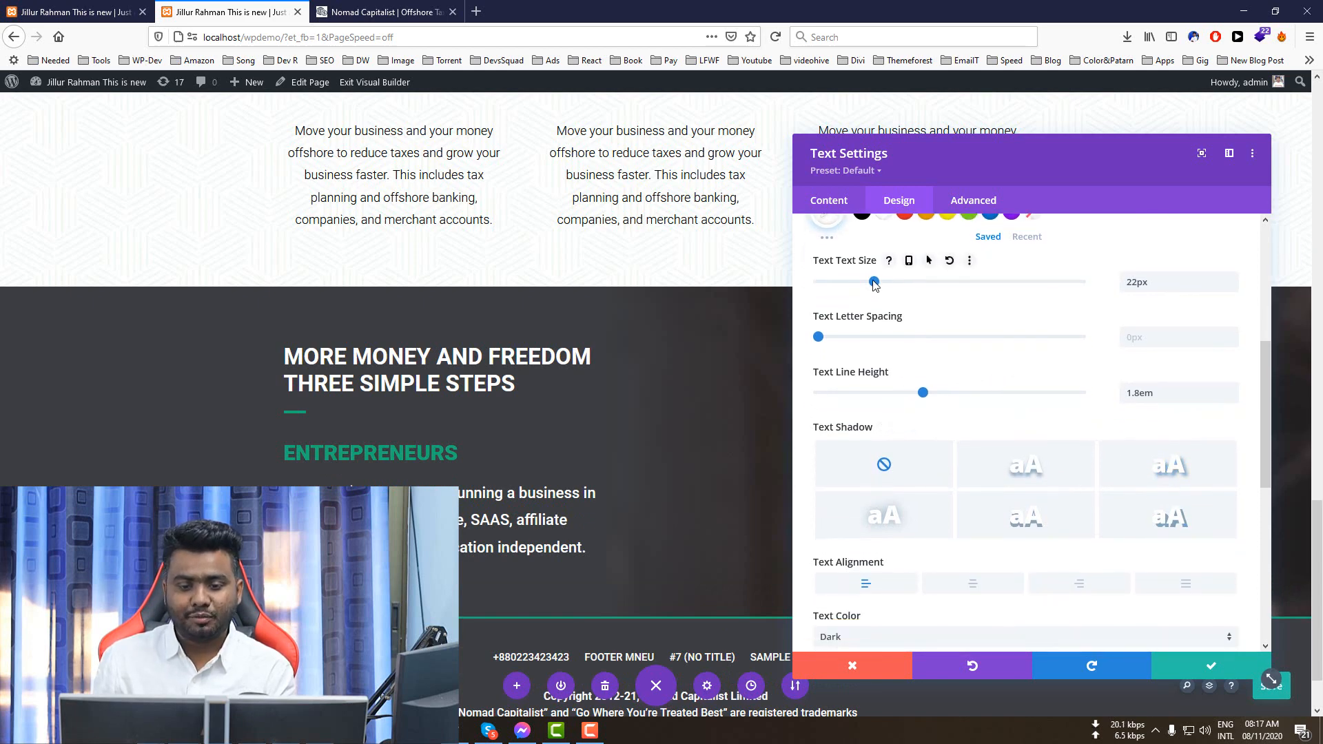
drag(874, 283, 872, 283)
click(1211, 666)
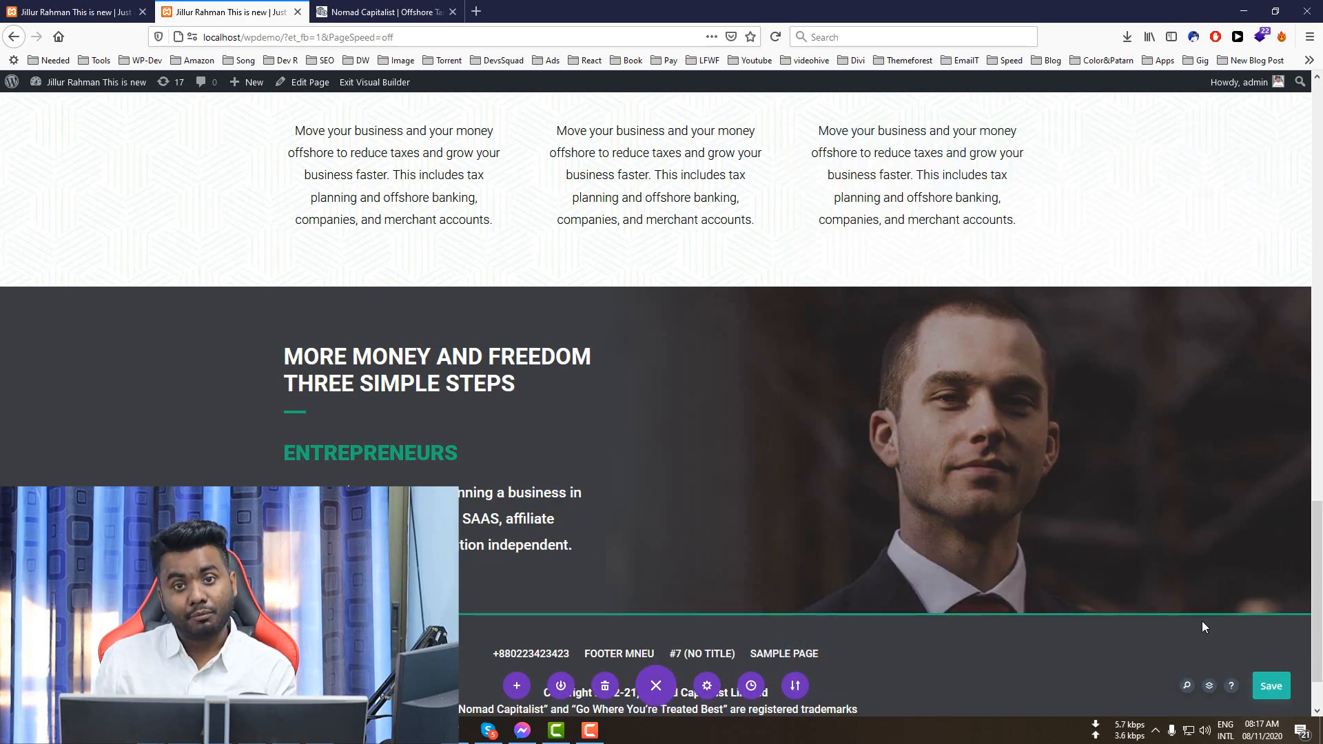
- Compare the rebuilt Entrepreneurs section with the Entrepreneurs, Solopreneurs and Investors blocks on the original Nomad Capitalist page
scroll(506, 370, down, 2)
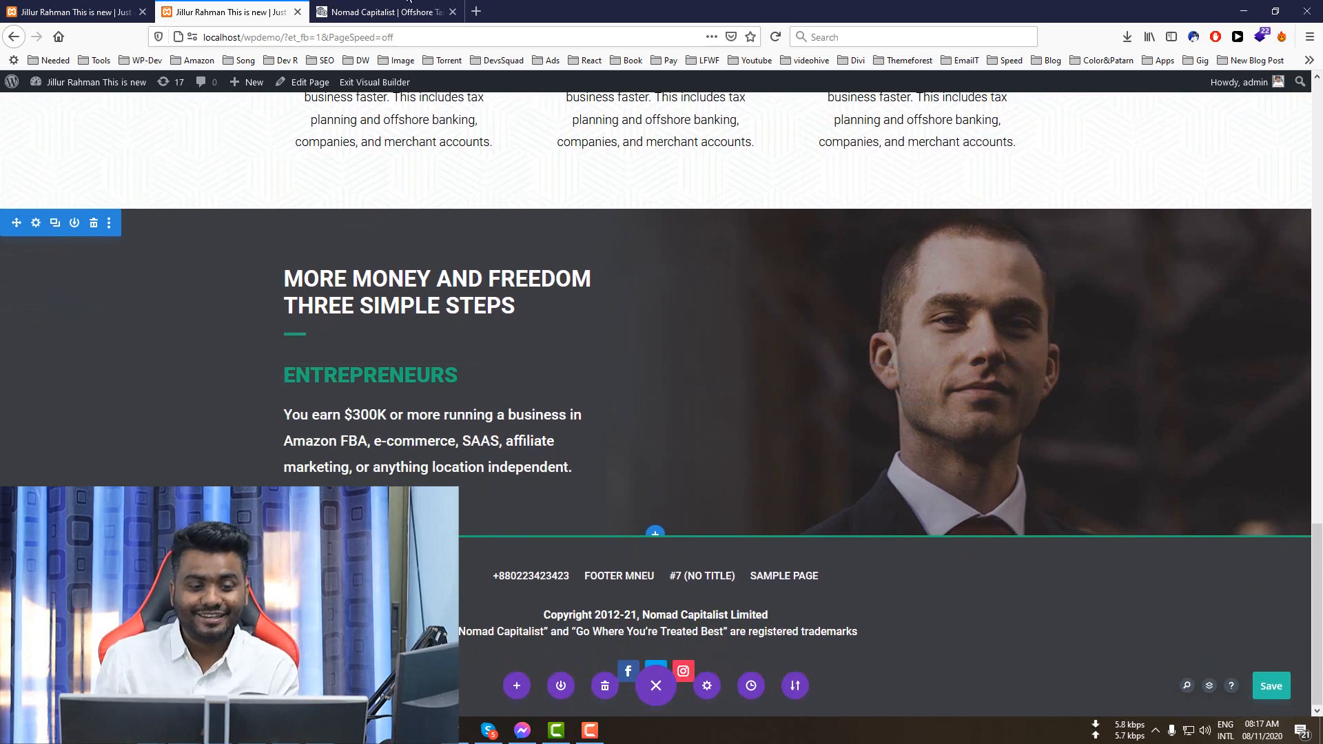
click(384, 12)
scroll(386, 158, down, 3)
scroll(370, 170, up, 2)
click(231, 12)
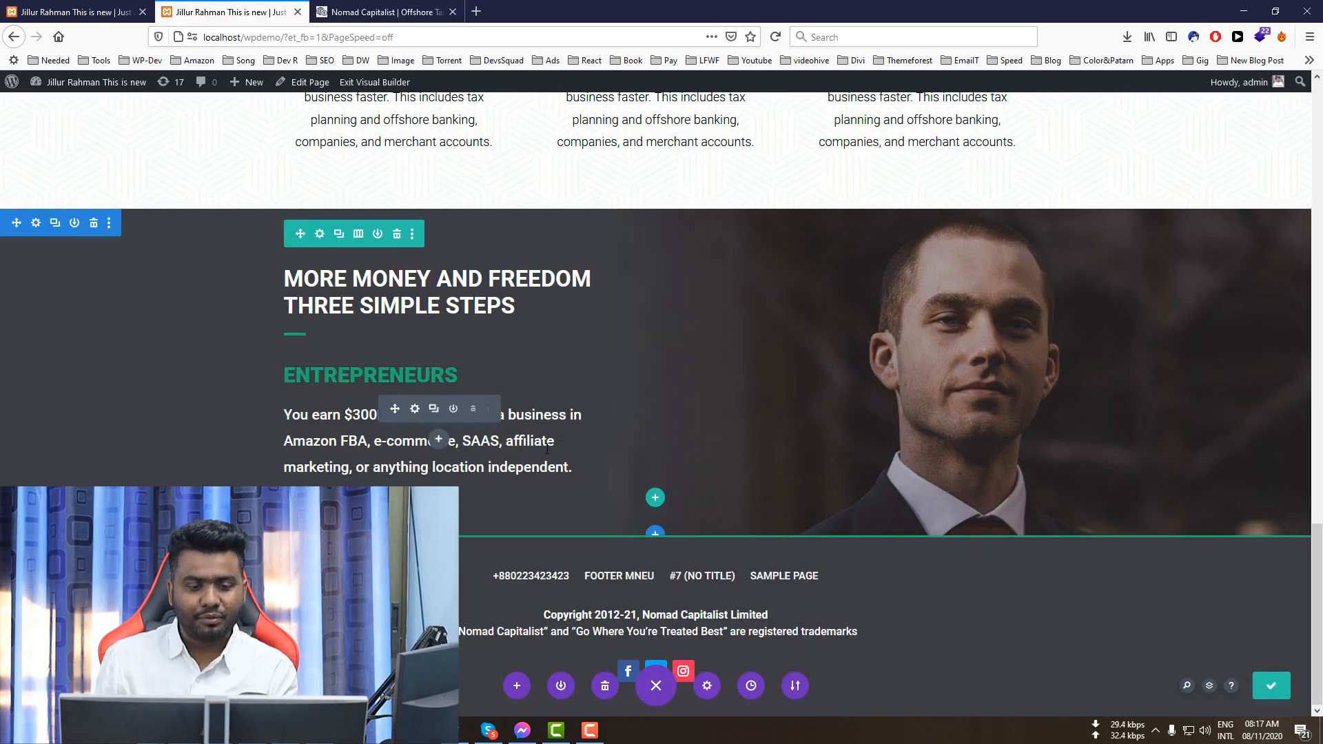
scroll(448, 384, up, 1)
click(445, 14)
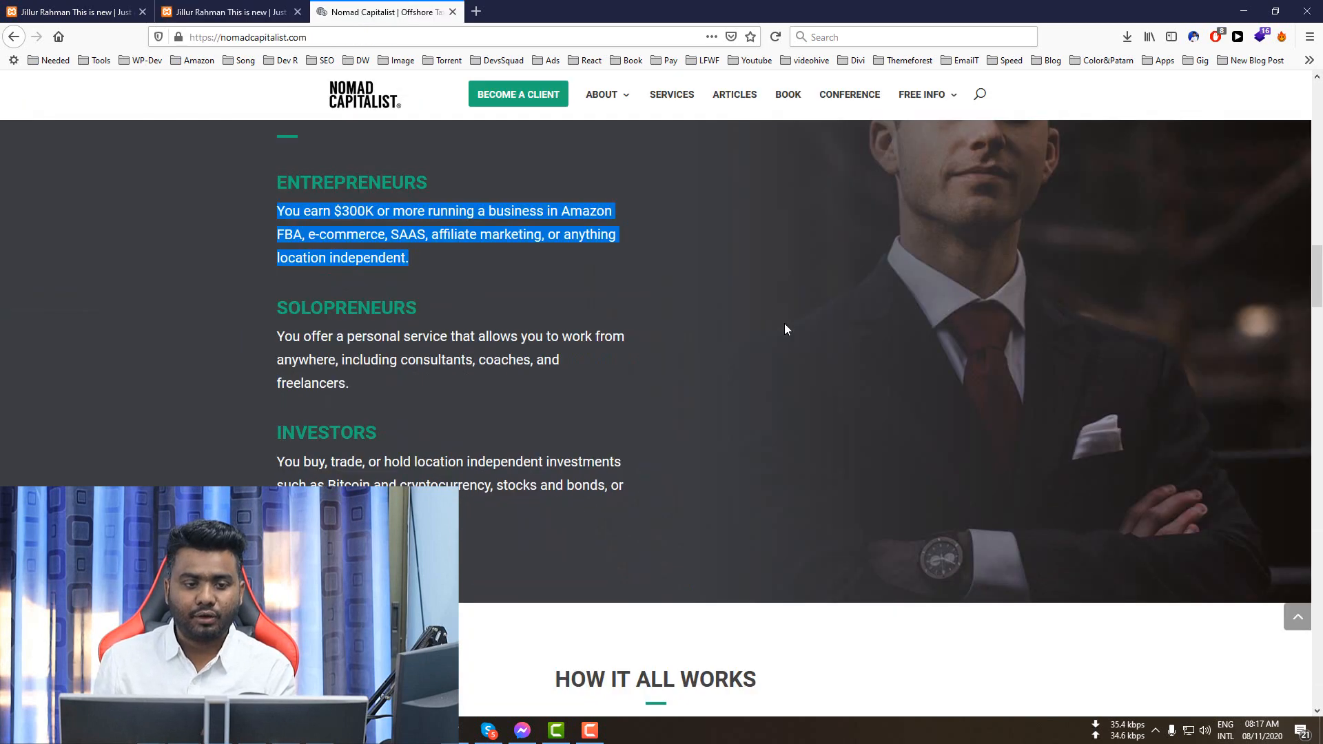
scroll(771, 317, up, 2)
scroll(1012, 362, down, 4)
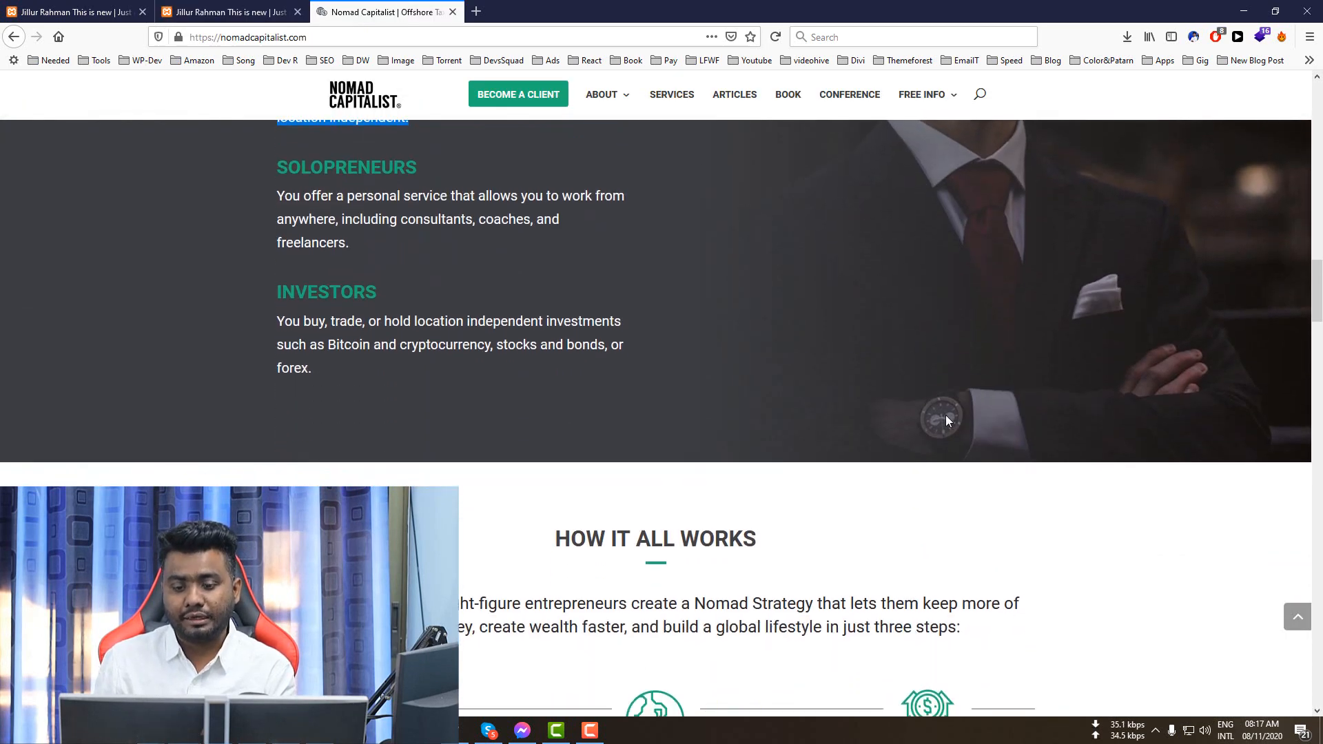
- Save the page in the Visual Builder and check the dark Entrepreneurs section on the reloaded front-end page
click(231, 11)
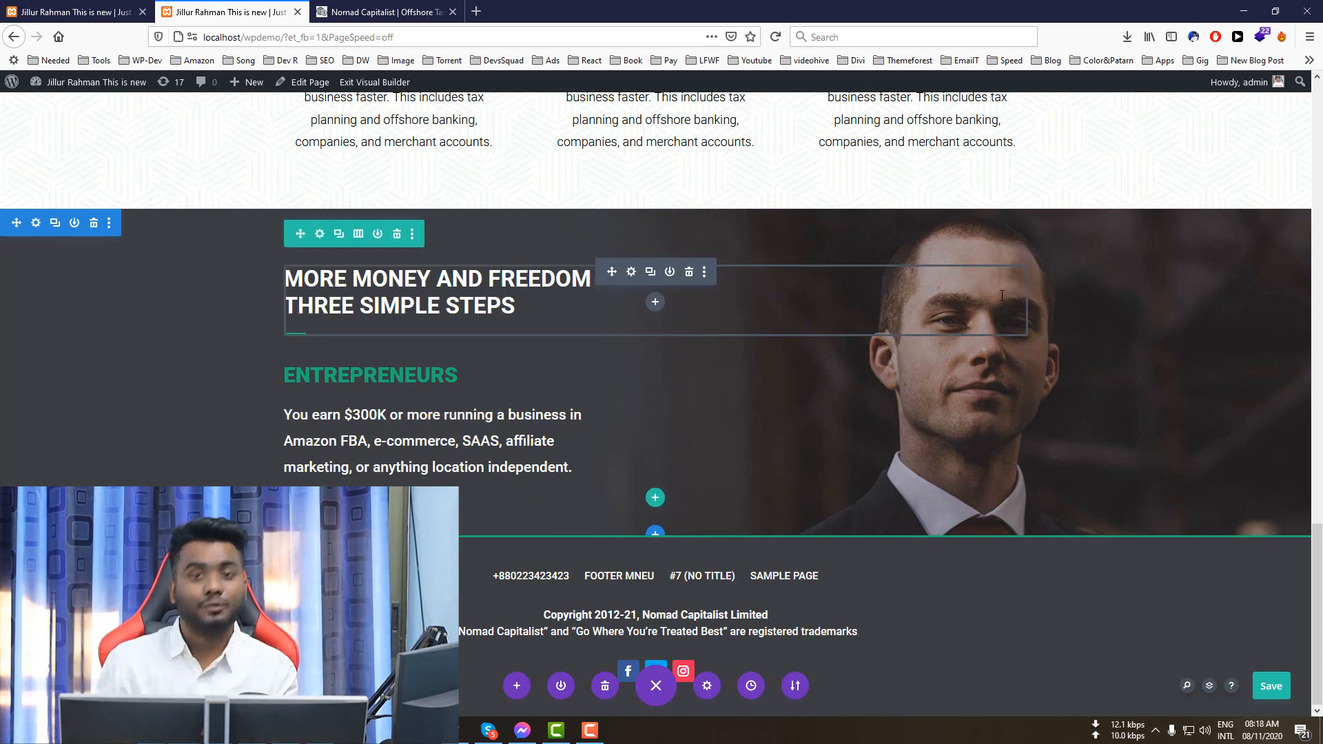
click(1267, 686)
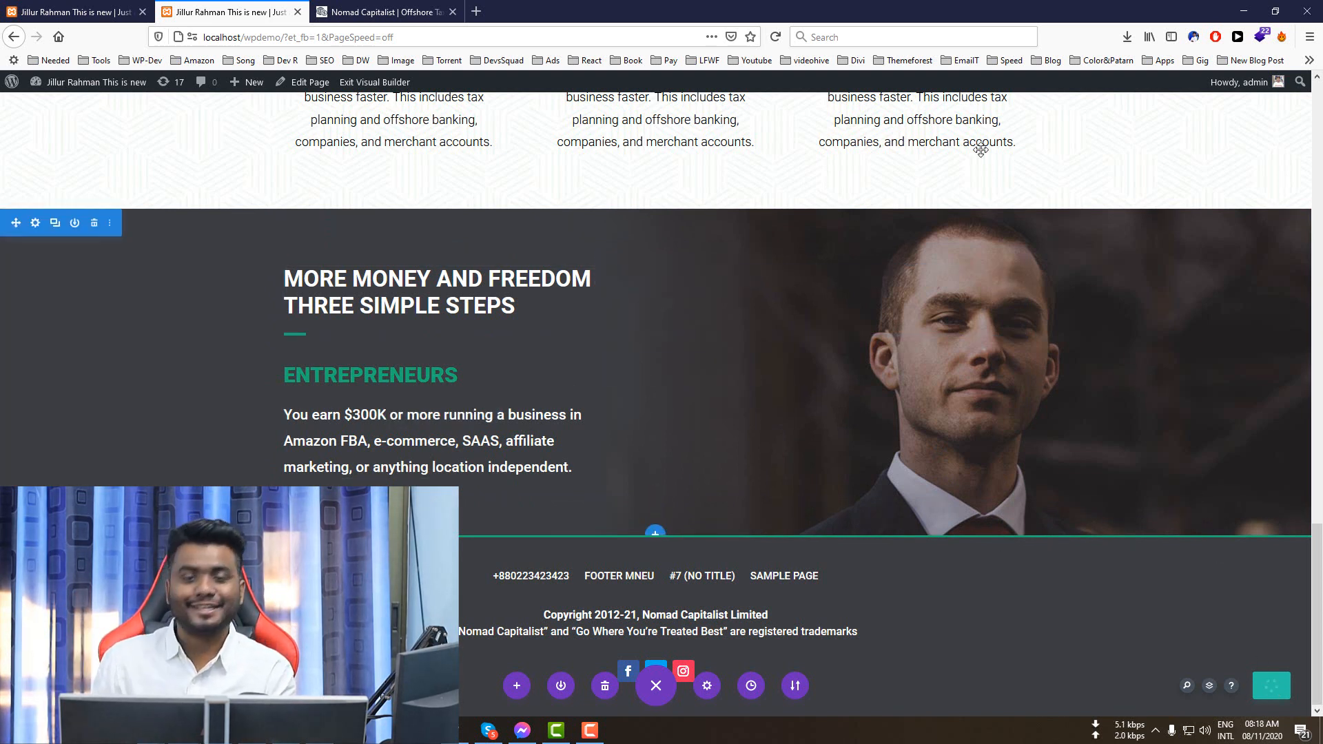
click(93, 8)
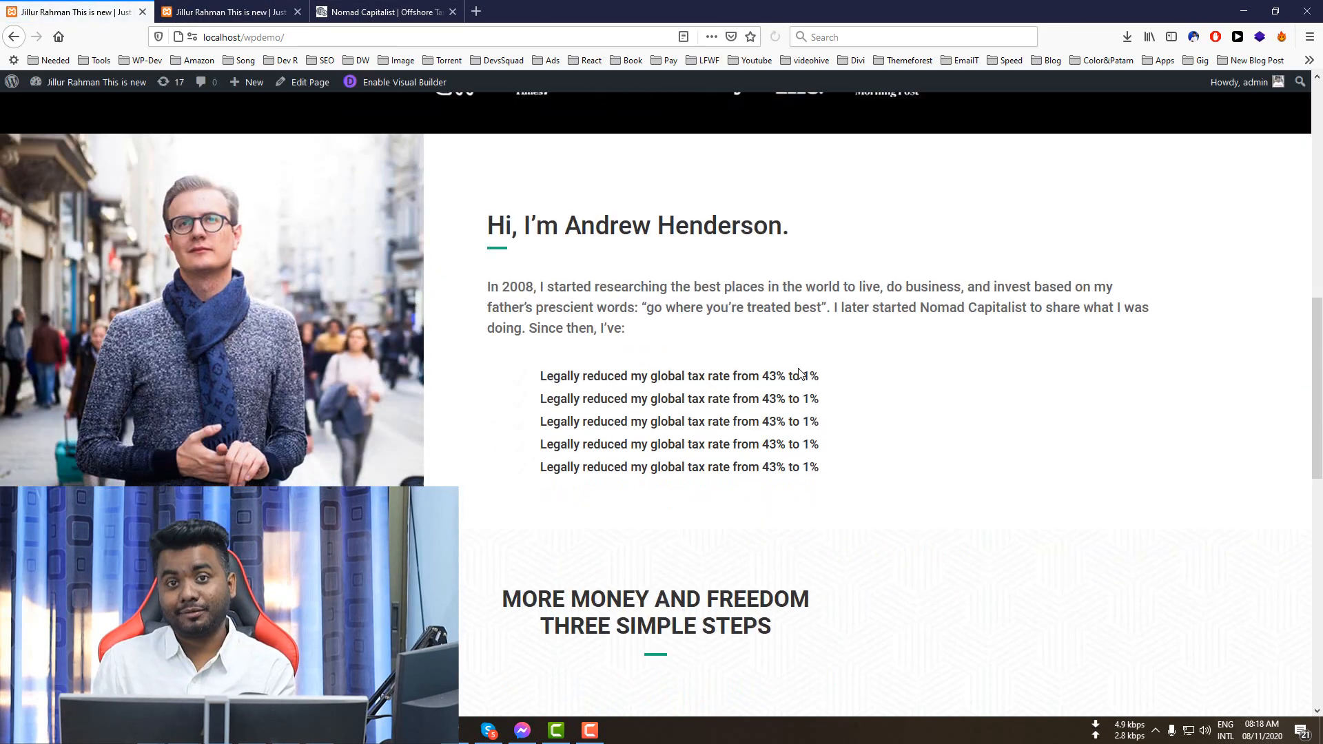
scroll(798, 375, down, 10)
scroll(988, 377, down, 1)
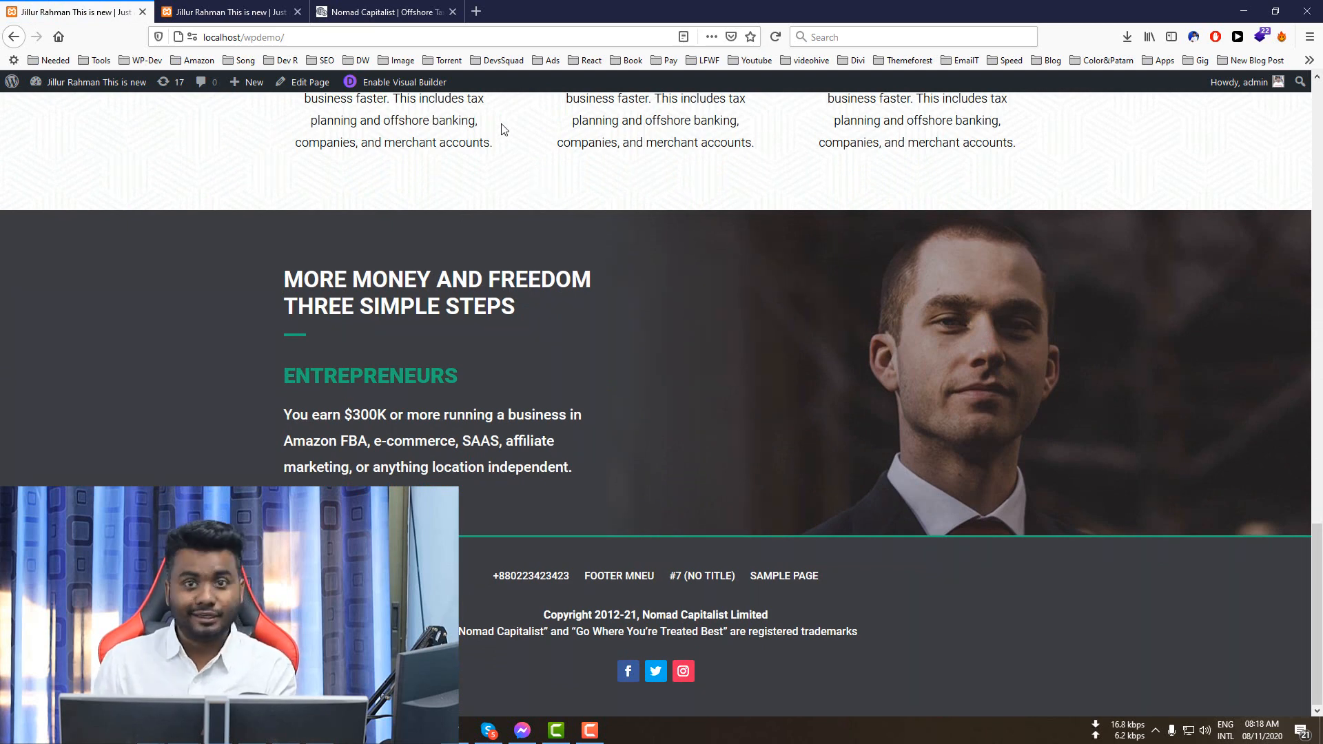
- Examine the layout of the "HOW IT ALL WORKS" section on the original Nomad Capitalist page, including its heading, intro text and three planning columns
key(ctrl+Tab)
key(ctrl+Tab)
scroll(736, 299, down, 4)
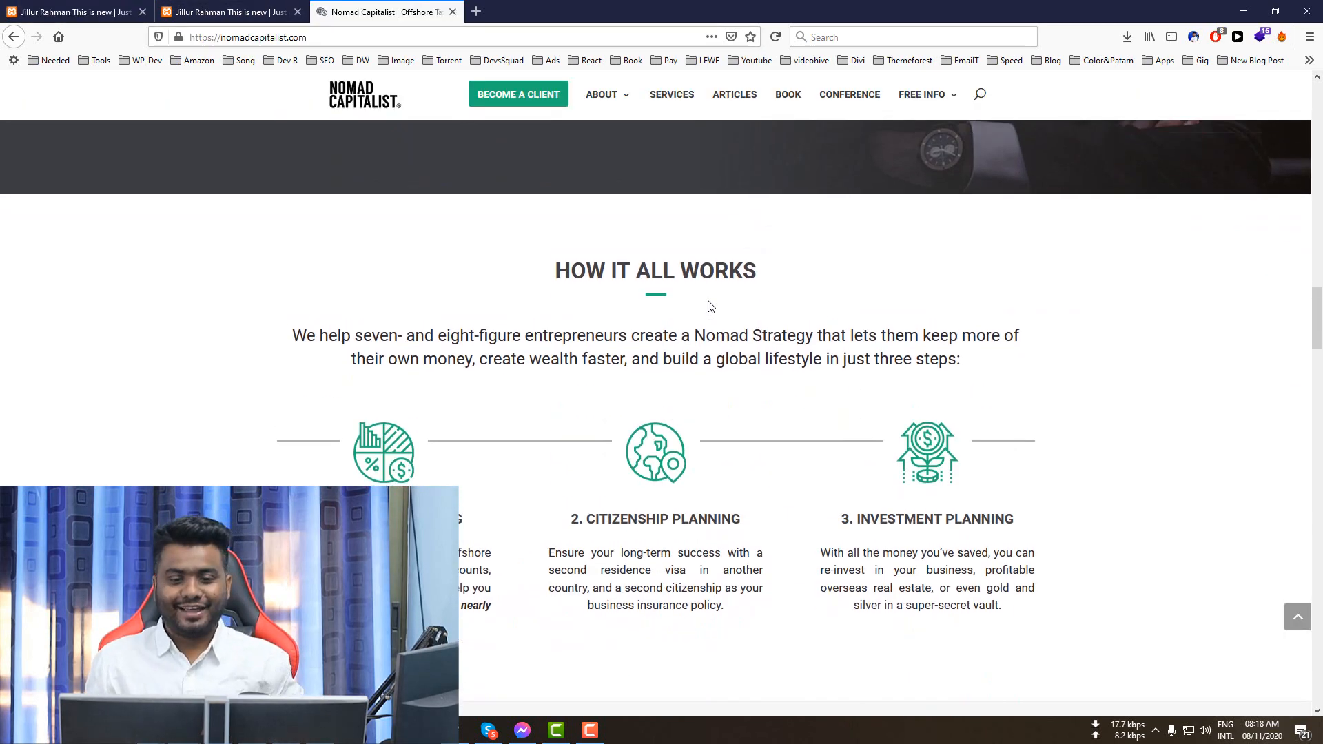
scroll(730, 324, up, 3)
scroll(750, 340, down, 4)
triple_click(751, 295)
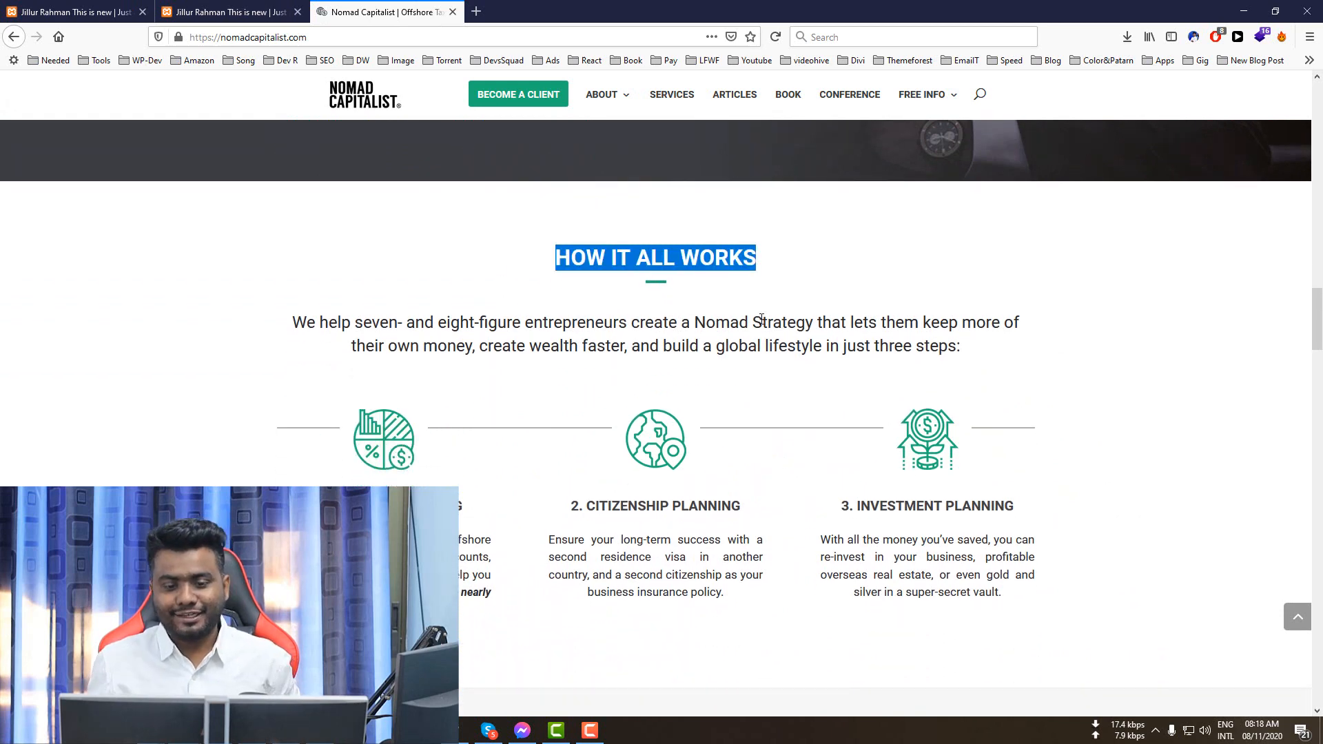
click(700, 357)
scroll(434, 292, down, 2)
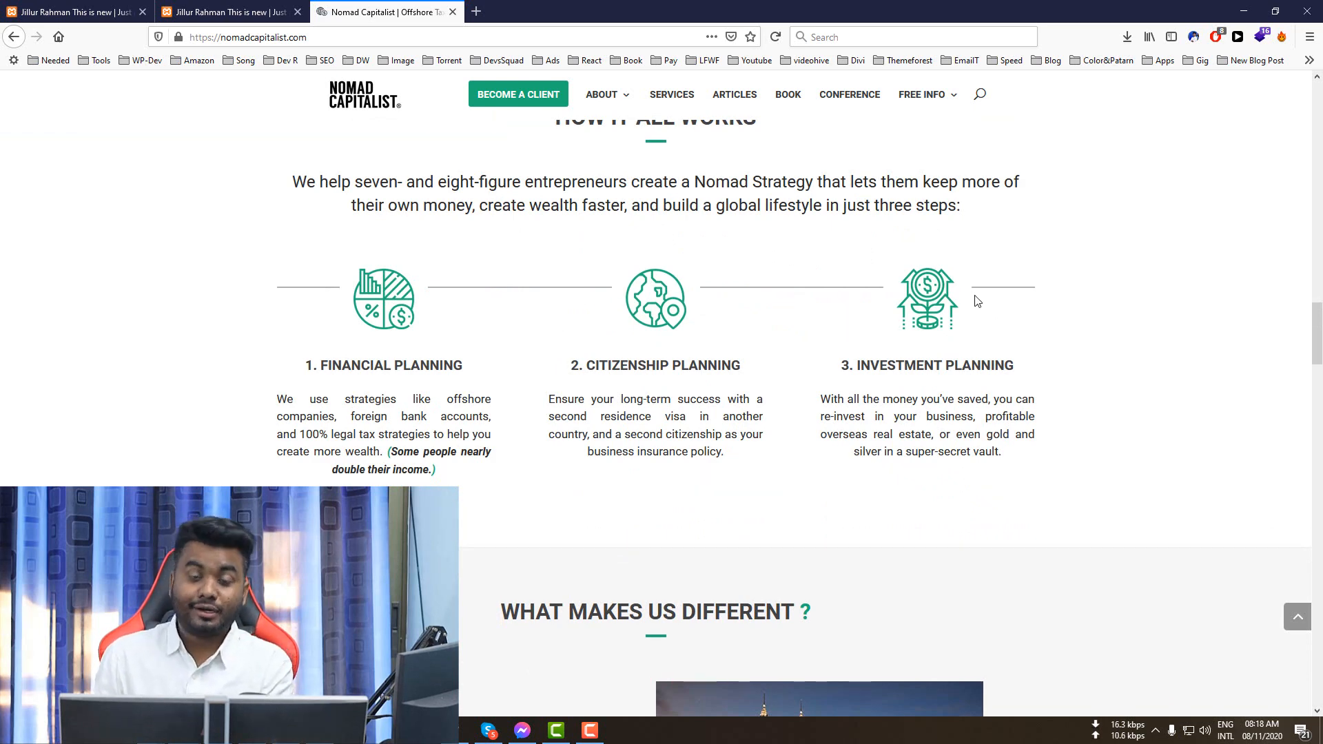
- Add a new section with a single-column row below the Entrepreneurs section, without inserting a module
click(227, 11)
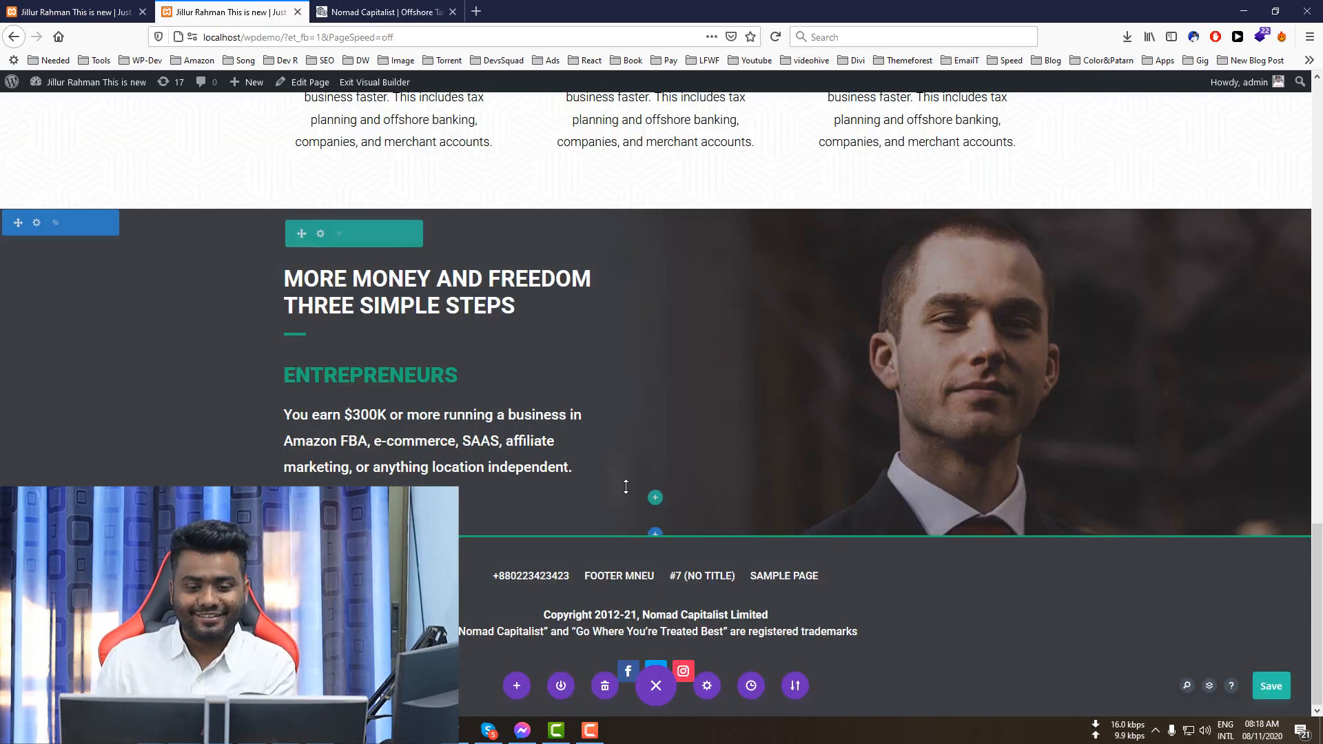
click(655, 536)
click(569, 488)
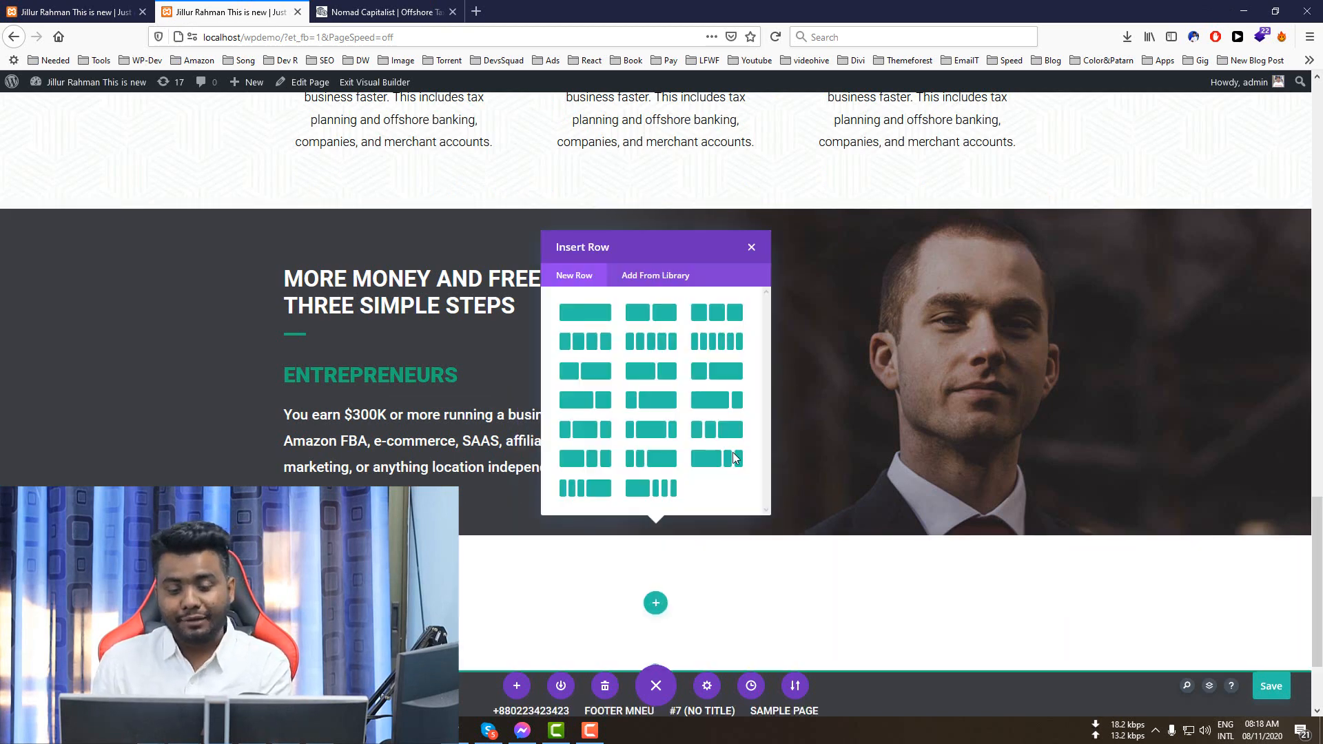
click(382, 11)
scroll(536, 288, up, 3)
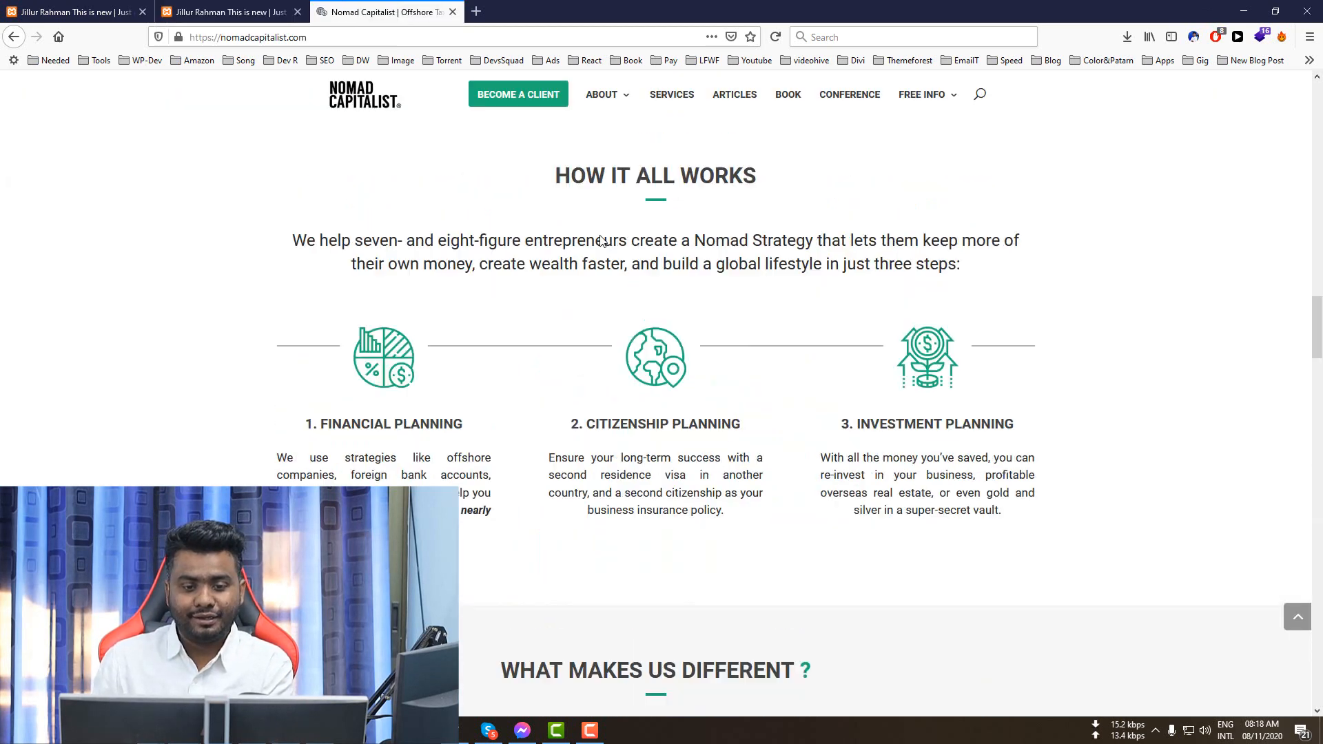
key(ctrl+shift+Tab)
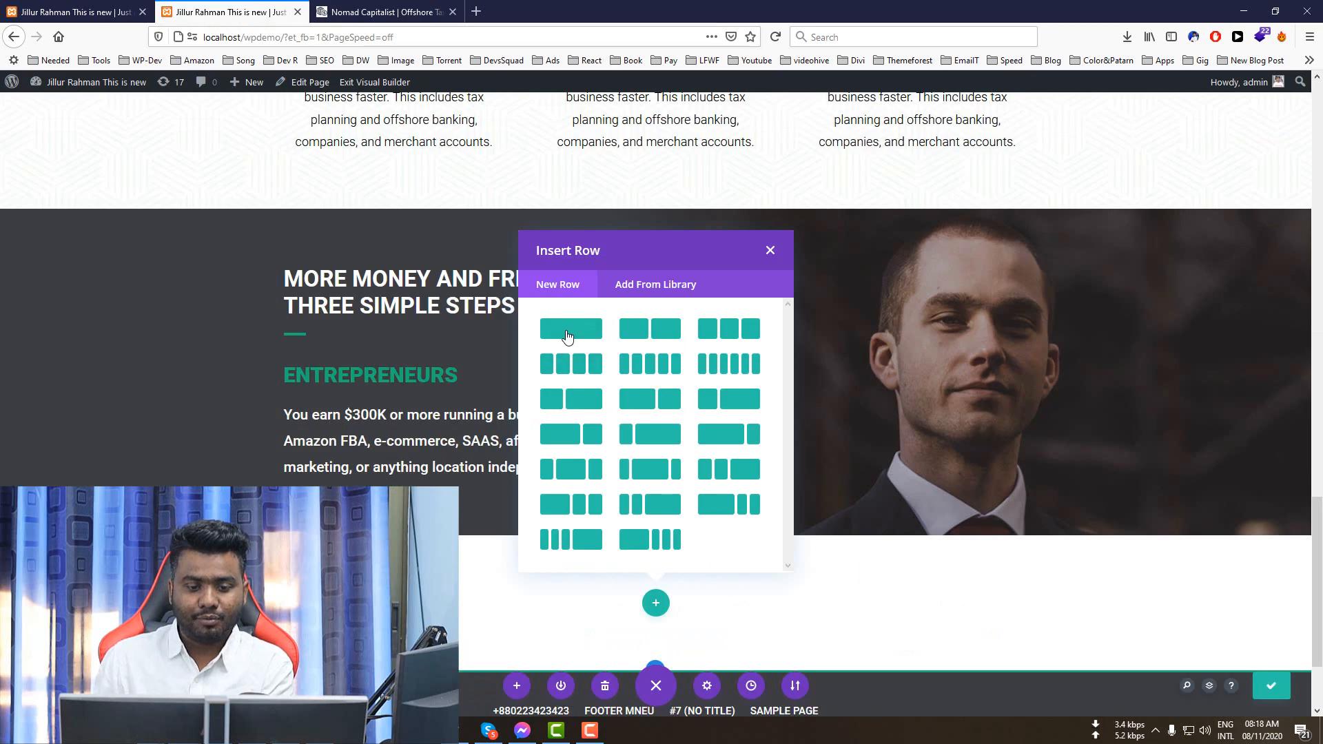
click(567, 328)
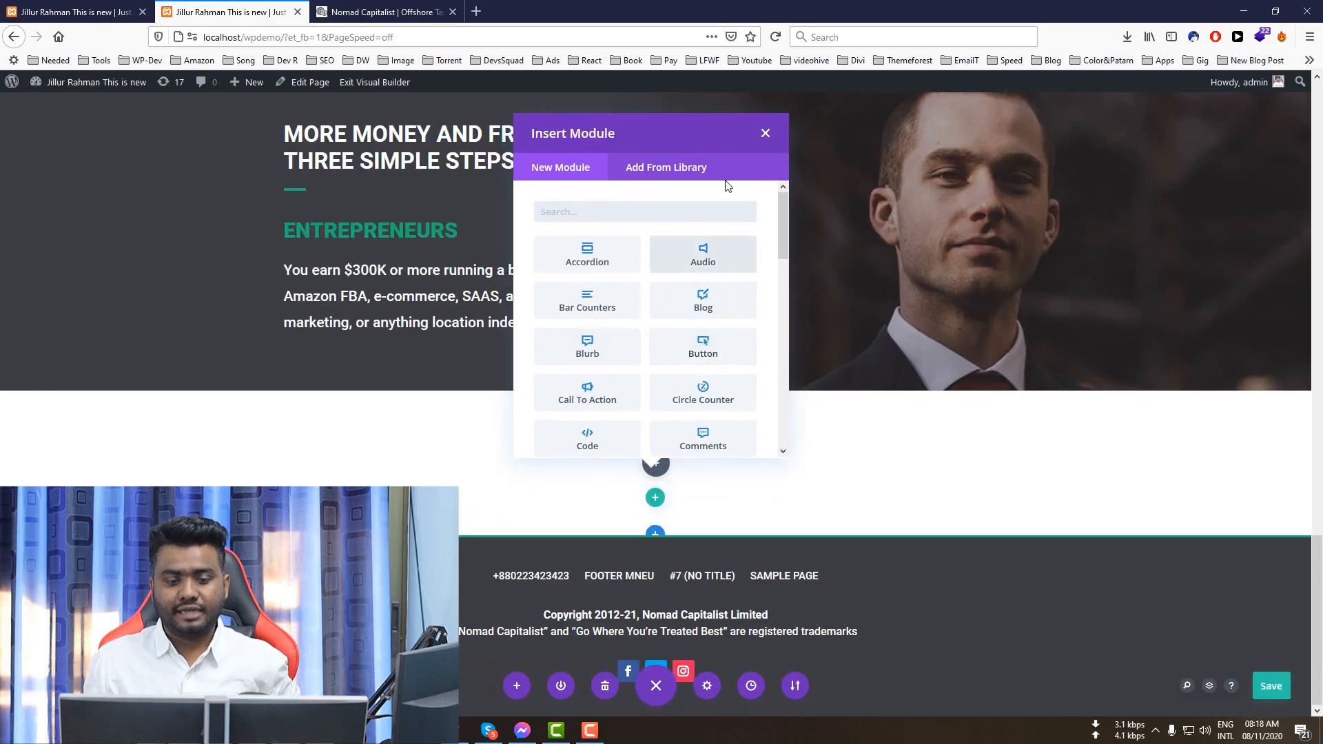
click(765, 133)
- Duplicate the centred "MORE MONEY AND FREEDOM THREE SIMPLE STEPS" heading and move the copy into the new section's row
scroll(700, 280, up, 6)
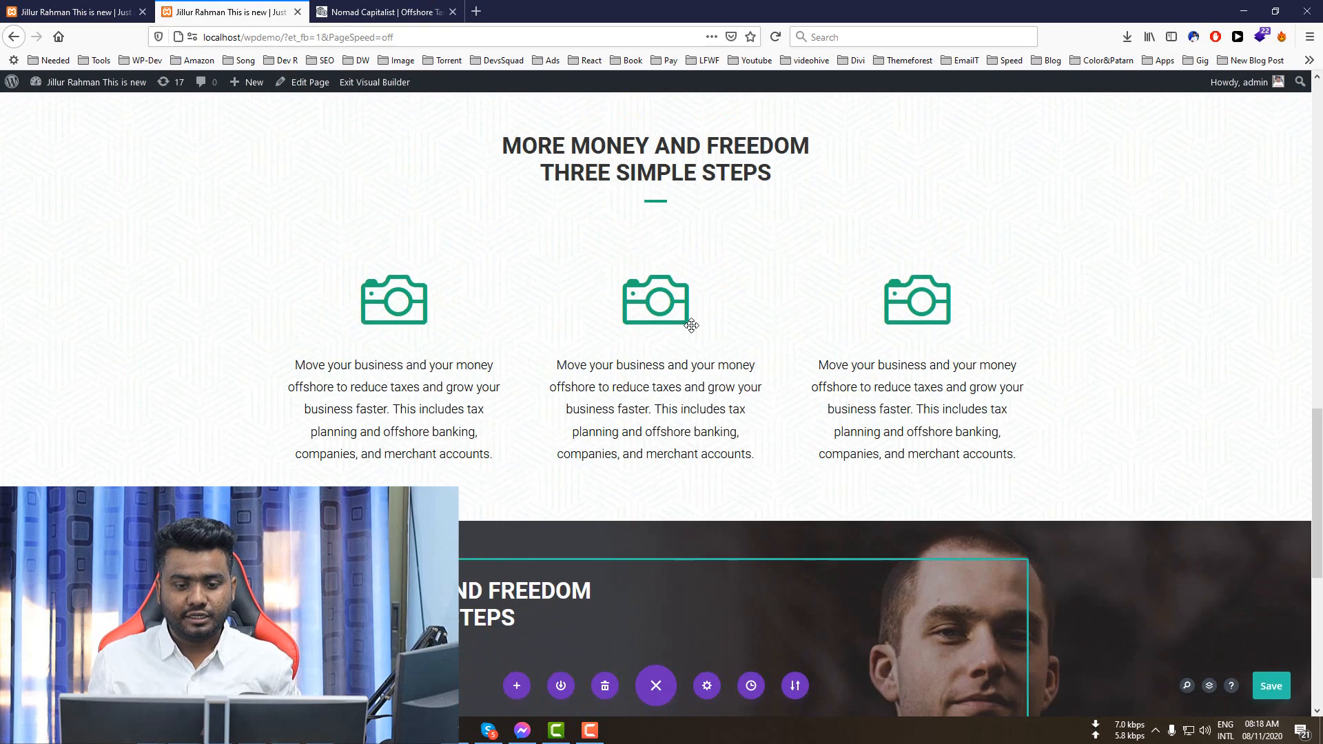
click(383, 12)
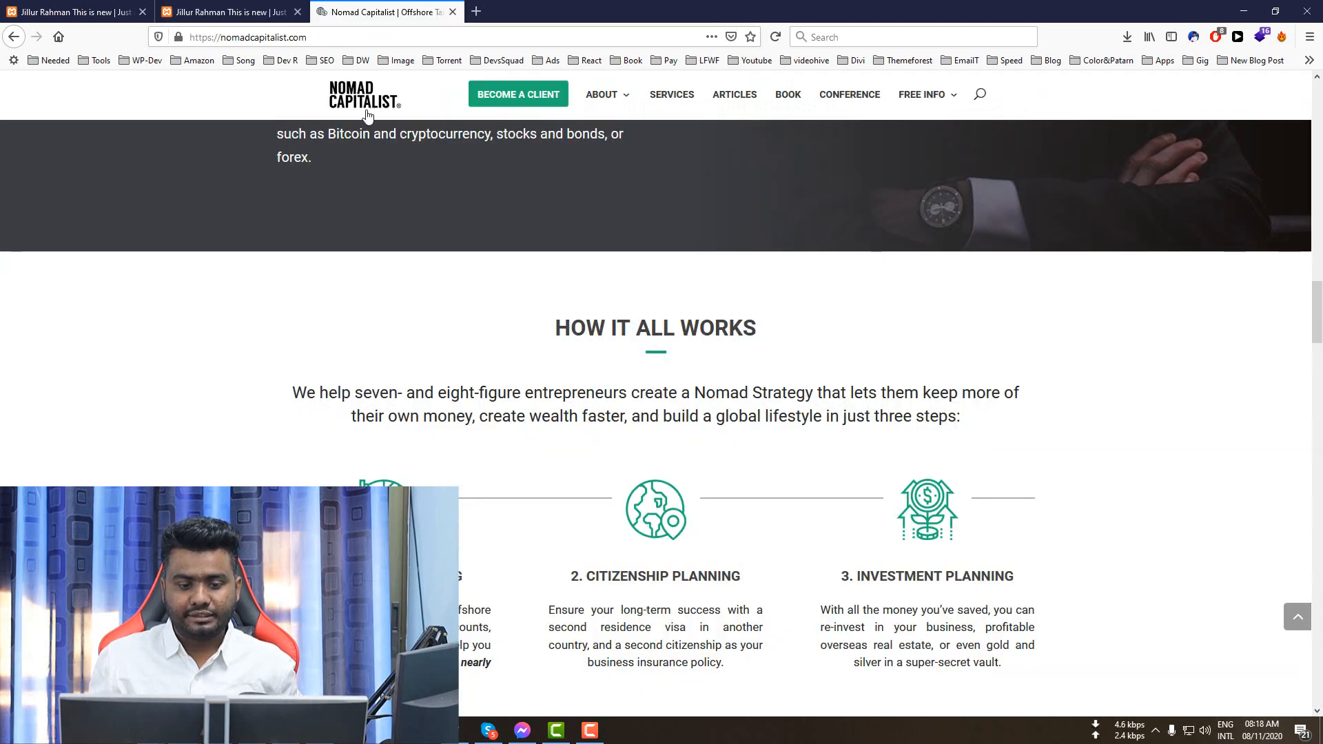
click(227, 12)
scroll(648, 254, up, 1)
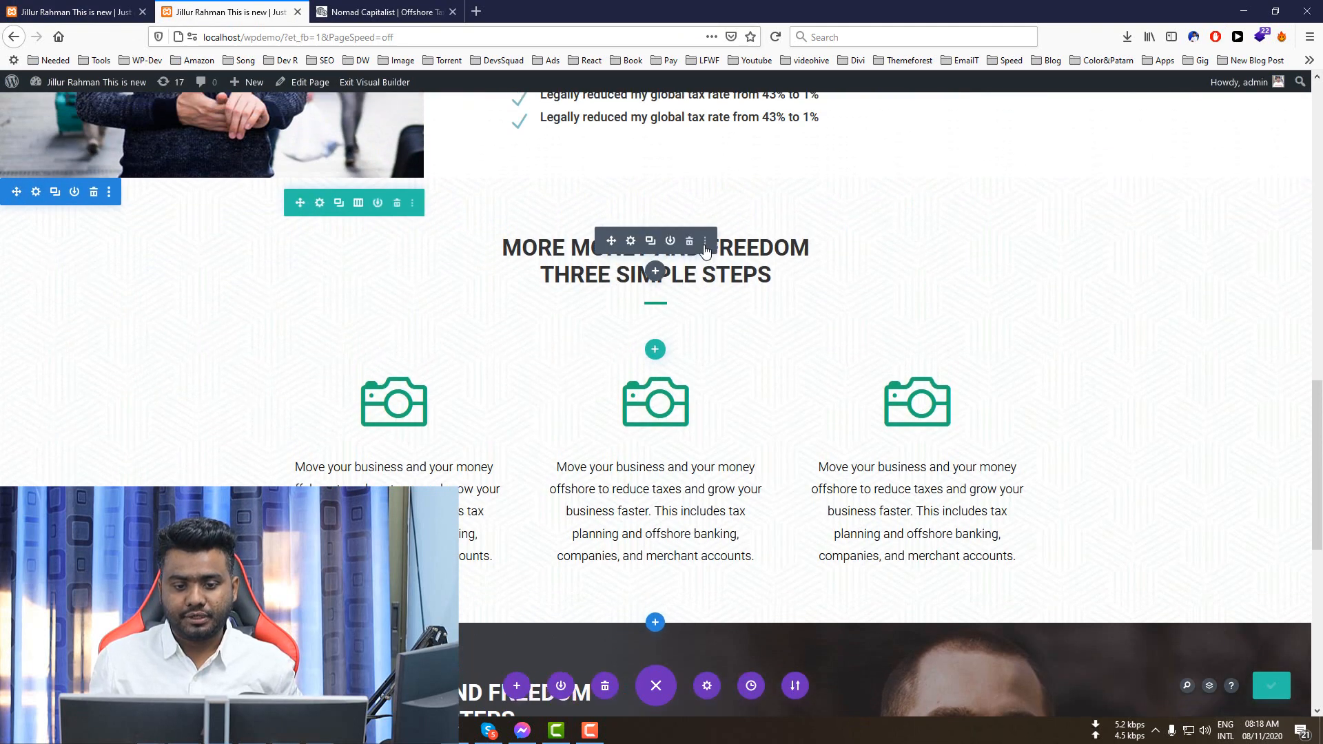
click(650, 244)
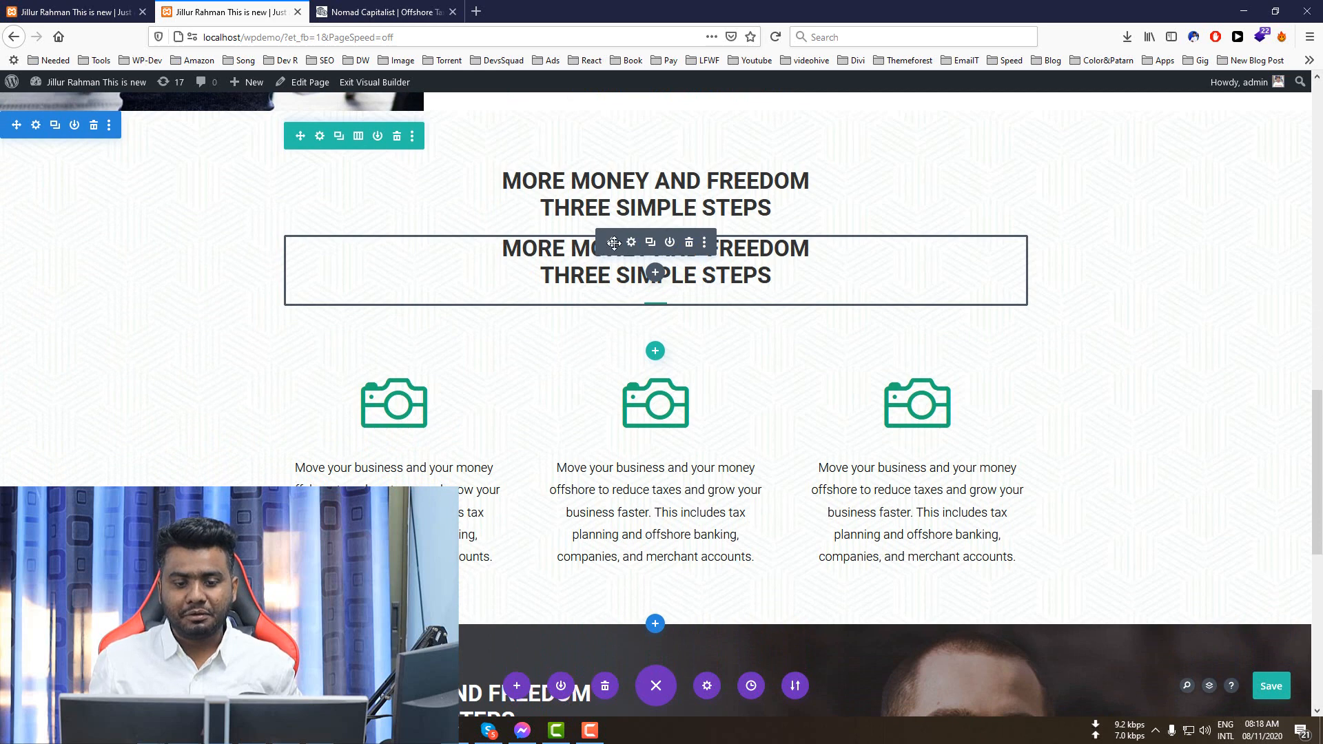
drag(613, 243, 606, 551)
- Duplicate the green divider under the centred heading and move the copy below the heading in the new section
scroll(745, 449, up, 7)
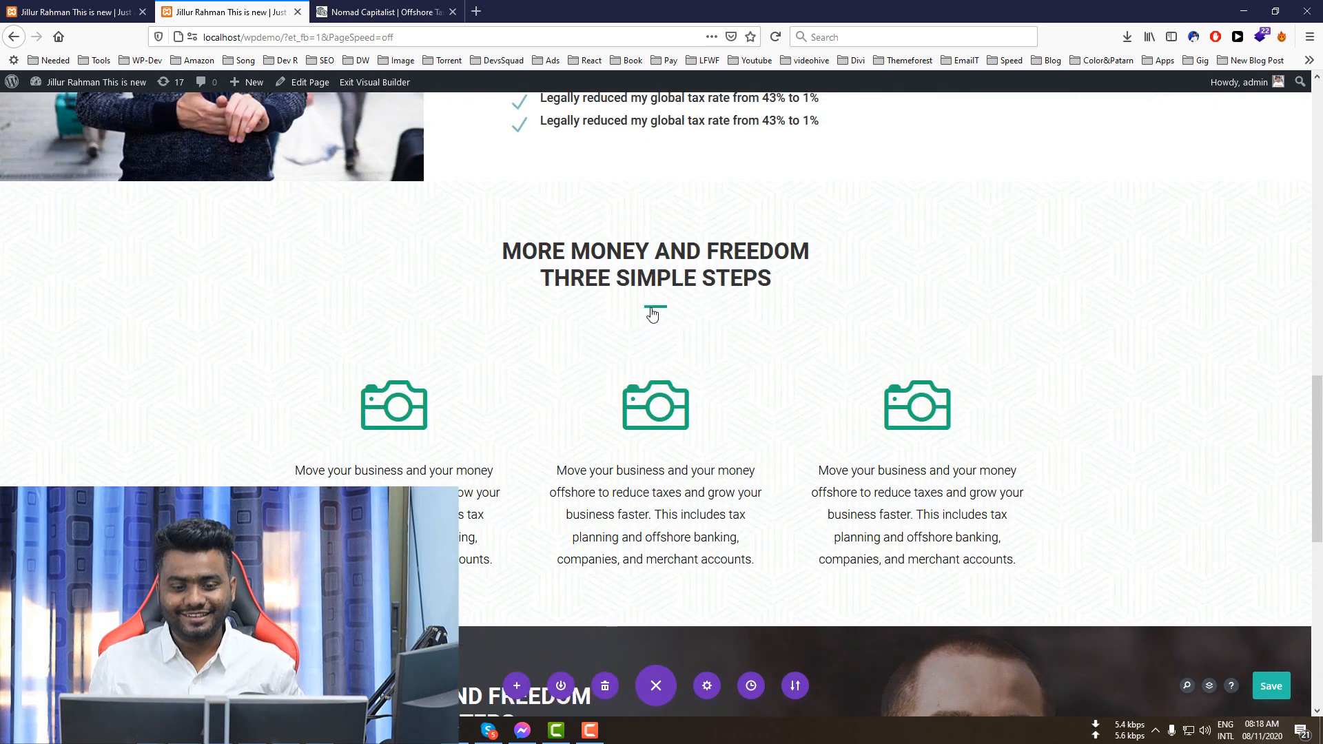
click(650, 314)
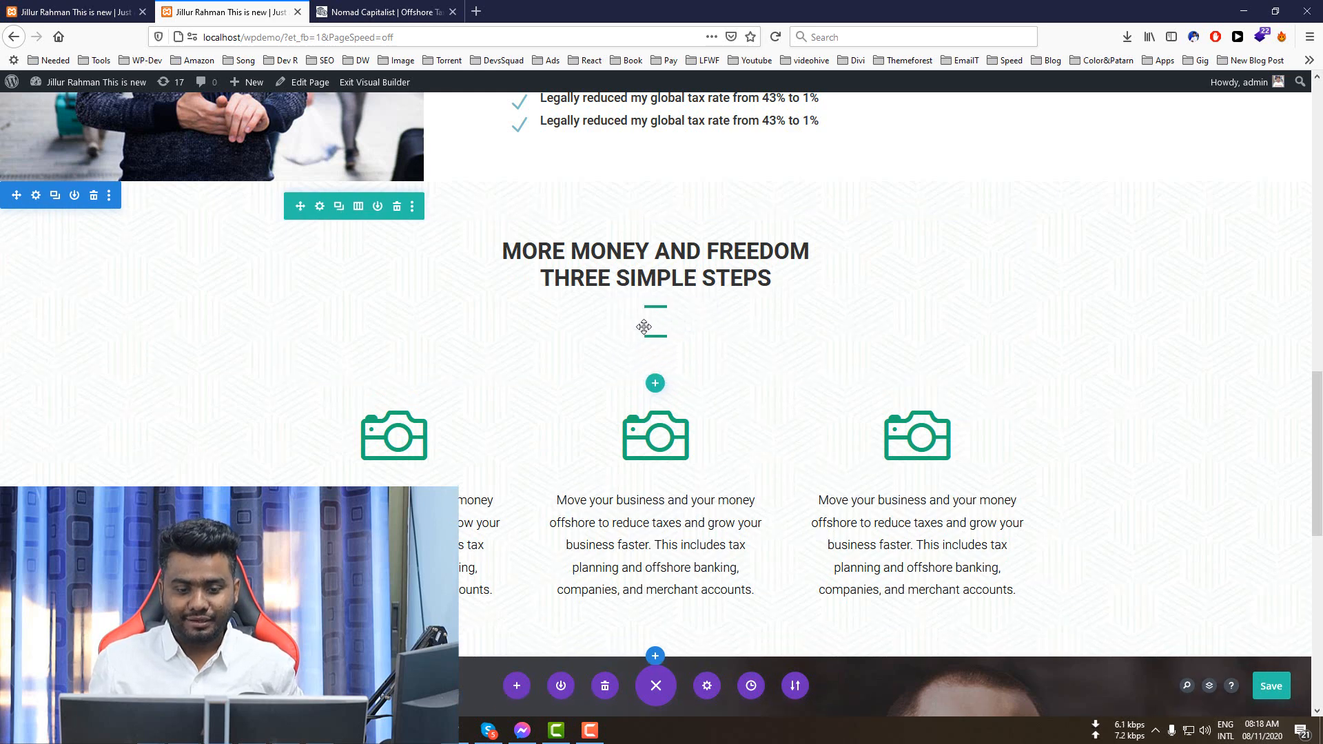
scroll(767, 531, down, 8)
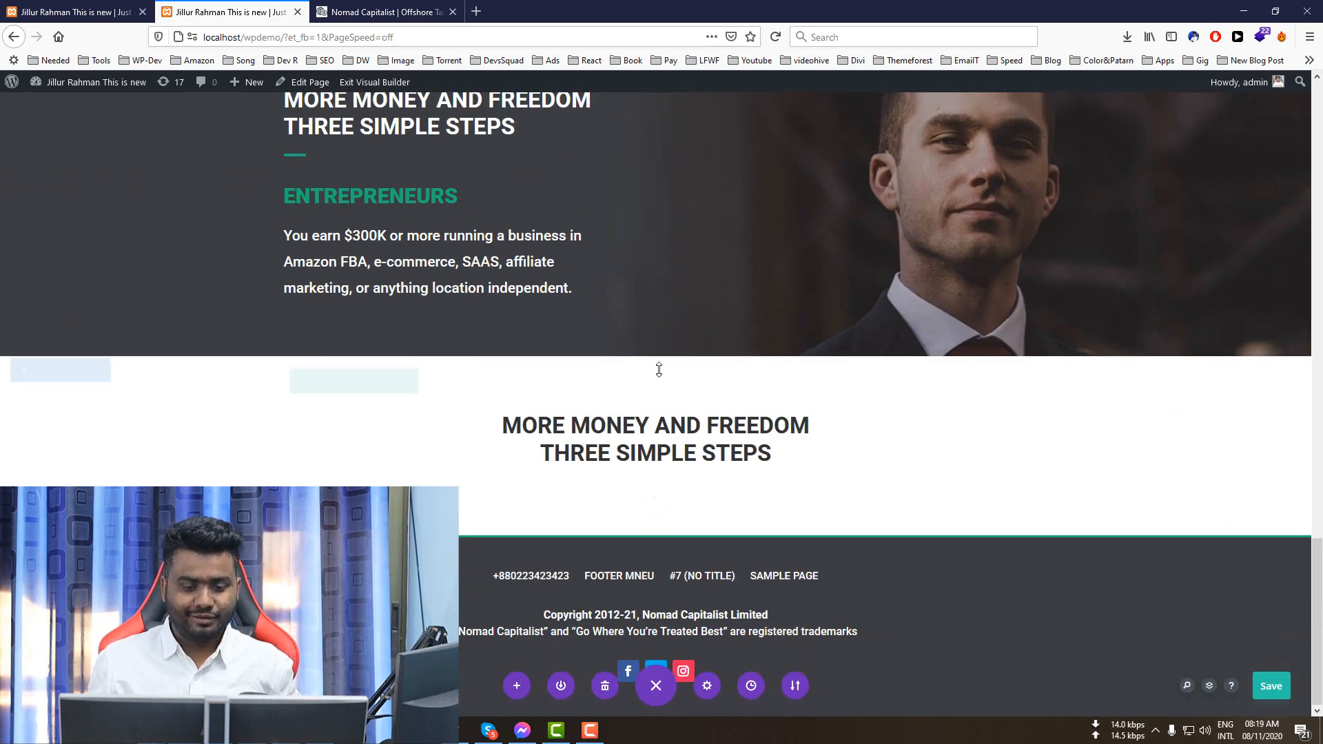
- Replace the new section's heading text with "HOW IT ALL WORKS" copied from the Nomad Capitalist page, keeping the h2 tags, and save the module
click(413, 12)
drag(736, 350, 551, 328)
key(ctrl+c)
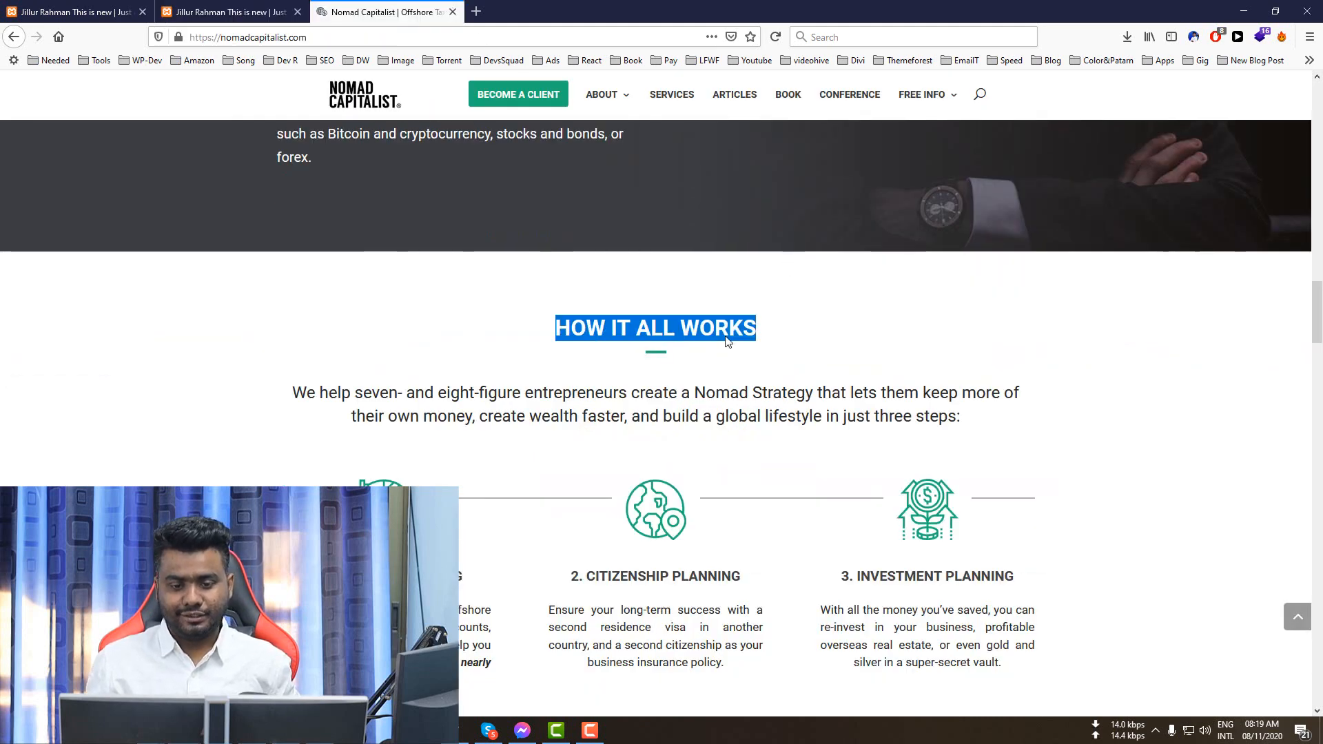
click(262, 11)
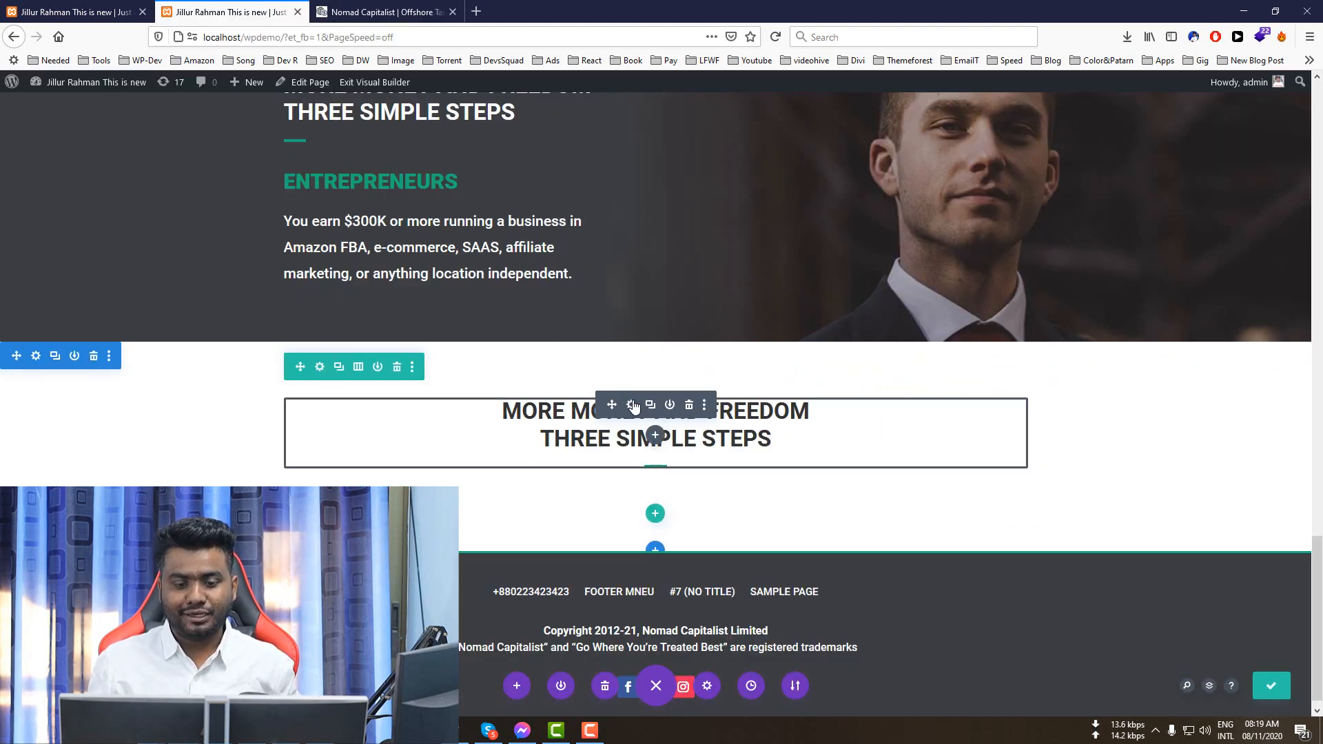
click(631, 405)
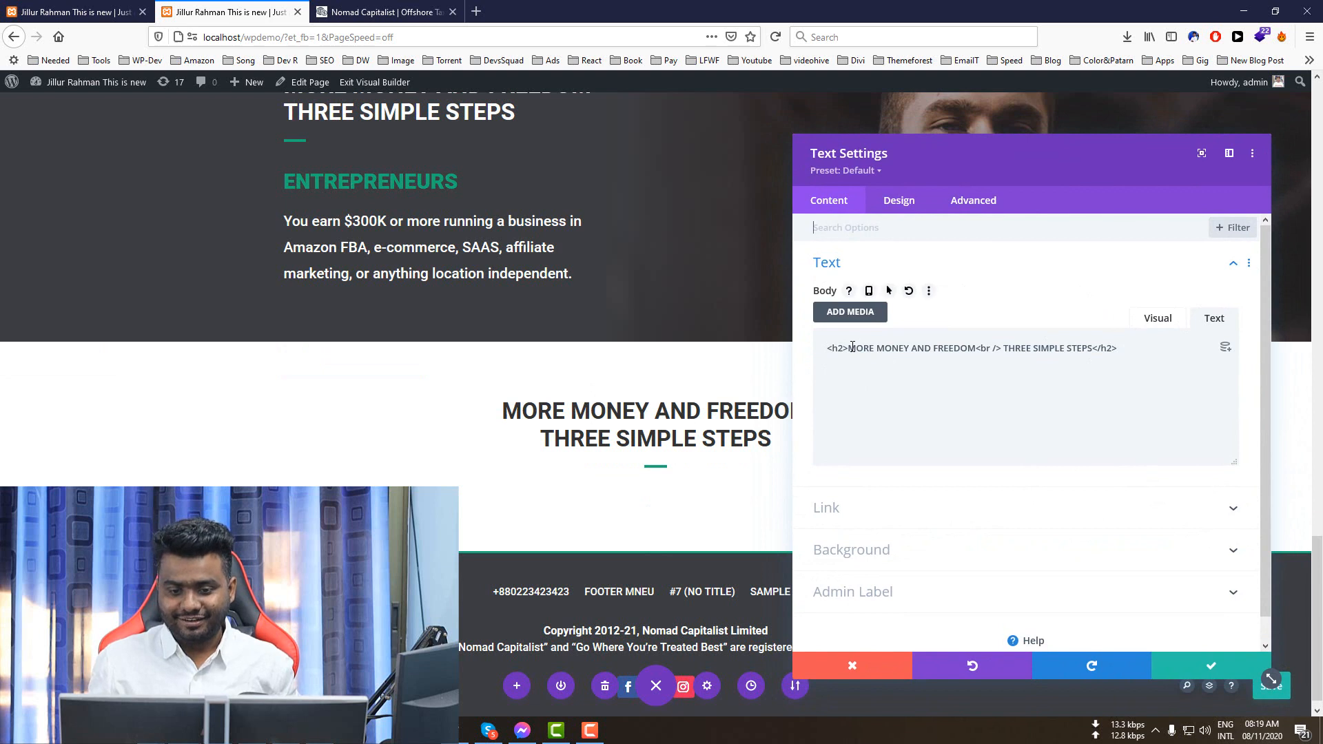
drag(938, 357, 1066, 350)
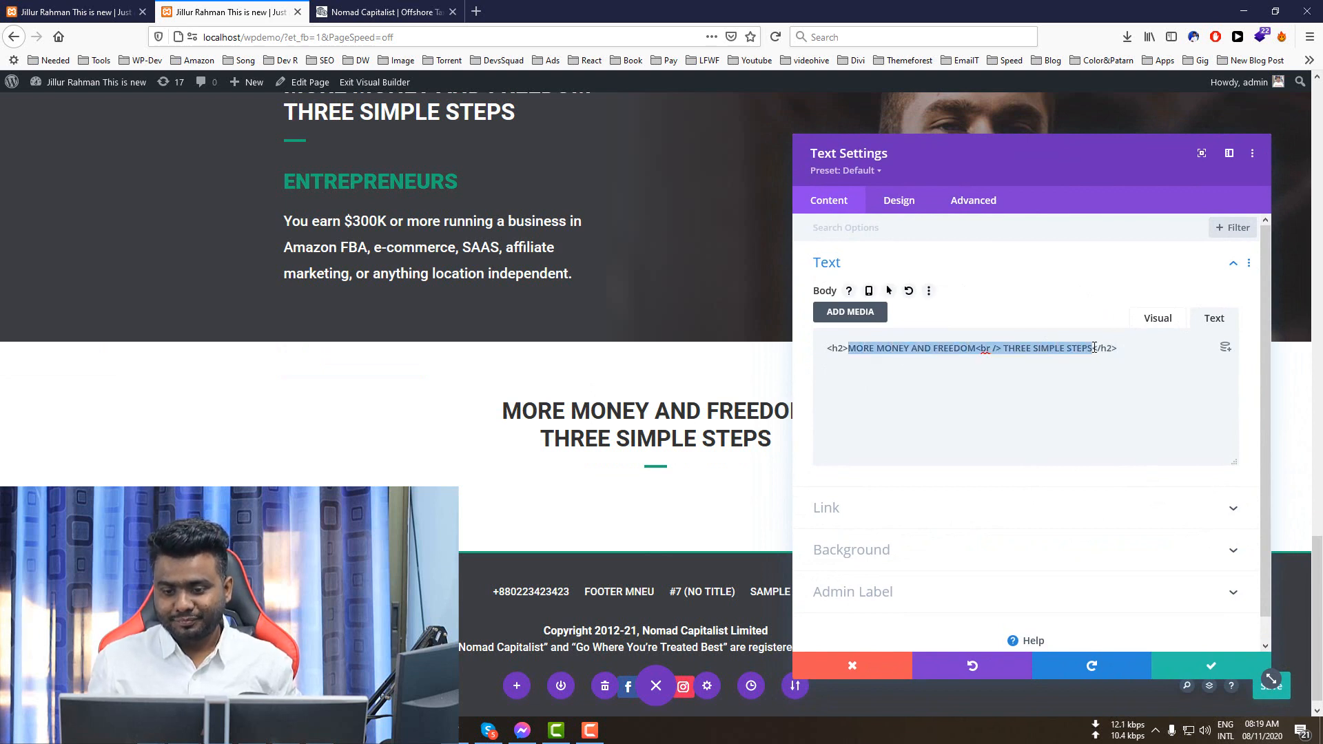
key(ctrl+v)
key(BackSpace)
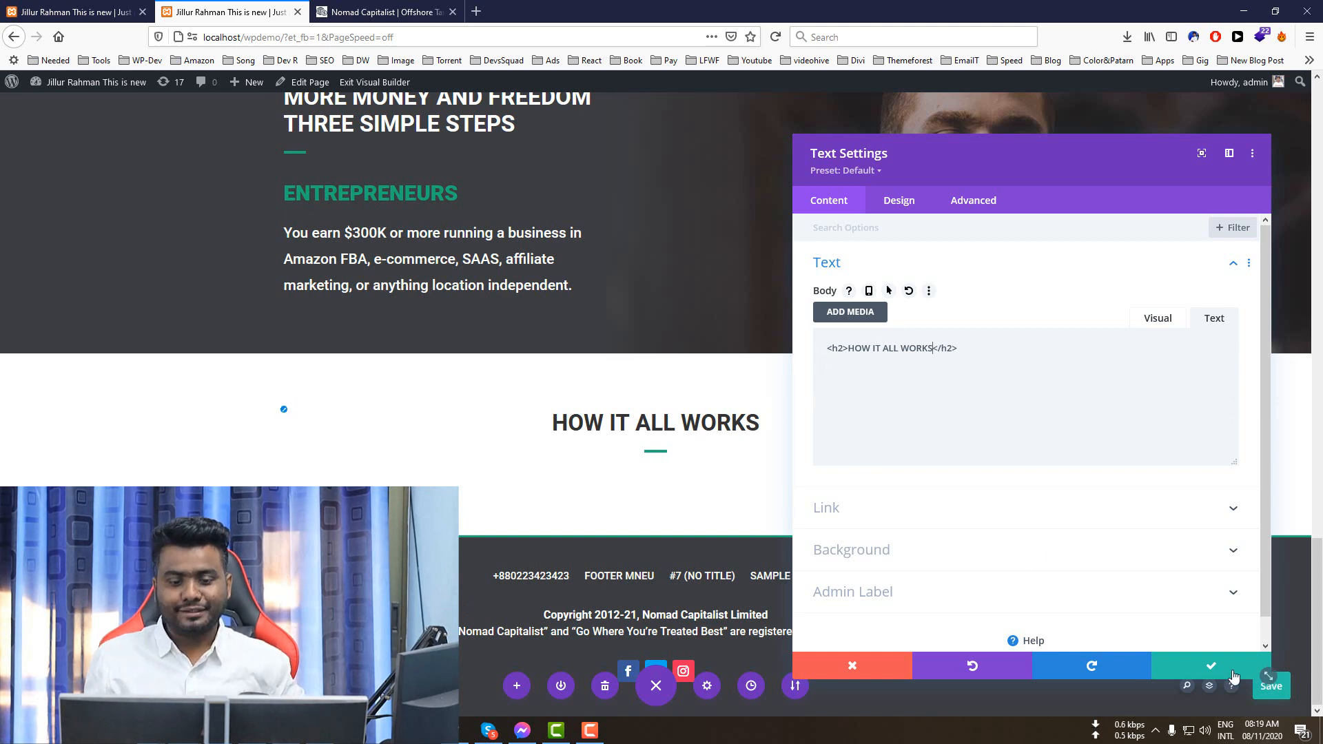
click(1212, 666)
- Copy the paragraph beginning "We help seven- and eight-figure entrepreneurs" from the Nomad Capitalist page and return to the page builder
click(475, 11)
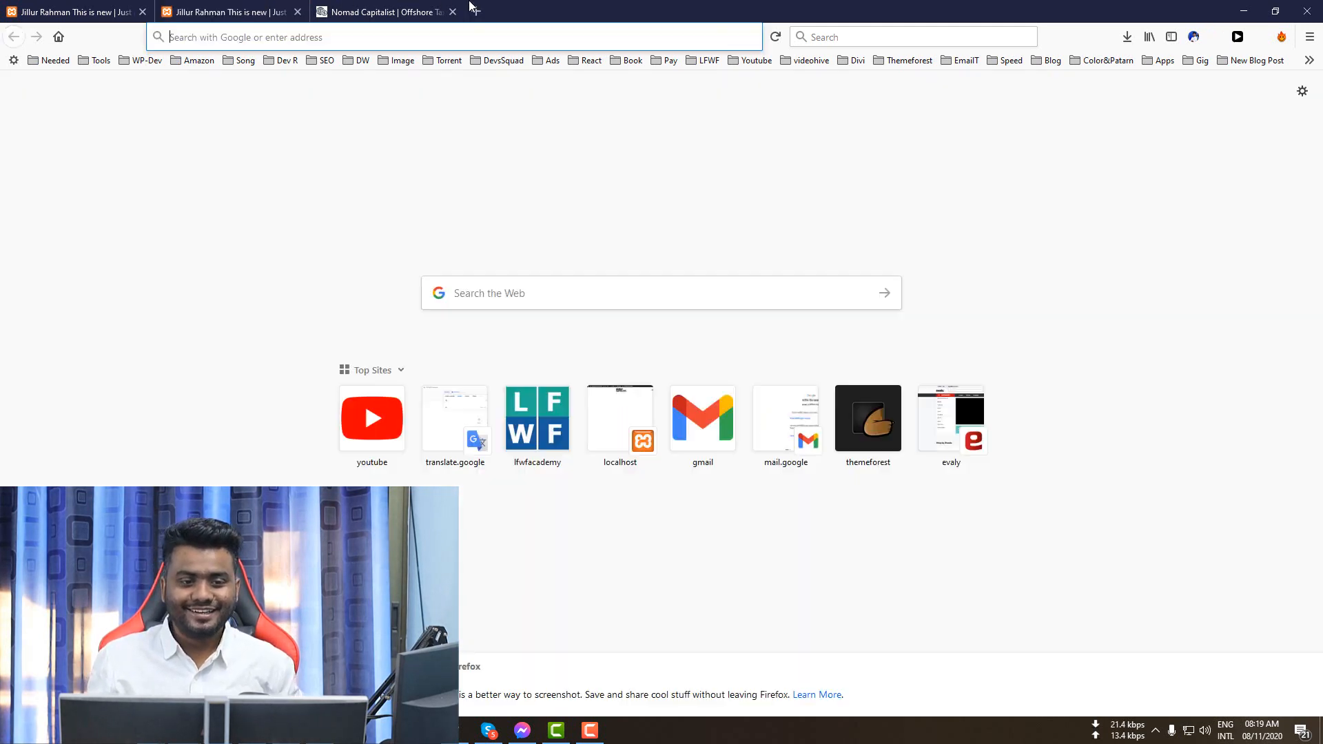
click(438, 10)
click(607, 11)
scroll(641, 290, down, 2)
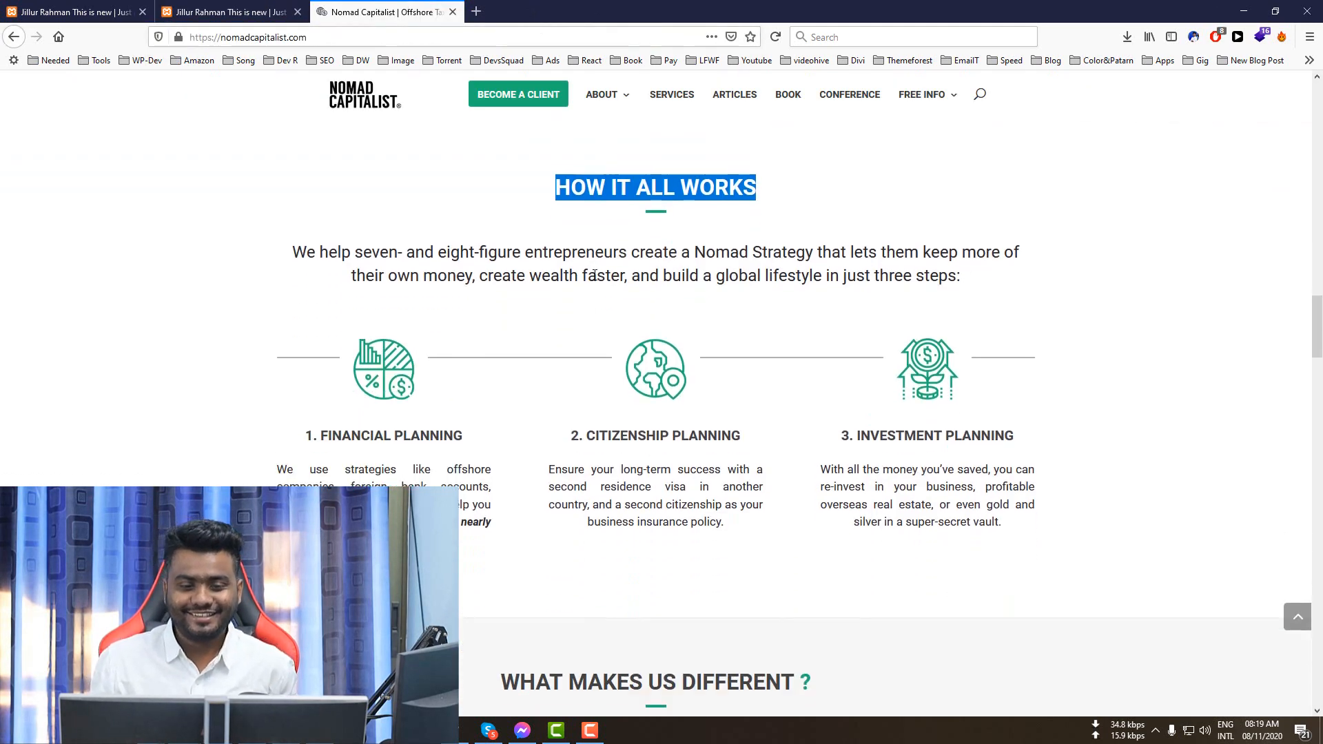
triple_click(594, 275)
key(ctrl+c)
click(227, 11)
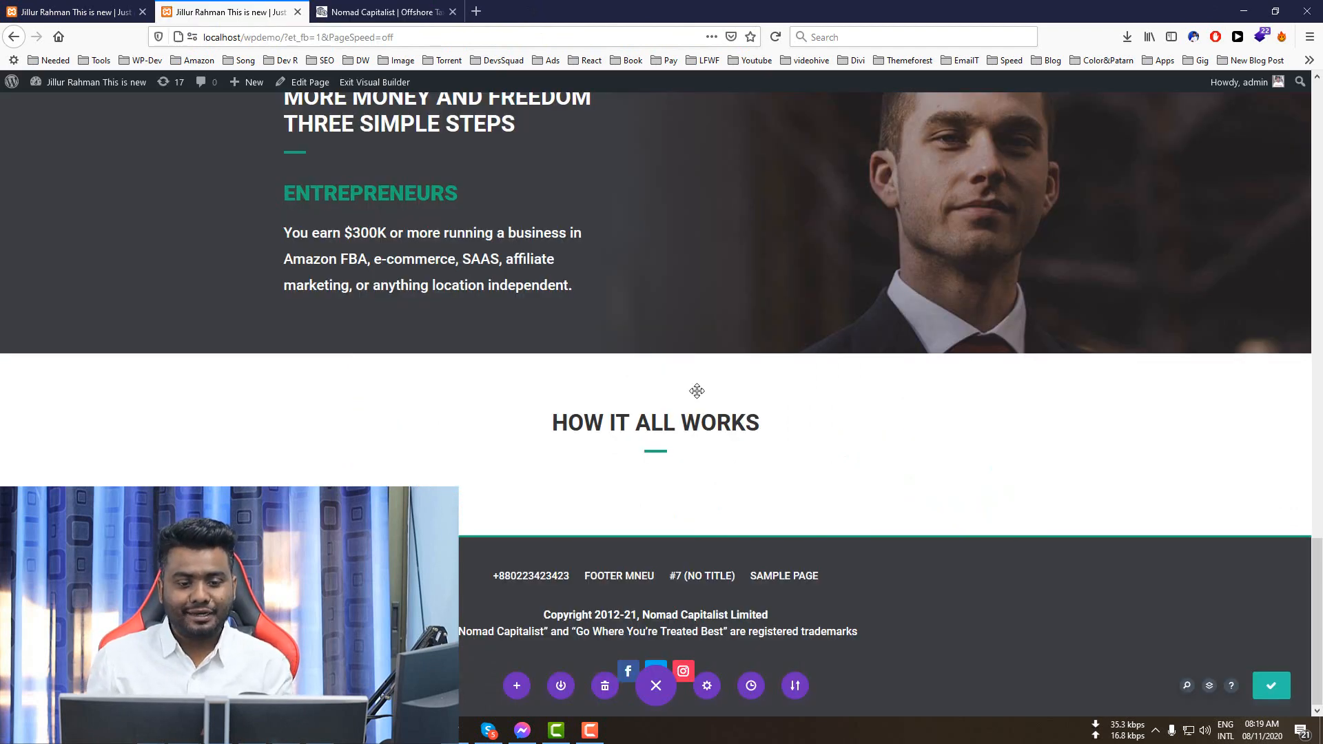
- Insert a Text module below the new section's divider and replace its body with the copied "We help seven- and eight-figure entrepreneurs" paragraph
scroll(650, 330, up, 1)
scroll(650, 331, down, 1)
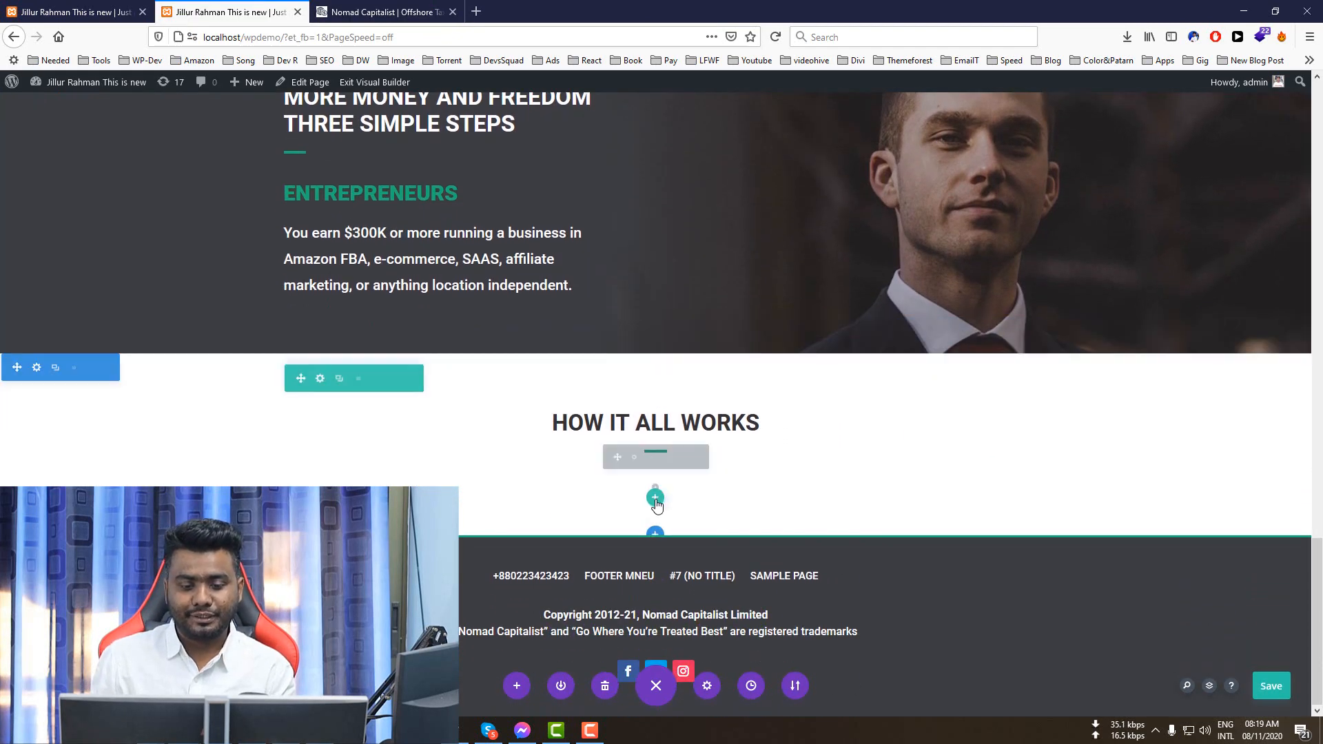
click(656, 489)
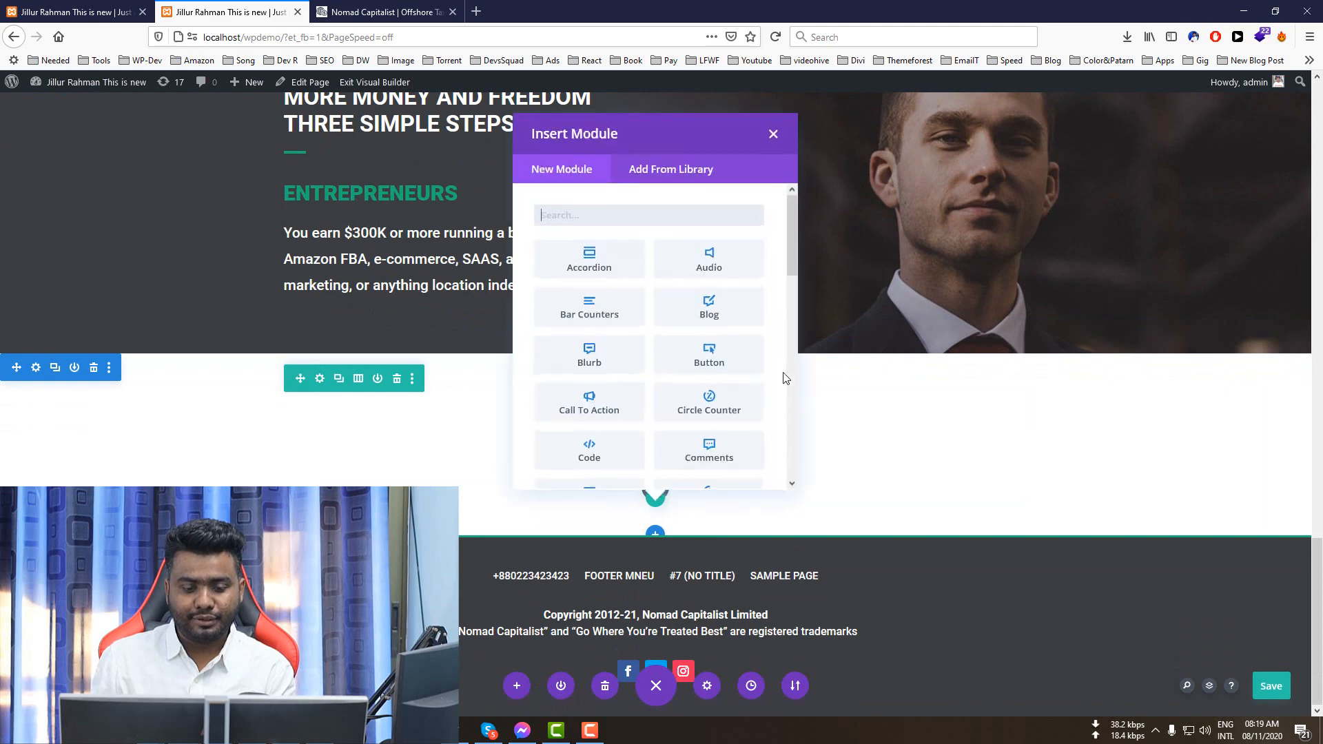
text(text)
click(617, 258)
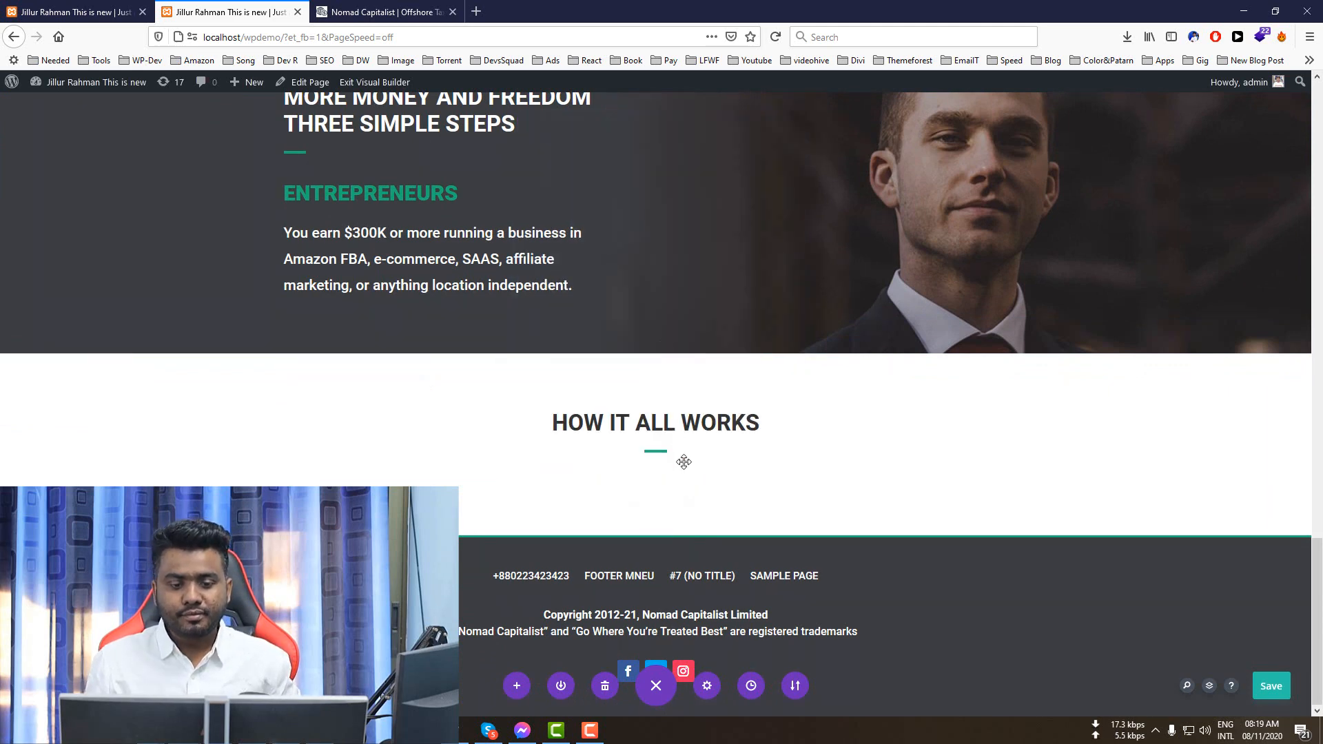
key(ctrl+a)
key(ctrl+v)
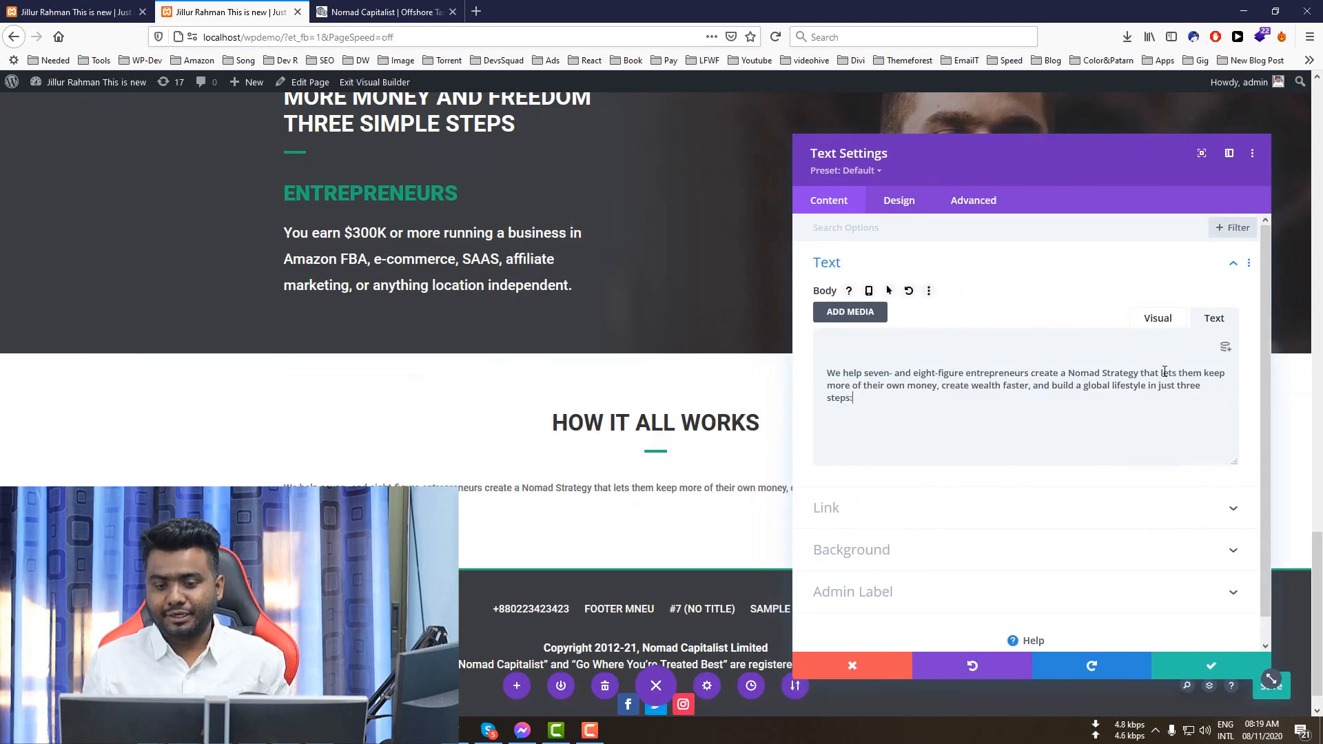
click(1215, 322)
triple_click(1064, 375)
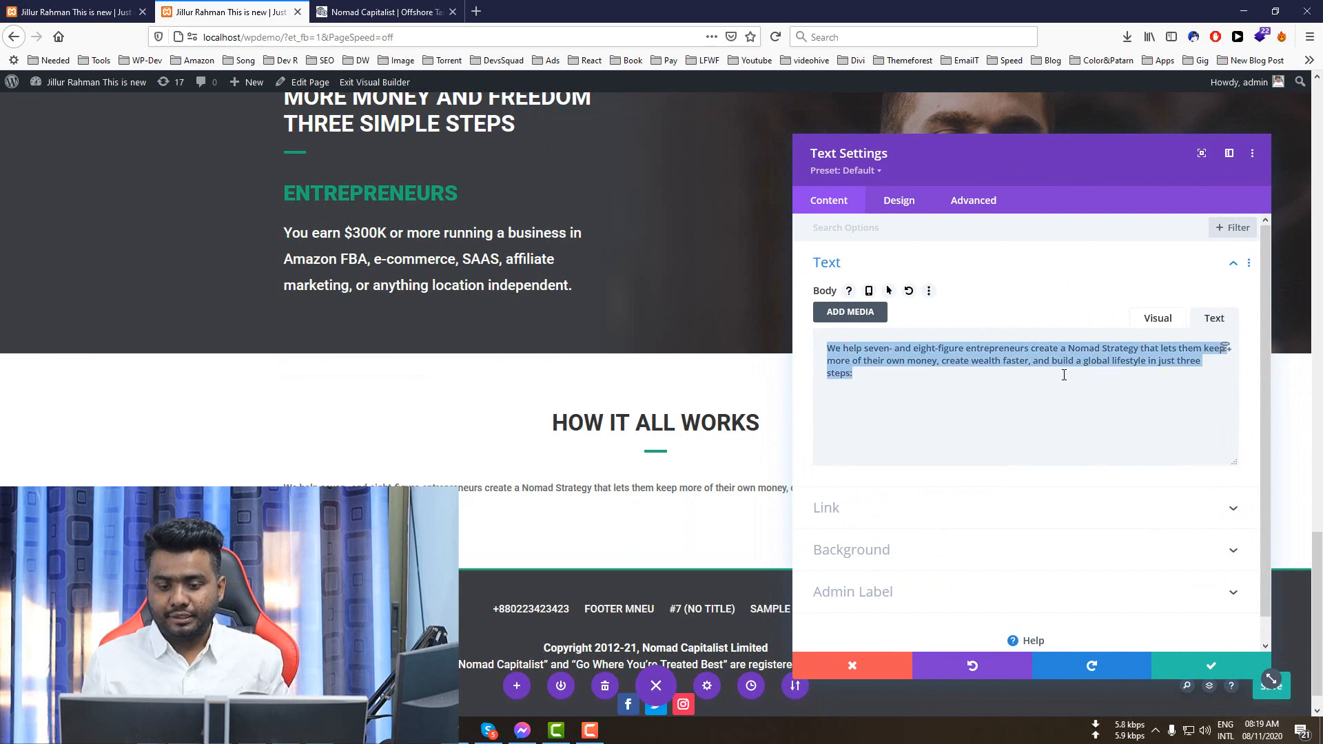
click(1064, 375)
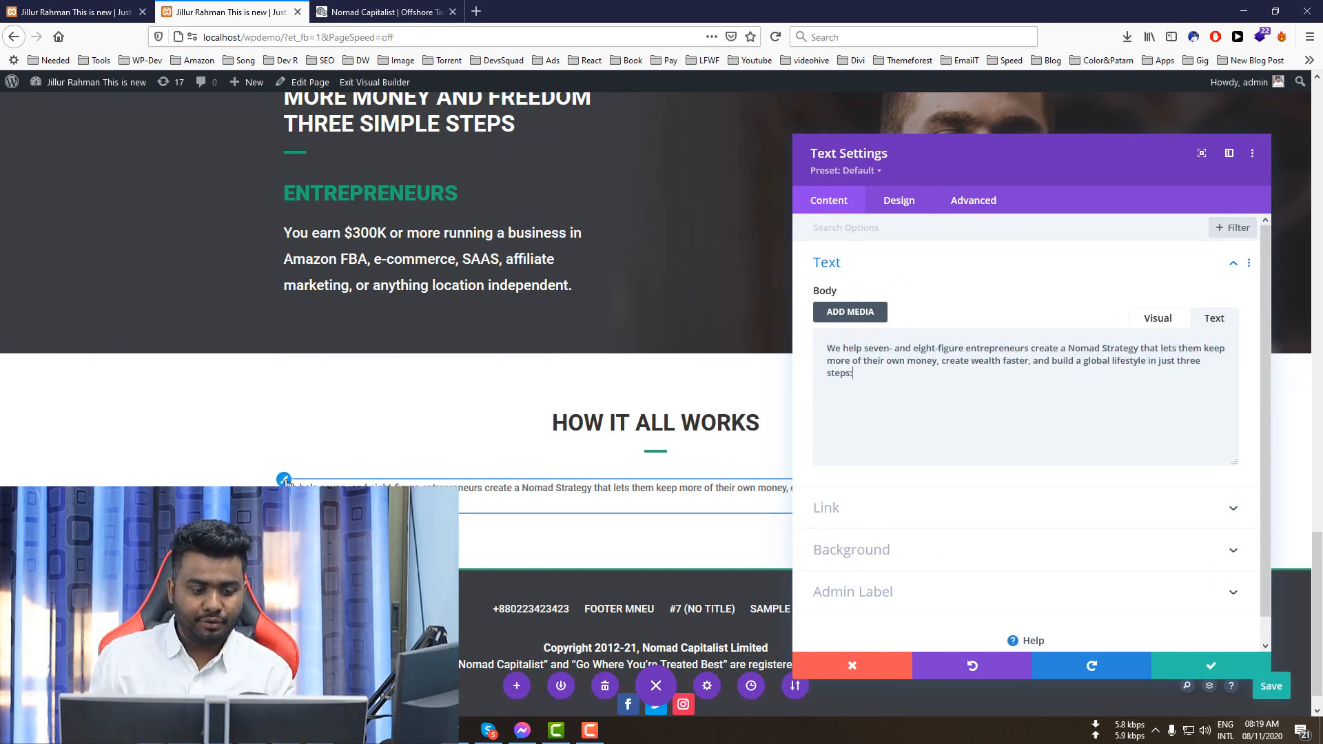
- Set the paragraph's text size to 20px and centre its alignment in the module's design settings
click(899, 200)
scroll(990, 462, down, 4)
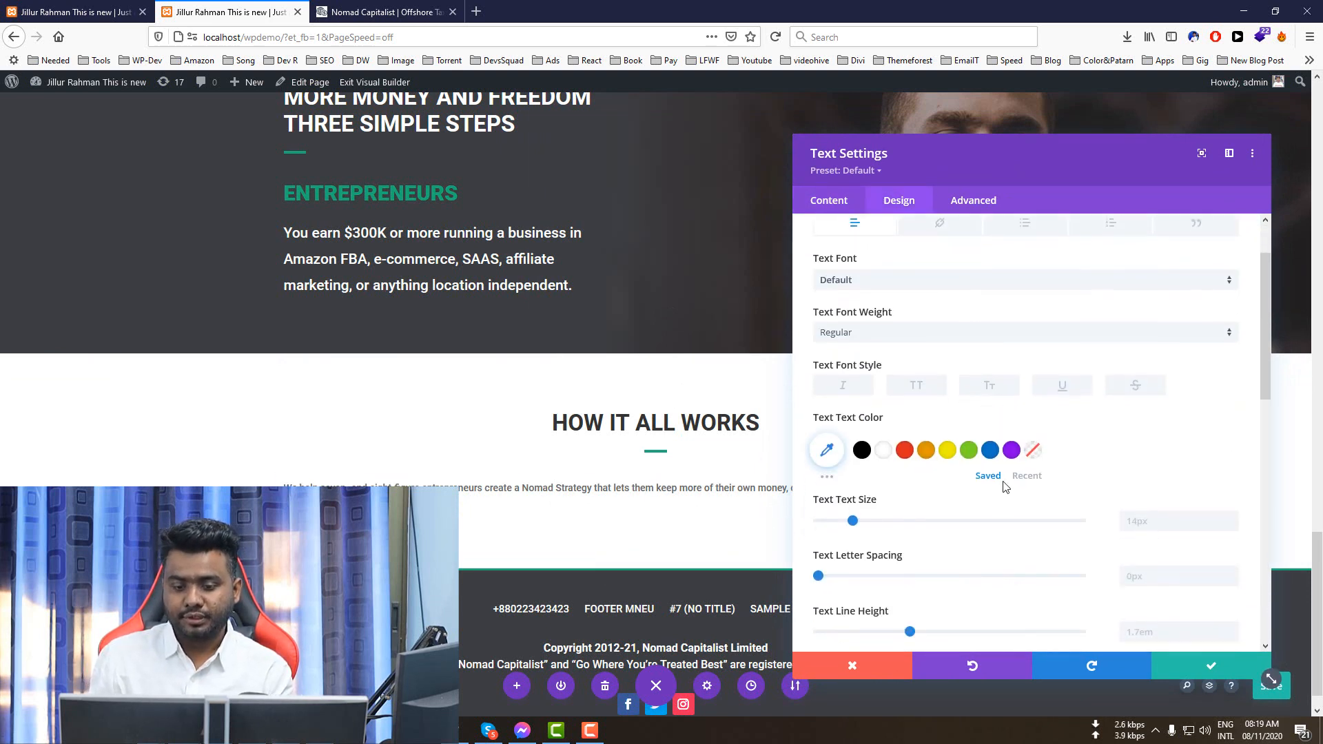
click(383, 11)
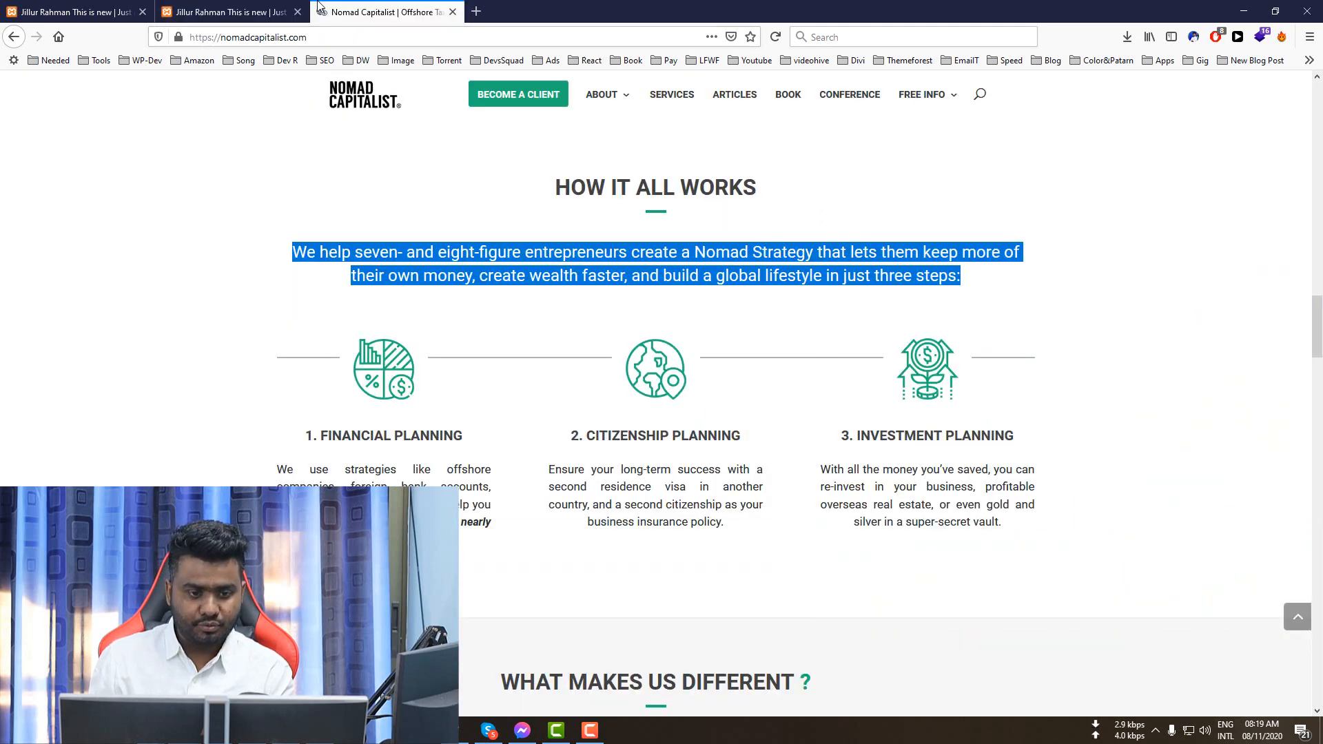
click(227, 12)
scroll(990, 344, down, 3)
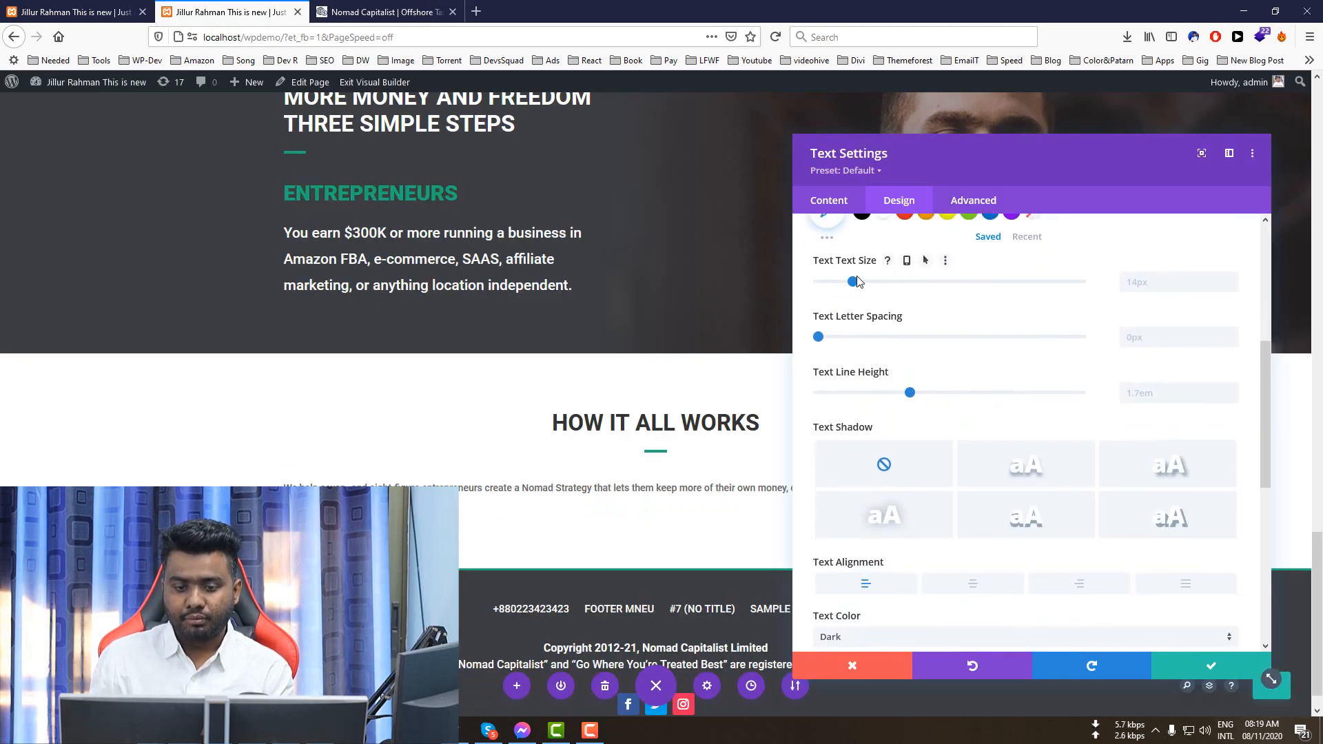
drag(857, 282, 874, 285)
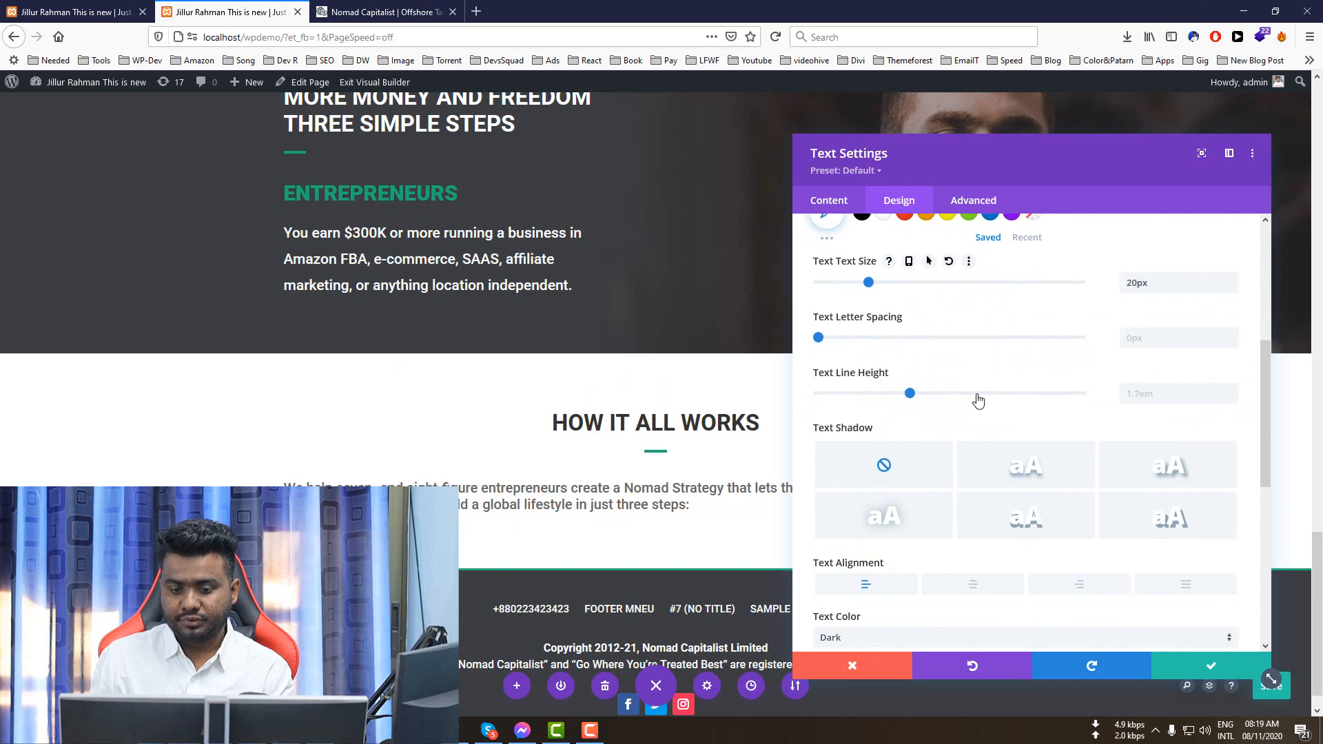
scroll(980, 496, down, 2)
click(974, 507)
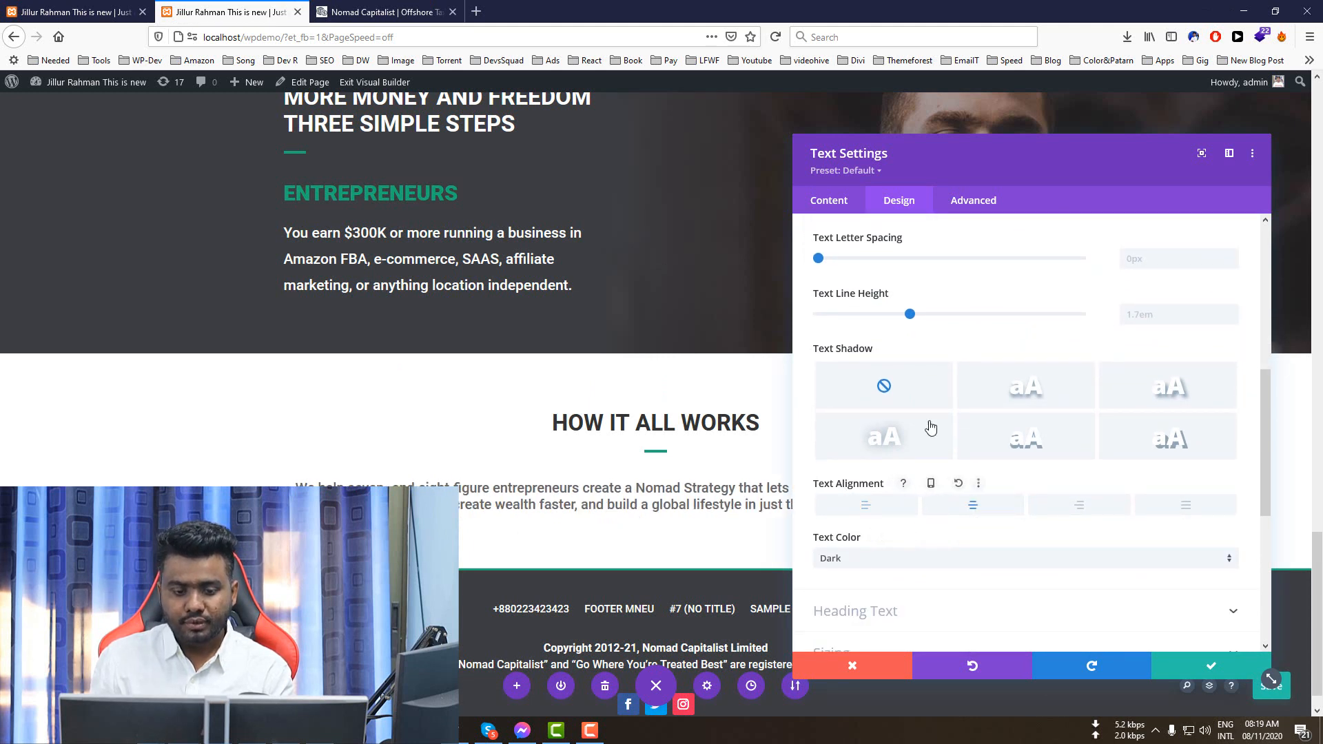
- Try a line height of 1.8em on the paragraph and reset it to the default
scroll(889, 382, up, 2)
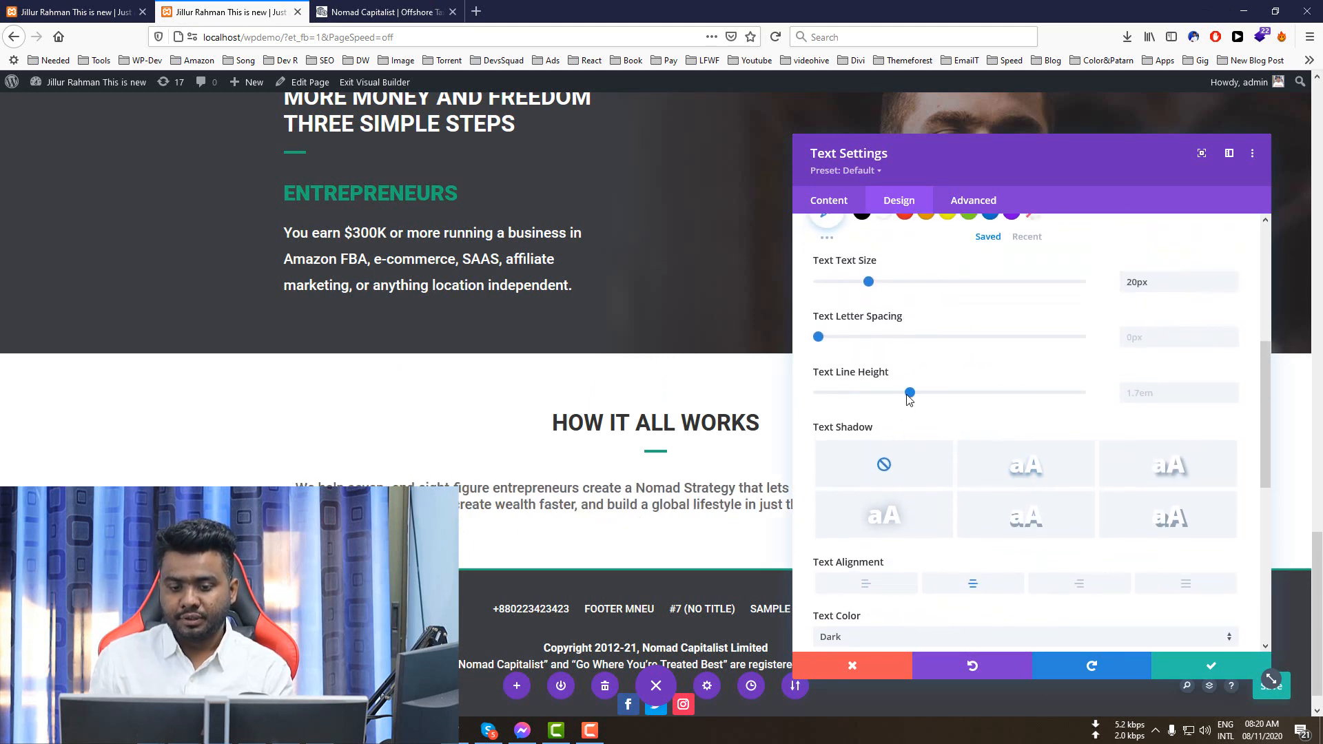
drag(913, 394, 924, 395)
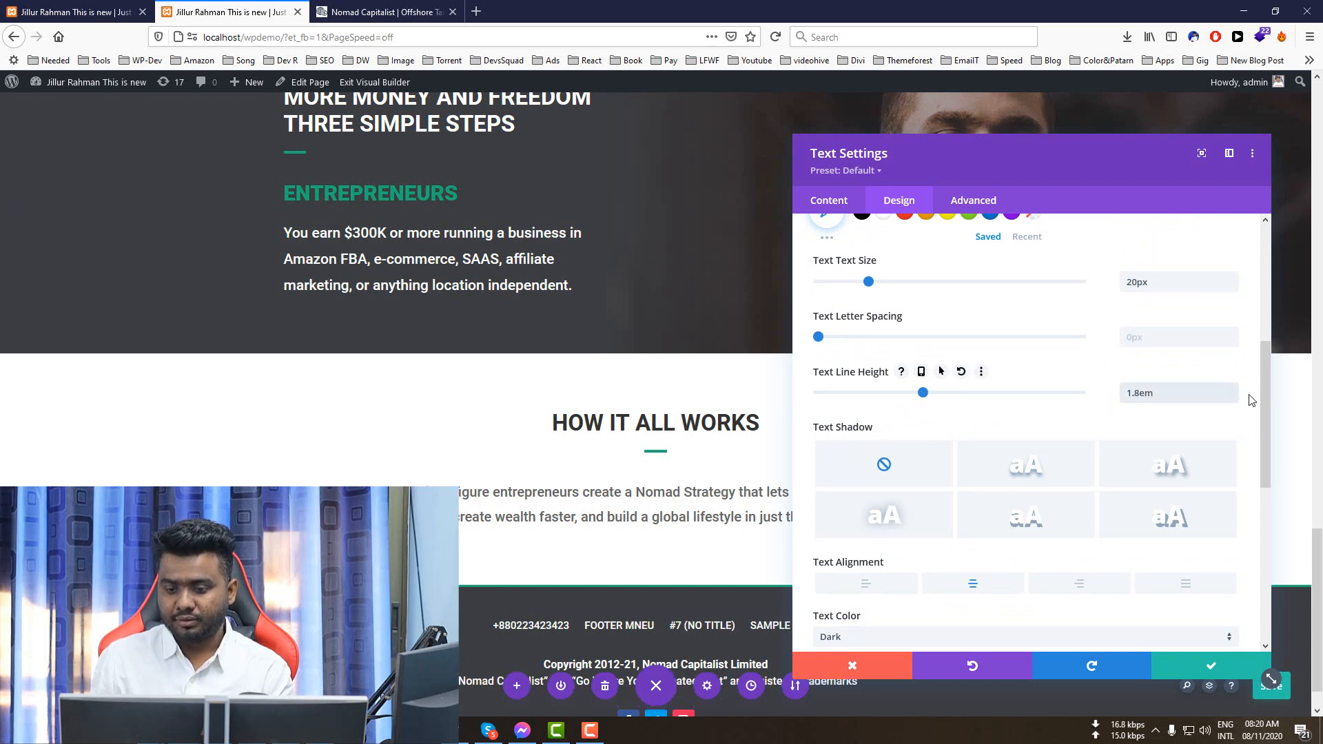
click(1232, 397)
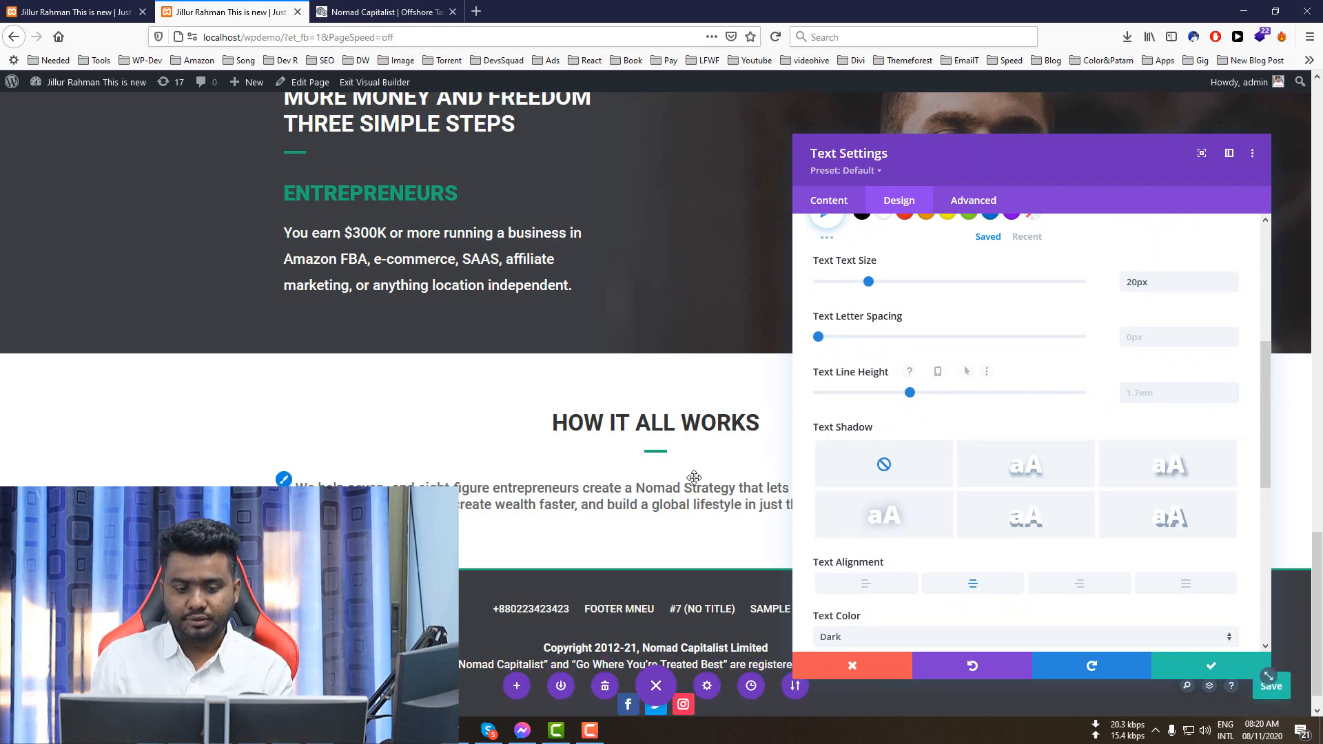
- Compare the intro paragraph with the Nomad Capitalist page, set its module's maximum width to 79%, centre the module and save it
click(383, 12)
click(723, 255)
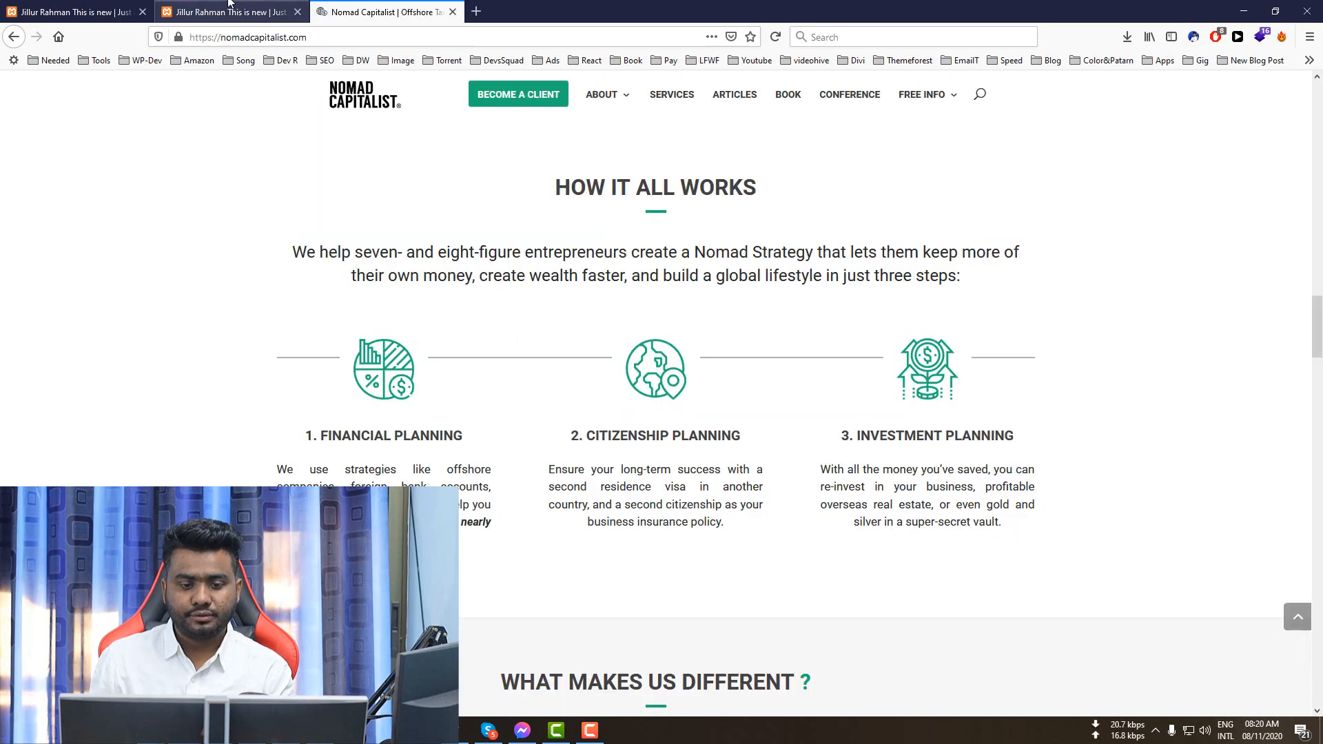
click(231, 7)
scroll(999, 323, up, 5)
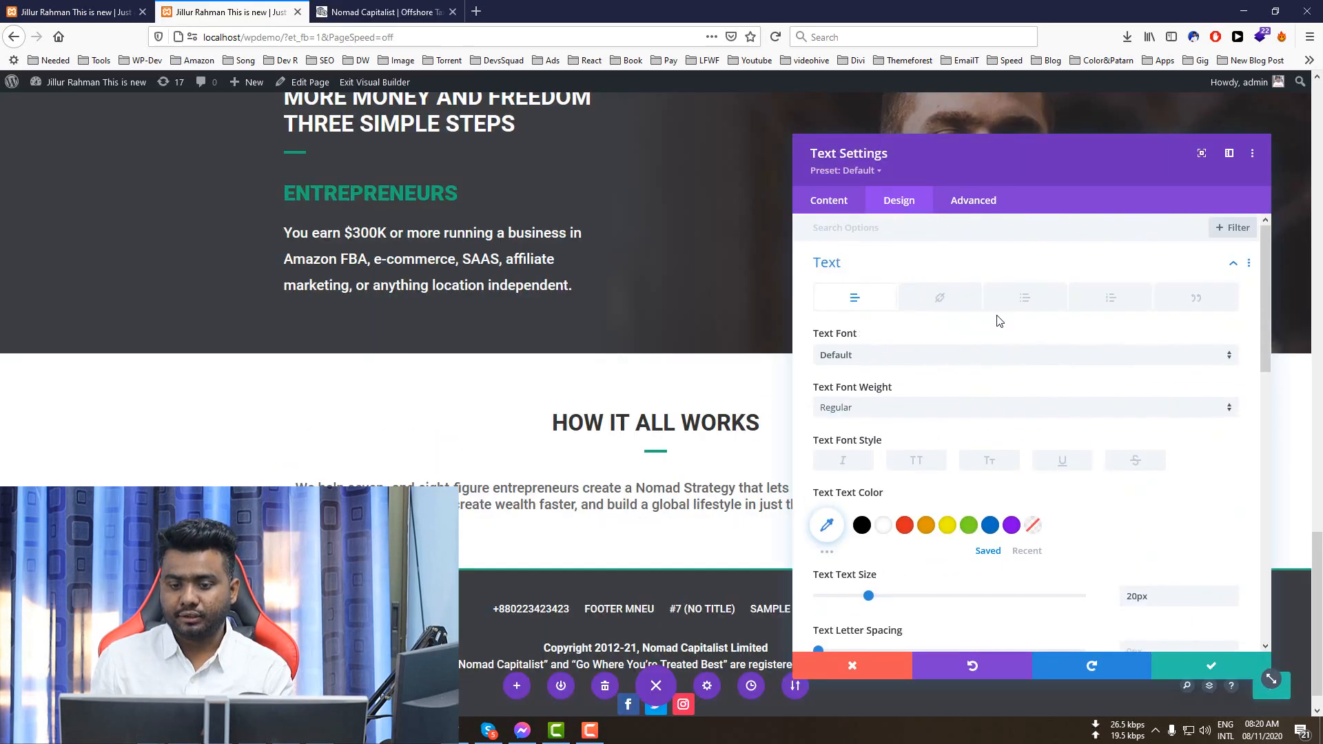
click(848, 269)
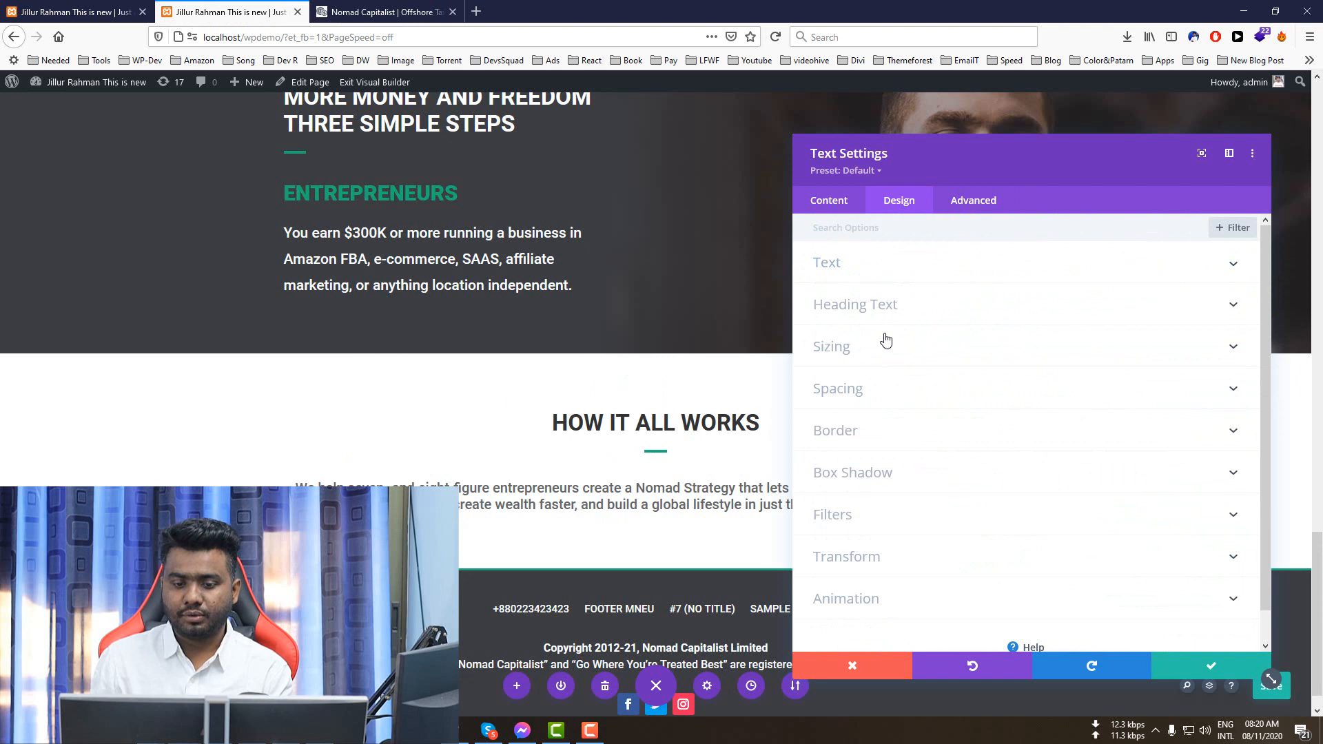
click(846, 347)
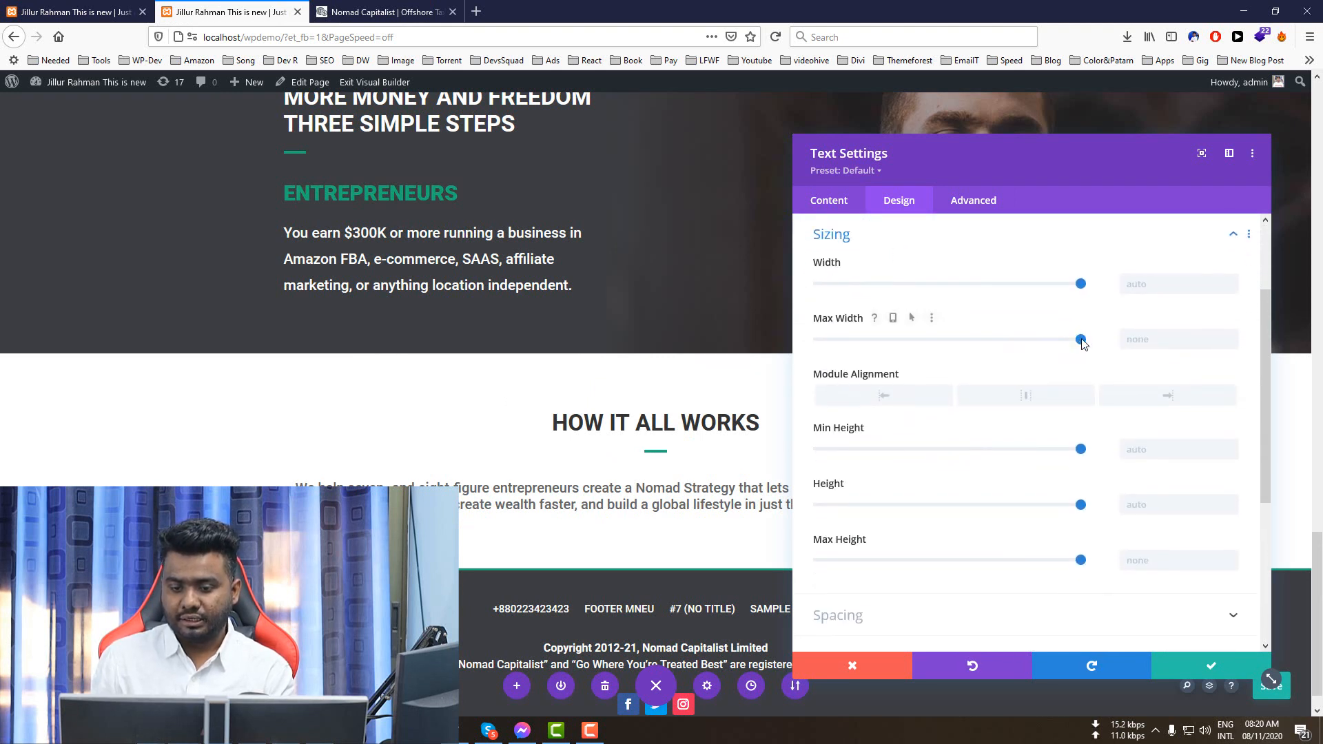
drag(1081, 340, 1027, 343)
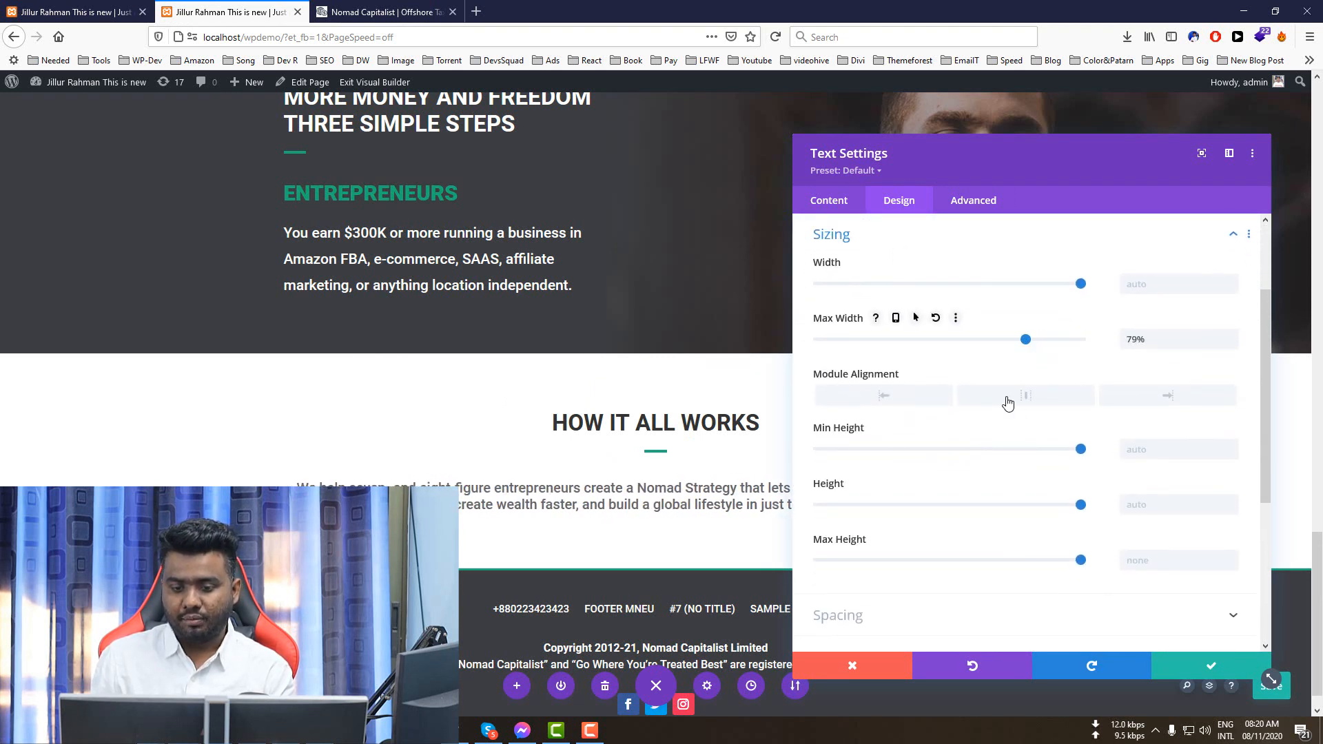
click(1008, 404)
click(1211, 666)
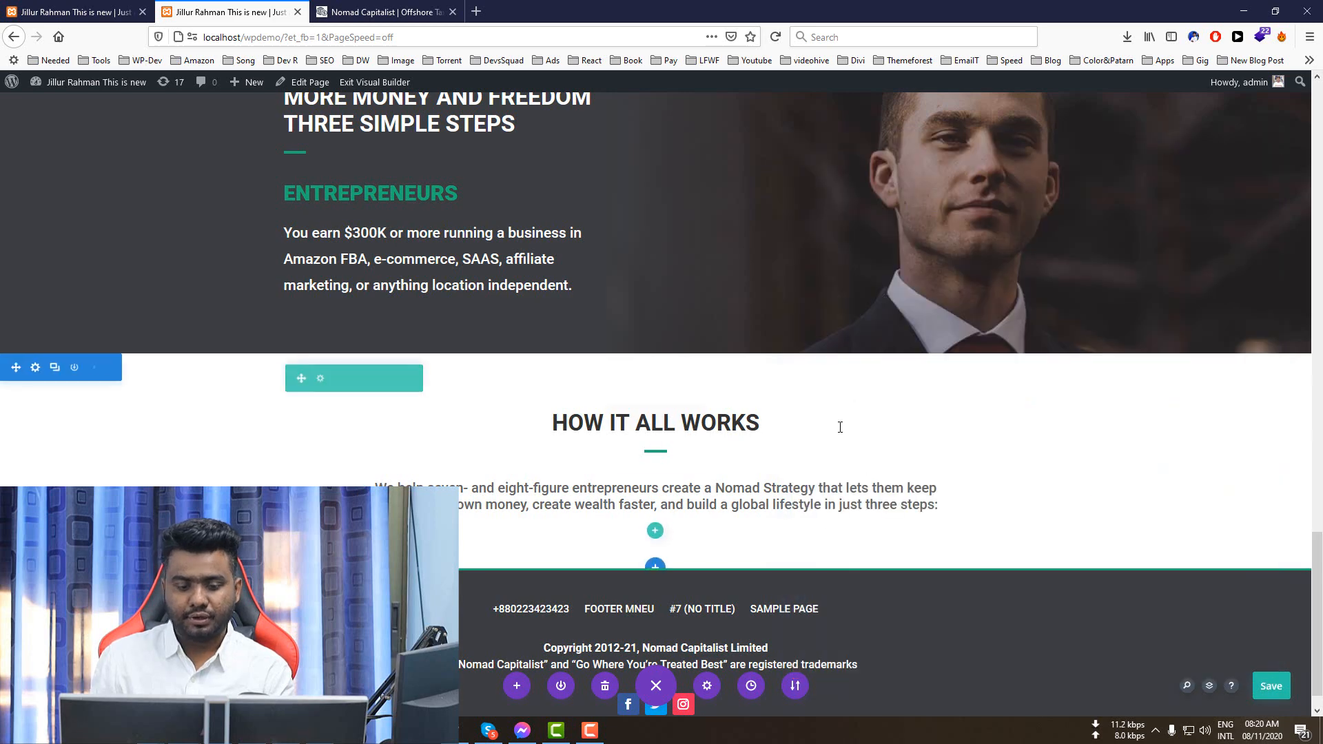
- Check the three-step layout on the Nomad Capitalist page and insert a three-equal-column row below the "How It All Works" paragraph
click(346, 9)
scroll(425, 243, down, 2)
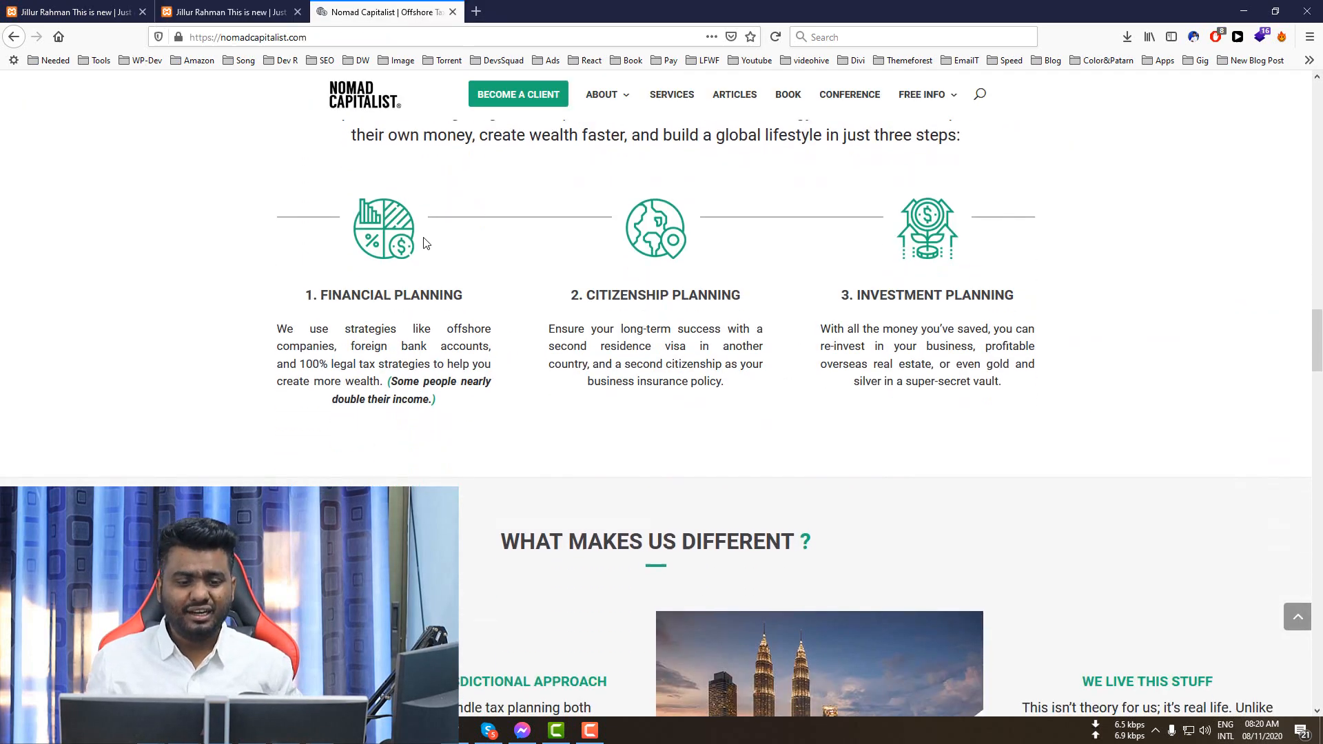
click(231, 11)
scroll(655, 483, down, 1)
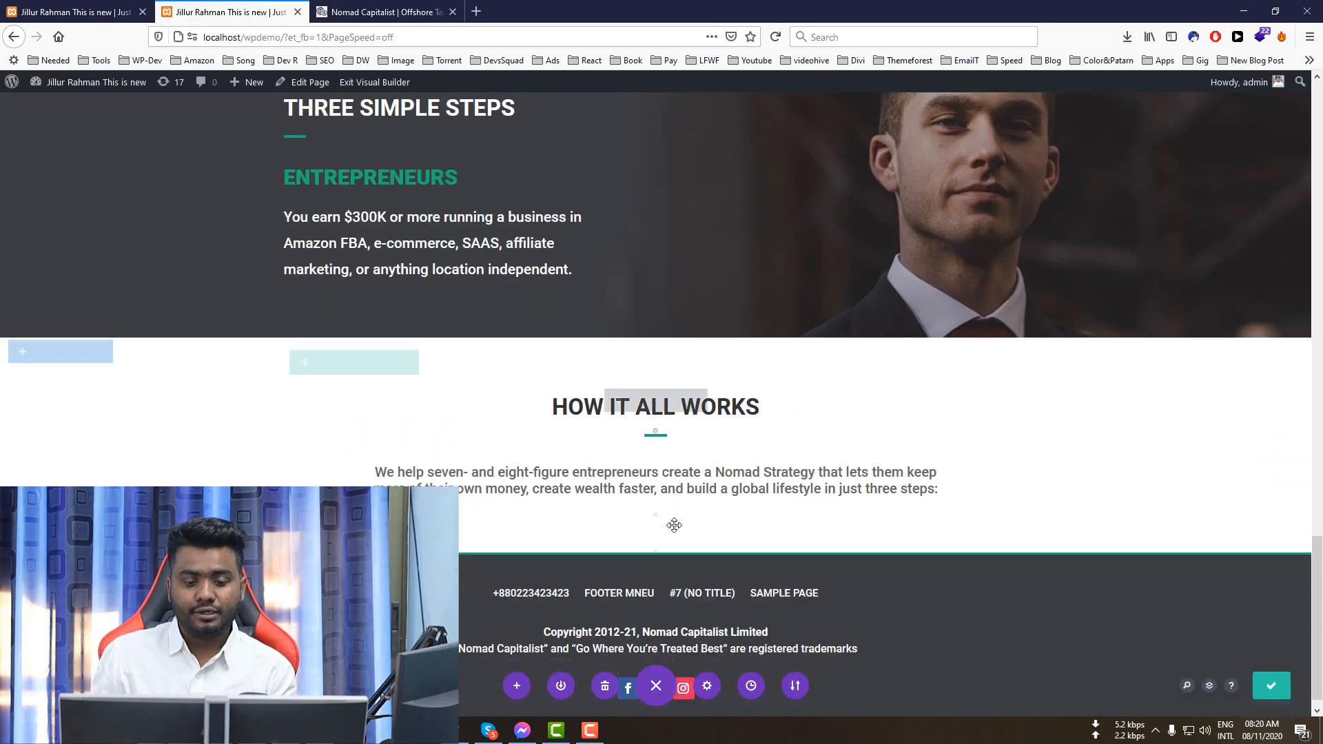
click(655, 497)
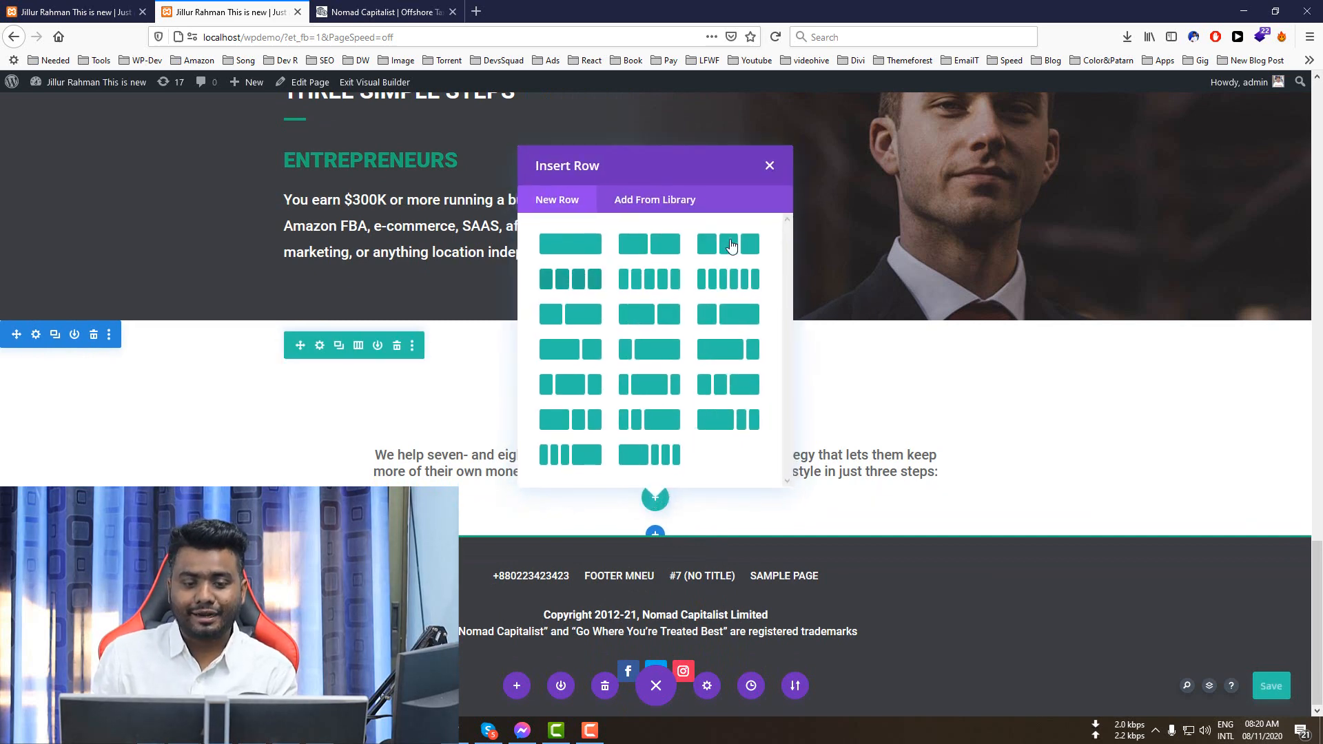
click(737, 241)
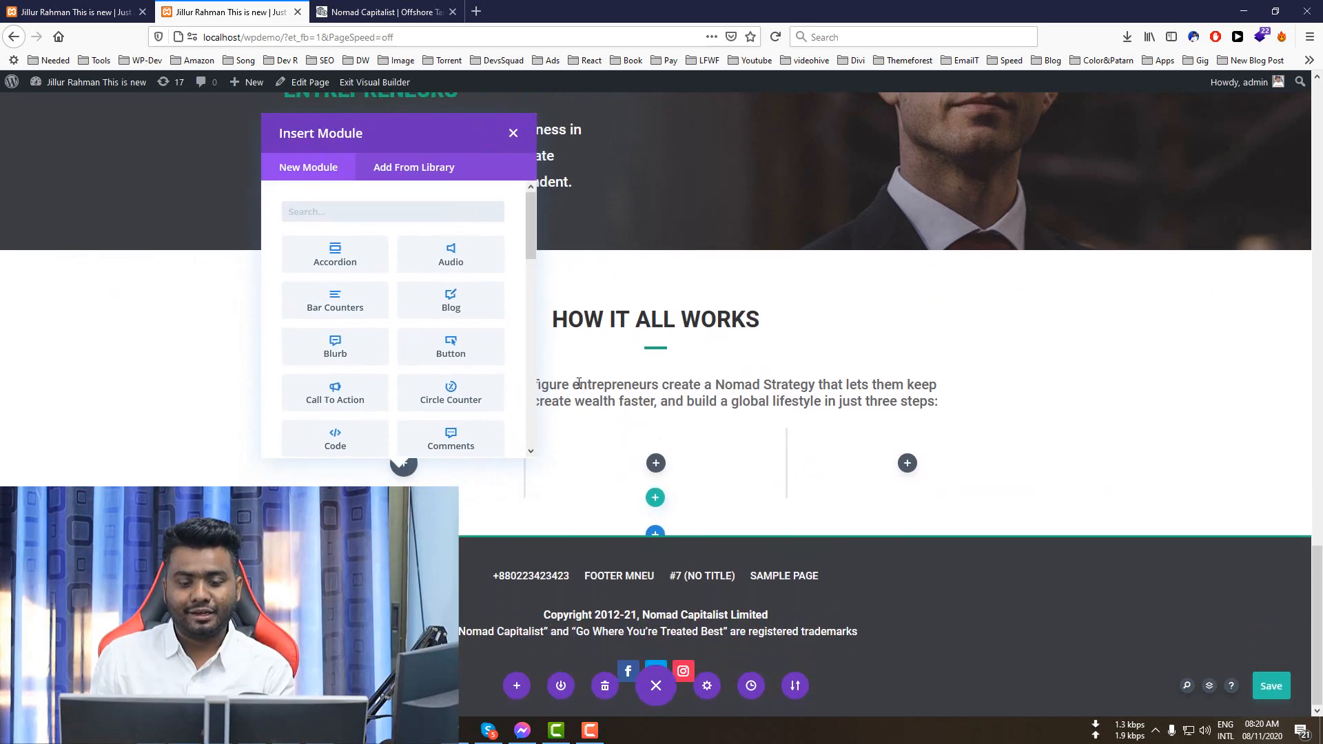
- Copy the "1. FINANCIAL PLANNING" heading from the Nomad Capitalist page and use it as the title of a new Blurb module in the first column
click(329, 5)
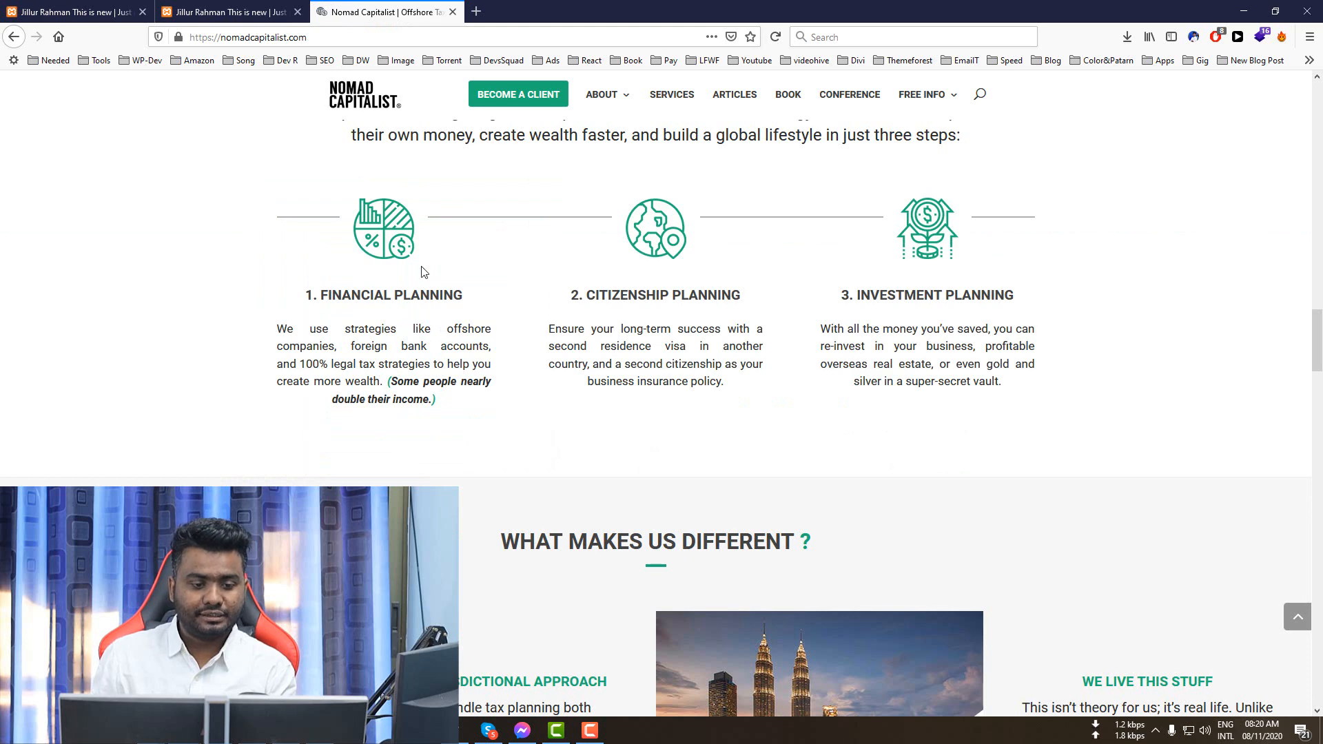
triple_click(407, 292)
key(ctrl+c)
key(ctrl+Page_Up)
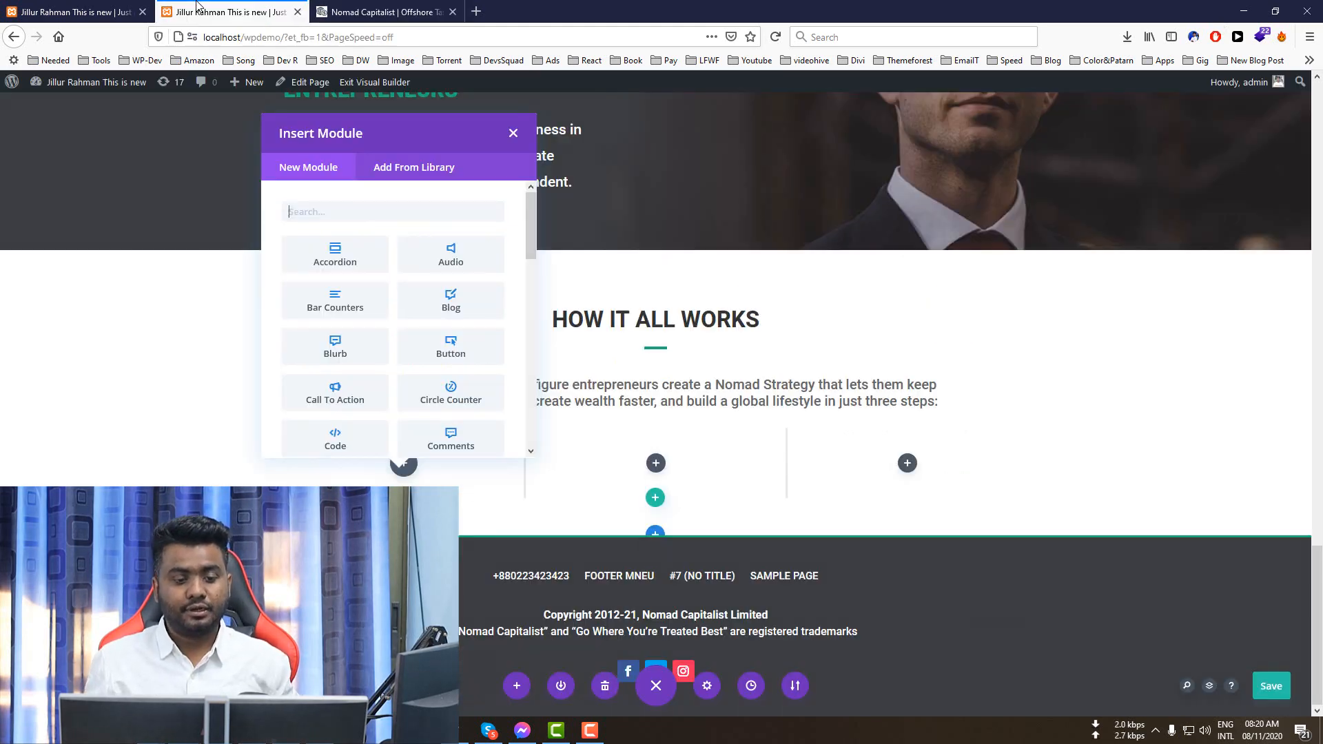
click(344, 349)
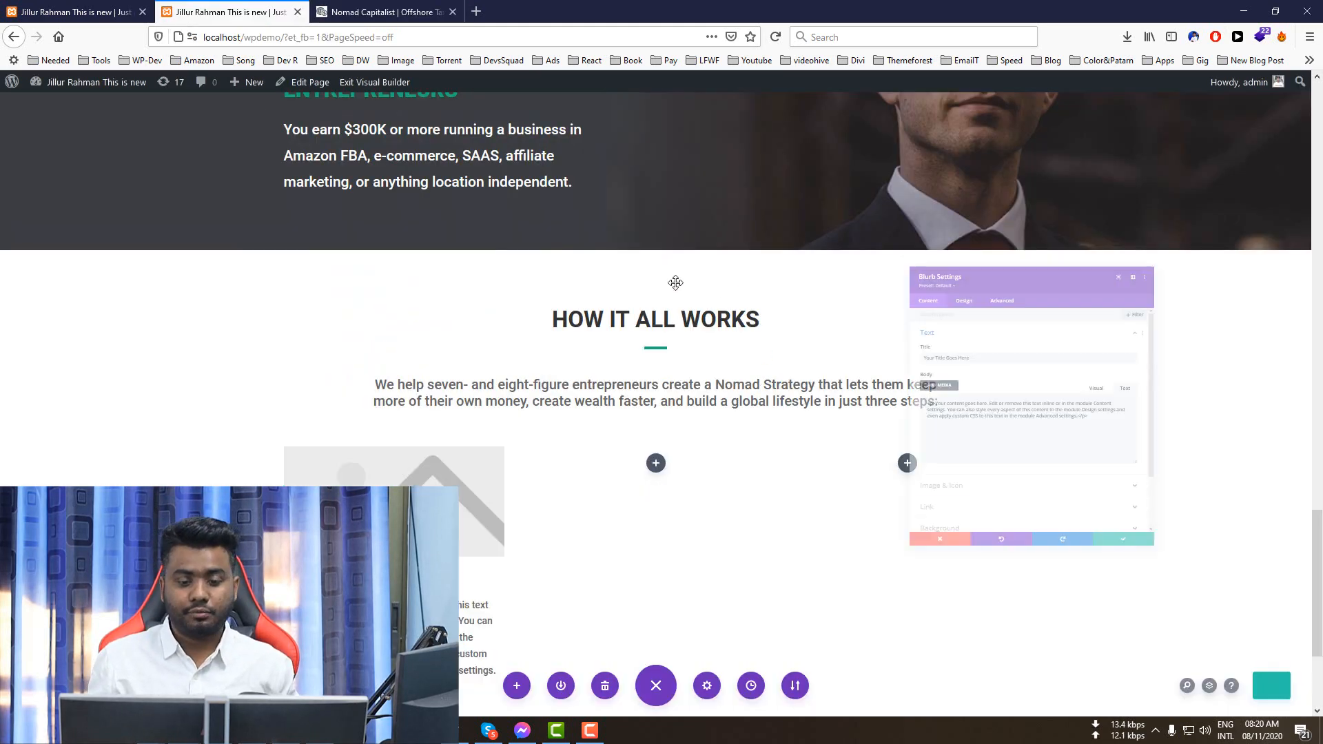
triple_click(900, 312)
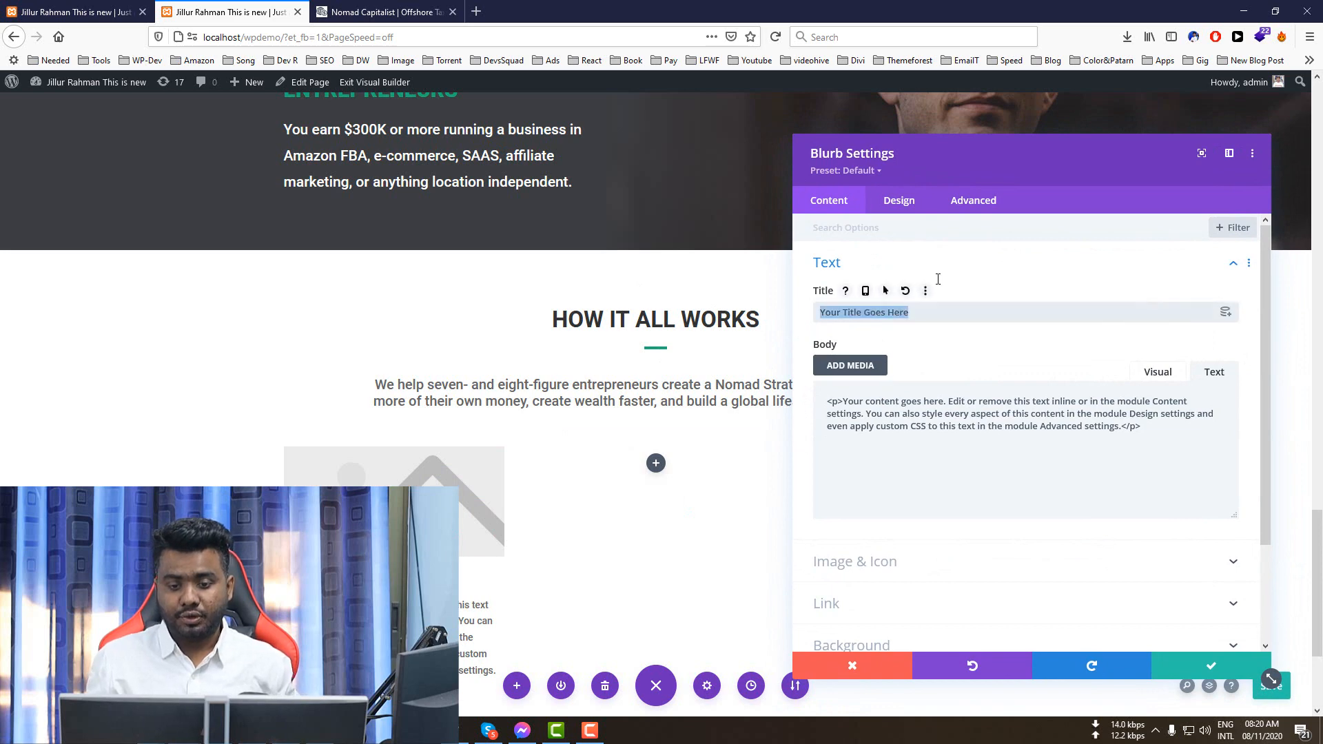
key(ctrl+v)
- Replace the blurb's body with the "We use strategies like offshore companies" paragraph copied from the Nomad Capitalist page
click(398, 12)
triple_click(422, 381)
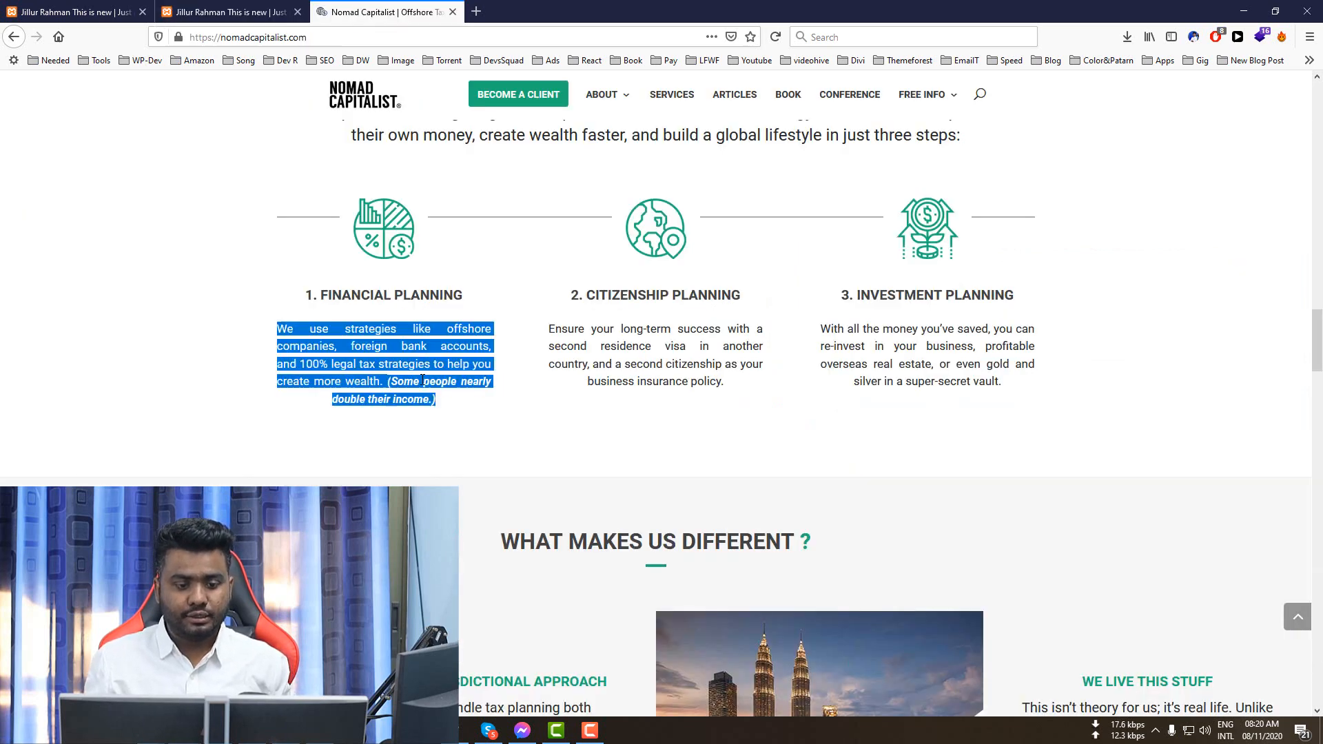
key(ctrl+c)
key(ctrl+Page_Up)
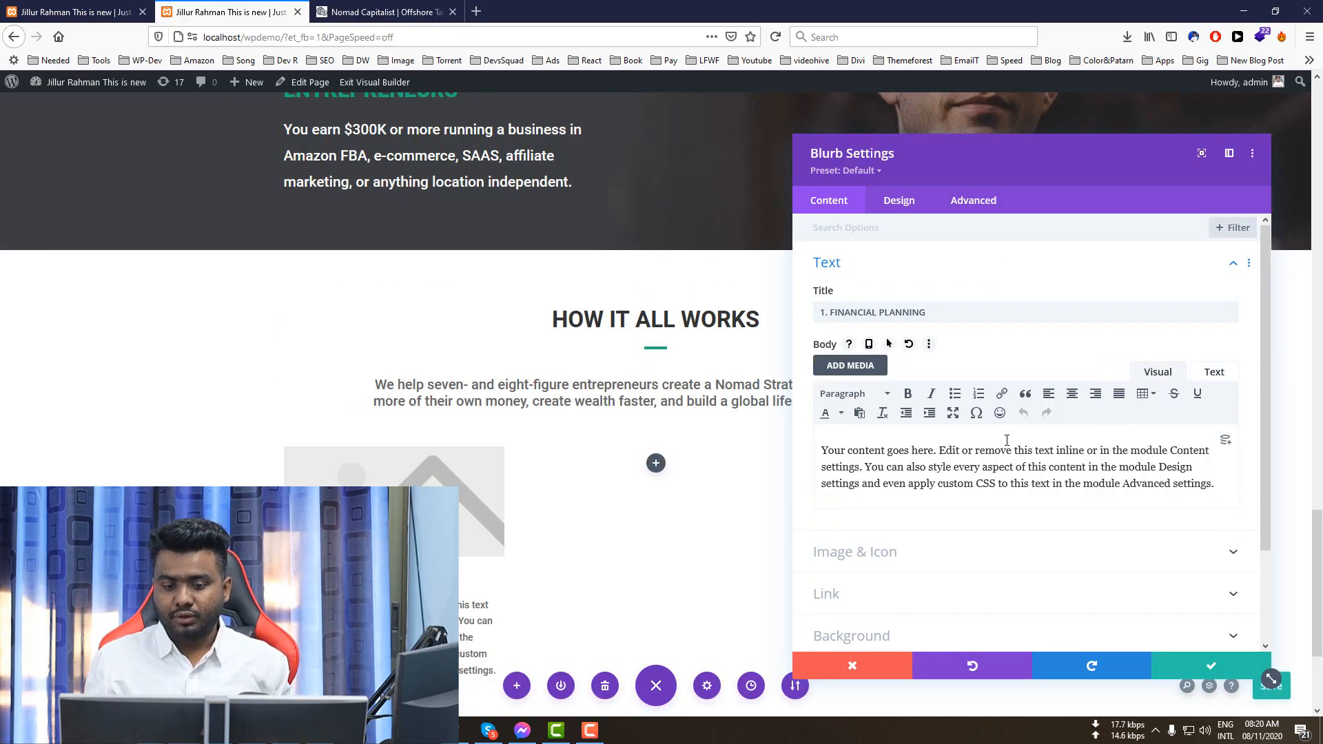
triple_click(995, 450)
key(ctrl+v)
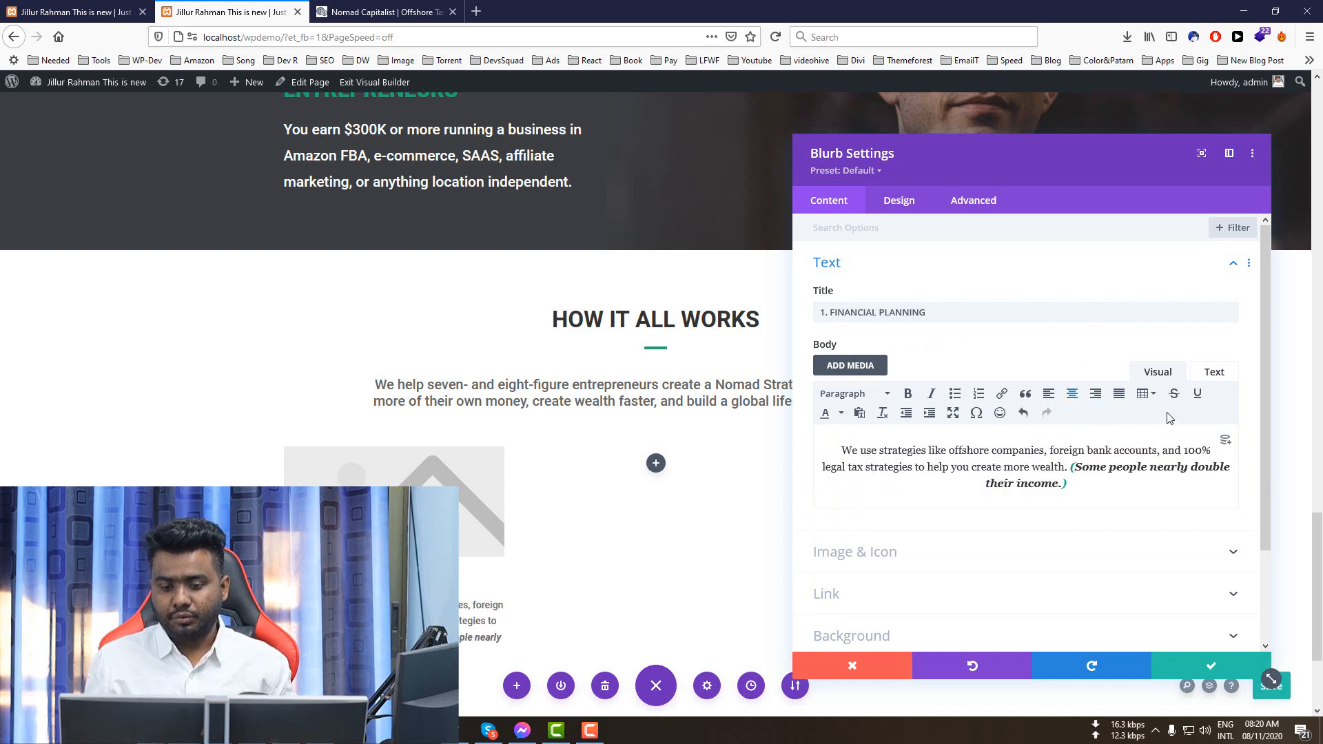
- Check the body's HTML source and centre the blurb's text alignment in its design settings
click(1214, 372)
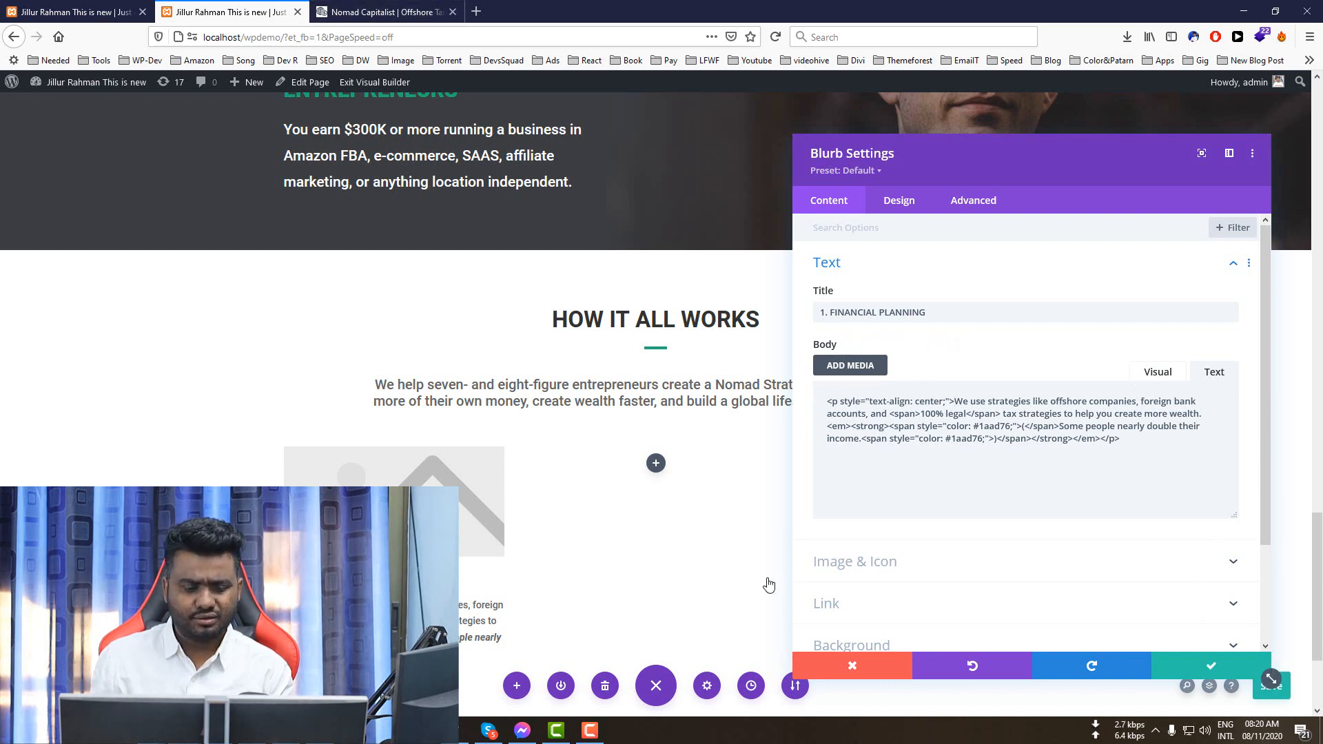
click(899, 201)
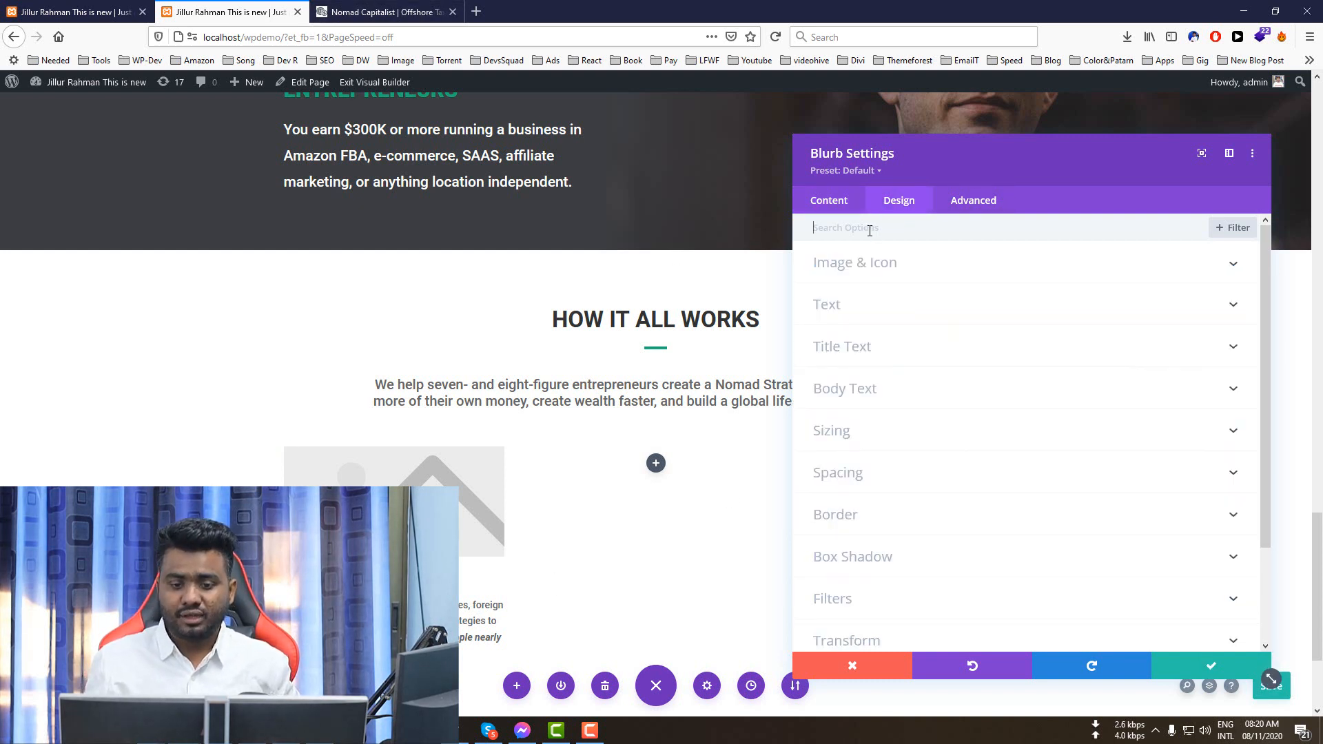
click(861, 306)
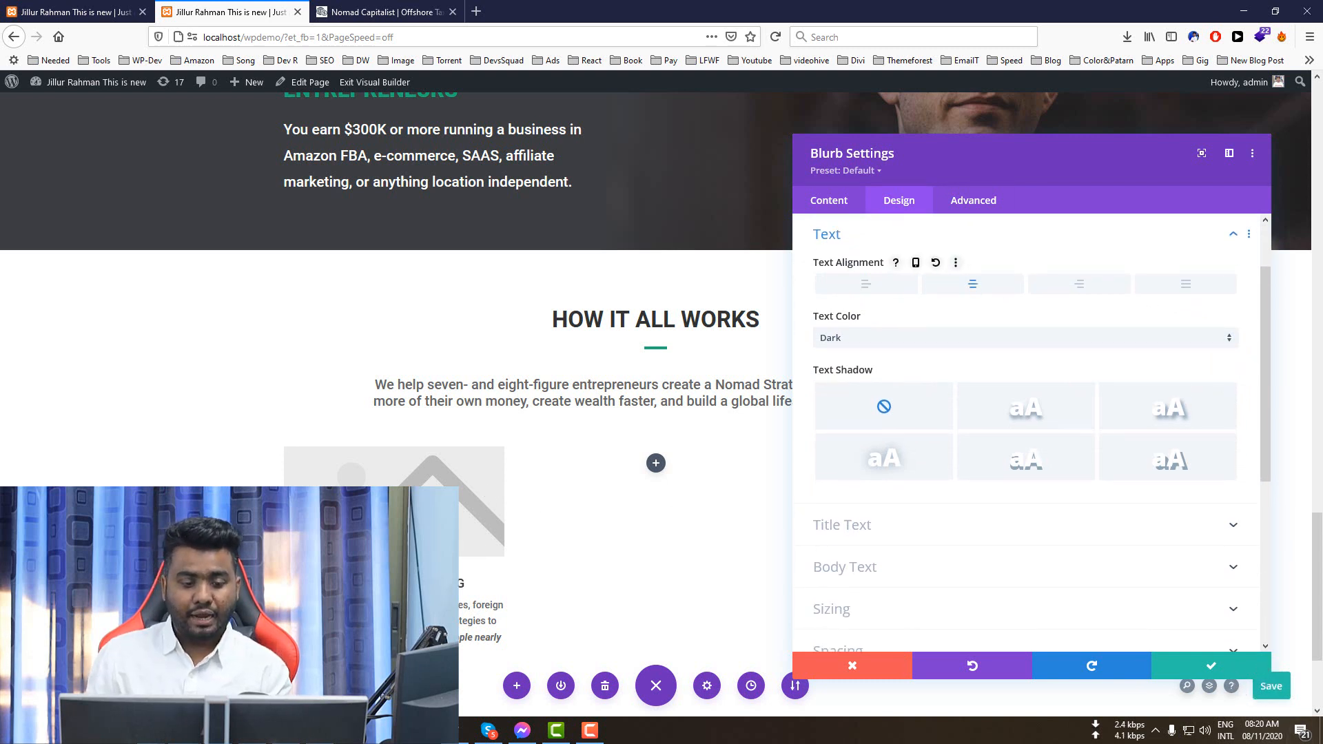
- Enable an icon instead of the image for the Financial Planning blurb and choose the presentation board with a line chart
click(834, 201)
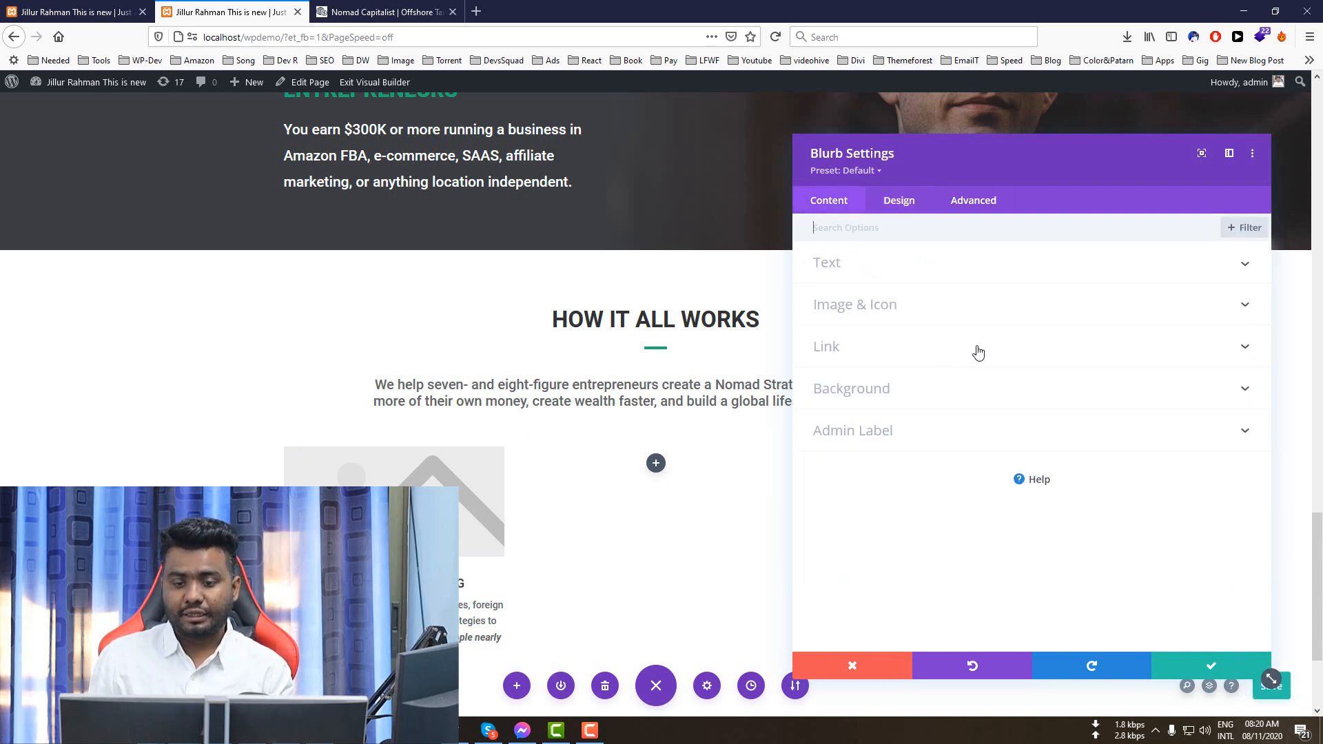
click(894, 314)
click(830, 287)
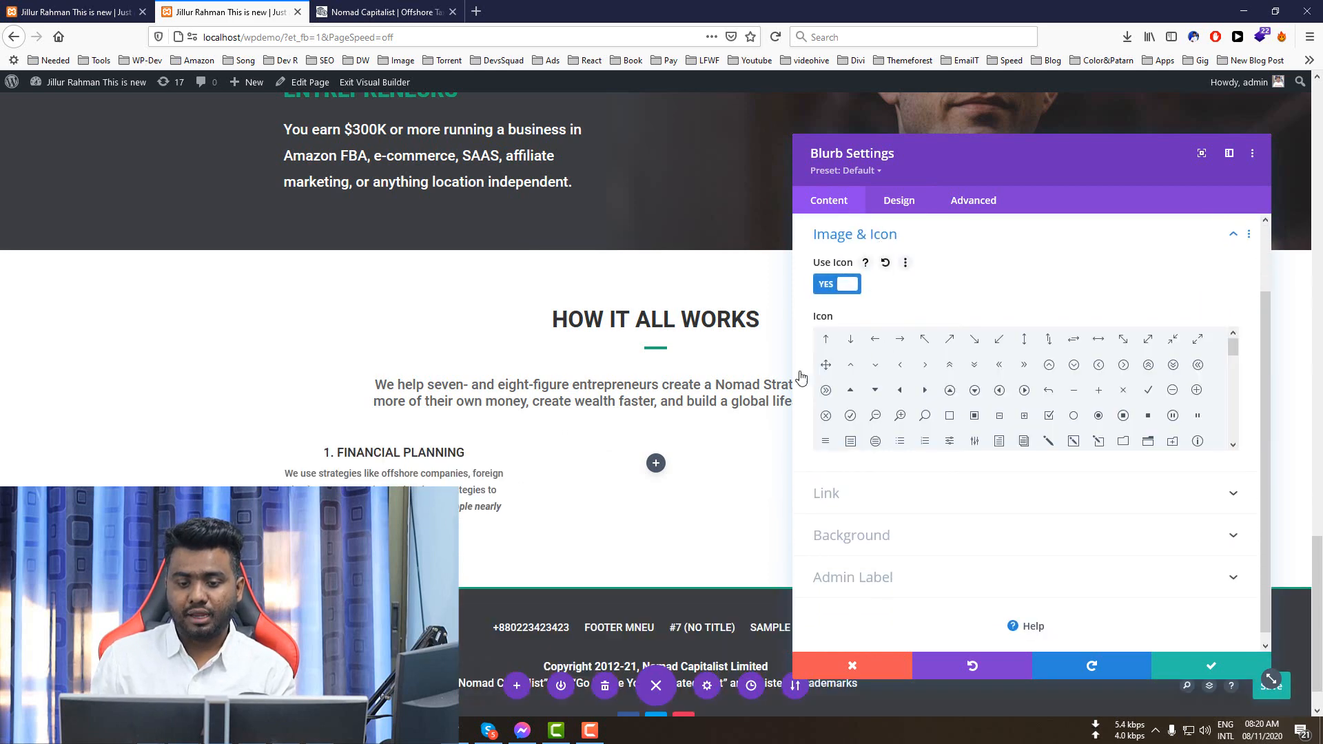
click(418, 7)
click(232, 8)
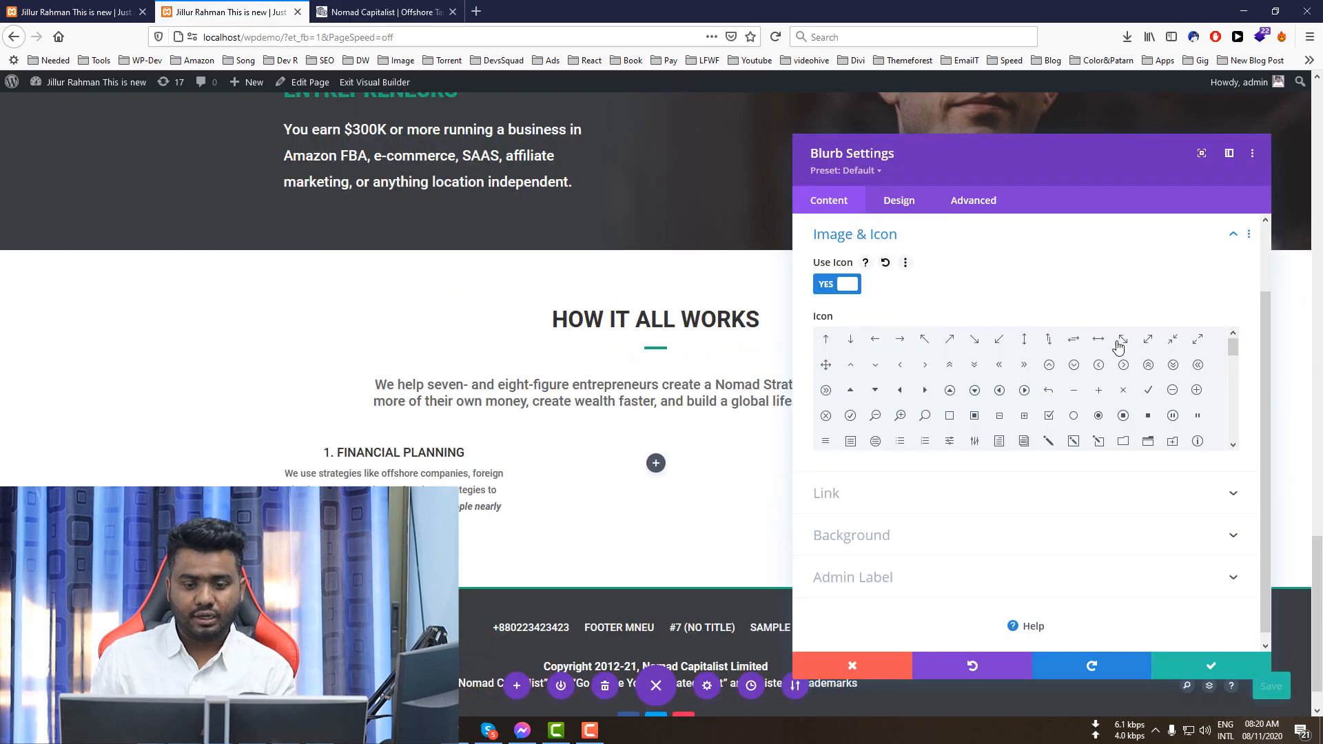
scroll(1173, 430, down, 2)
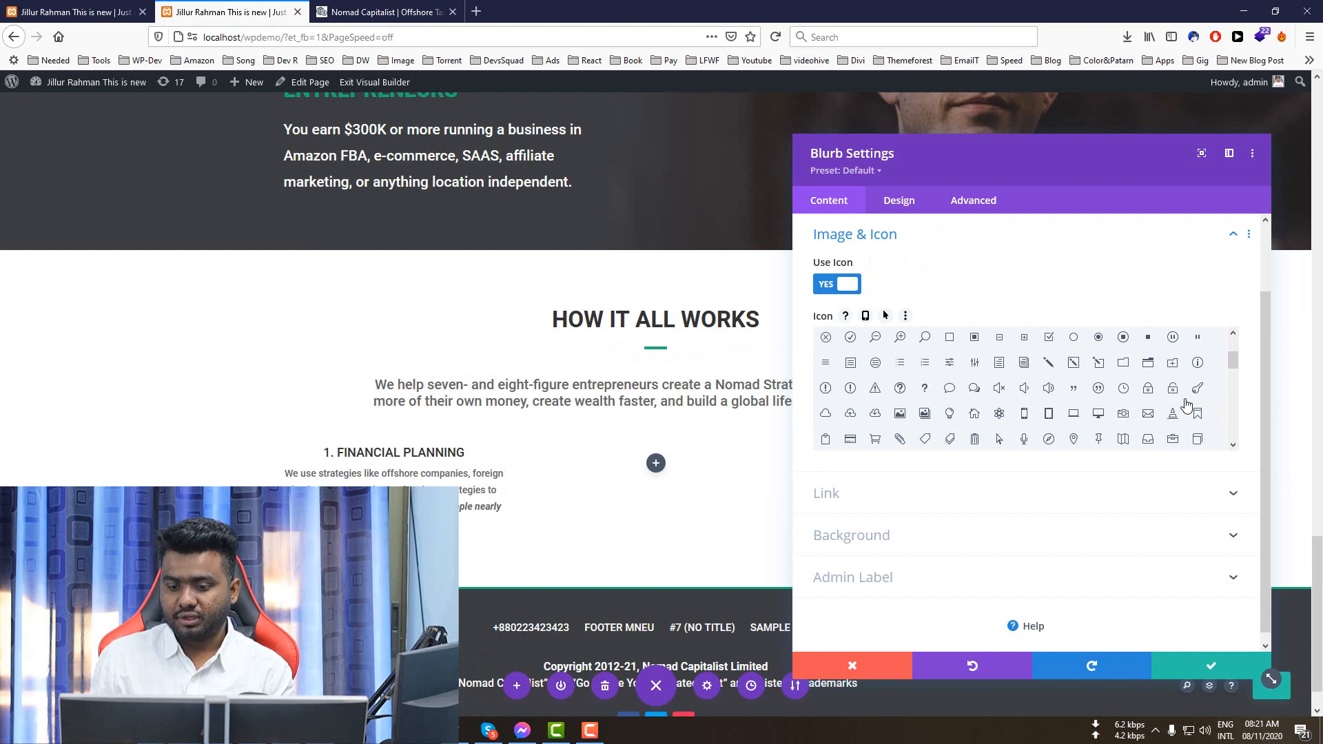
scroll(1187, 405, down, 5)
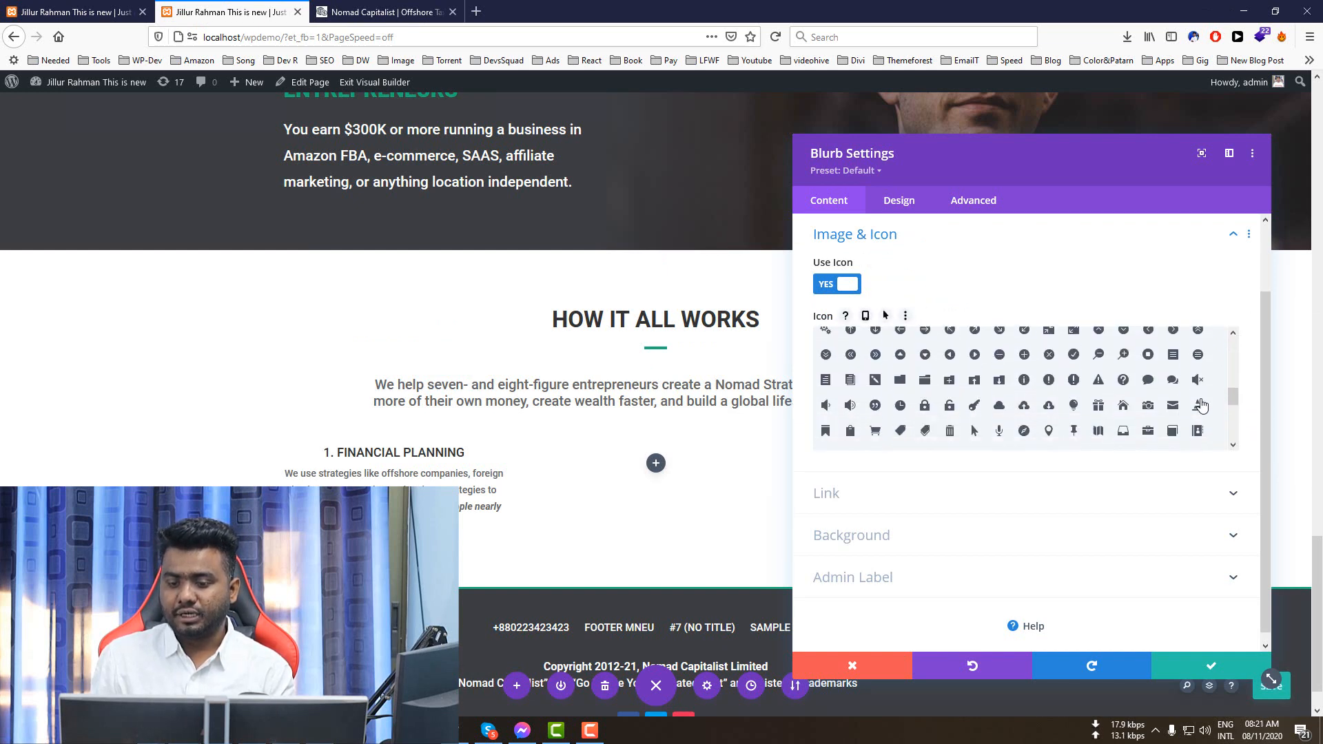
scroll(1201, 407, up, 3)
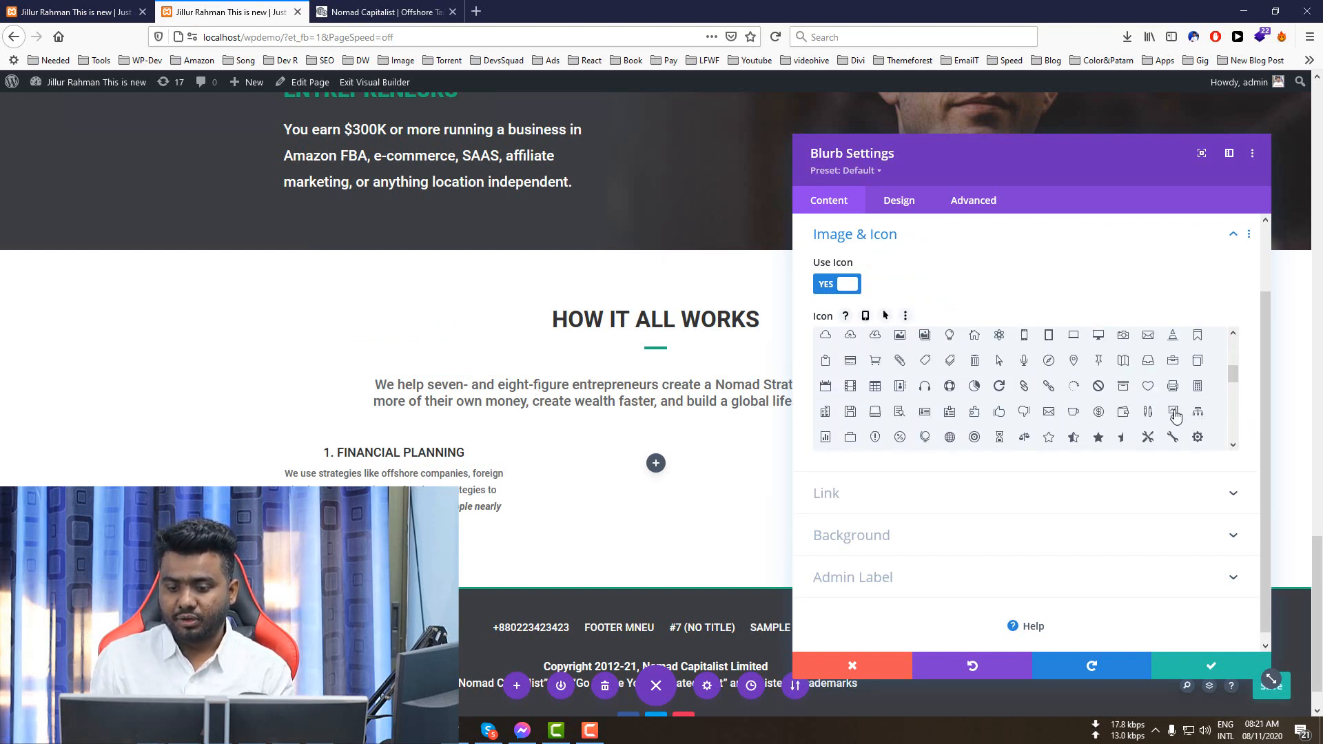
click(1174, 414)
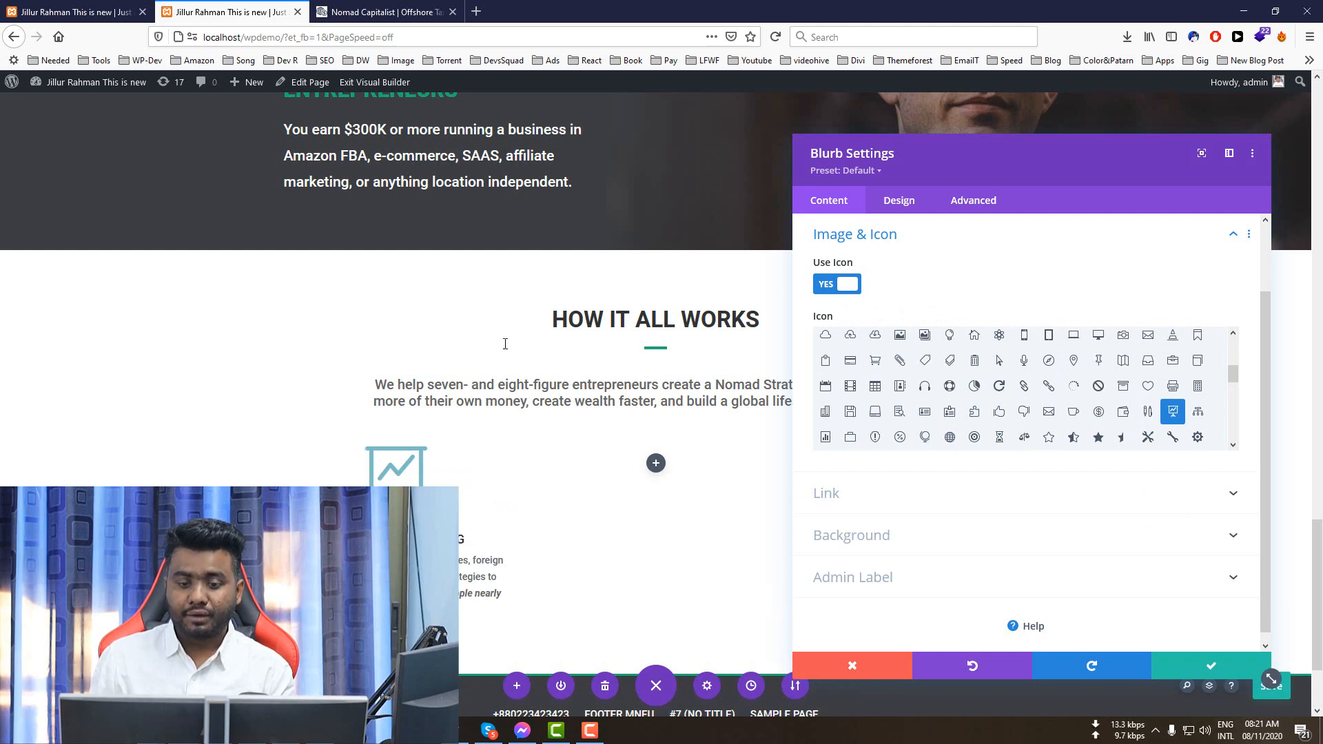
- Set the Financial Planning blurb's icon colour to #1cad75 and save the module
click(362, 450)
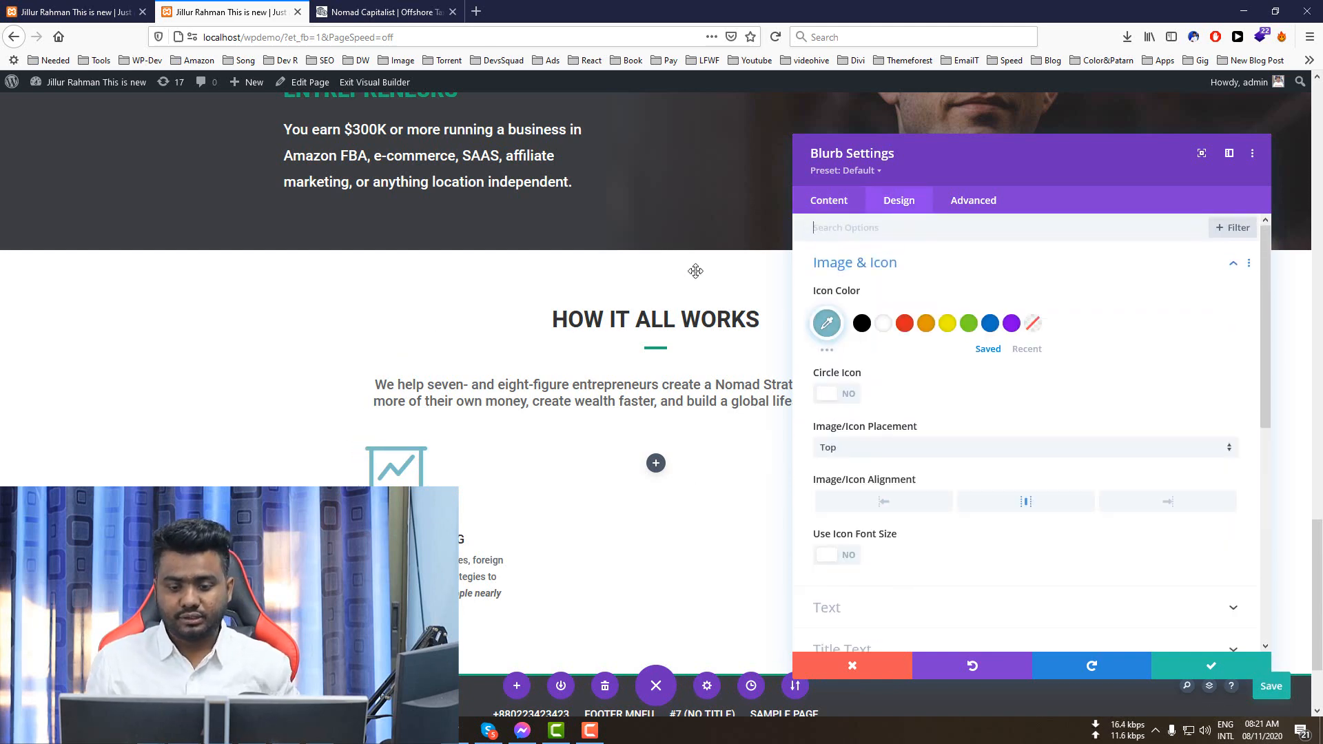
click(389, 6)
click(264, 6)
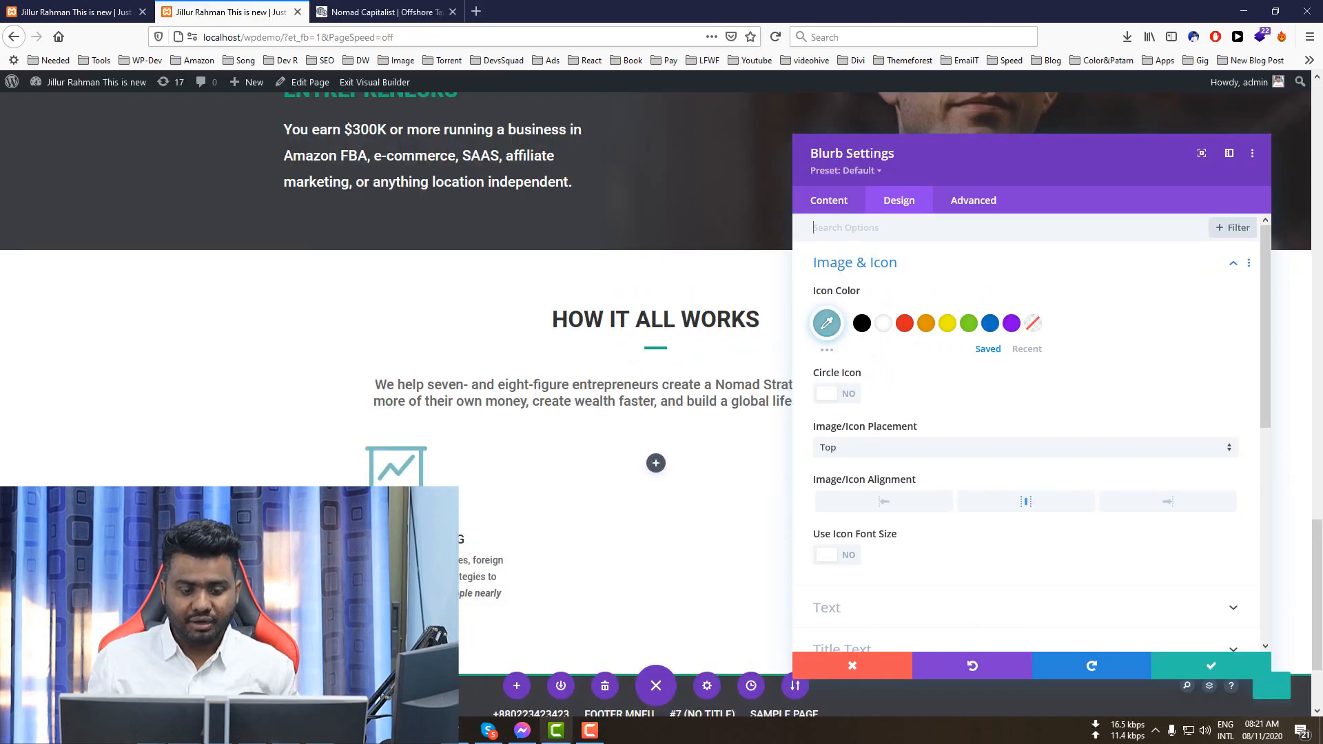
click(456, 730)
click(827, 323)
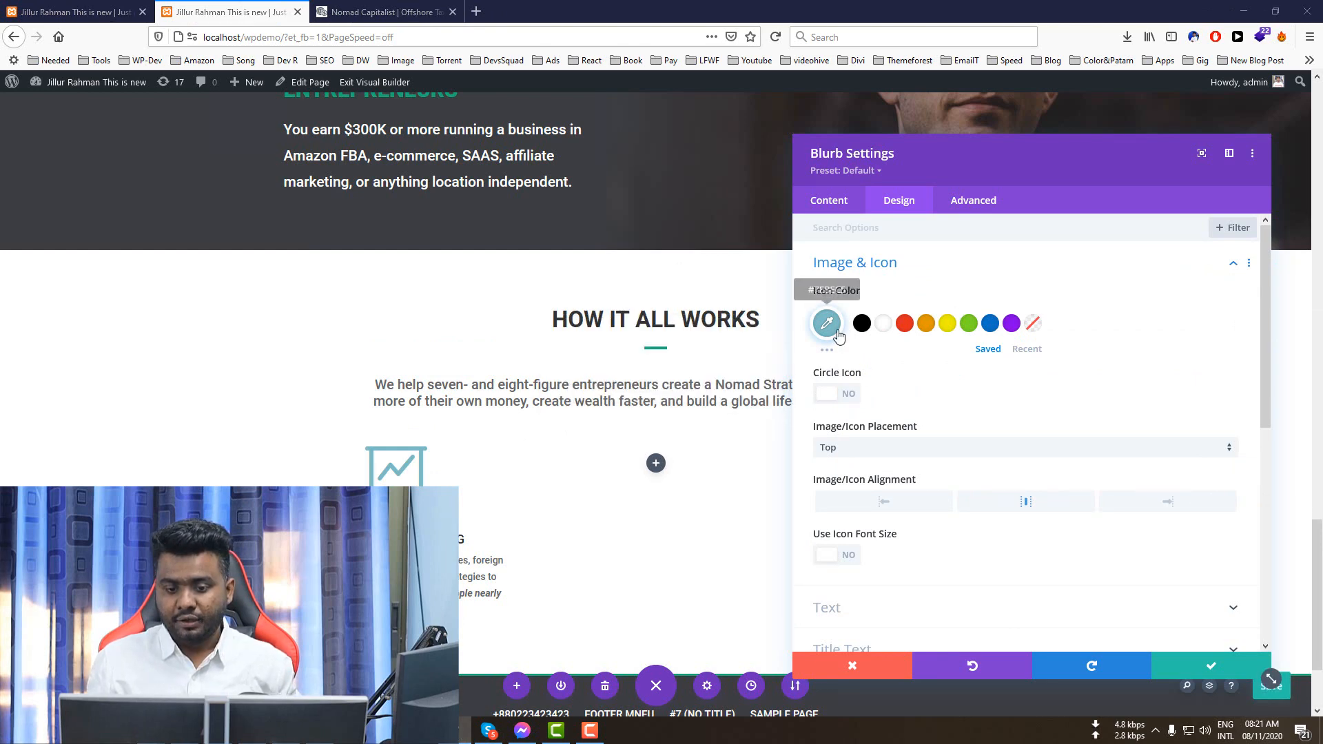
key(ctrl+v)
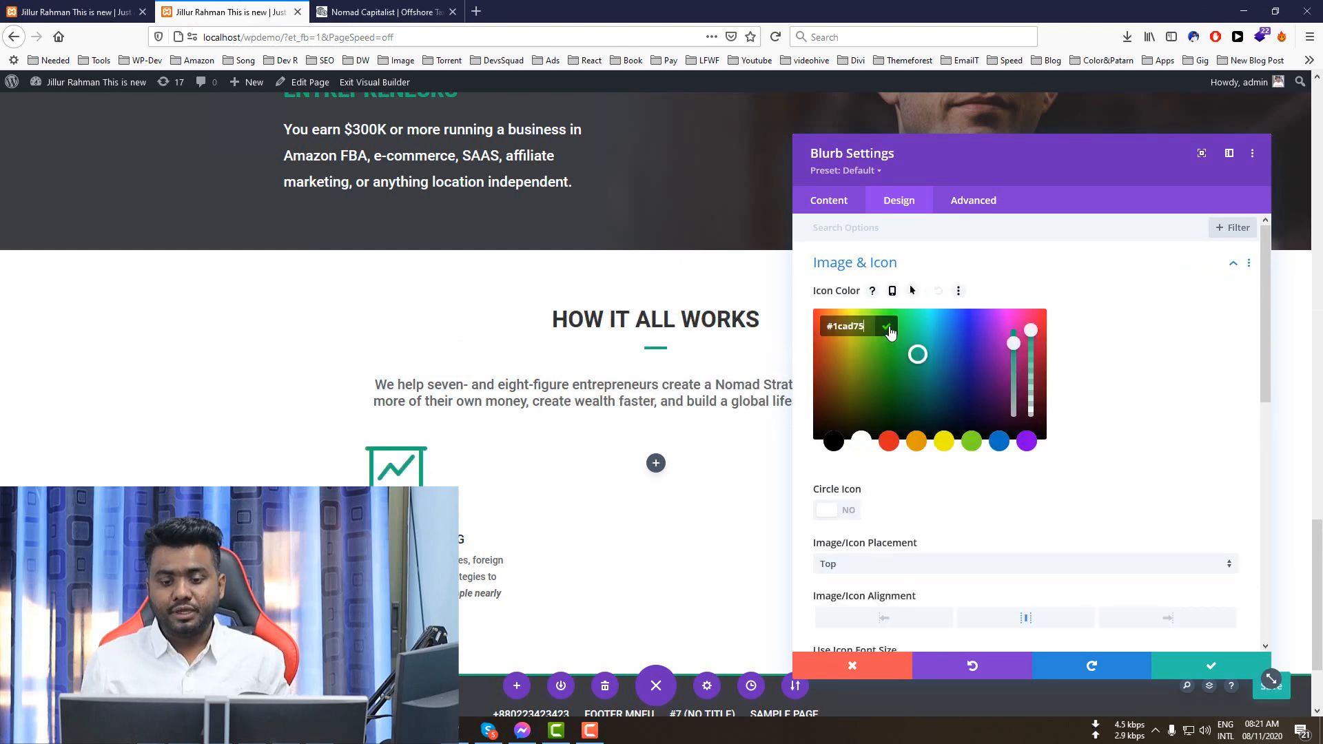
scroll(548, 446, down, 2)
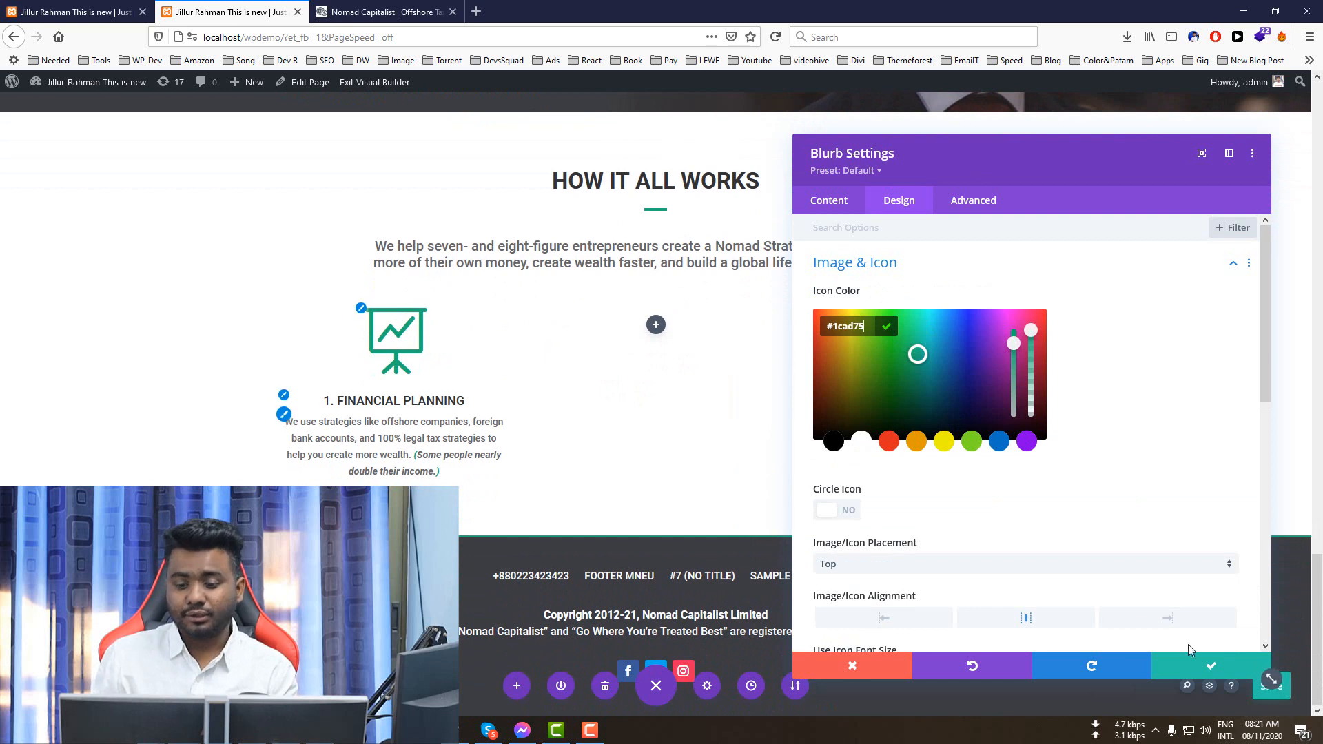
click(1226, 671)
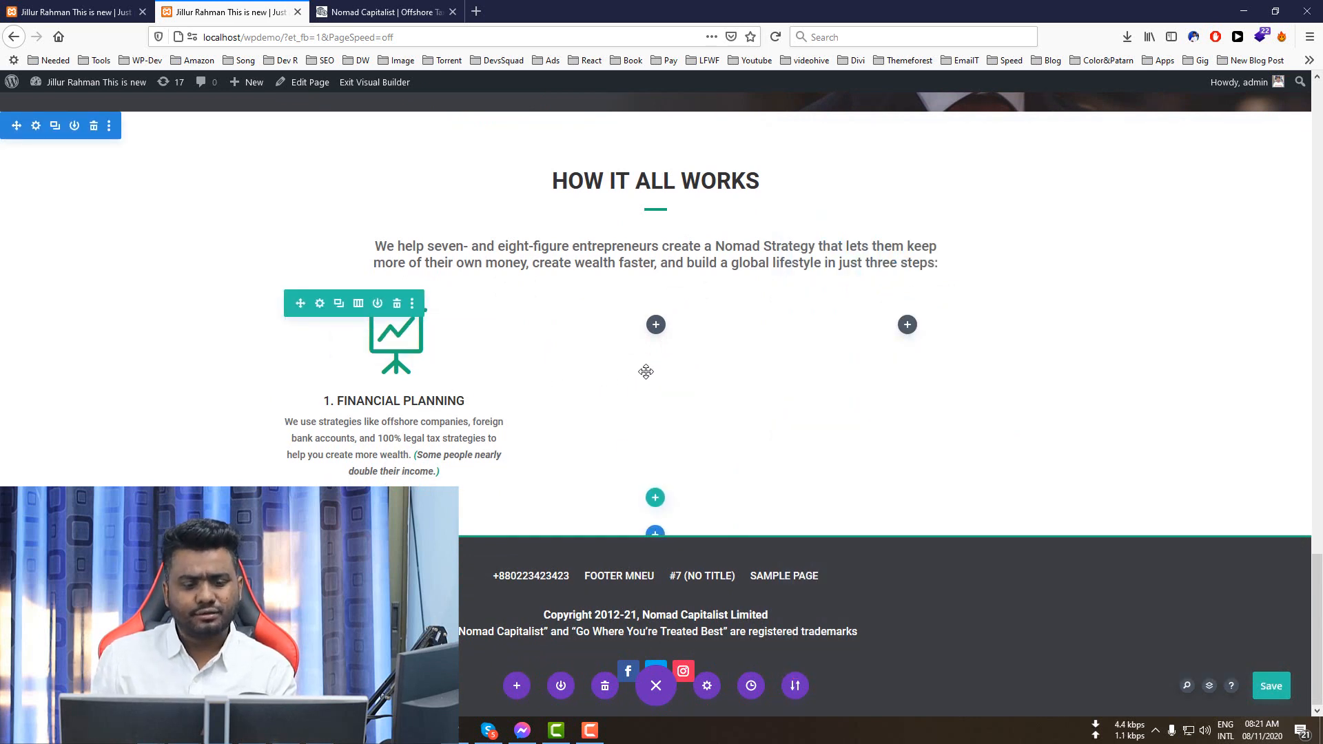
- Duplicate the Financial Planning blurb within the first column
click(389, 343)
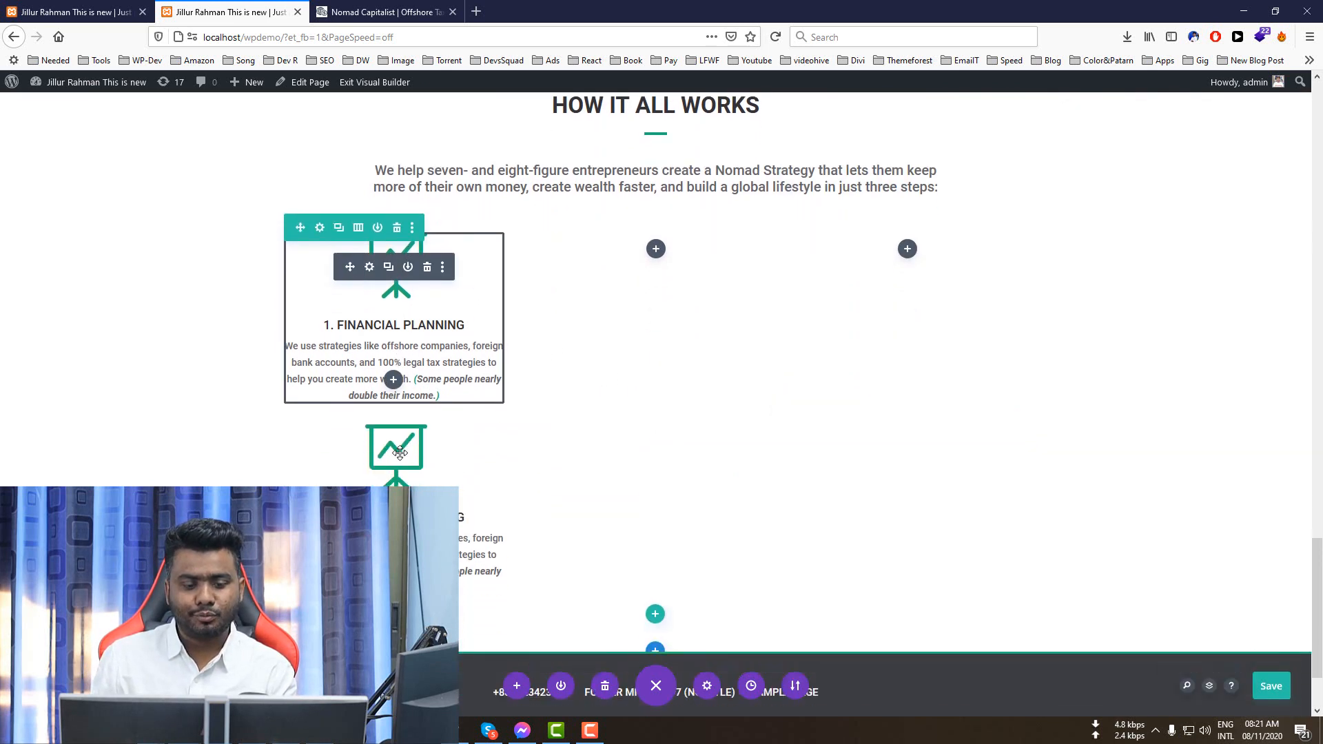
scroll(386, 414, down, 1)
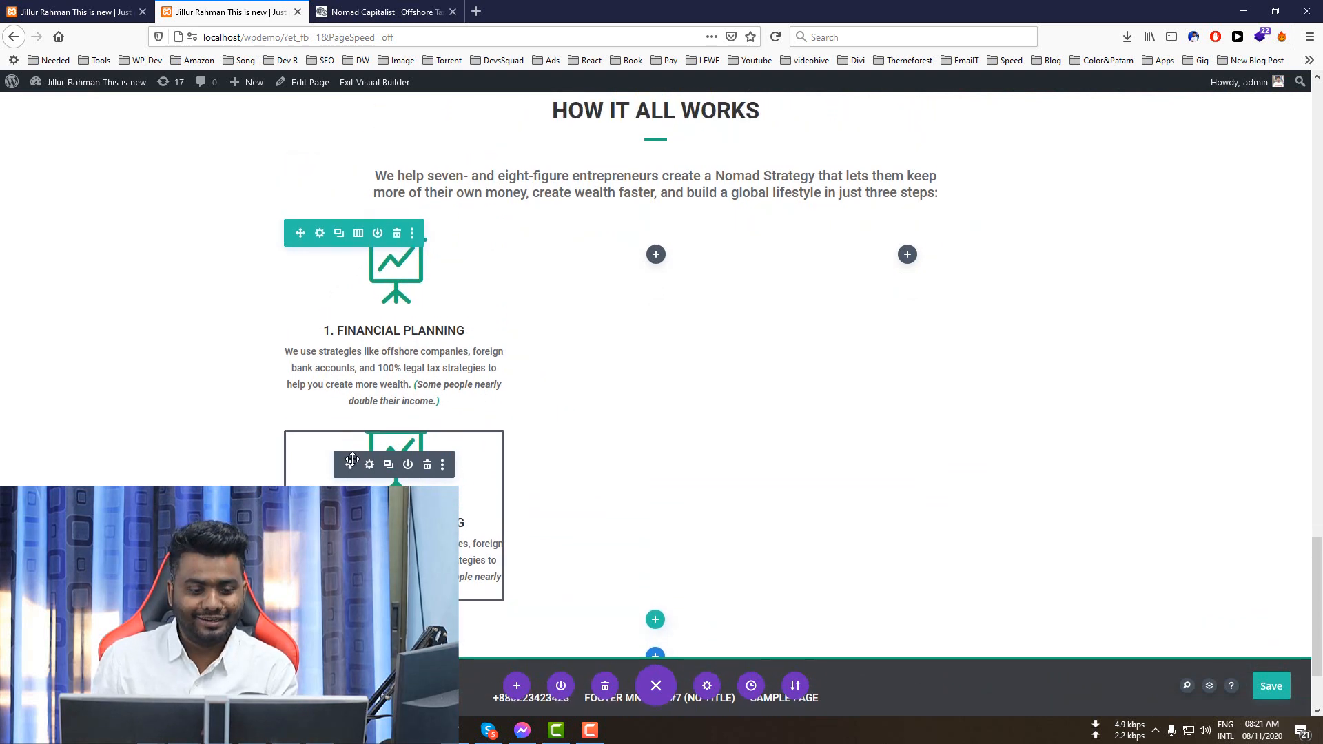
- Move the duplicated Financial Planning blurb into the second column, duplicate it there and move that copy into the third column
key(ctrl+z)
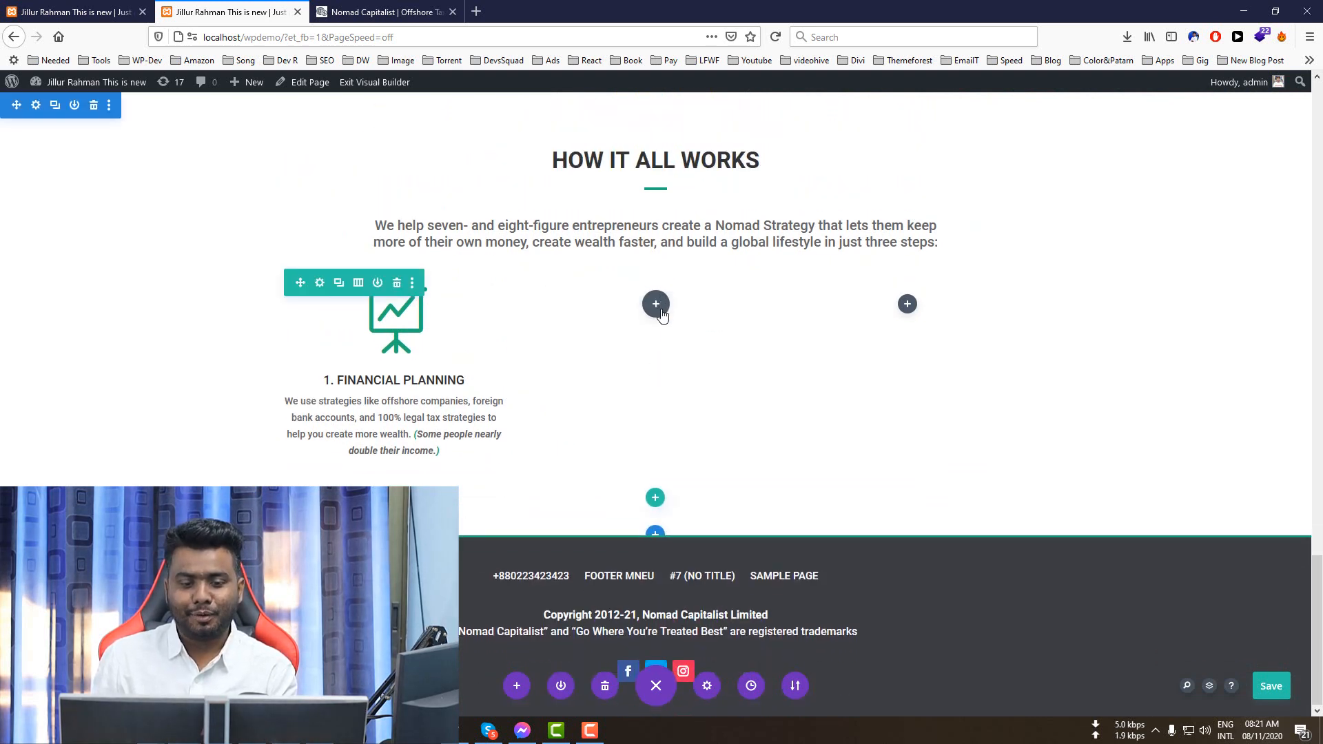
drag(675, 336, 679, 341)
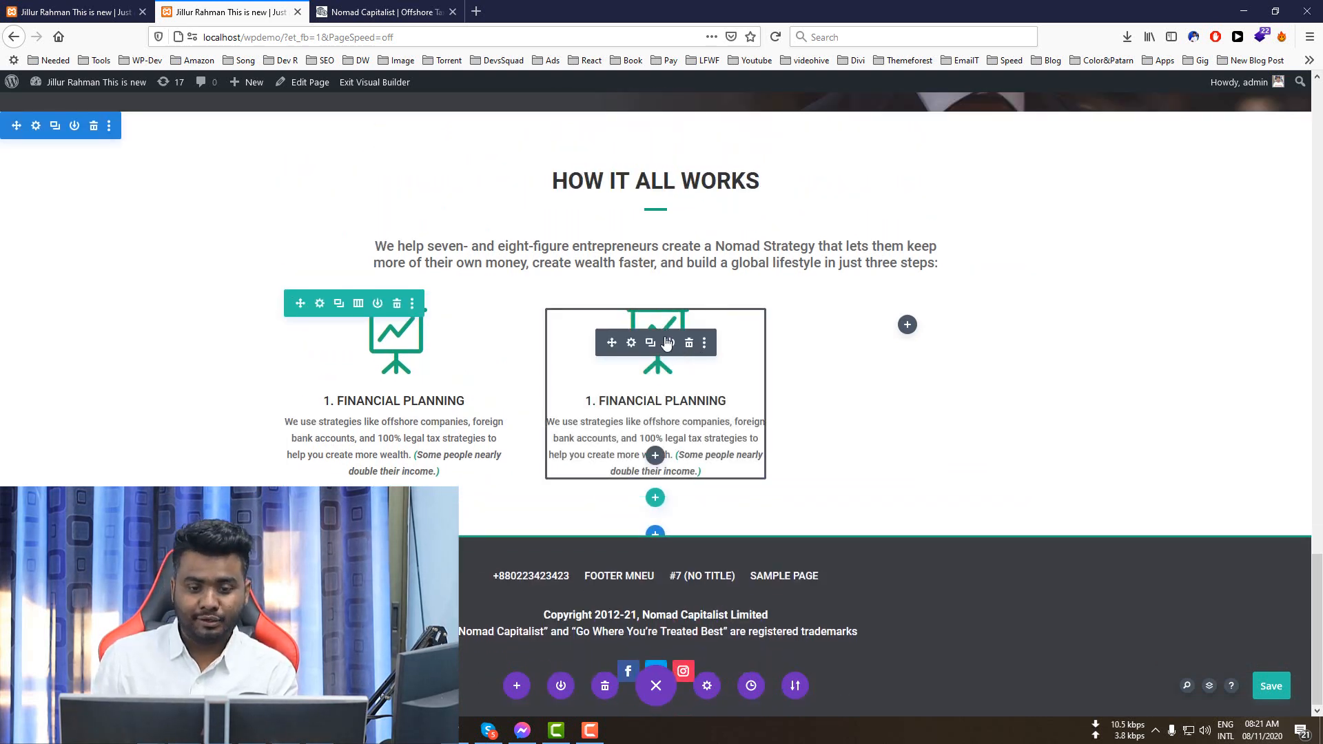
click(650, 343)
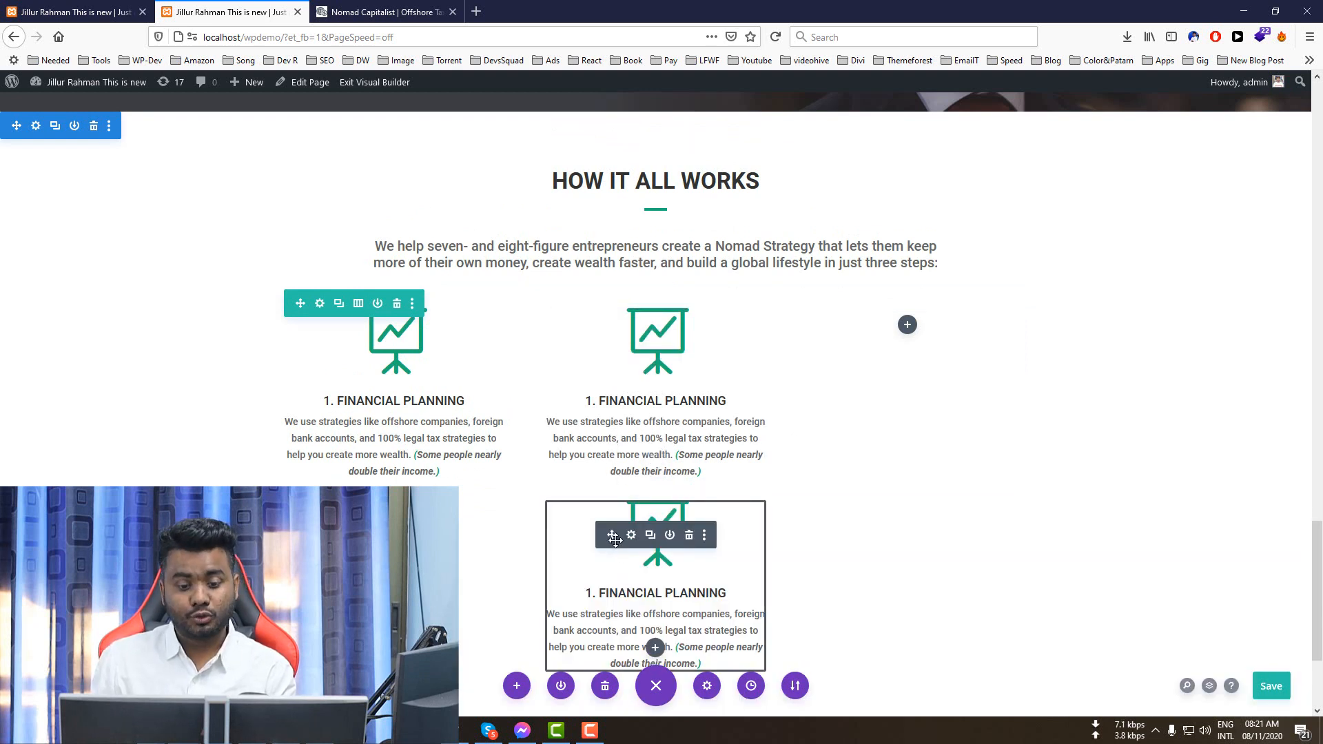
key(ctrl+z)
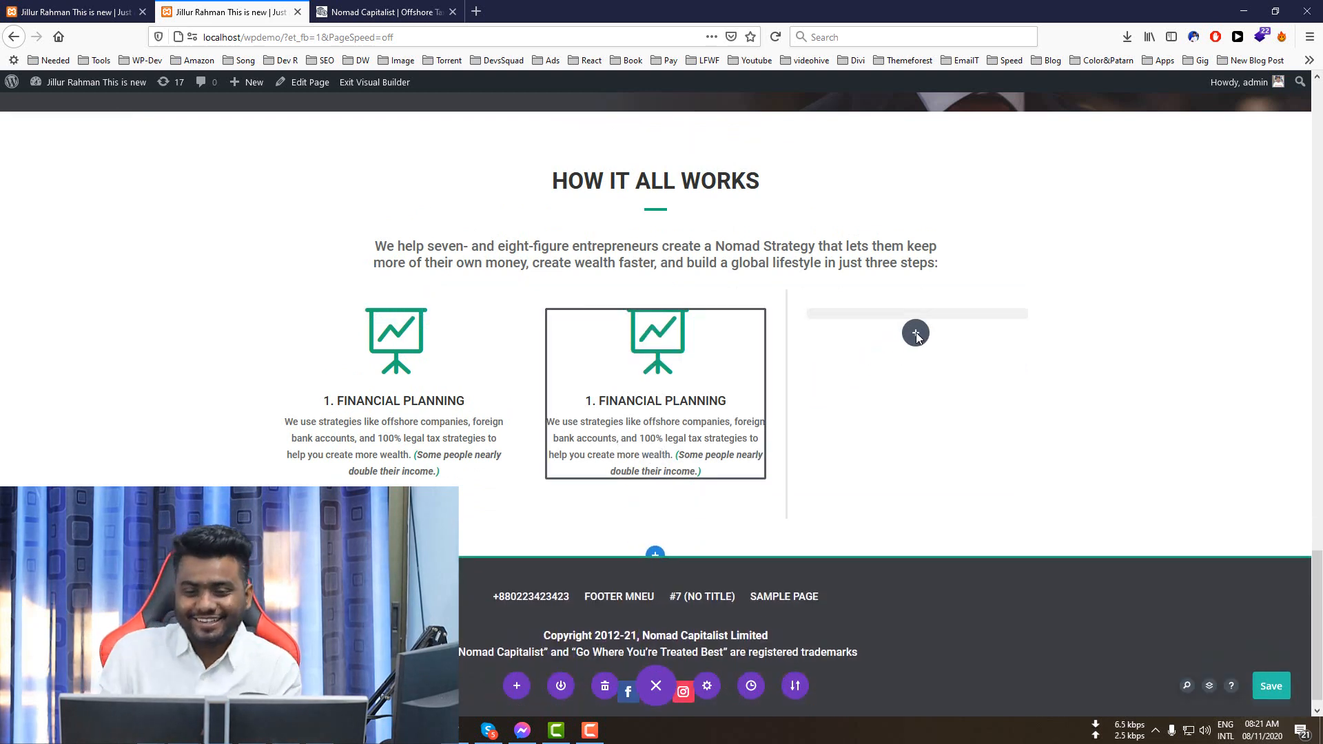
drag(916, 330, 908, 326)
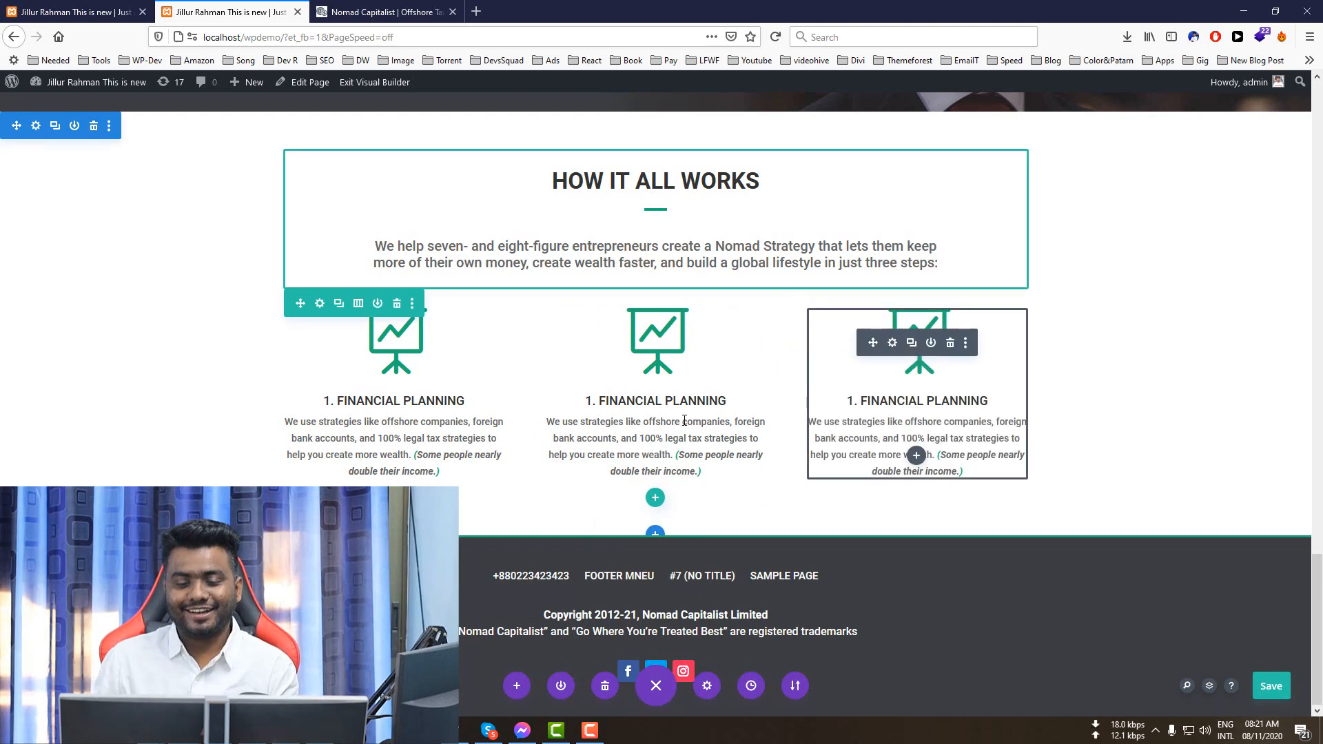
- Add a little space above the row that holds the three blurbs
scroll(720, 367, up, 1)
scroll(720, 366, up, 3)
scroll(623, 296, down, 4)
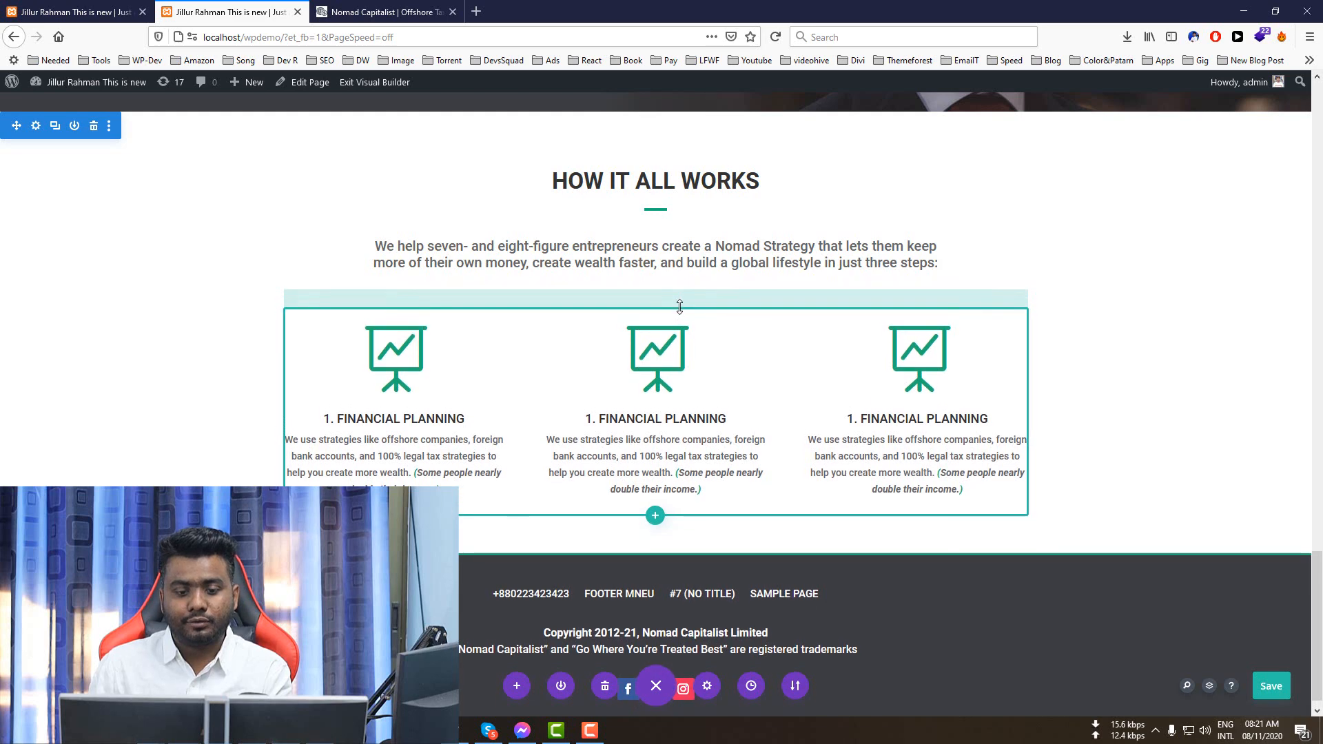
scroll(839, 362, up, 3)
scroll(839, 362, down, 3)
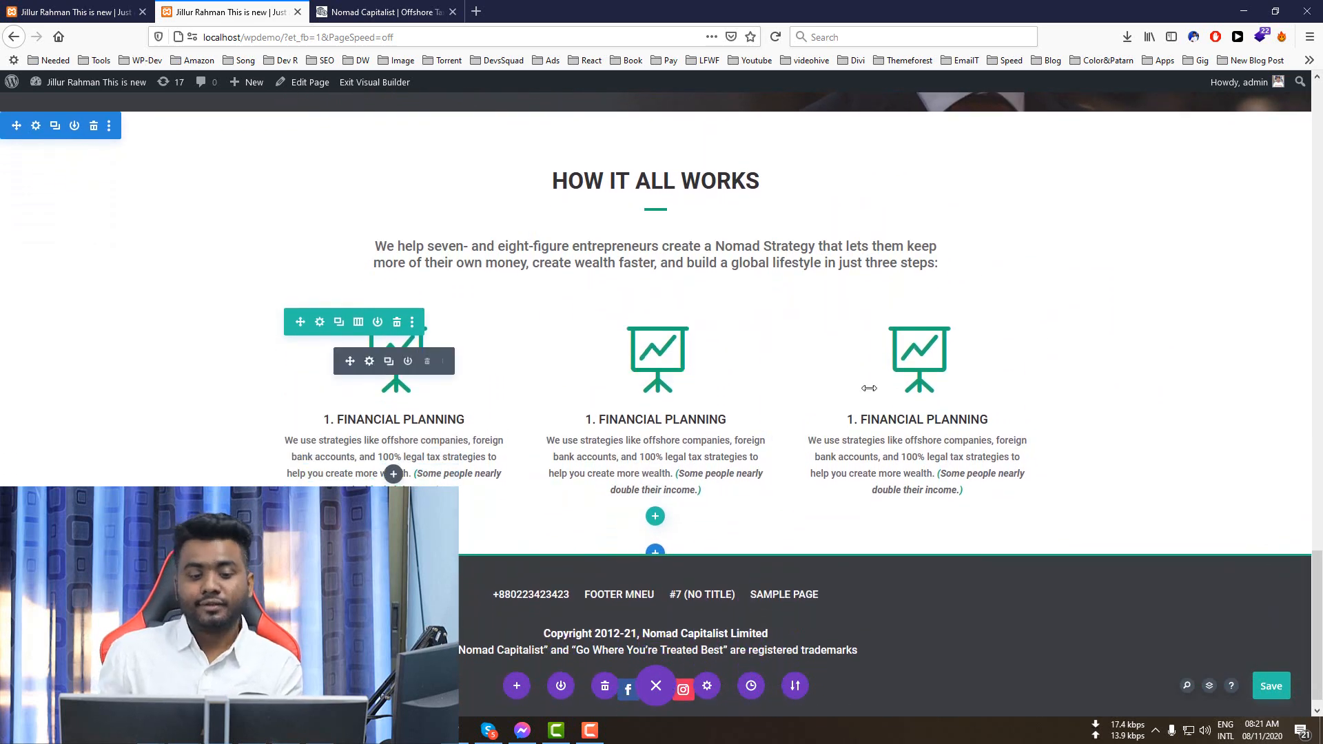
- Check the line between the step icons on the reference site, and enter content: ""; as Before custom CSS for the three-blurb row
click(382, 11)
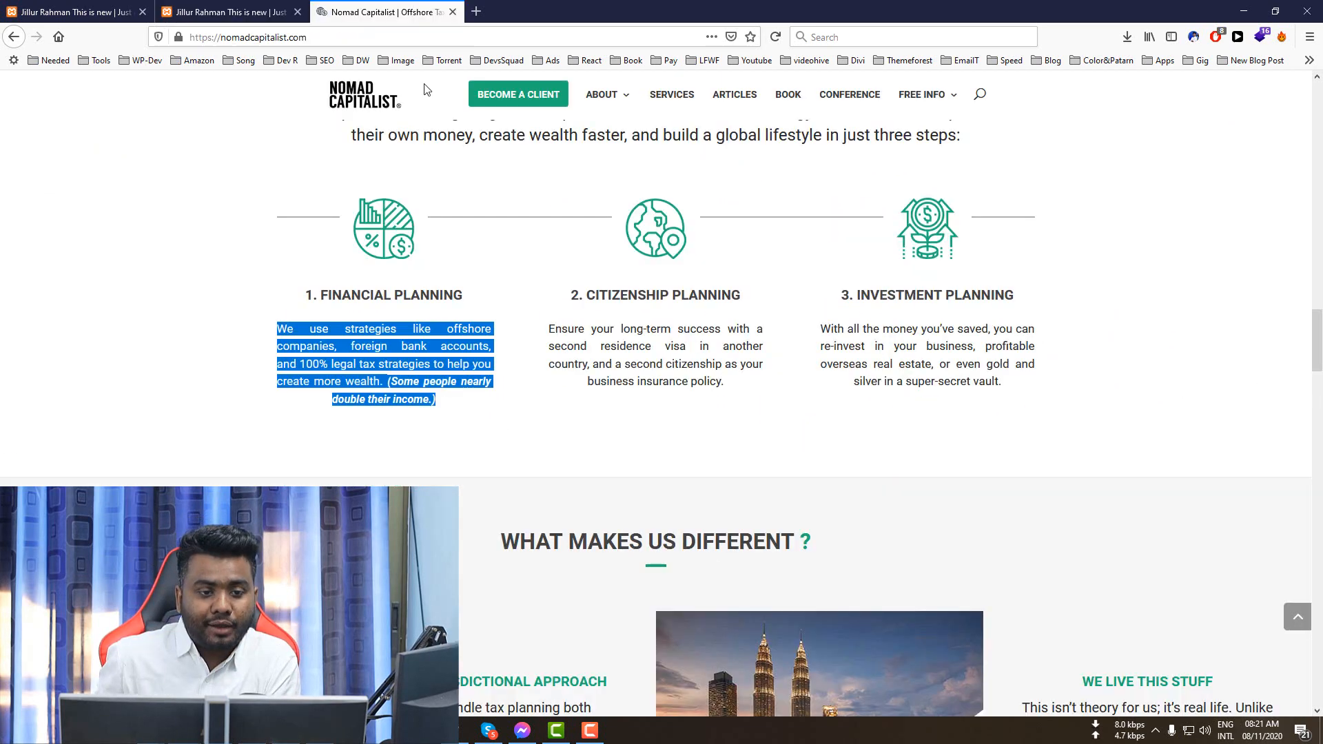
click(241, 4)
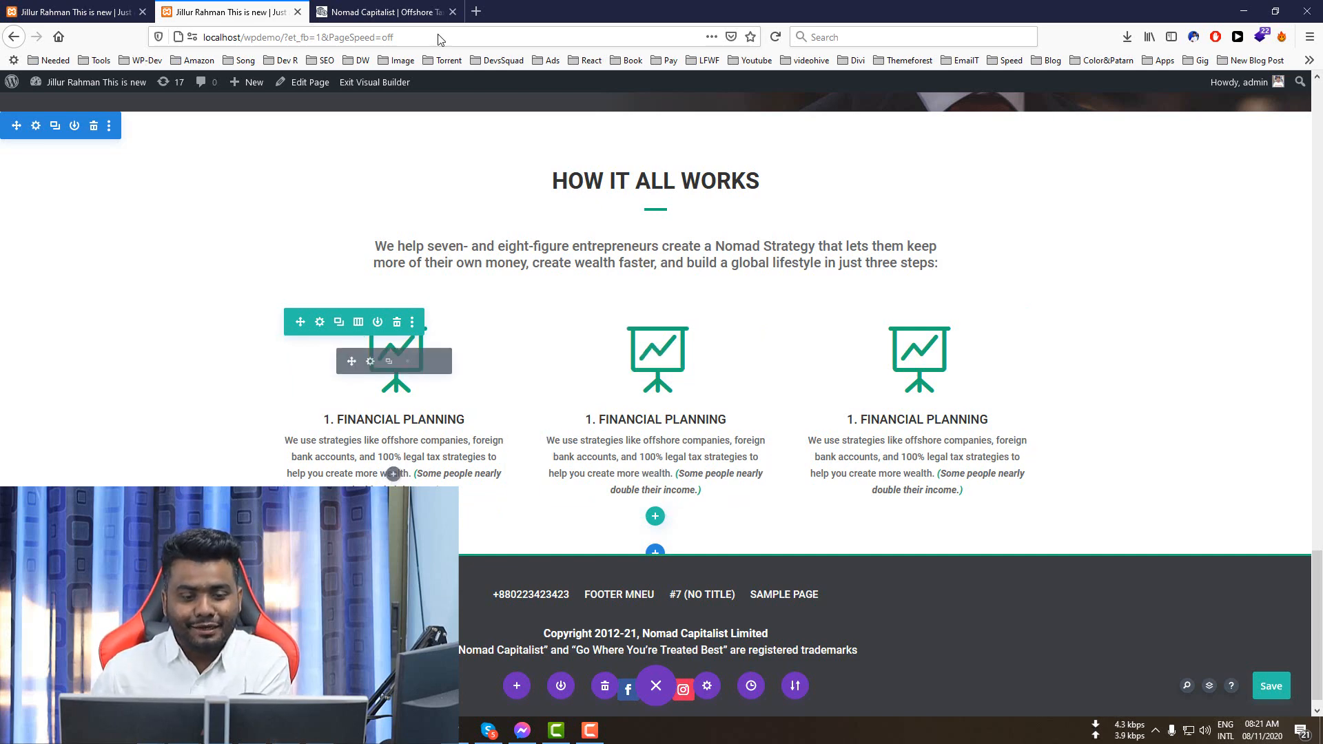
key(ctrl+Tab)
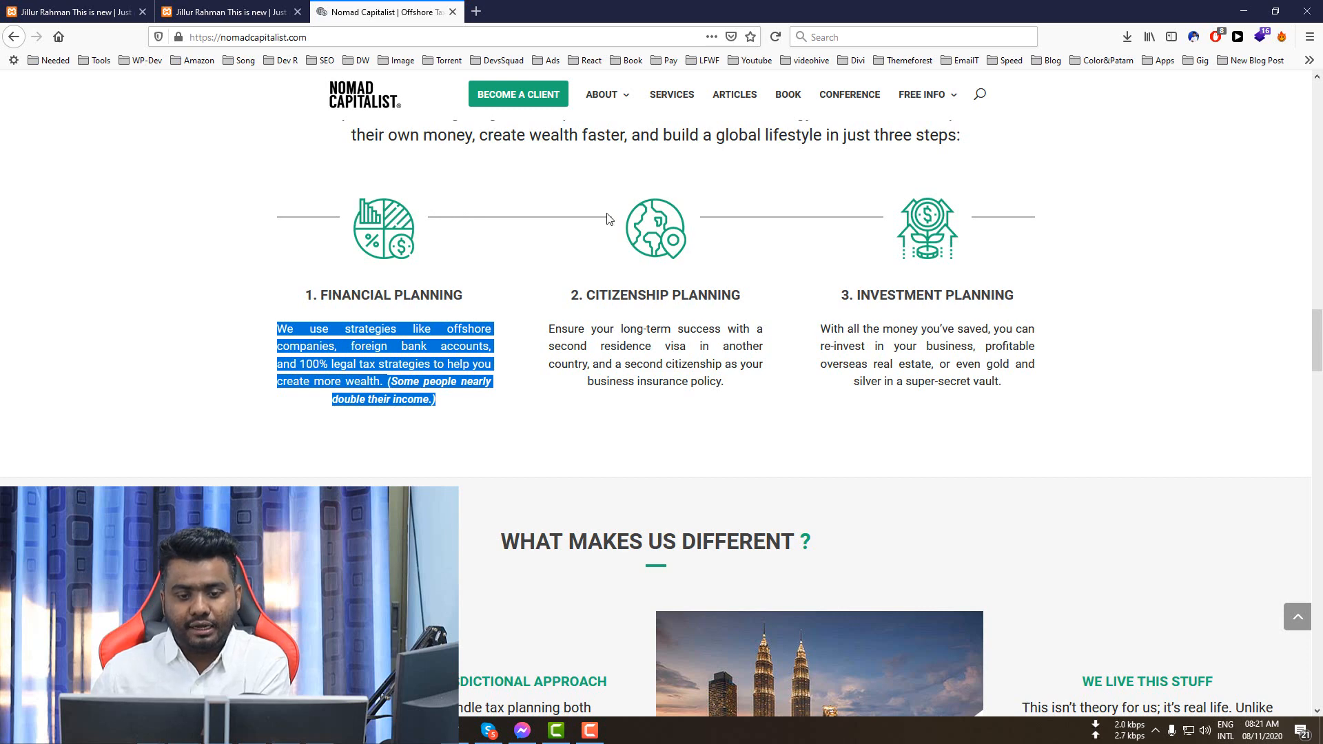
key(ctrl+shift+Tab)
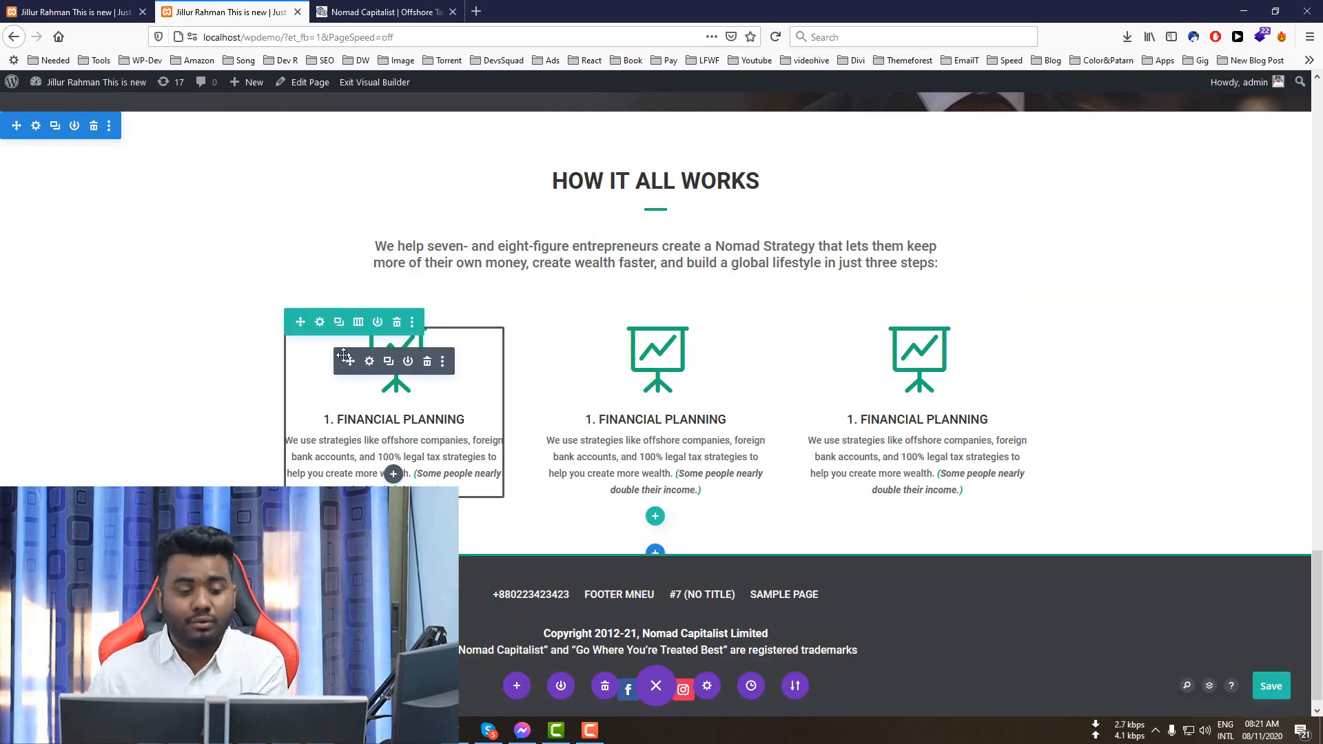
click(320, 322)
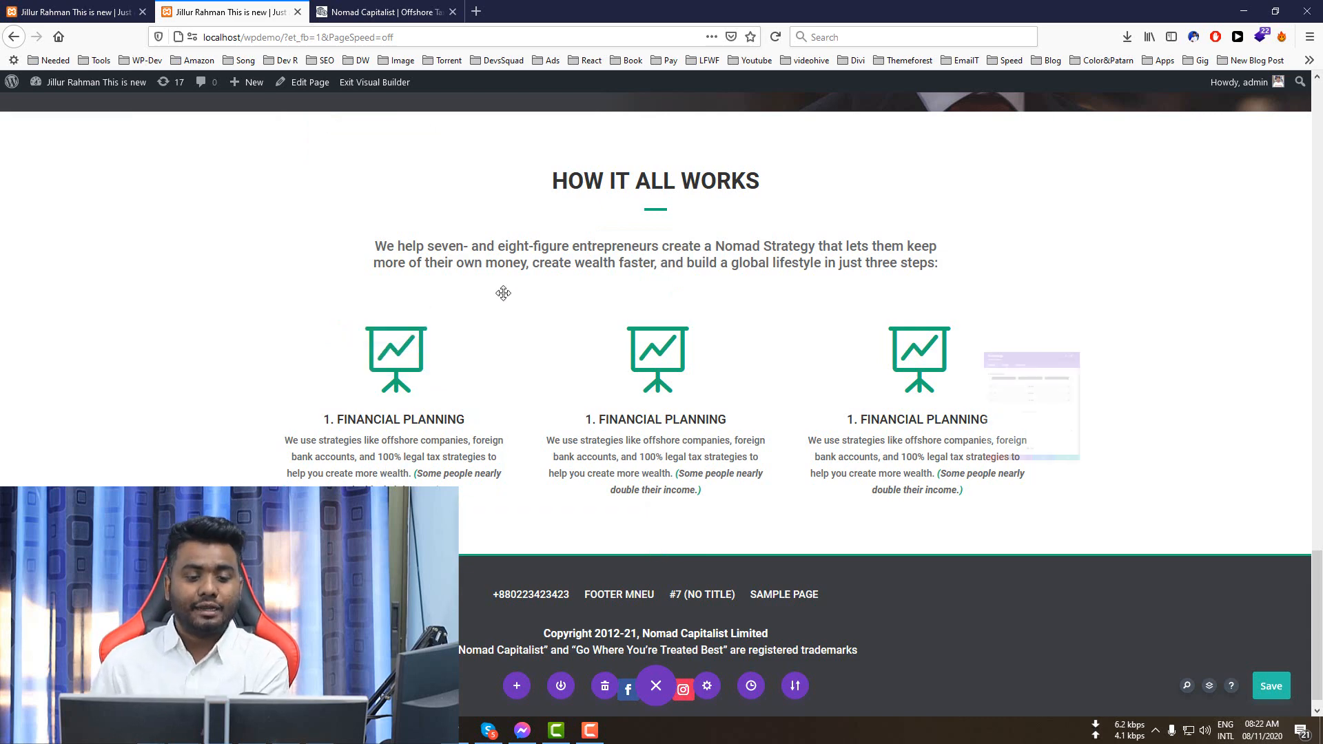
click(962, 212)
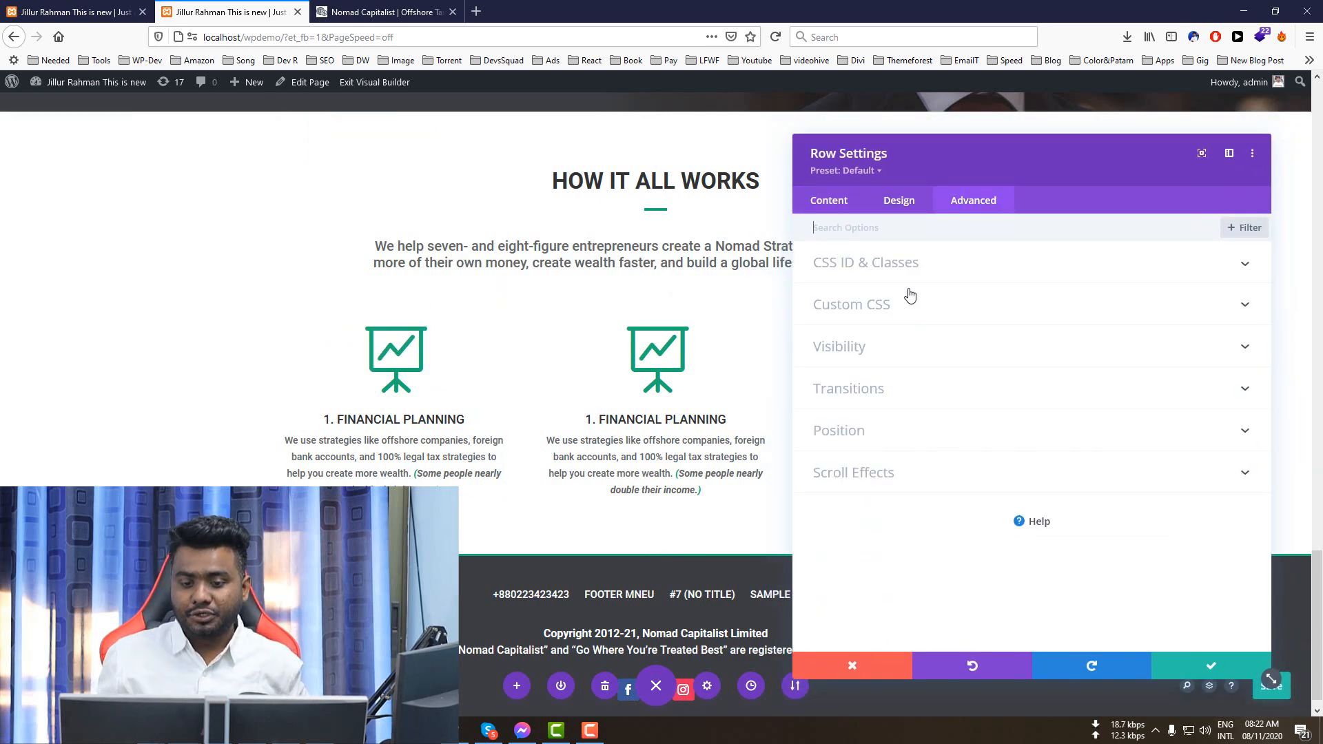
click(873, 307)
click(853, 294)
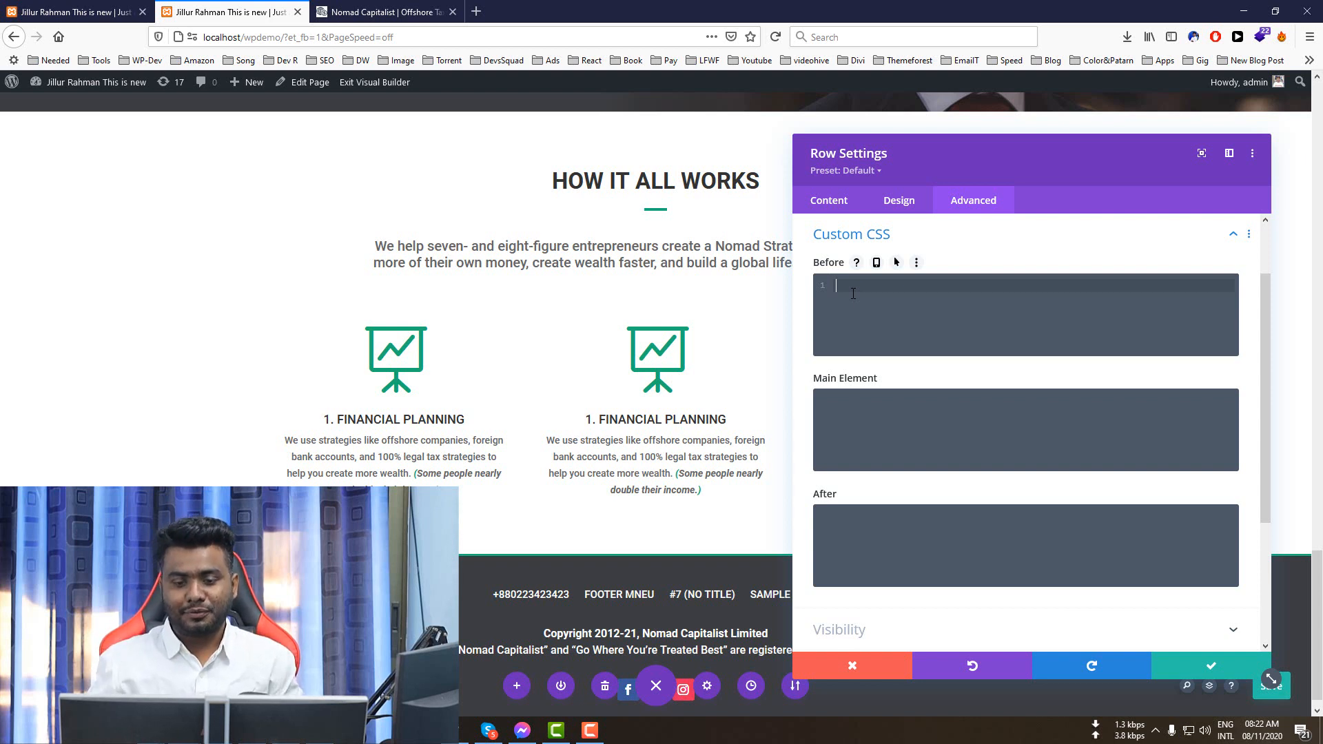
text(content:")
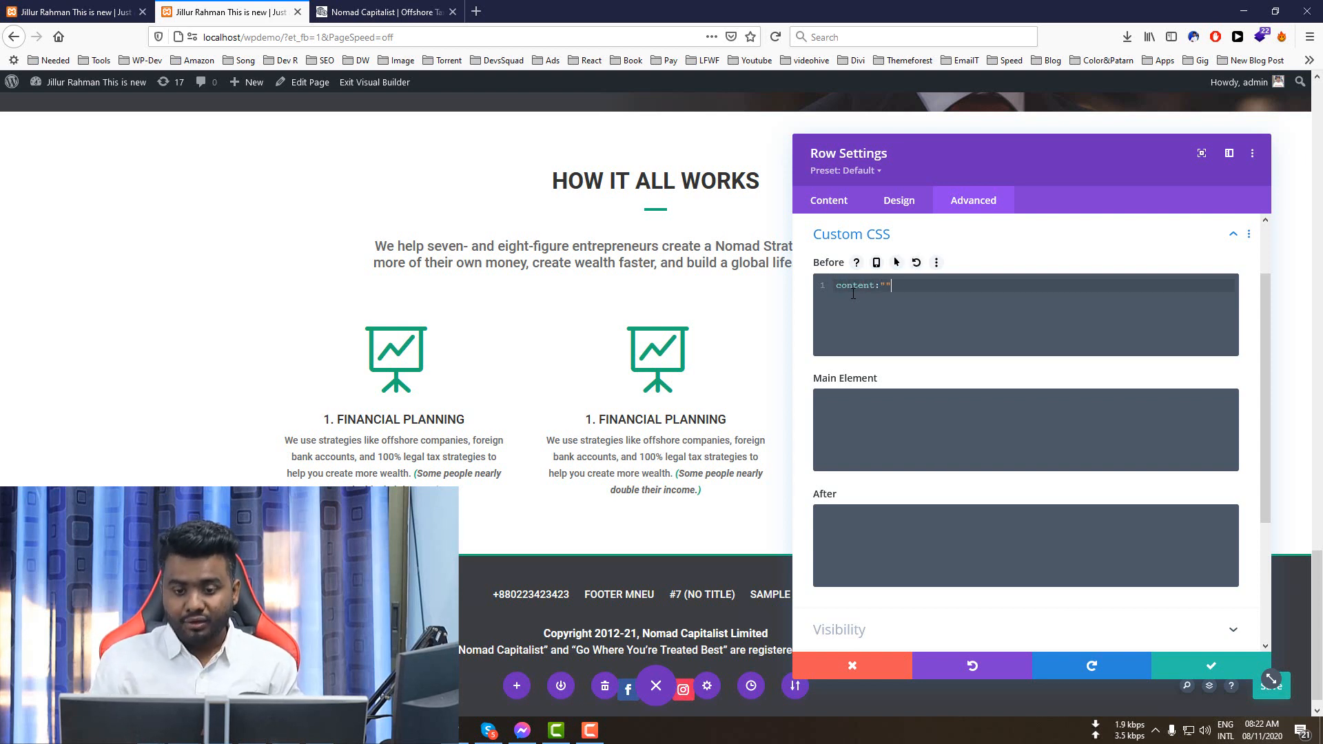
key(Return)
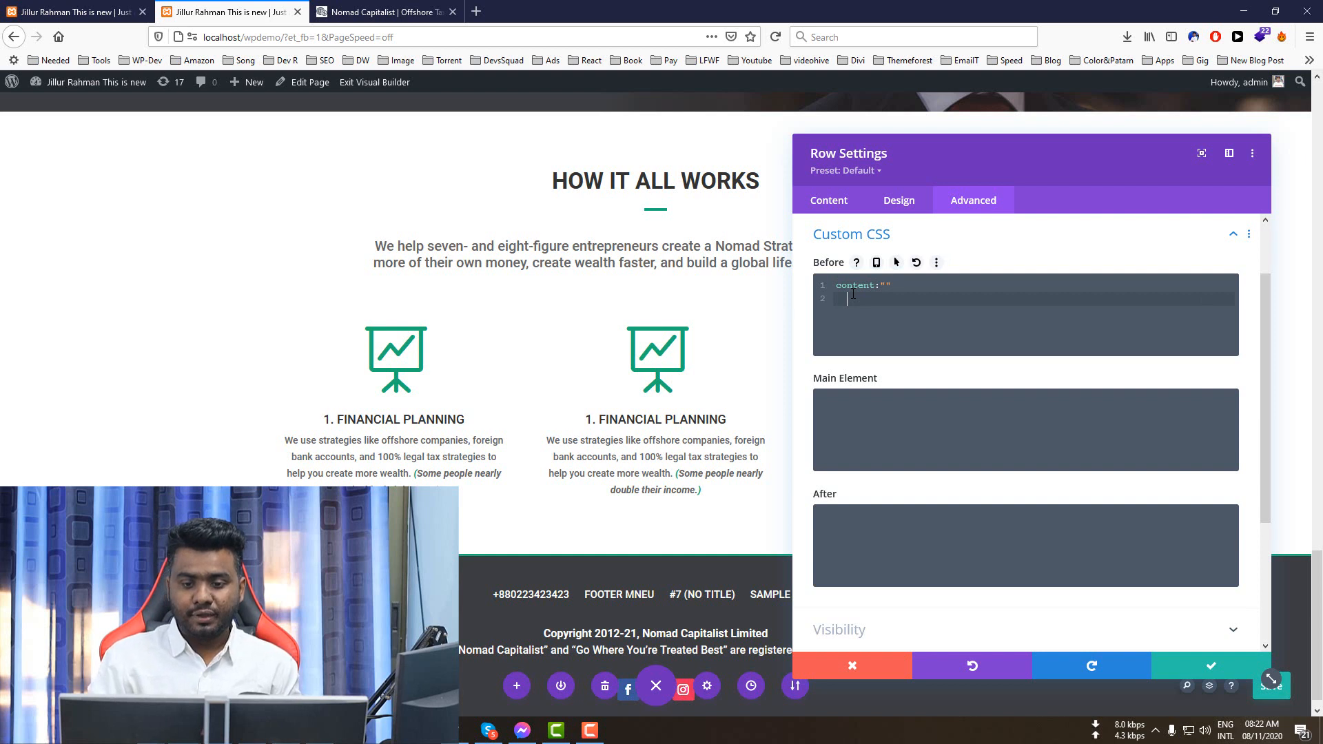
key(BackSpace)
text(;)
key(Return)
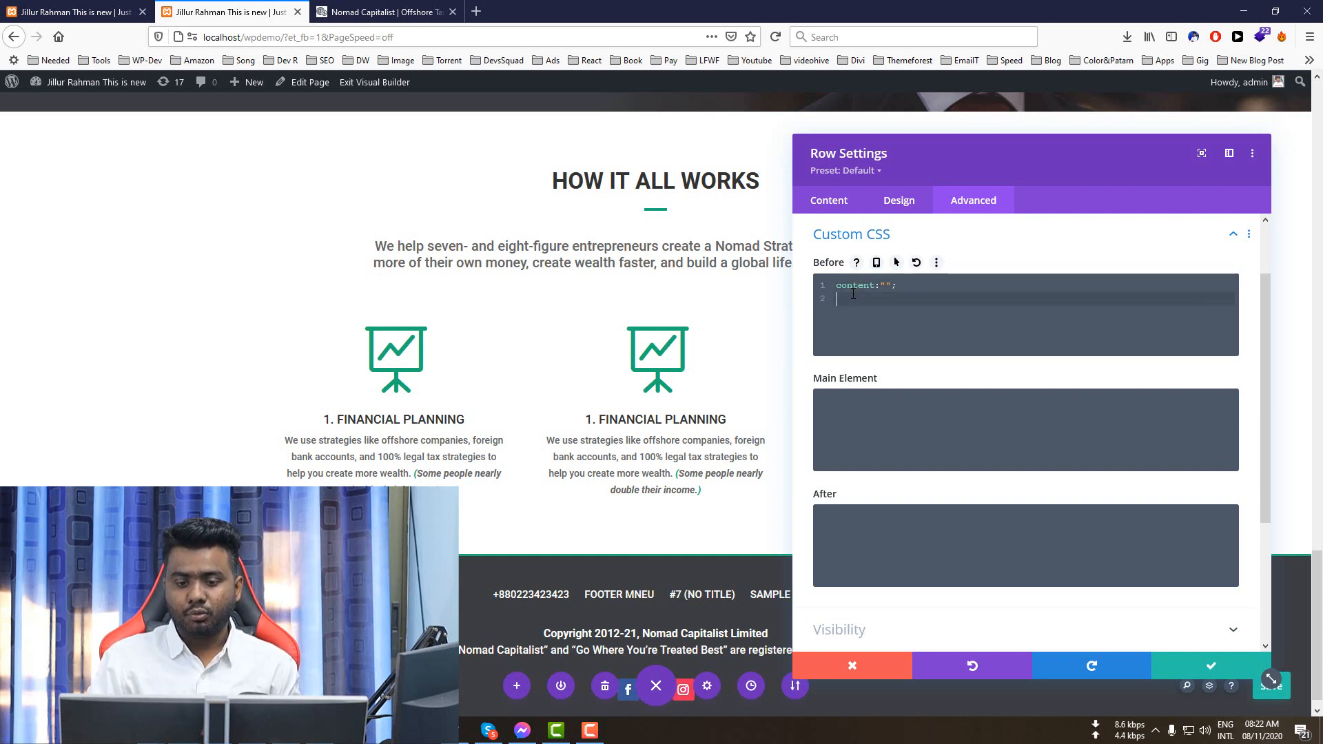
- Add absolute positioning and left: 0; to the row's Before CSS
text(postion: absolute;)
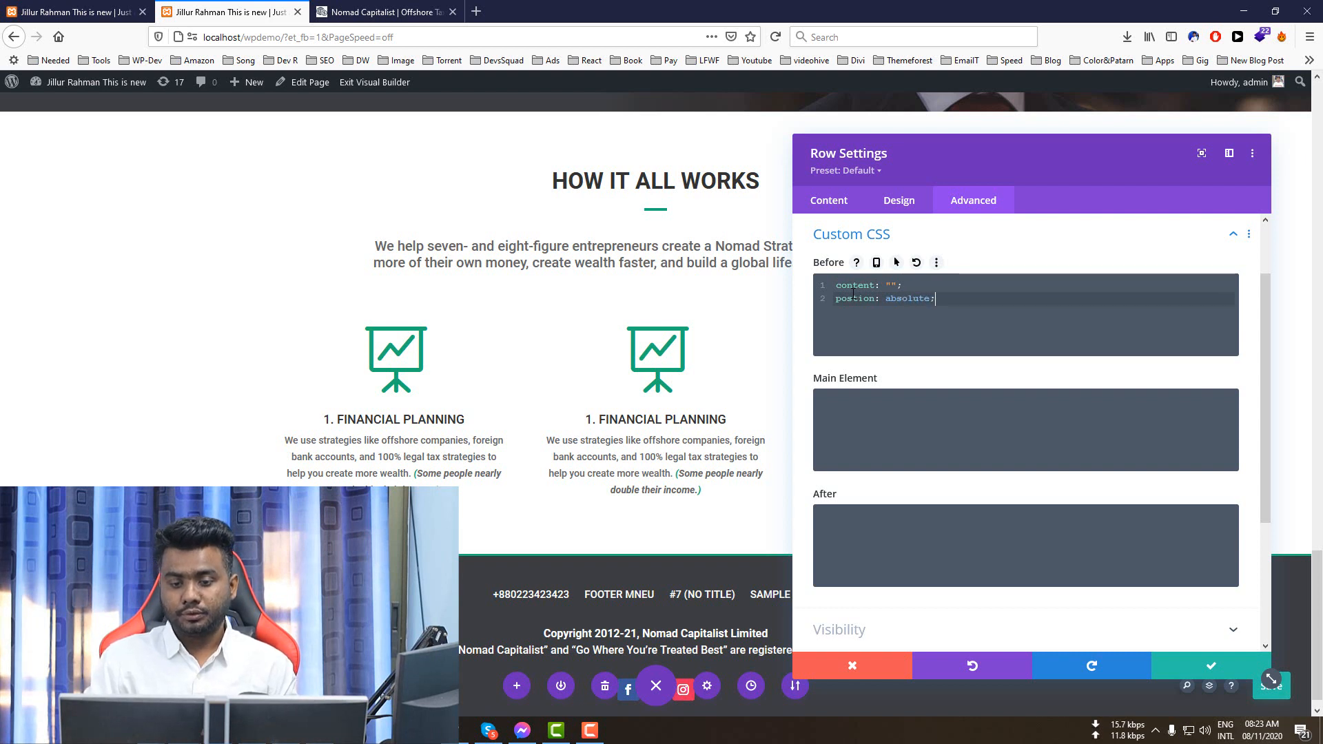
key(Return)
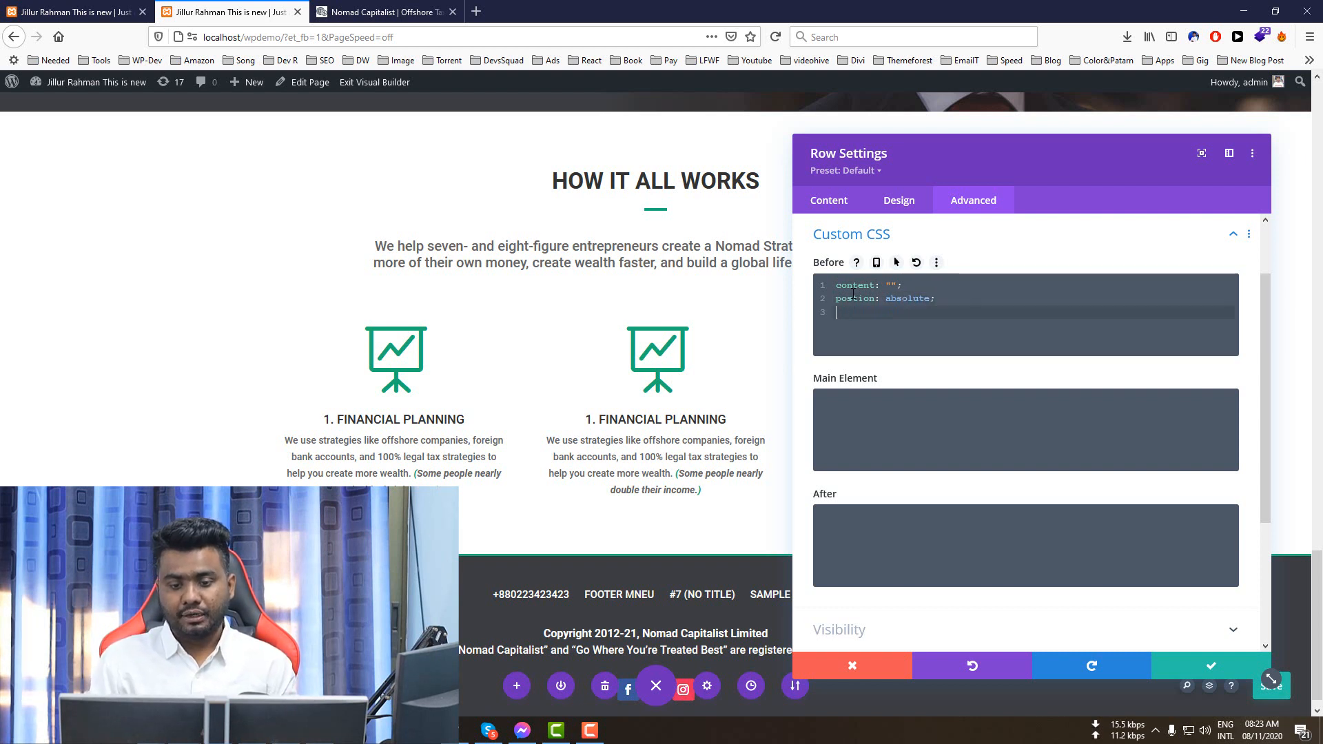
text(left: 0)
key(Return)
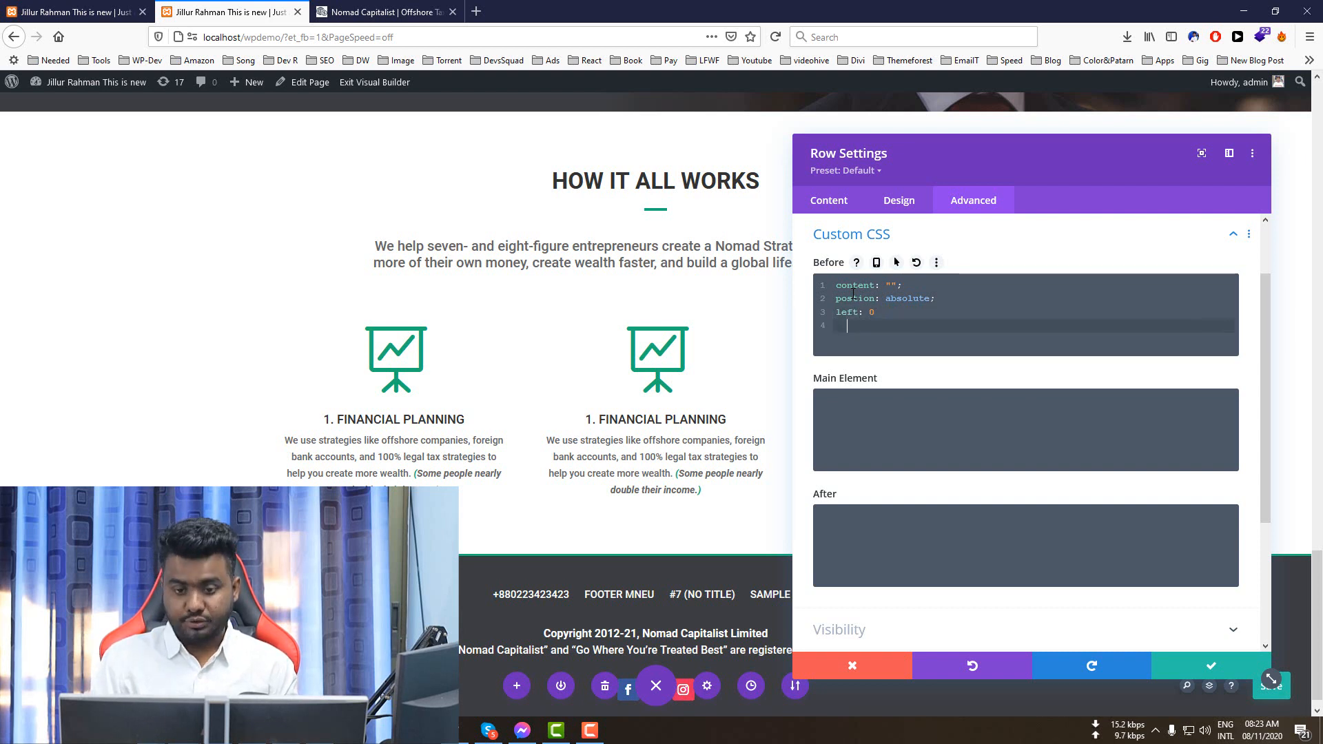
key(BackSpace)
text(;)
key(Return)
- Add top: 60px; and height: 2px; to the row's Before CSS
text(t)
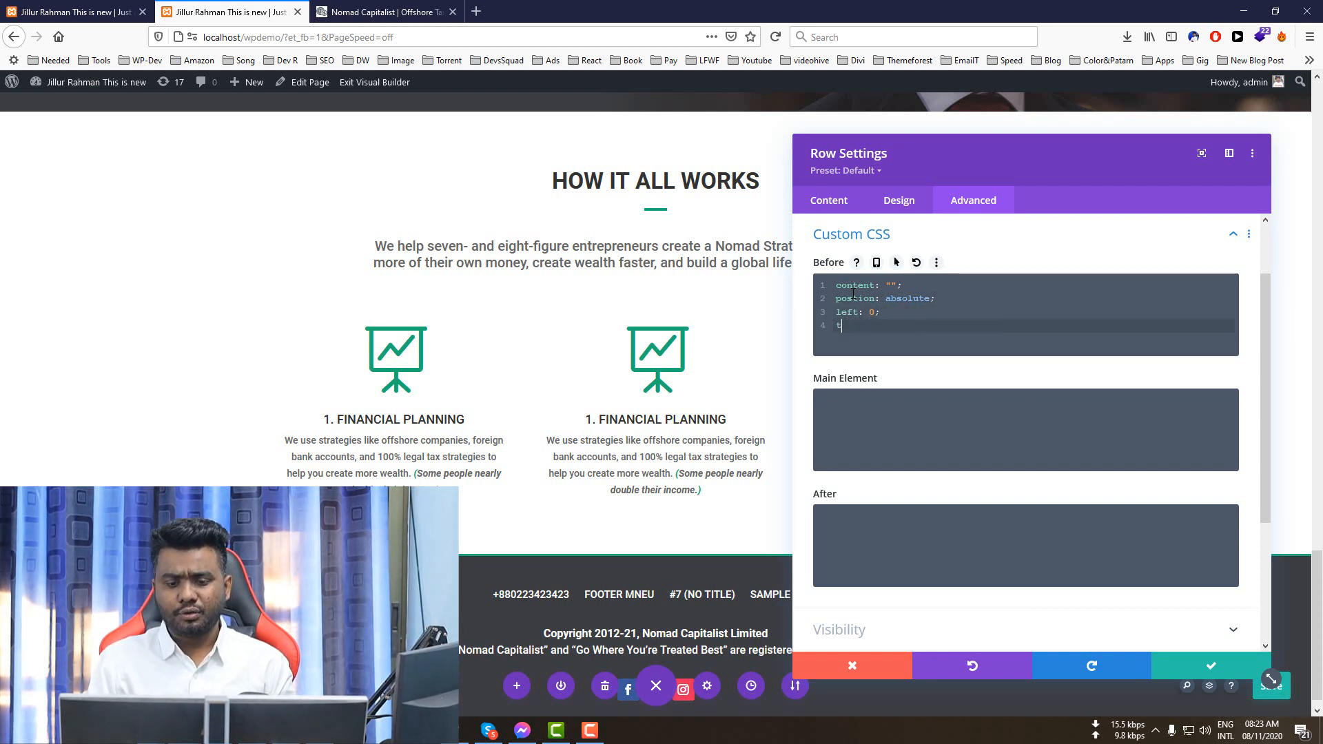
text(op;)
key(BackSpace)
text(:)
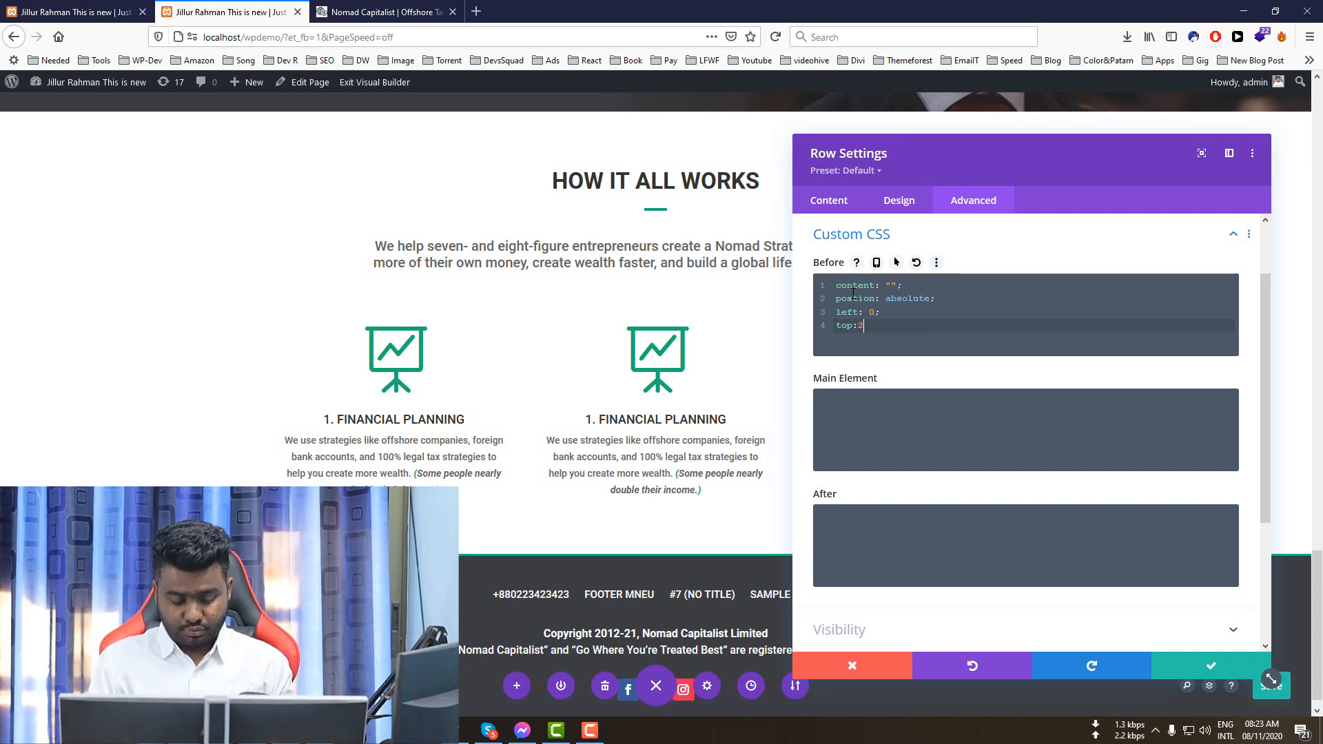
text(60px;)
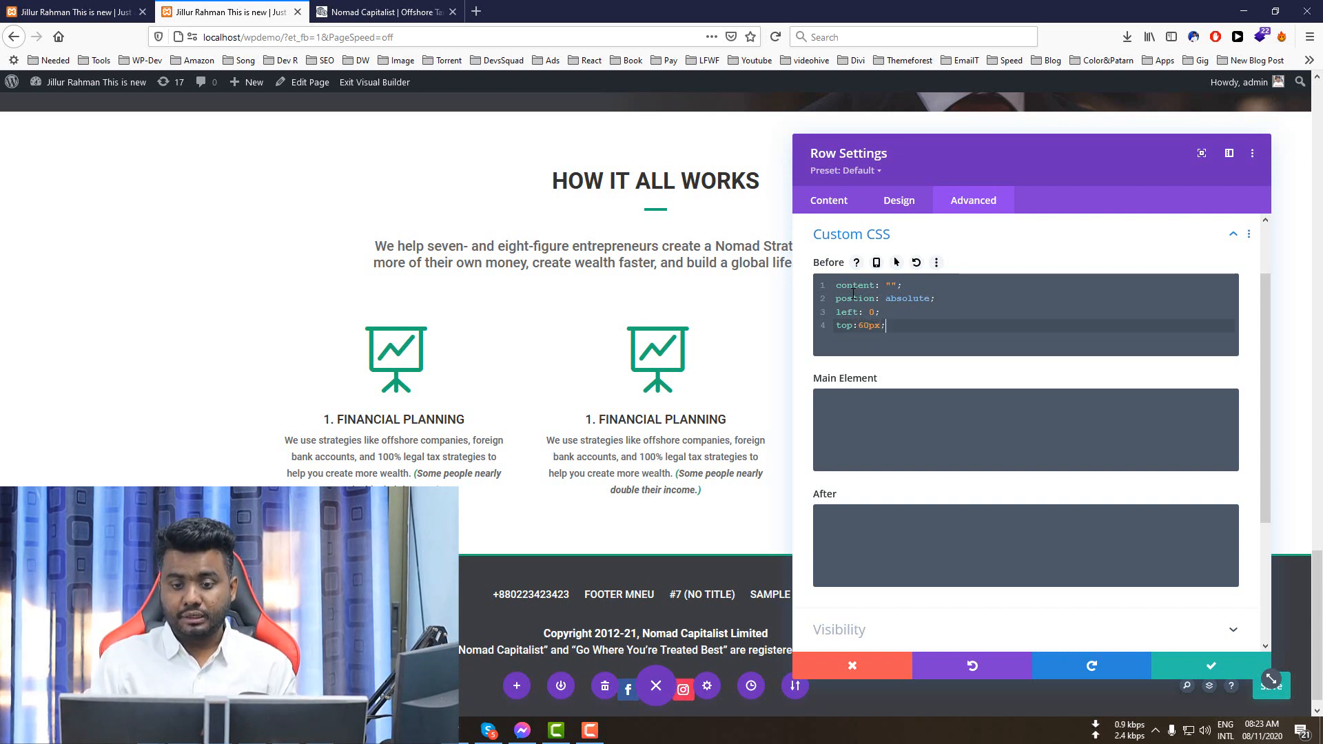
key(Return)
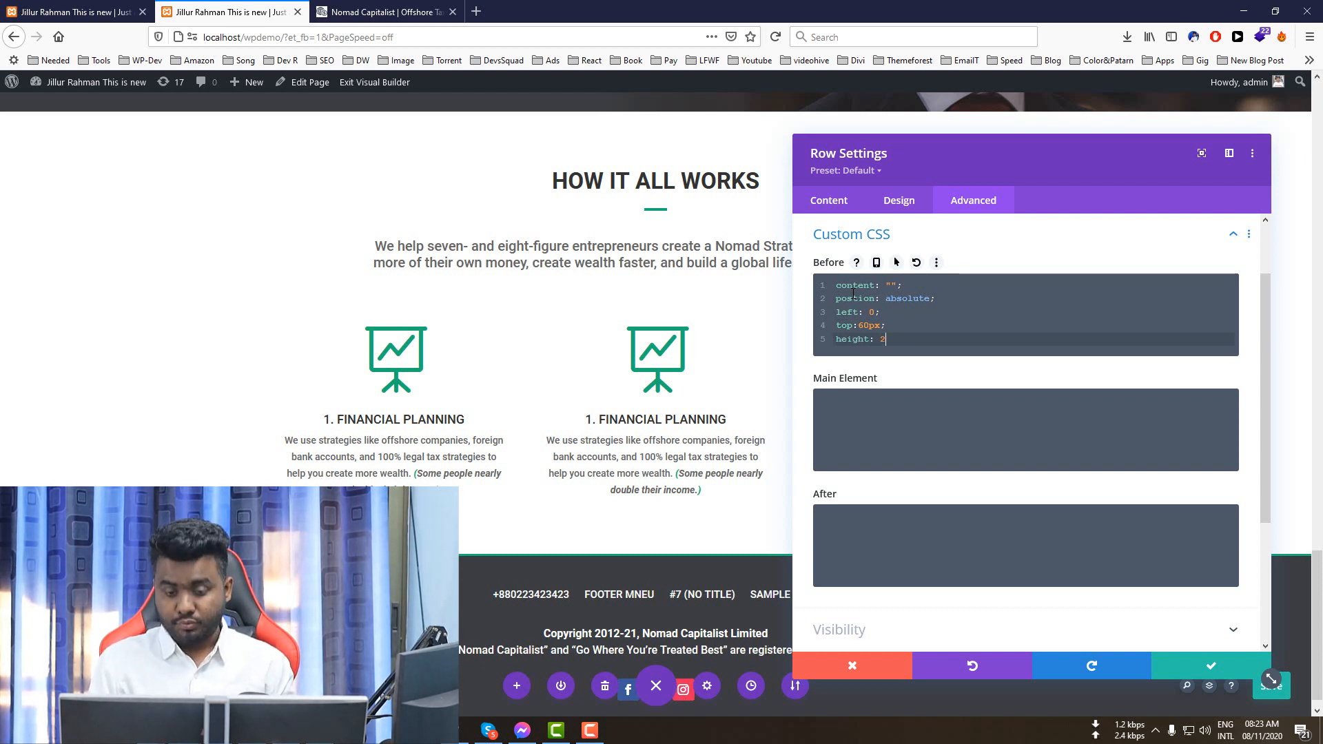
text(;)
key(Return)
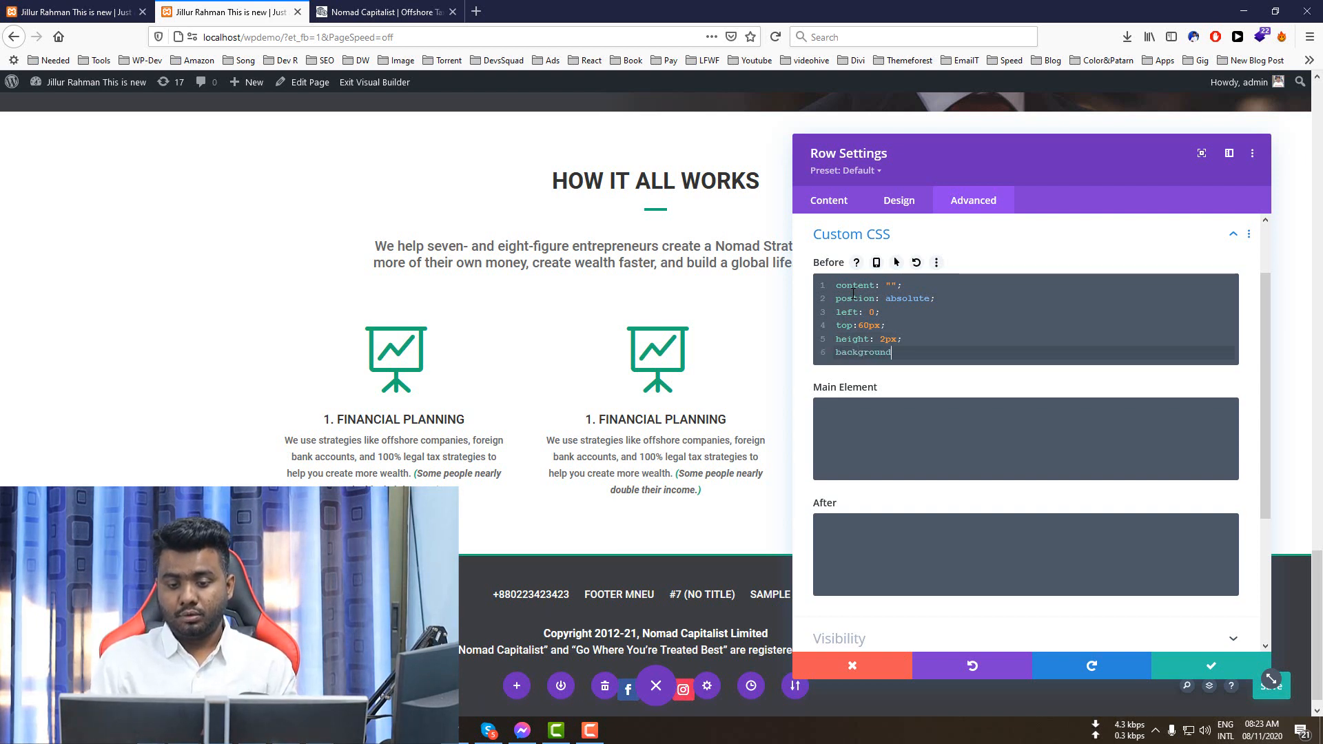
- Give the row's Before element a red background and a width of 100%
text(background: red;)
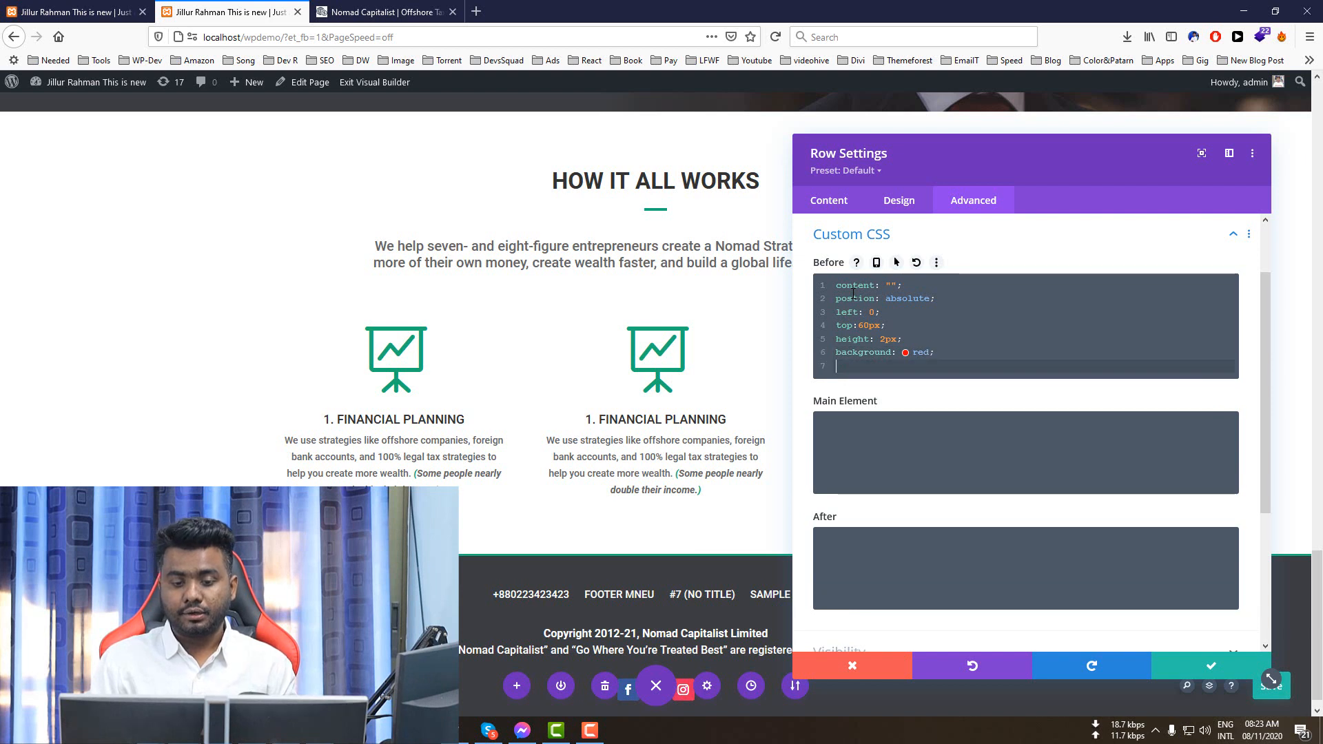
scroll(888, 334, up, 1)
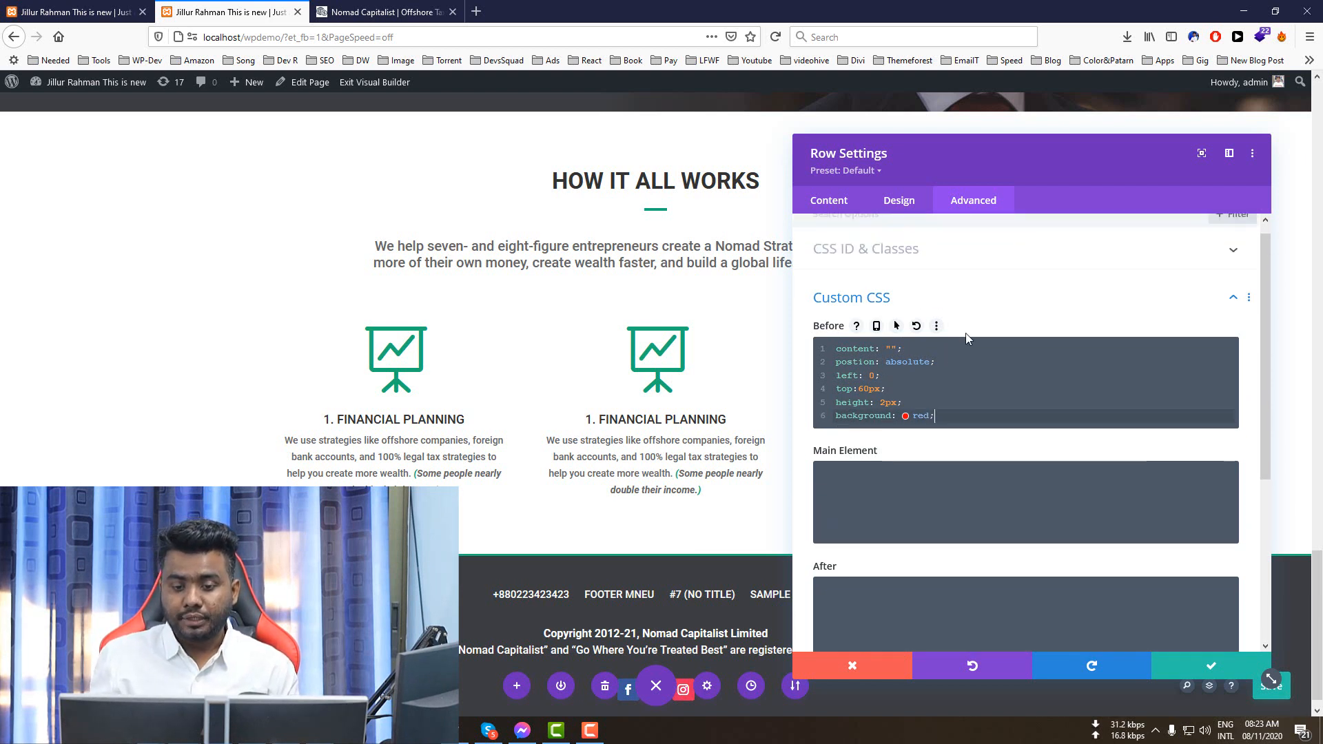
scroll(972, 331, down, 2)
scroll(965, 294, up, 1)
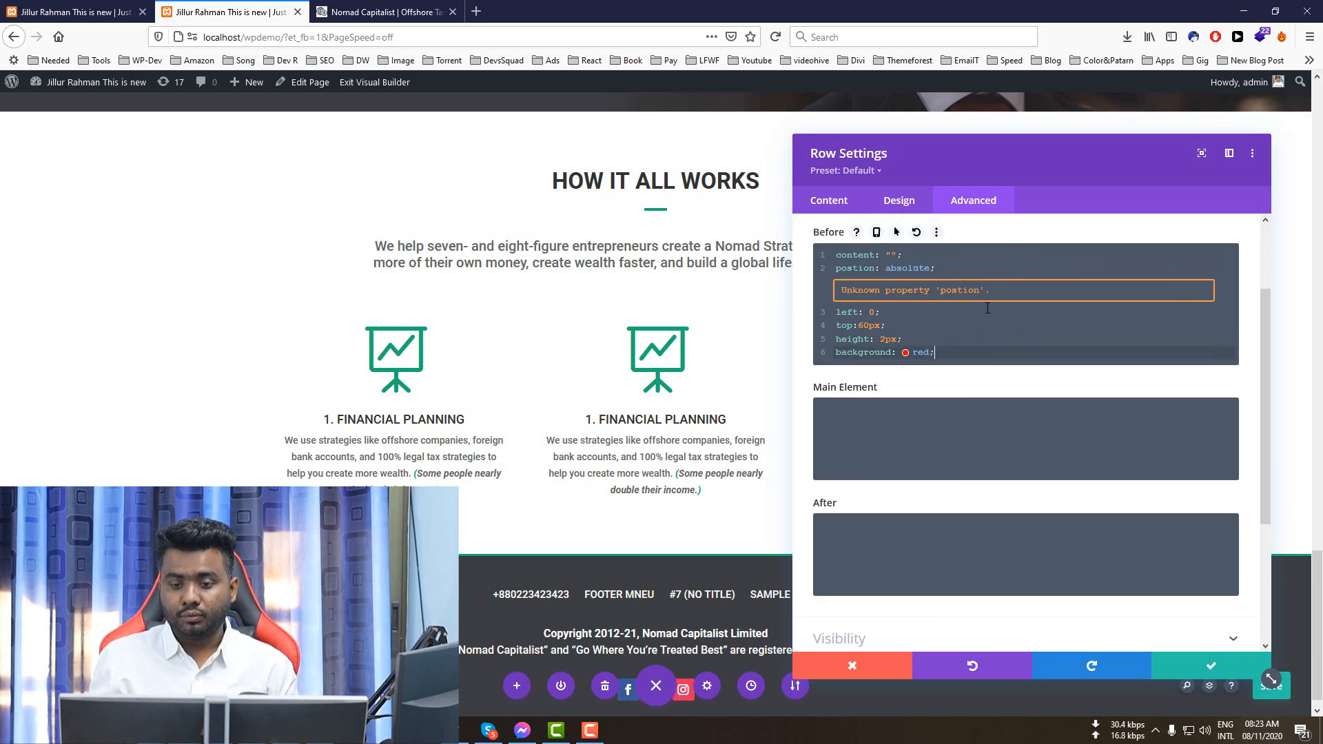
key(Return)
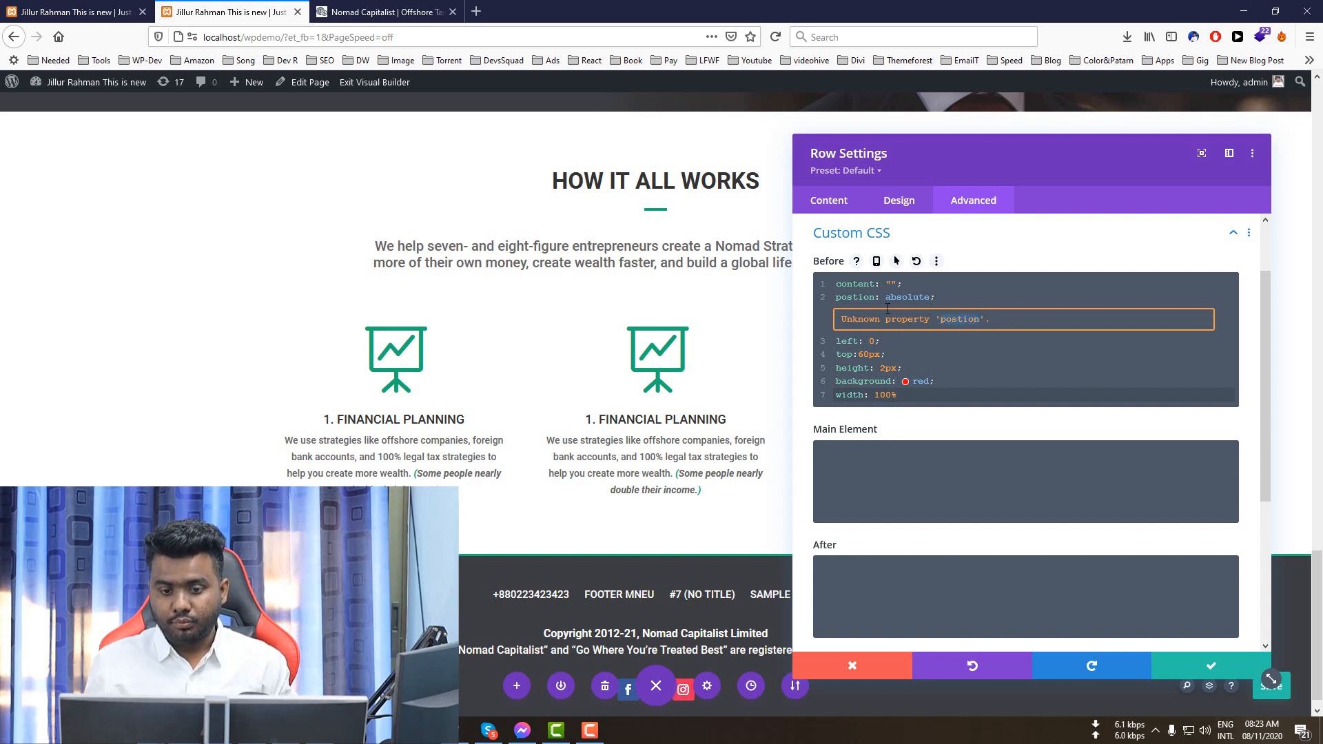
double_click(871, 293)
text(#1cad75)
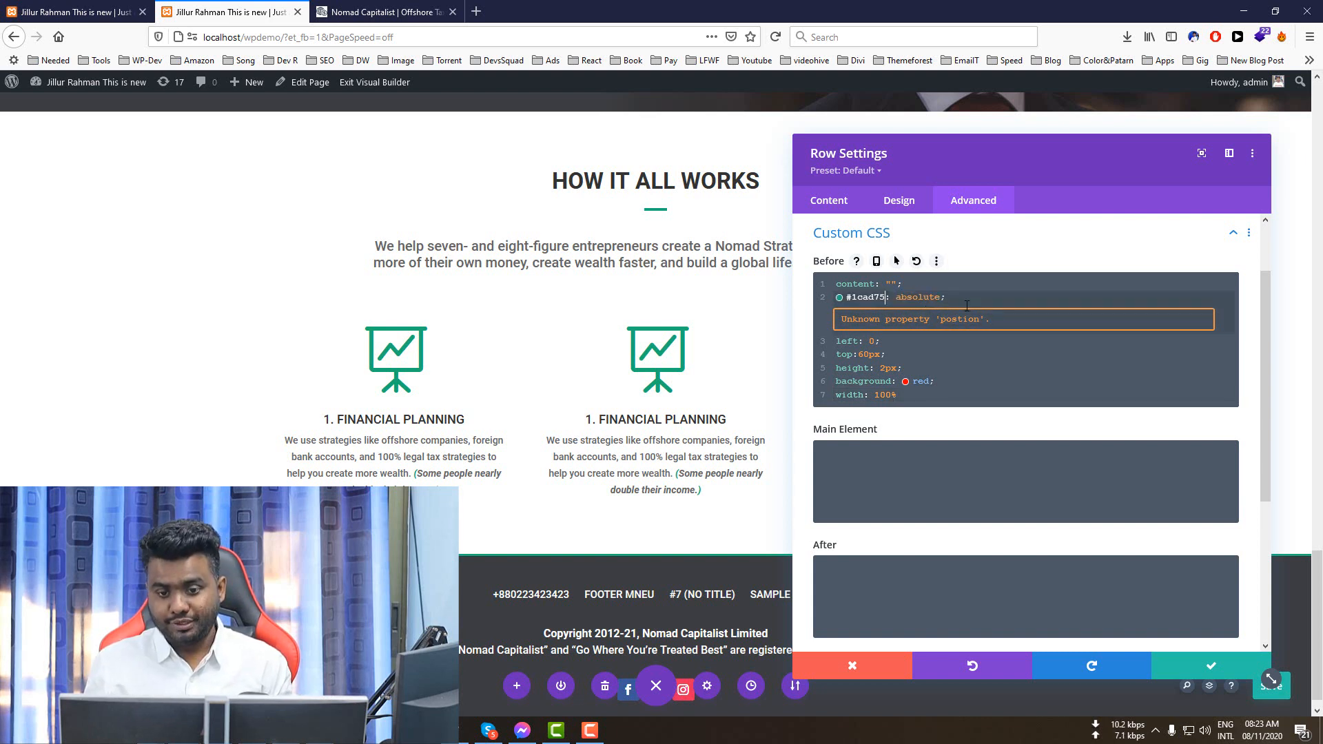
key(ctrl+z)
- Correct the misspelled property in the second line of the Before CSS to position and shift the settings window slightly
double_click(866, 297)
text(p)
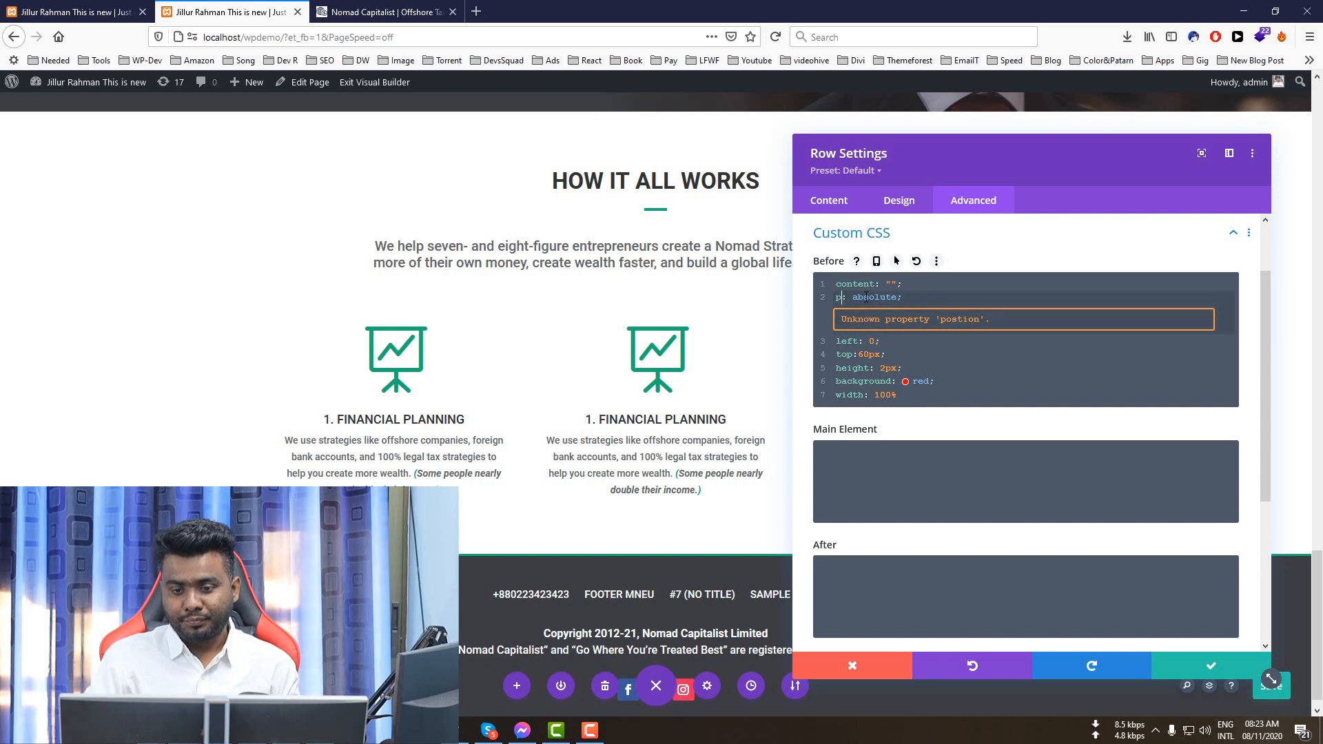
text(osition)
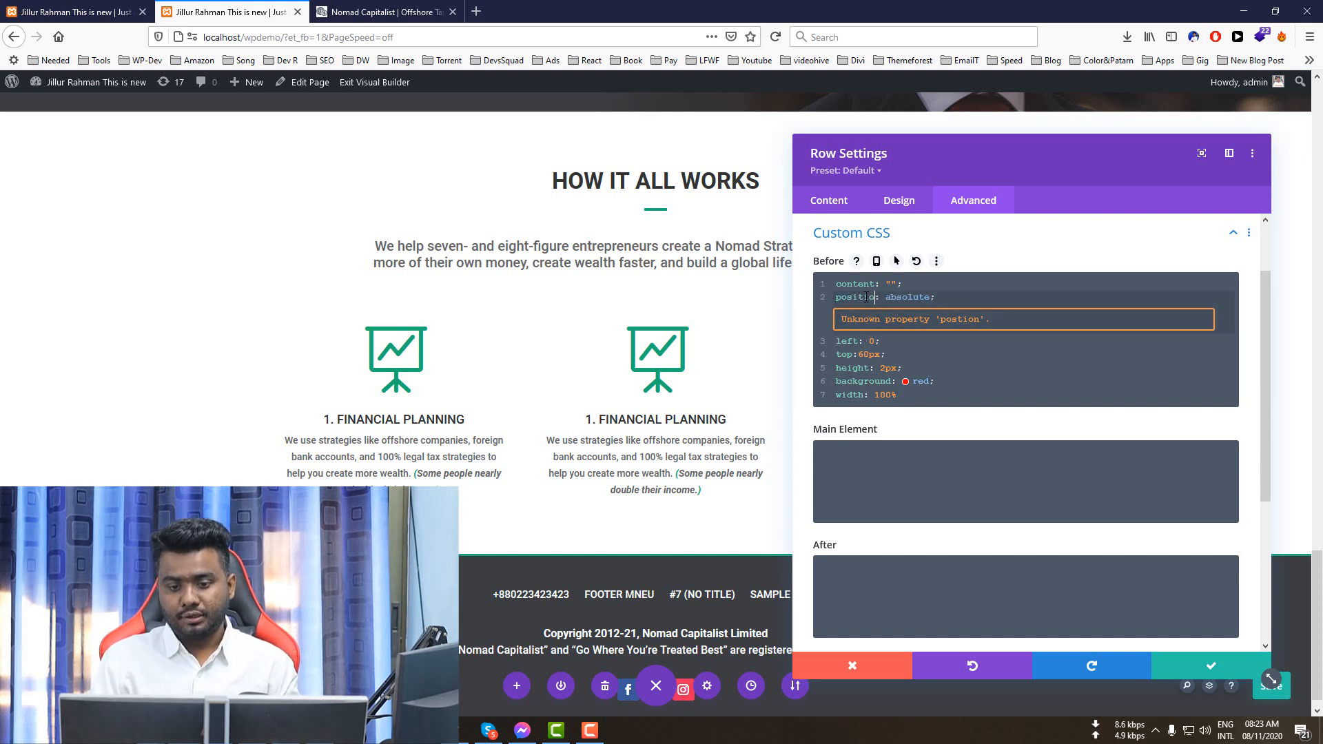
scroll(1038, 455, up, 1)
click(1038, 456)
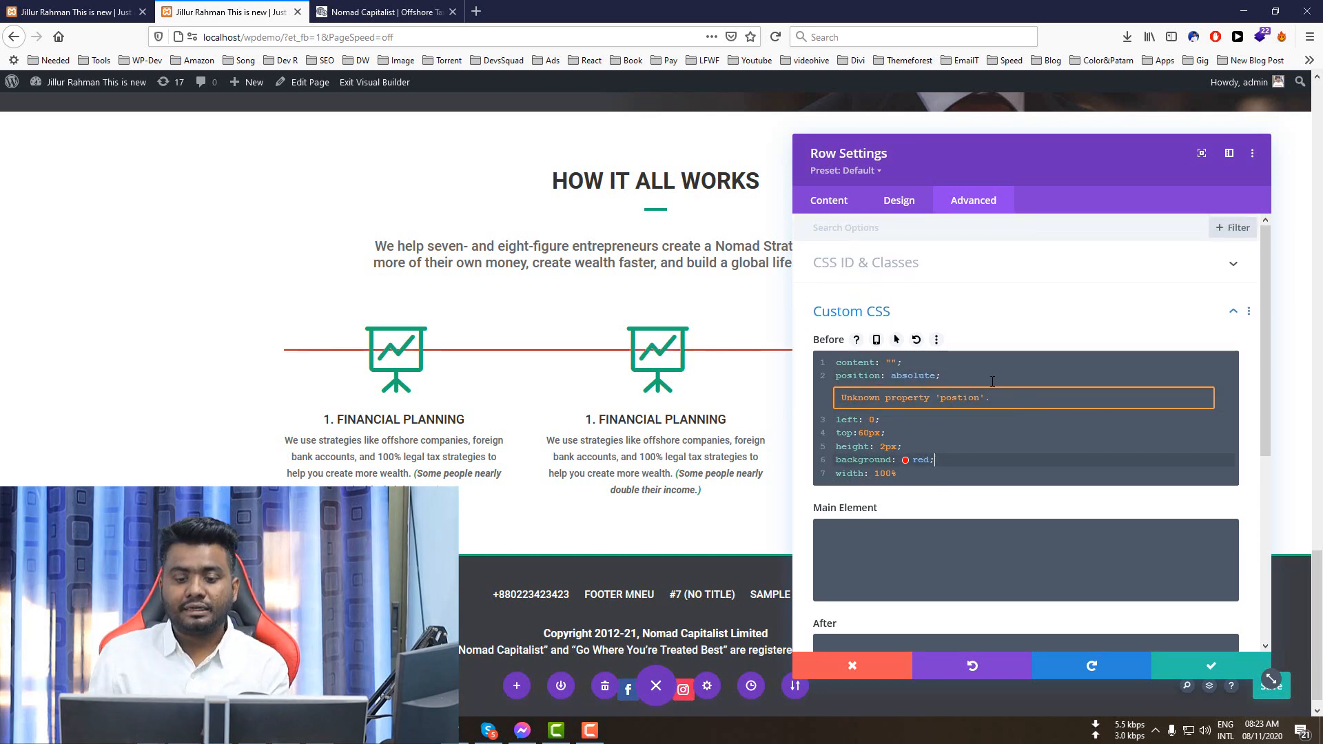
scroll(901, 368, down, 1)
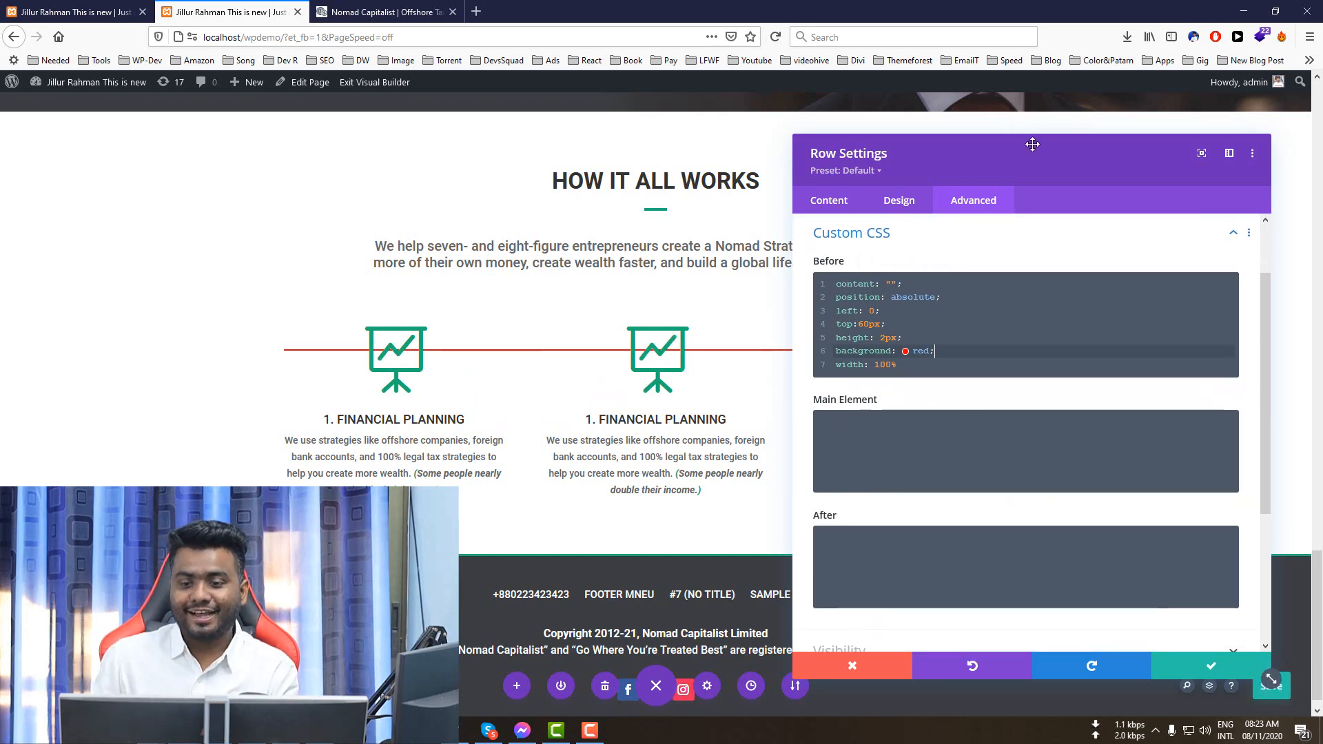
drag(1033, 144, 983, 165)
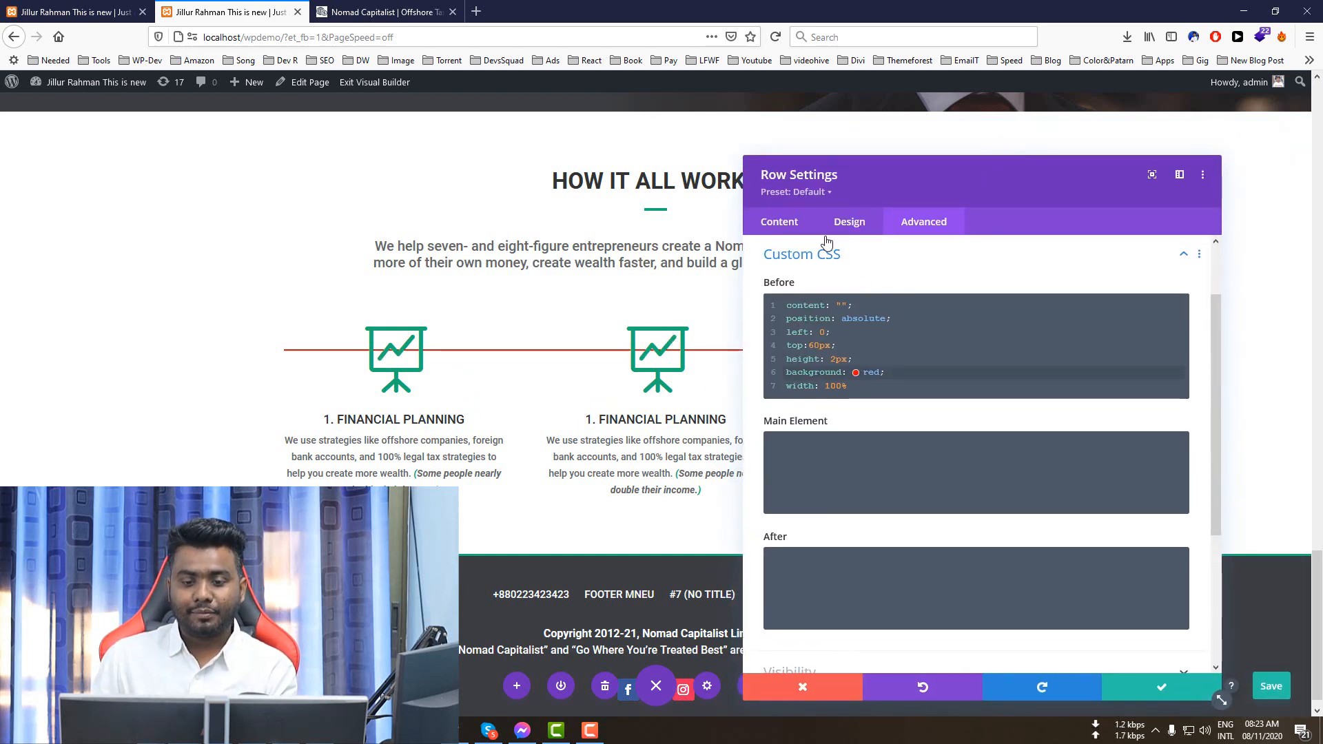
- Save the row settings, reopen the row's custom CSS to review the Before code, and save it again
click(785, 227)
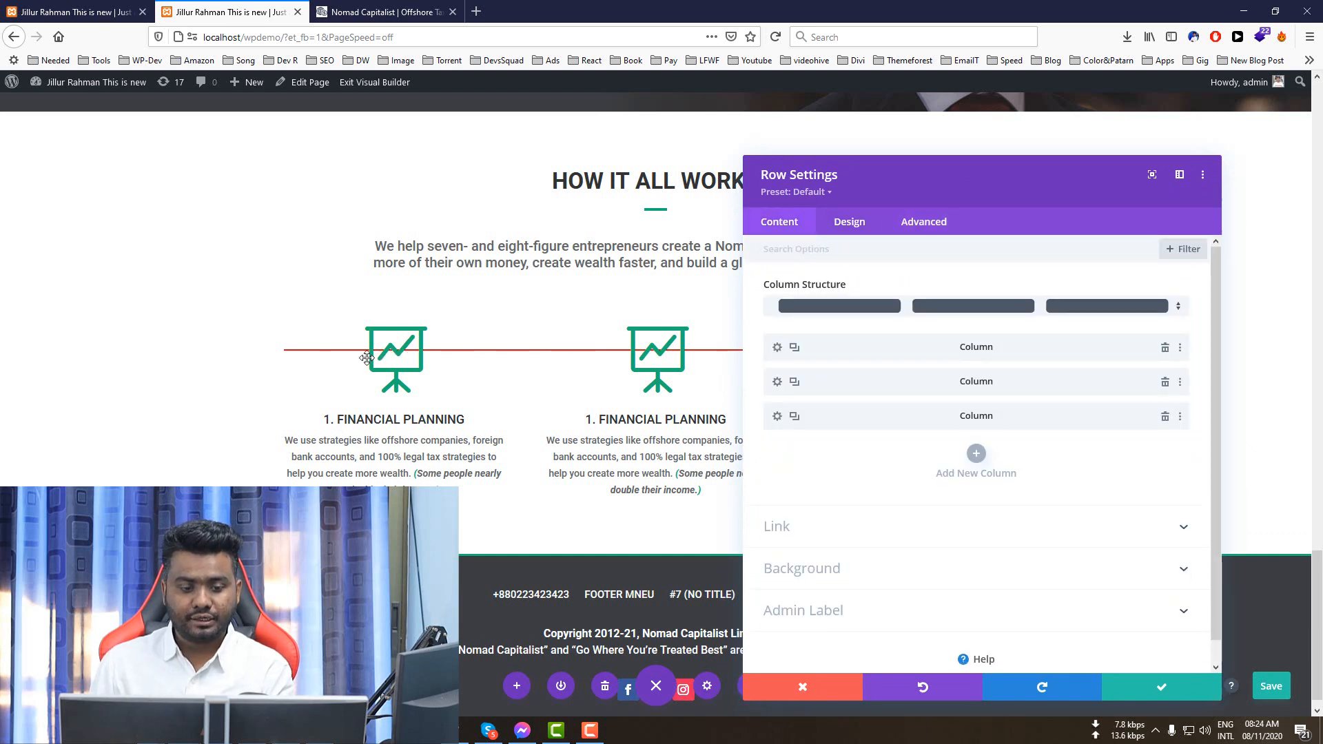
click(1162, 687)
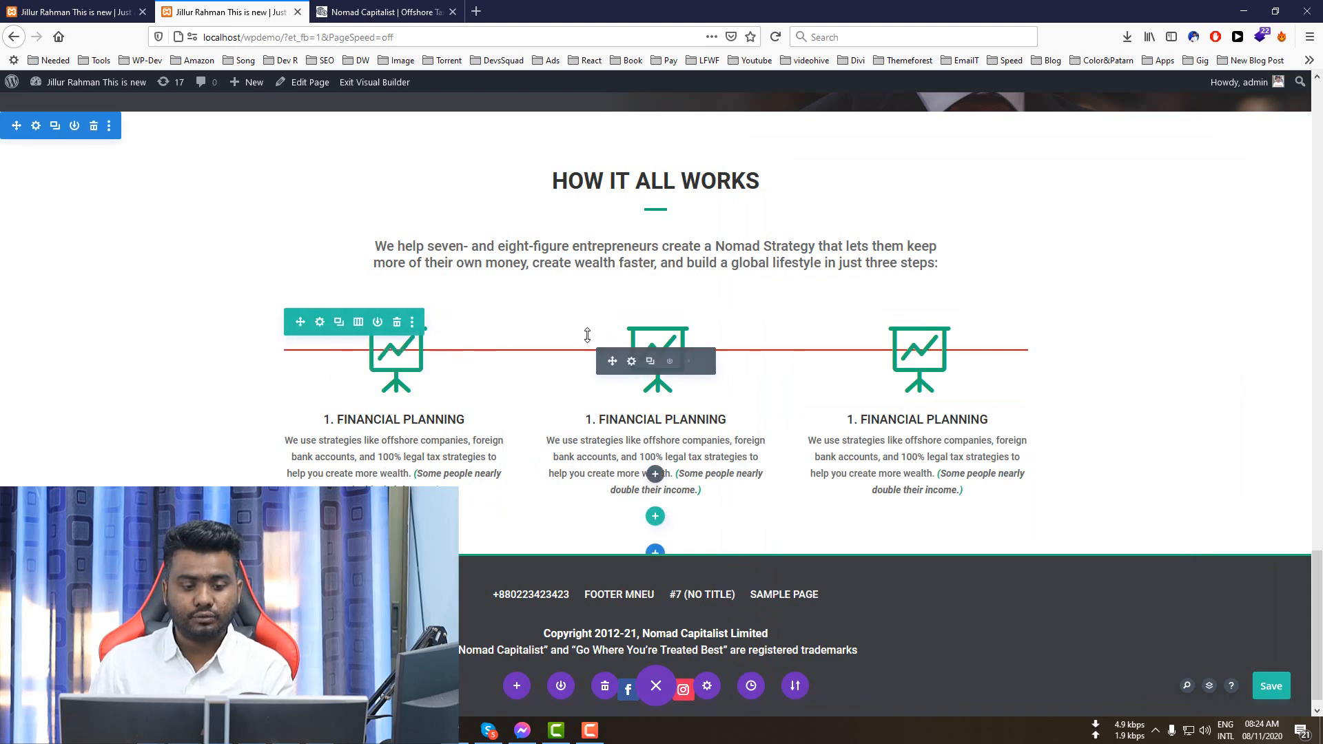
click(320, 322)
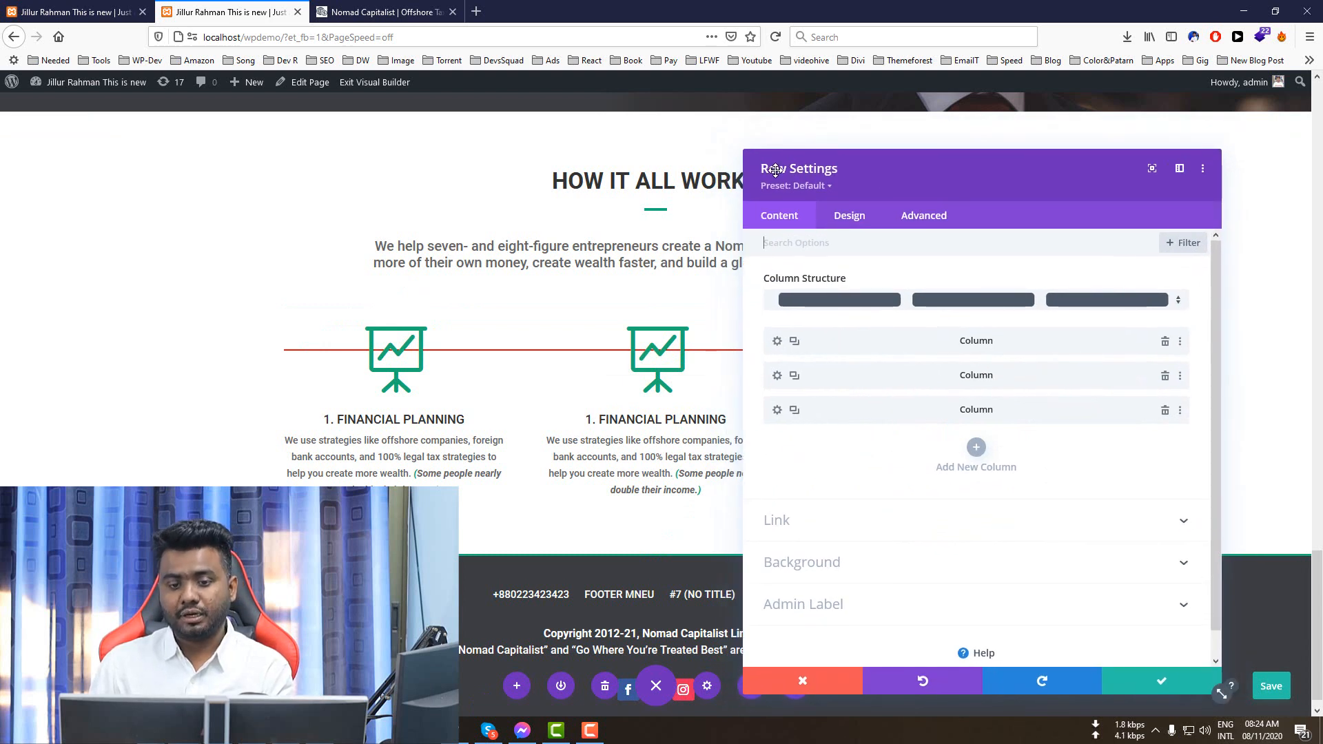
click(928, 216)
click(837, 319)
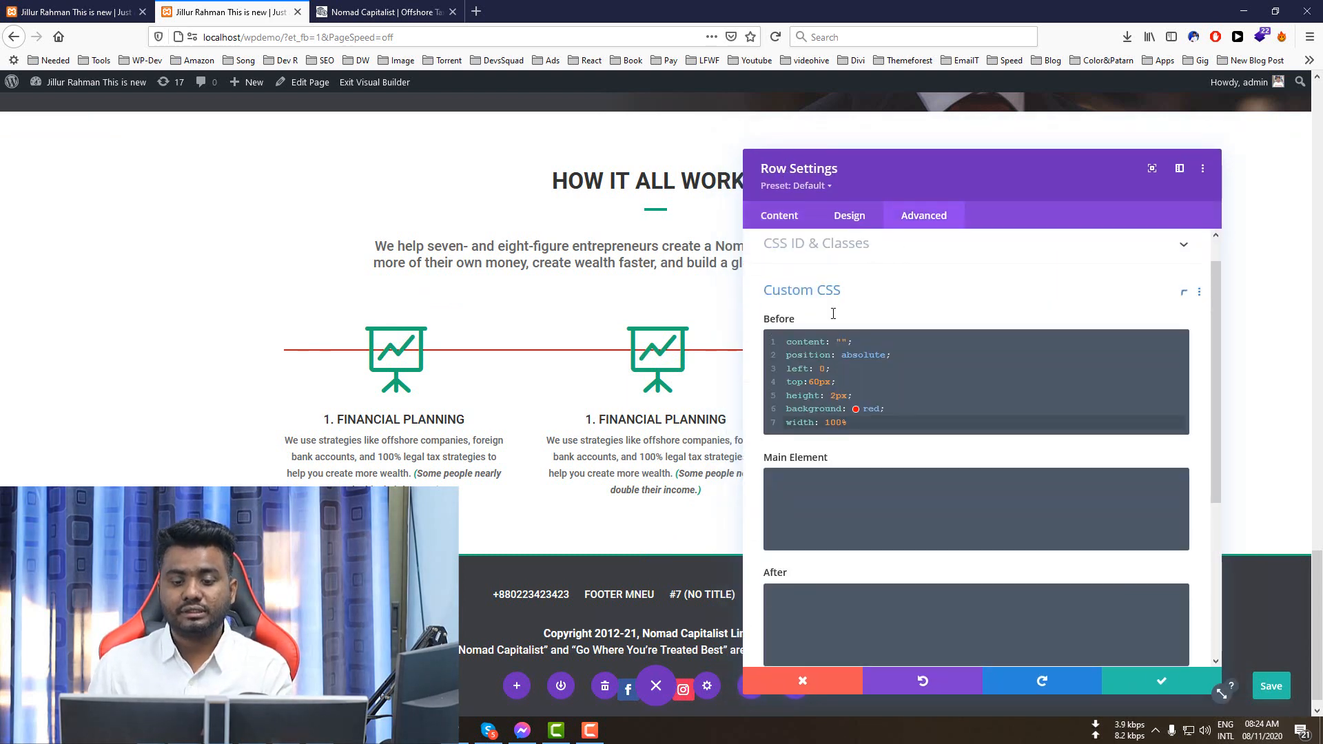
drag(849, 381, 827, 315)
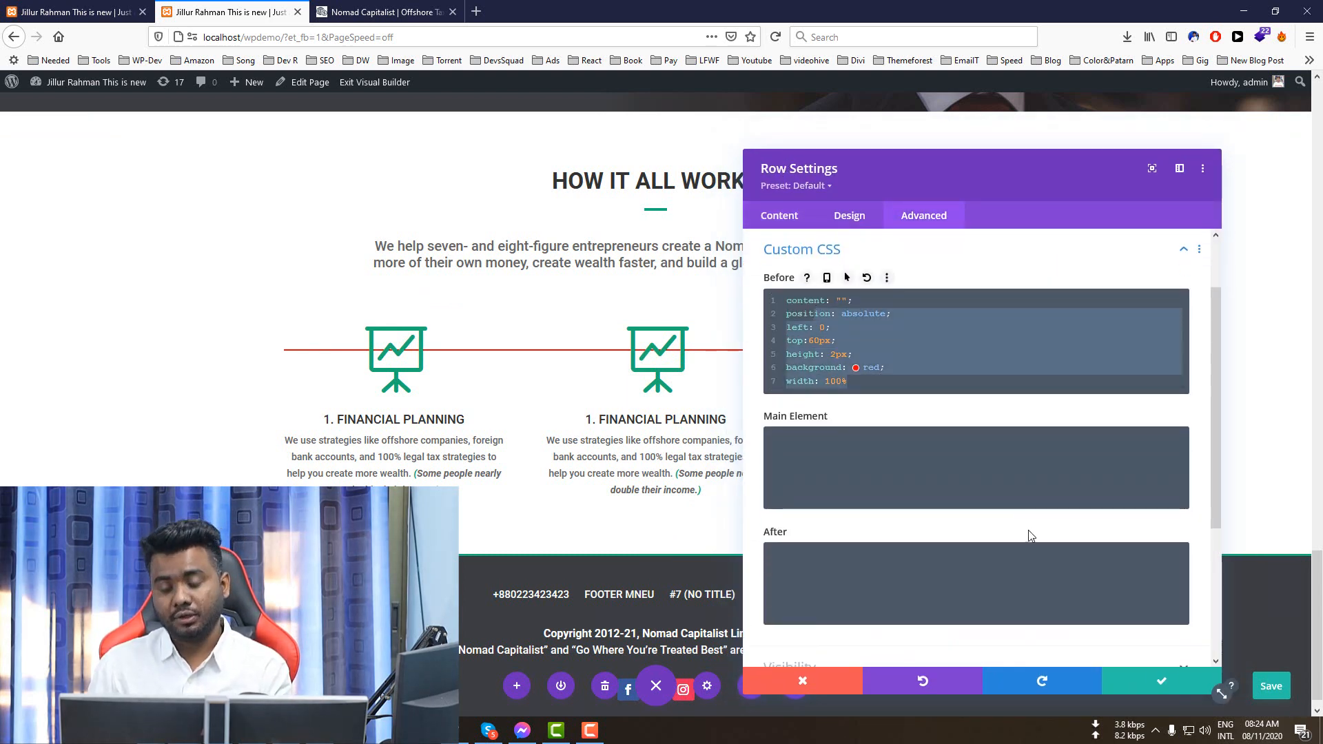
click(1162, 683)
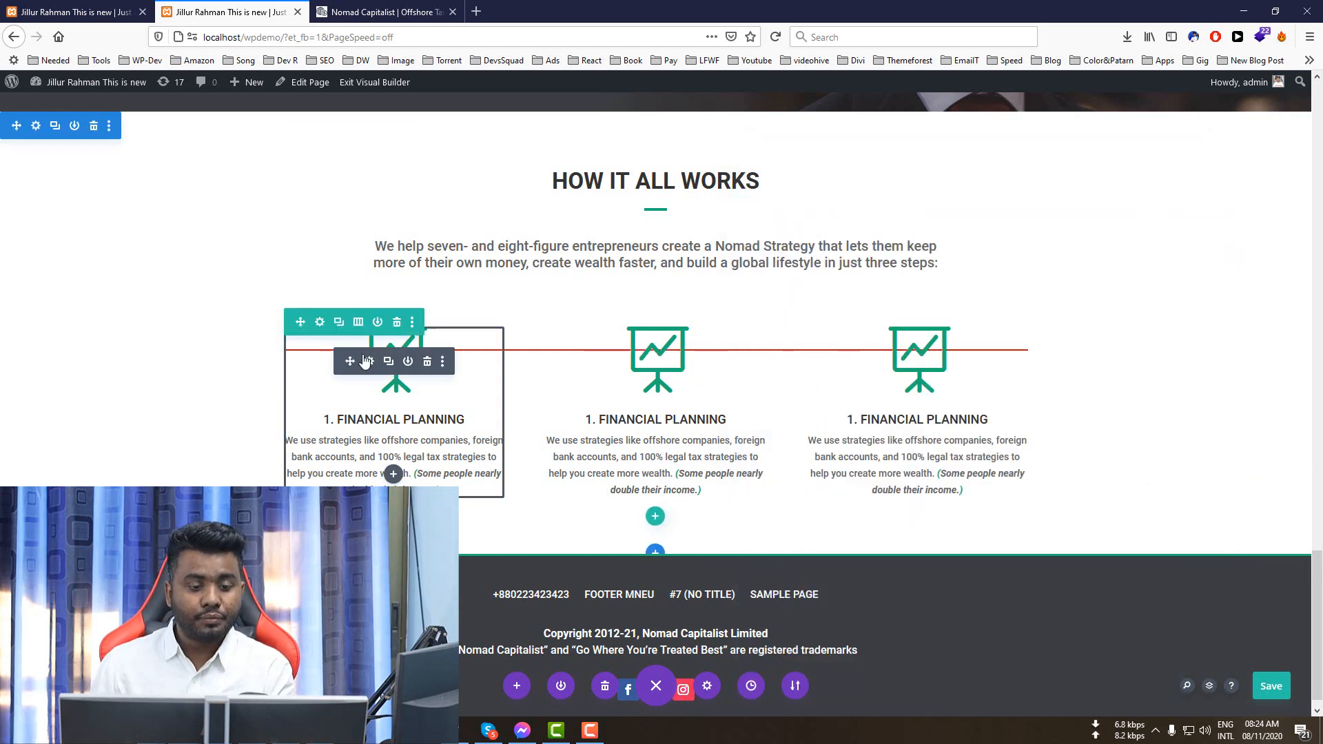
- Enable the circle icon for the first blurb and set its circle color to white
click(370, 361)
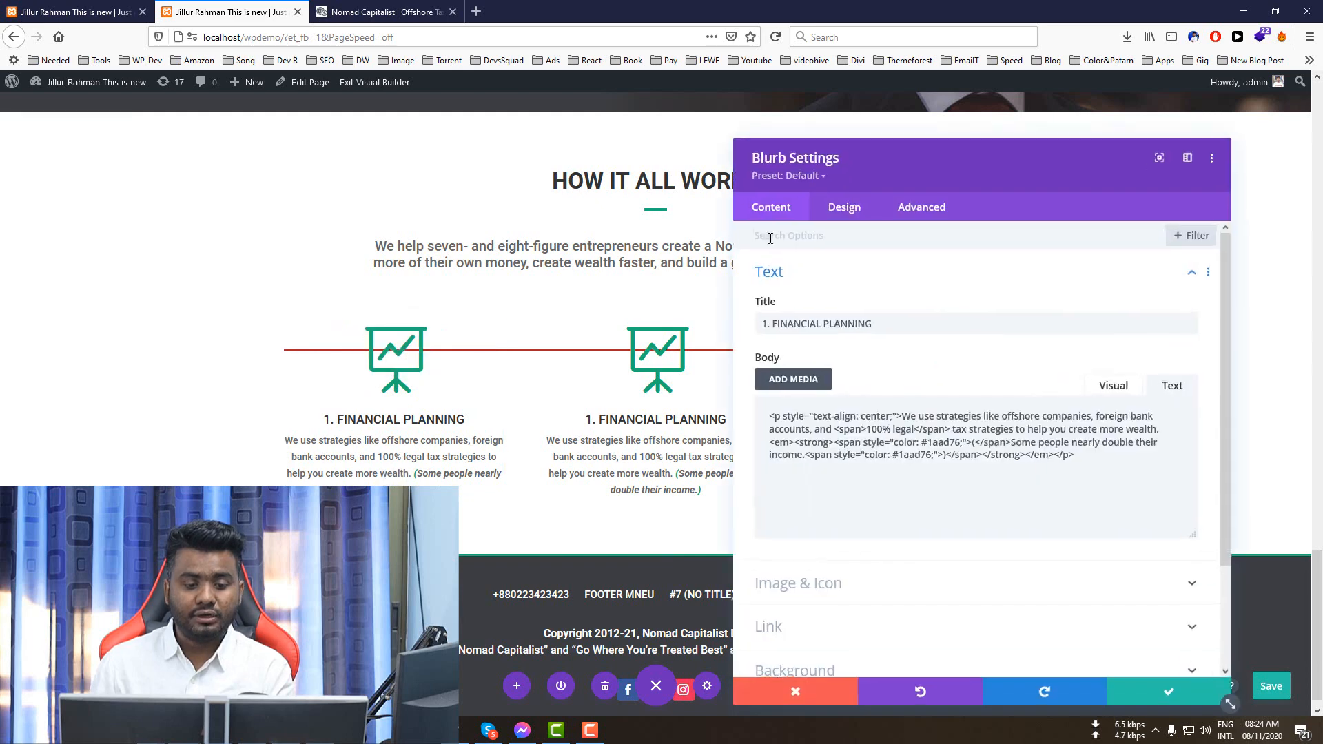
click(850, 216)
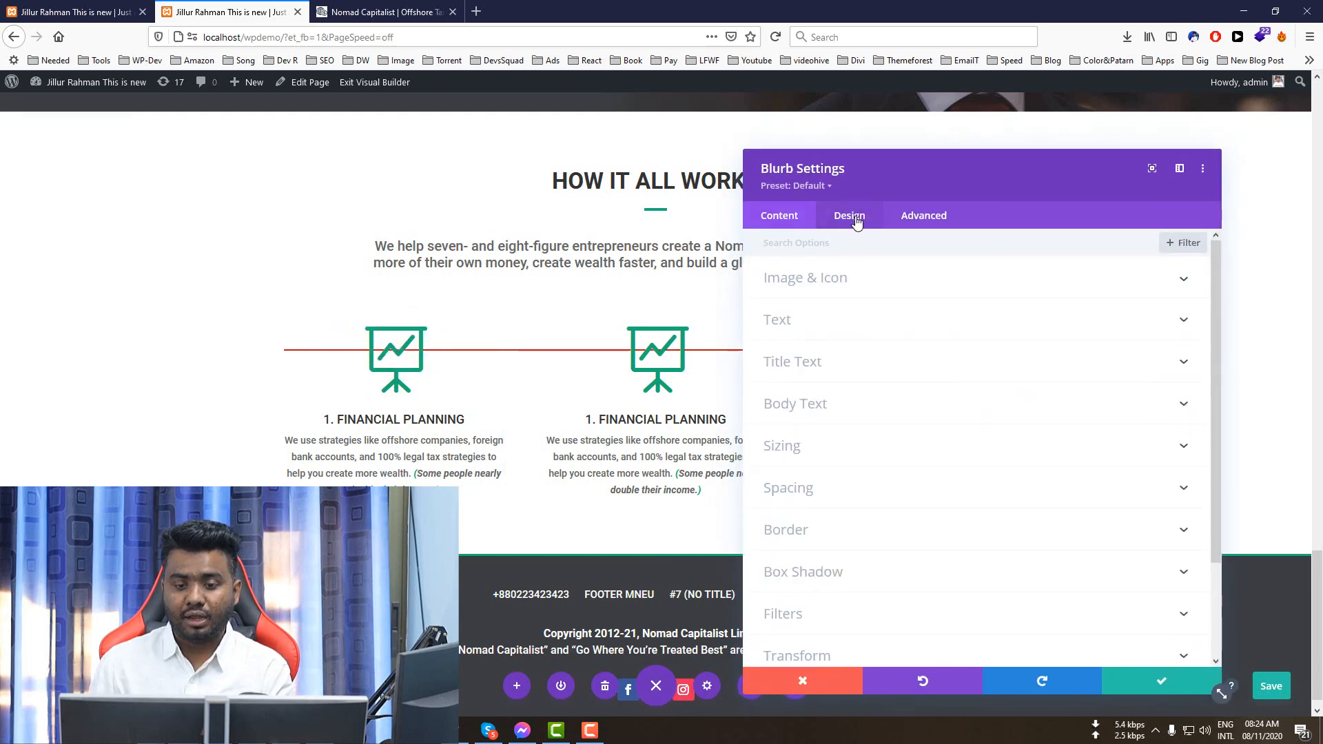
click(799, 279)
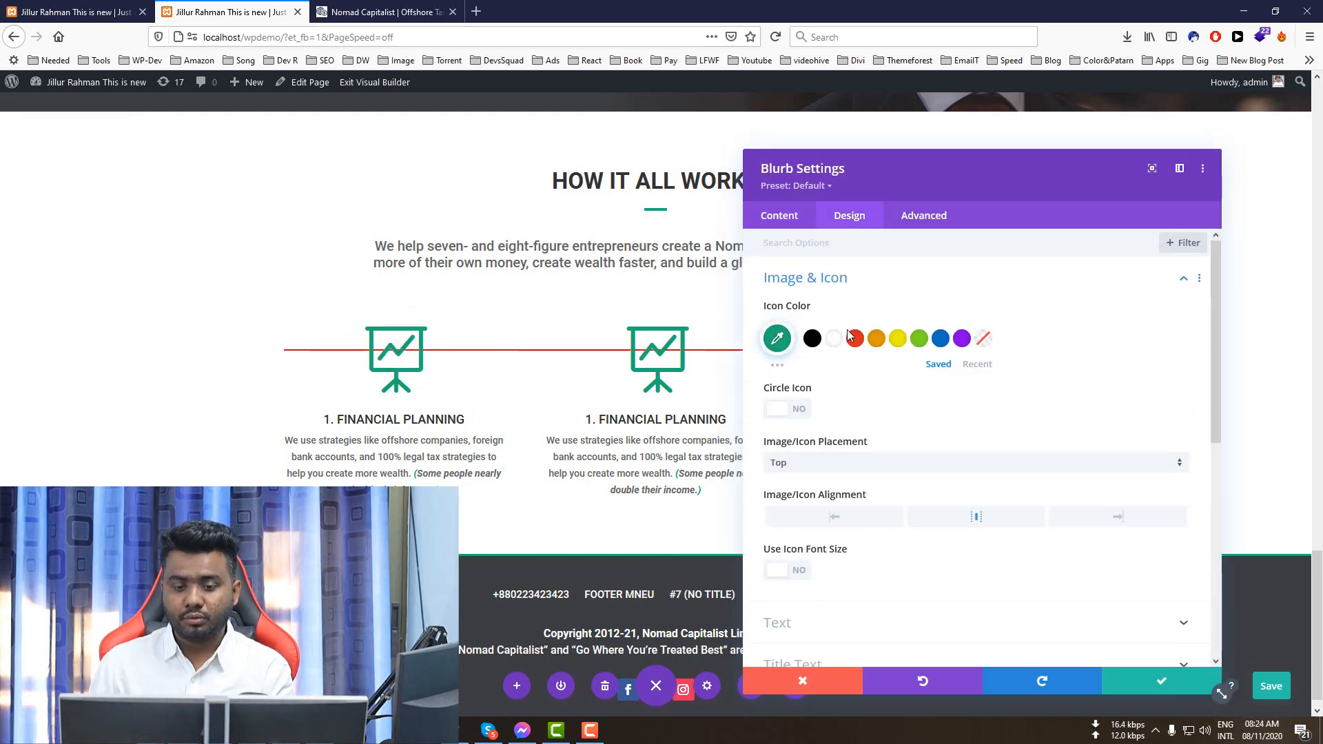
scroll(869, 407, down, 2)
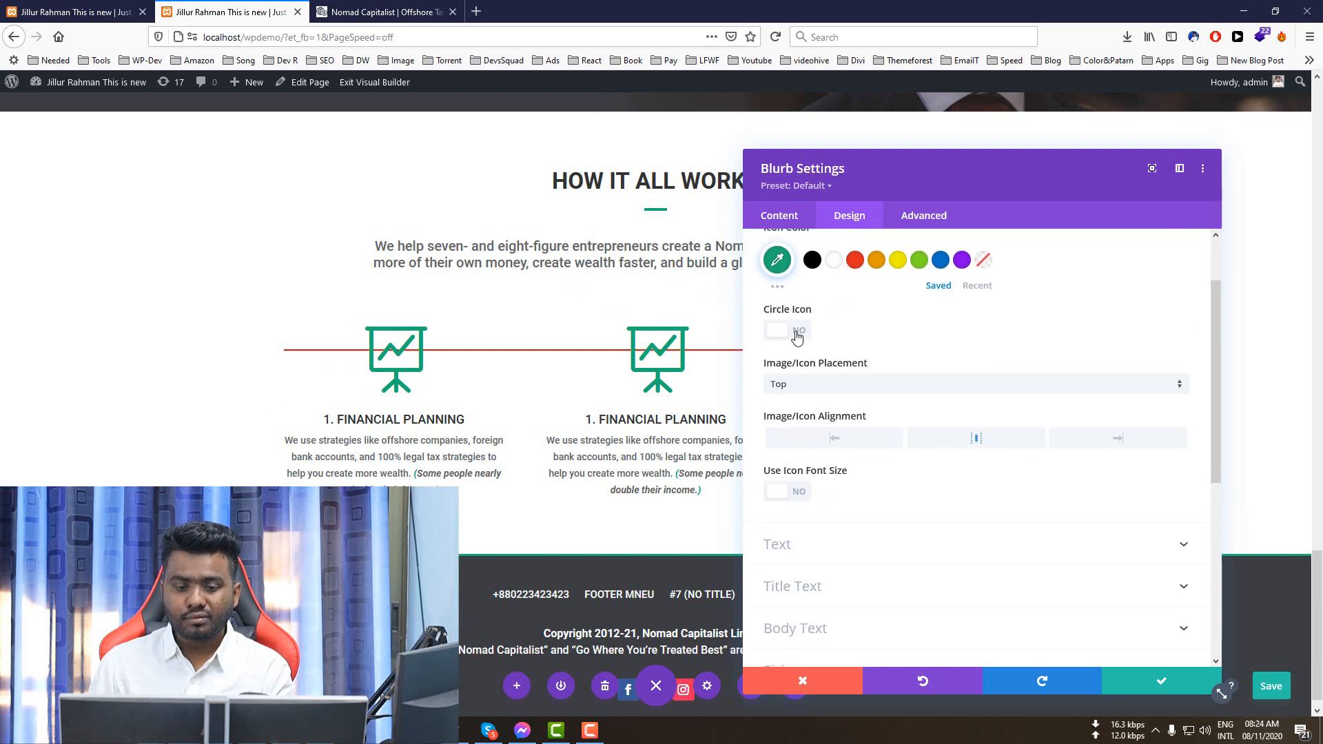
click(789, 332)
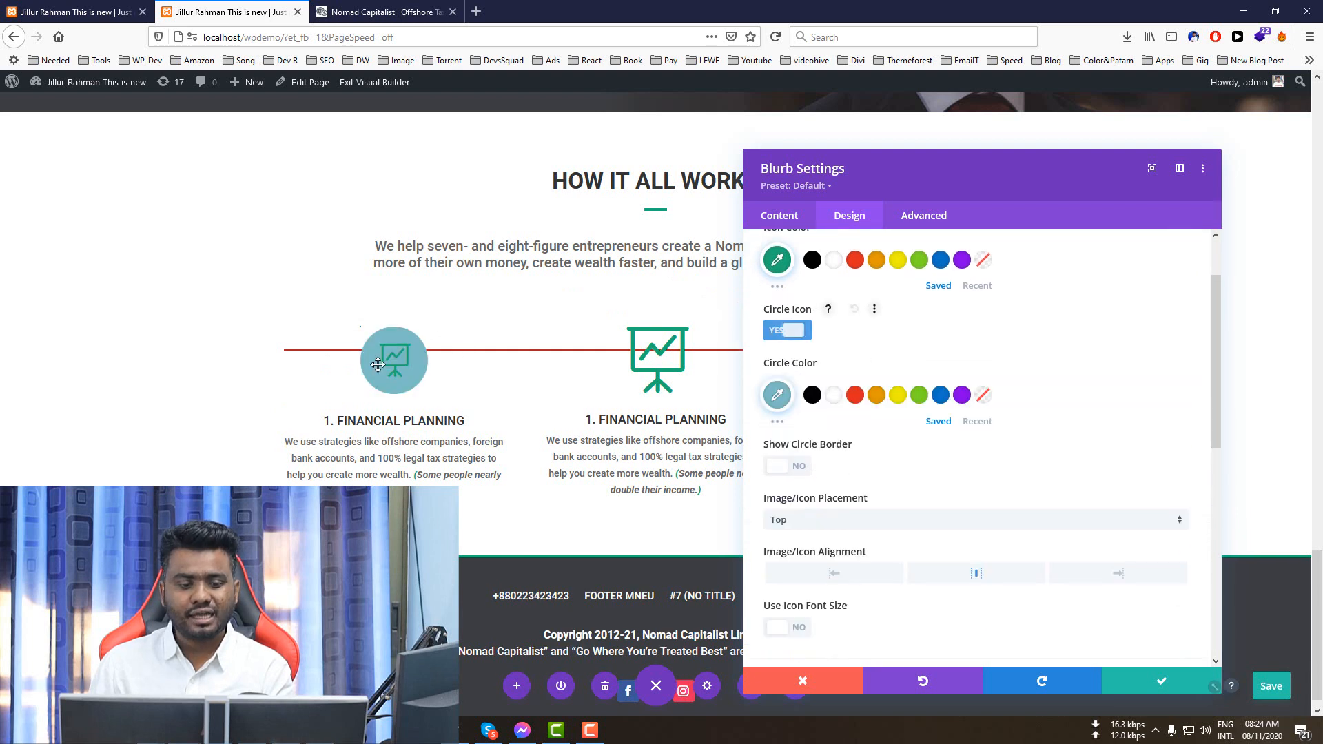
click(836, 397)
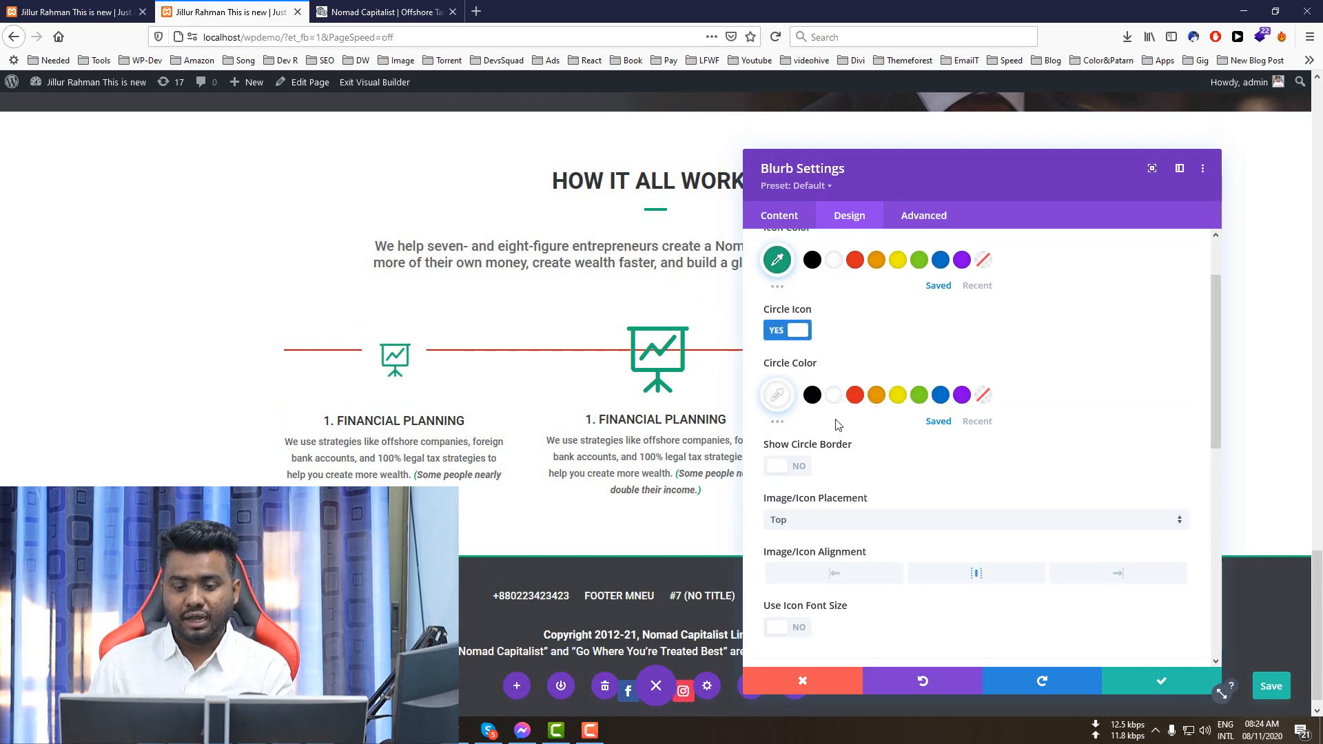
- Enable a custom icon font size of 94px for the first blurb and save its settings
scroll(896, 490, down, 3)
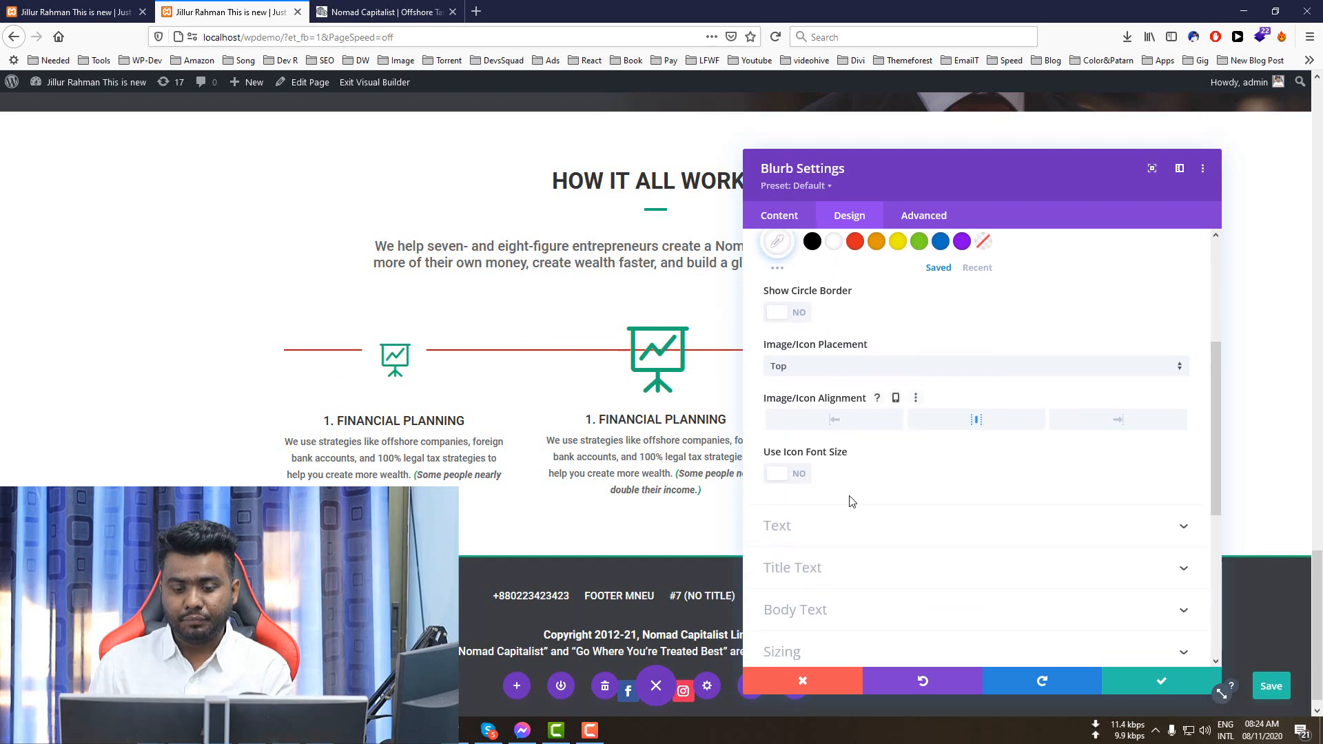
click(793, 470)
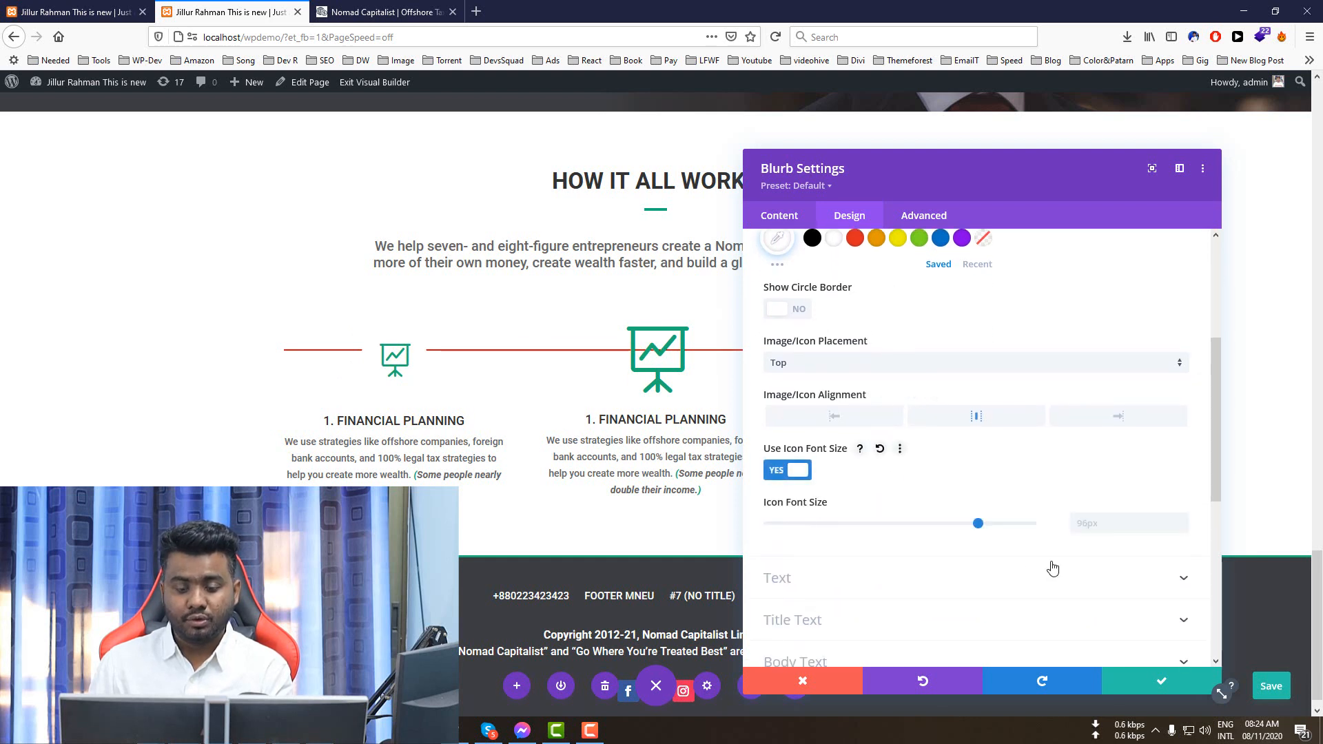
mouse_move(978, 523)
mouse_down()
mouse_move(963, 525)
mouse_move(974, 530)
mouse_up()
click(476, 11)
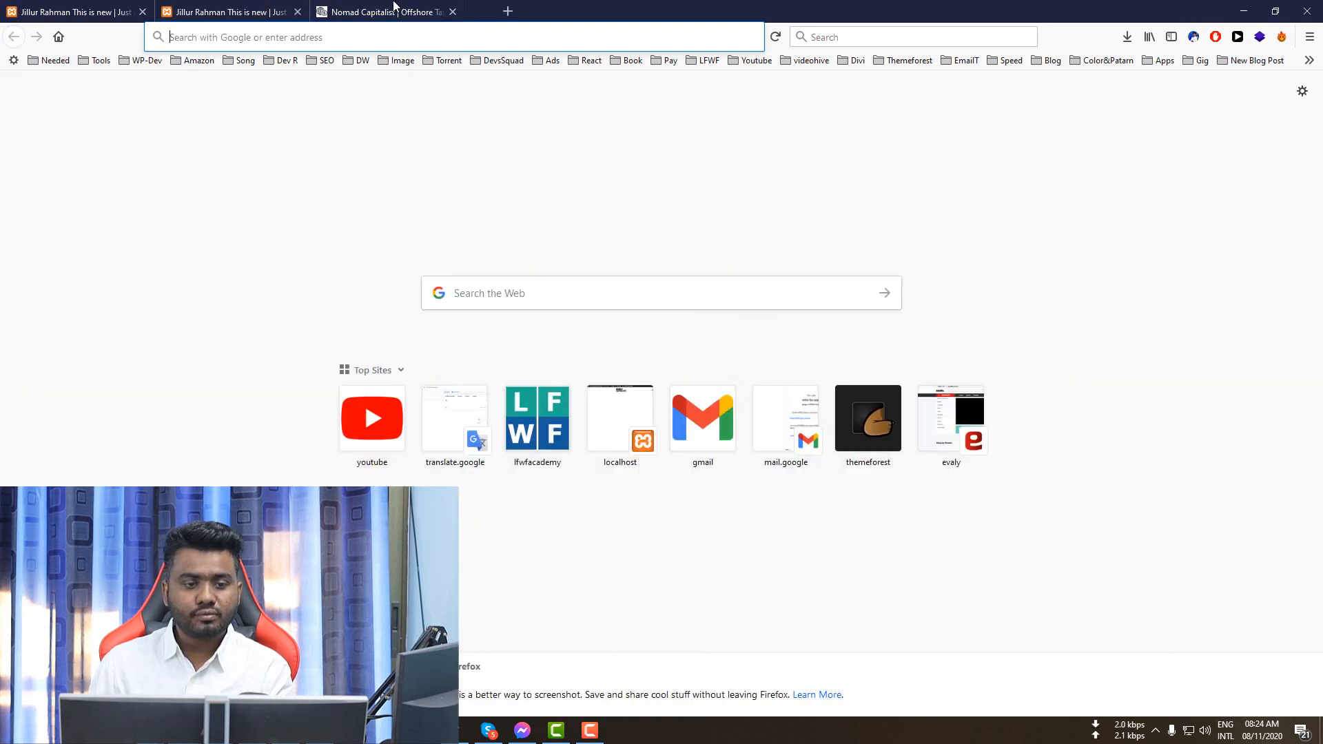
click(380, 12)
click(610, 12)
click(262, 8)
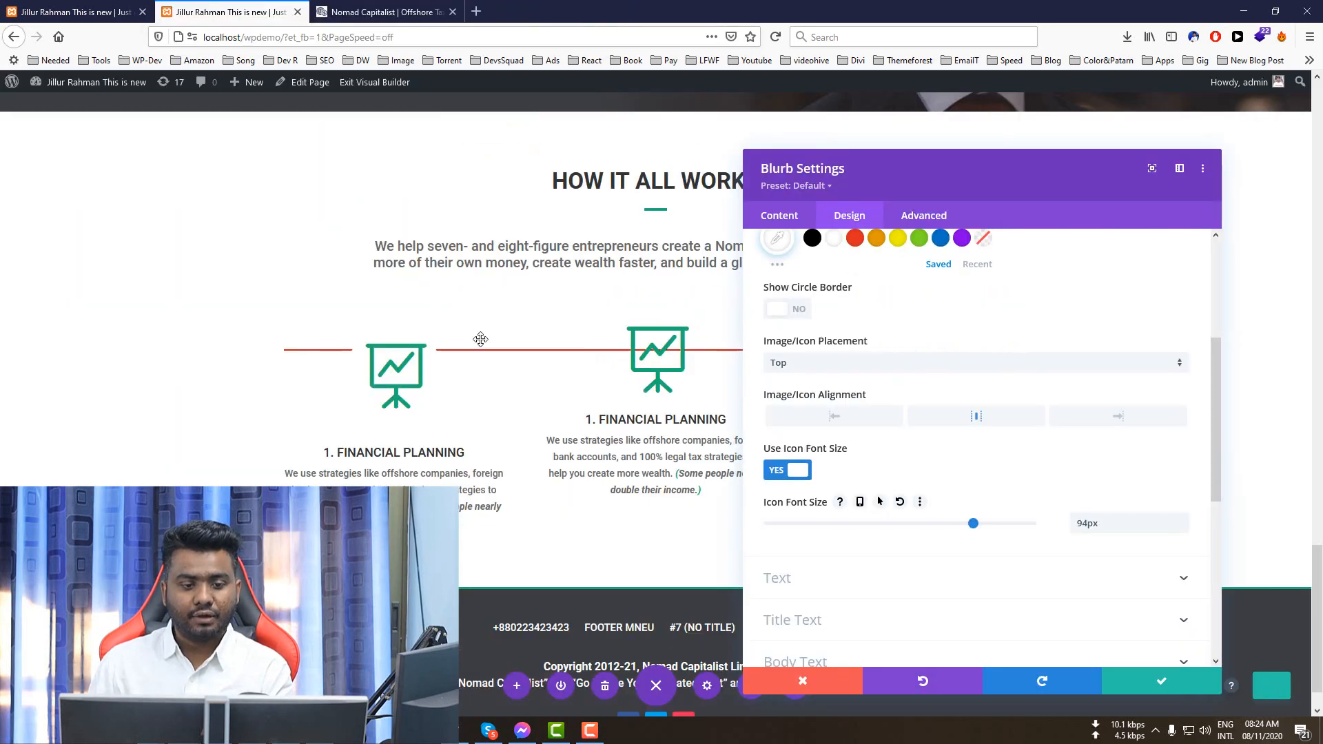
click(1172, 682)
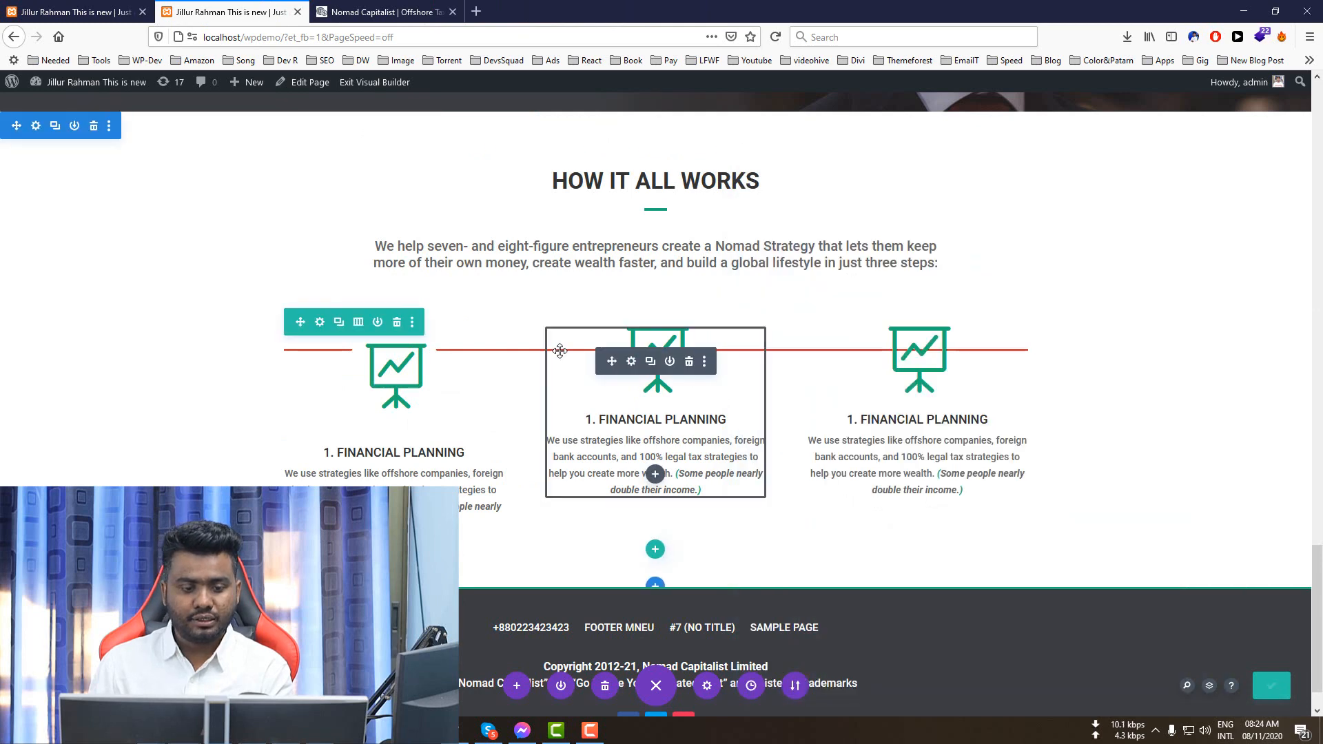
- Enable the circle icon for the middle blurb and set its circle color to #ffffff
click(631, 362)
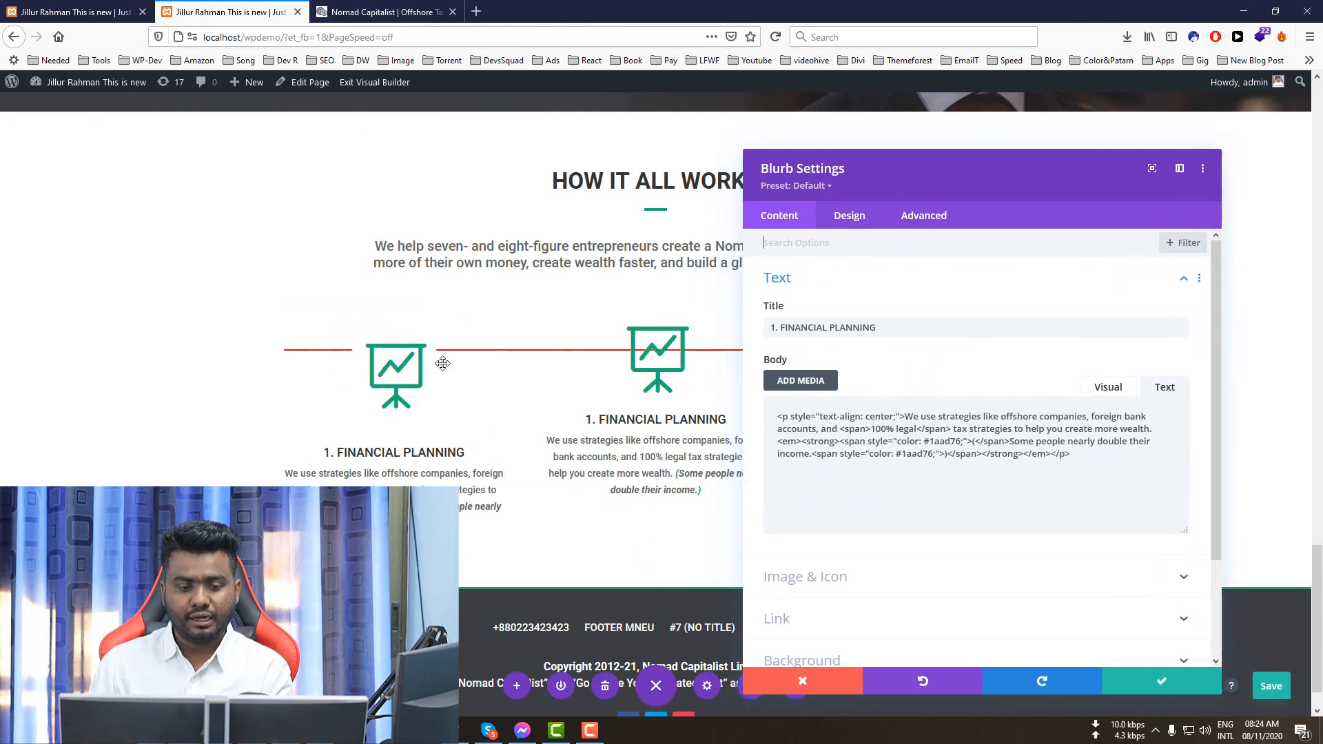
click(379, 12)
click(270, 9)
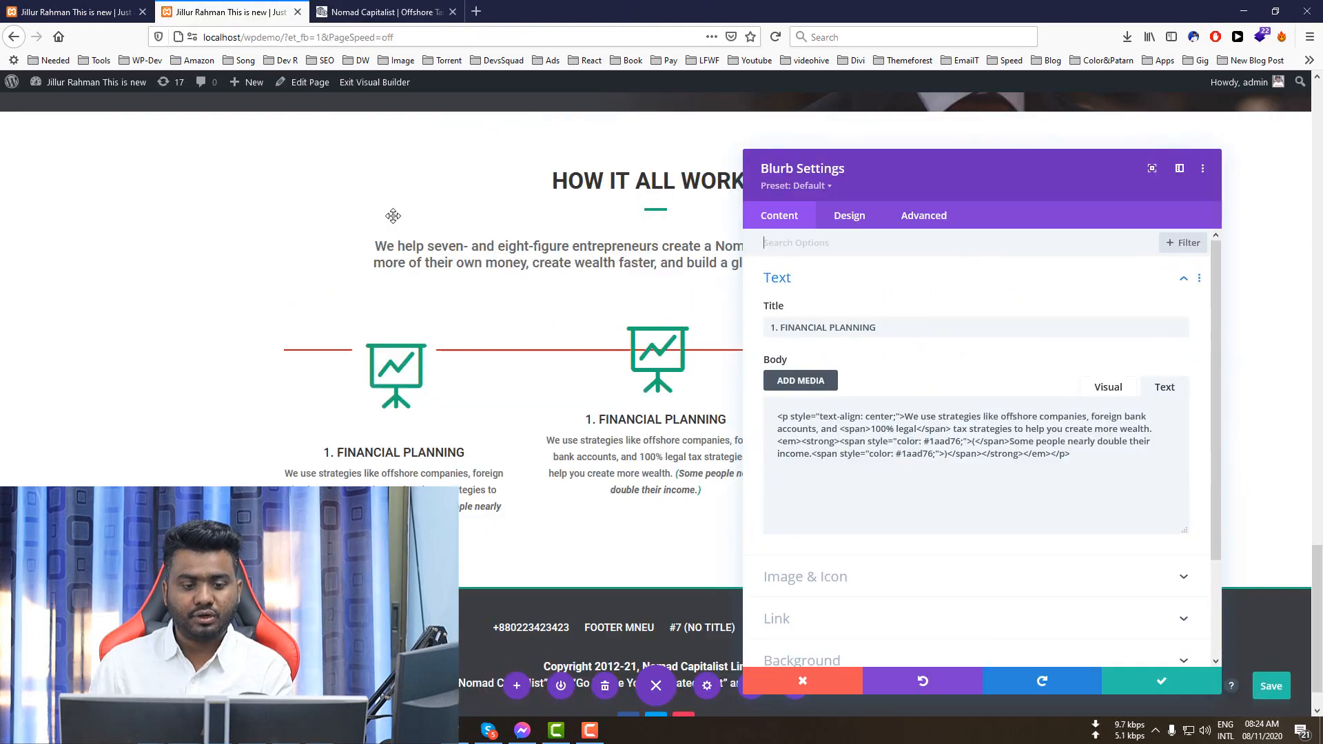
click(844, 219)
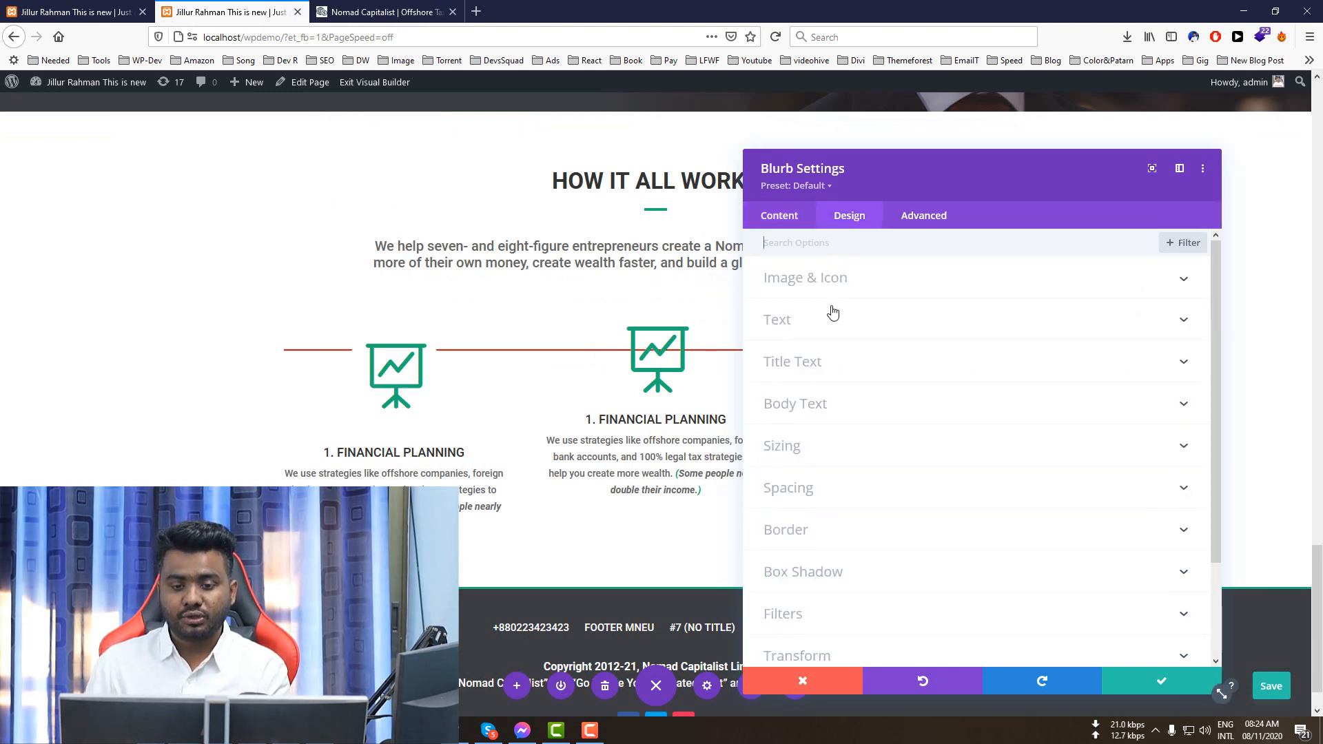
click(817, 284)
click(794, 412)
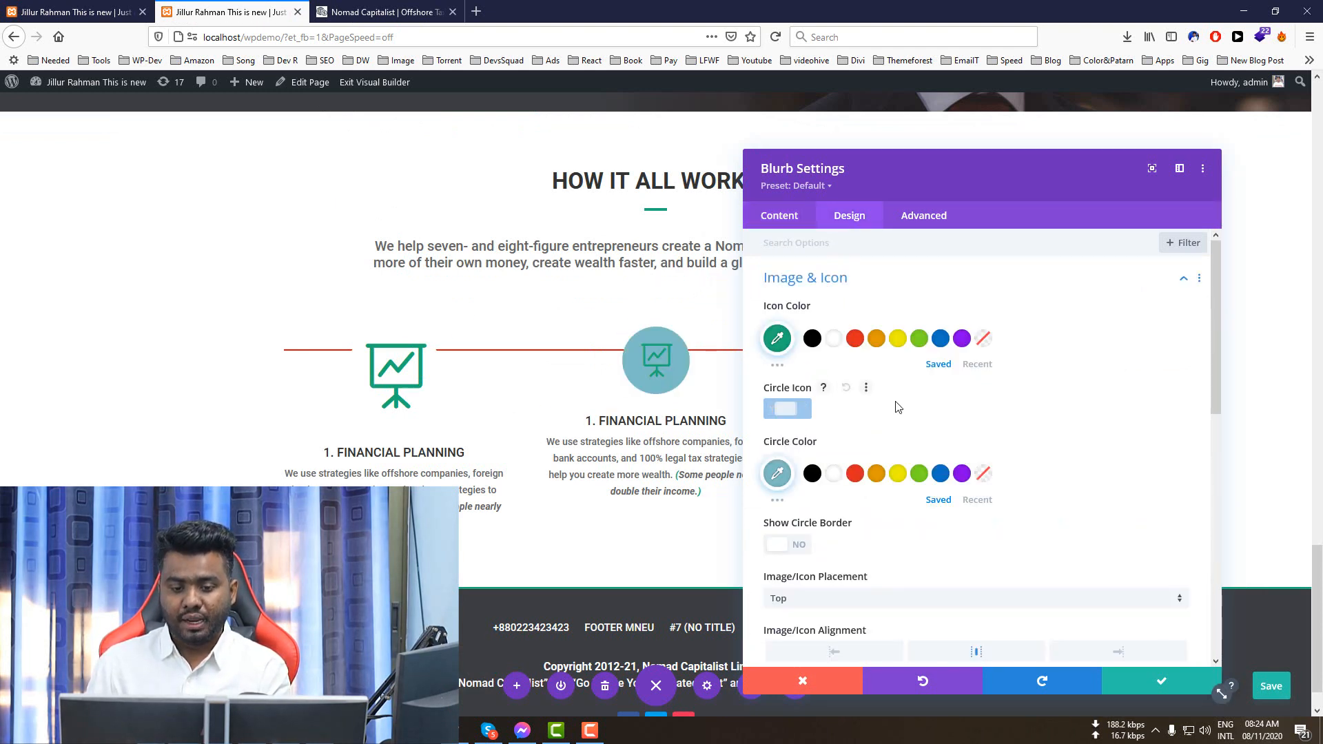
scroll(920, 416, down, 1)
scroll(920, 416, down, 1)
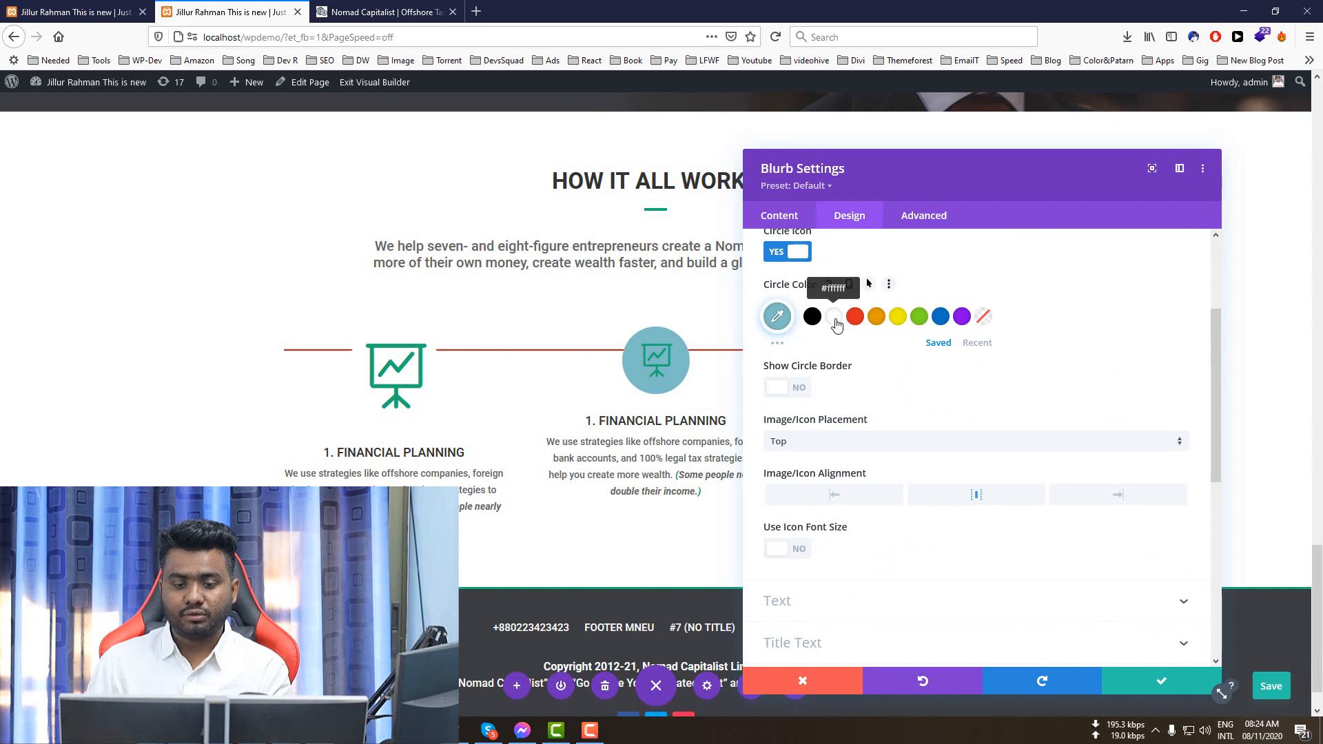
click(834, 317)
- Enable a custom icon font size of 92px for the middle blurb and save its settings
scroll(827, 522, down, 1)
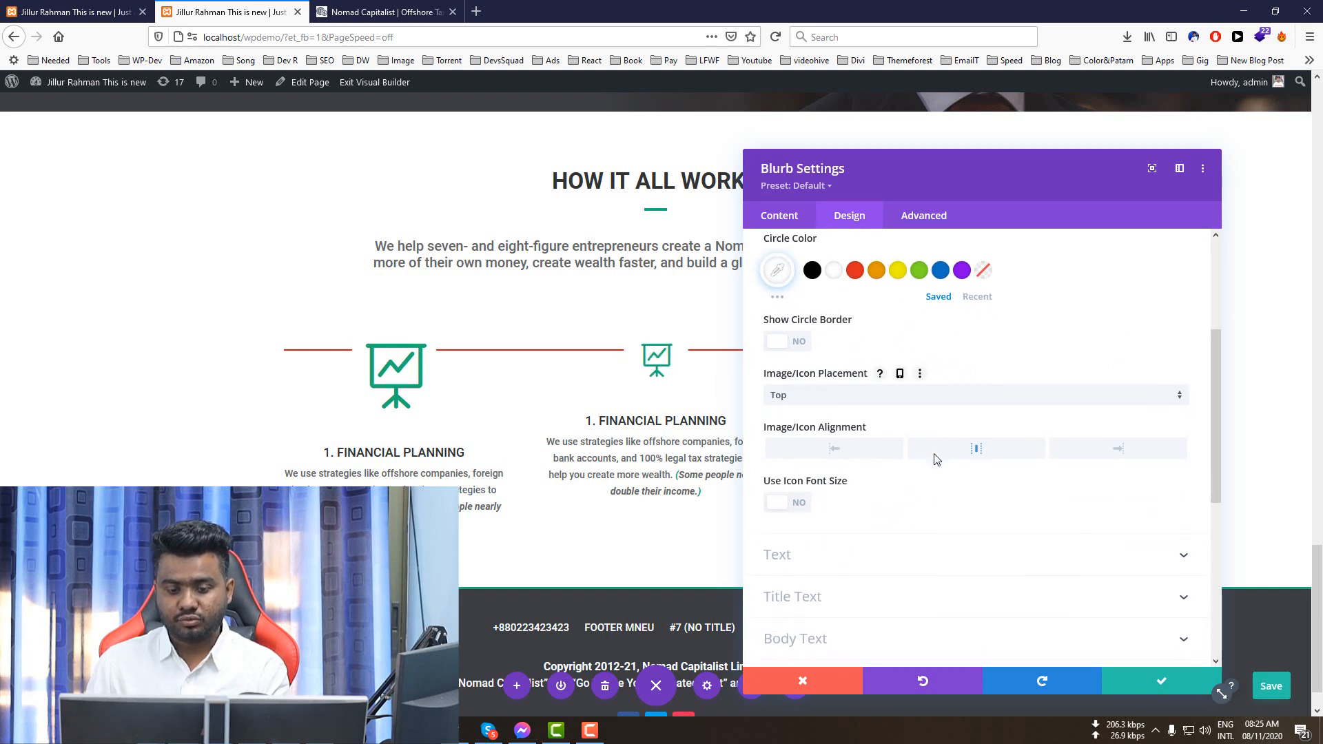
click(779, 493)
scroll(867, 448, up, 3)
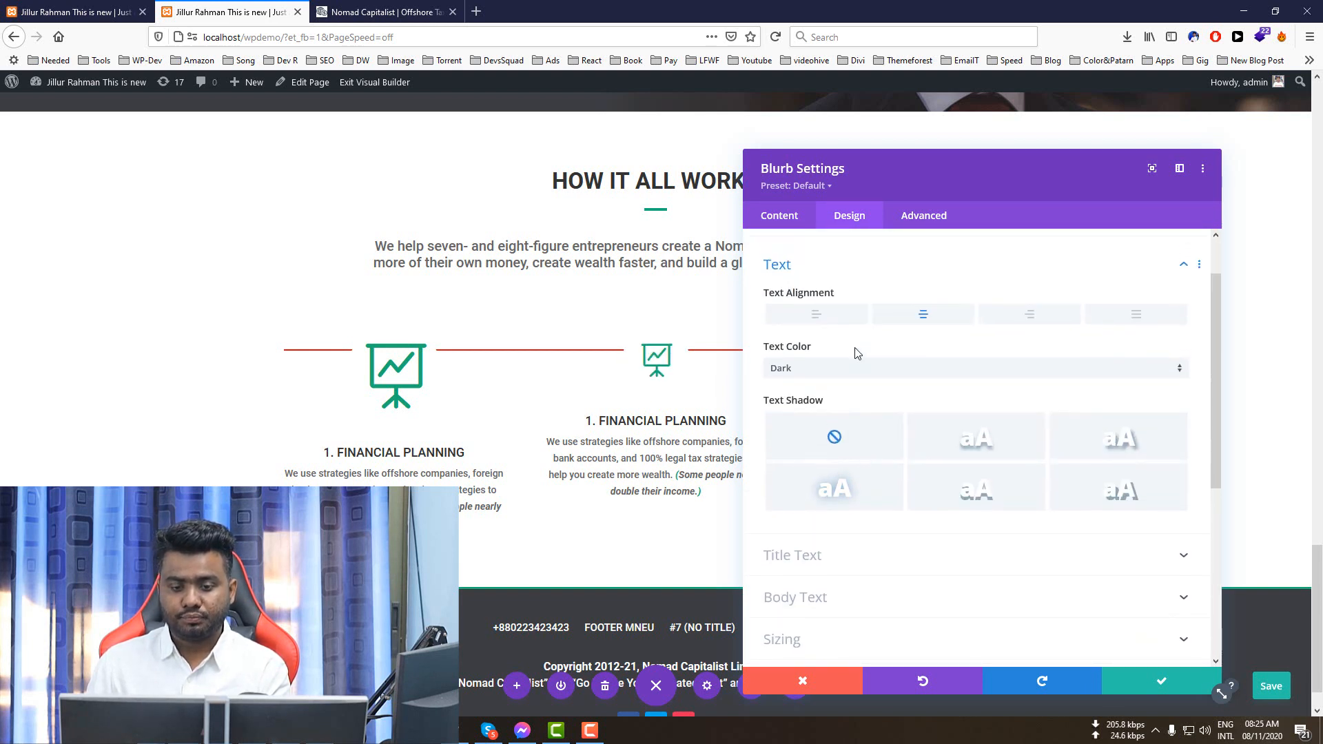
click(843, 285)
scroll(862, 428, down, 4)
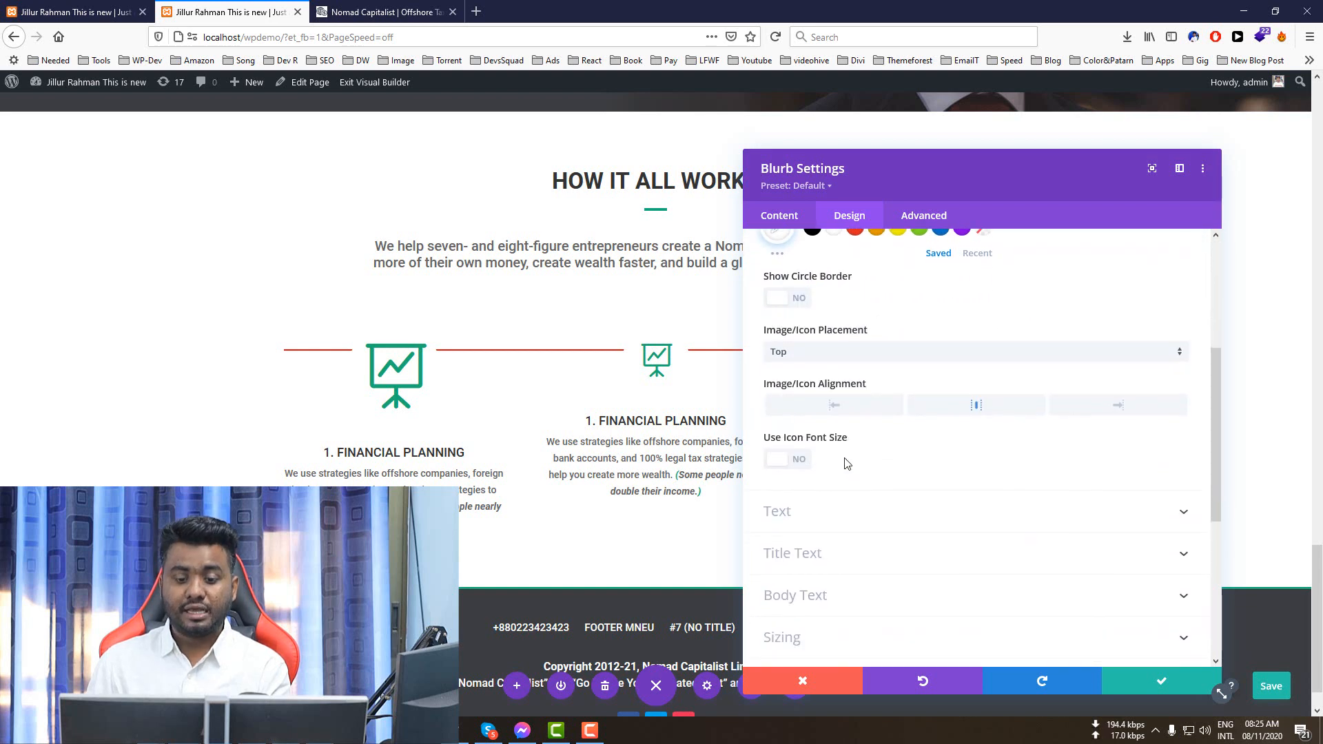
click(797, 394)
click(985, 446)
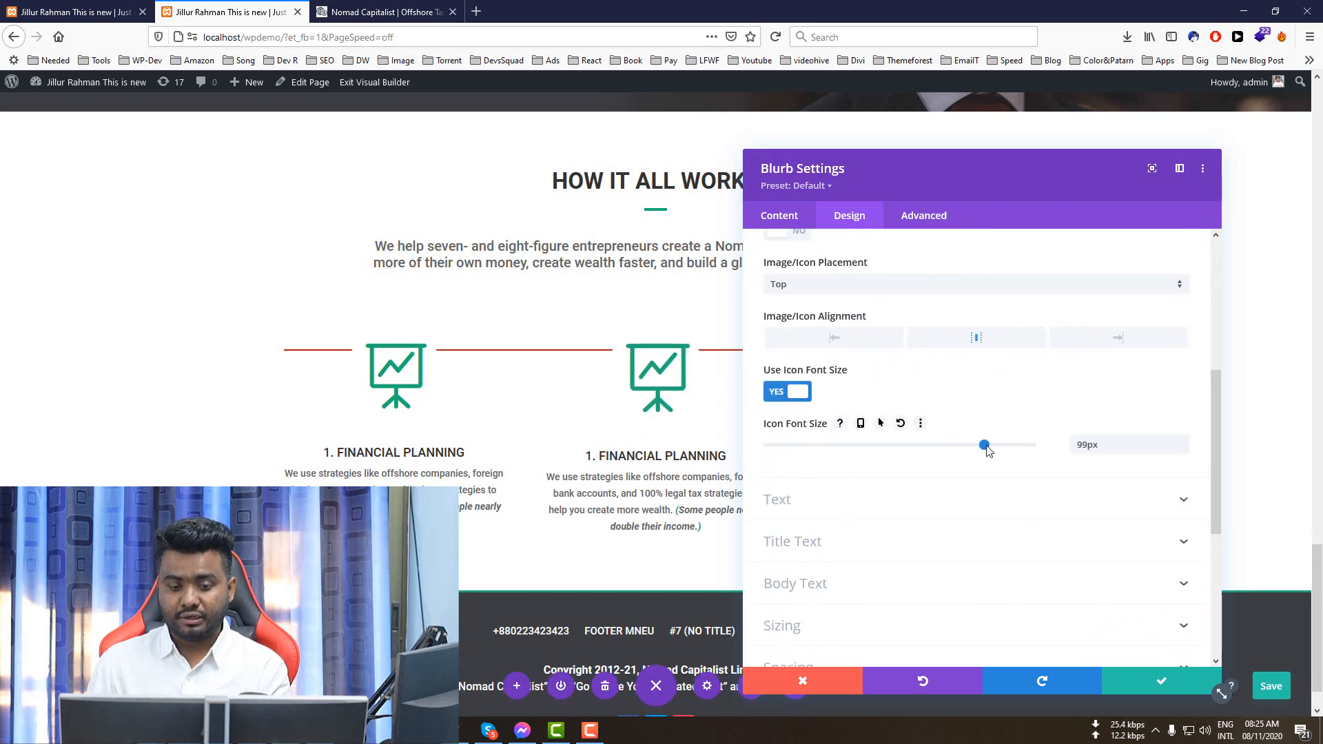
drag(986, 447, 981, 447)
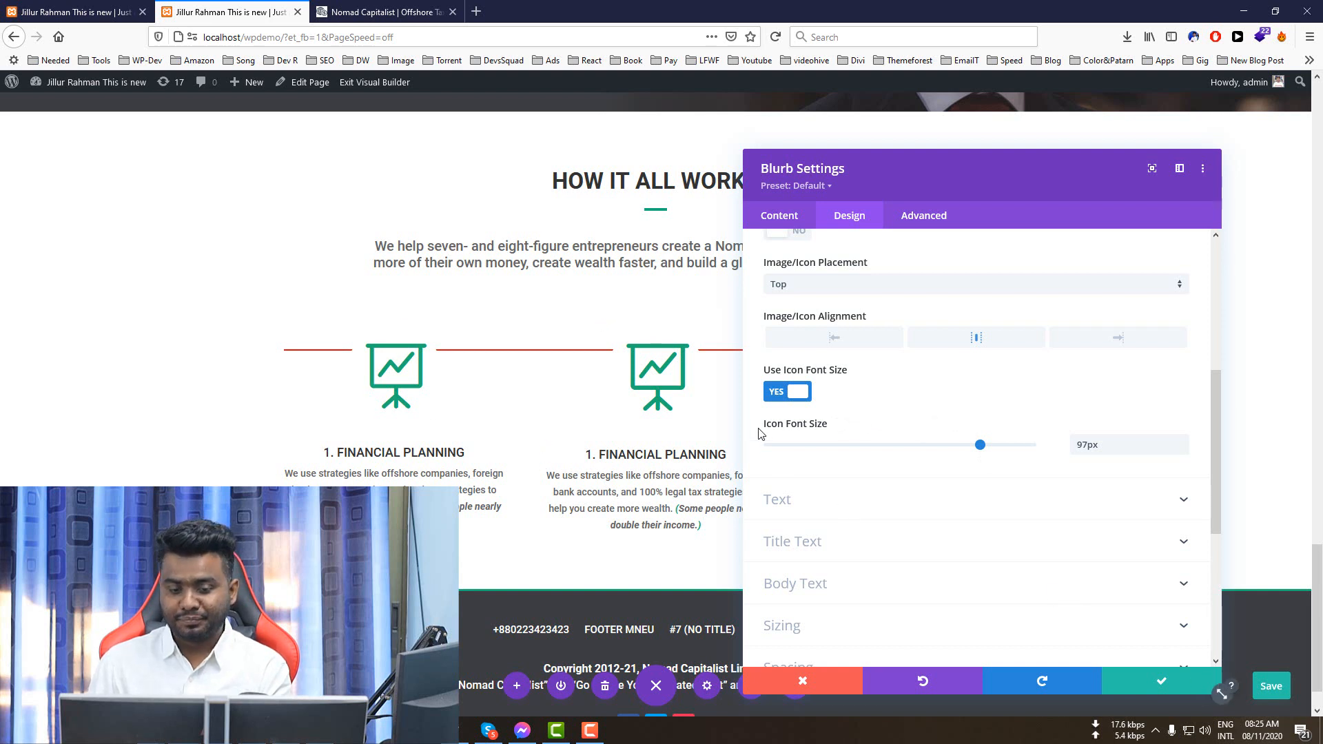
drag(980, 447, 970, 446)
drag(1115, 447, 1059, 459)
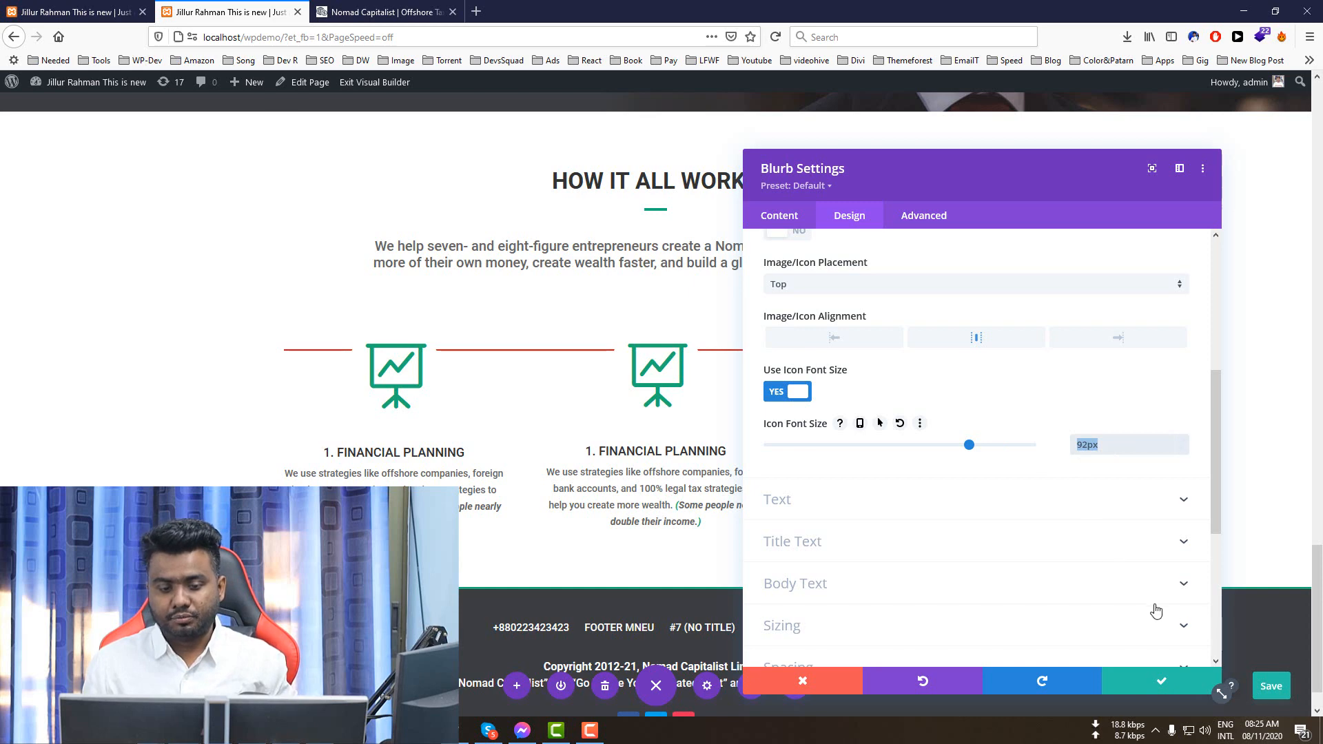
click(1163, 684)
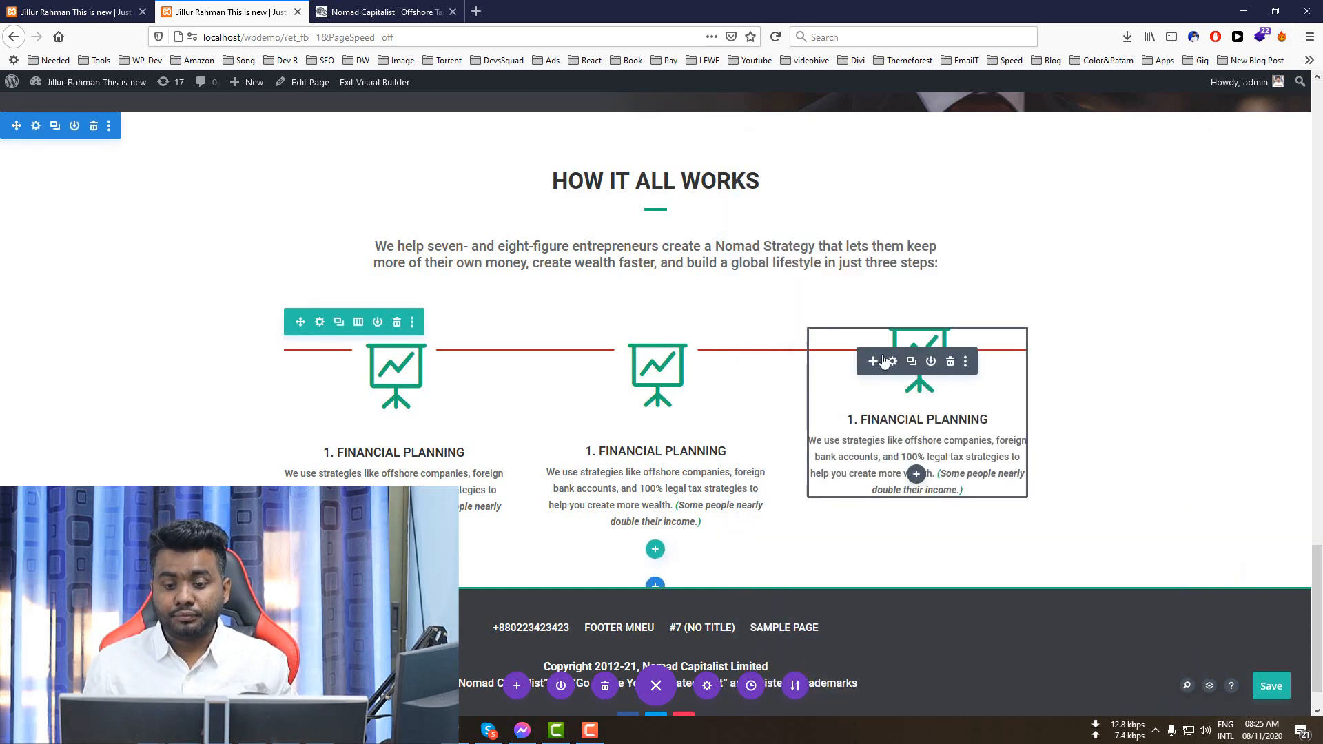
- Enable the circle icon for the third blurb and set its circle color to white
click(892, 363)
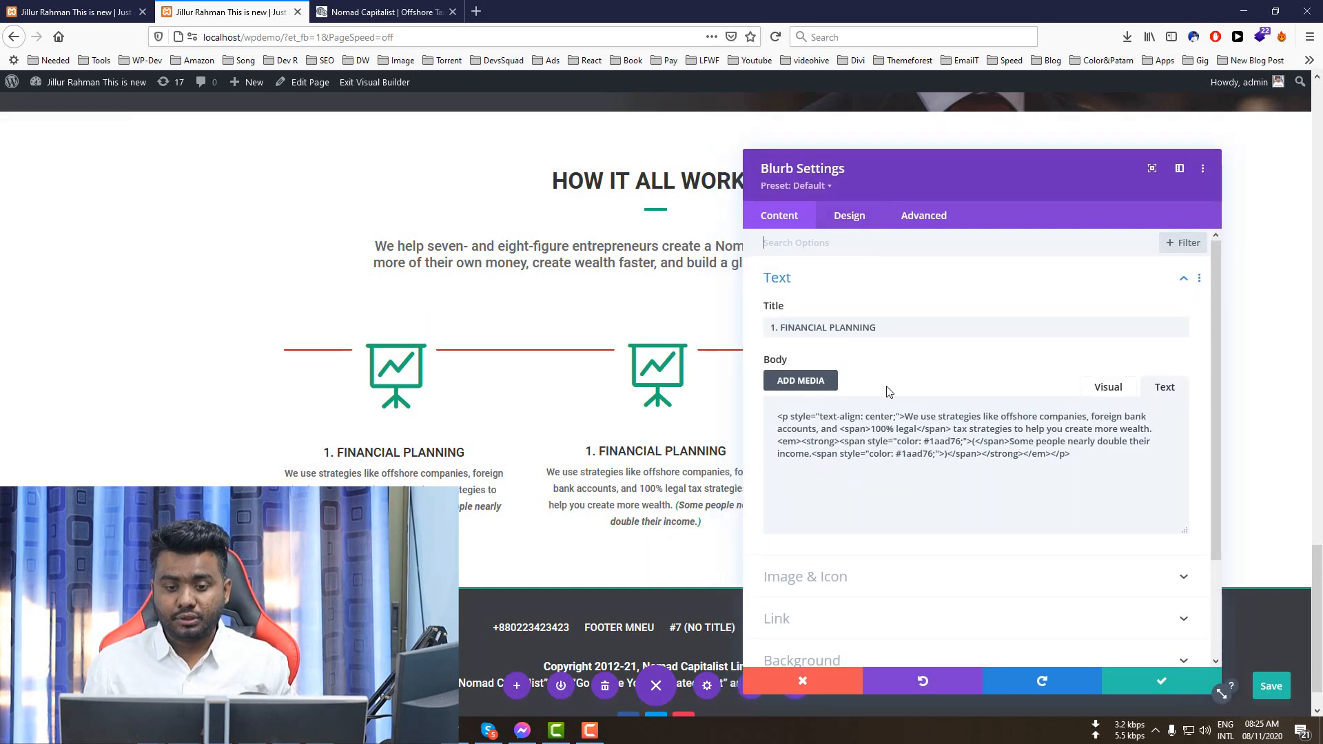
click(845, 217)
click(827, 279)
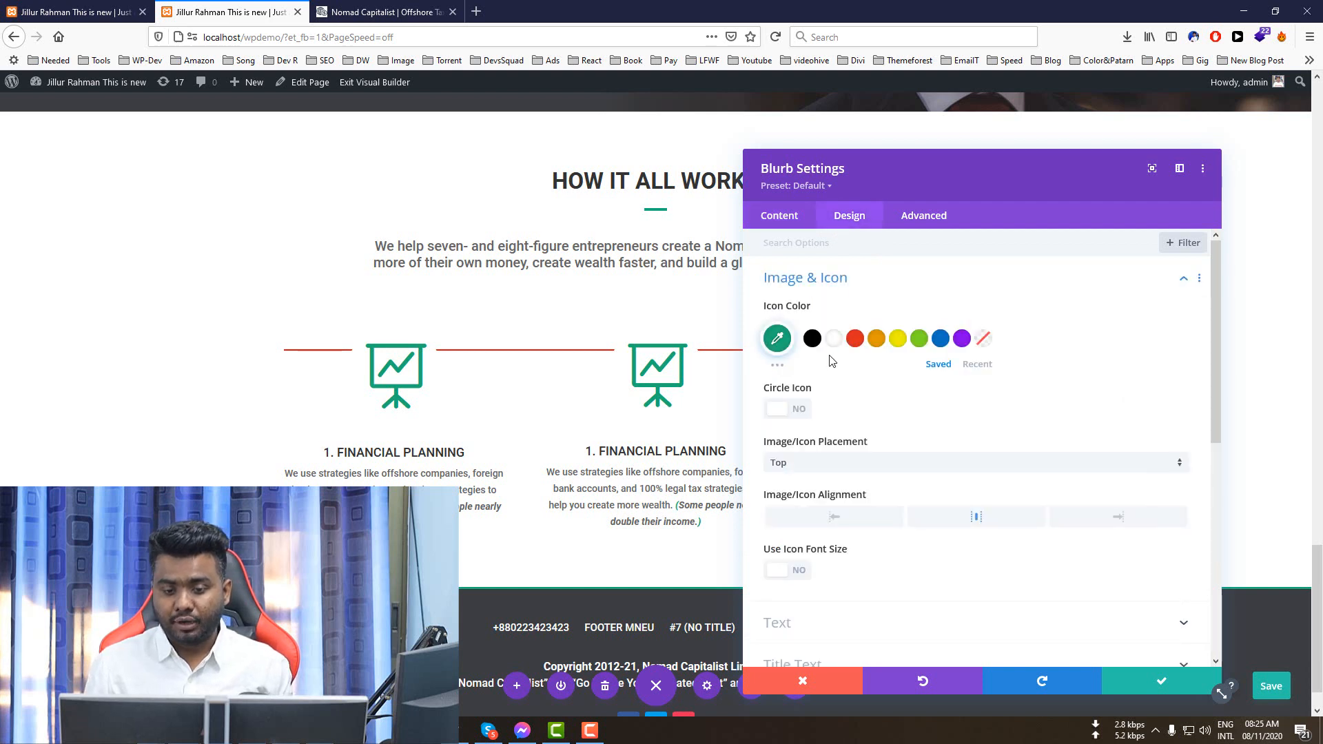
click(783, 410)
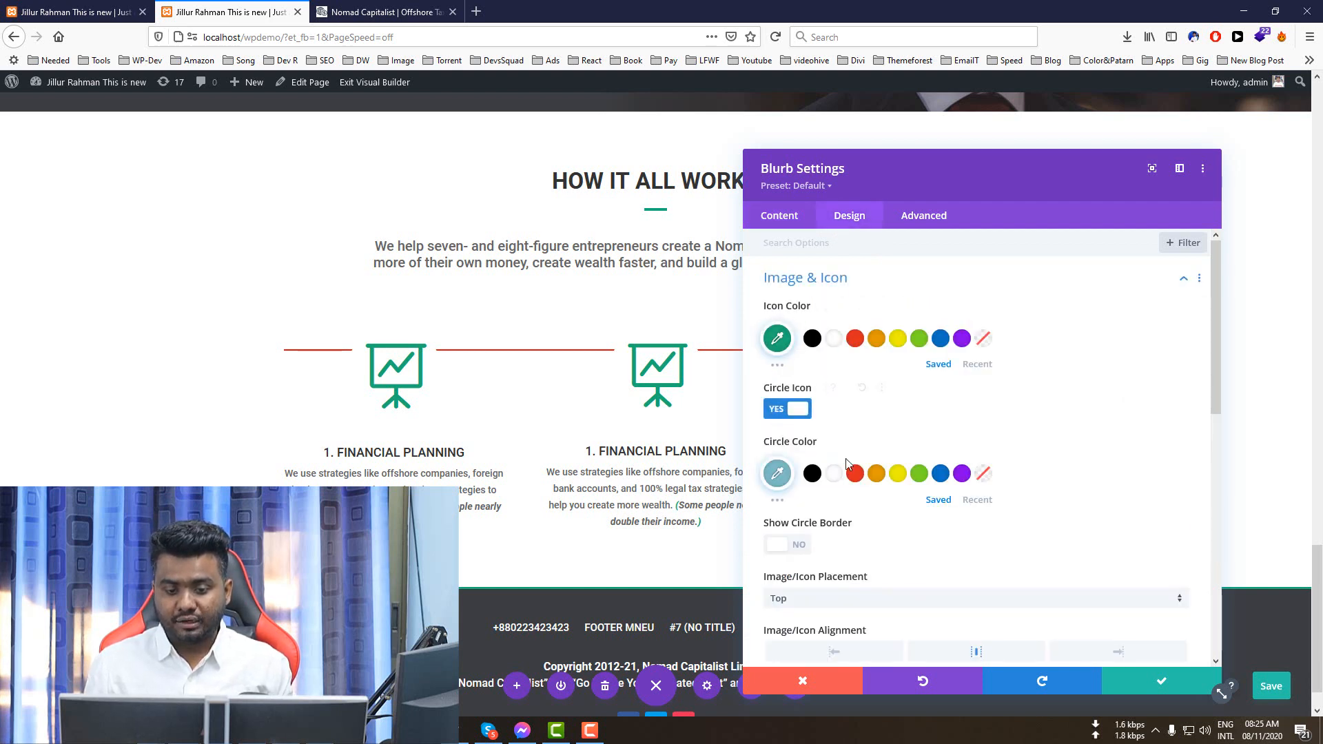
scroll(895, 437, down, 3)
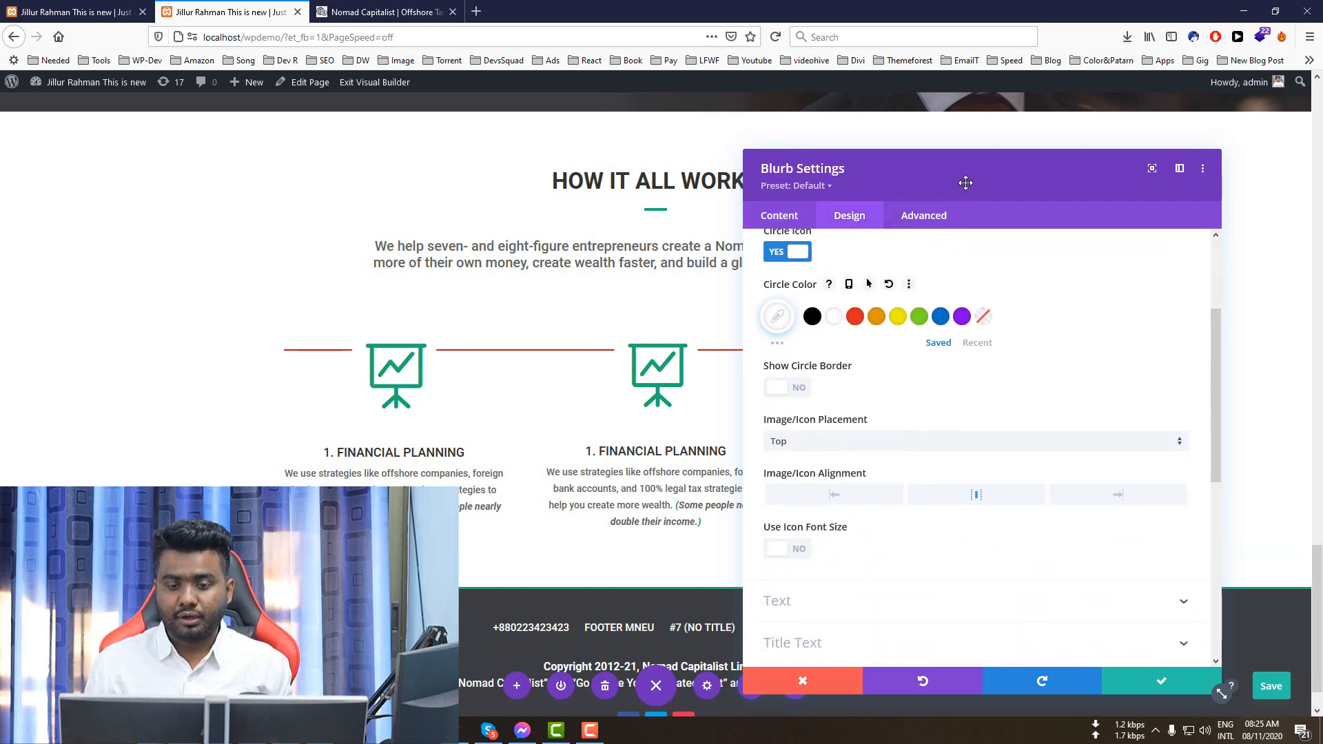
- Enable a custom icon font size of 92px for the third blurb and save its settings
drag(965, 183, 367, 153)
scroll(272, 458, down, 2)
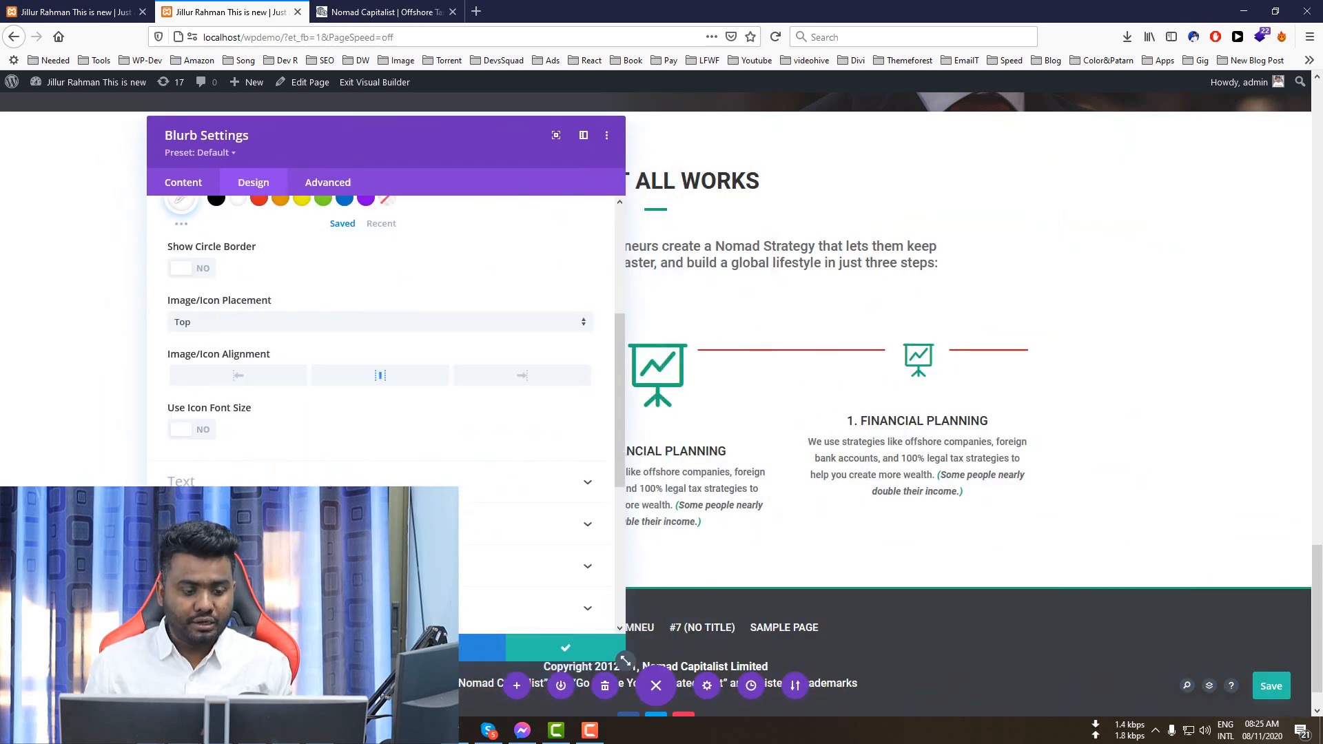
scroll(248, 370, down, 3)
scroll(198, 357, up, 1)
click(193, 358)
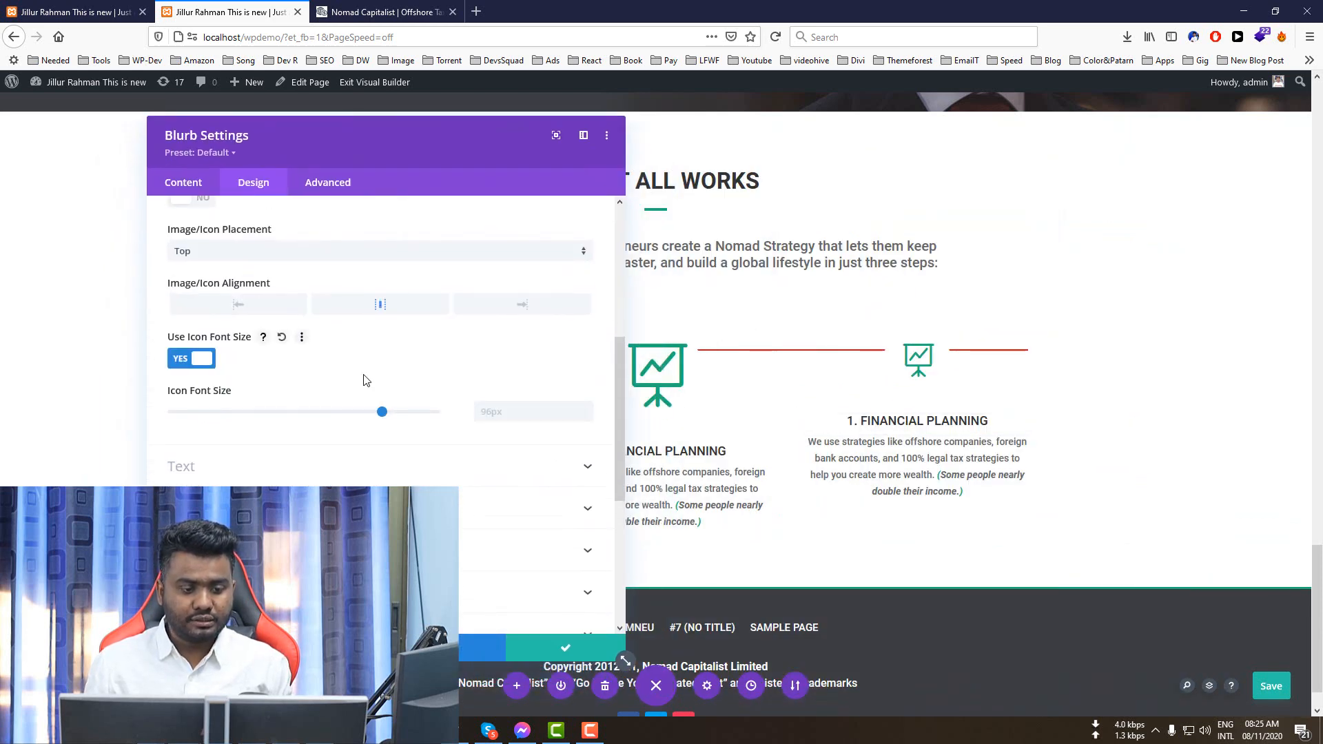
click(516, 413)
text(92)
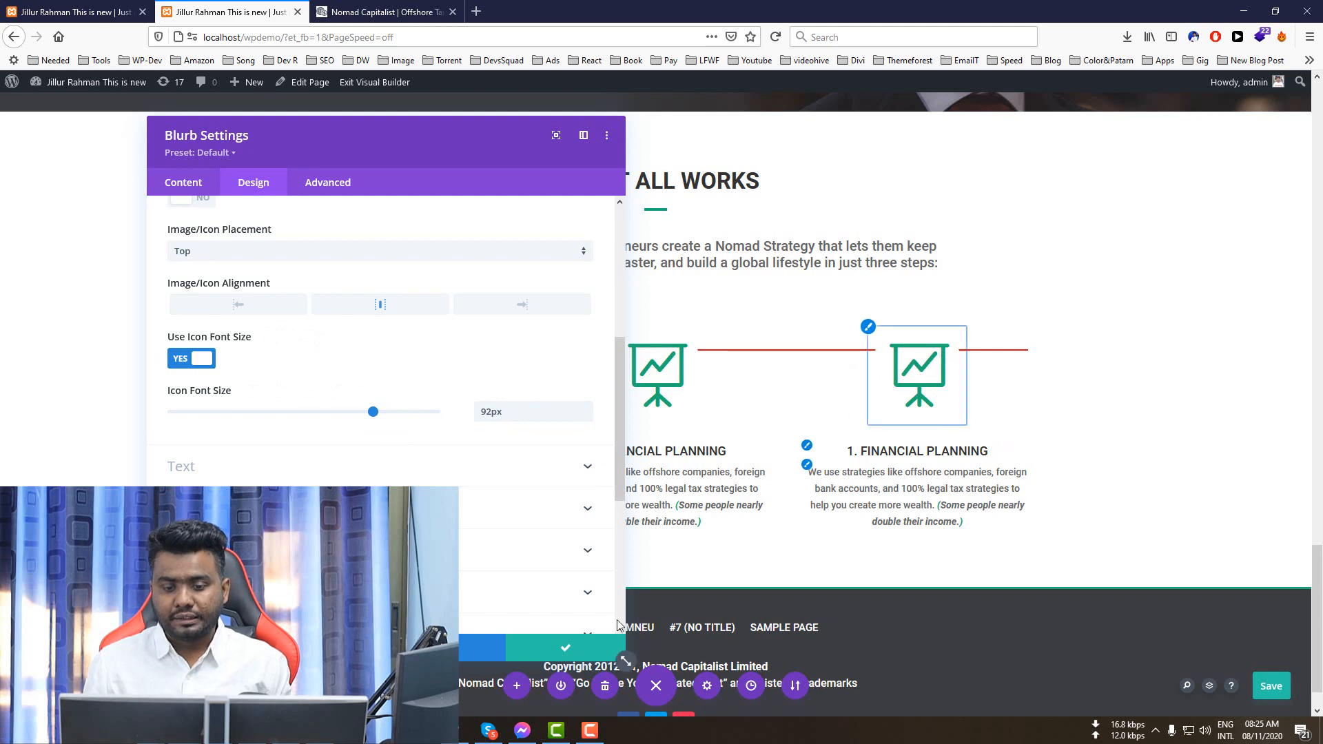
click(565, 648)
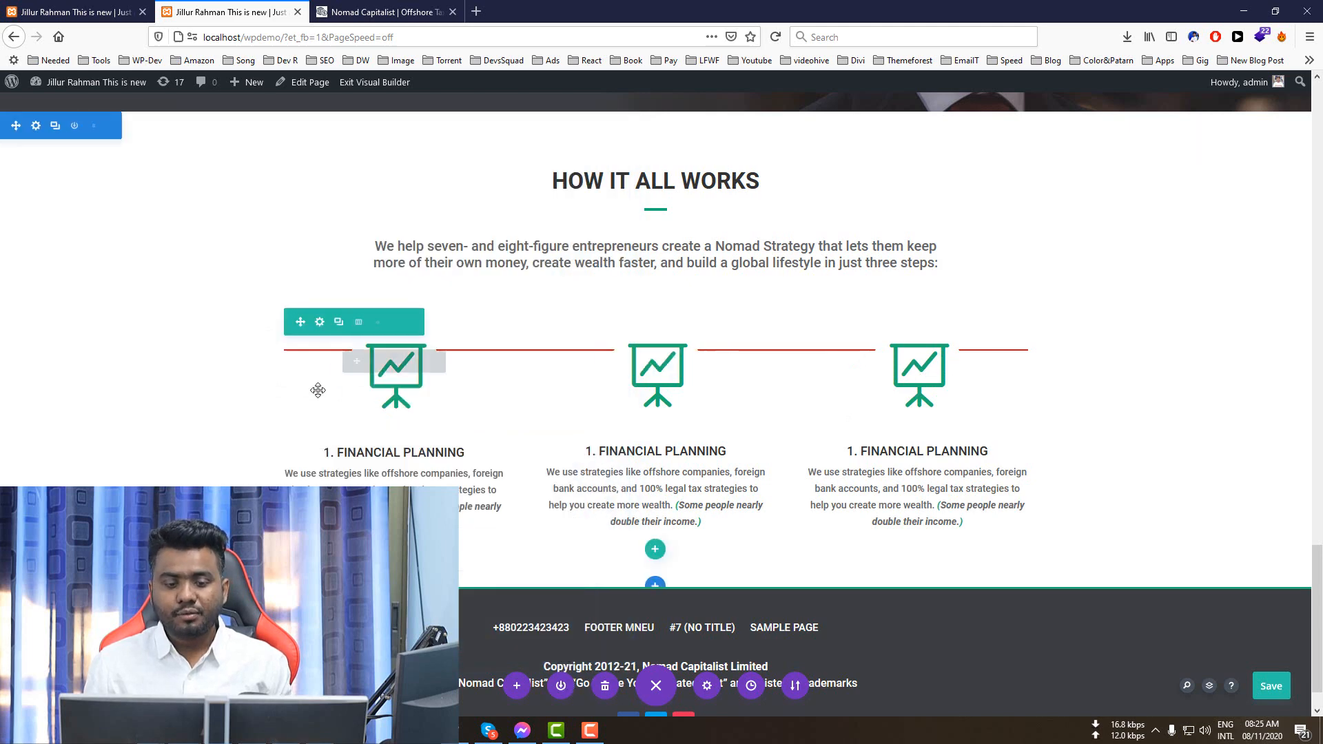
- Set the top offset to 80px in the blurb row's Before CSS and save the row settings
click(320, 322)
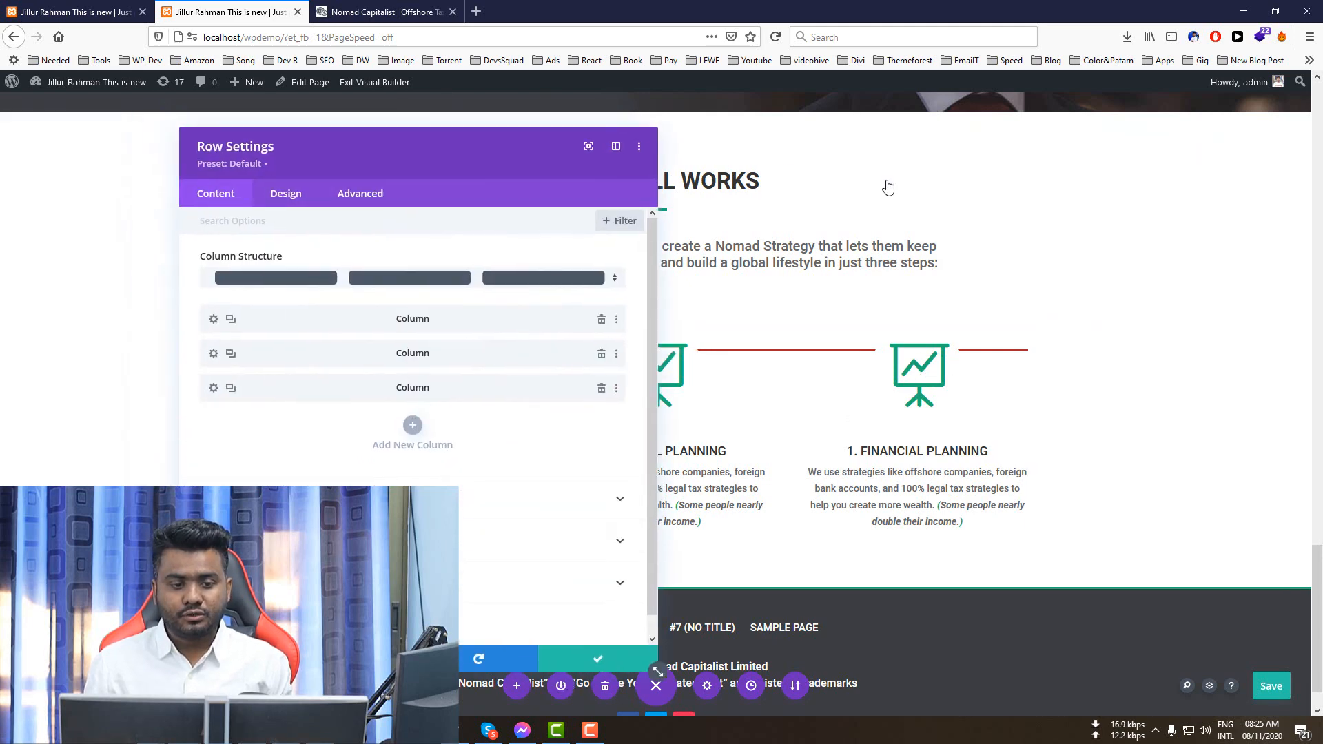
click(1058, 245)
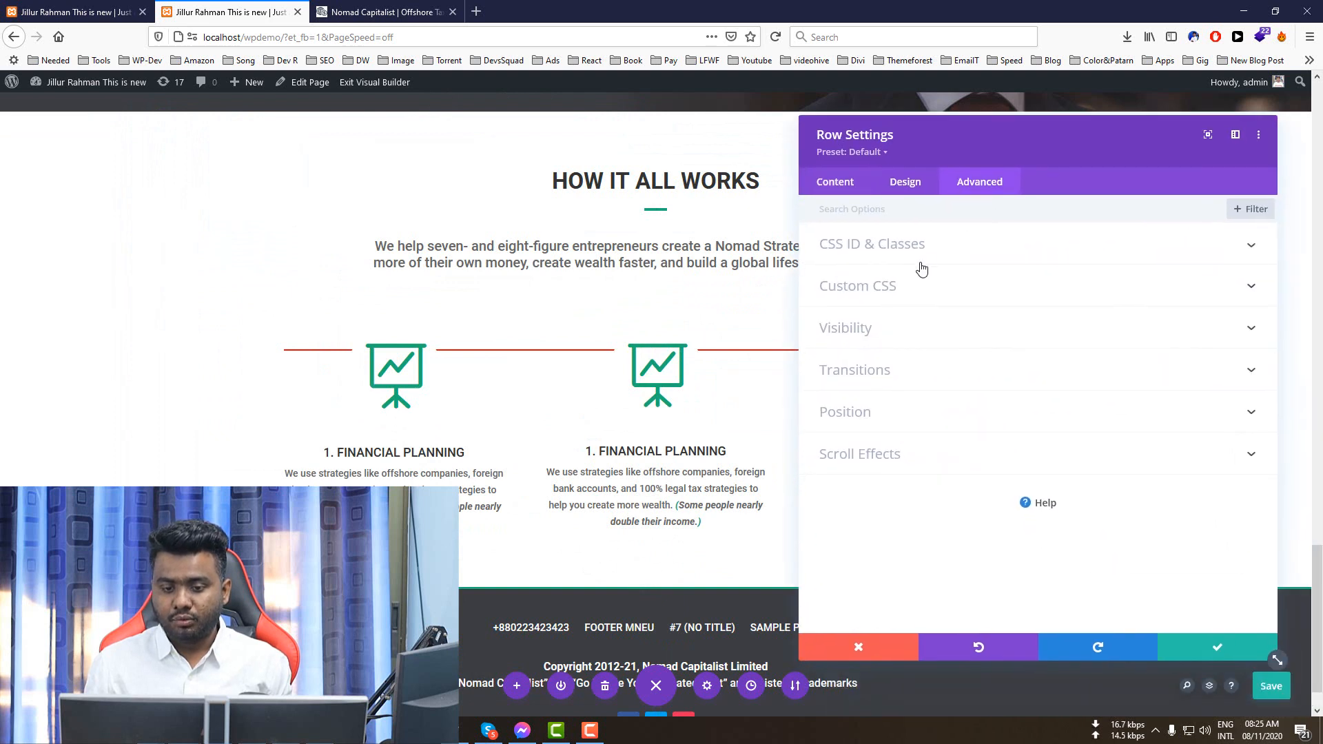
click(892, 284)
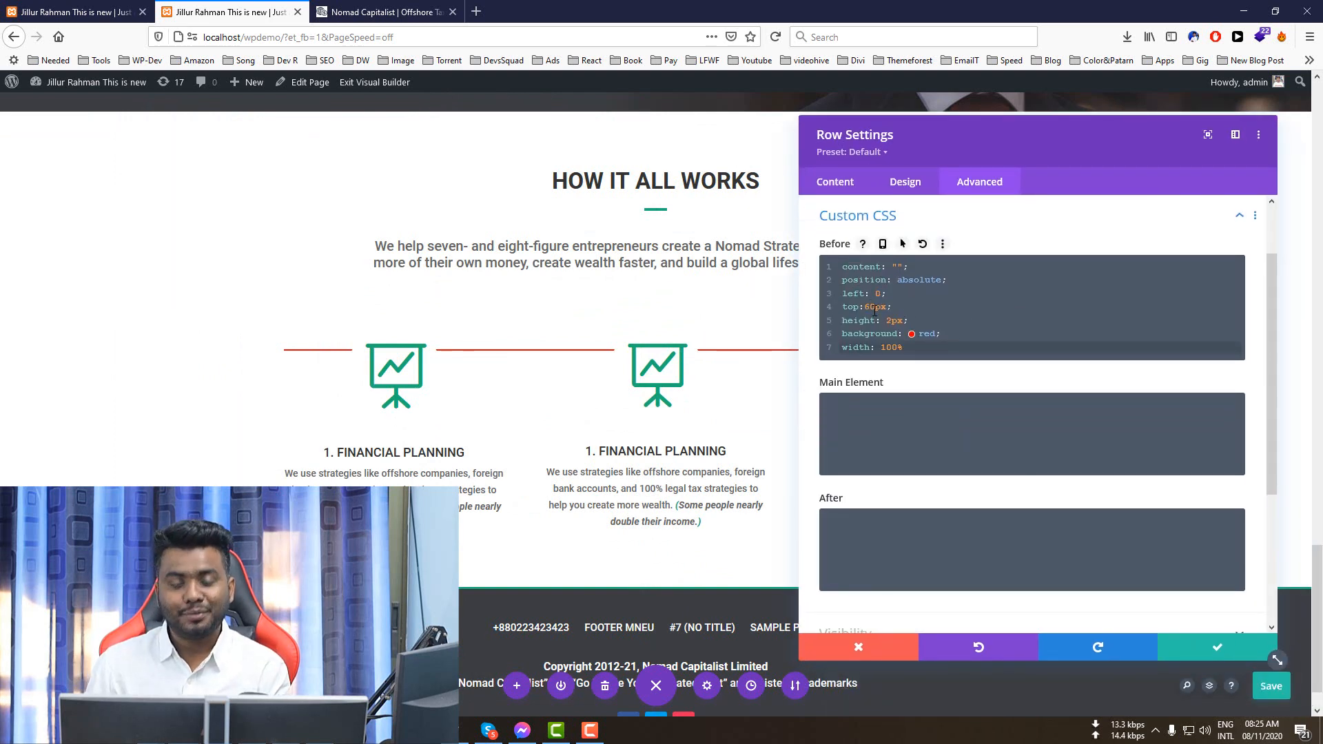
click(889, 296)
click(894, 308)
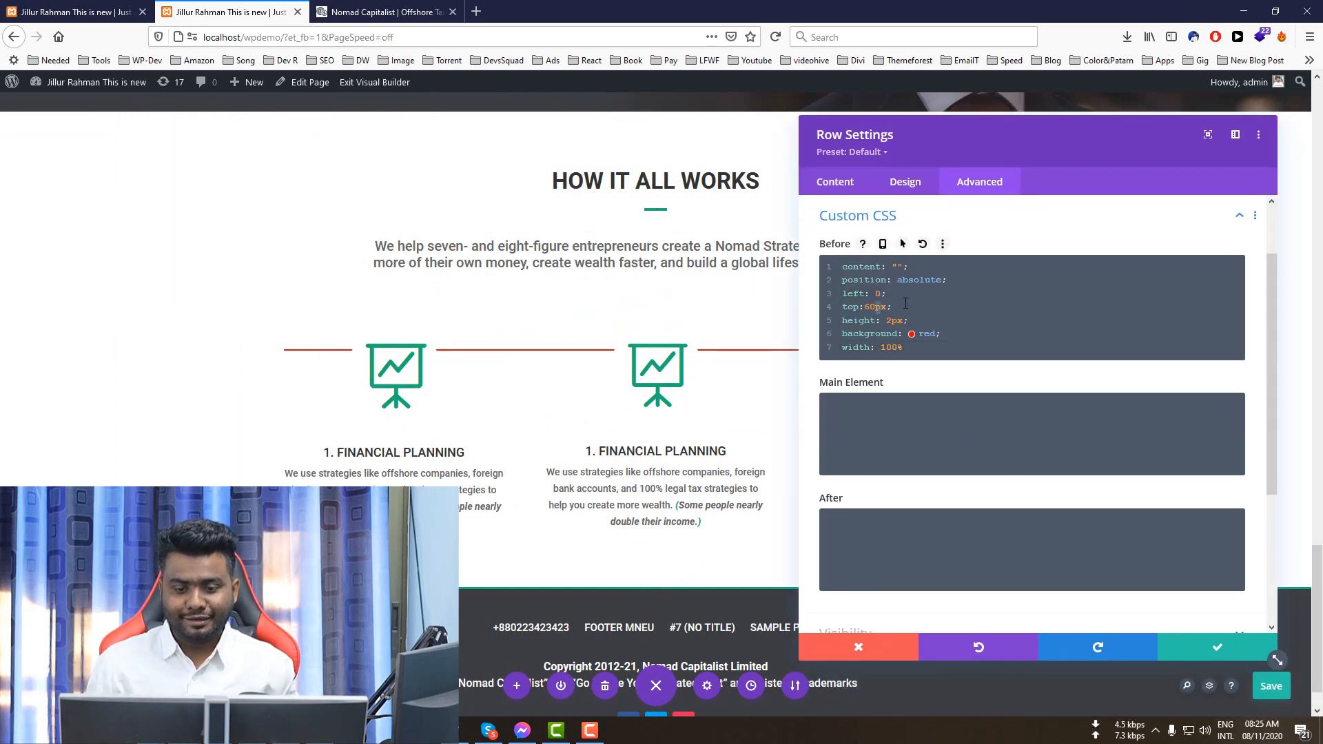
key(Left)
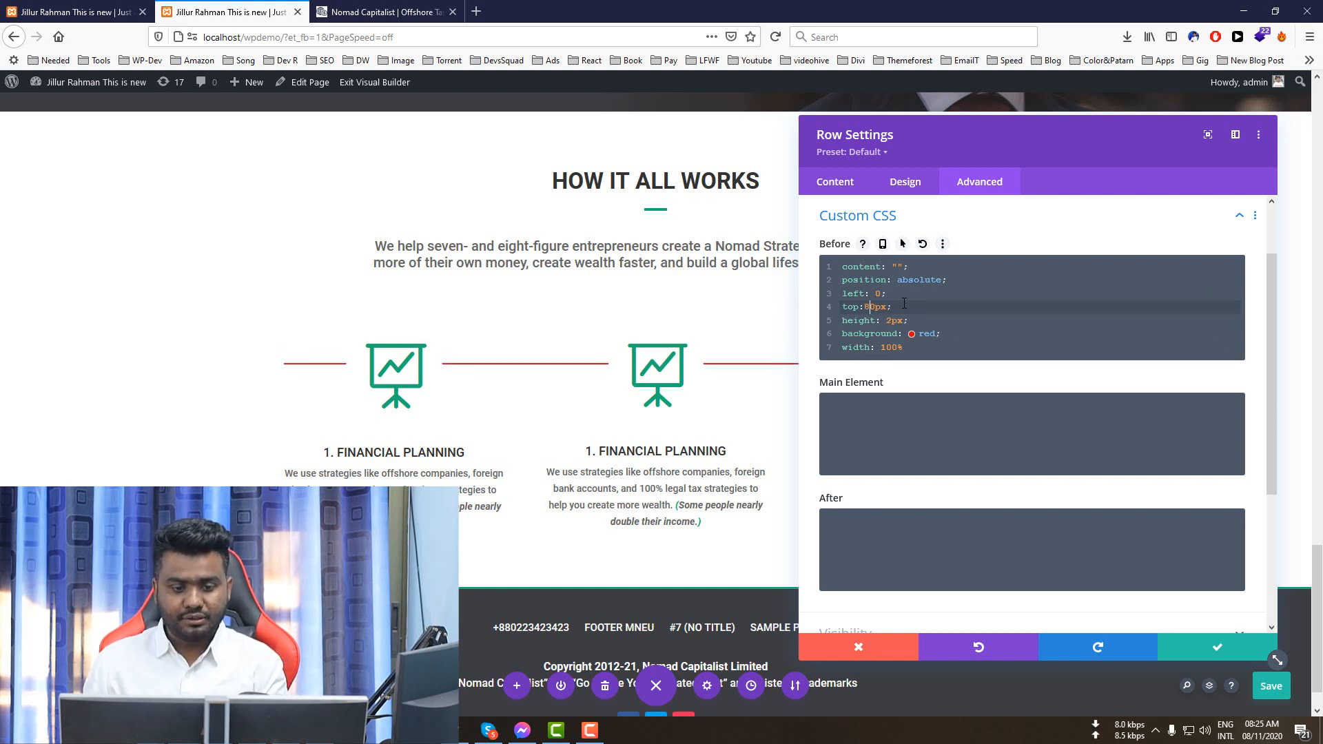
click(1207, 648)
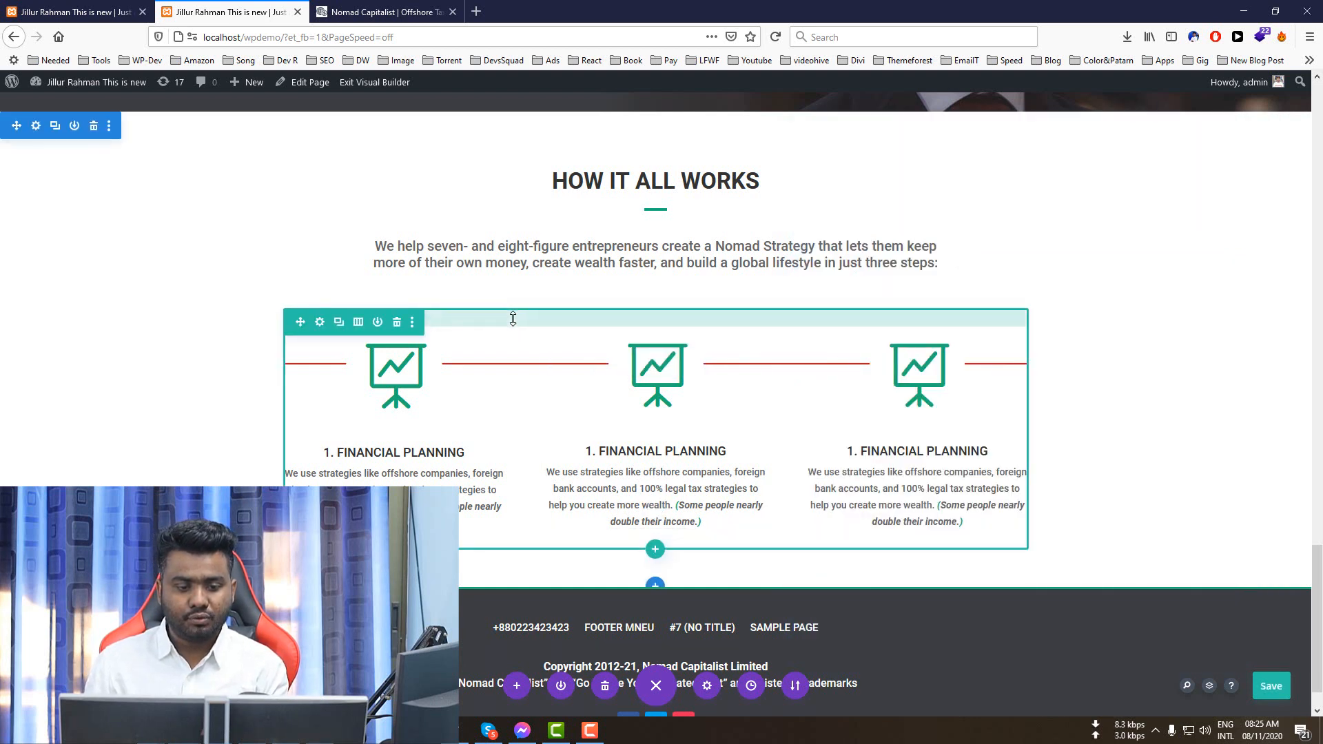
- Reduce the blurb row's top padding and compare its layout with the reference site
drag(513, 319, 517, 292)
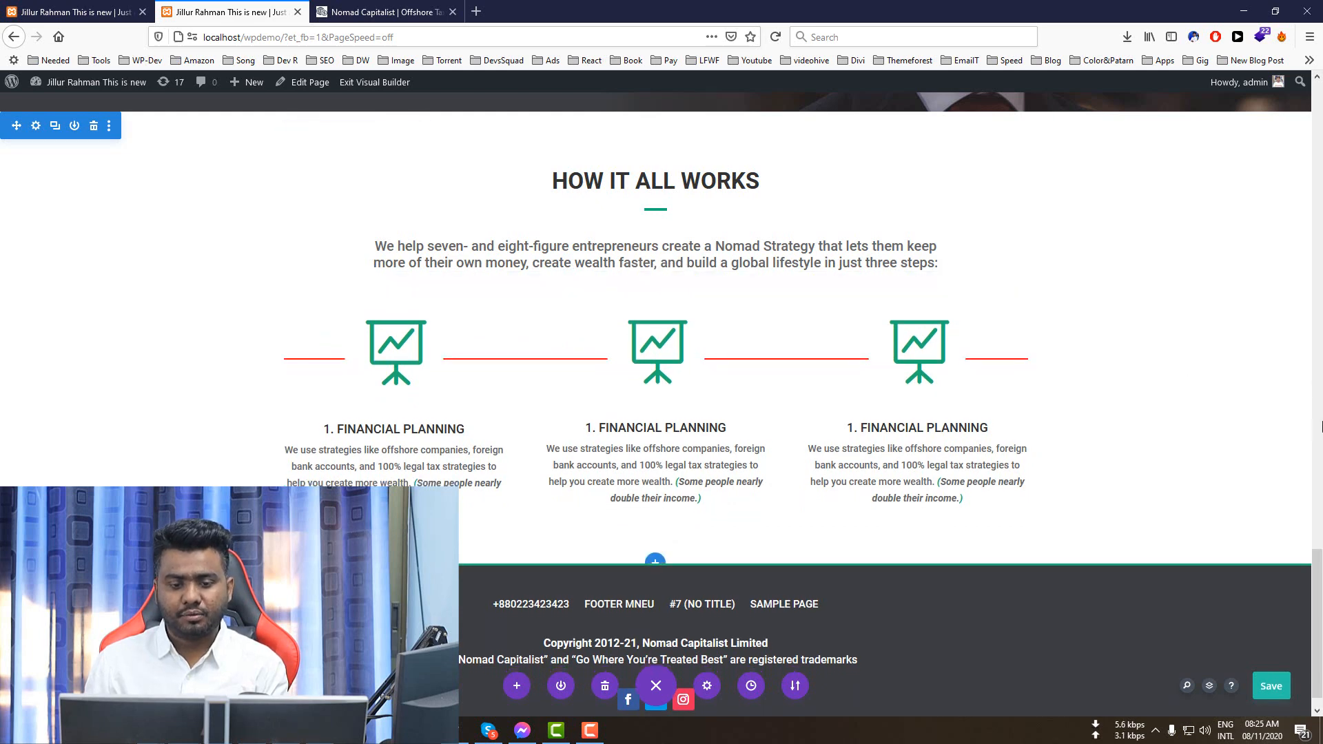
click(365, 11)
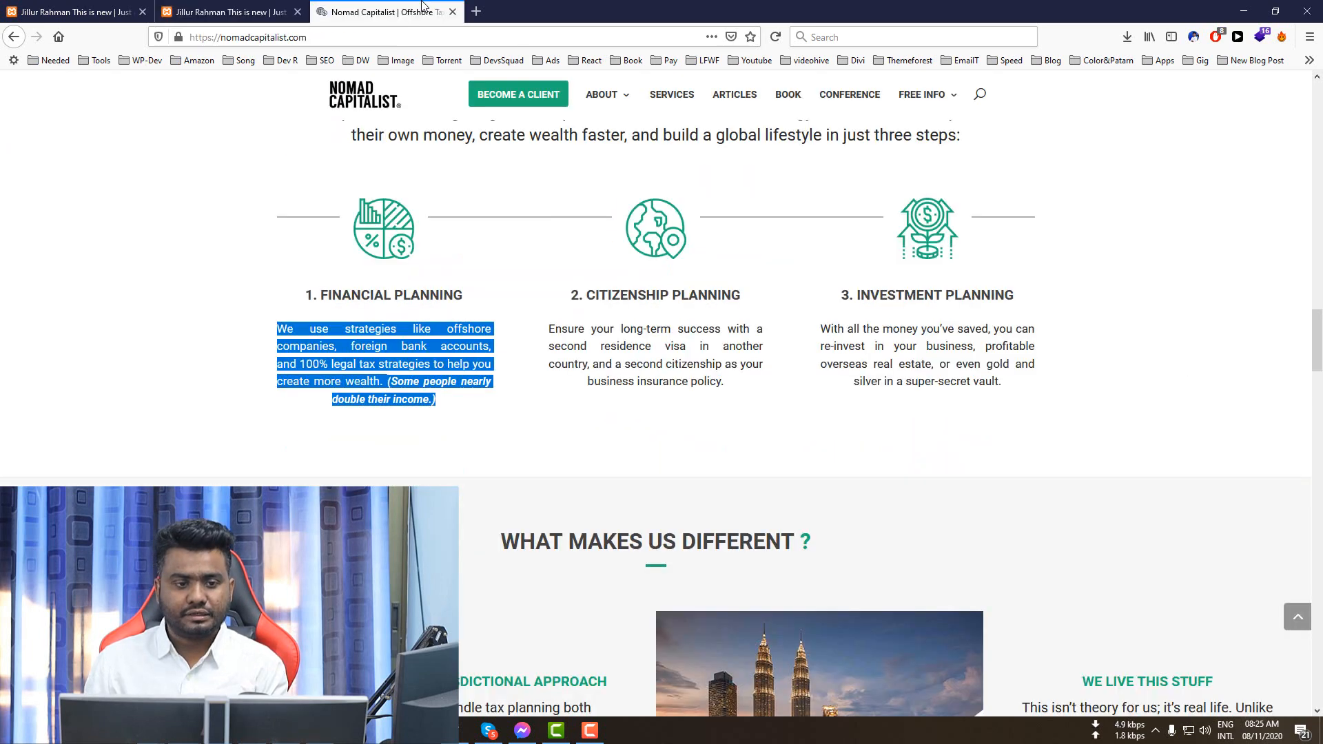
click(279, 10)
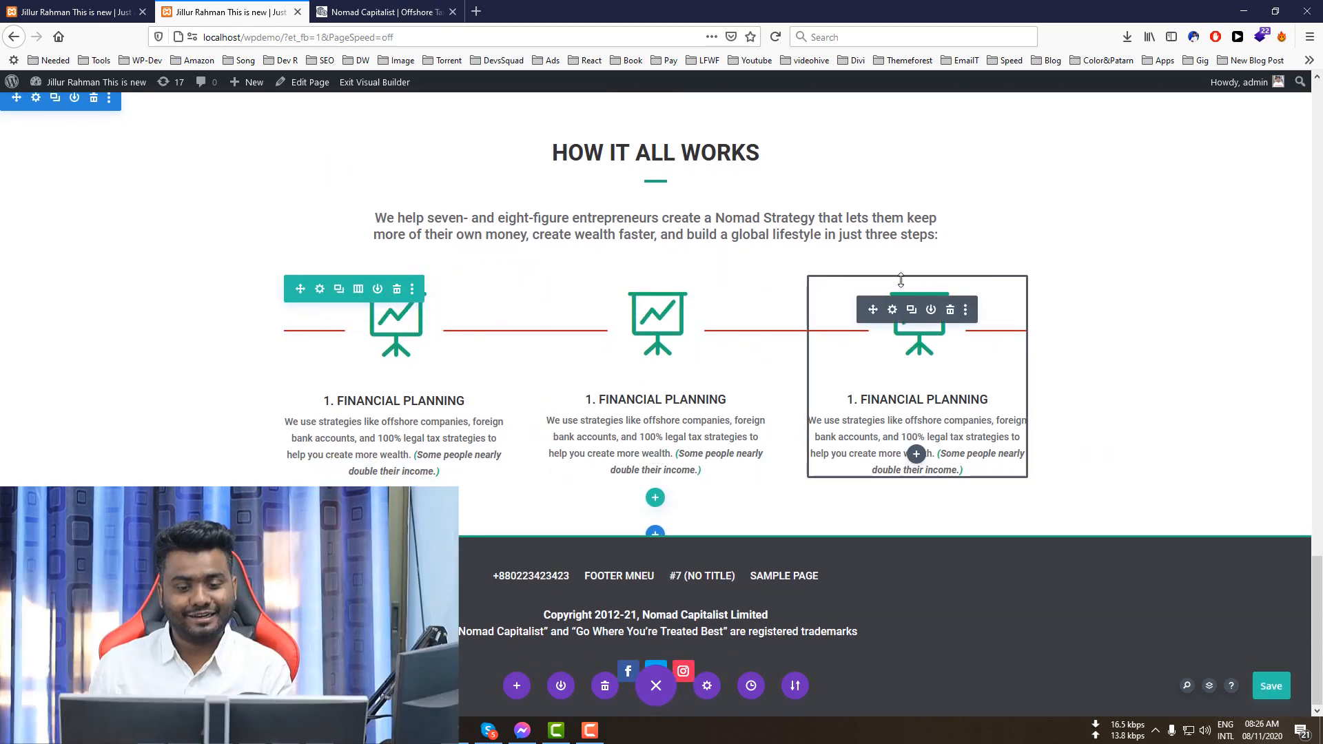
- Review the line's background color in the blurb row's Before CSS, then save the row settings and the page
click(320, 290)
click(979, 185)
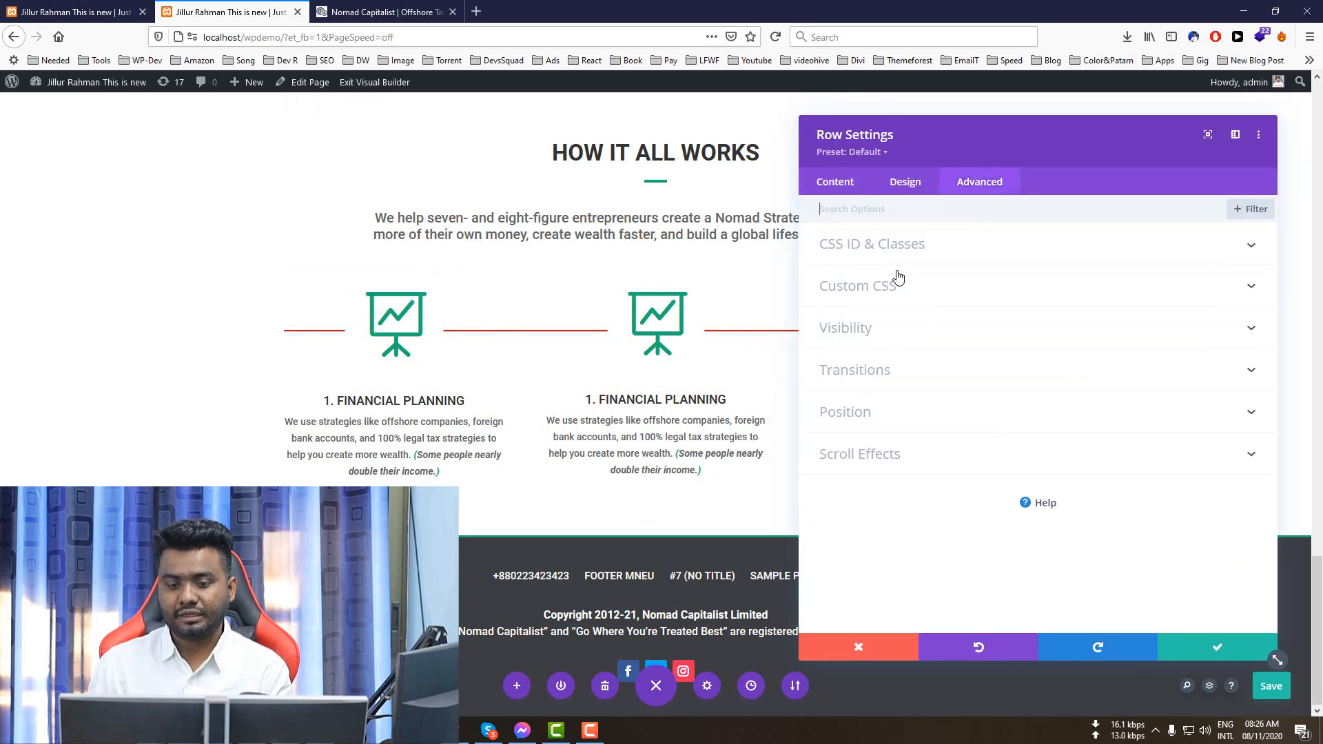
click(860, 282)
click(924, 335)
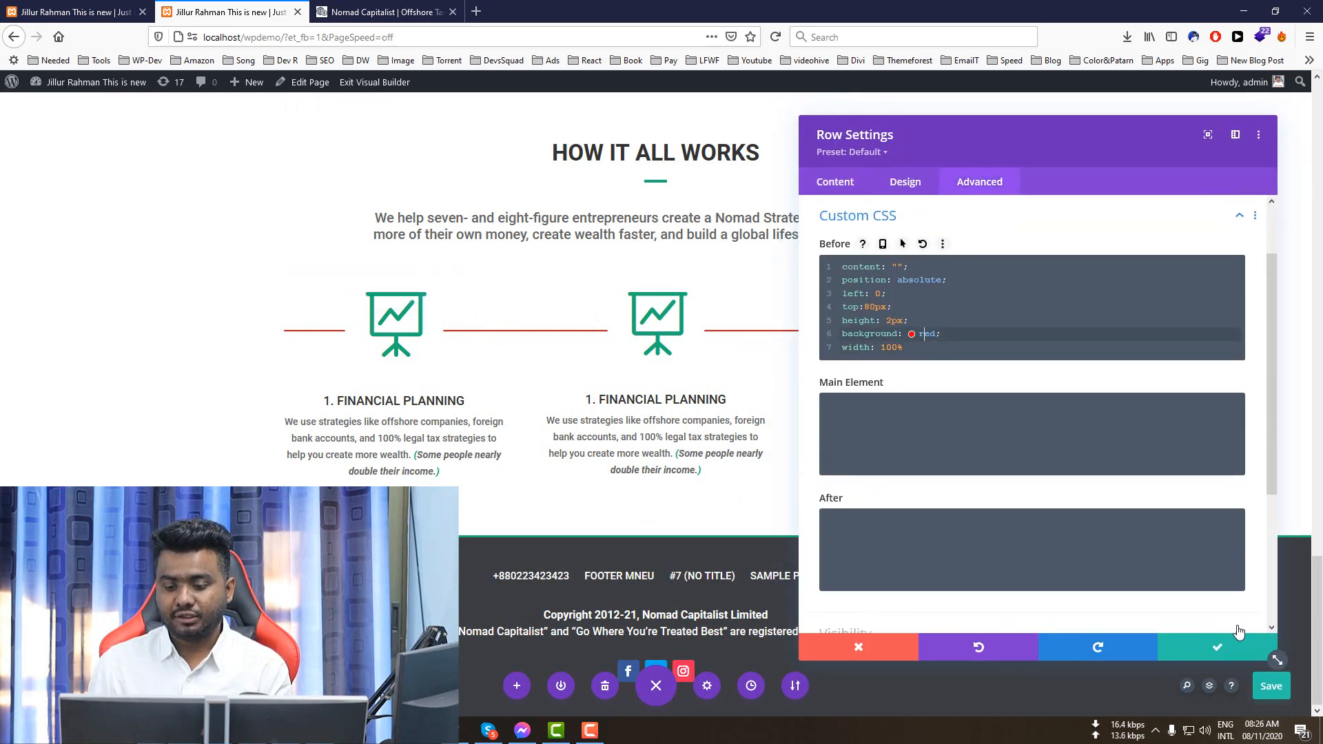
click(1241, 648)
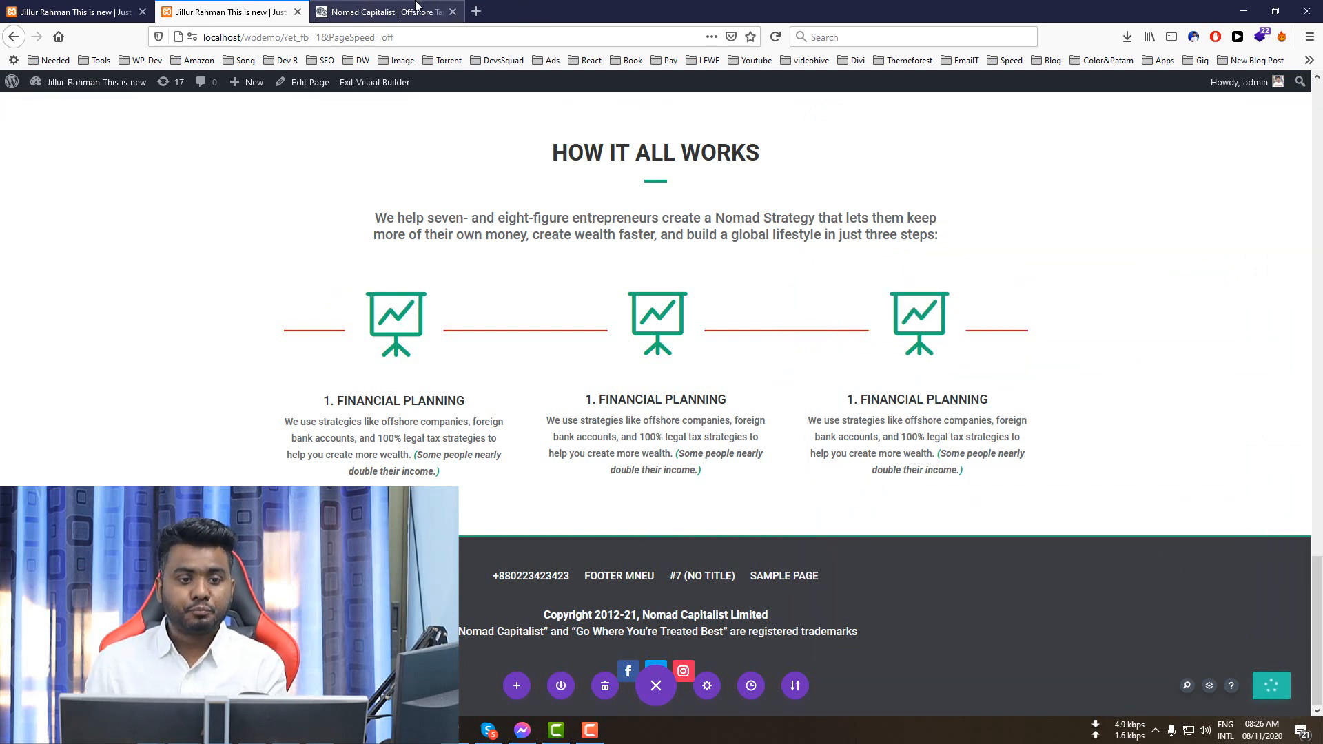
- Examine the layout of the "What Makes Us Different ?" section on the Nomad Capitalist reference site
click(382, 12)
scroll(572, 289, down, 5)
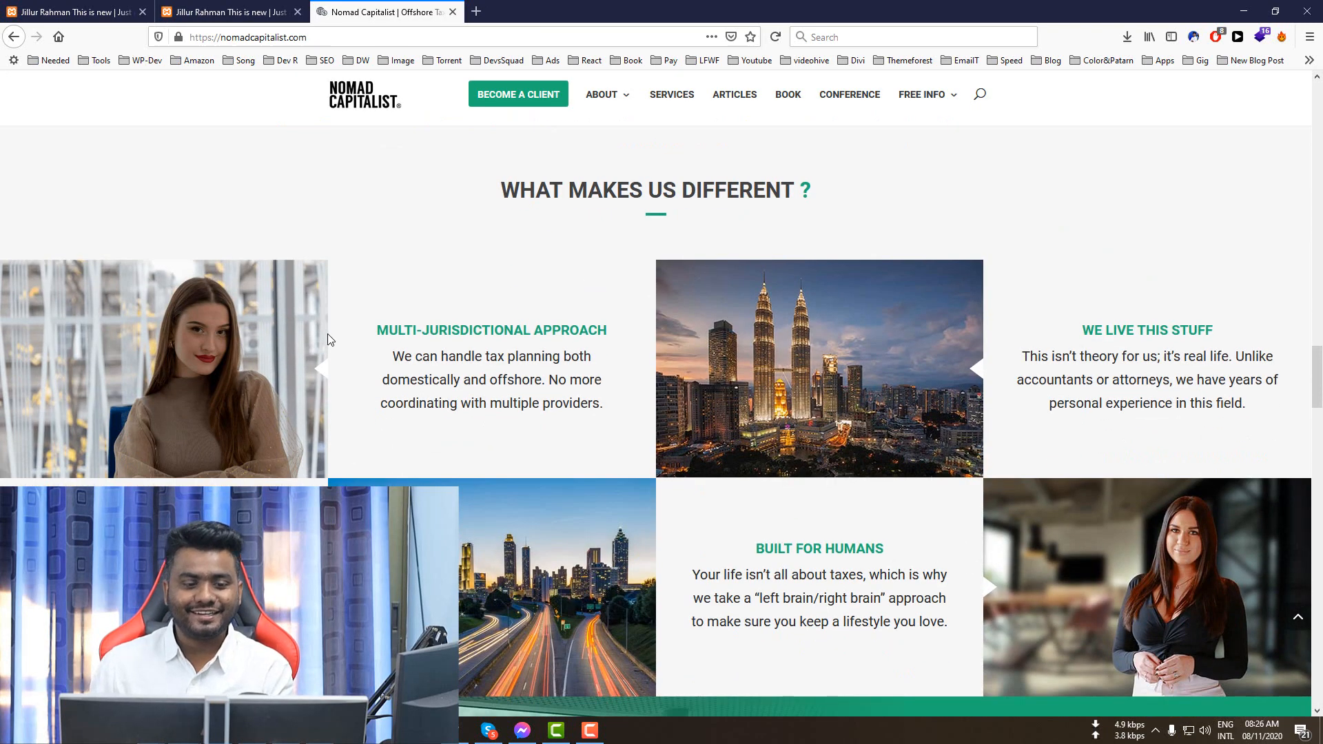
scroll(511, 257, up, 2)
scroll(384, 278, down, 5)
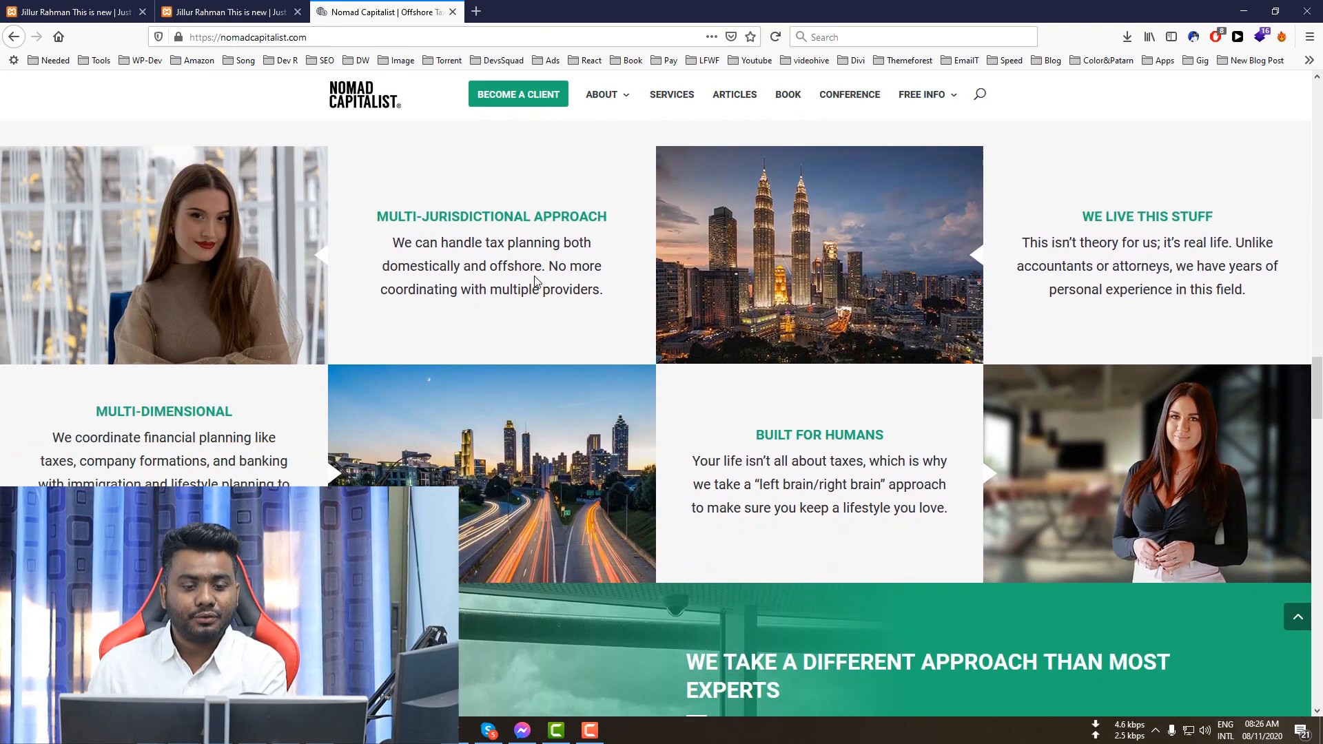
scroll(297, 441, up, 3)
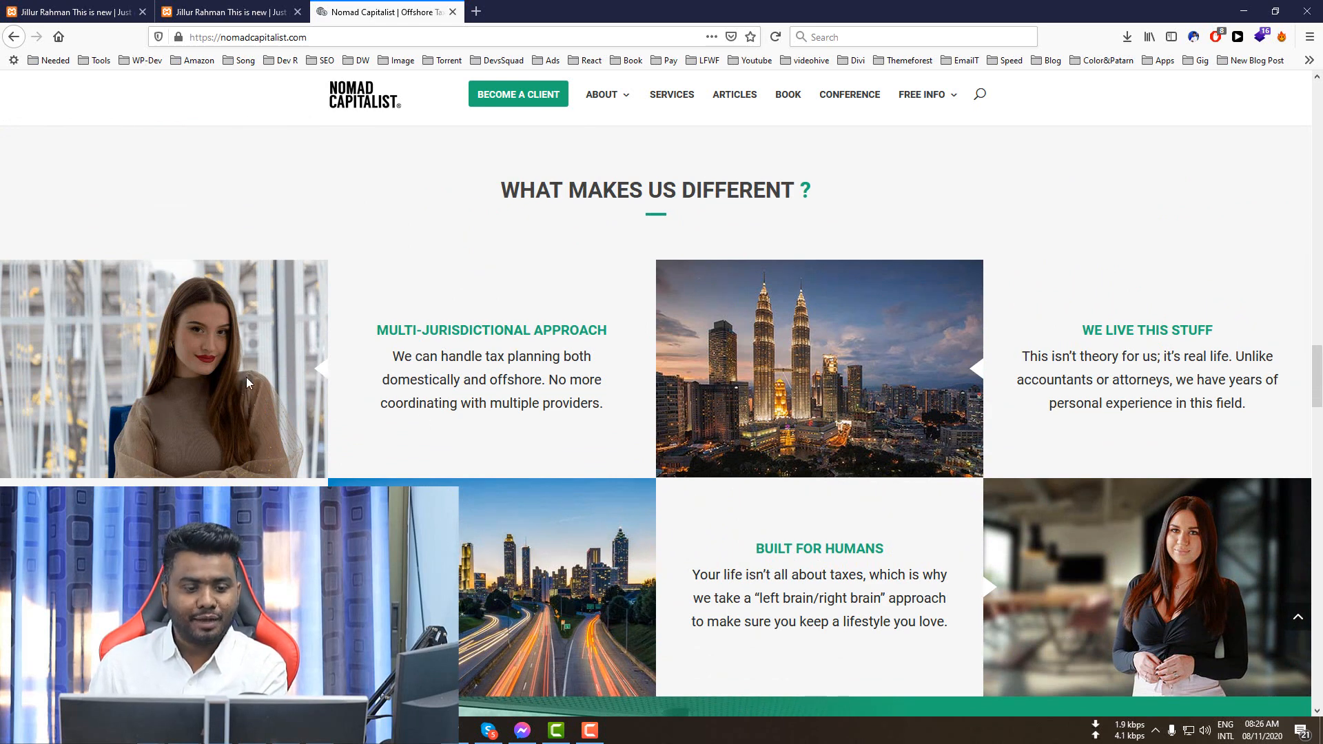
scroll(538, 324, down, 2)
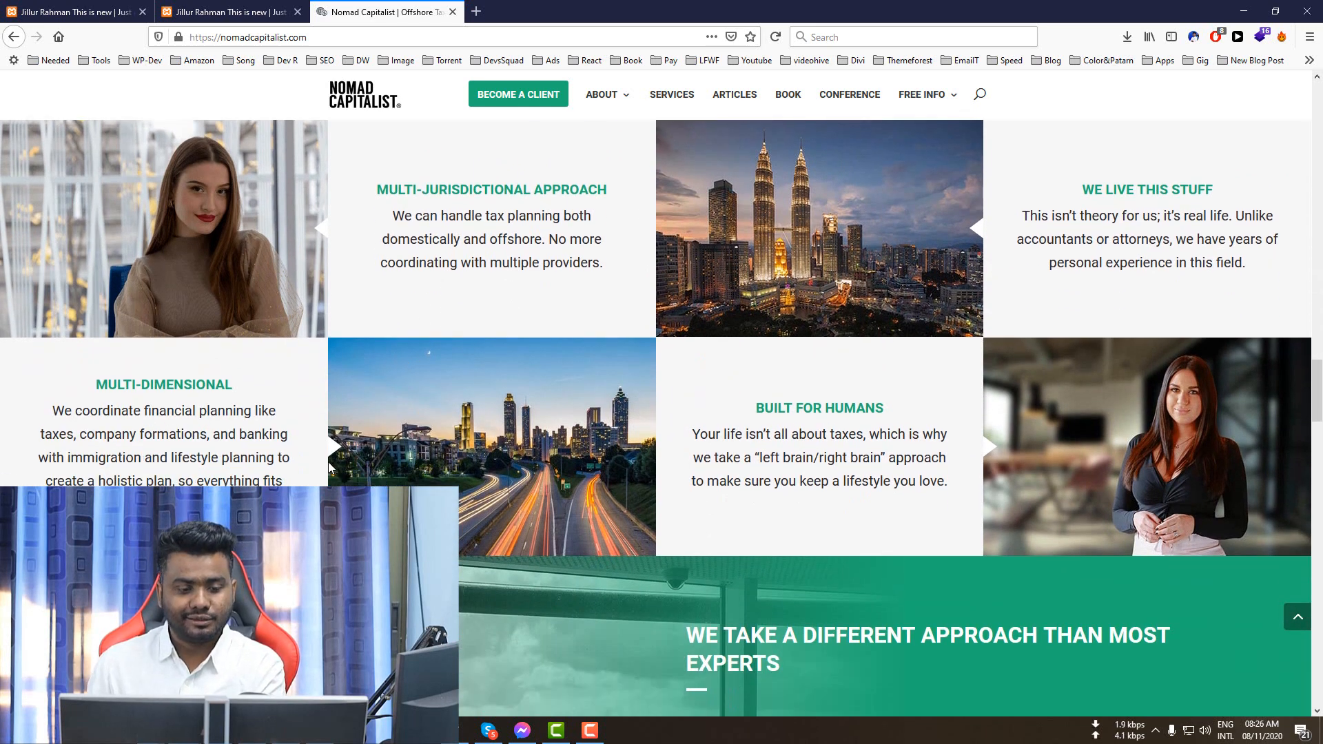
scroll(760, 303, up, 3)
scroll(728, 258, down, 3)
scroll(710, 235, up, 3)
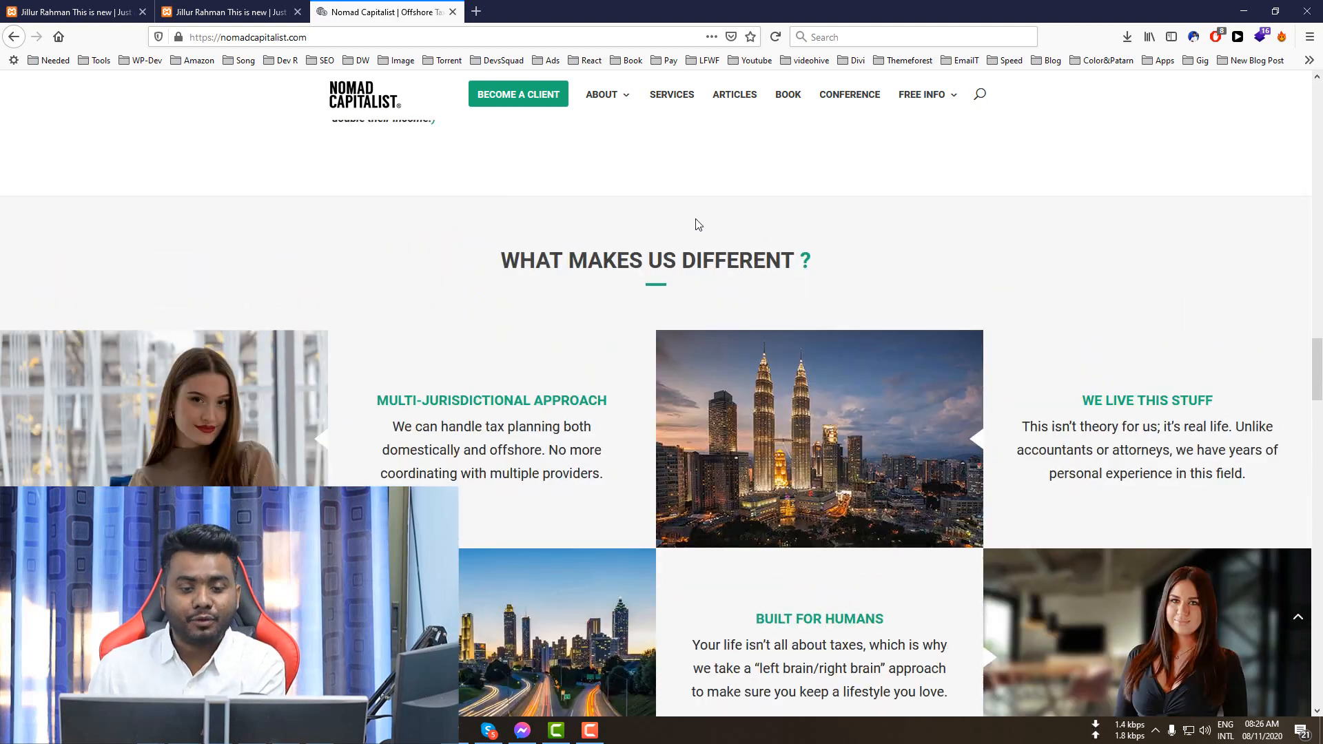
- Add a new section with a single-column row below the "How It All Works" section
click(257, 7)
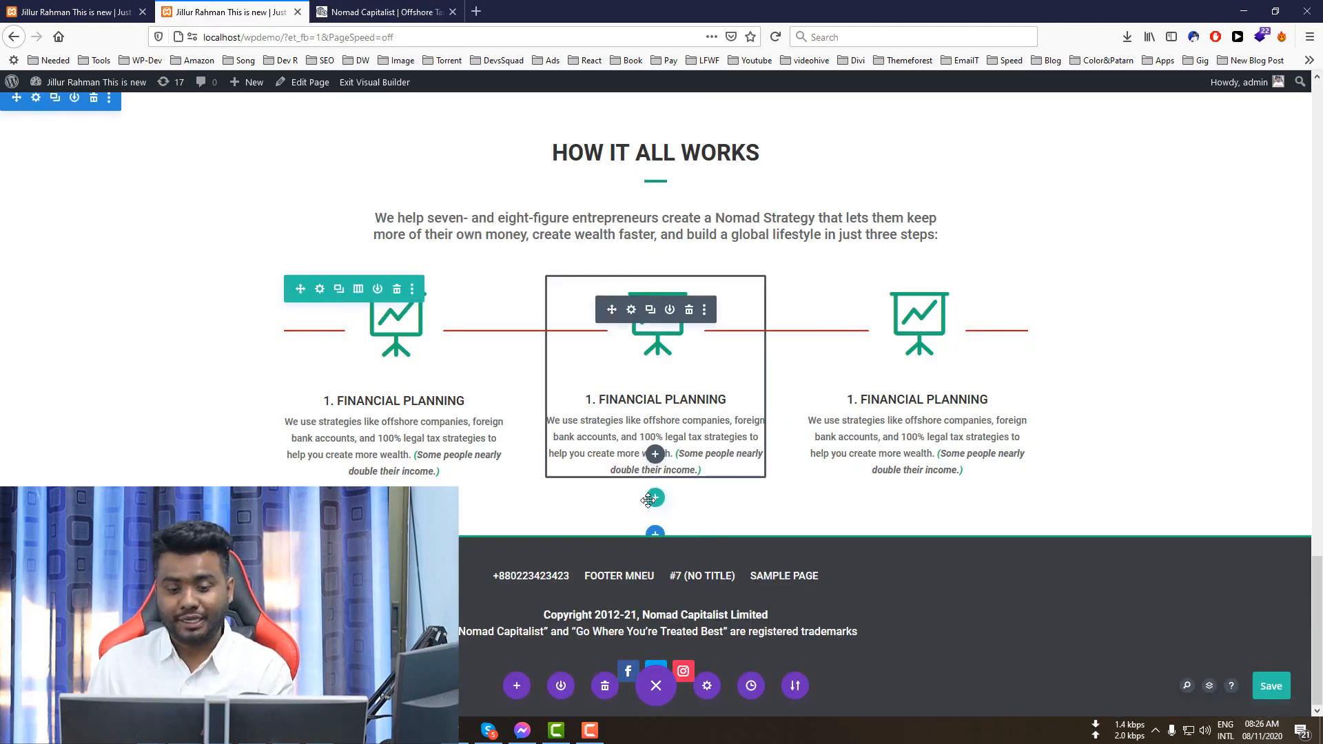
click(656, 537)
click(578, 492)
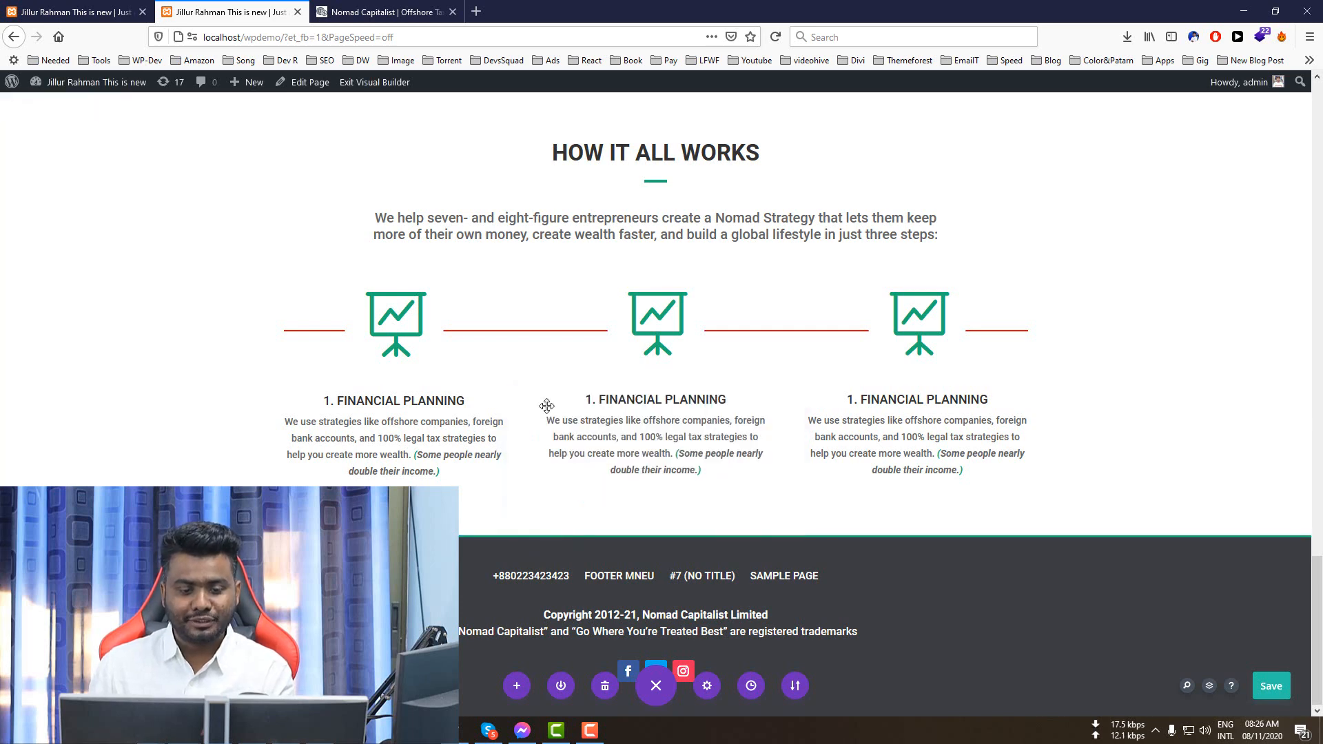
click(572, 335)
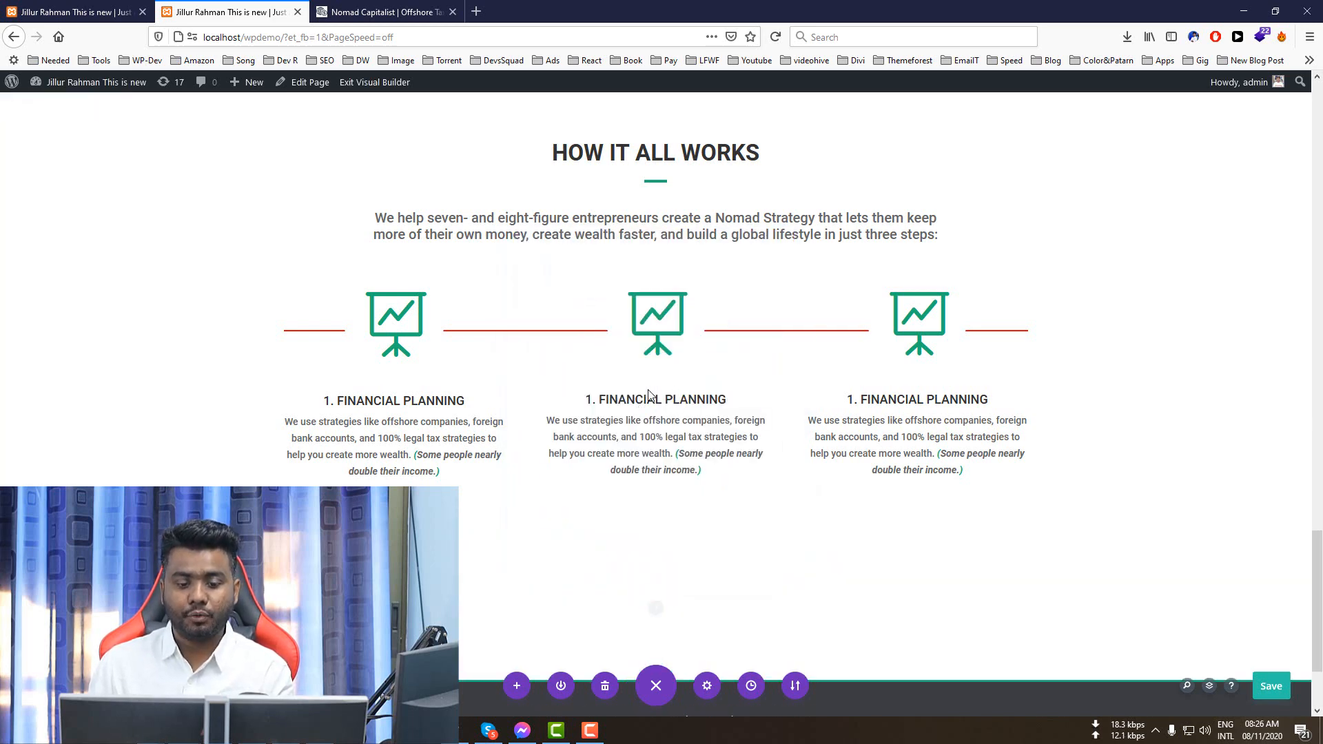
- Duplicate the "HOW IT ALL WORKS" heading module and move the copy into the new section's row
key(ctrl+Tab)
scroll(517, 338, down, 2)
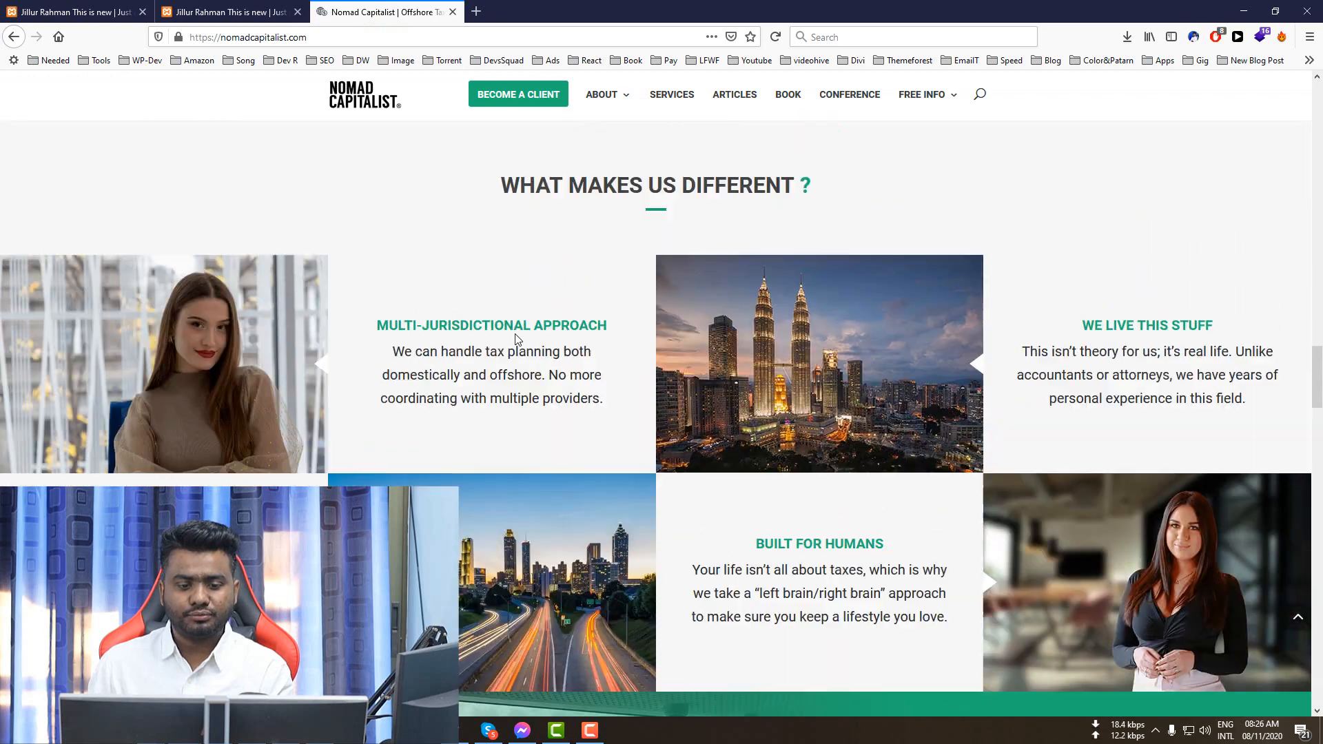
click(231, 11)
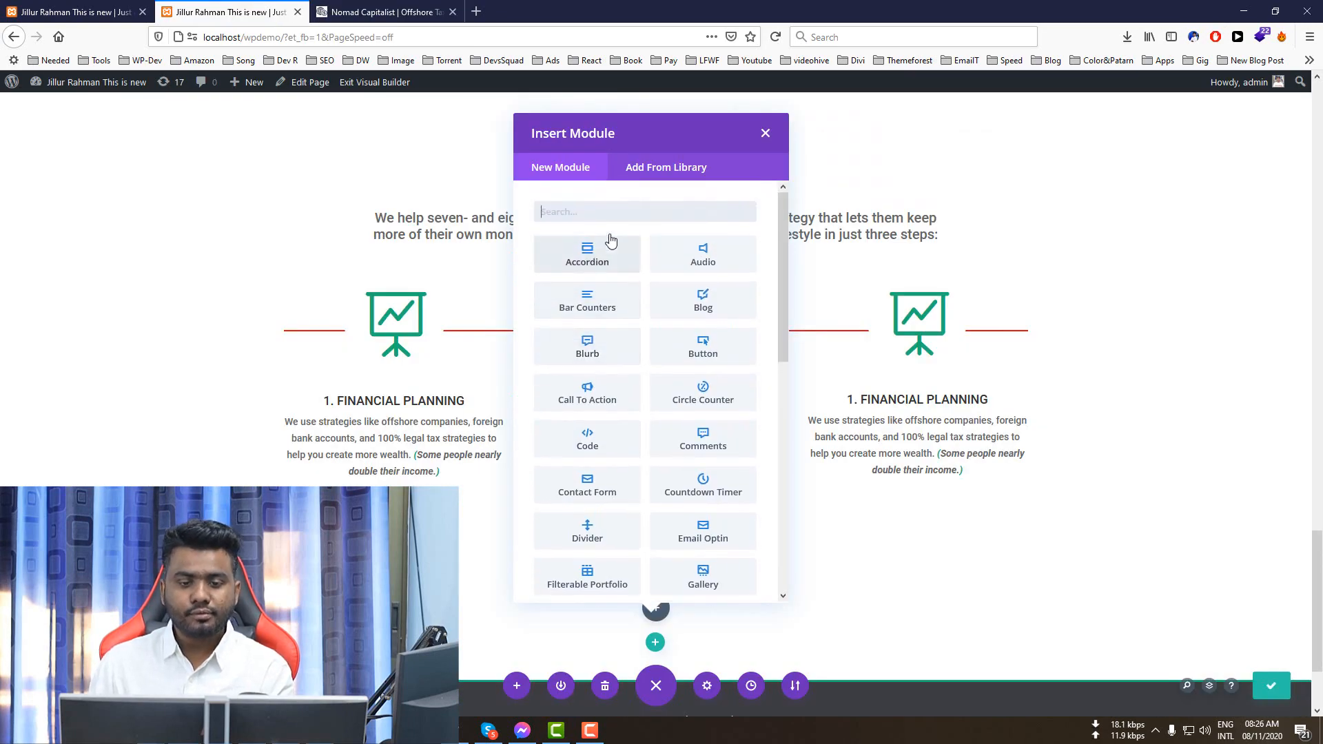
click(766, 133)
scroll(717, 255, up, 3)
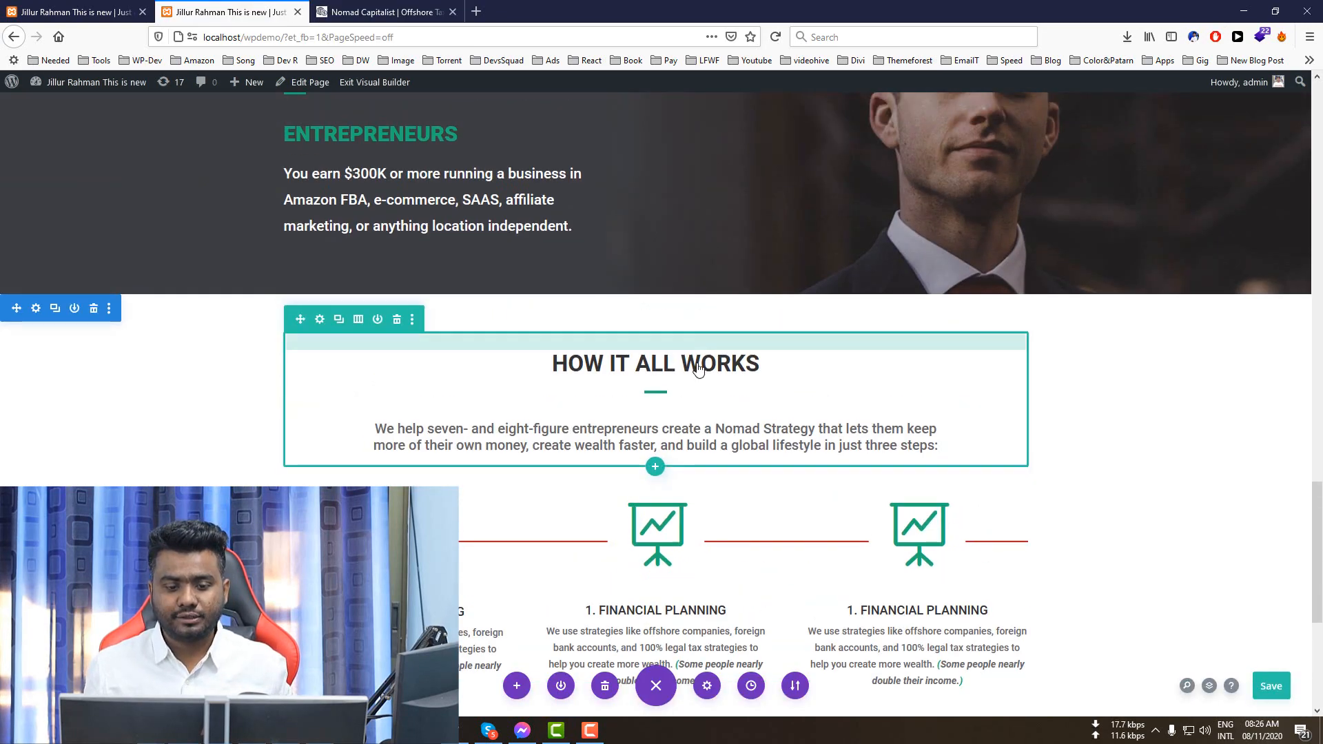
click(649, 357)
scroll(648, 359, down, 2)
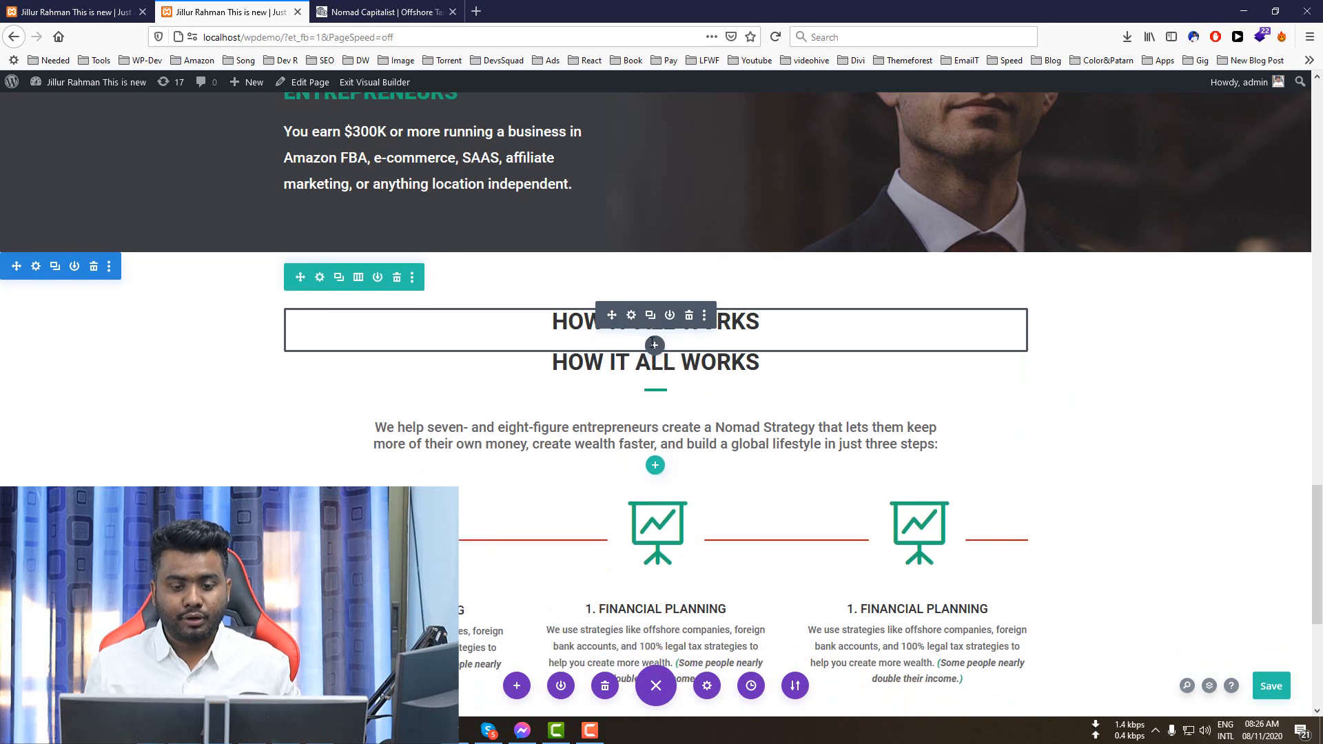
drag(613, 327, 493, 452)
- Sample the light gray background #f7f7f7 of the reference's "What Makes Us Different ?" section with Quick HTML Color Picker
key(ctrl+Tab)
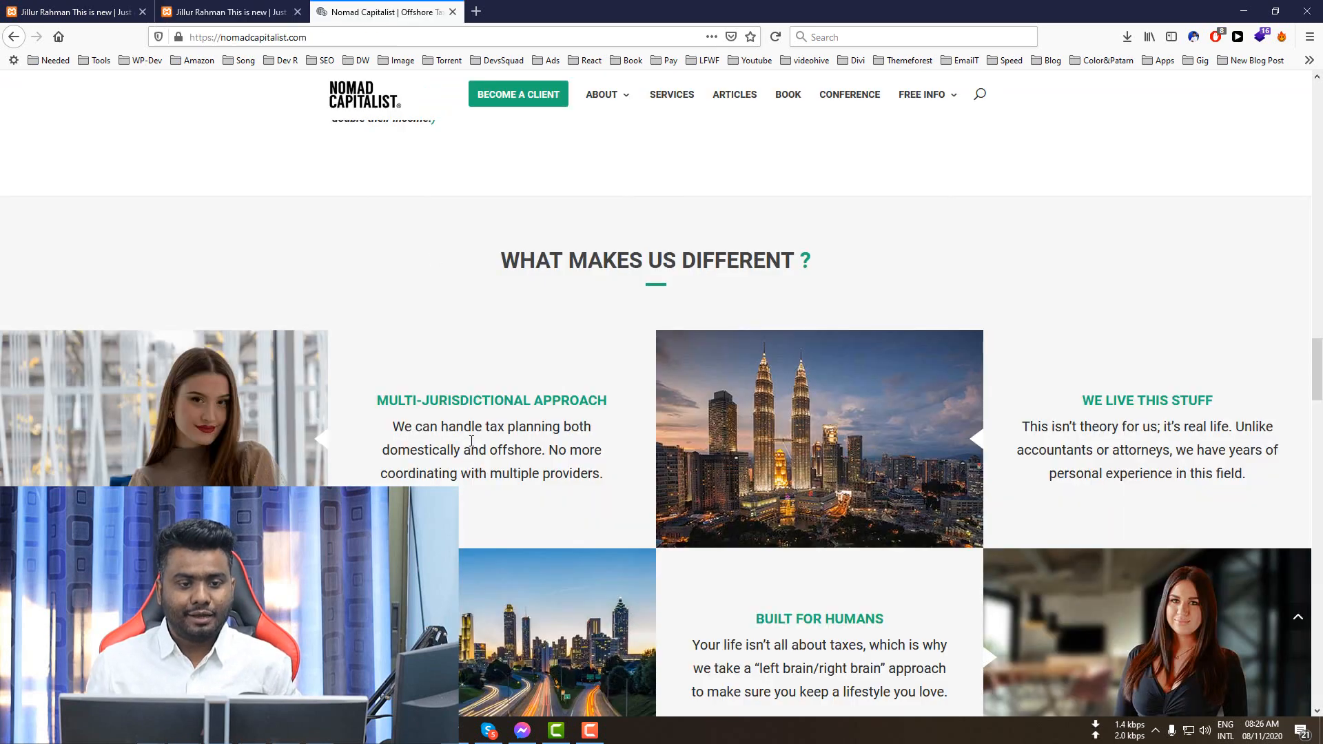
click(466, 725)
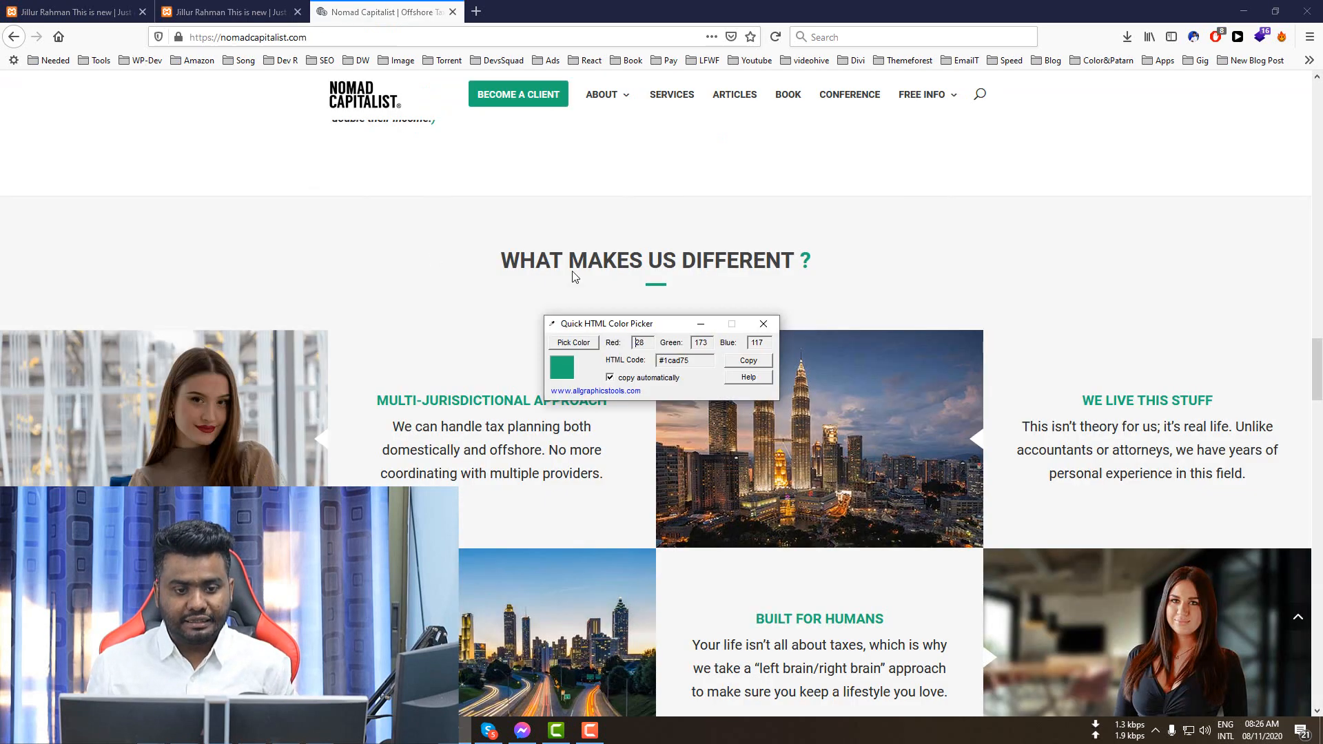
click(574, 343)
click(764, 215)
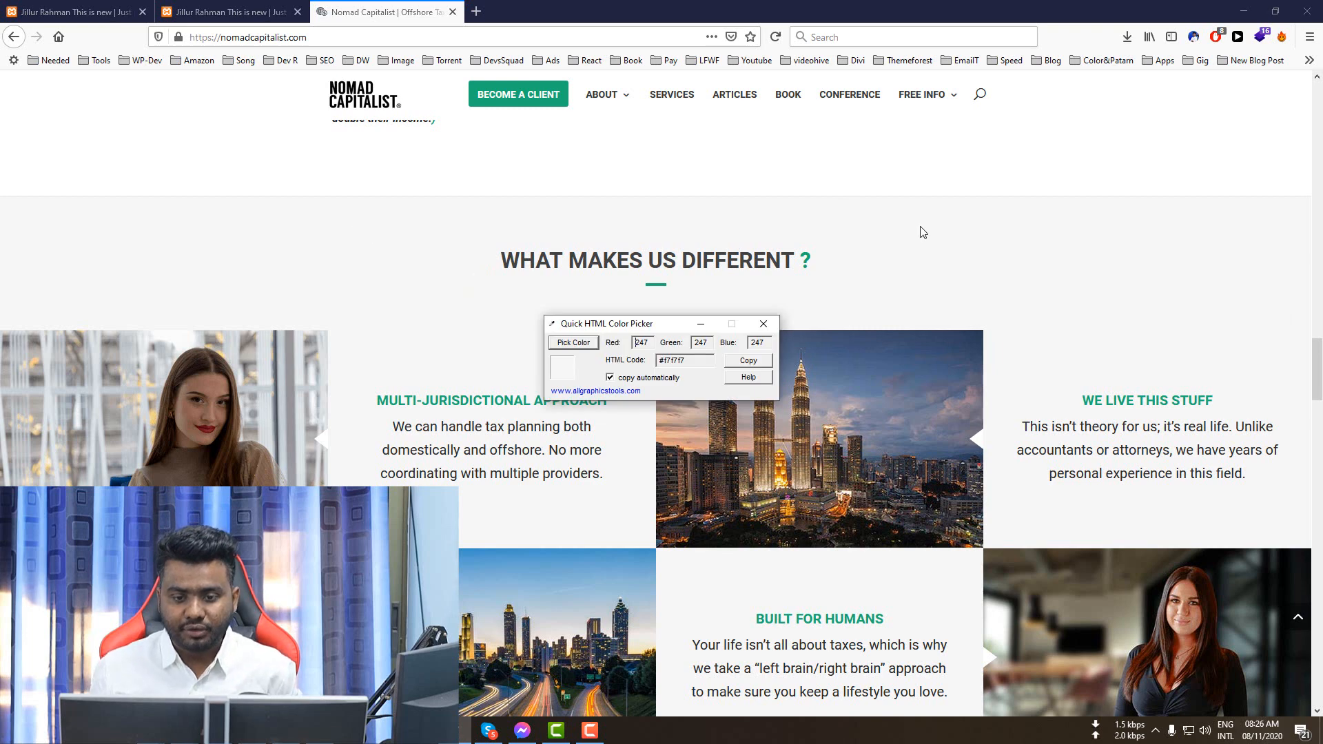
- Set the background color of the new section containing the copied "HOW IT ALL WORKS" heading to #f7f7f7
click(269, 8)
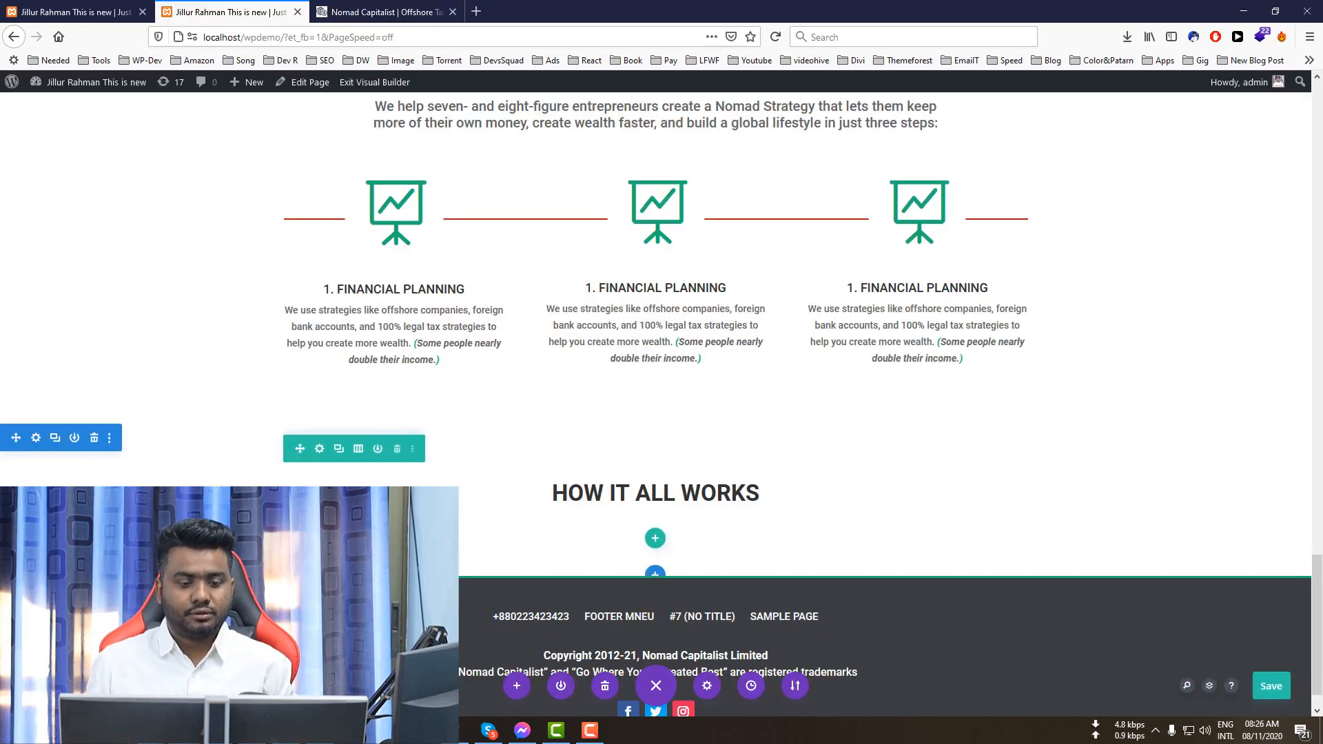
click(35, 439)
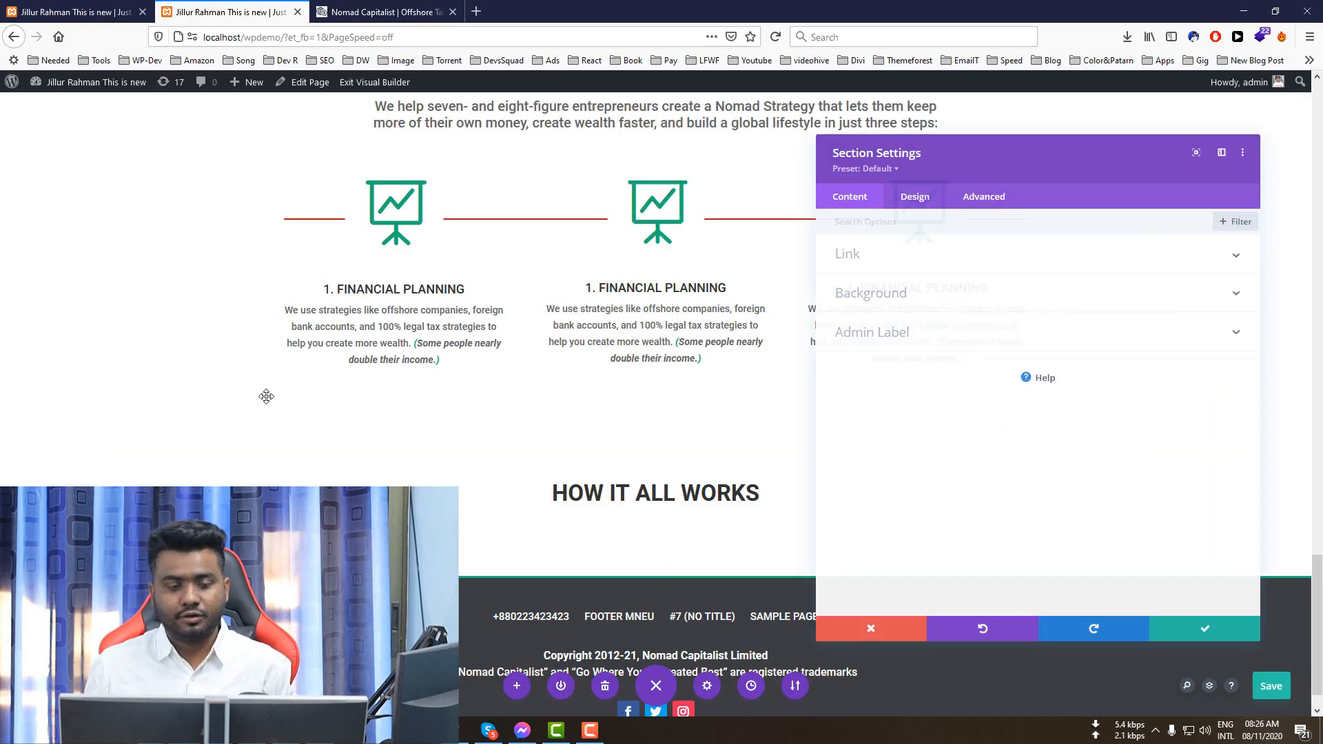
drag(948, 155, 793, 154)
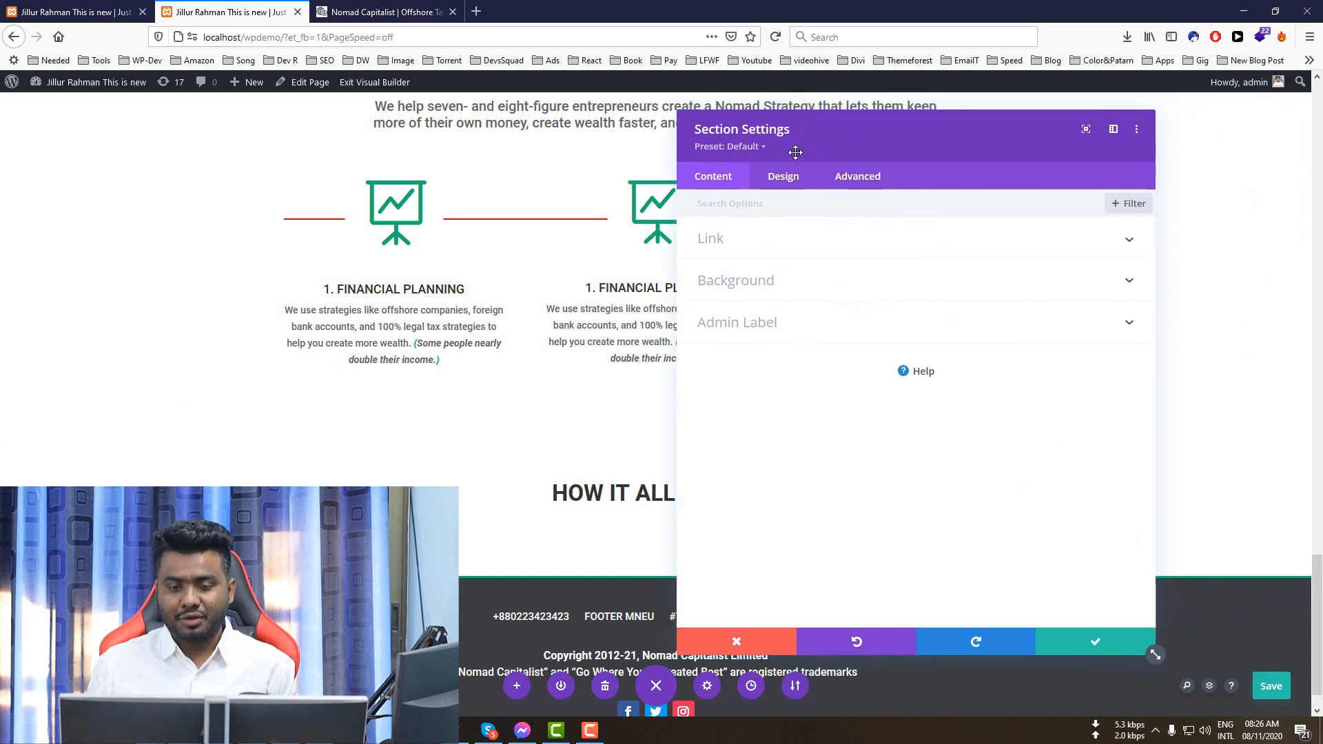
click(745, 287)
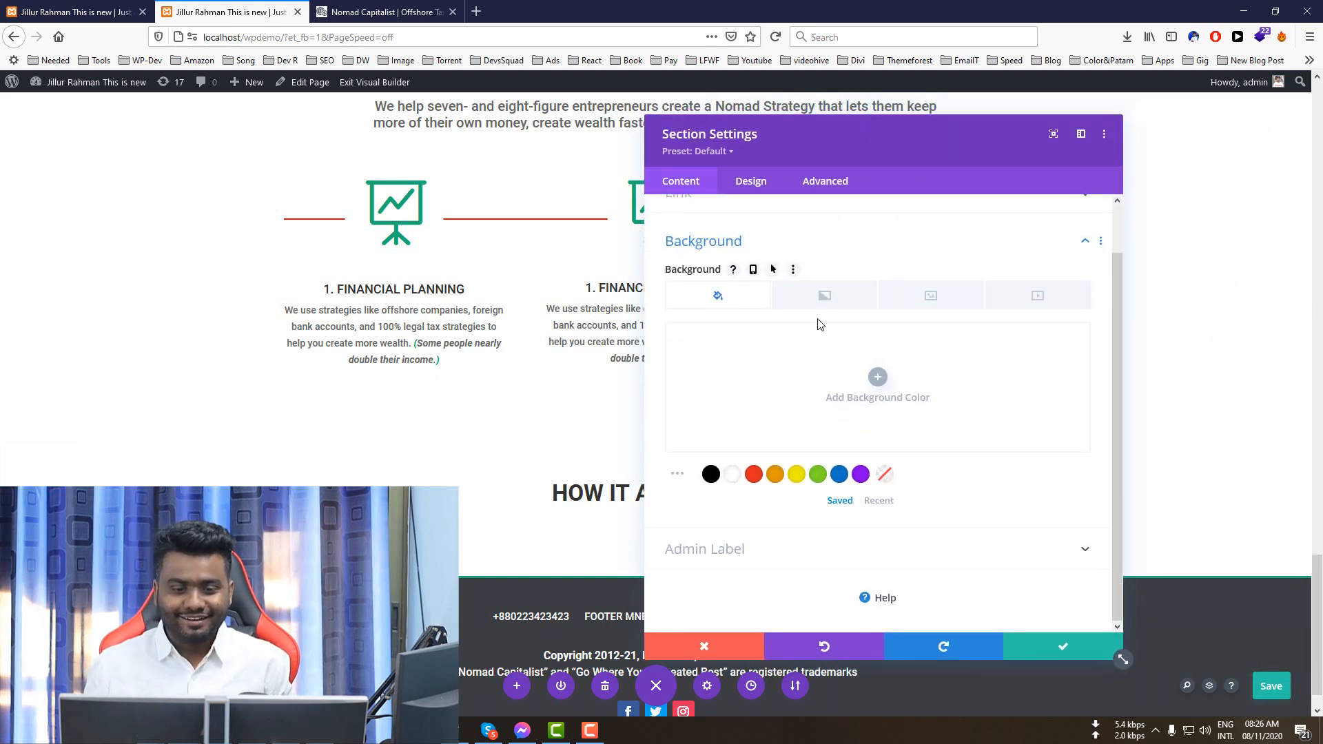
click(878, 379)
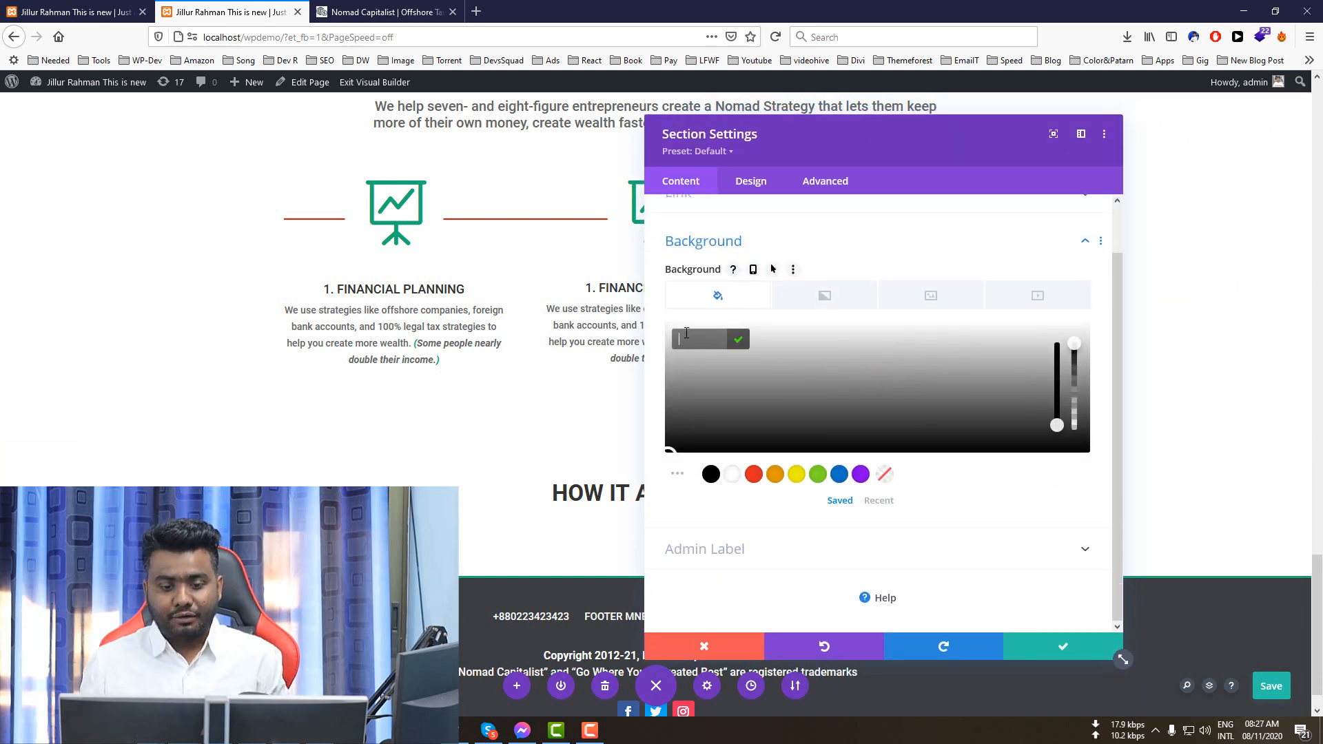
text(#f7f7f7)
click(739, 341)
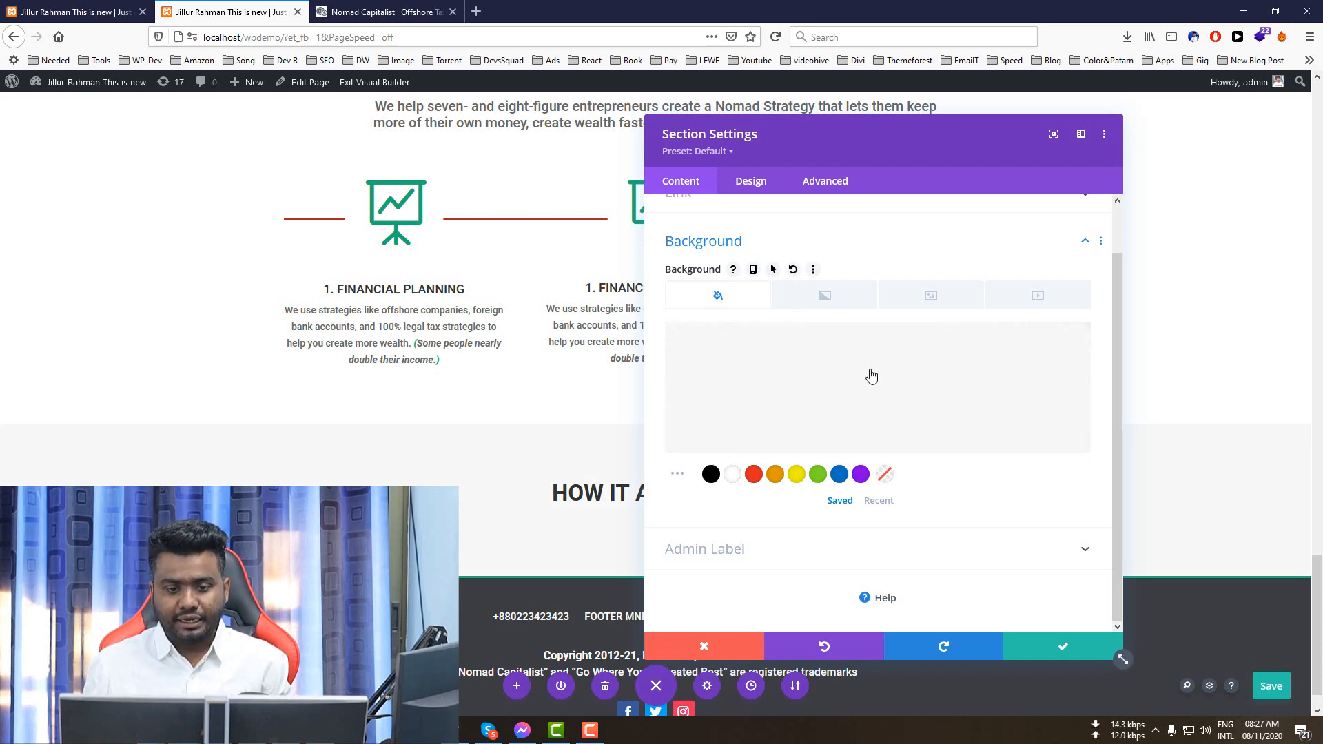
click(1062, 660)
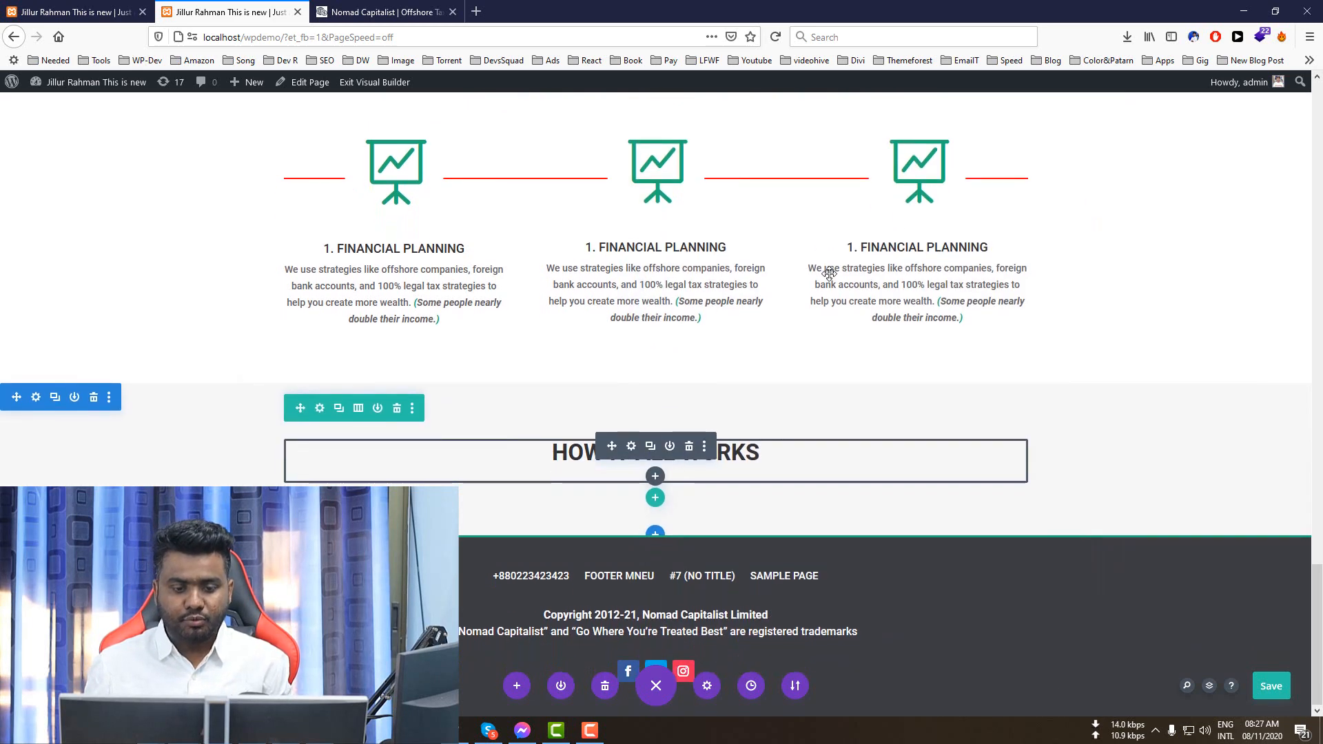
- Duplicate the green divider under the original "HOW IT ALL WORKS" heading and move the copy beneath the gray section's heading
scroll(720, 292, up, 3)
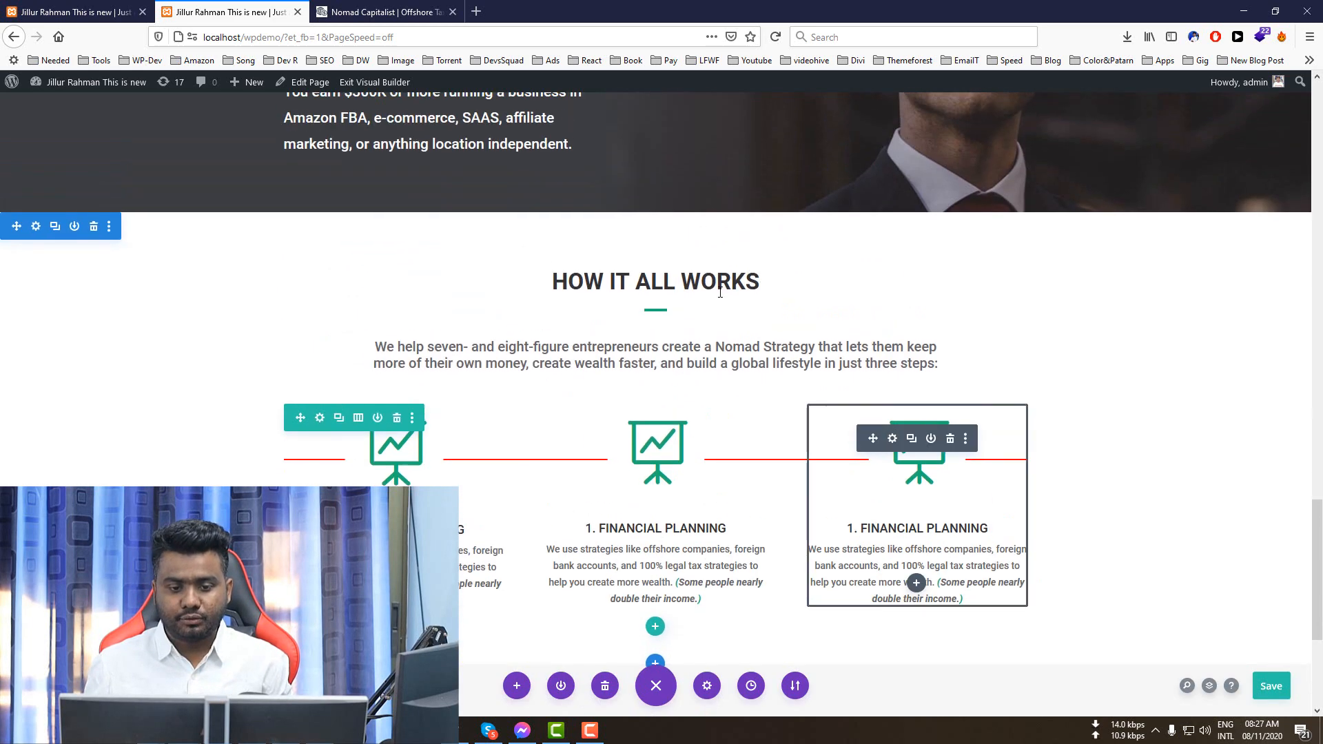
click(650, 316)
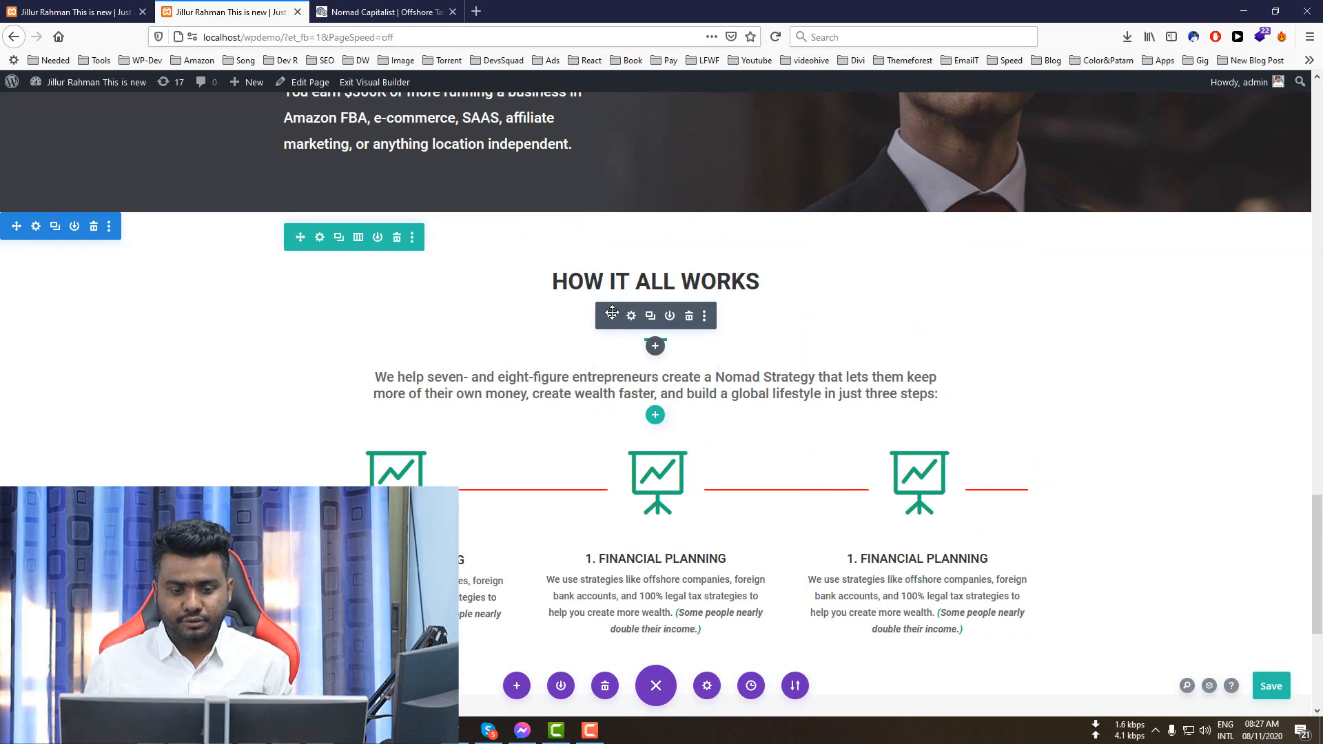
scroll(715, 392, down, 4)
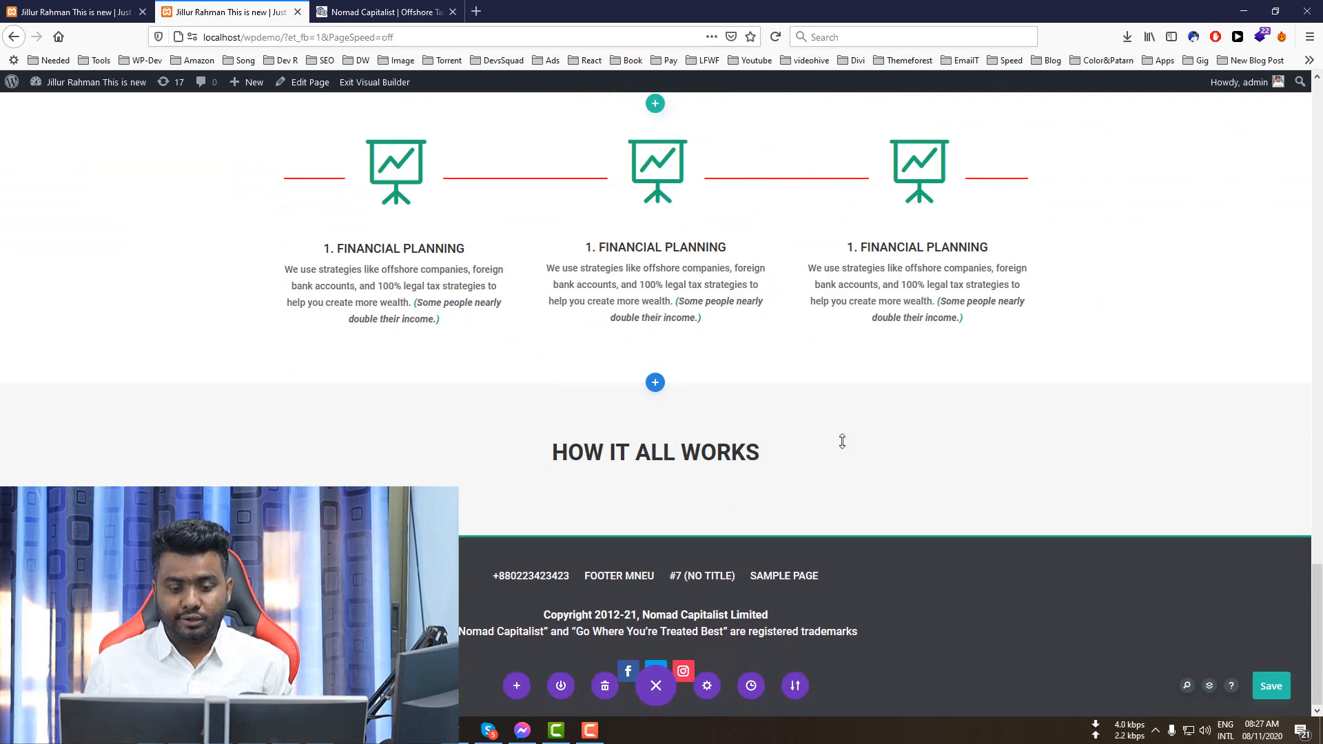
- Check the reference's "What Makes Us Different ?" grid and add a row of four equal columns below the gray section's divider
click(427, 12)
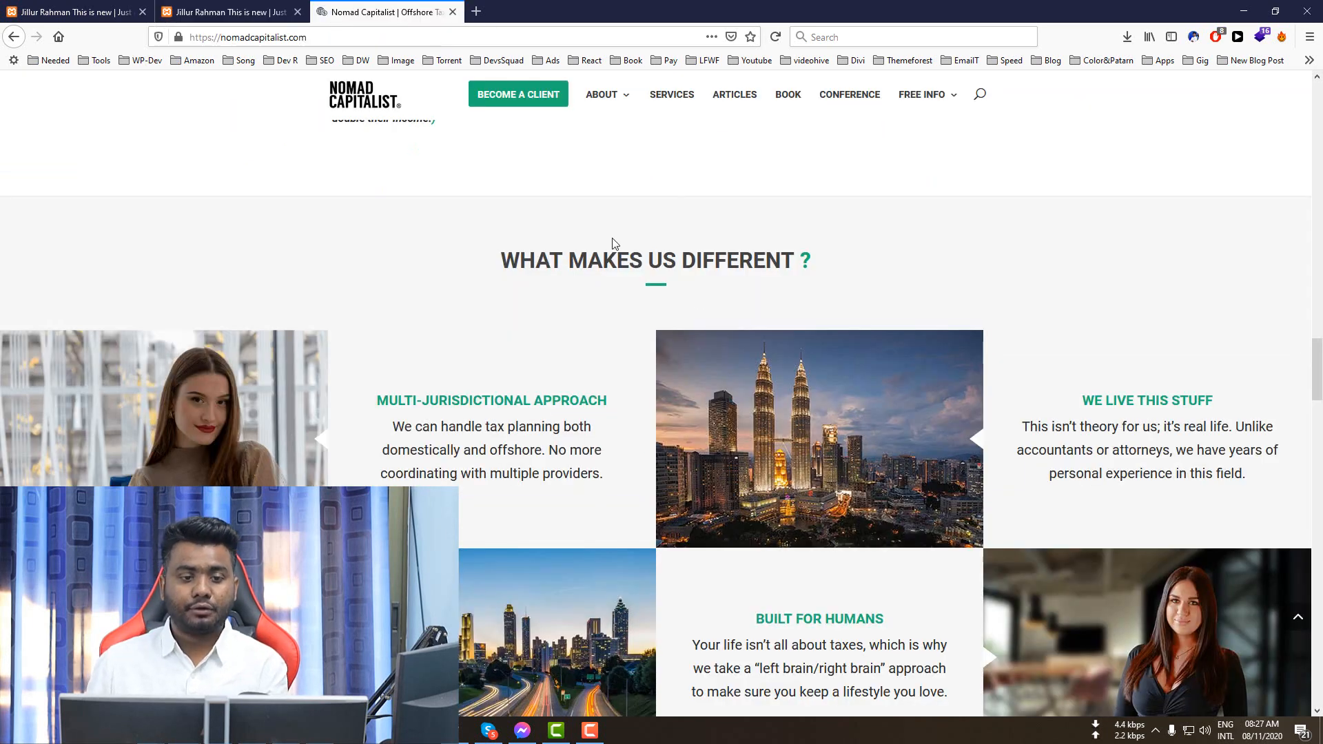
scroll(297, 259, down, 1)
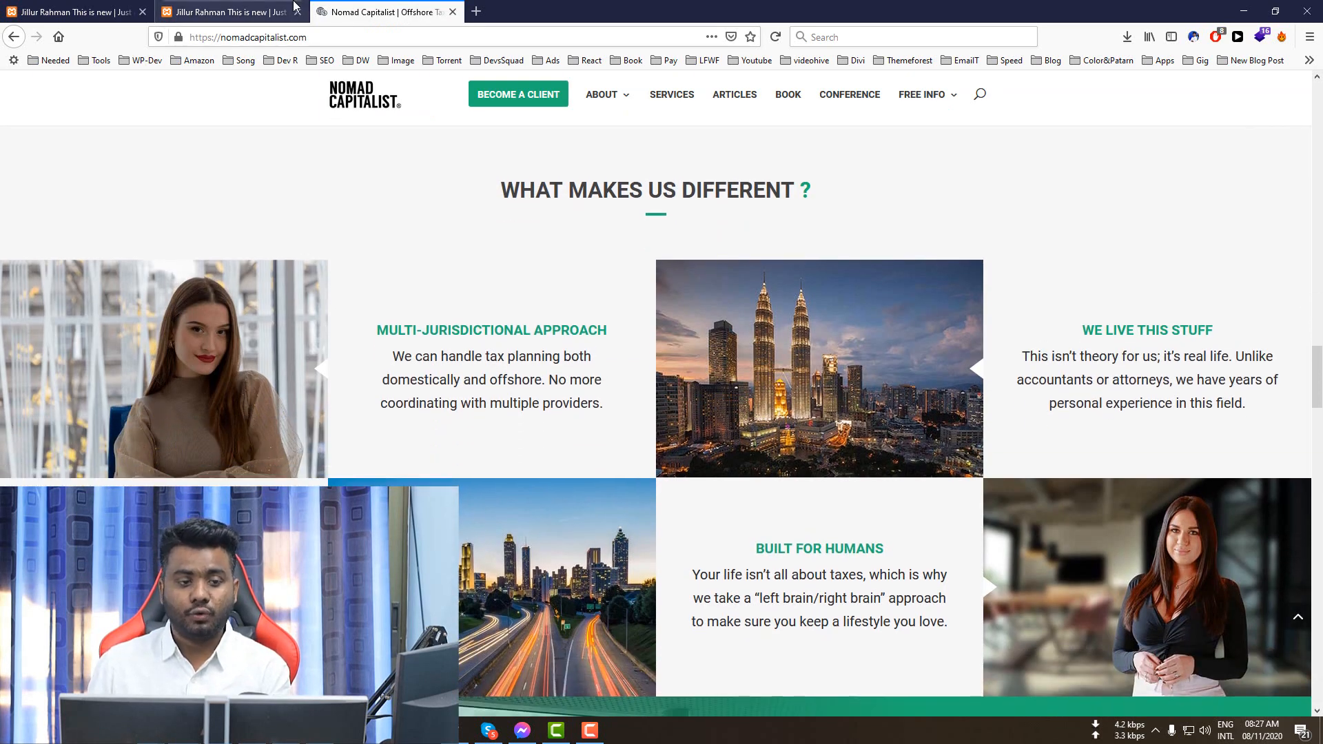
click(227, 11)
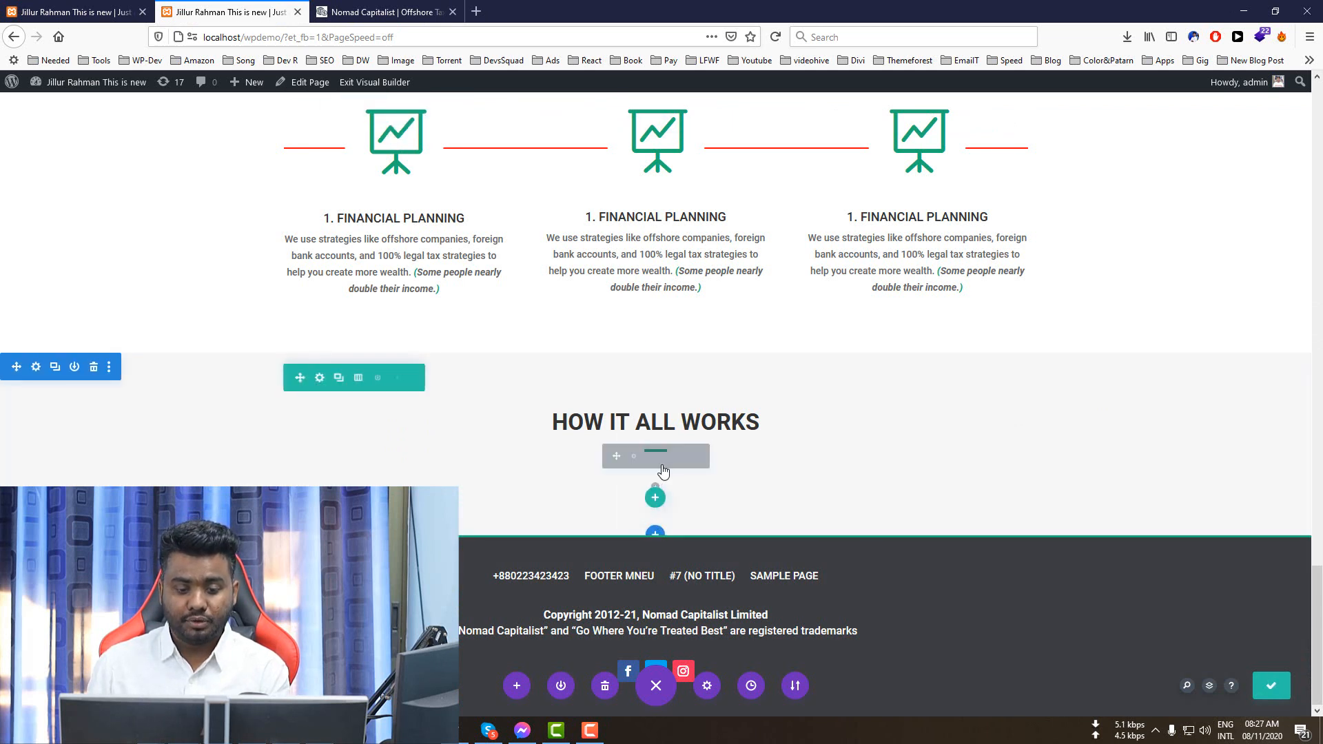
click(655, 489)
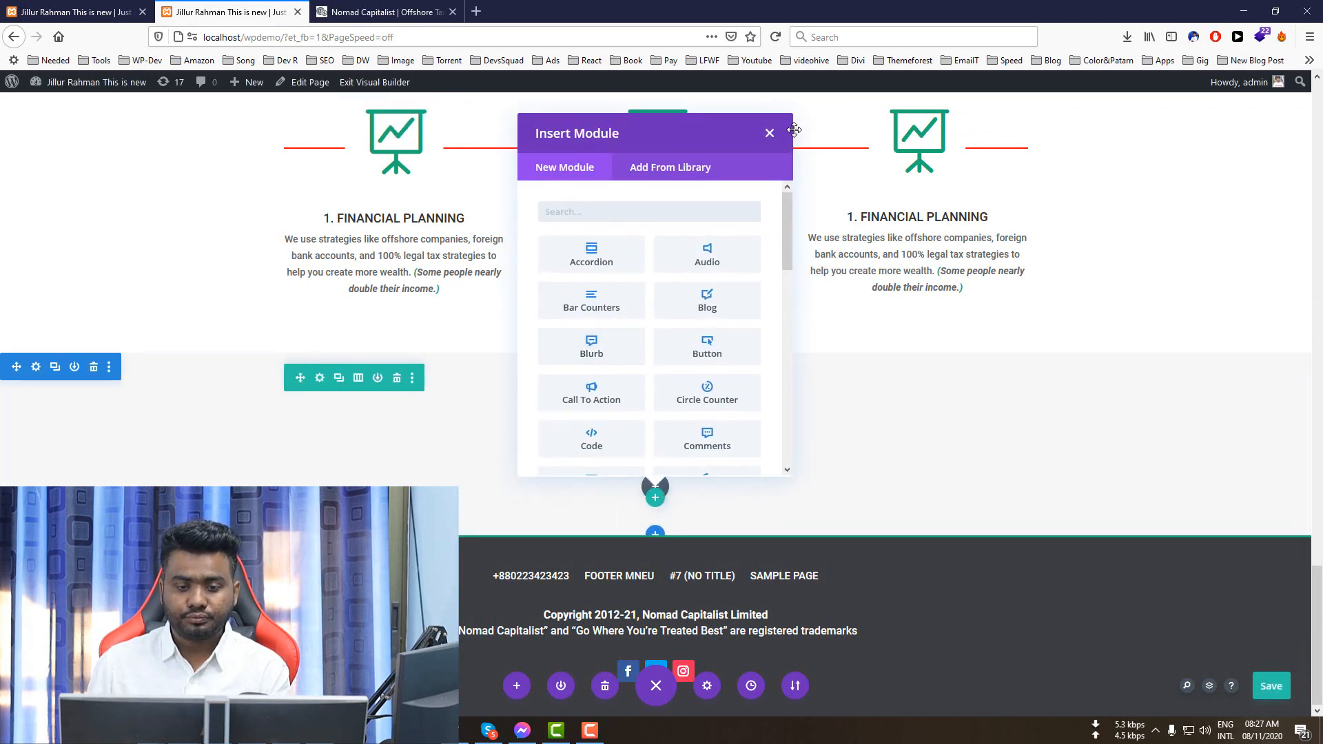
click(770, 134)
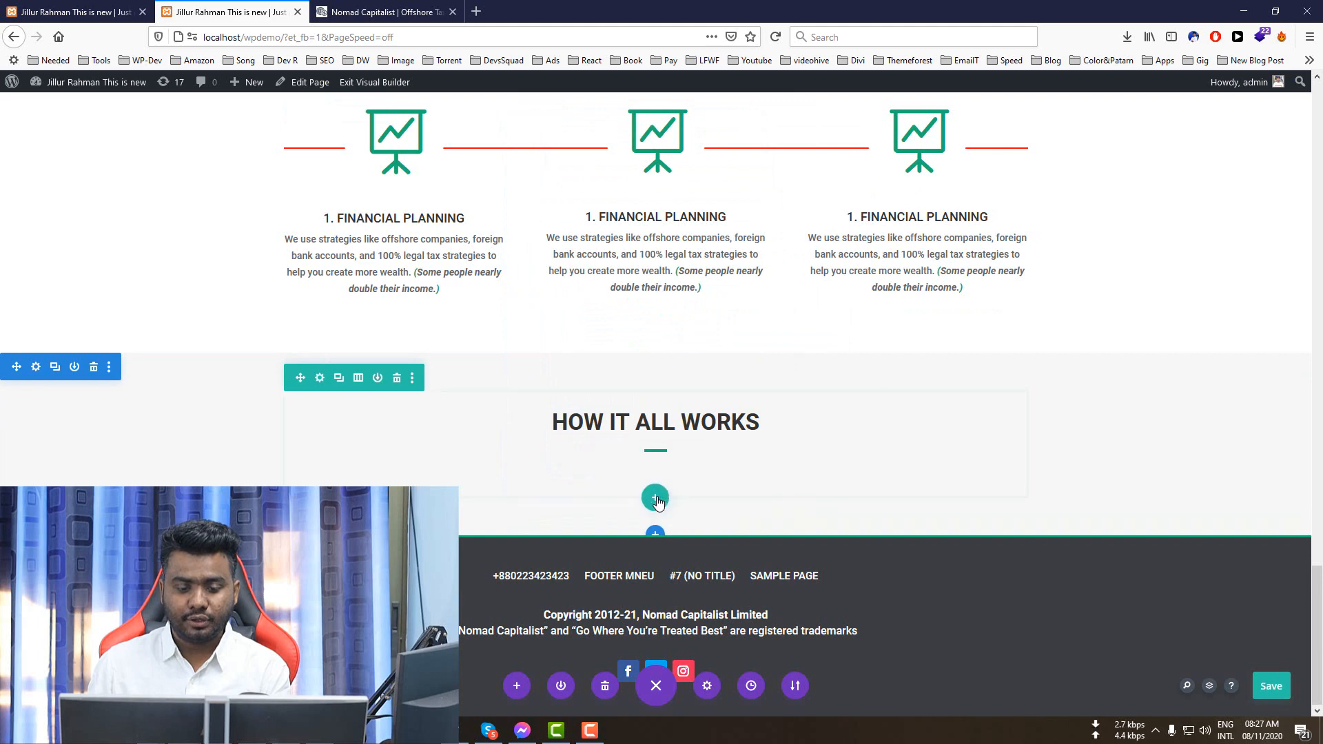
click(655, 496)
click(582, 279)
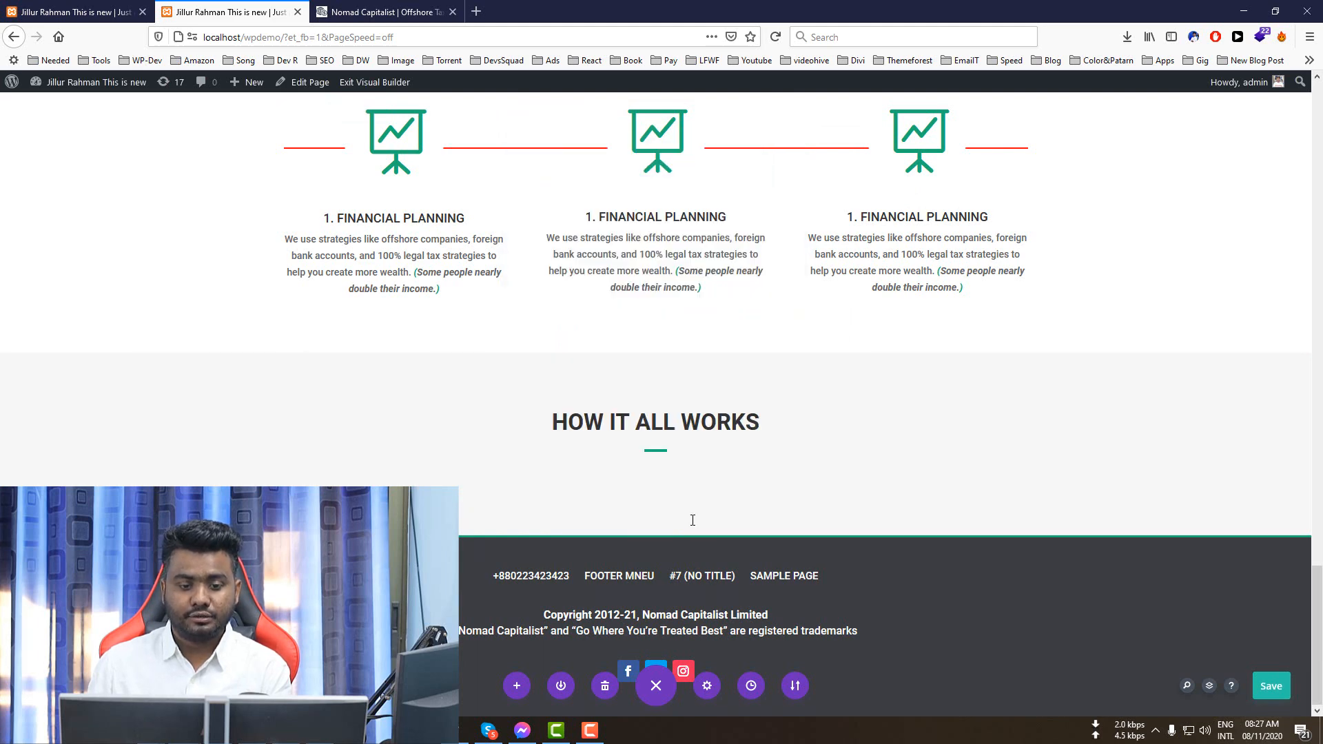
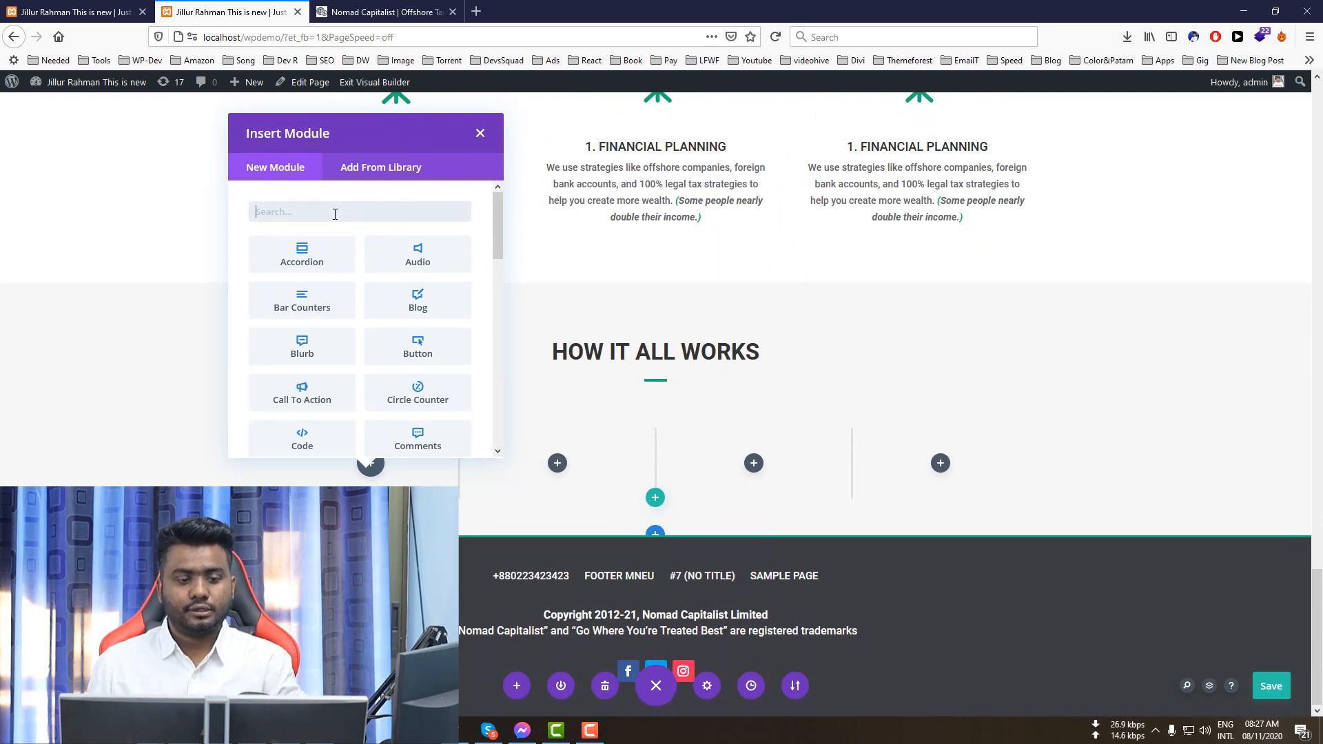
- Insert an Image module in the first column of the new four-column row
text(im)
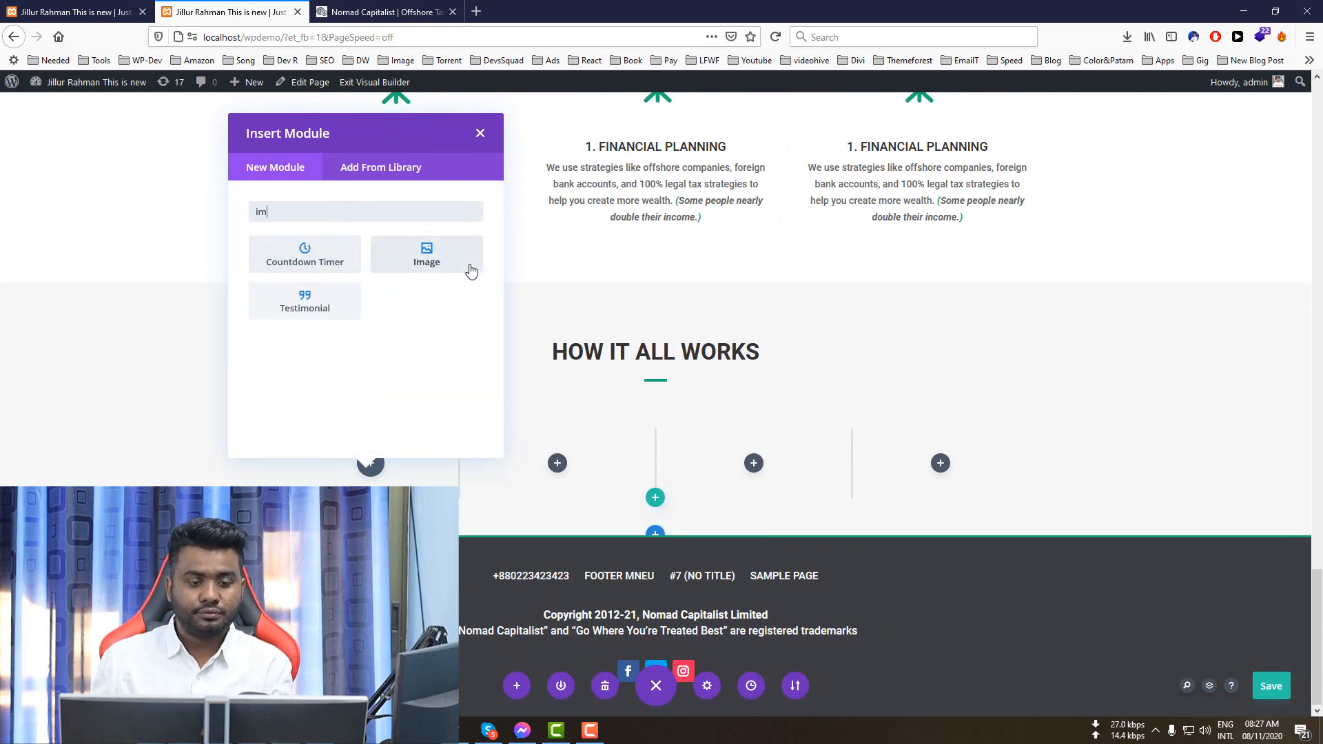
click(452, 263)
key(ctrl+Tab)
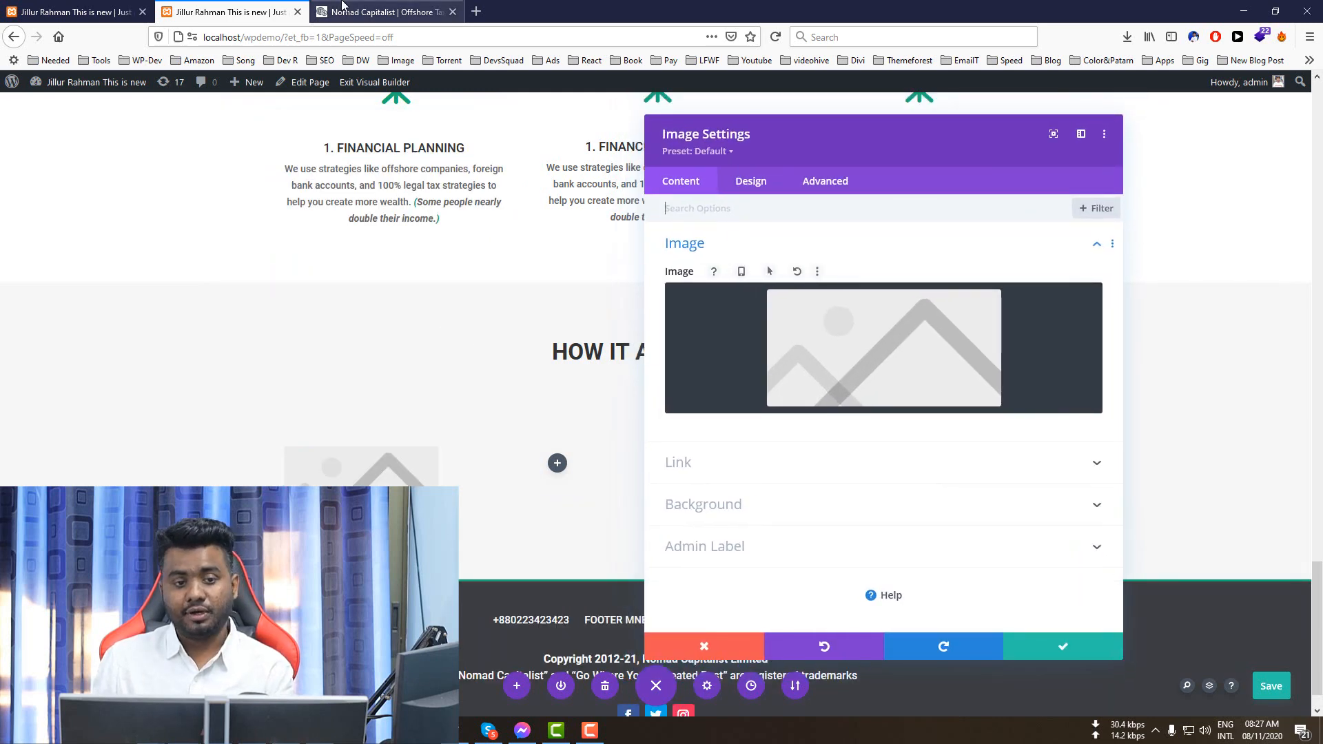
key(ctrl+shift+Tab)
- Upload Why-You-Should-Hire-Freelancers-Etida.png from the New folder and apply it as the first column's image
click(830, 337)
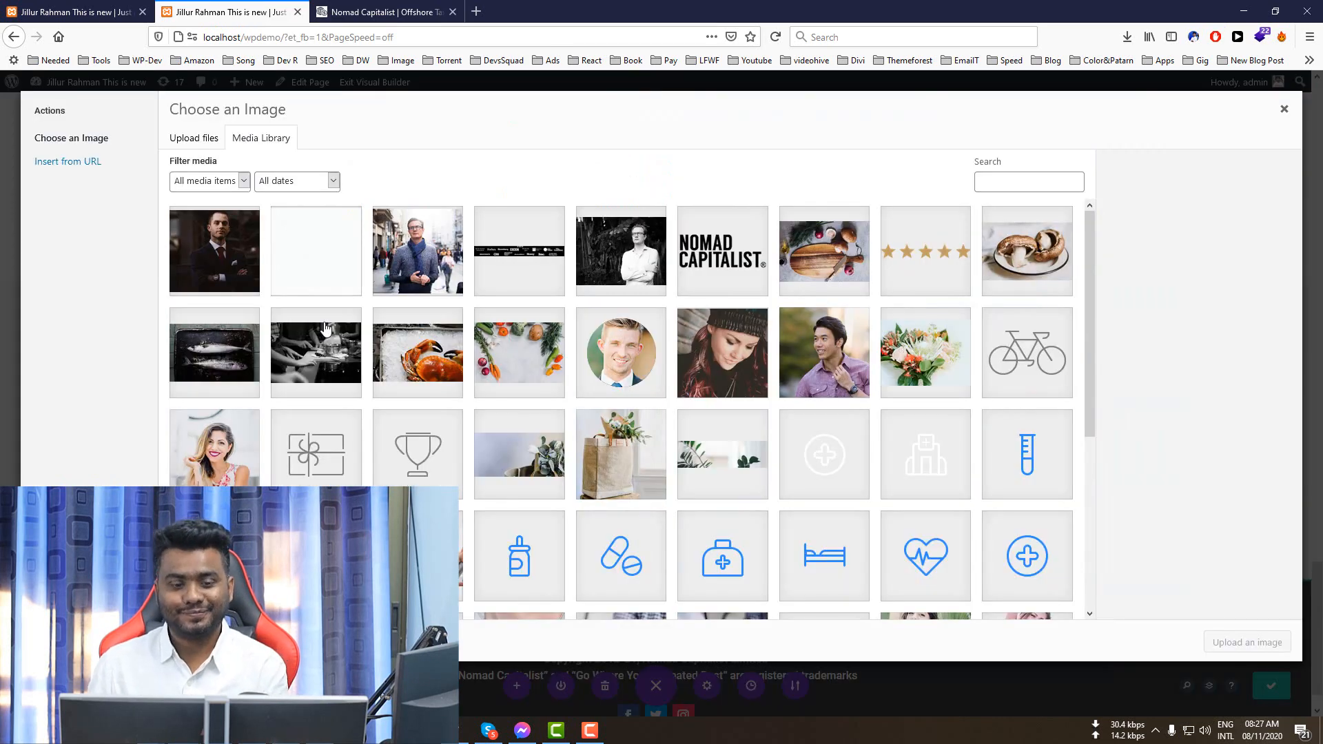
click(210, 138)
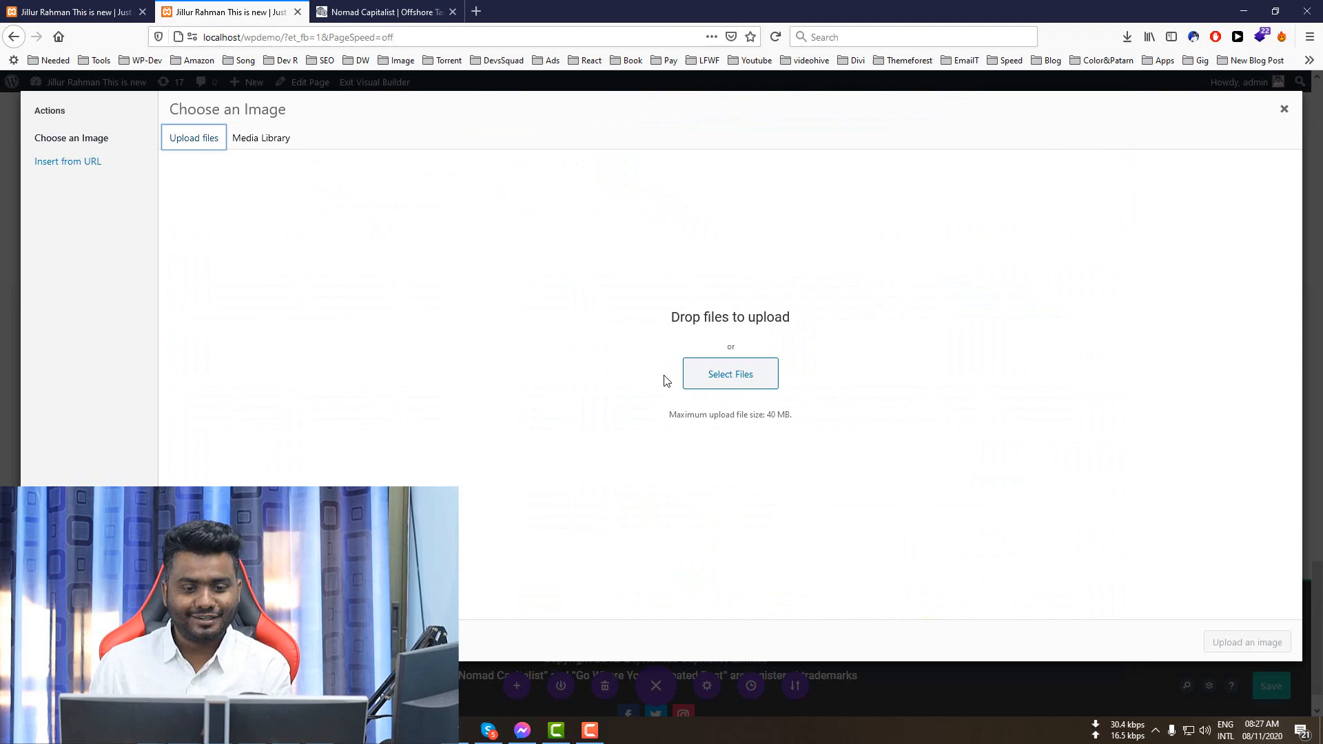
click(731, 374)
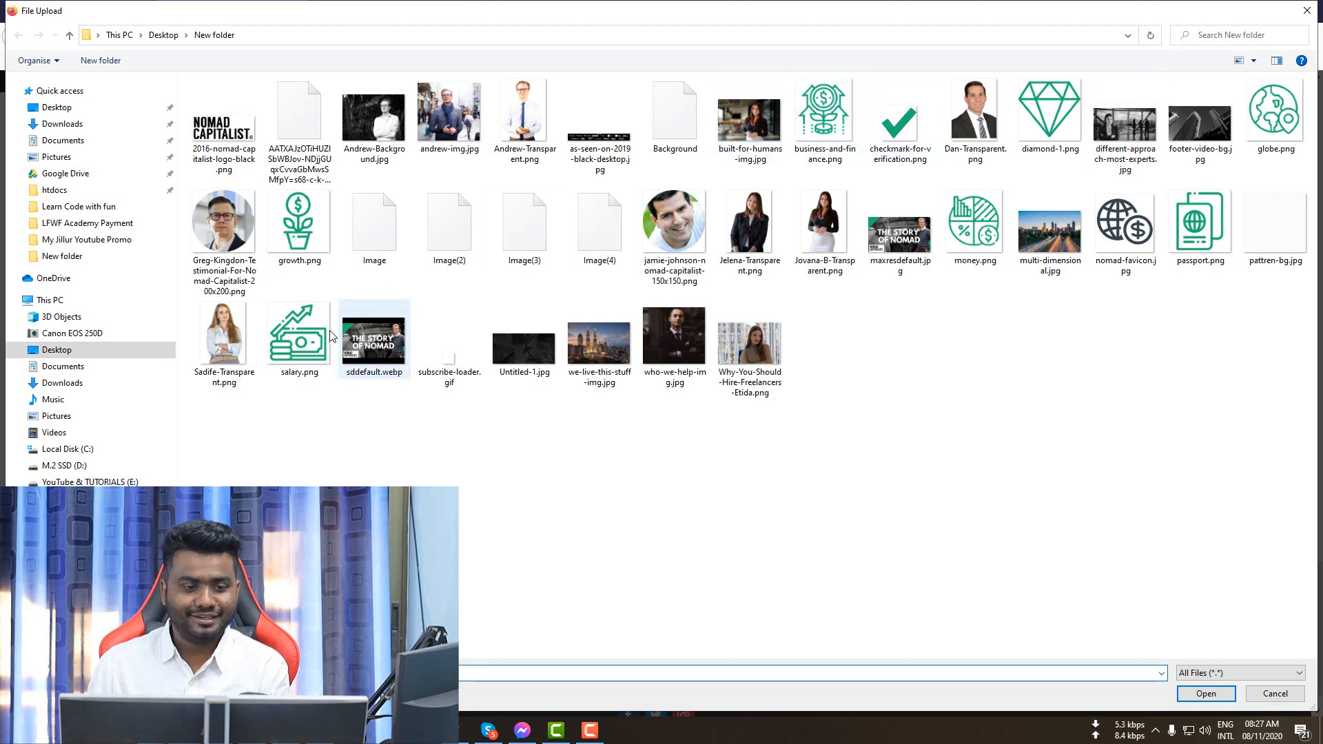
click(603, 378)
double_click(756, 382)
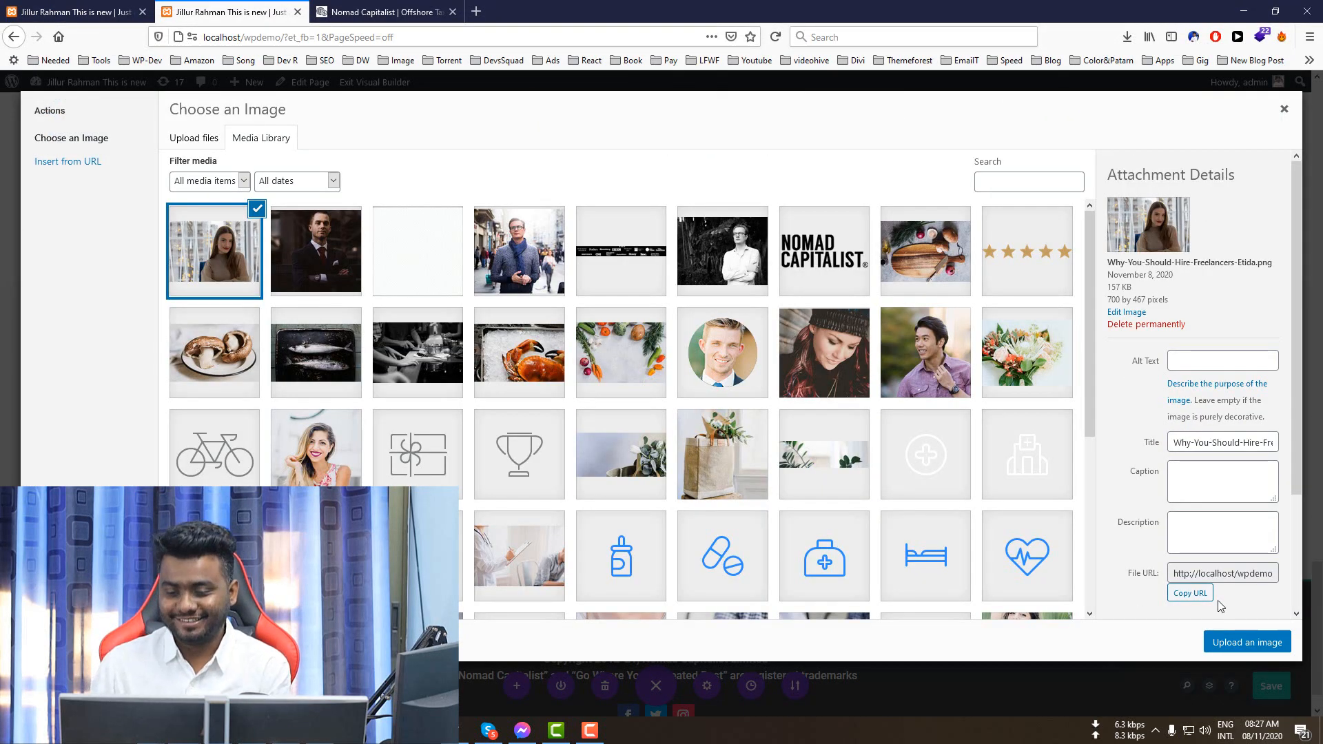
click(1237, 642)
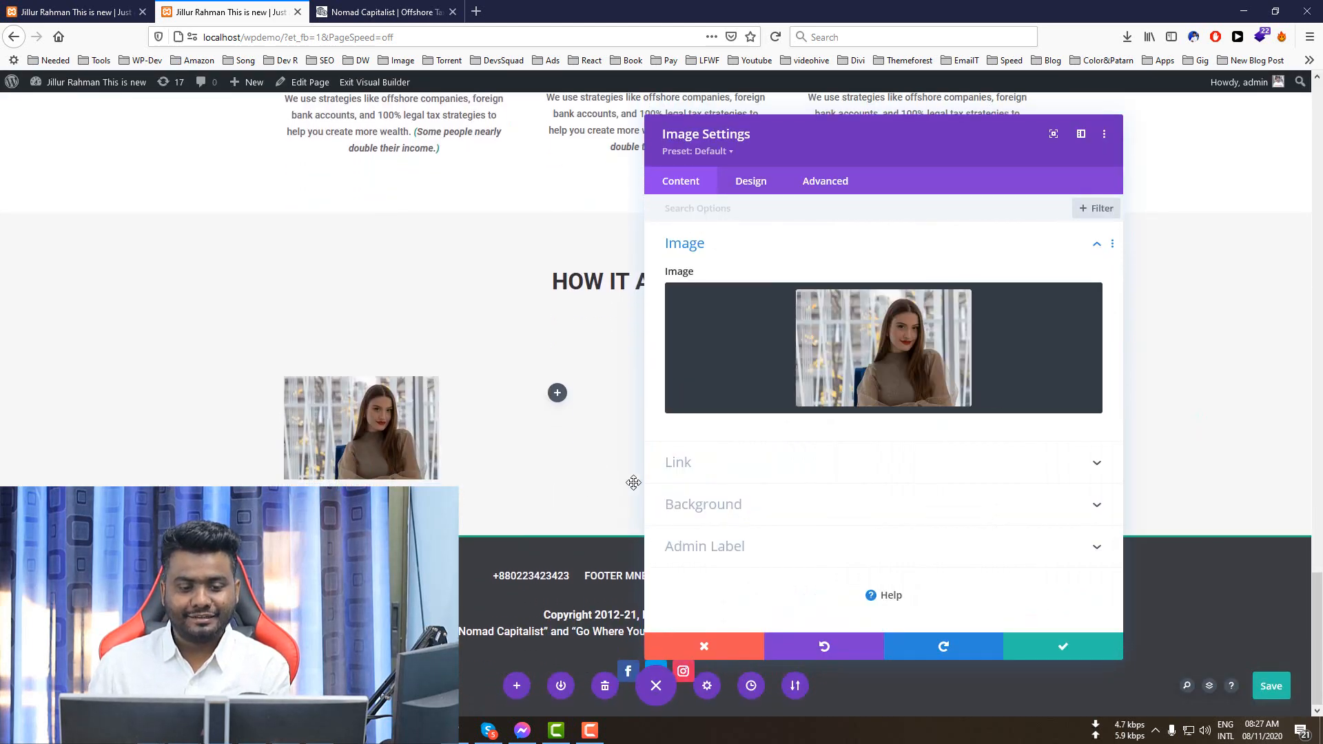
click(1062, 648)
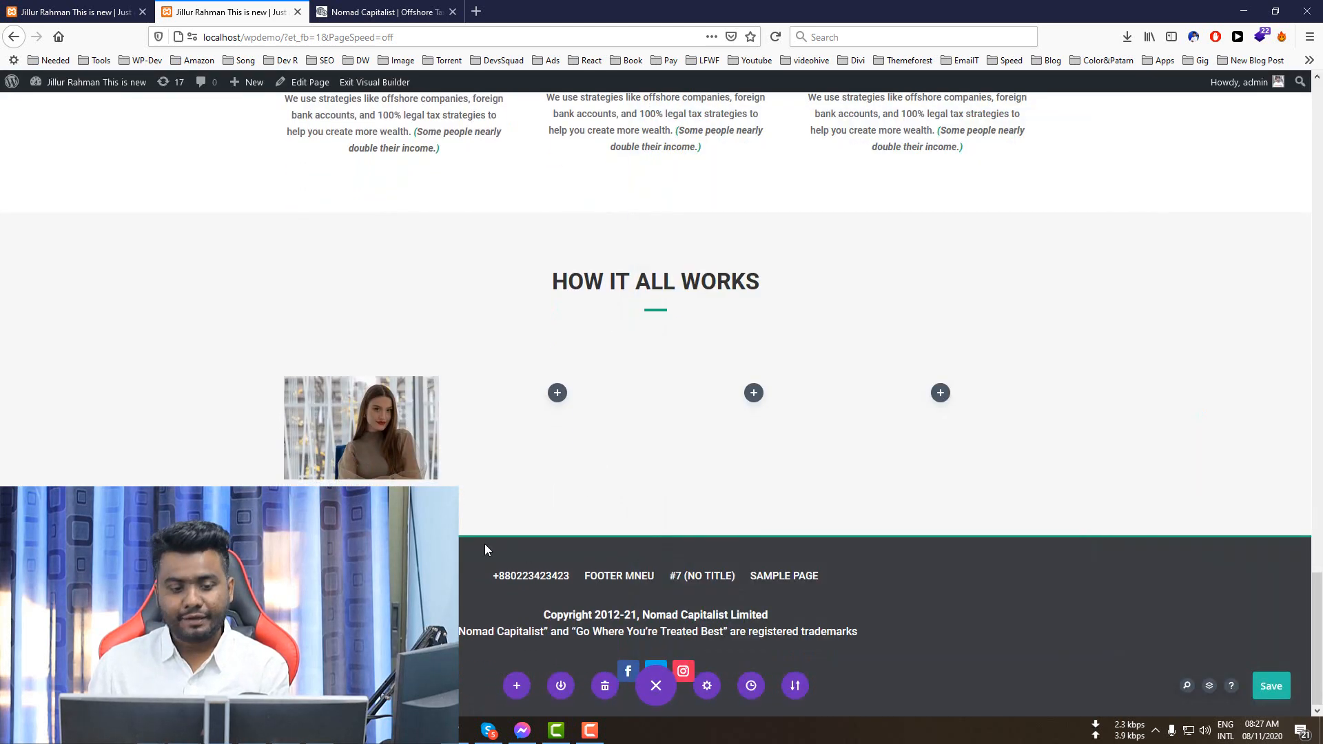
- Inspect the alignment and sizing options of the first column's image
click(336, 411)
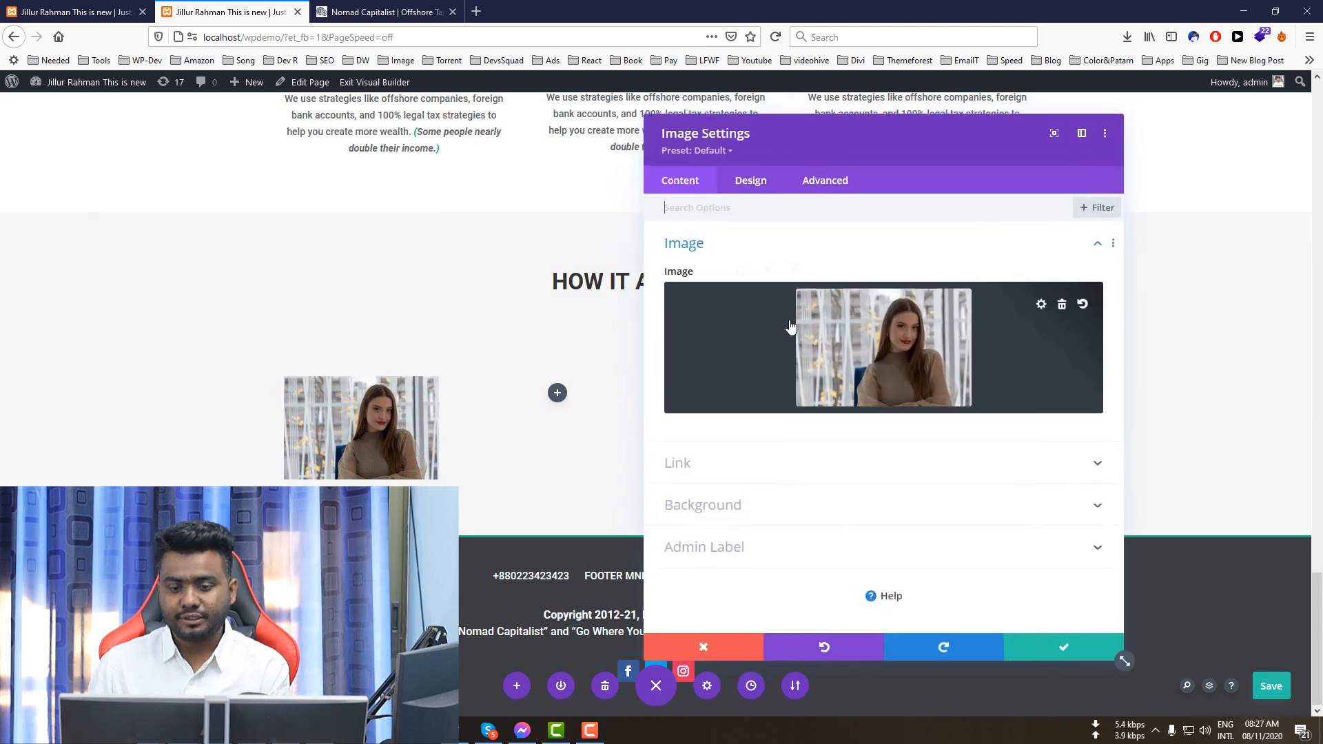
click(753, 186)
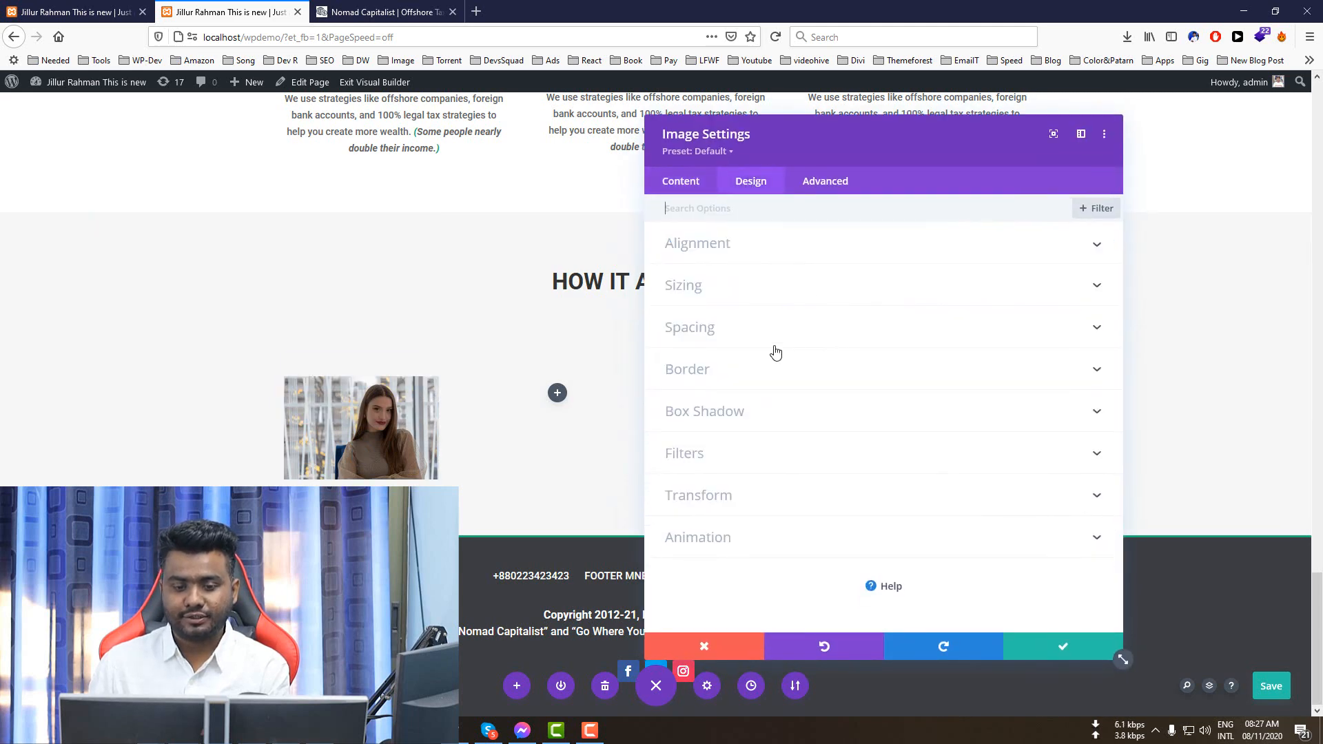
click(720, 250)
click(702, 352)
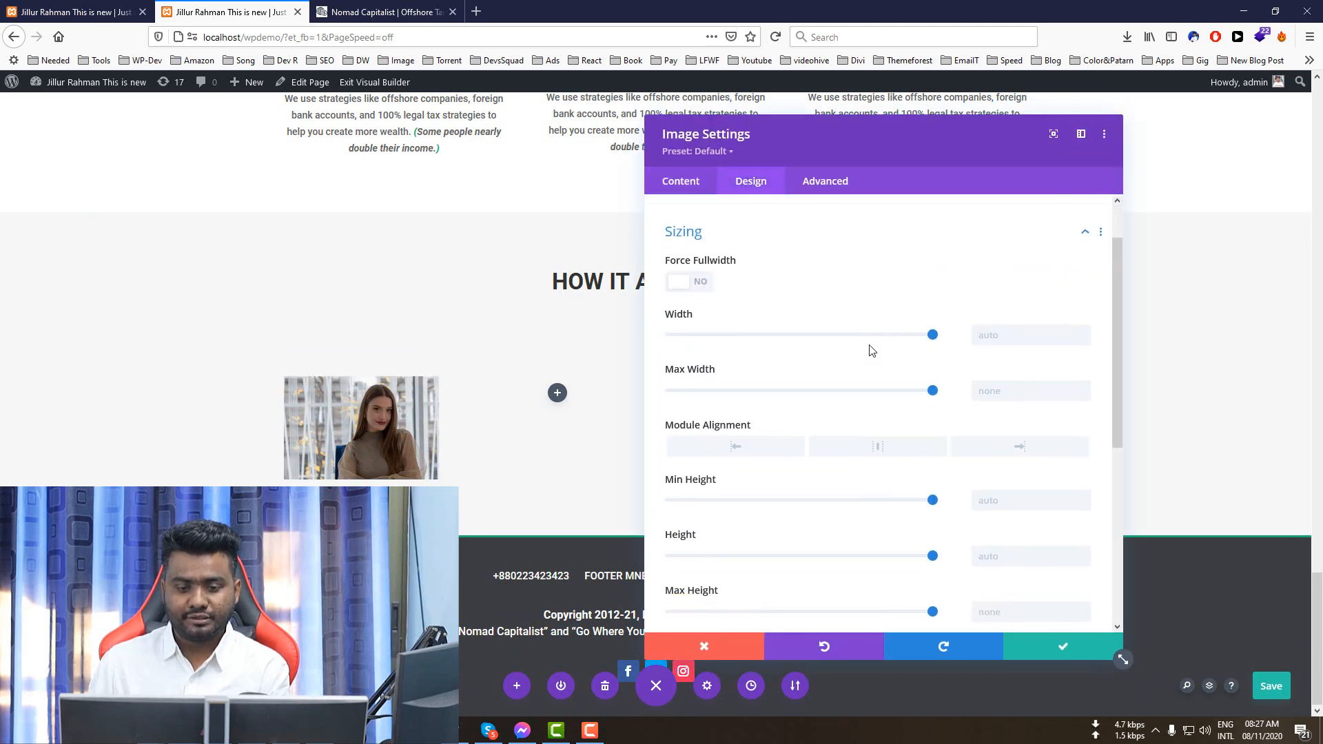
click(1067, 650)
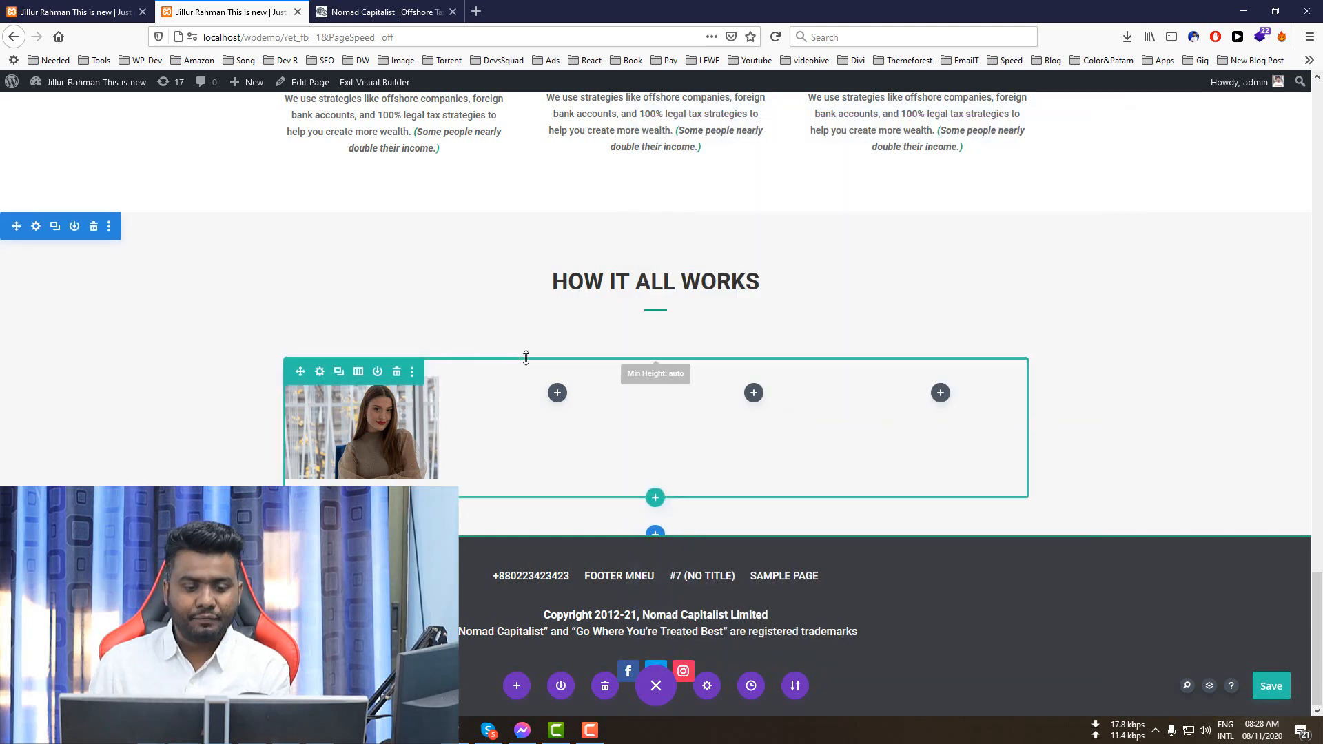
- Select the reference's "MULTI-JURISDICTIONAL APPROACH" heading and insert a Text module in the four-column row's second column
click(350, 8)
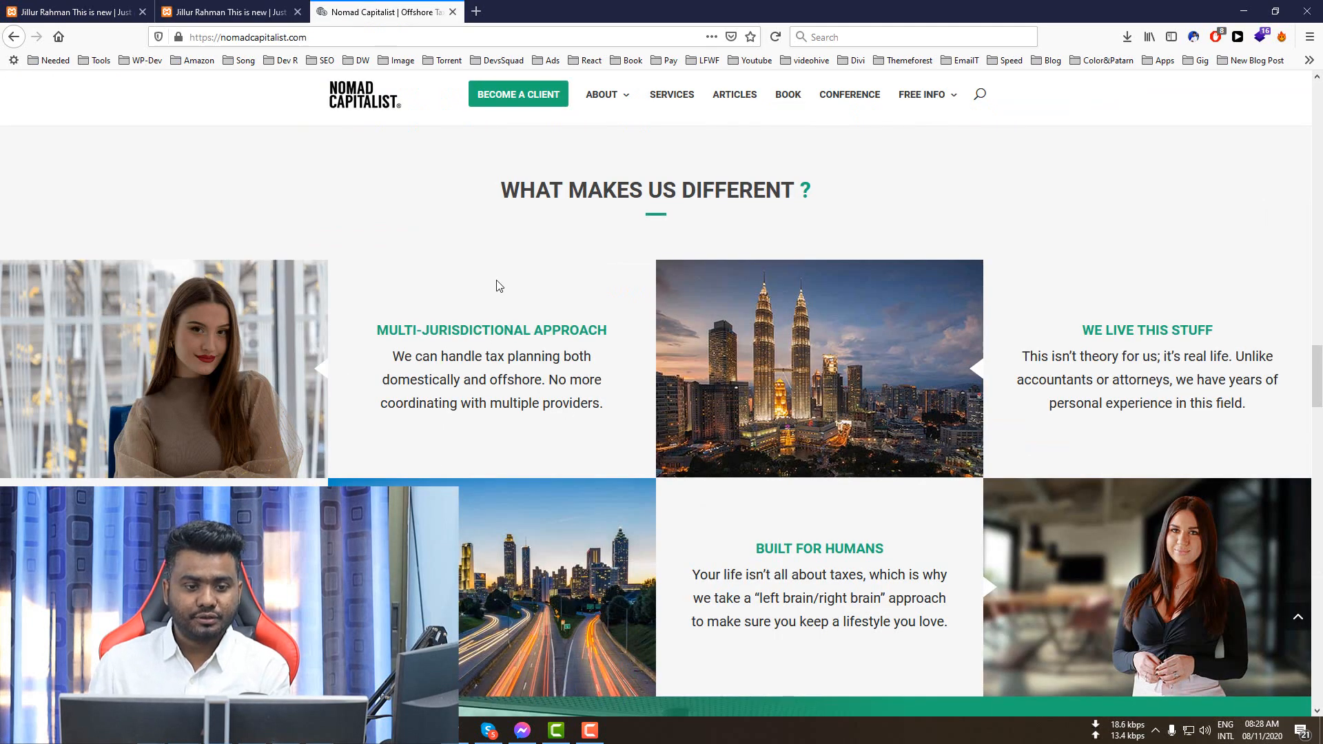
triple_click(473, 328)
click(249, 5)
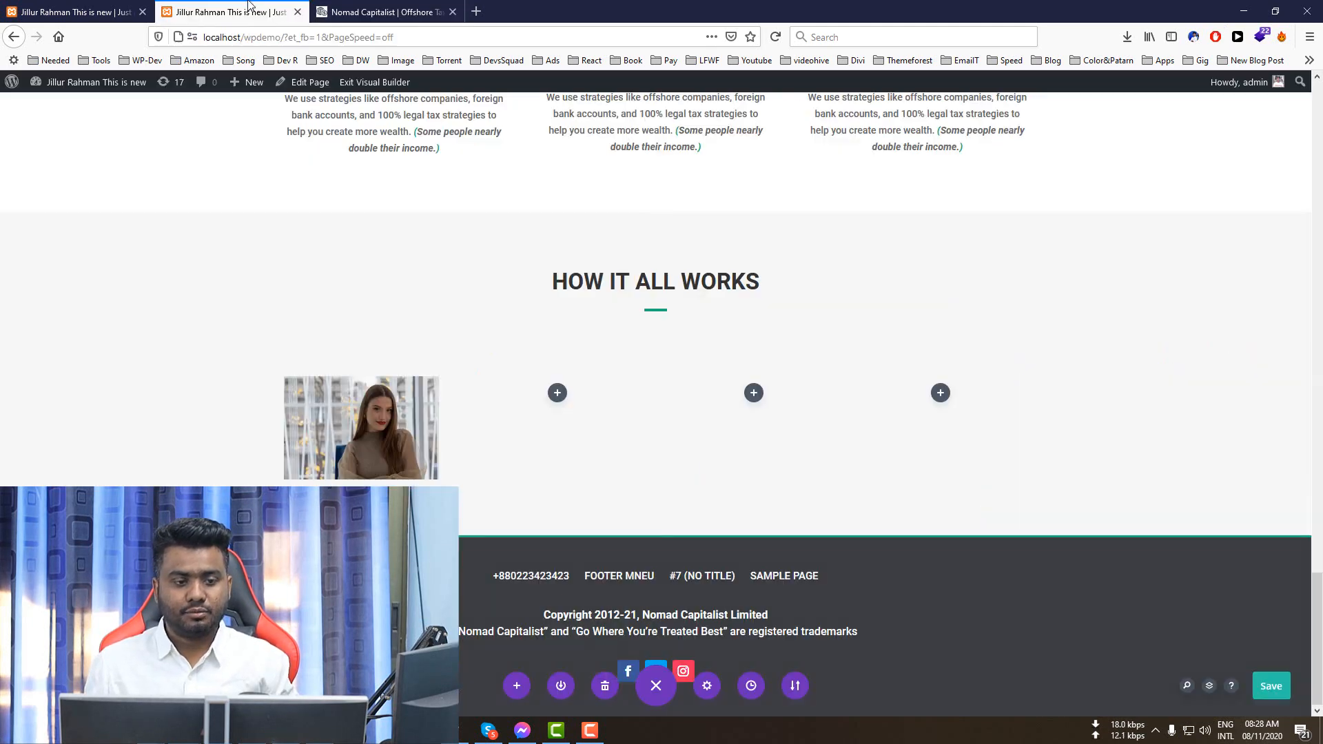
click(557, 393)
text(text)
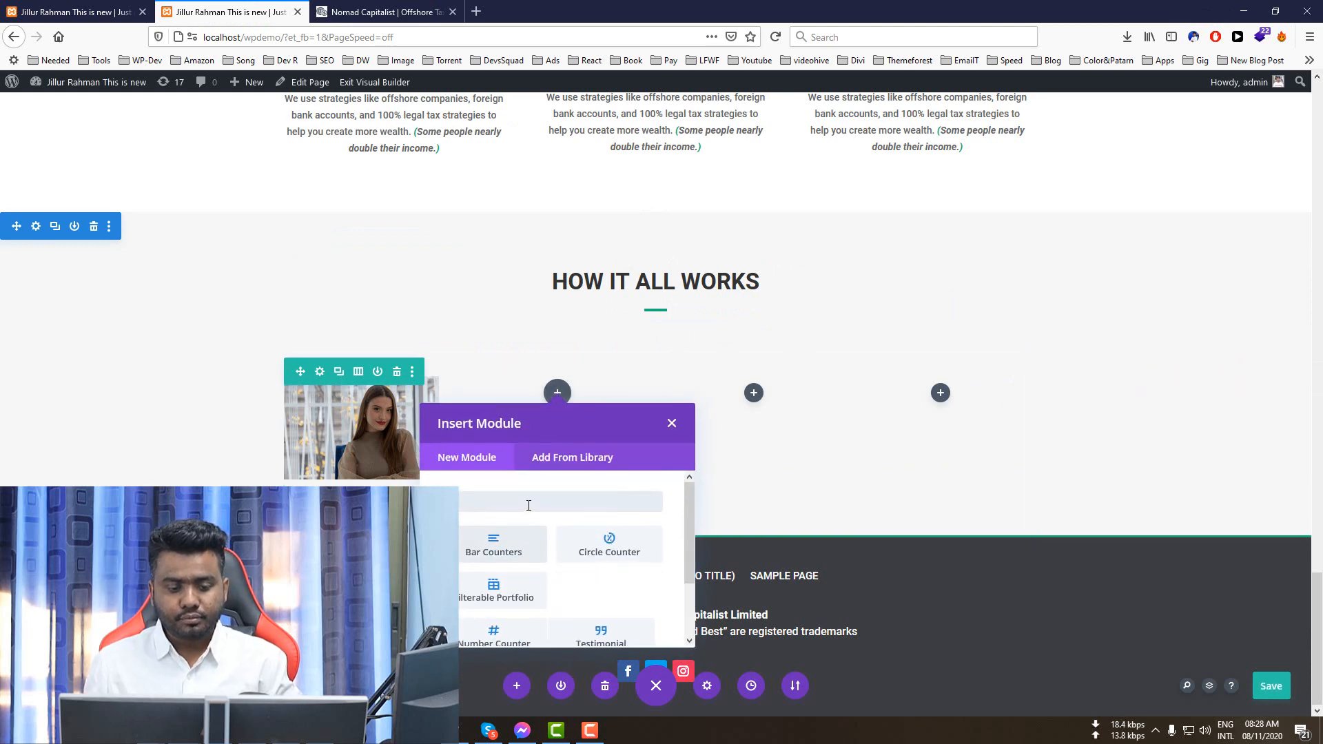
click(500, 541)
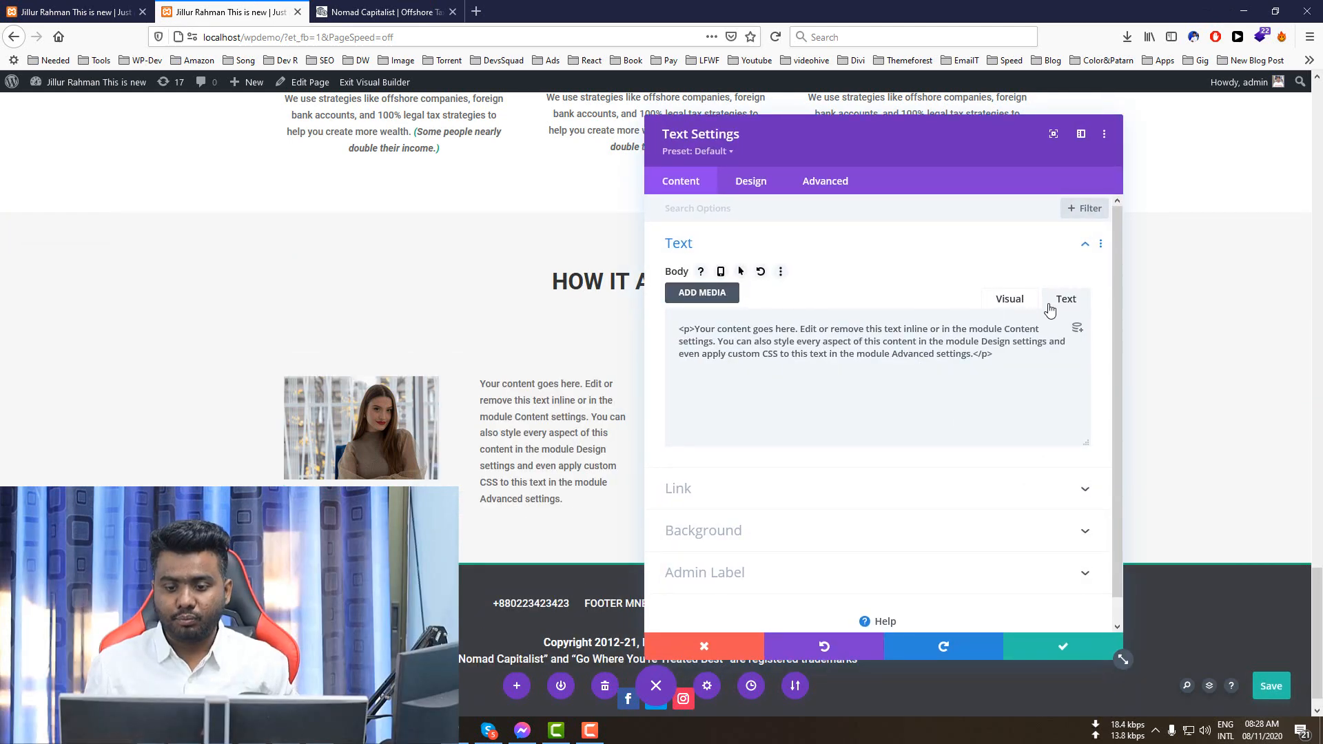
- Copy the "Multi-jurisdictional approach" heading and its paragraph from the reference page and return to the page builder
key(ctrl+Tab)
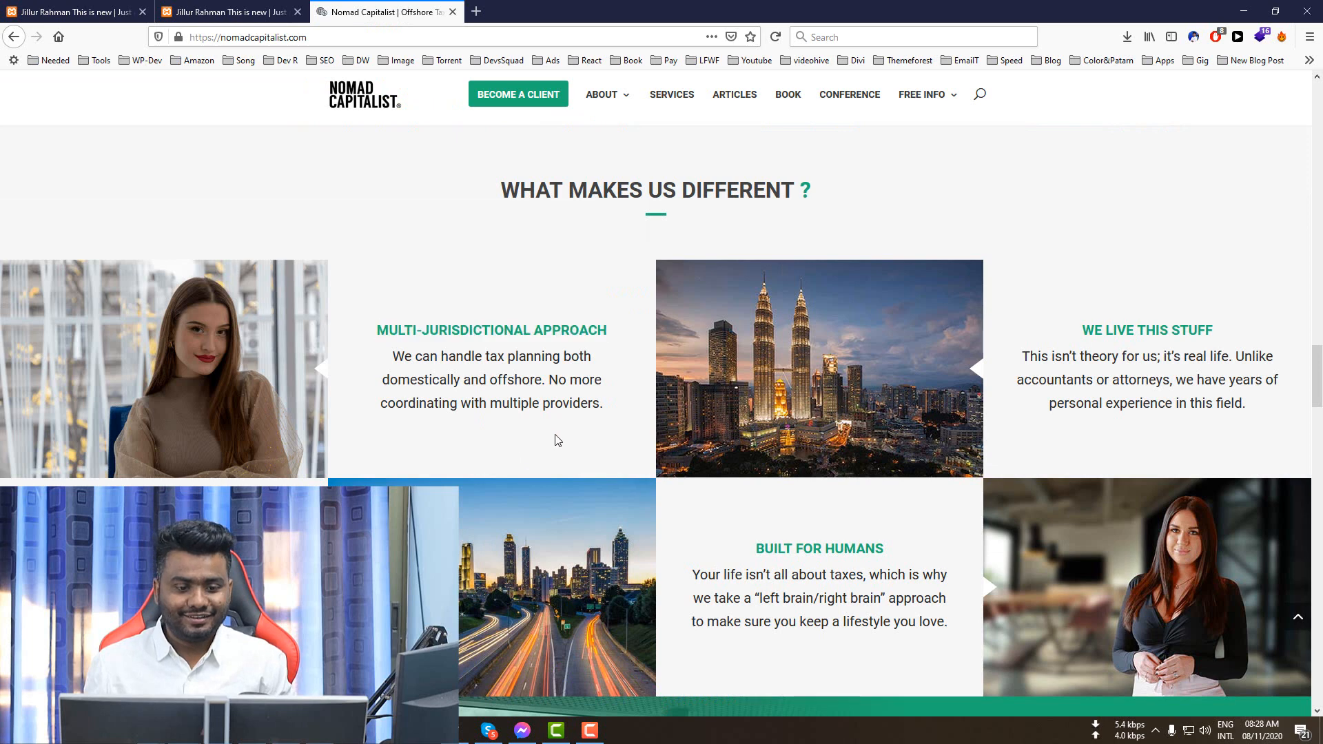
drag(604, 405, 366, 334)
key(ctrl+shift+Tab)
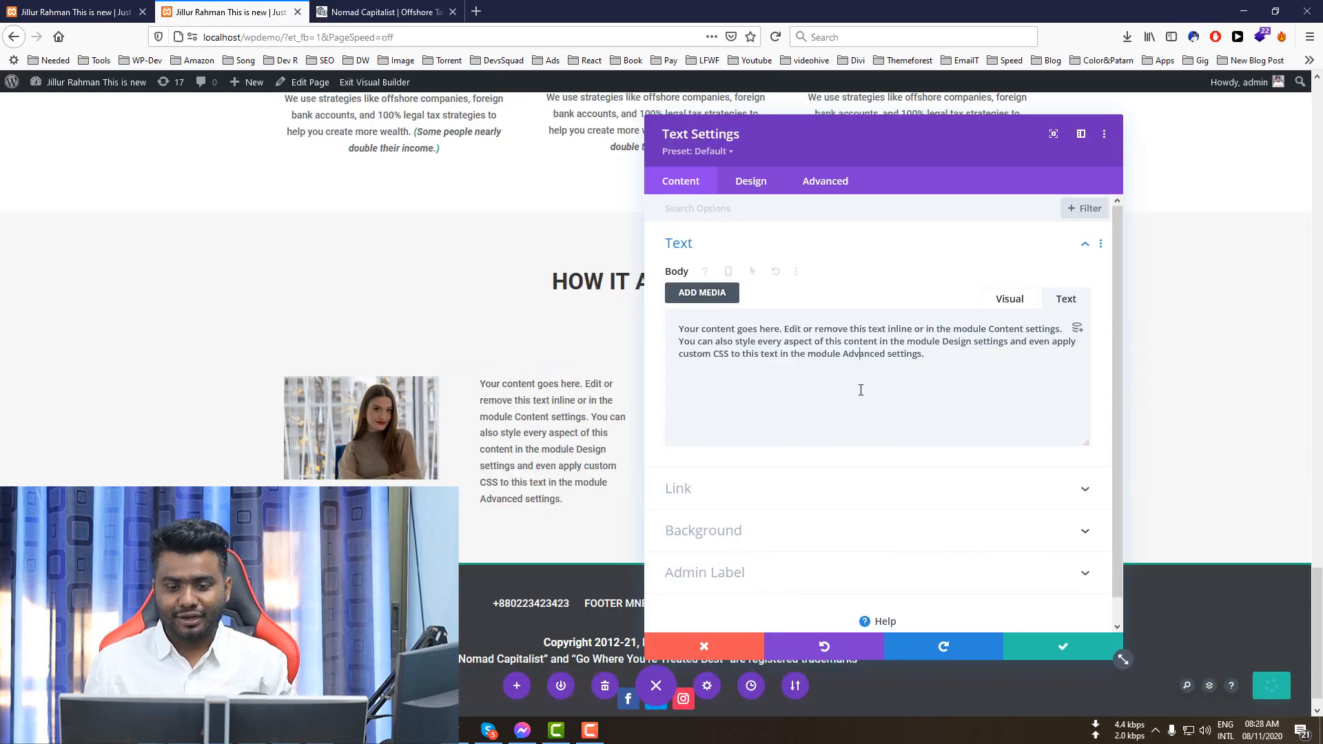
- Try replacing the Text module's placeholder with the copied heading and paragraph, including their source formatting
click(861, 390)
key(ctrl+a)
click(1008, 299)
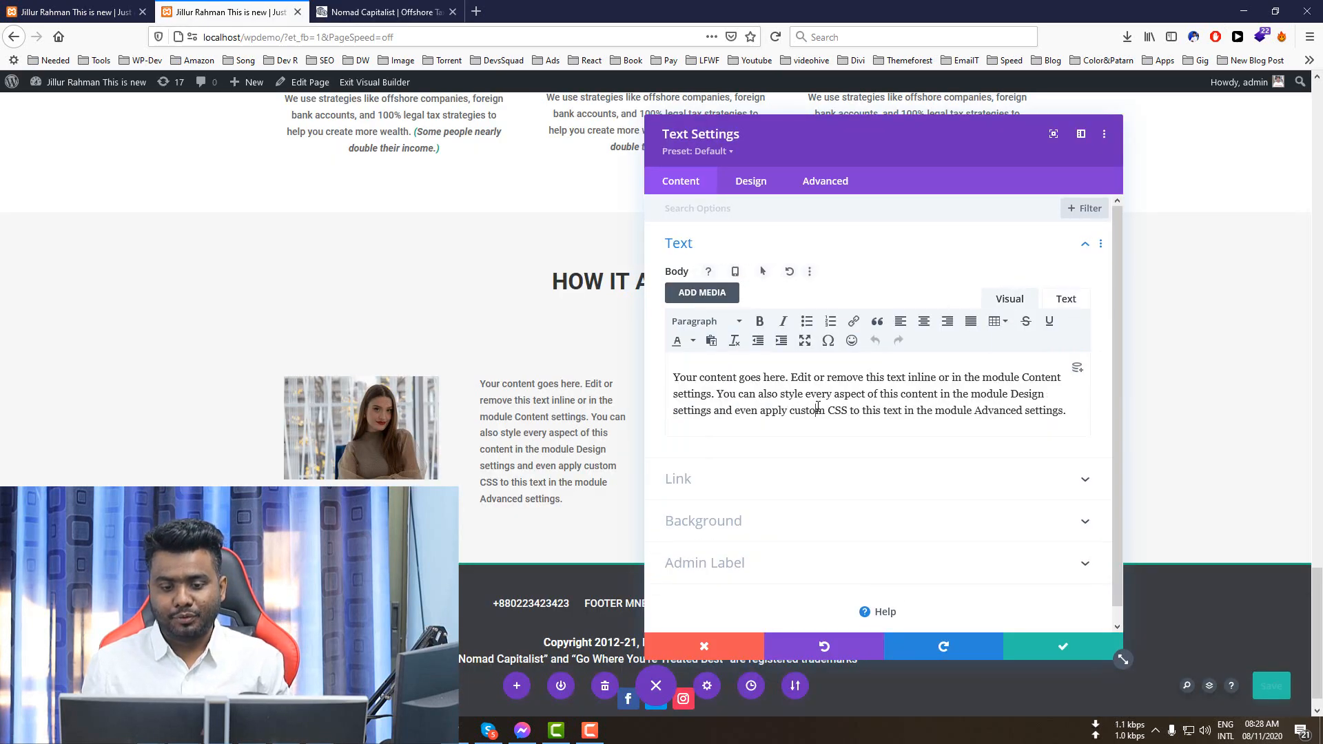
key(ctrl+a)
text(Multi-jurisdictional approach We can handle tax planning both domestically and offshore. No more coordinating with multiple providers.)
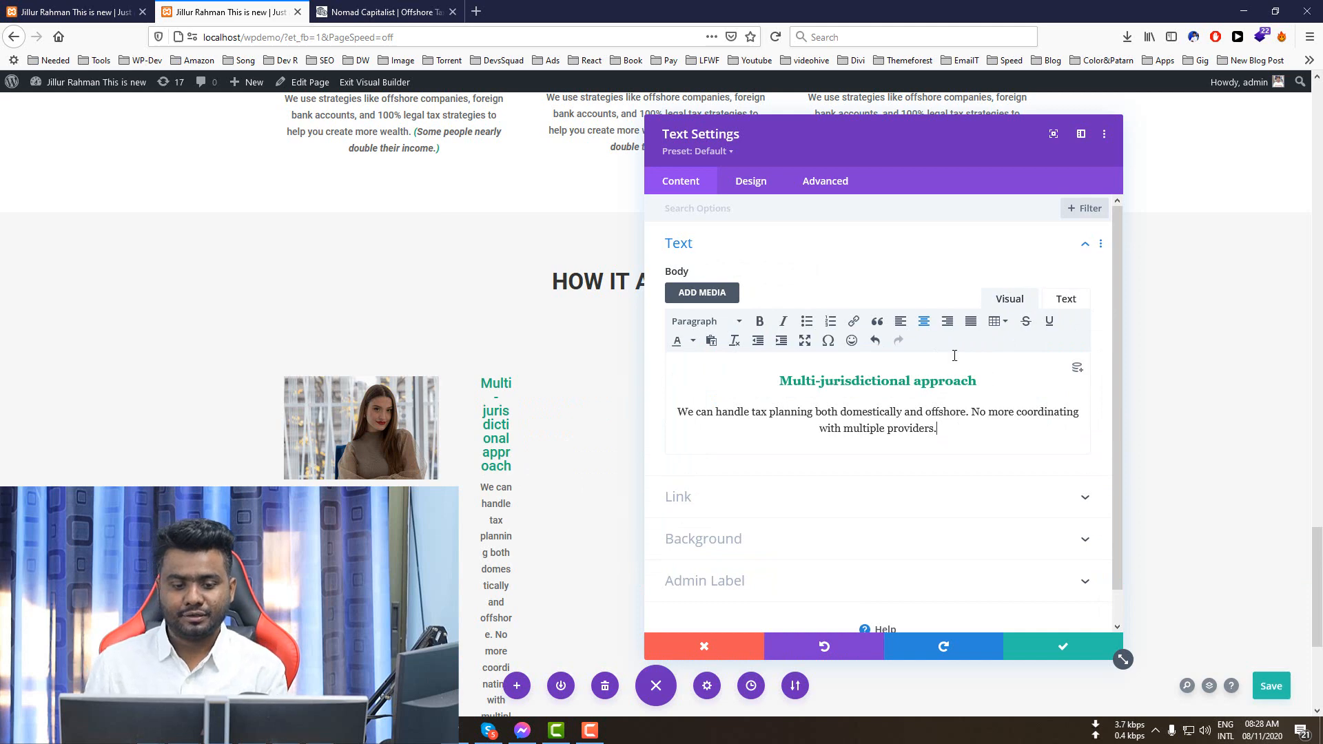
click(1066, 298)
click(414, 12)
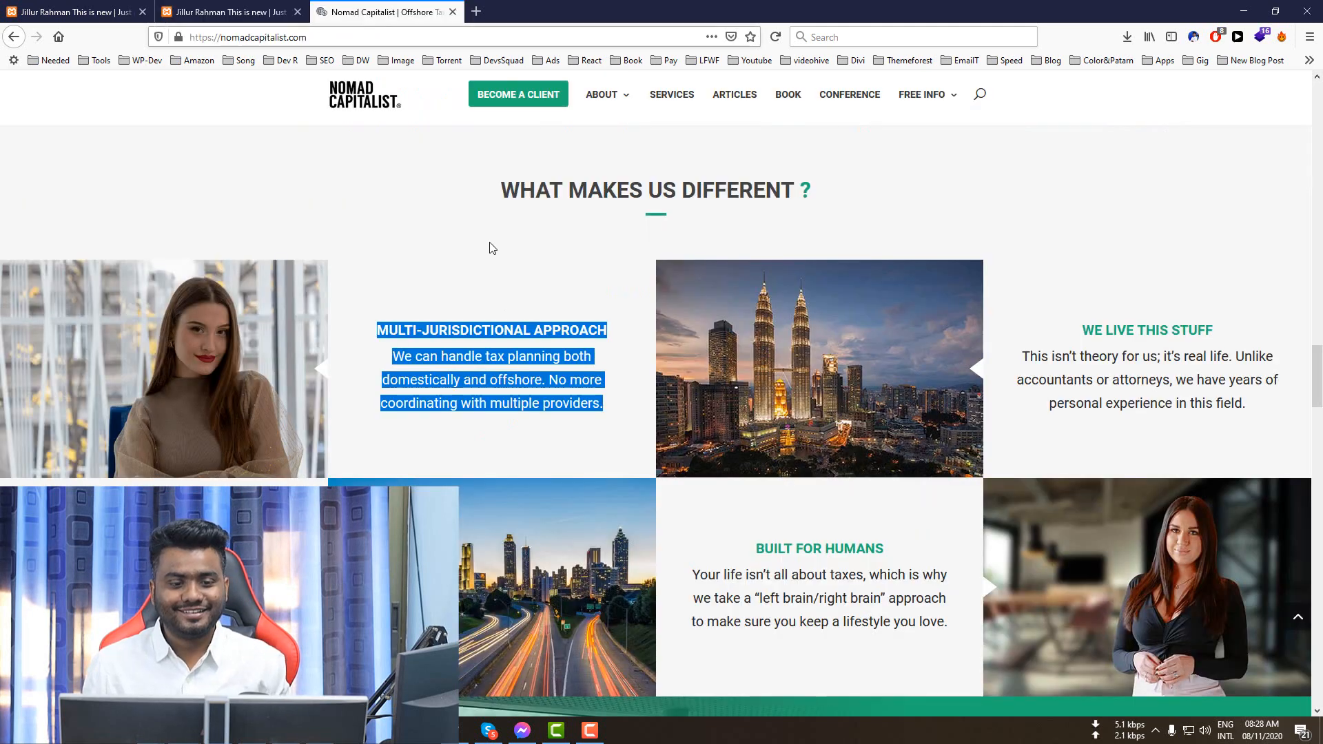
click(274, 8)
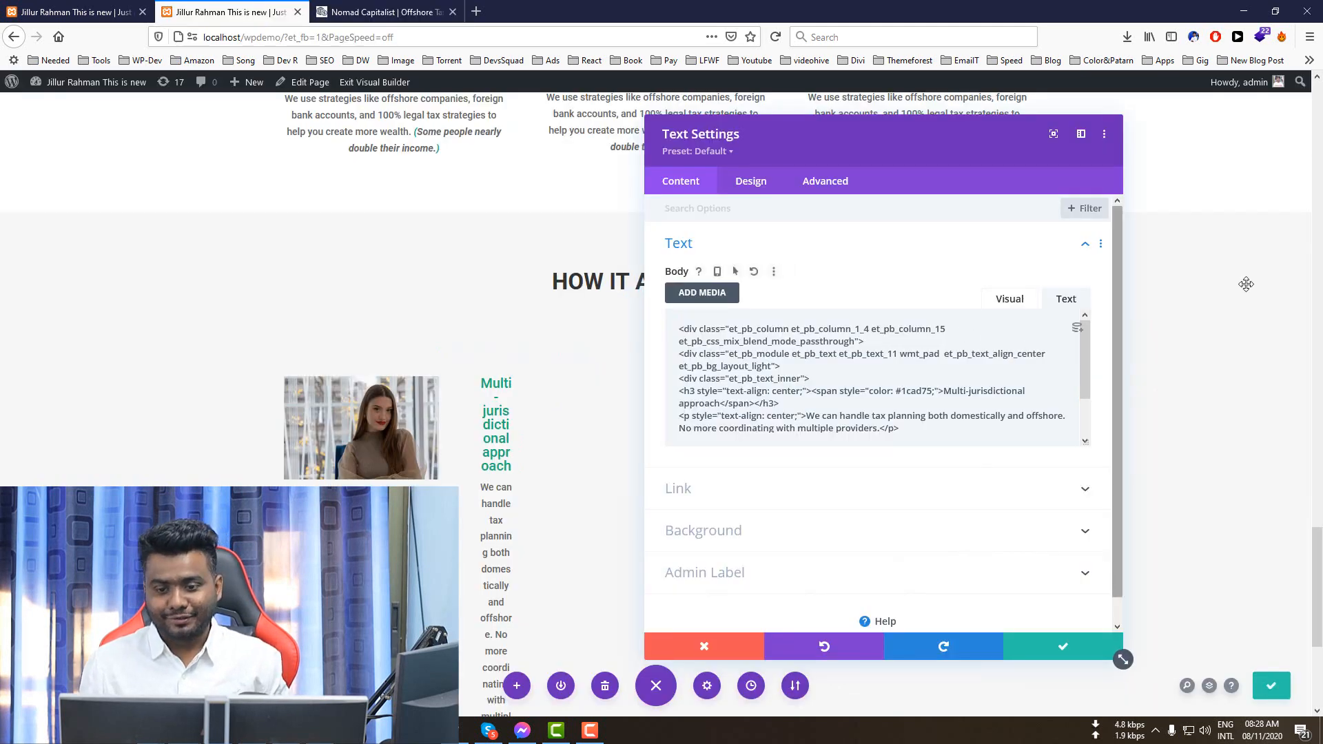
click(1009, 299)
click(1067, 299)
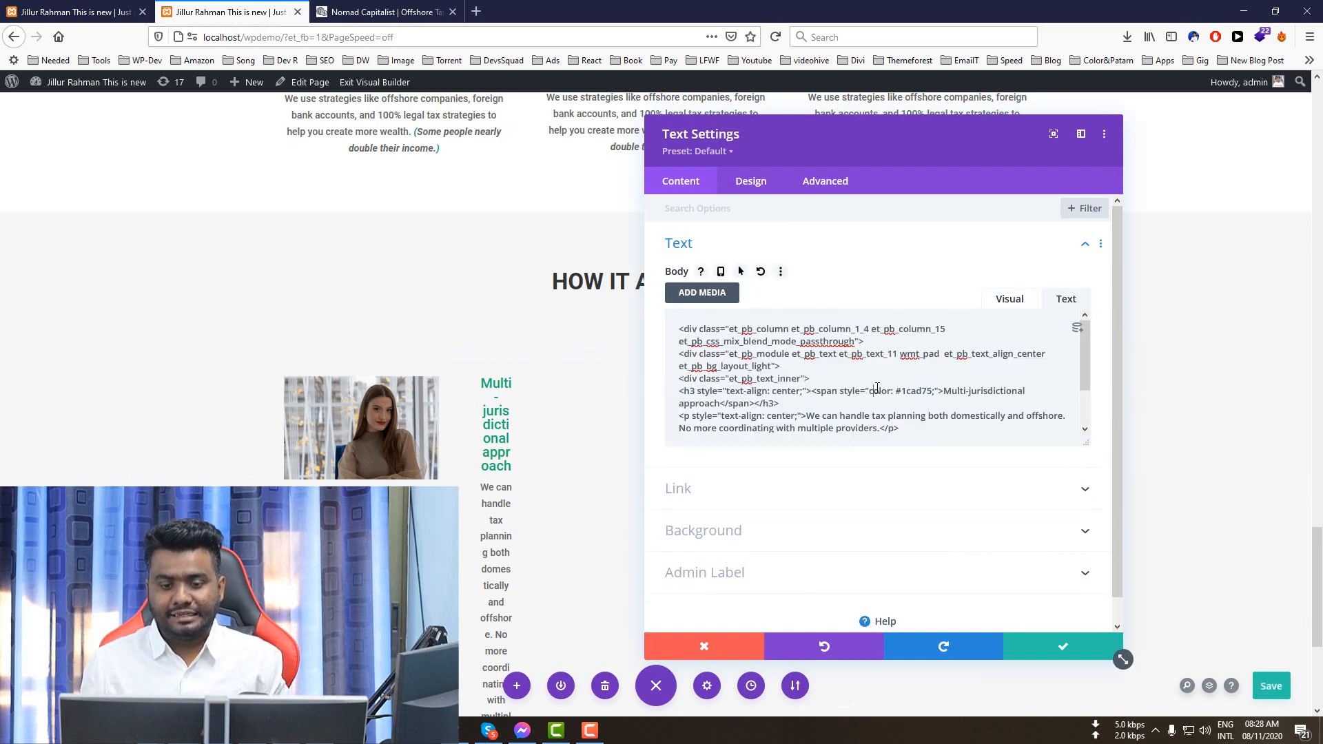
- Replace the module's body code with the plain heading and paragraph text, removing the blank line at the start
click(877, 388)
key(ctrl+a)
text(Multi-jurisdictional approach  We can handle tax planning both domestically and offshore. No more coordinating with multiple providers.)
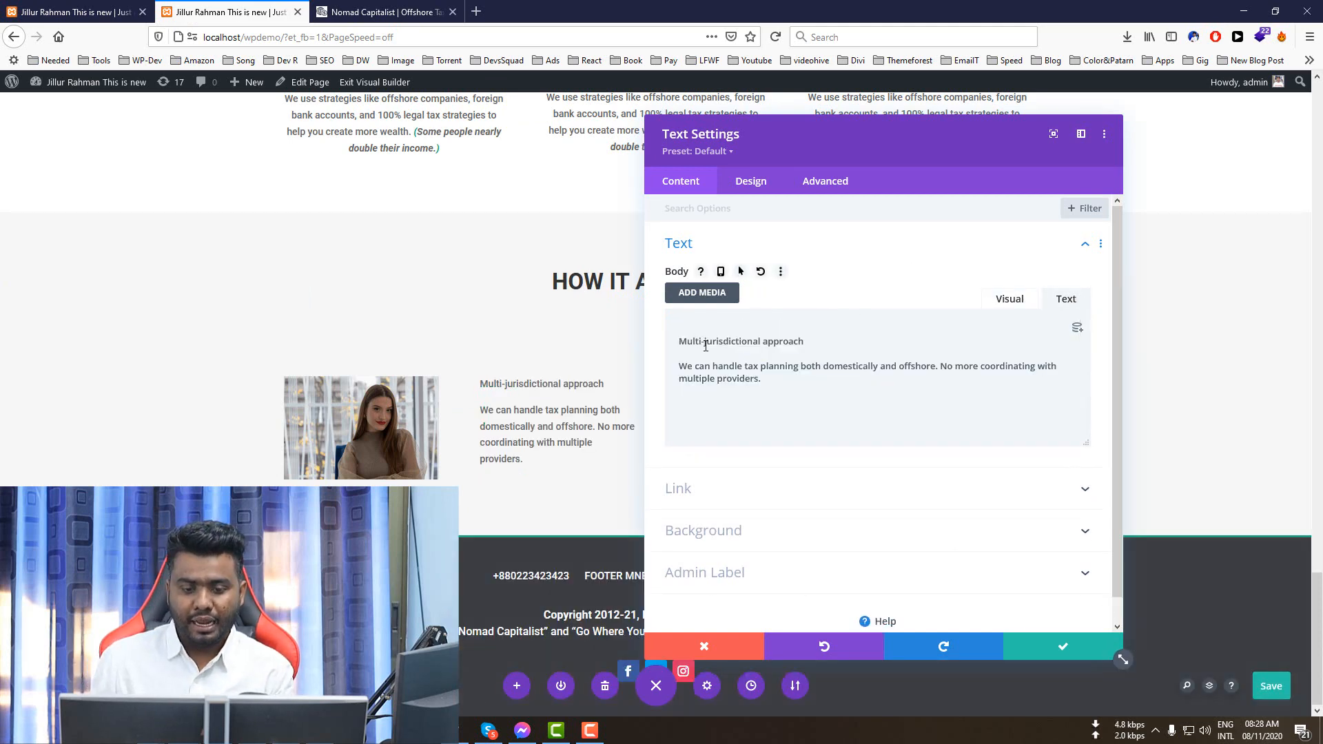
triple_click(706, 345)
click(700, 331)
click(674, 342)
key(BackSpace)
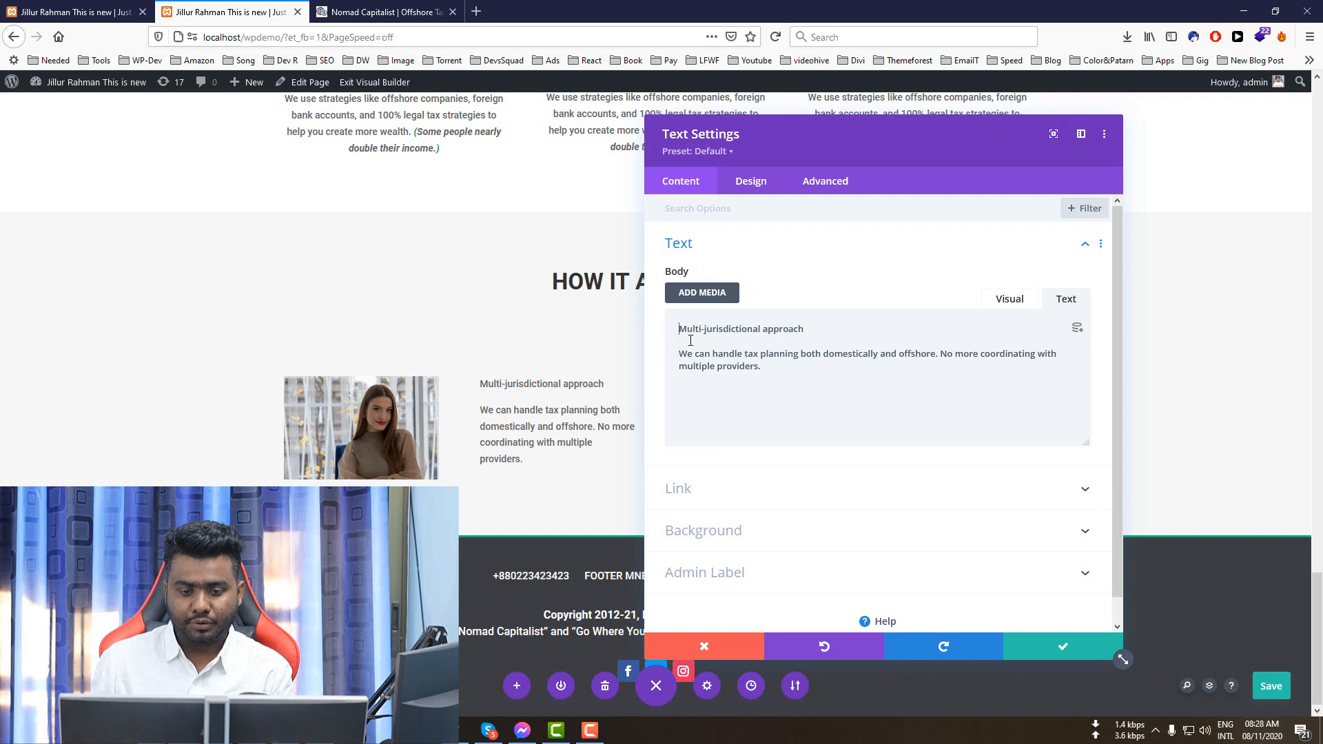
- Format the "Multi-jurisdictional approach" line as Heading 3 in the visual editor
triple_click(699, 333)
click(1010, 297)
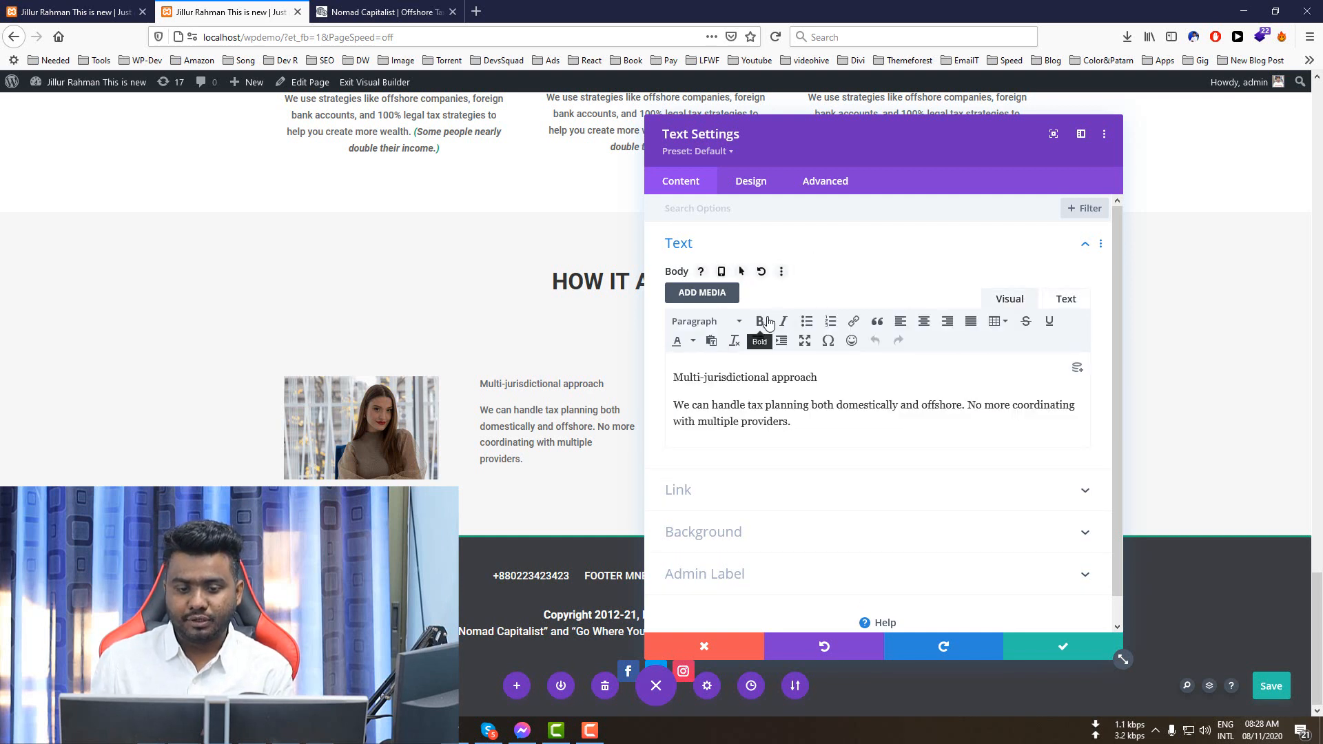
click(717, 324)
click(735, 449)
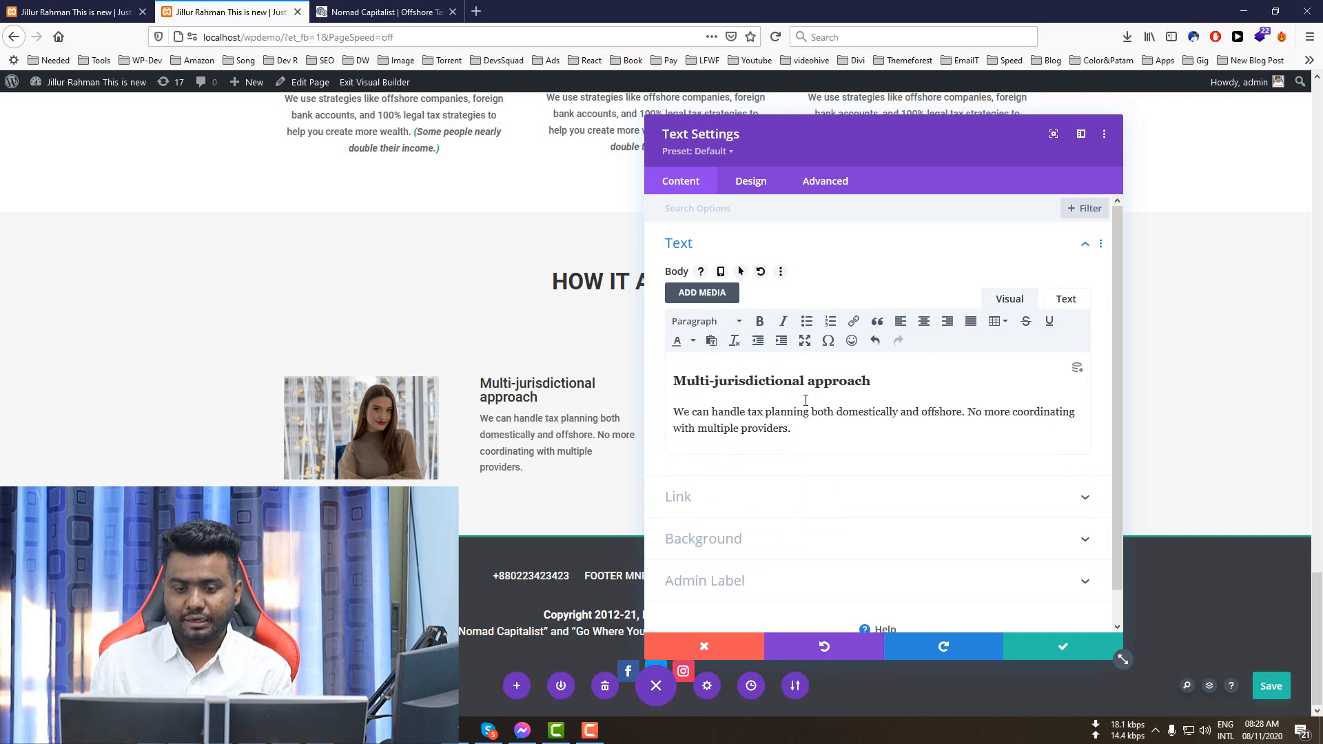
- Center-align the module's text and move the settings window aside to uncover the section
click(753, 182)
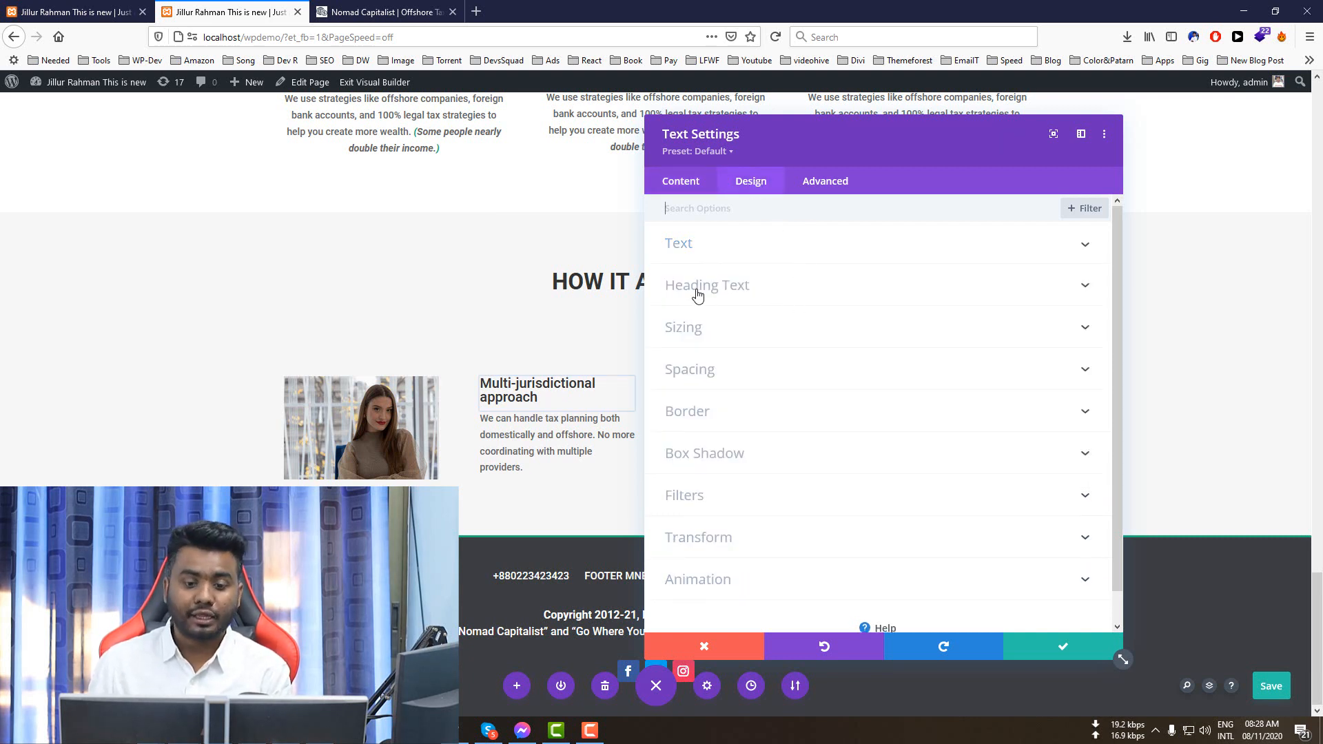
click(692, 246)
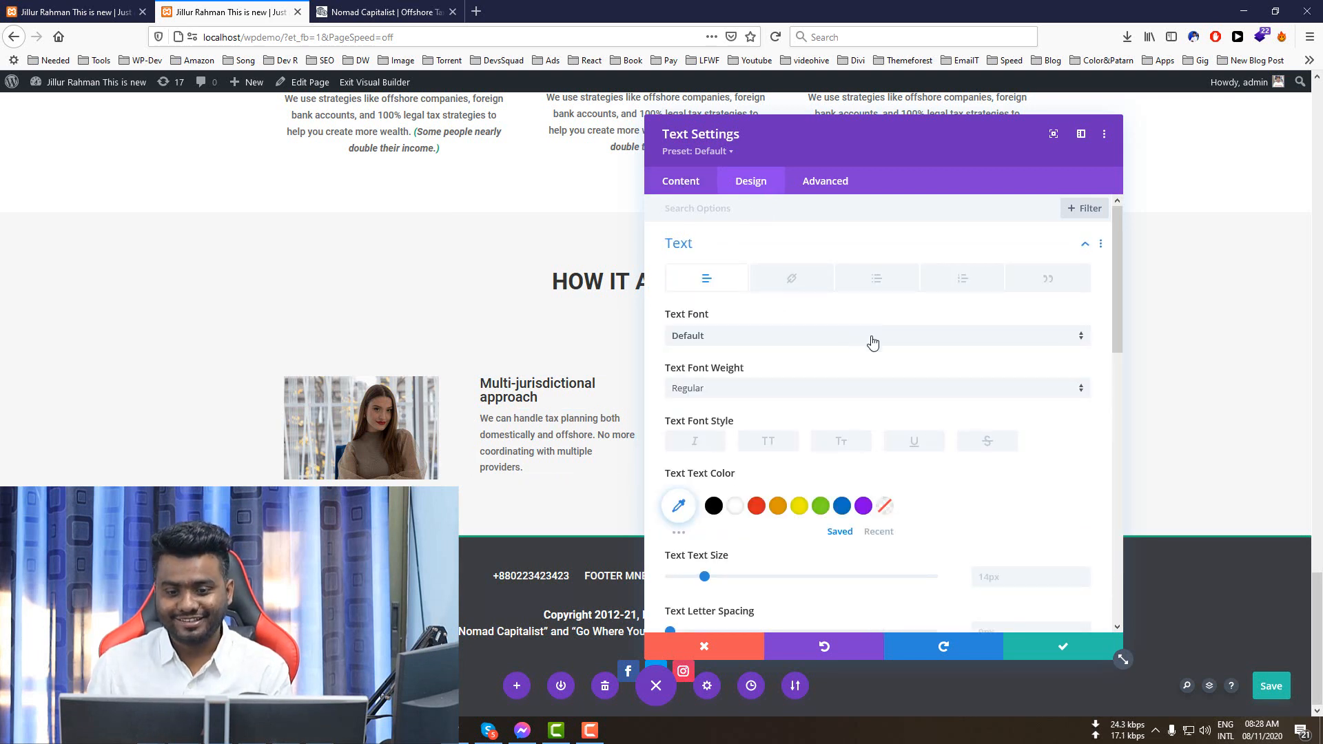
scroll(875, 469, down, 8)
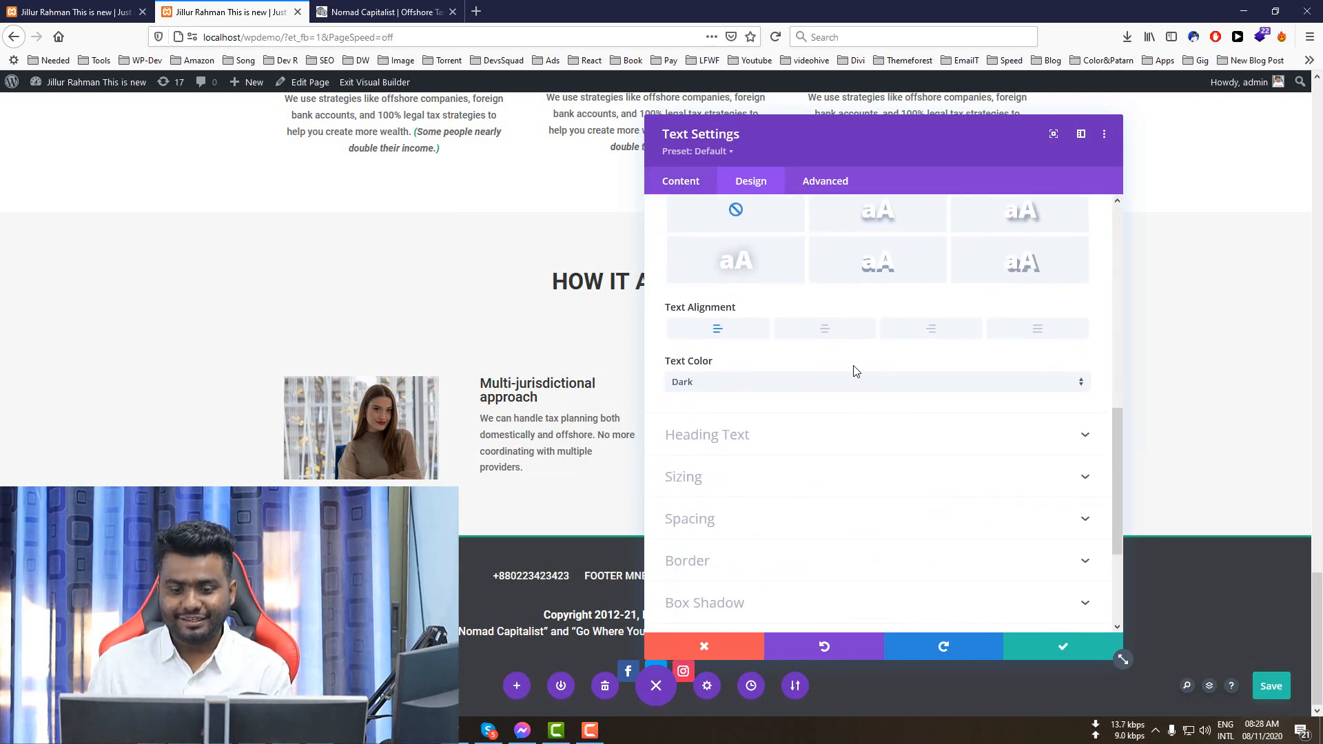
click(825, 330)
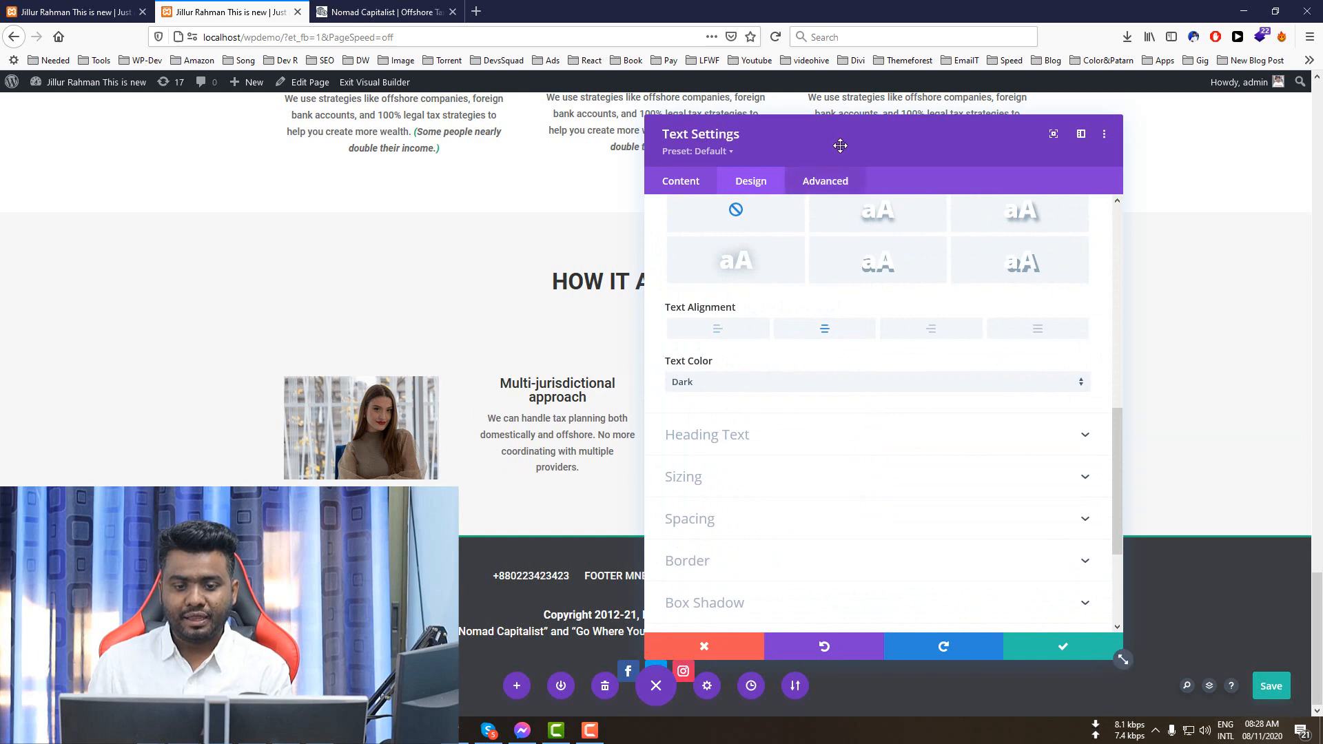
drag(839, 143, 915, 126)
scroll(662, 367, up, 2)
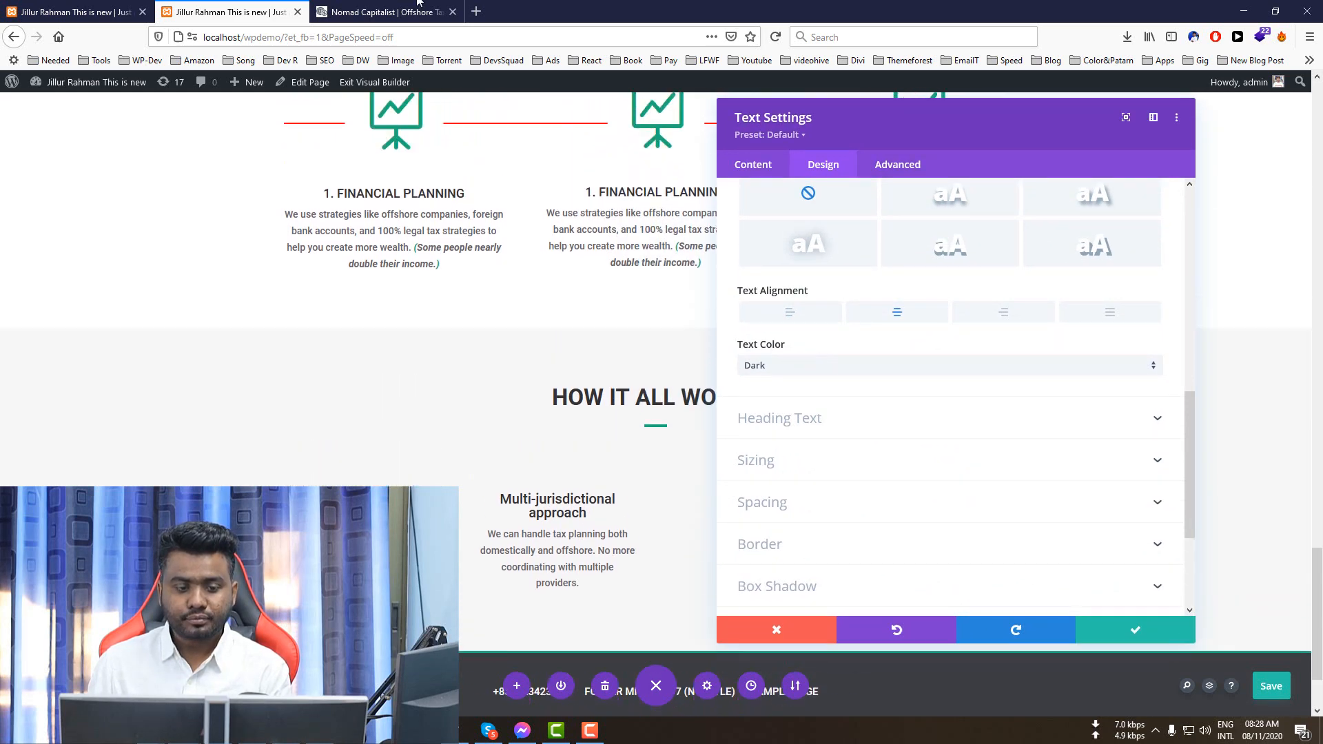
- Compare the heading with the reference page and sample the reference's green accent color with Quick HTML Color Picker
click(399, 11)
click(418, 247)
click(231, 11)
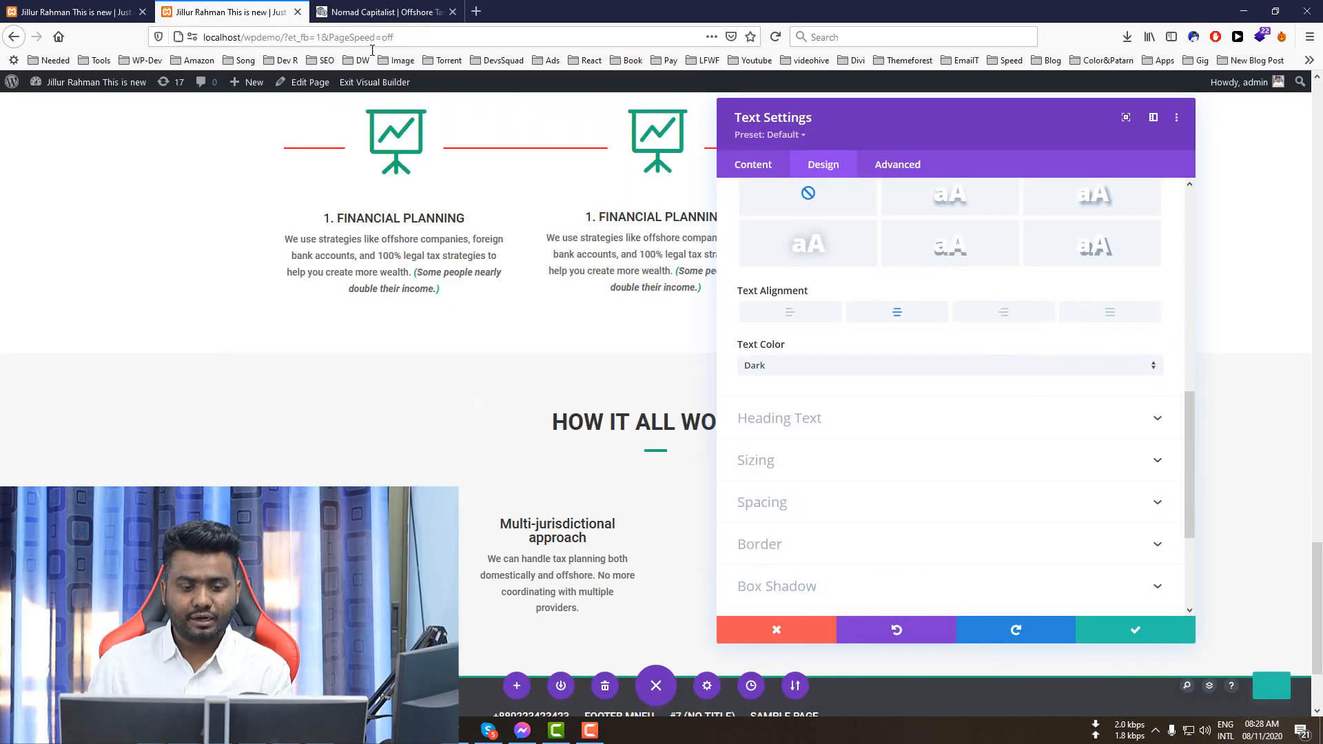
click(522, 522)
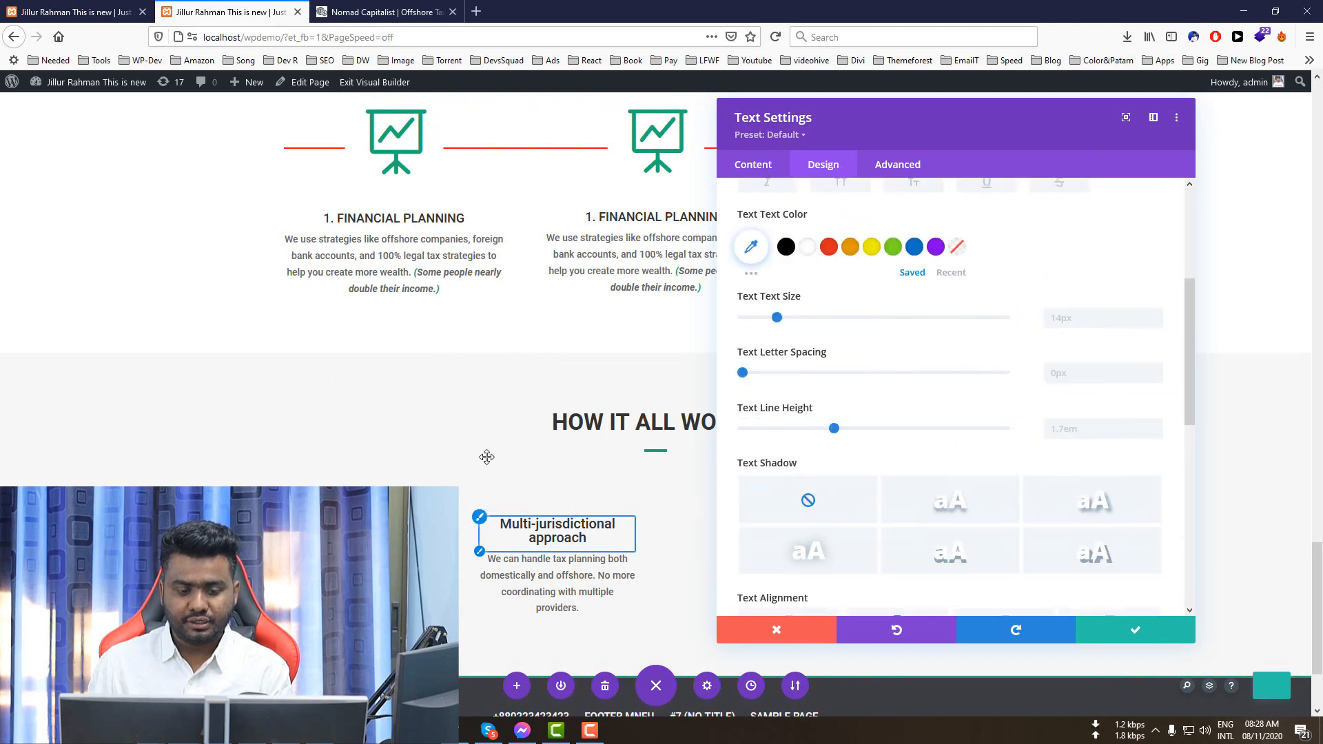
scroll(593, 310, down, 1)
click(386, 11)
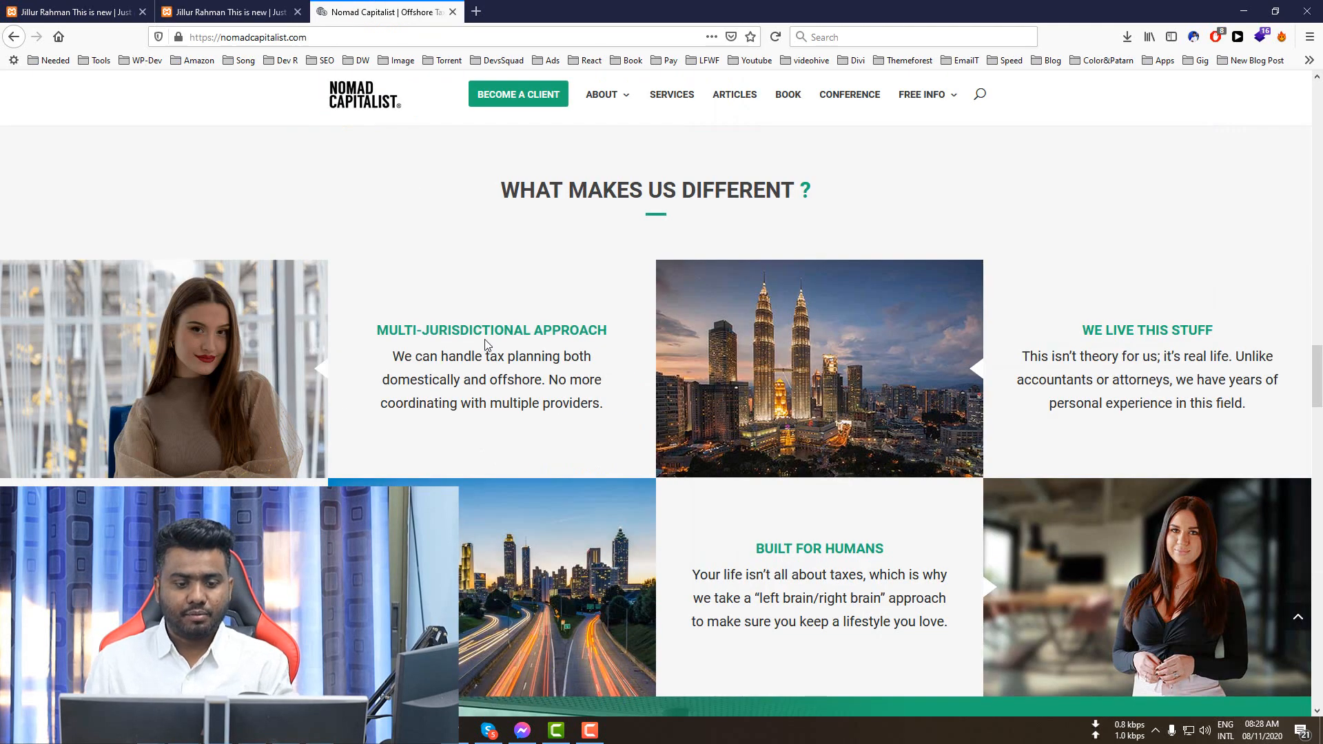
click(469, 720)
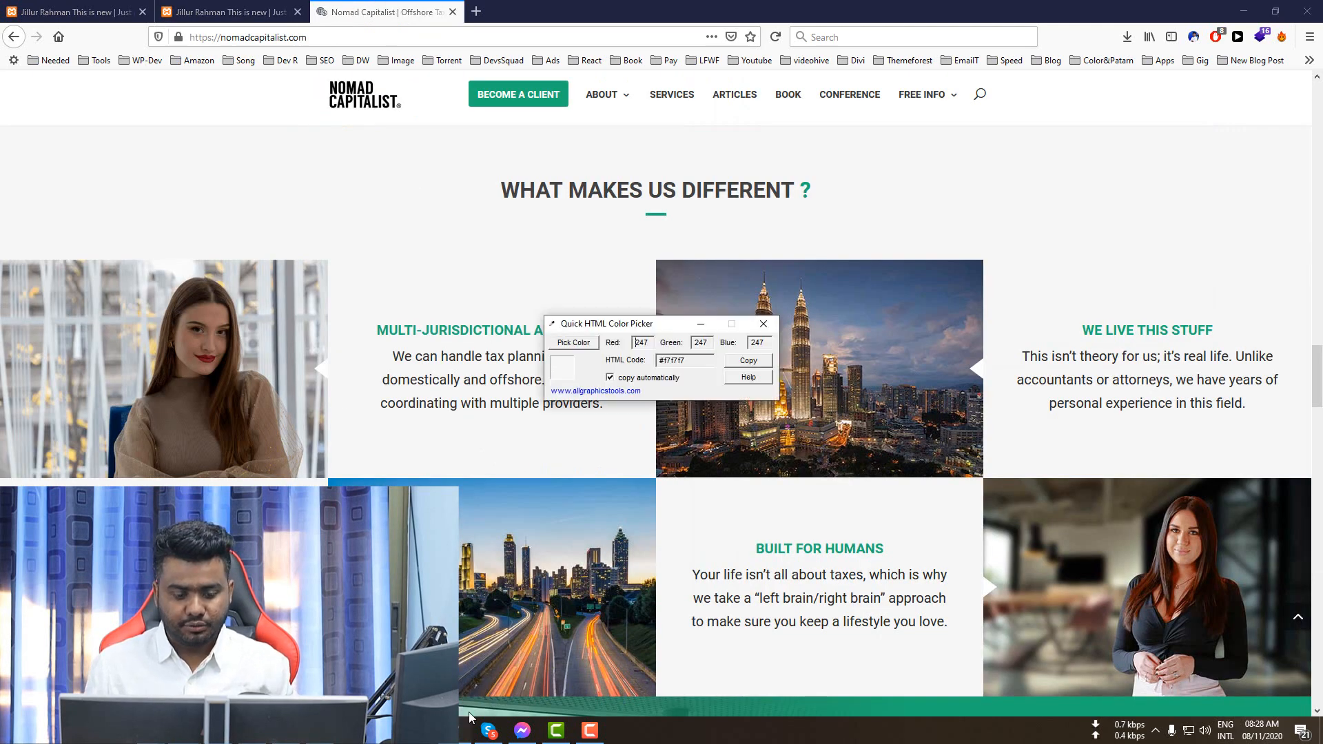
click(579, 346)
click(566, 93)
click(230, 12)
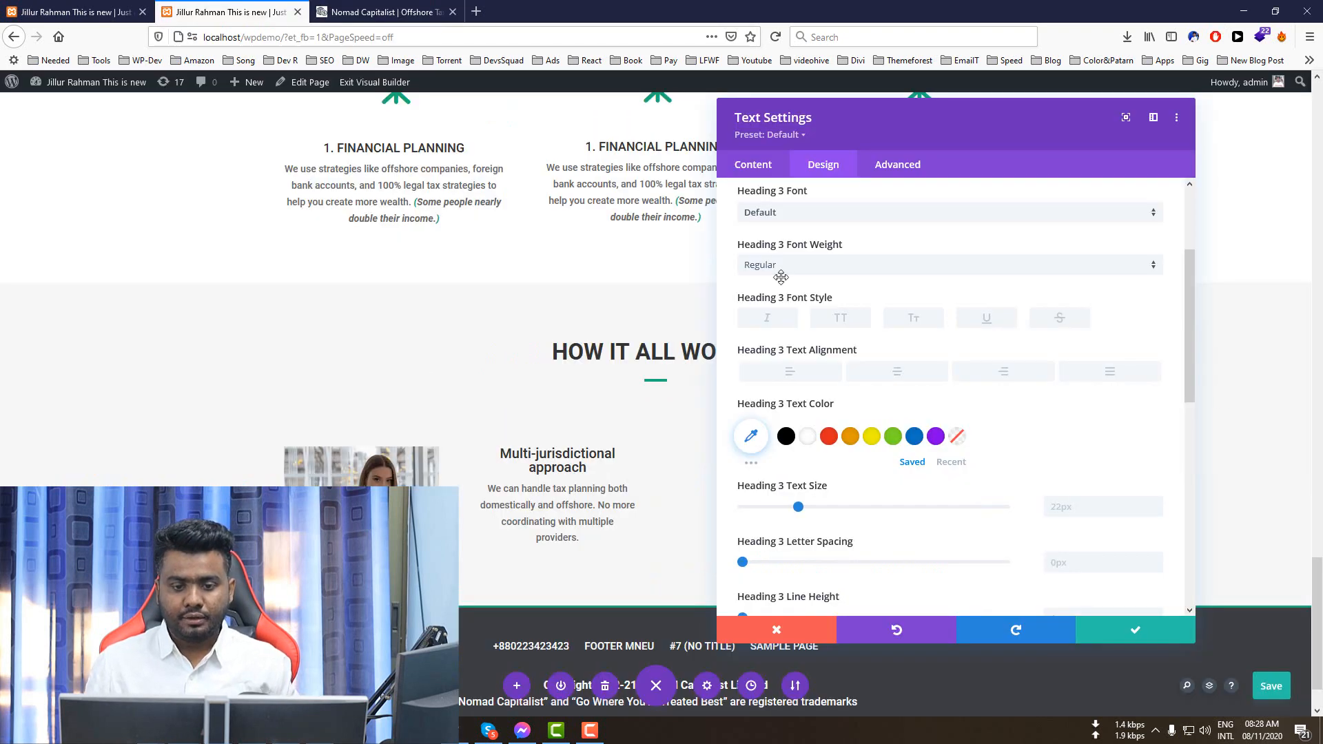
- Set the Heading 3 text color to #1cad75
scroll(941, 346, down, 3)
click(752, 274)
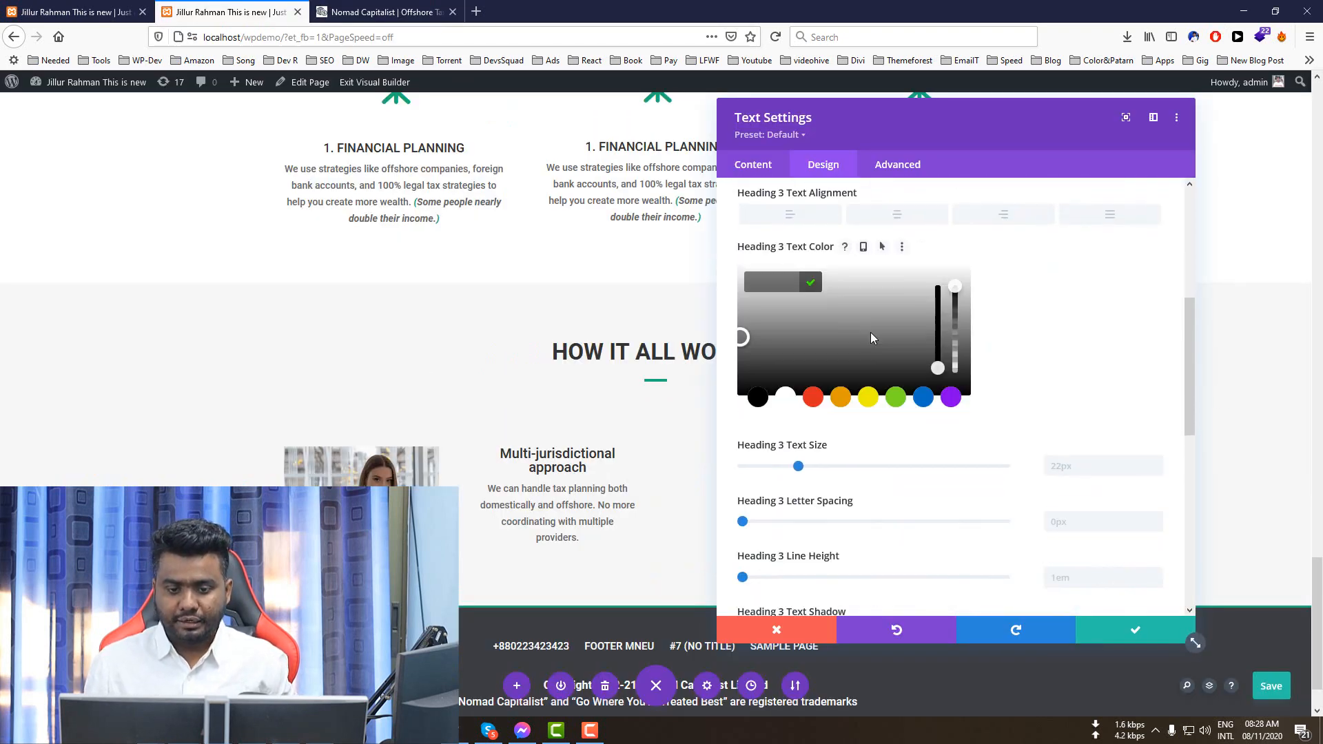
click(787, 281)
text(#1cad75)
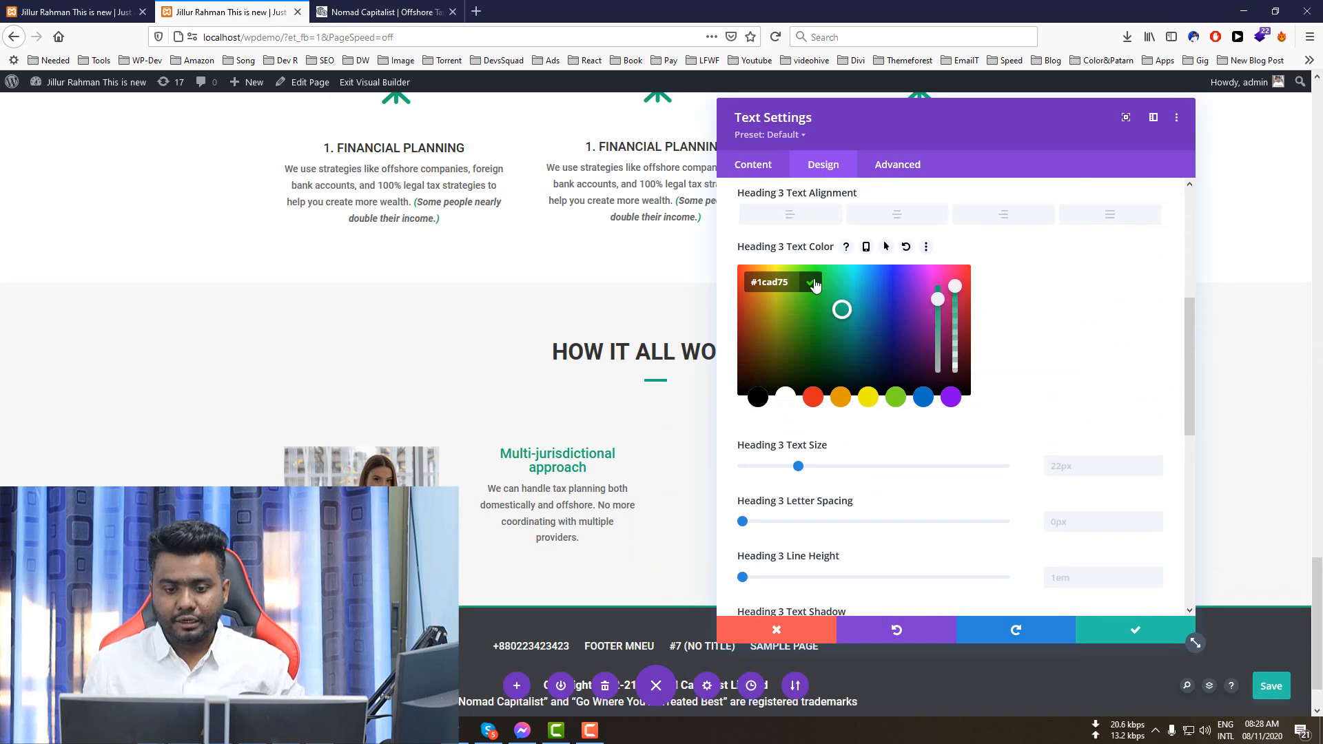
click(812, 282)
- Check the reference heading's letter case and set the Heading 3 font style to uppercase
click(341, 8)
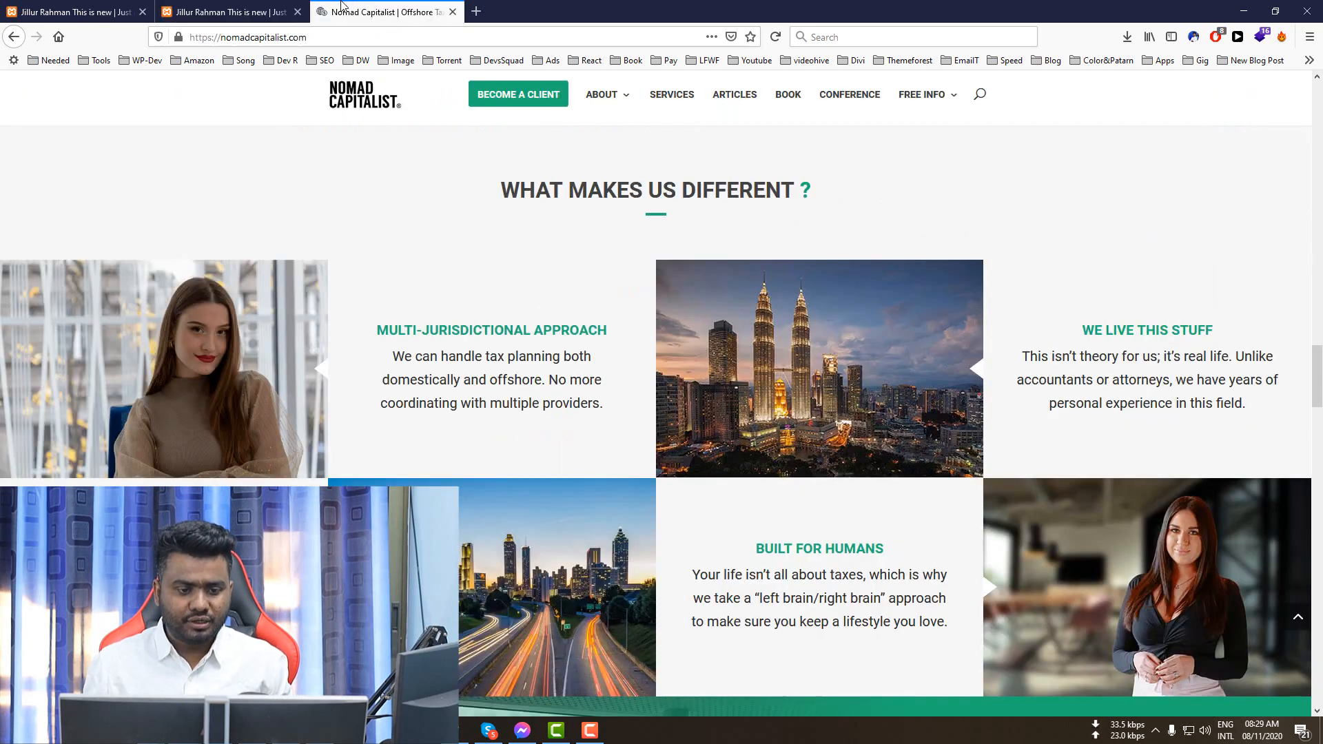
click(227, 12)
scroll(875, 262, up, 3)
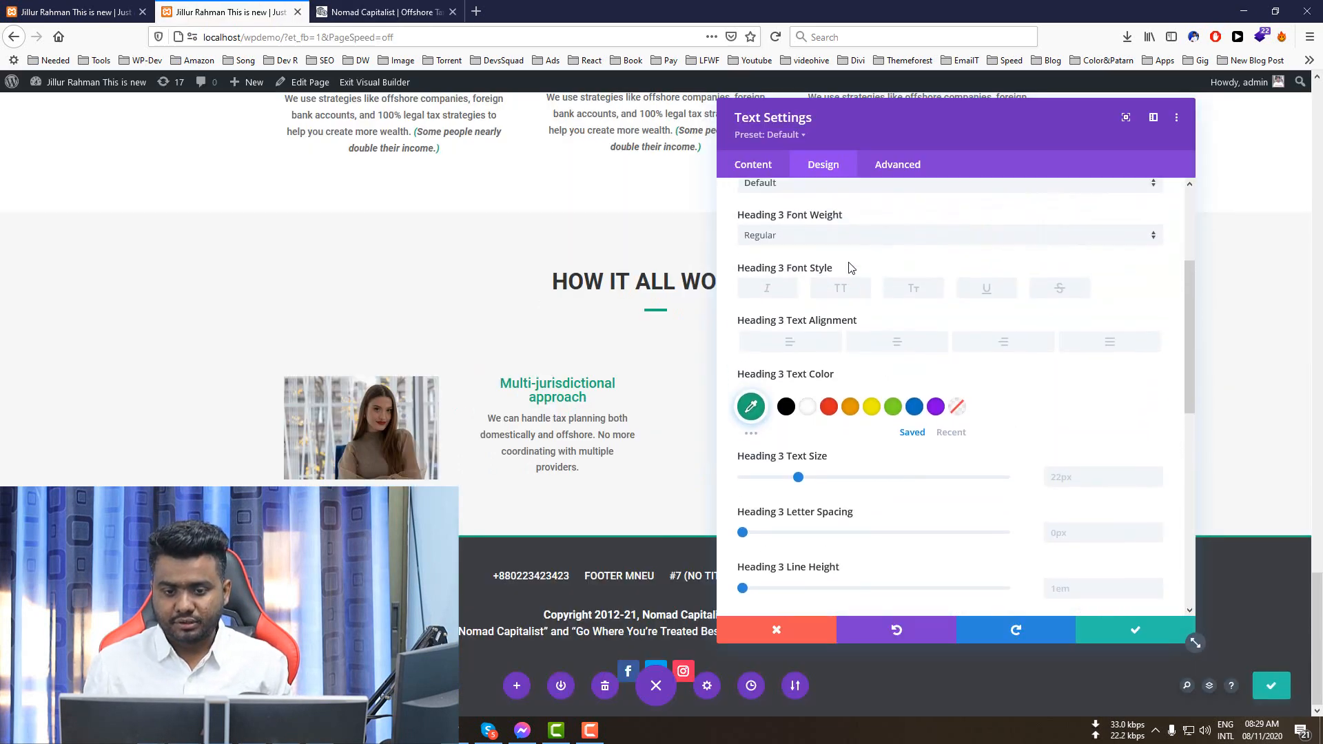
click(841, 321)
scroll(841, 386, down, 2)
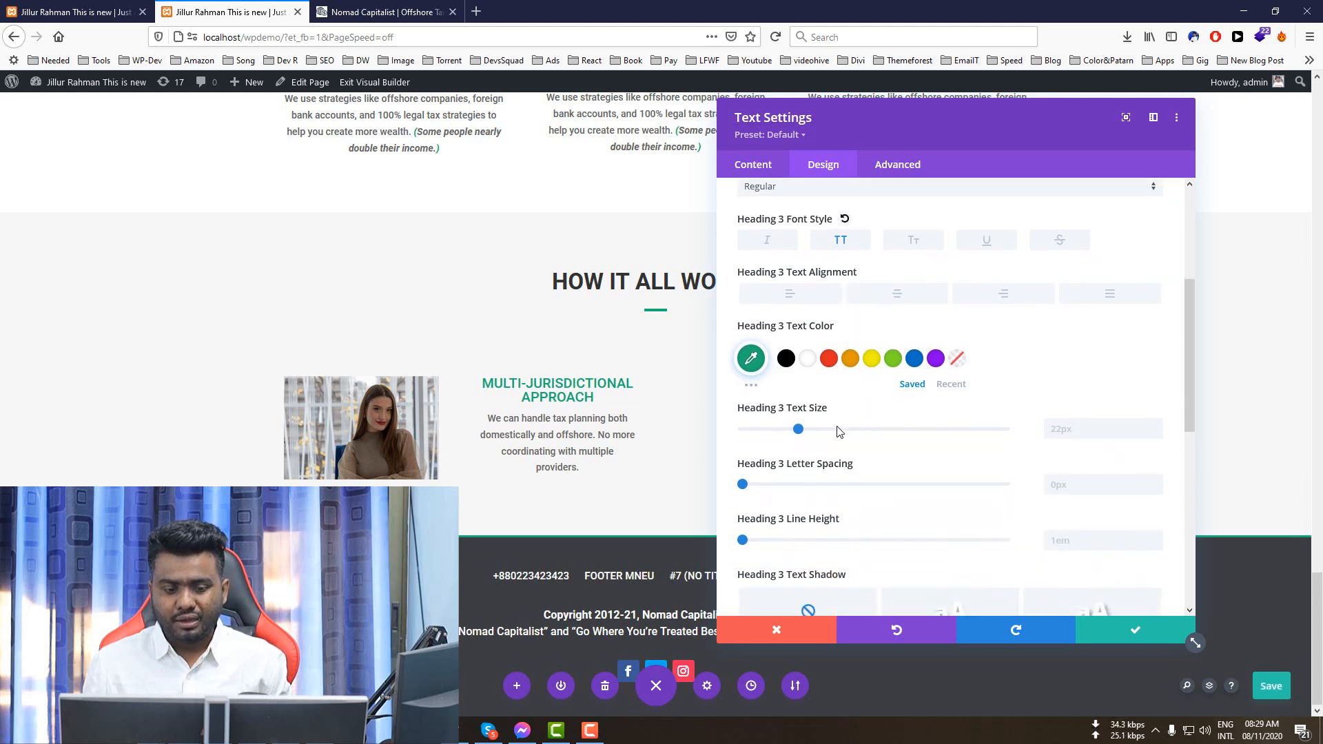
scroll(839, 432, down, 1)
- Set the module's body text size to 15px and save the Text module
click(361, 8)
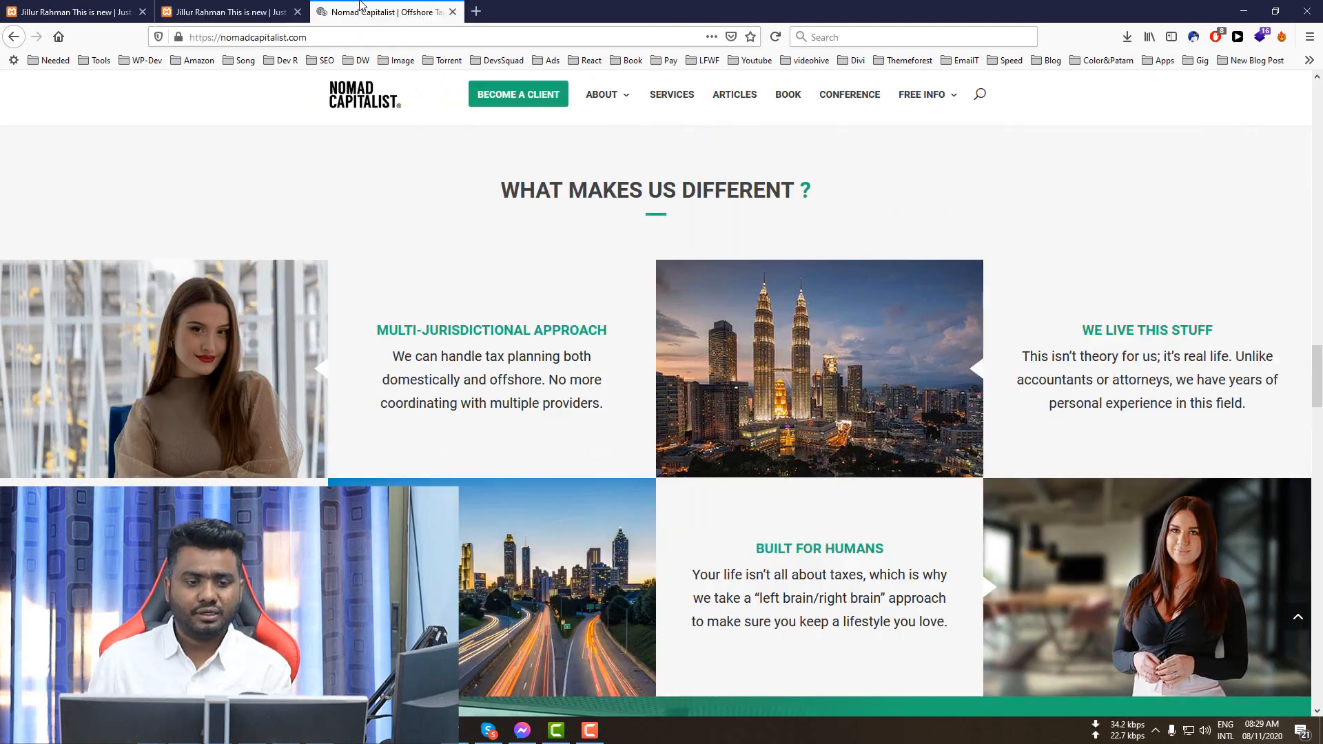
click(227, 12)
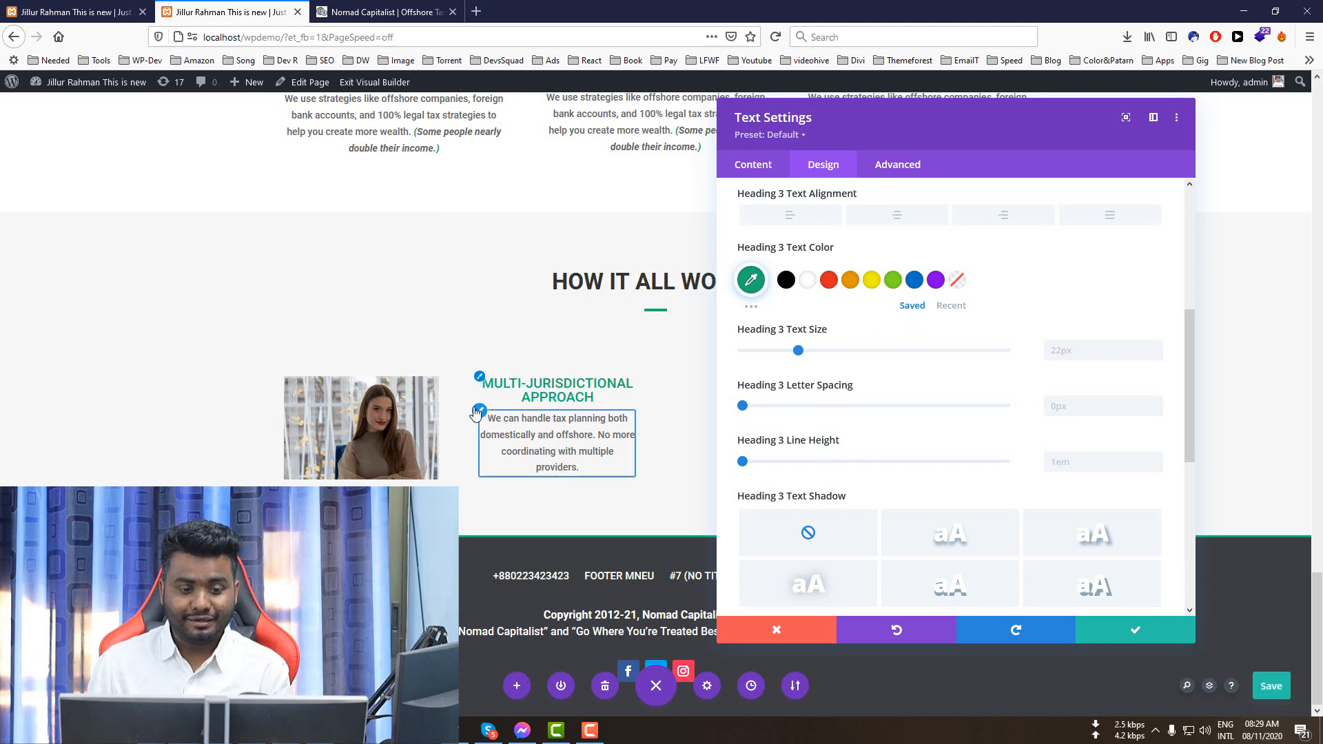
scroll(834, 386, up, 6)
scroll(836, 412, down, 2)
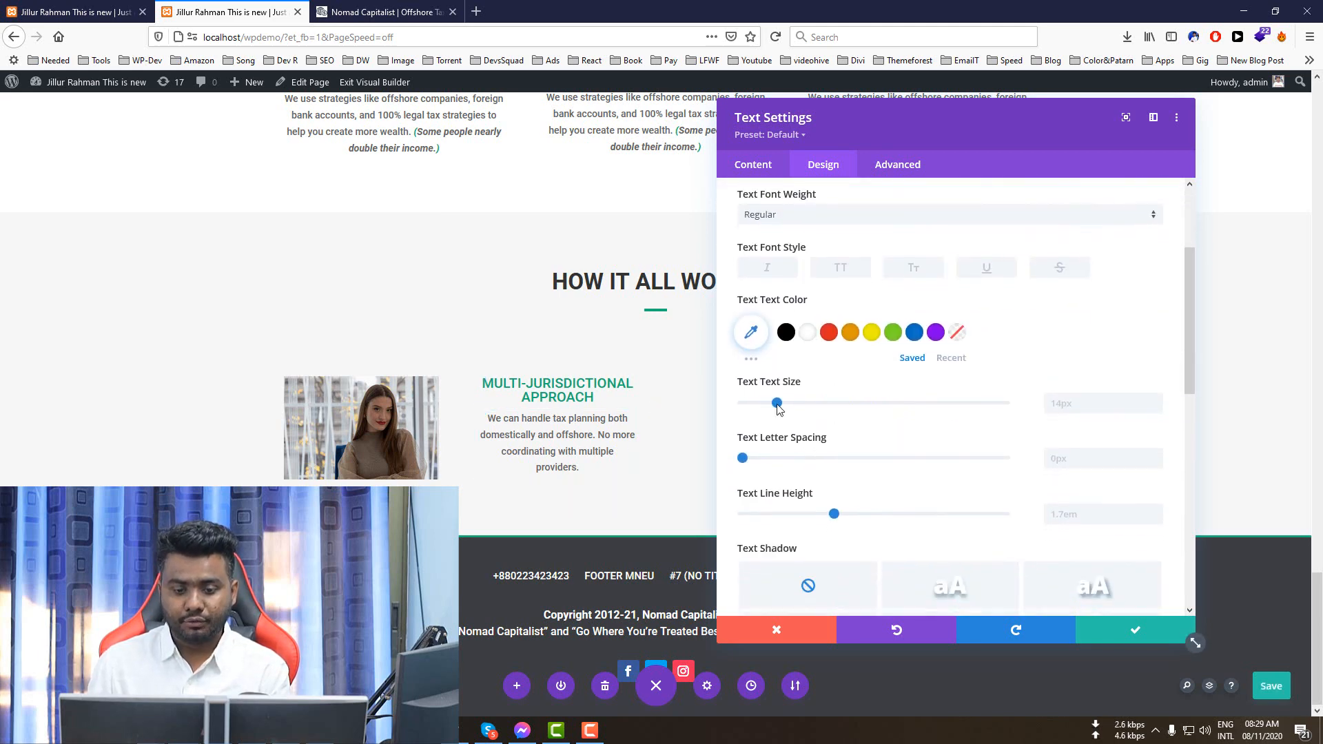
drag(784, 408, 788, 408)
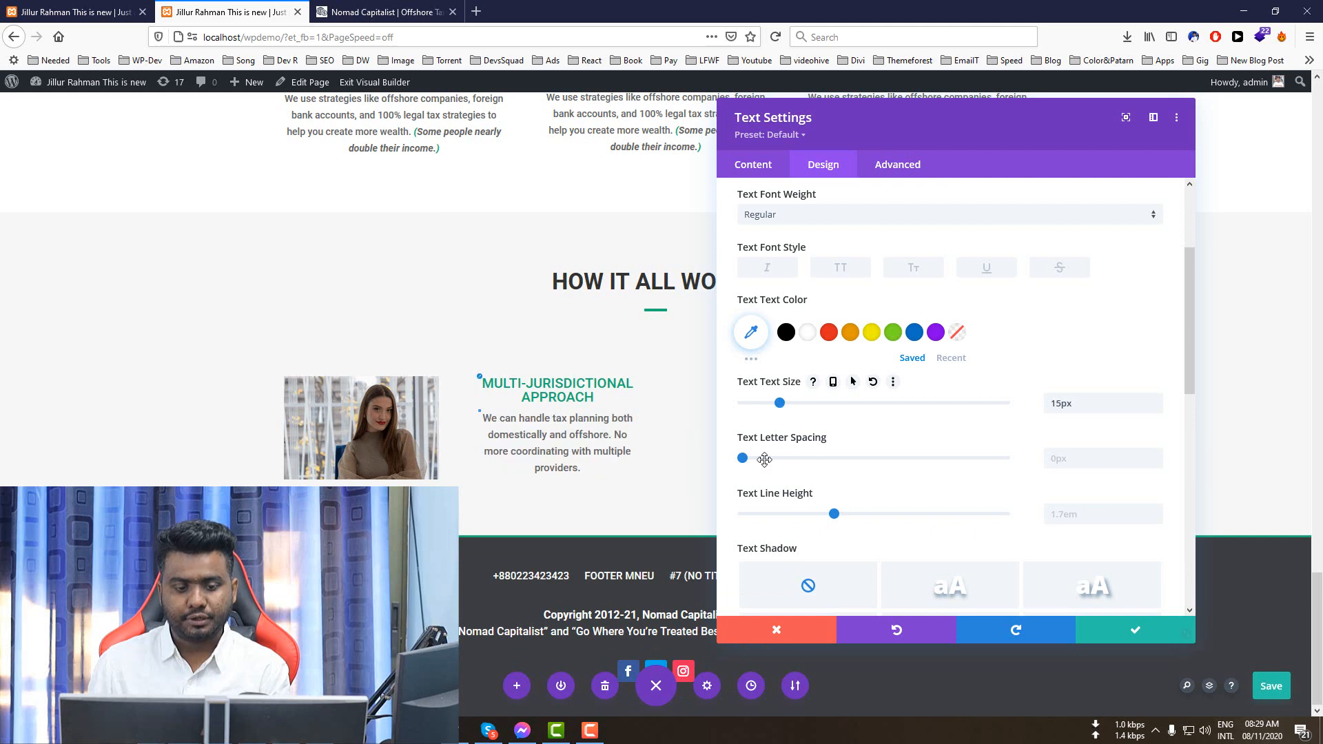
click(1136, 630)
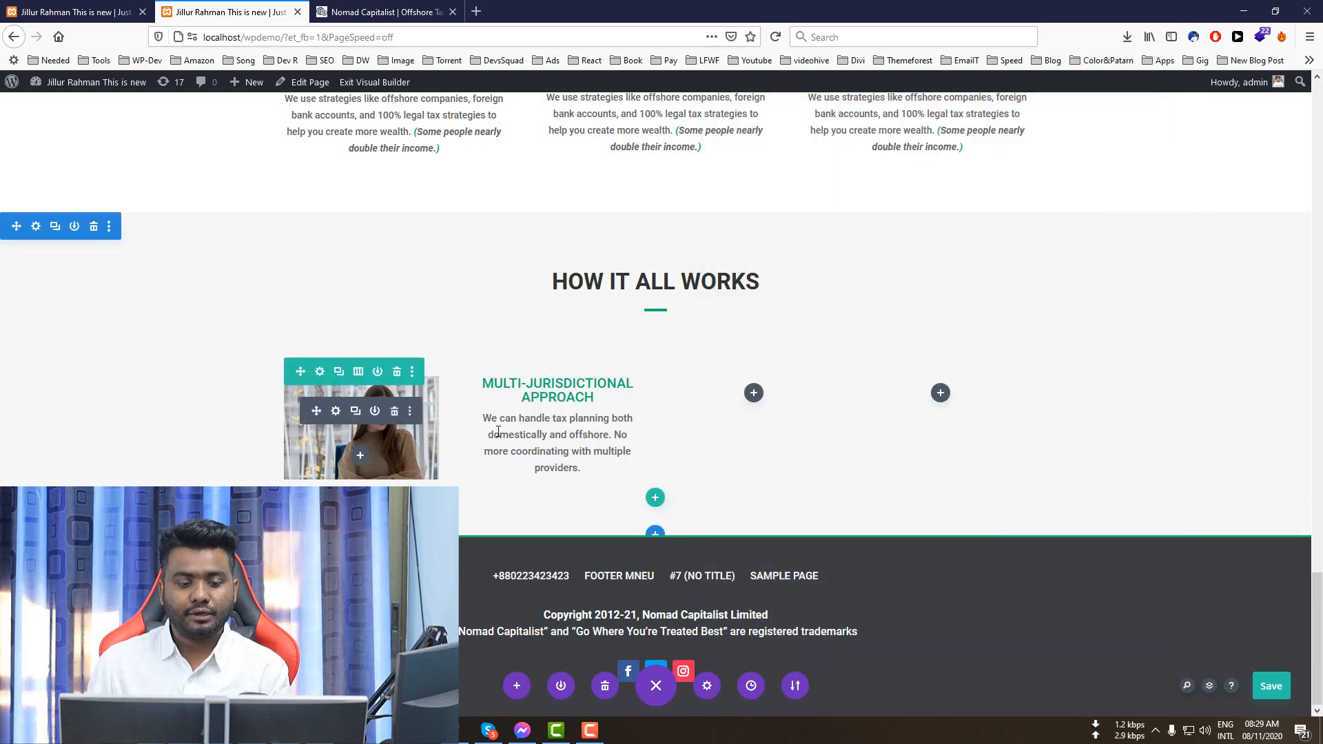
- Check the reference grid, then make the image-and-text row full width: equalize column heights, width 100%, max width 2560px, and save
key(ctrl+Tab)
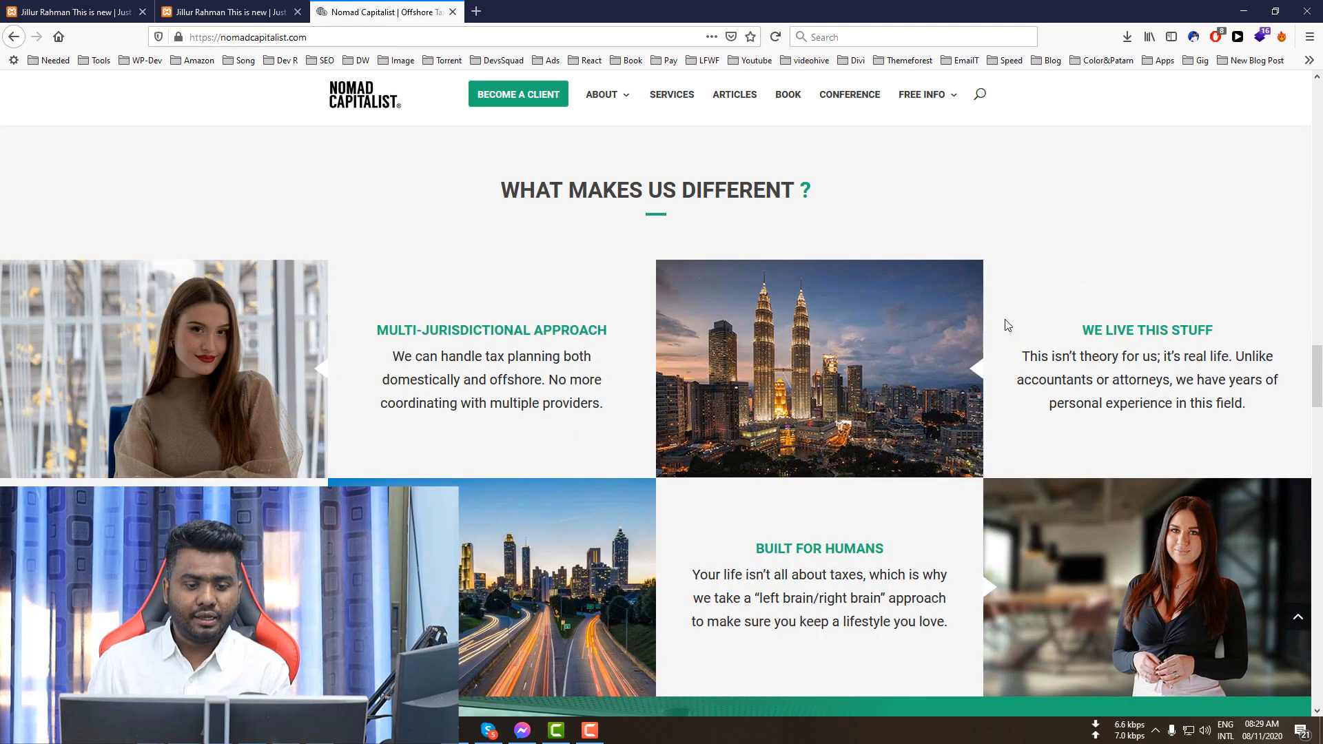
click(231, 11)
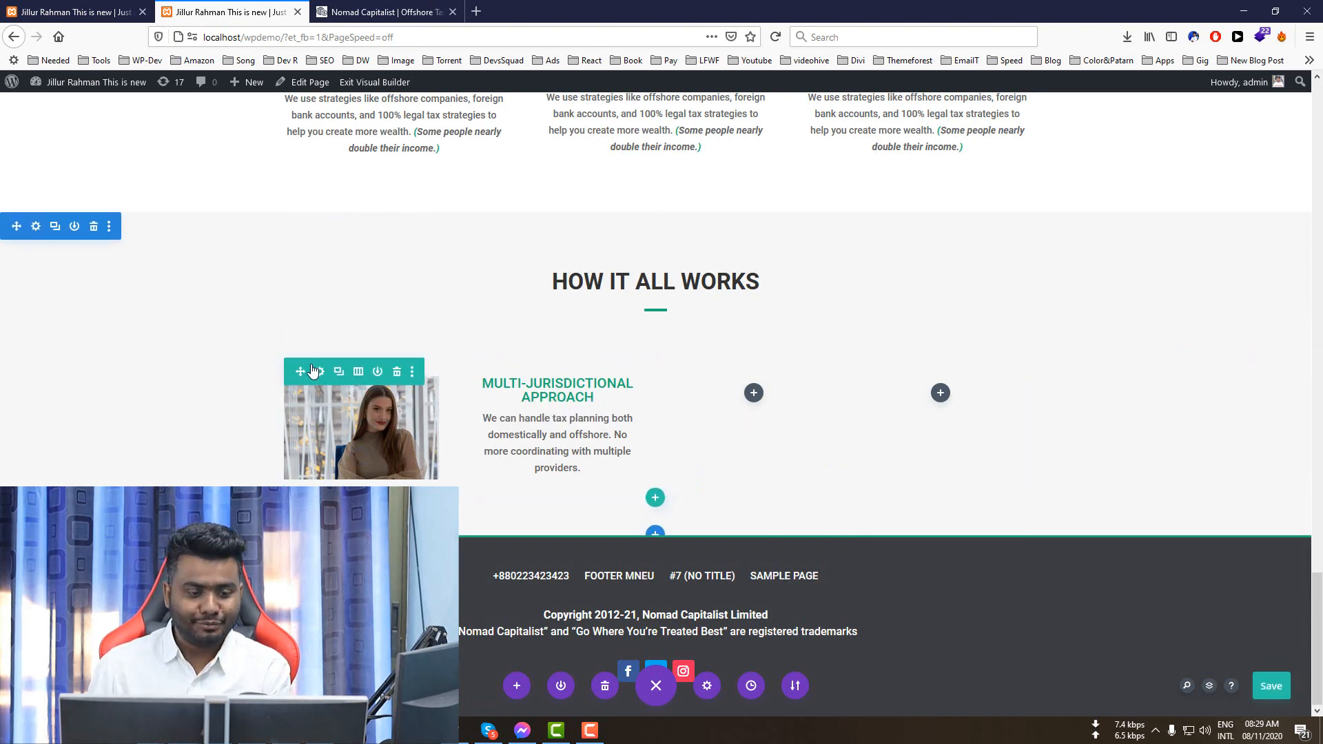
click(318, 371)
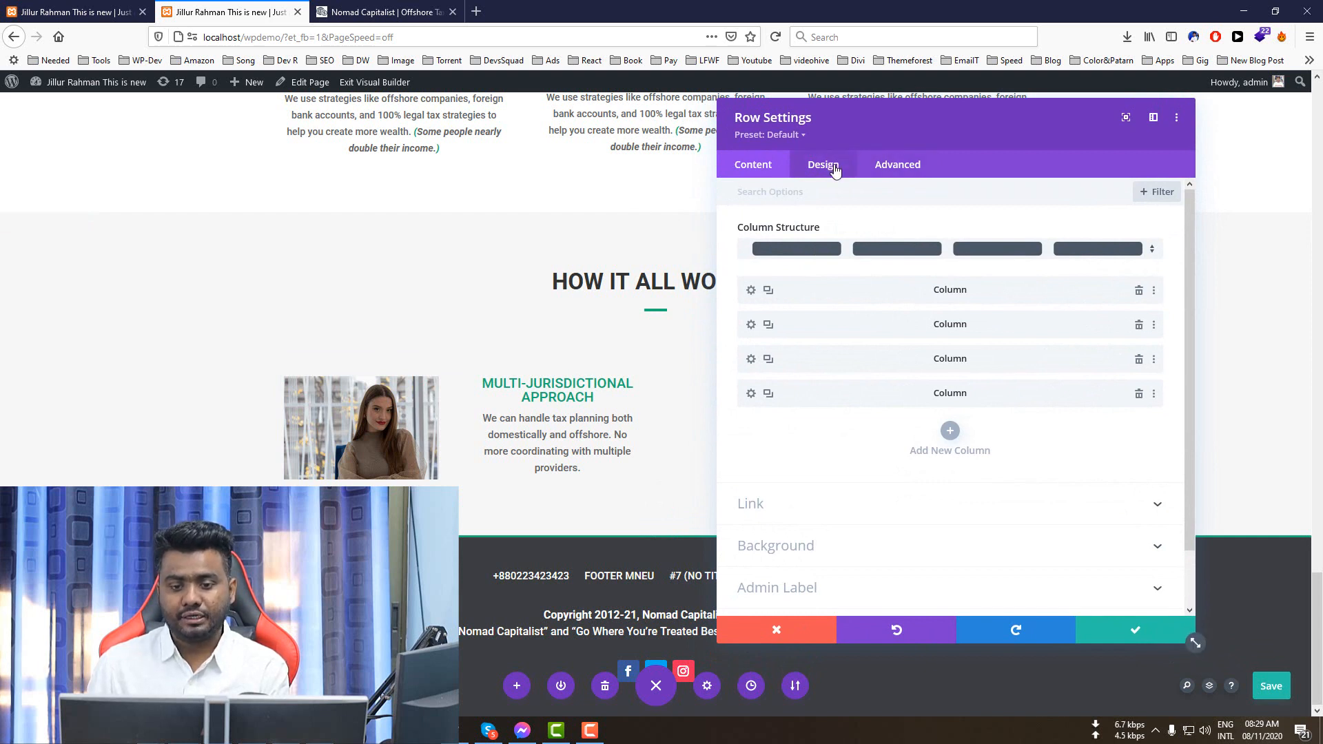
click(835, 170)
click(783, 272)
scroll(791, 225, up, 1)
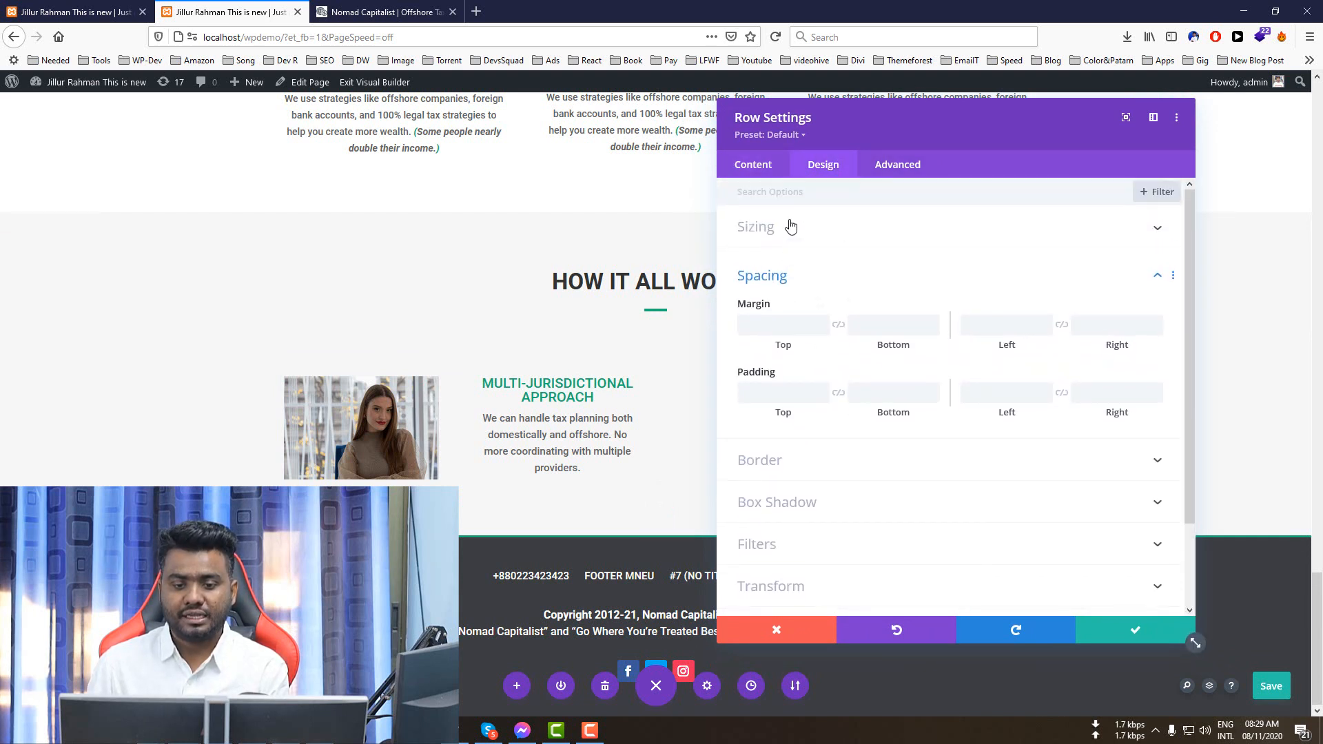
click(791, 226)
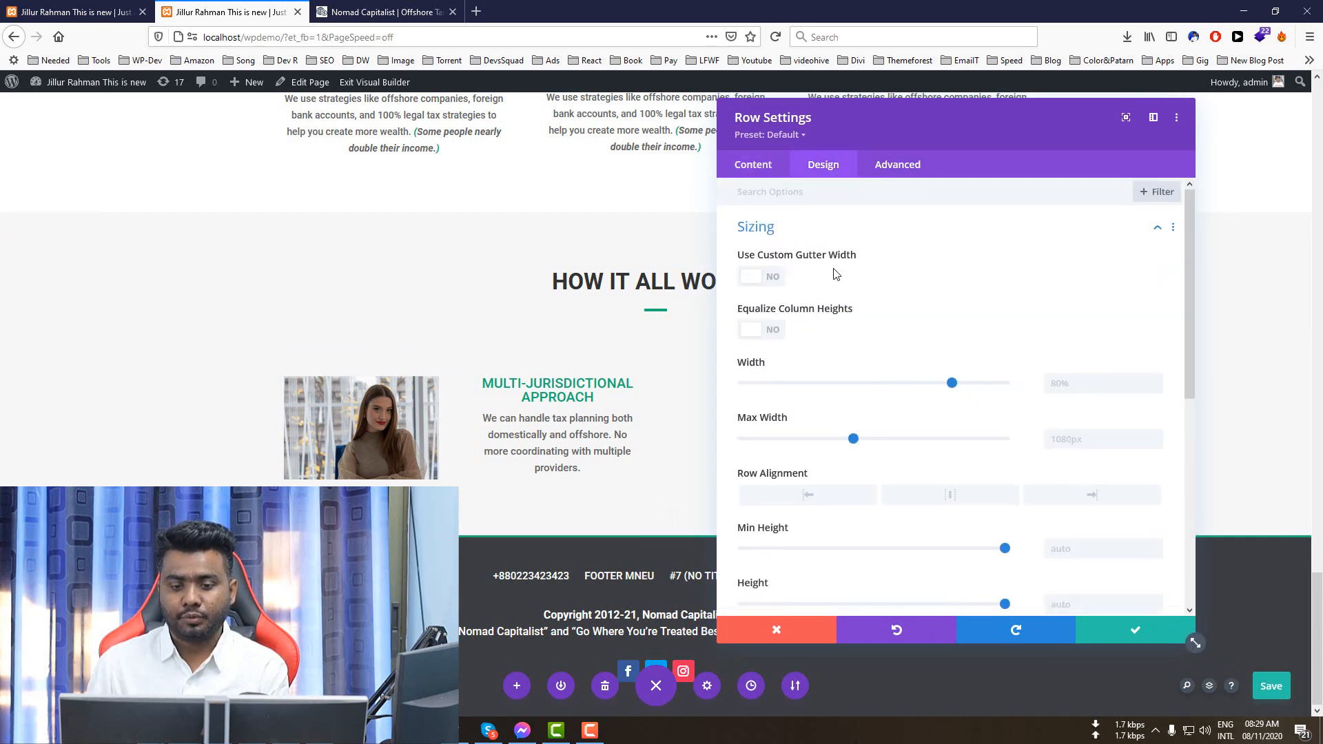
click(766, 332)
drag(951, 384, 1081, 400)
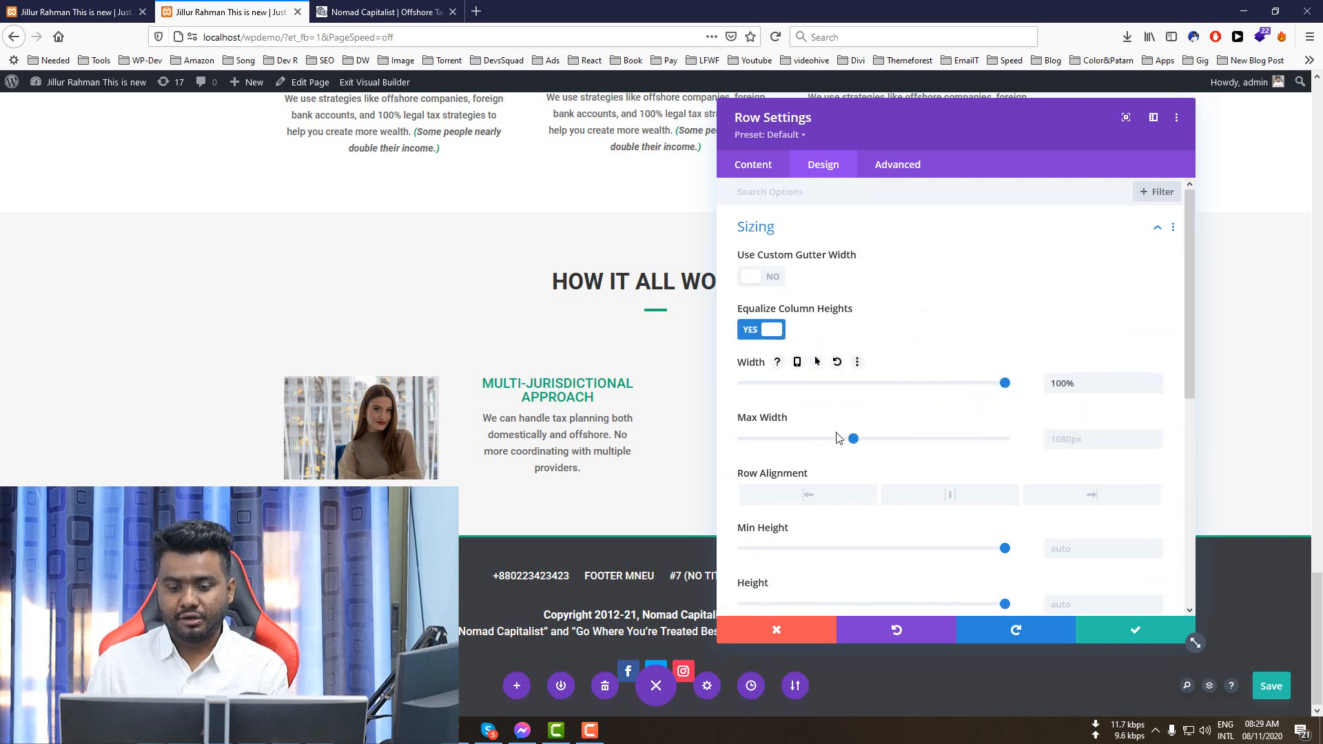
drag(853, 438, 1208, 461)
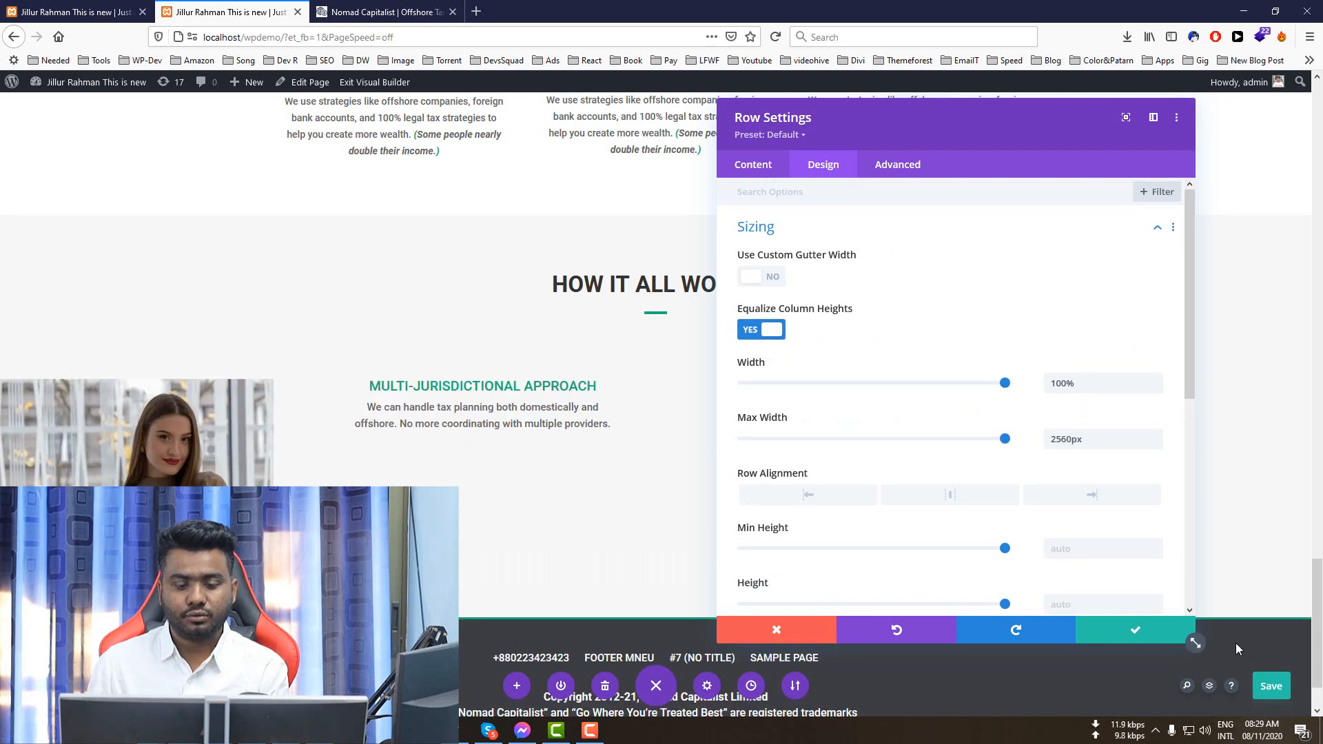
click(1170, 635)
- Review the Sizing options of the four-column row and close its settings
scroll(470, 432, down, 1)
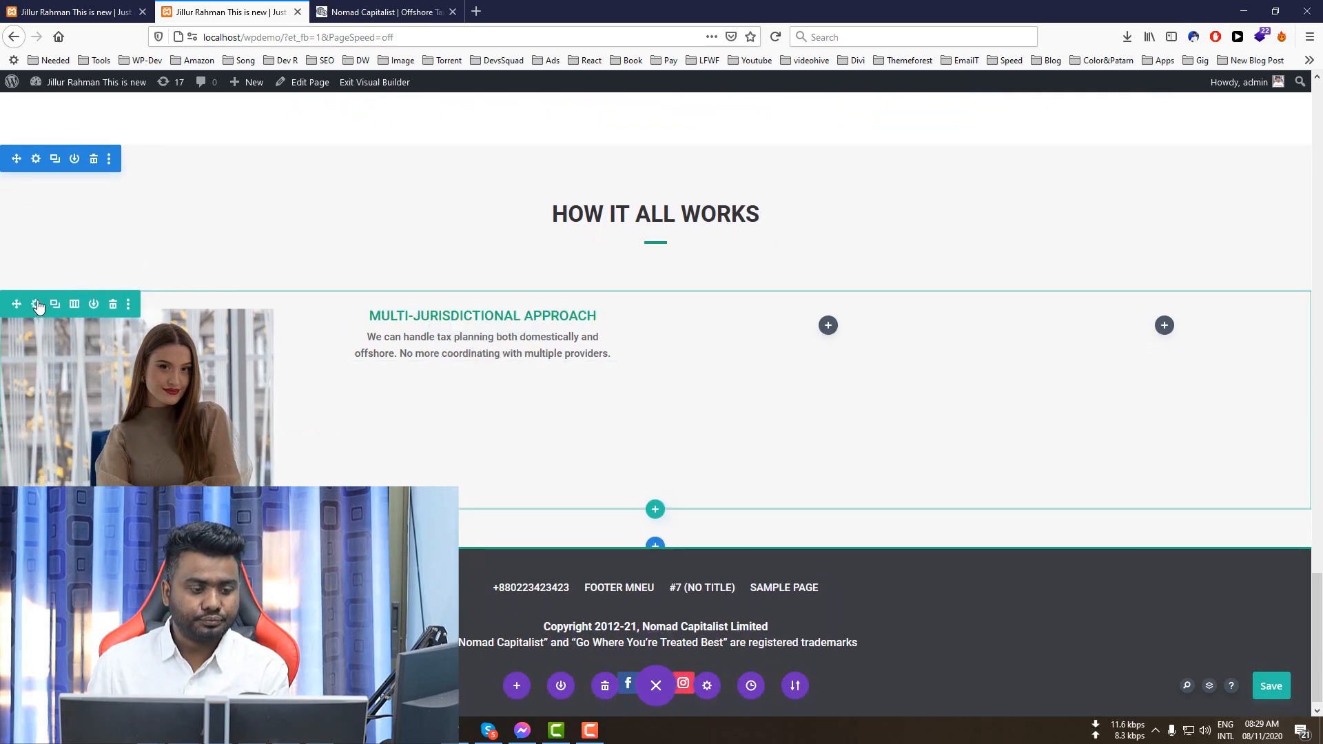
click(35, 304)
click(832, 173)
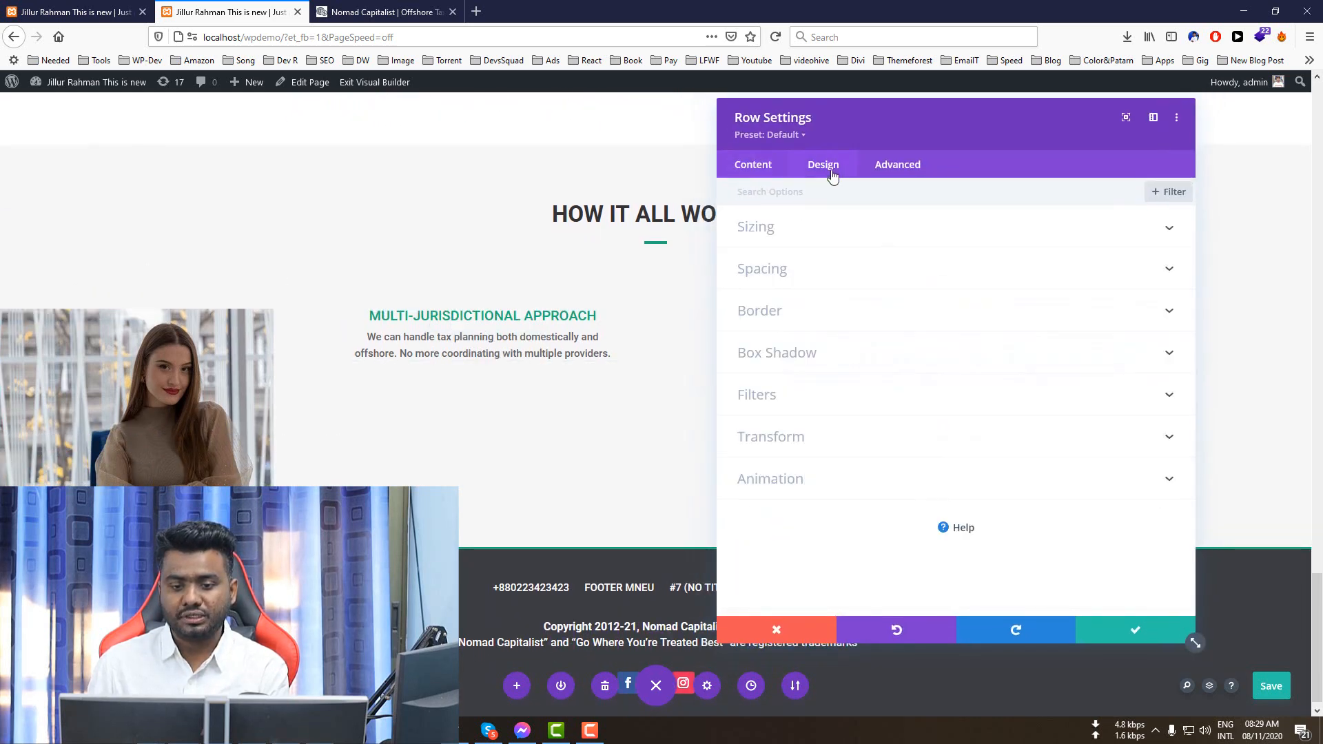
click(796, 232)
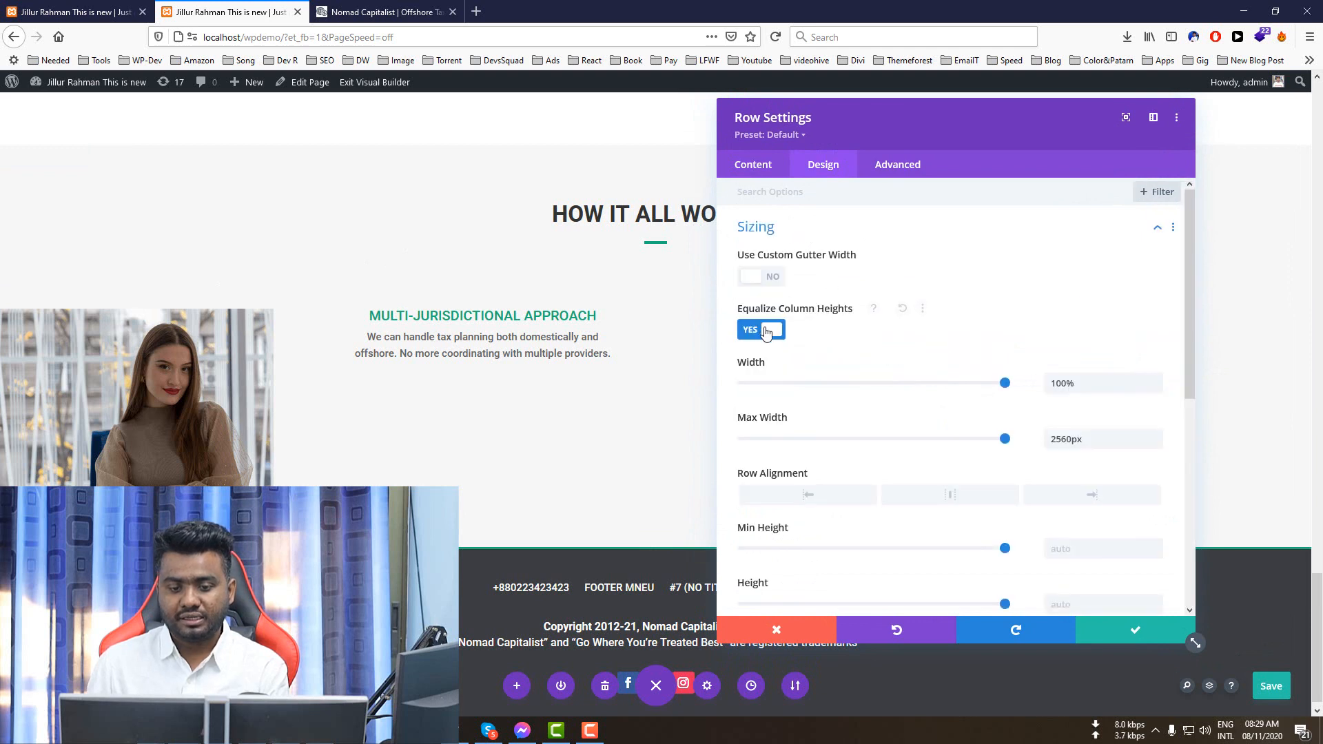
scroll(800, 382, down, 5)
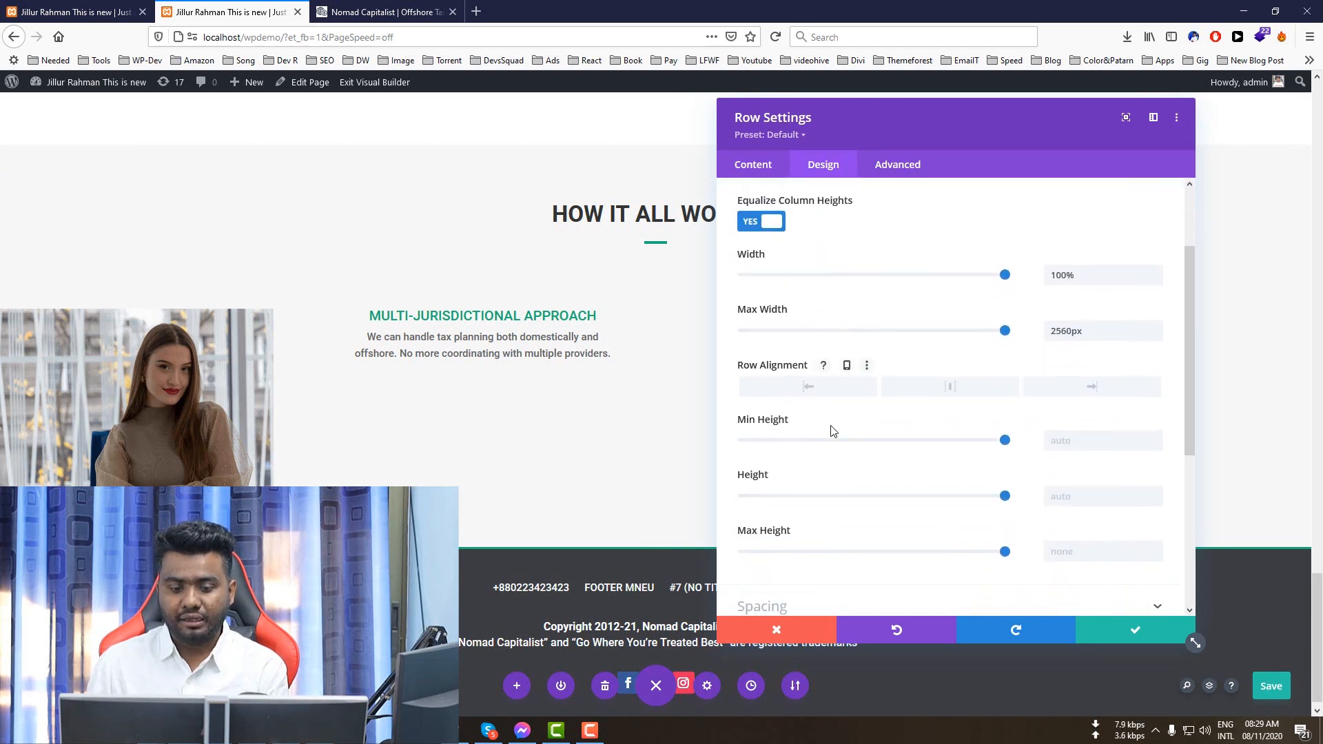
scroll(836, 362, up, 1)
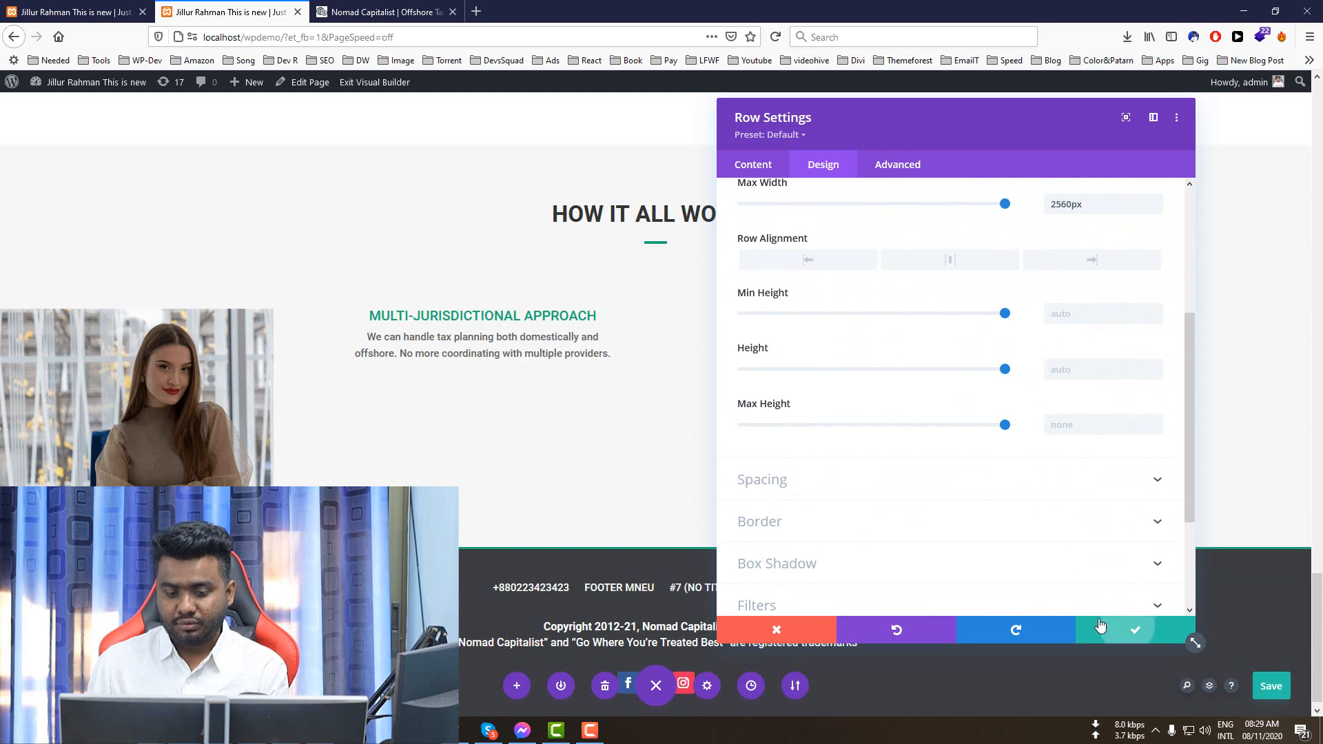
click(1116, 628)
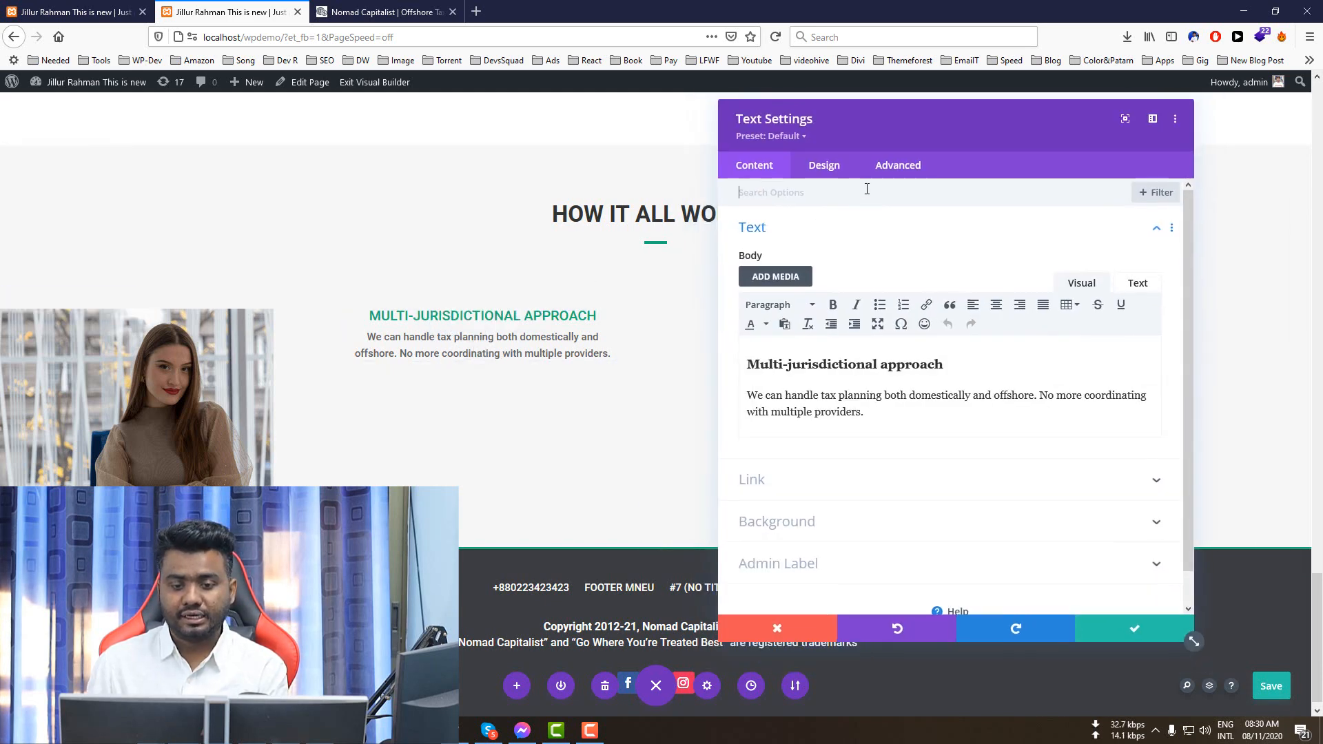
- Set the Module Alignment of the "Multi-jurisdictional approach" Text module to center and save it
click(846, 166)
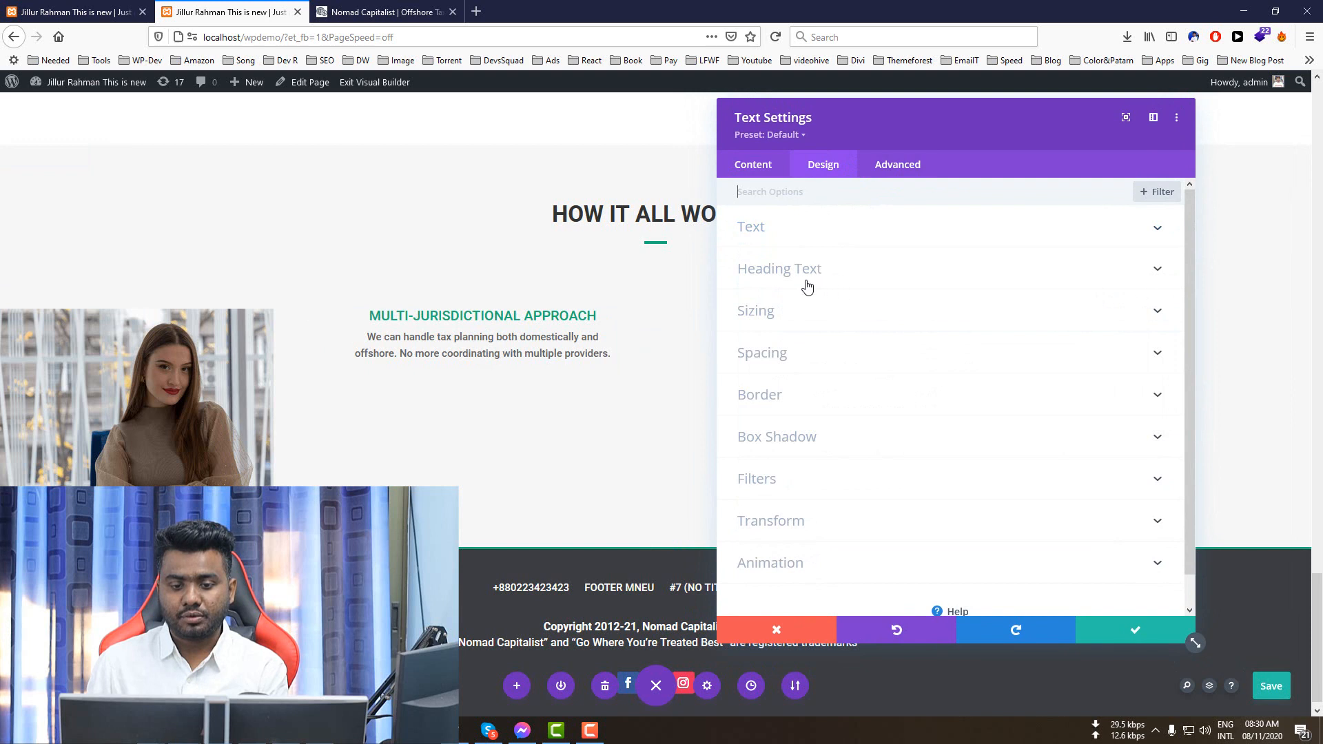
click(783, 318)
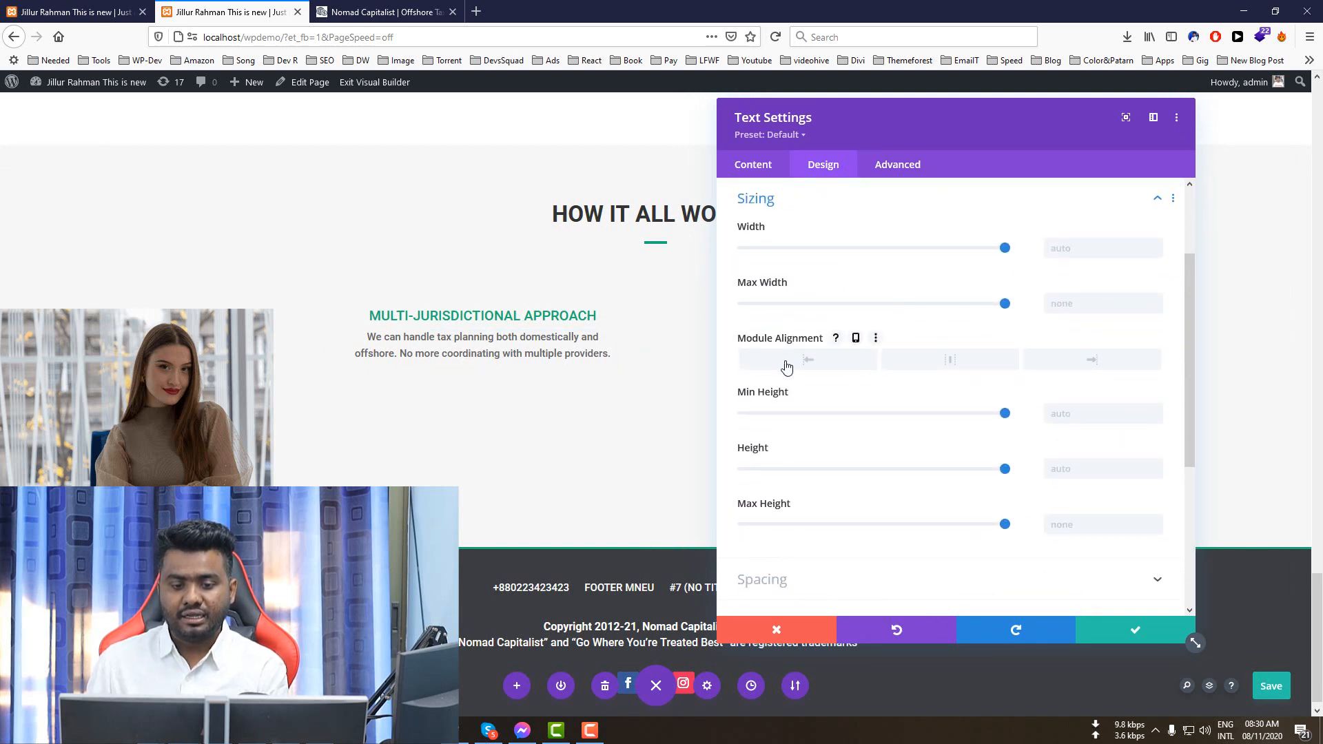
click(950, 364)
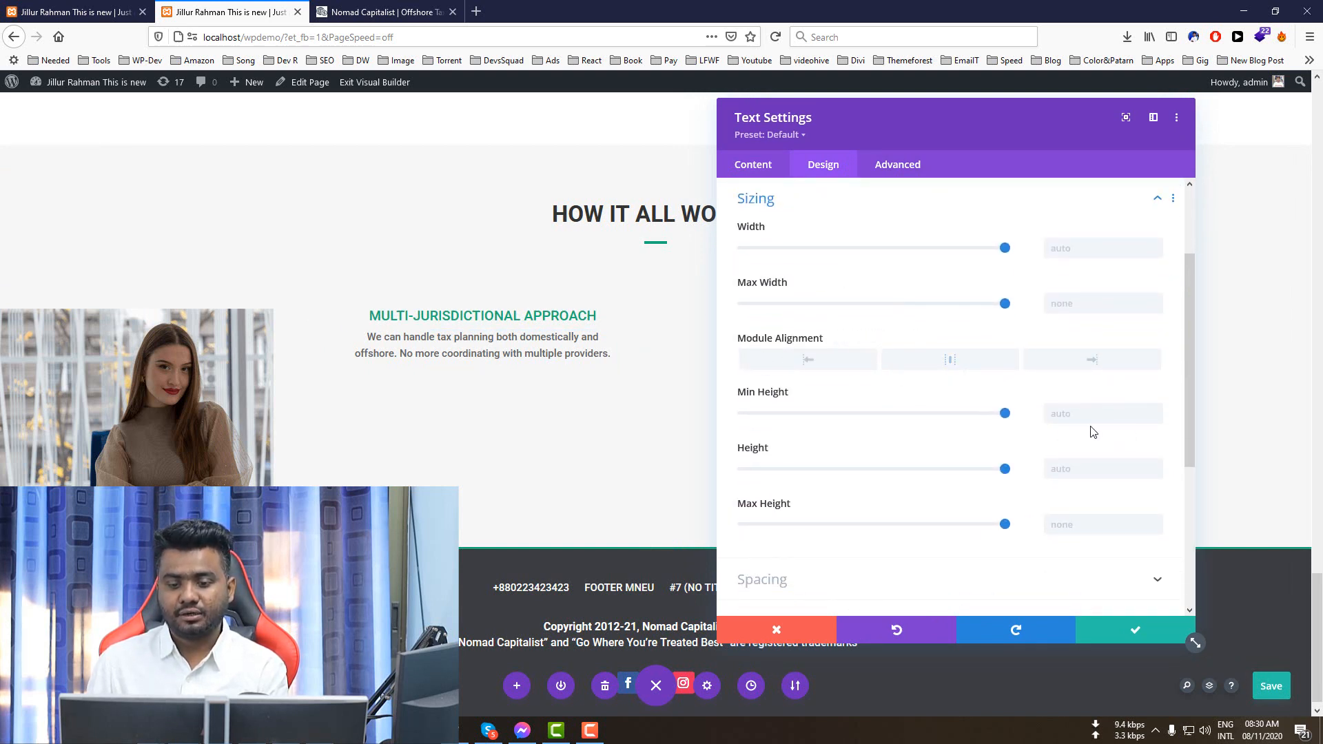
click(1136, 630)
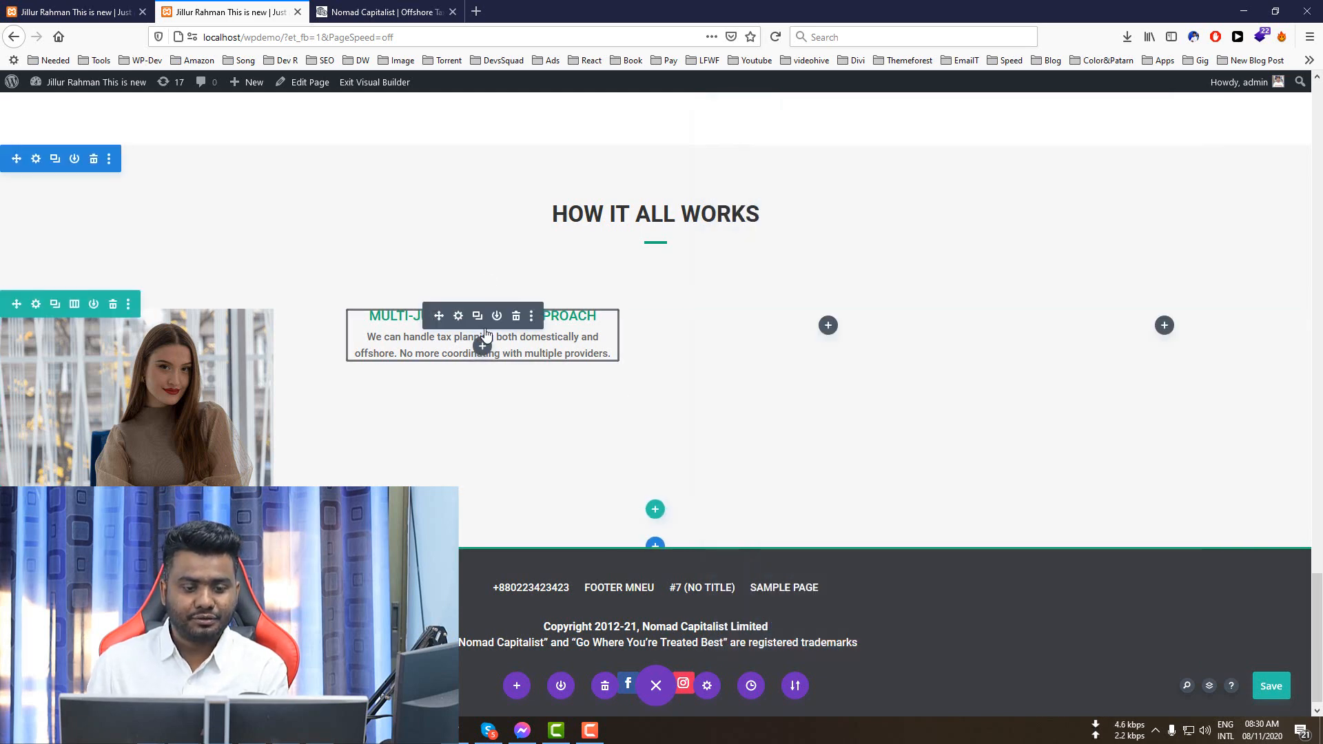
- Give the "Multi-jurisdictional approach" Text module a 50px top margin, save it, and increase the margin to 105px on the page
click(457, 316)
click(831, 165)
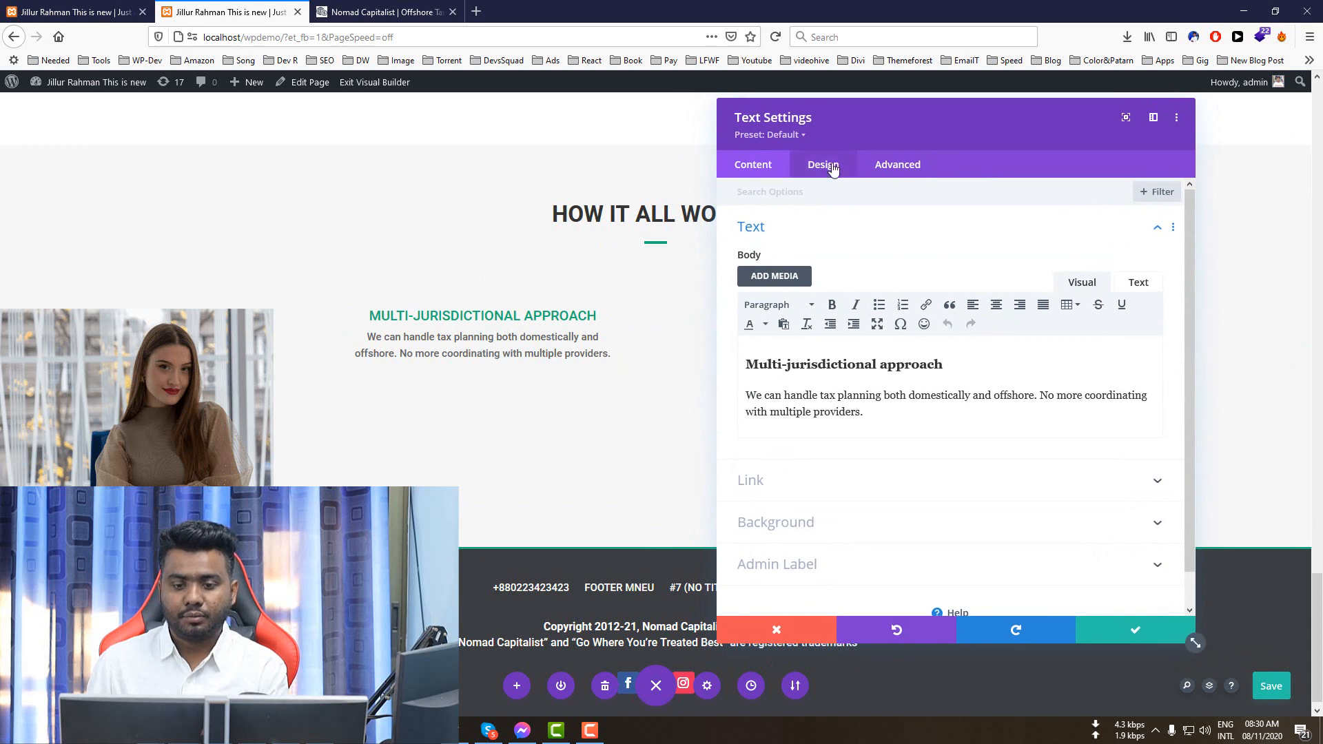
click(788, 361)
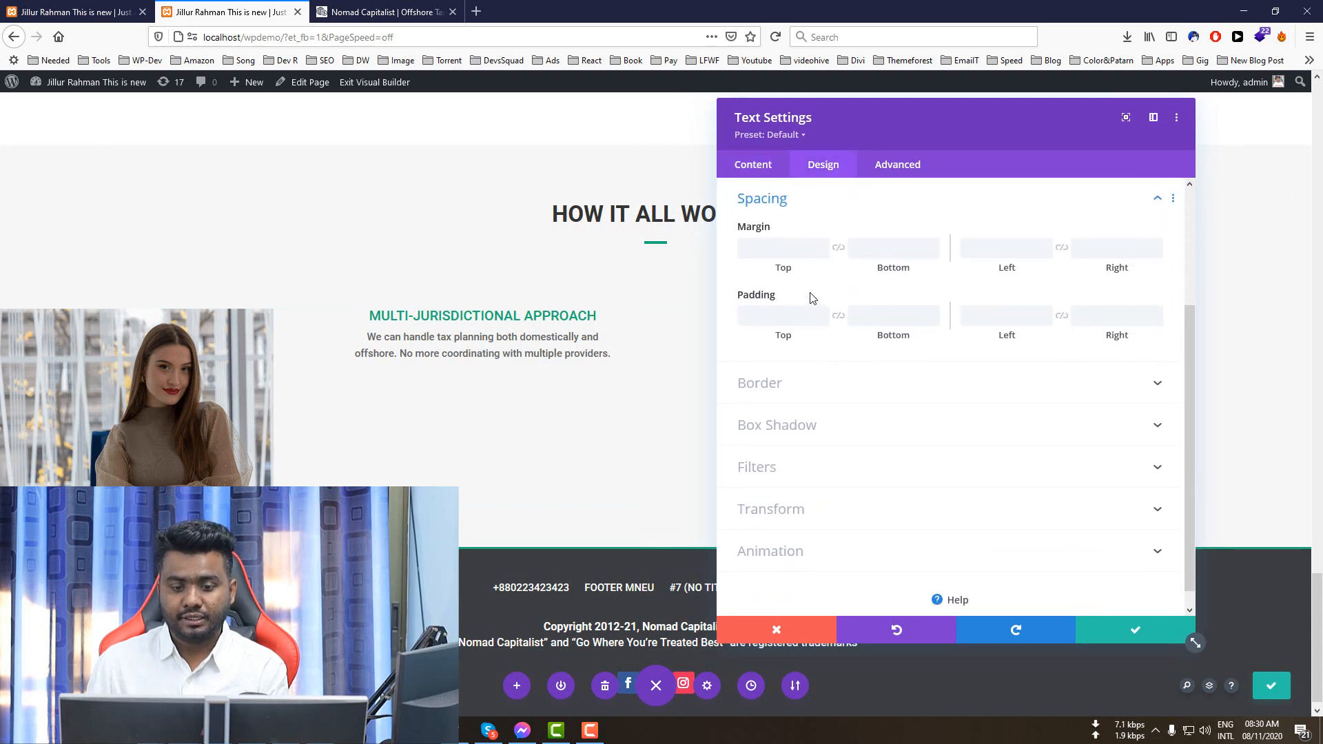
click(813, 249)
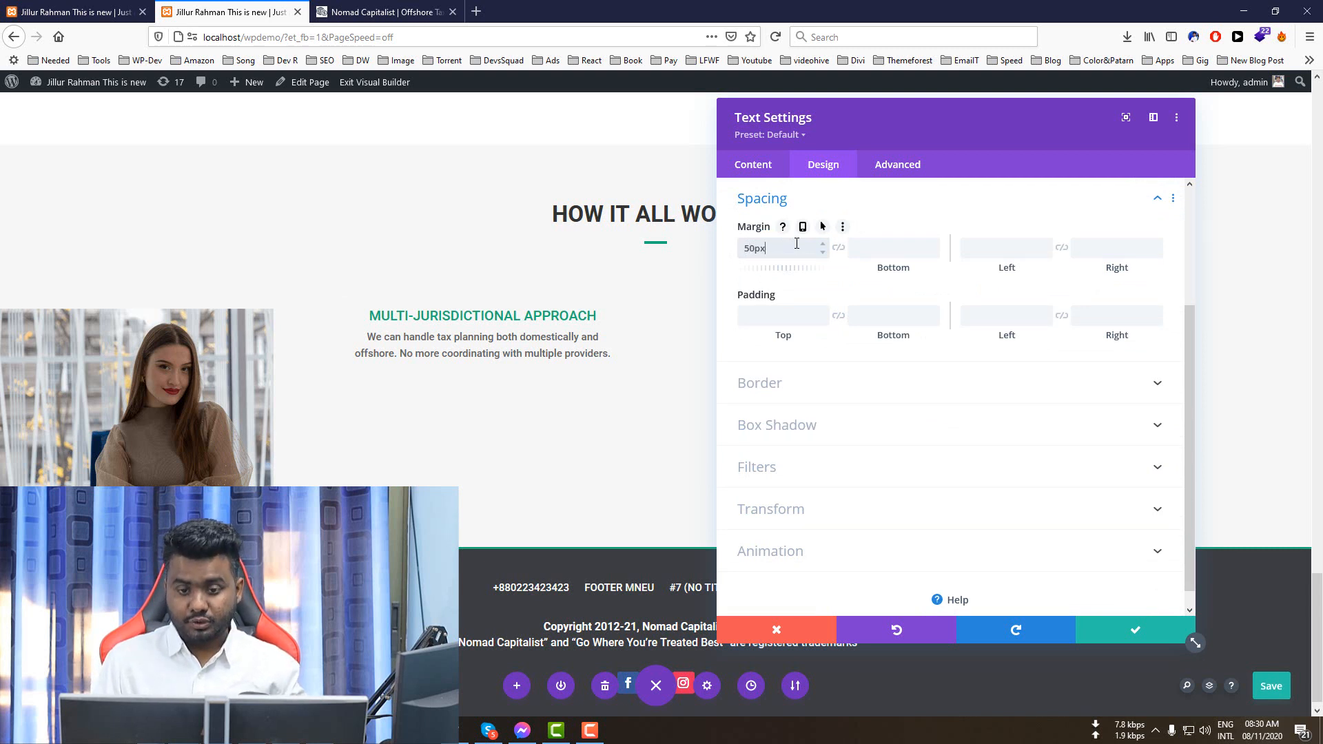
click(1112, 625)
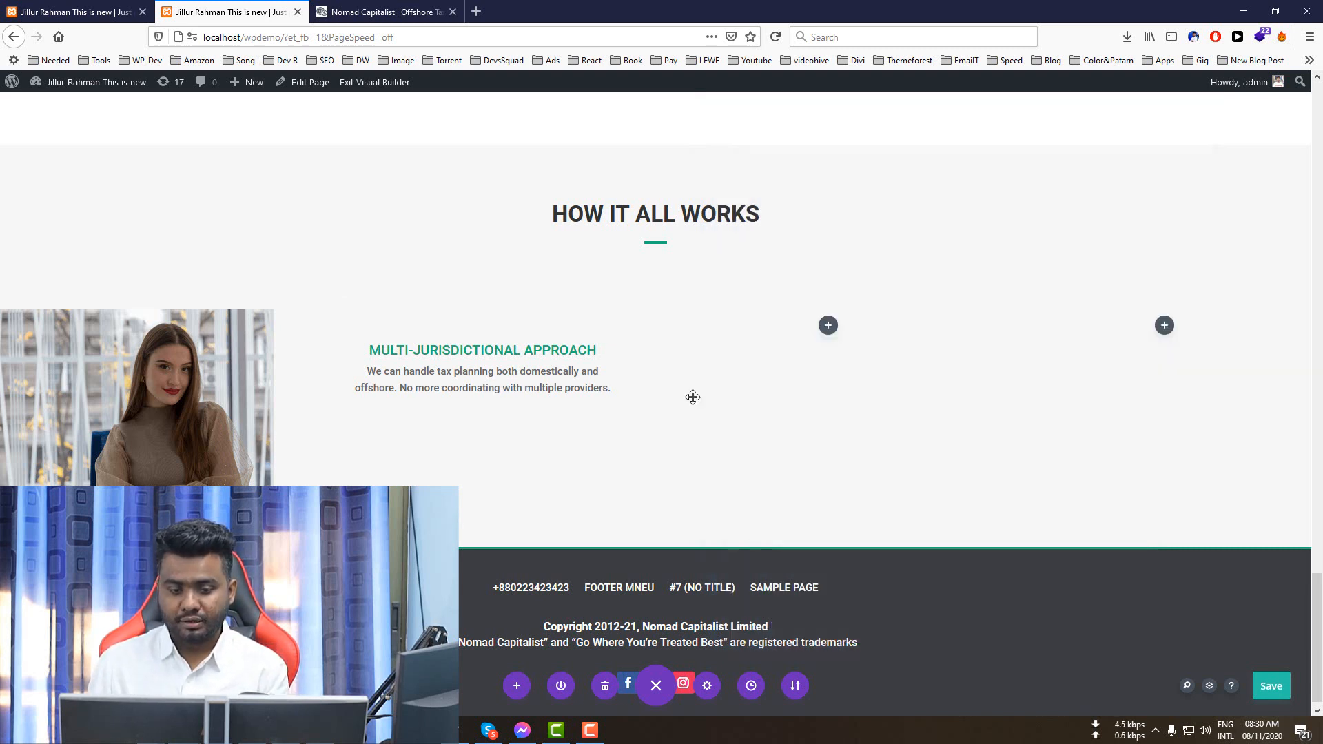
drag(510, 322, 513, 360)
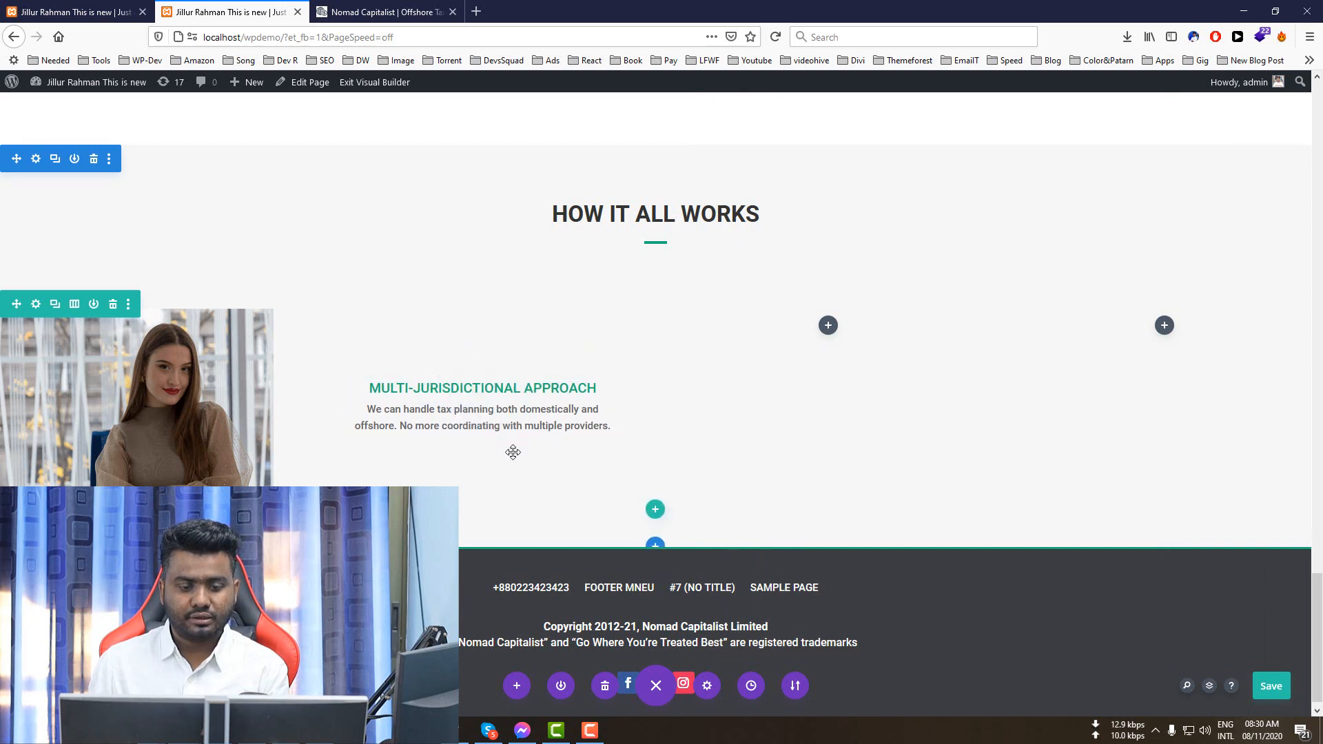
- Enable a custom gutter width for the four-column row, reduce it to the minimum, compare with the reference page and save
scroll(331, 333, down, 1)
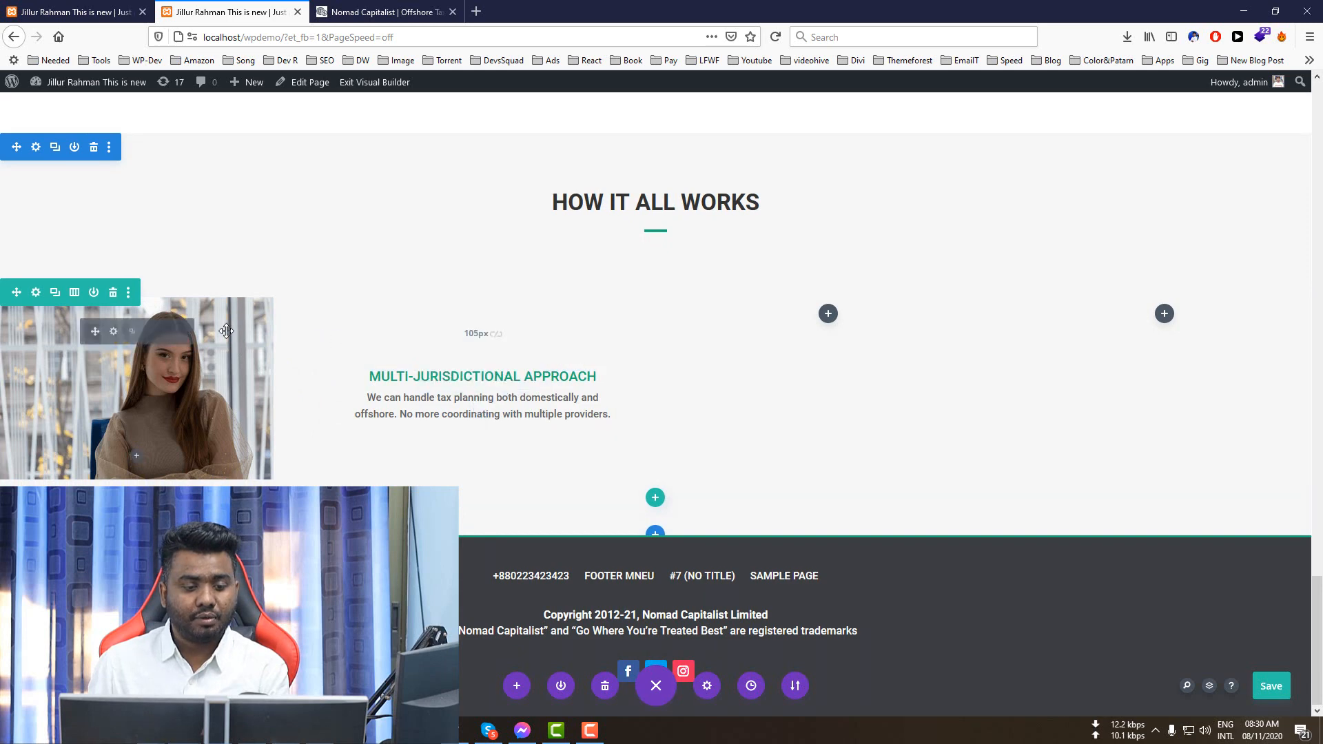
click(36, 293)
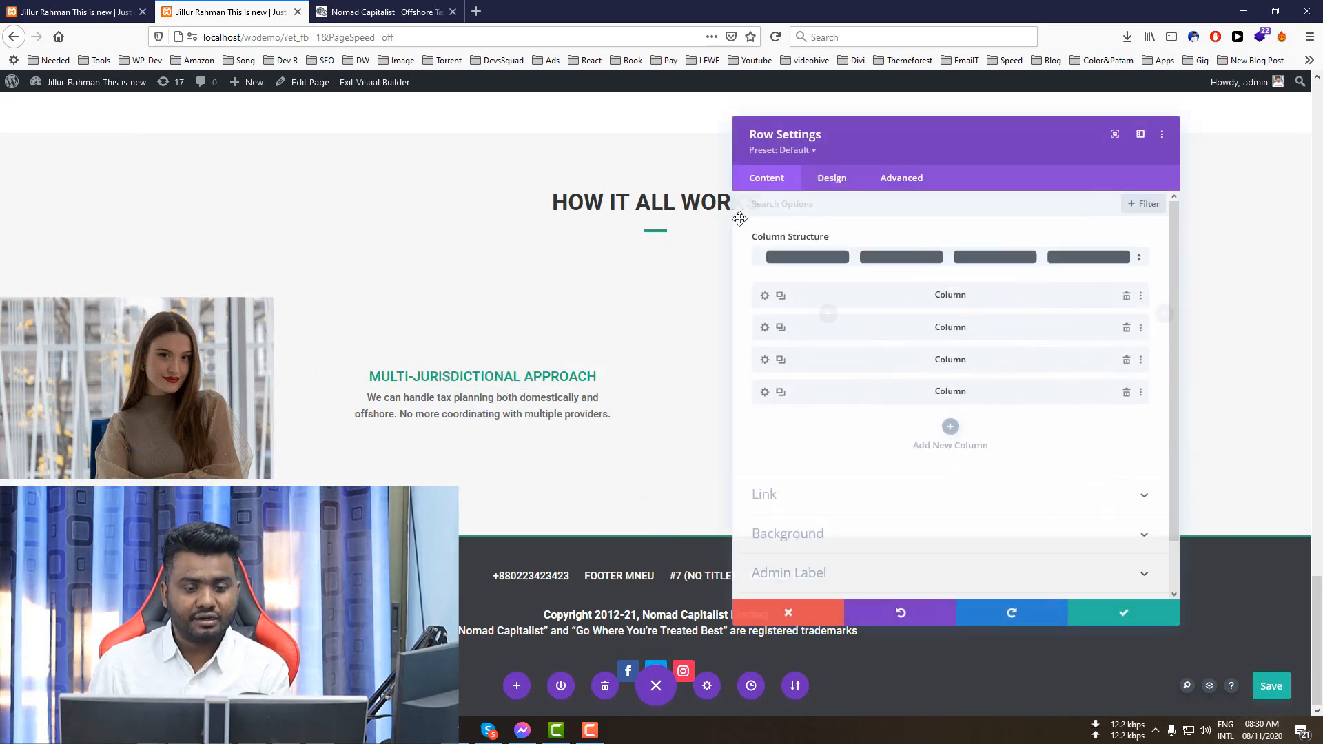
click(820, 169)
click(793, 234)
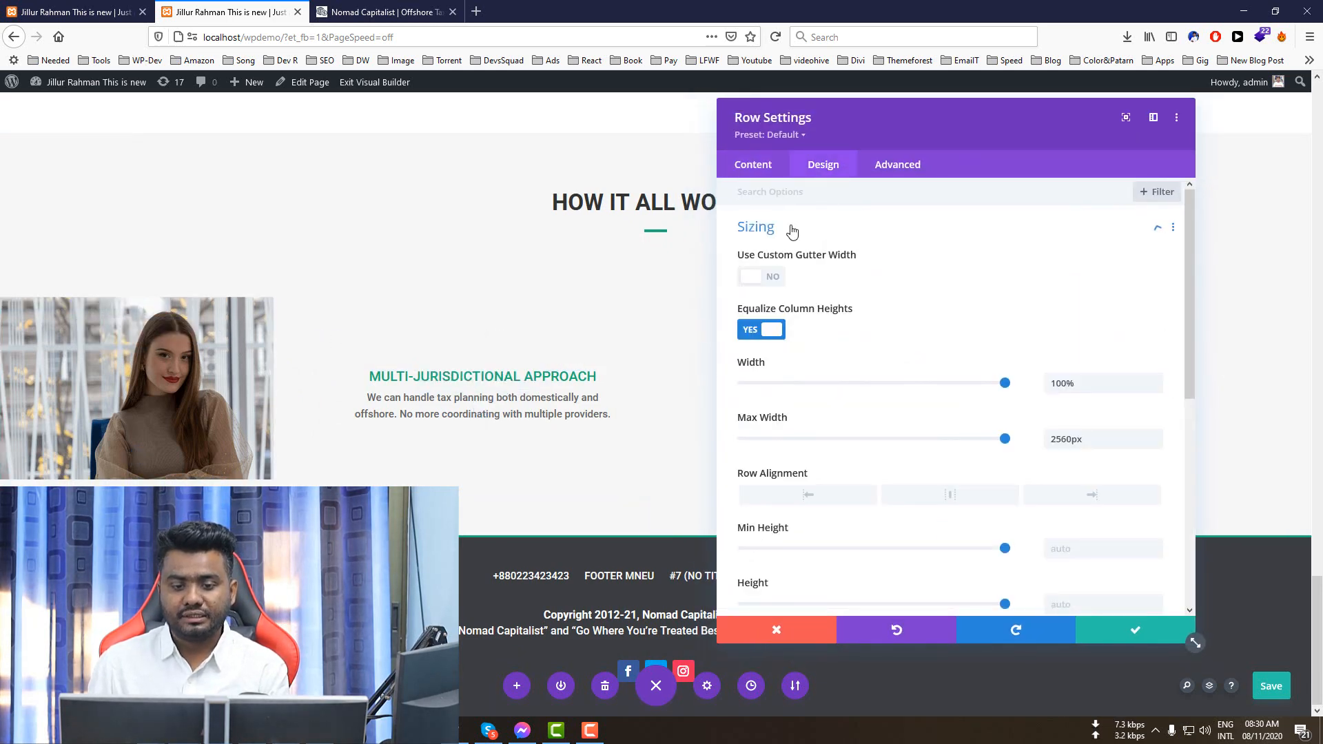
click(762, 279)
drag(917, 330, 743, 330)
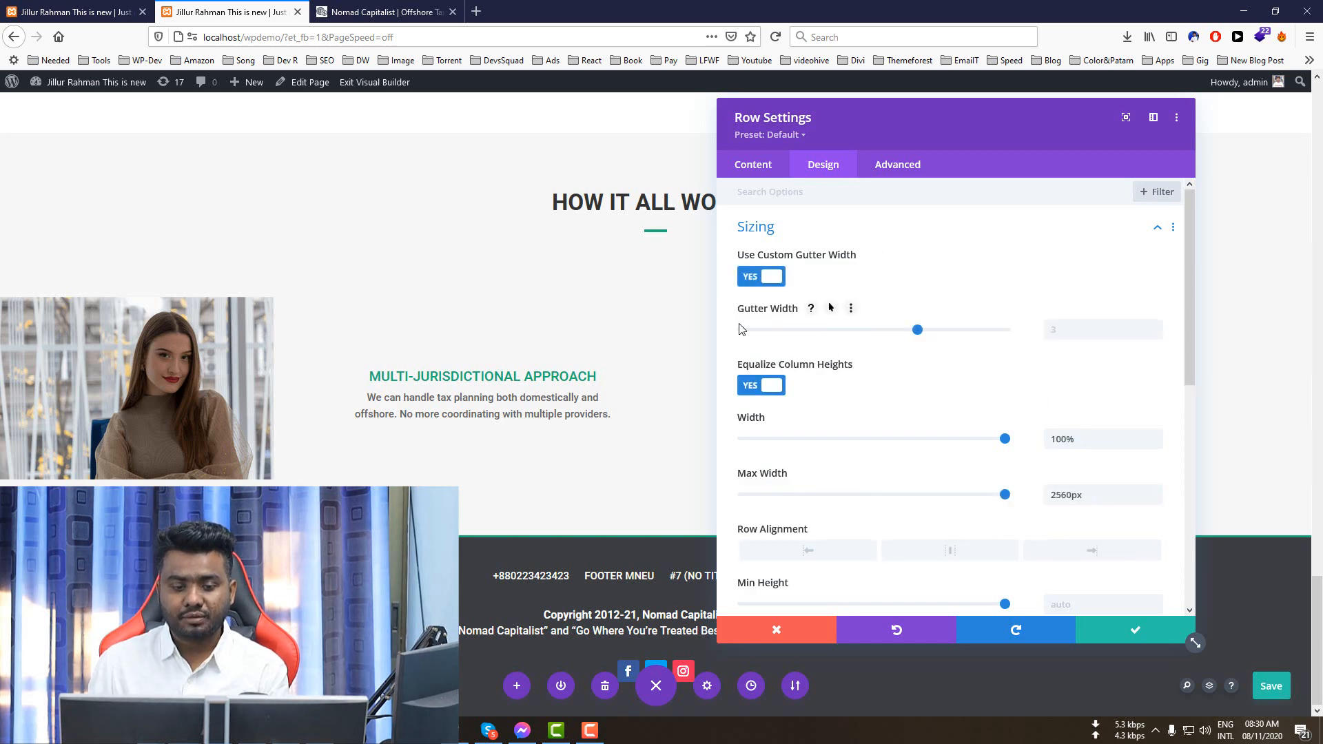
click(382, 12)
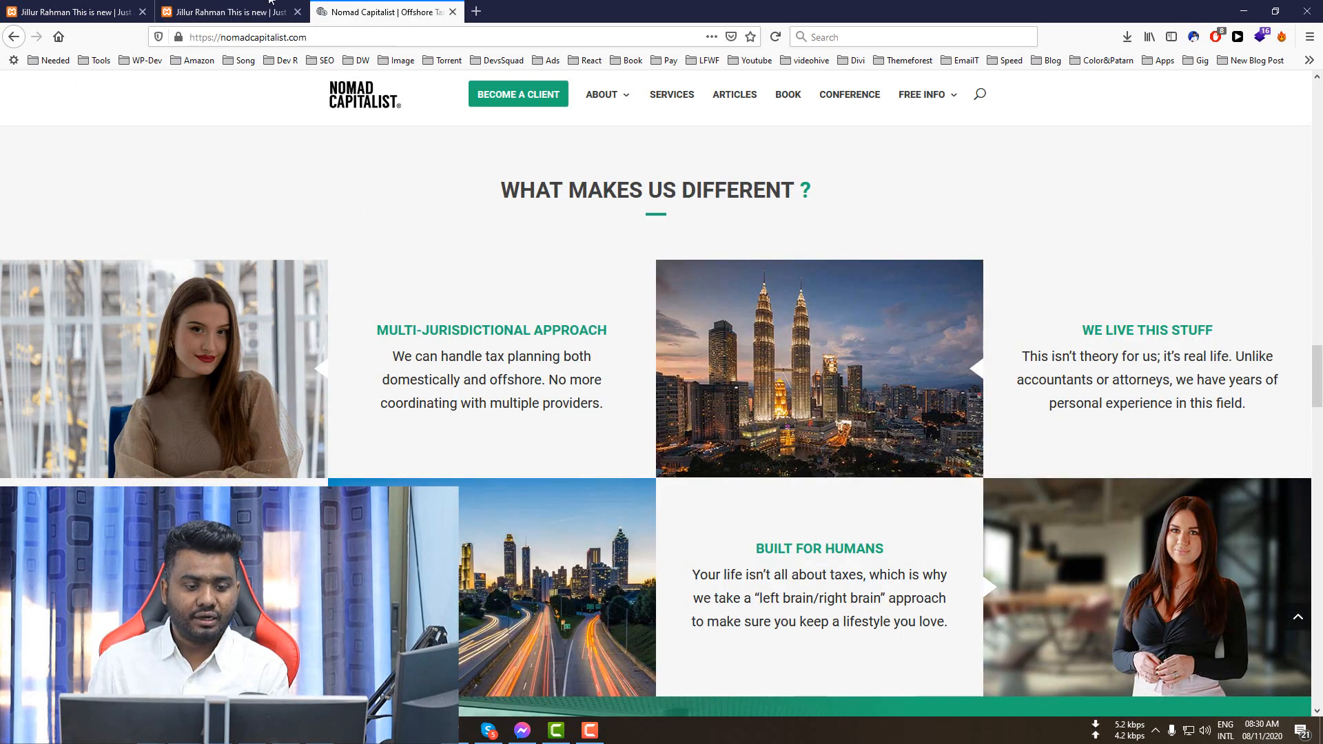
click(271, 6)
click(1119, 633)
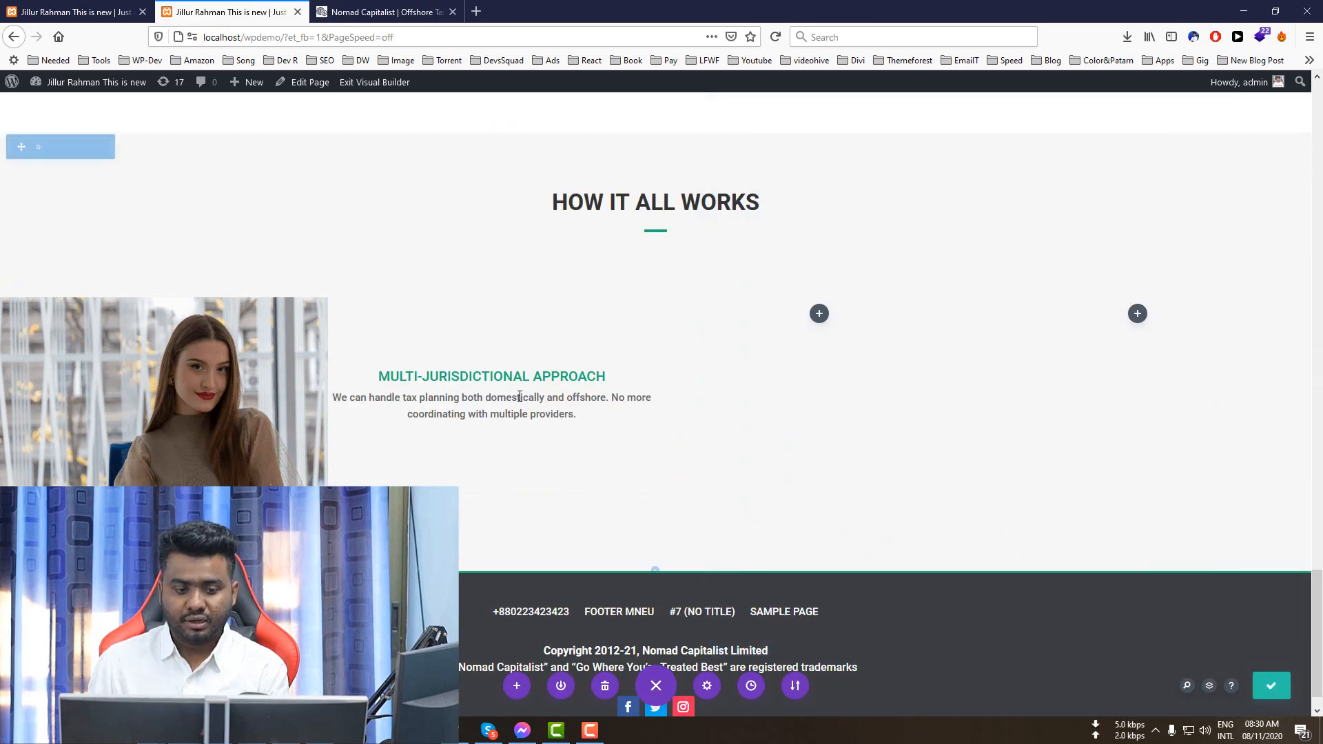
- Compare the "Multi-jurisdictional approach" text's side spacing and line breaks with the reference page
click(468, 376)
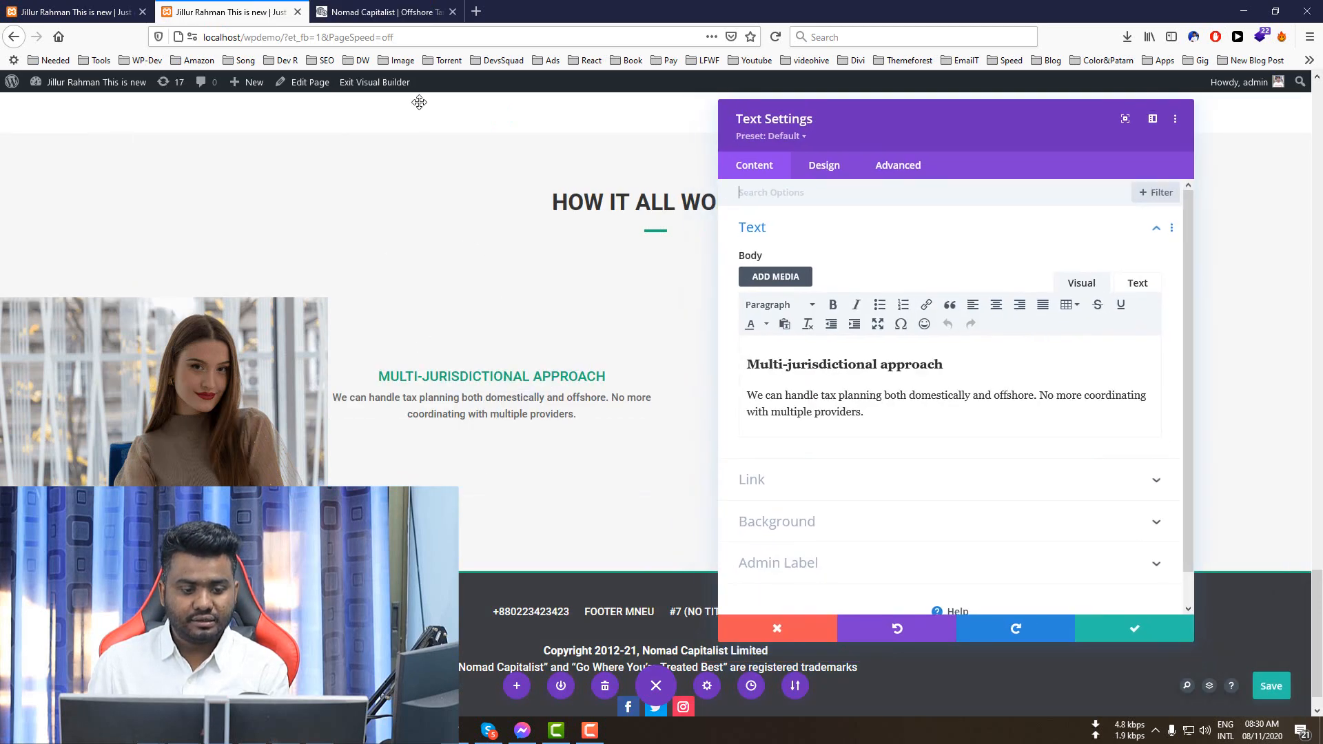
click(383, 12)
click(260, 11)
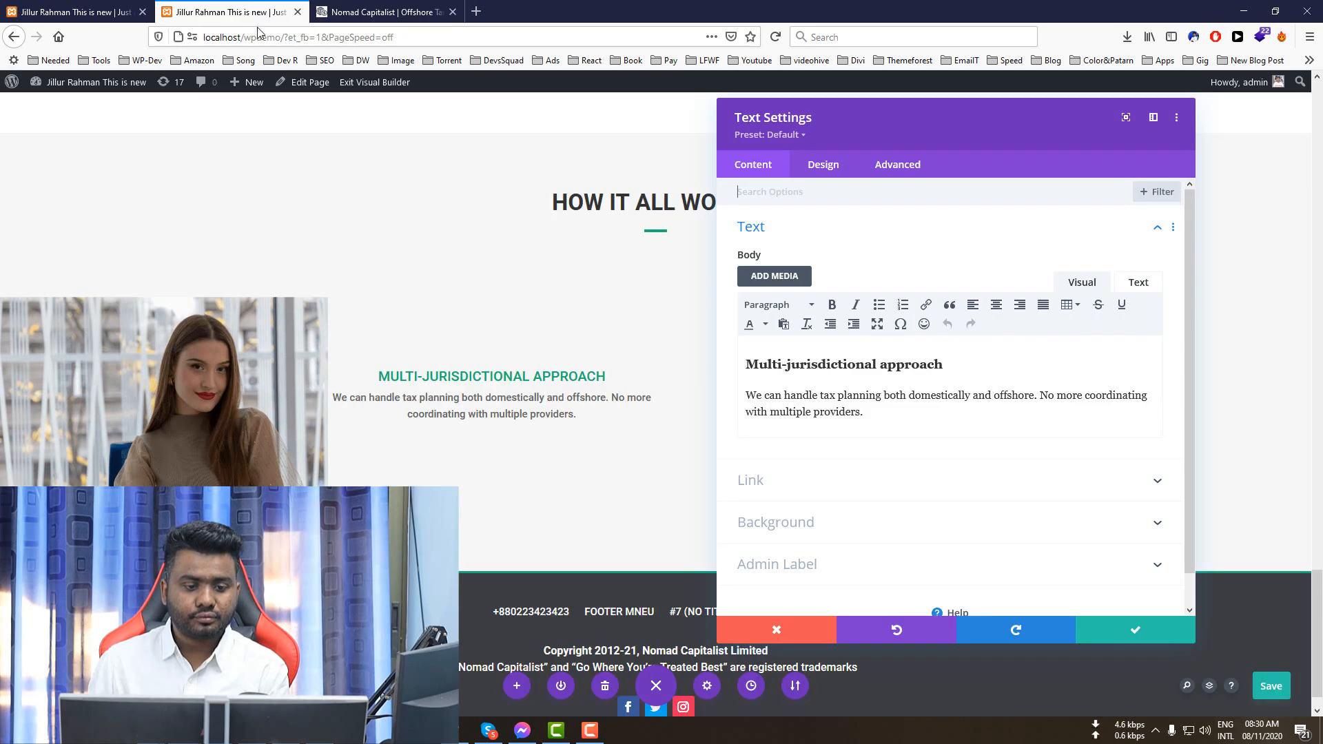
click(1131, 631)
click(335, 8)
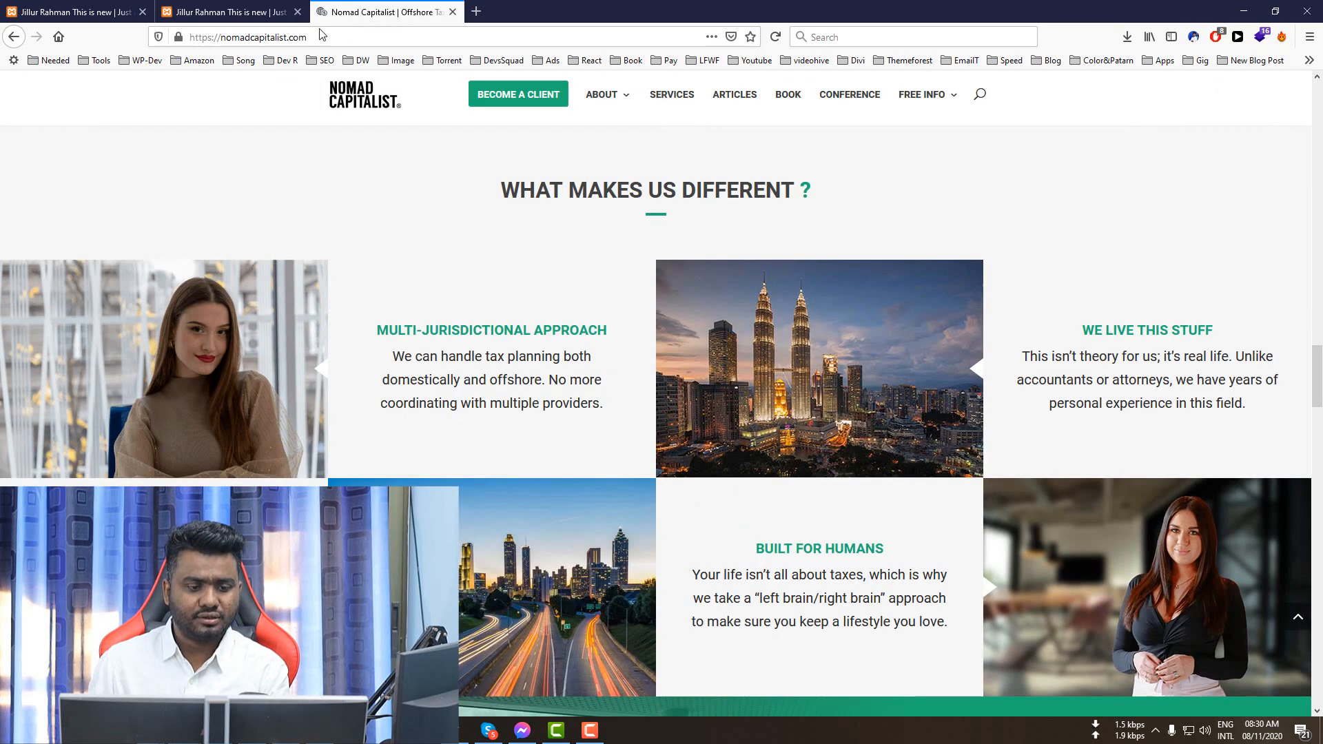
click(222, 8)
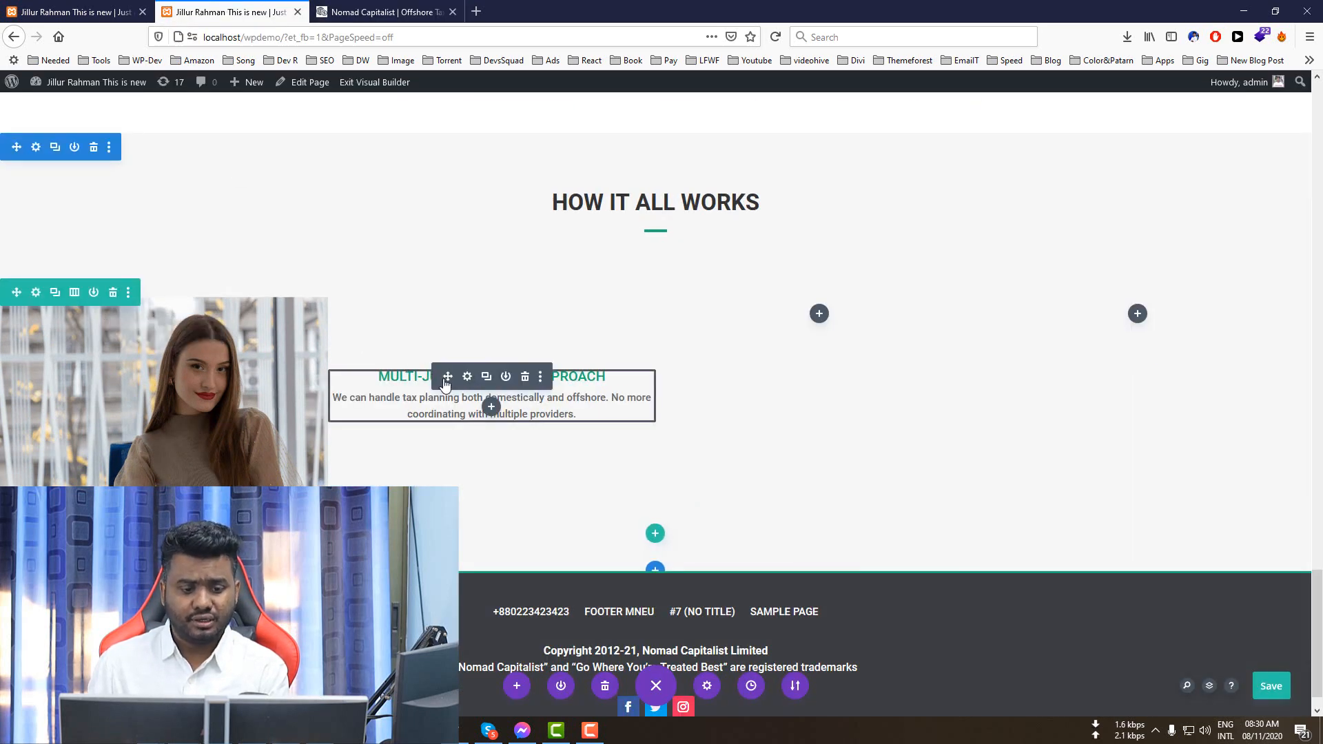
- Give the "Multi-jurisdictional approach" Text module 30px left and right padding, leave its top and bottom padding empty, and save it
click(467, 378)
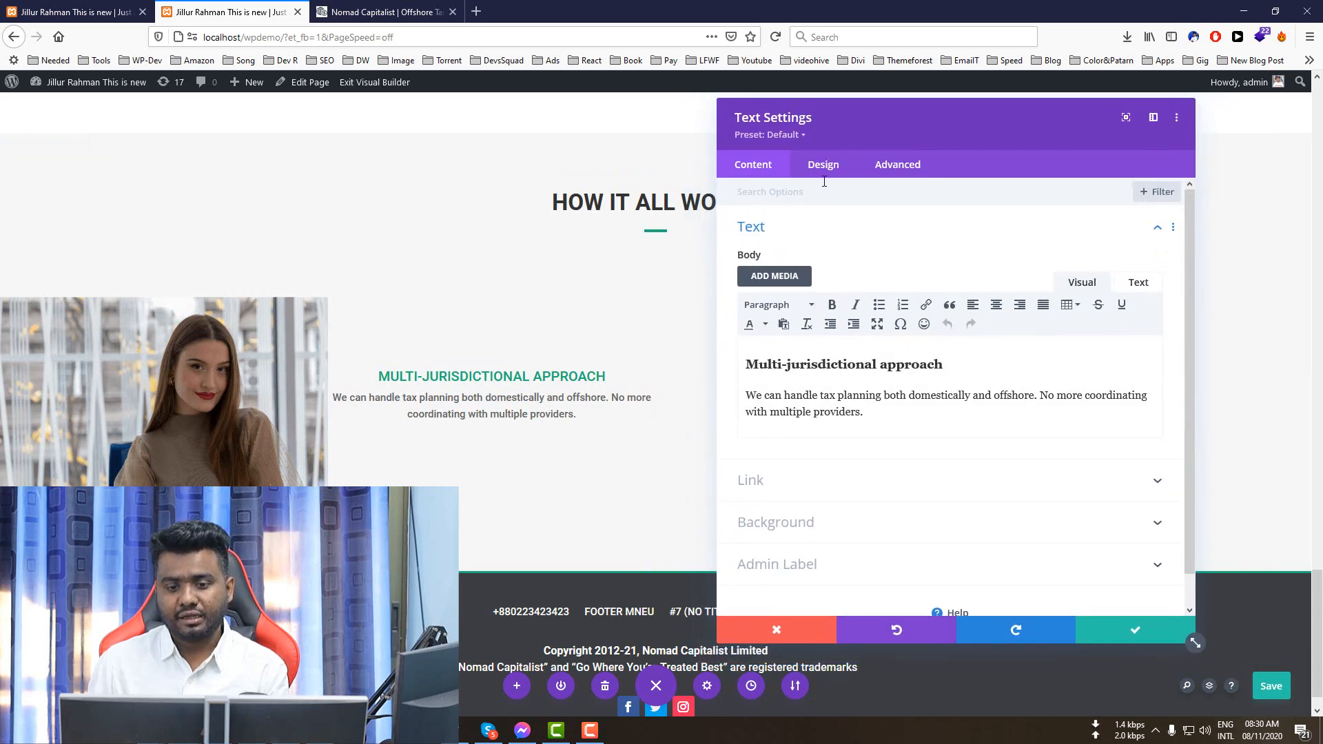
click(825, 169)
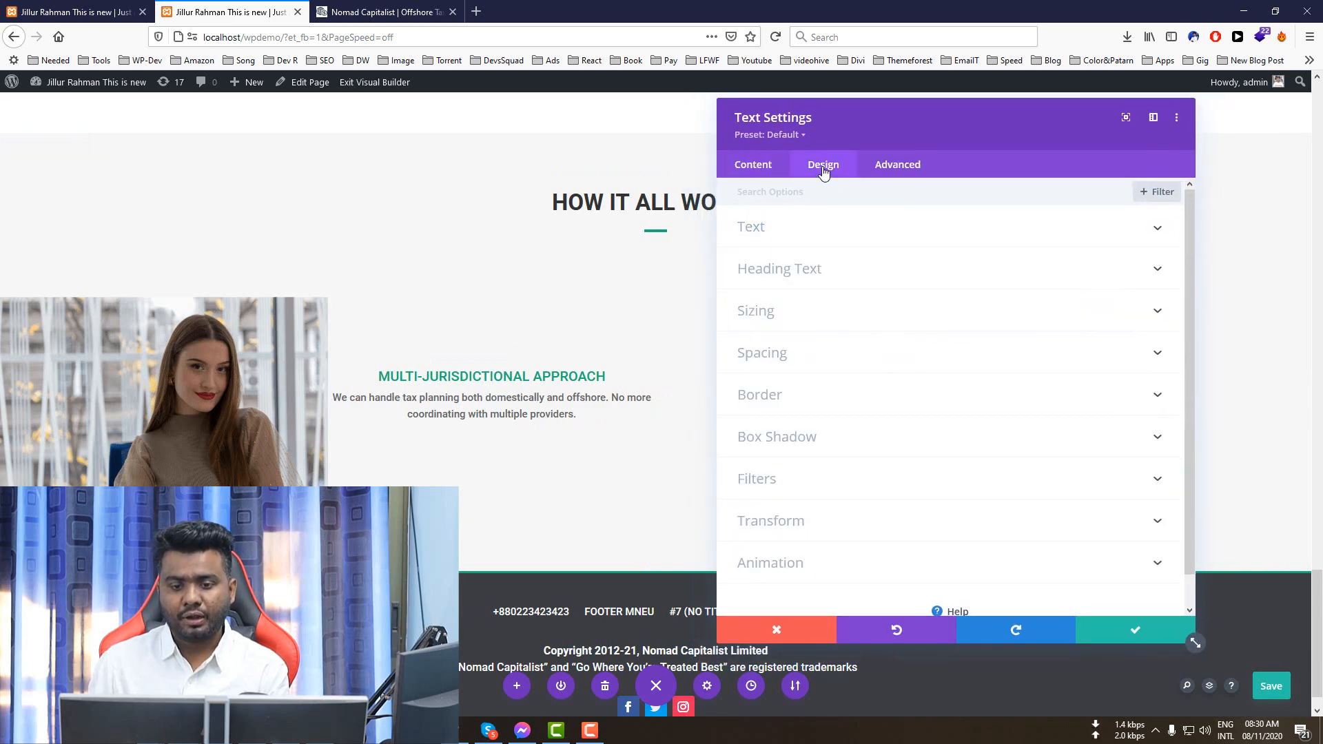
click(769, 353)
click(780, 321)
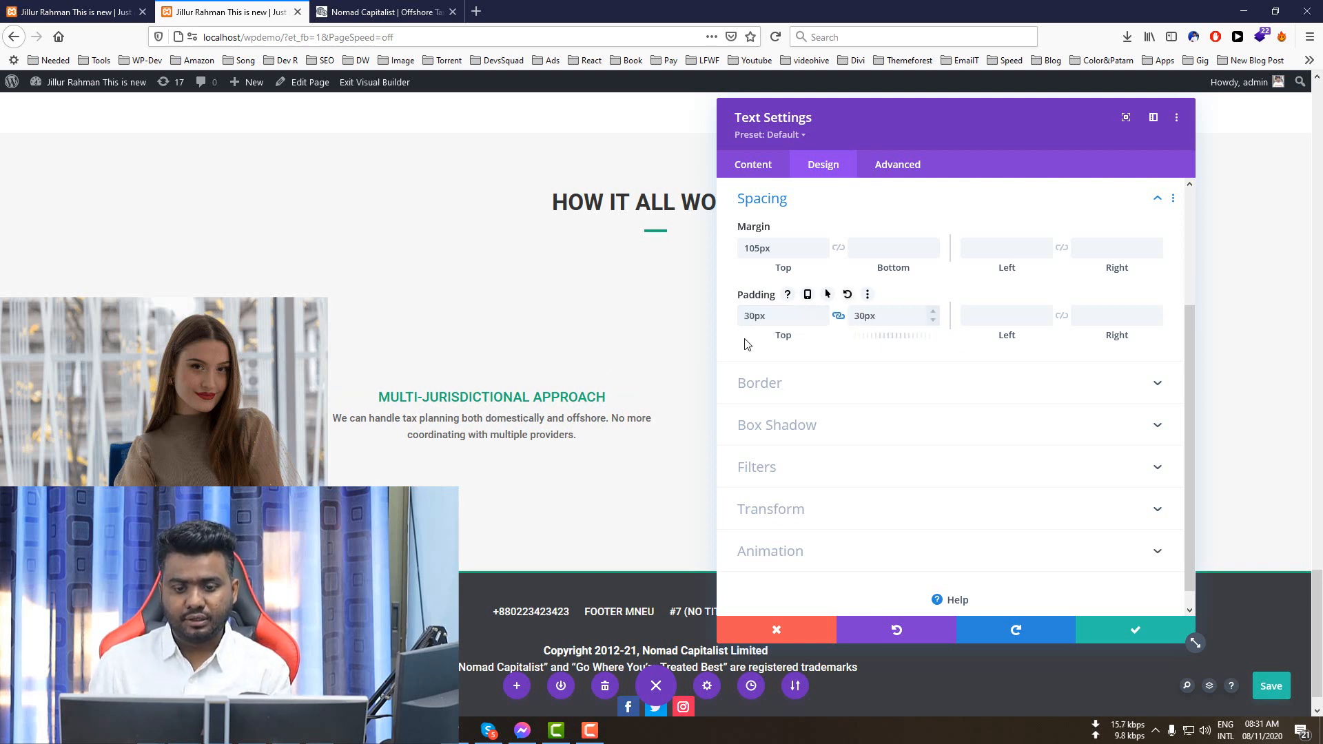
double_click(791, 317)
drag(879, 318, 845, 319)
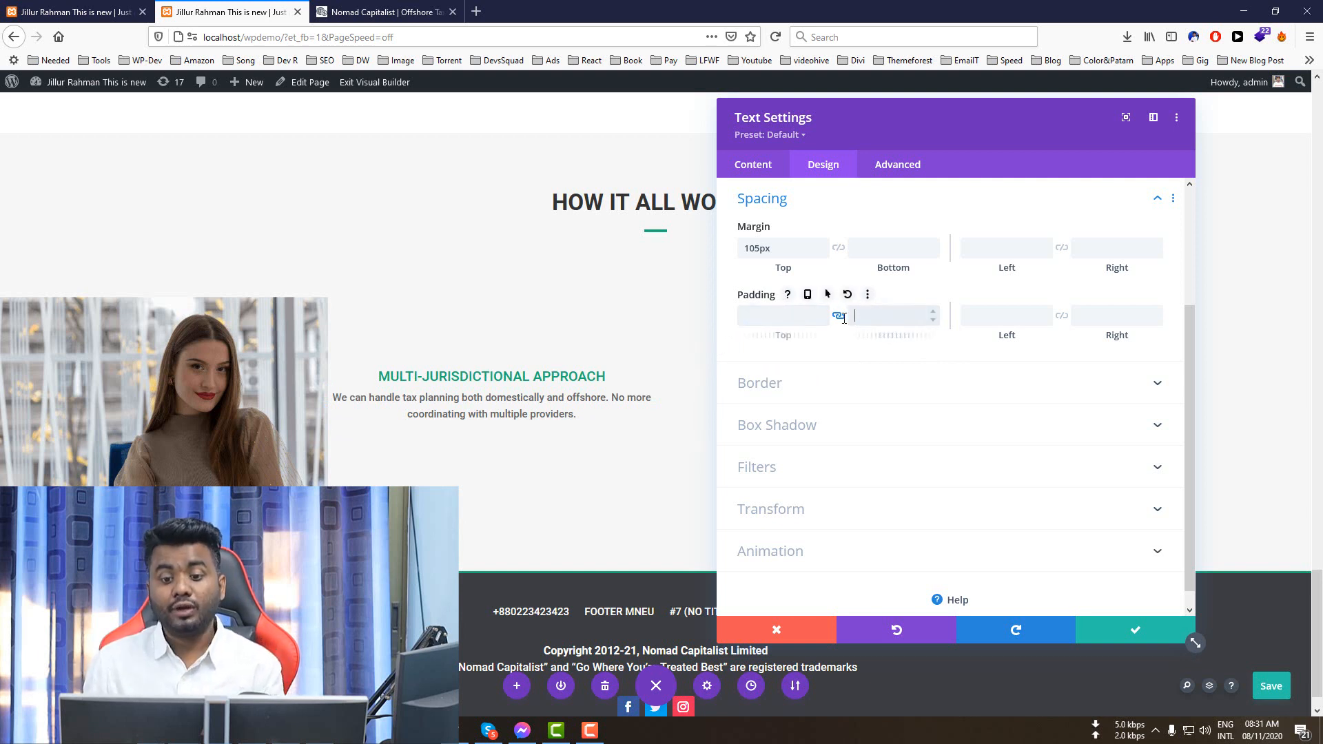
click(1000, 320)
text(30px)
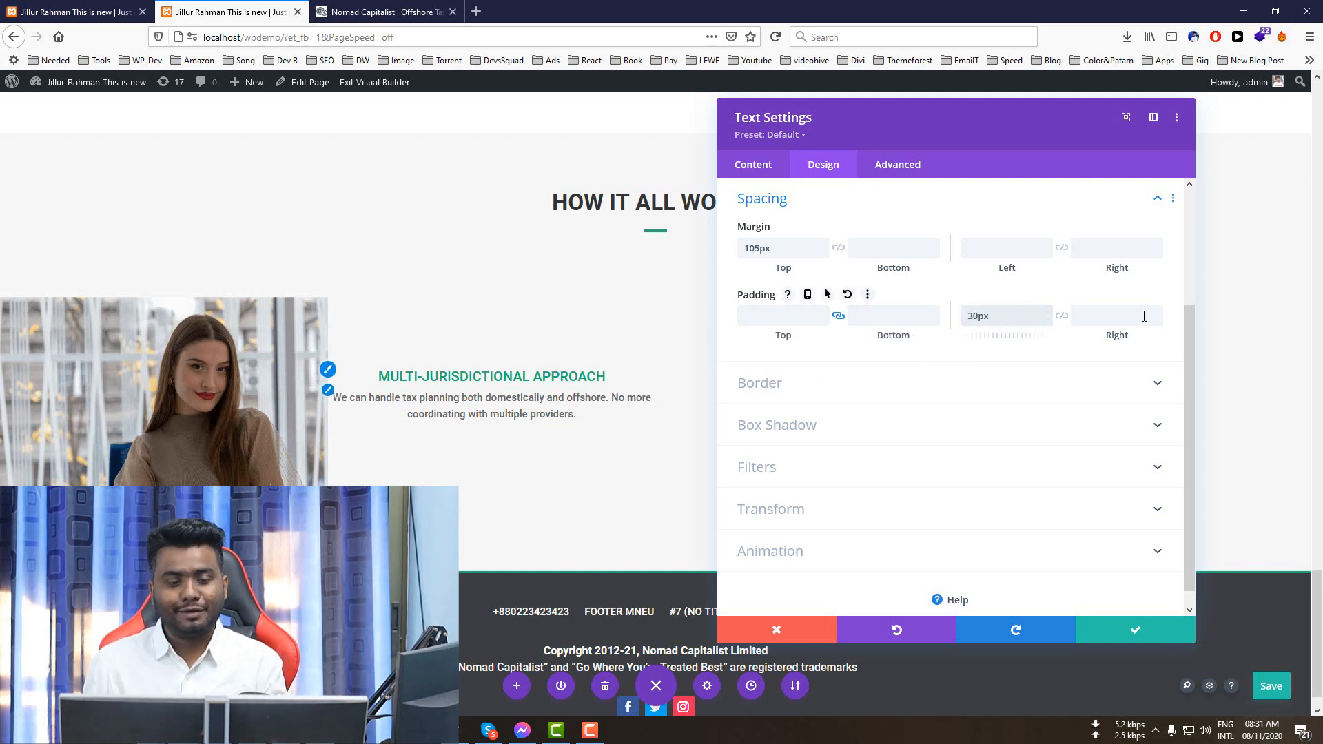
click(1112, 317)
click(1062, 317)
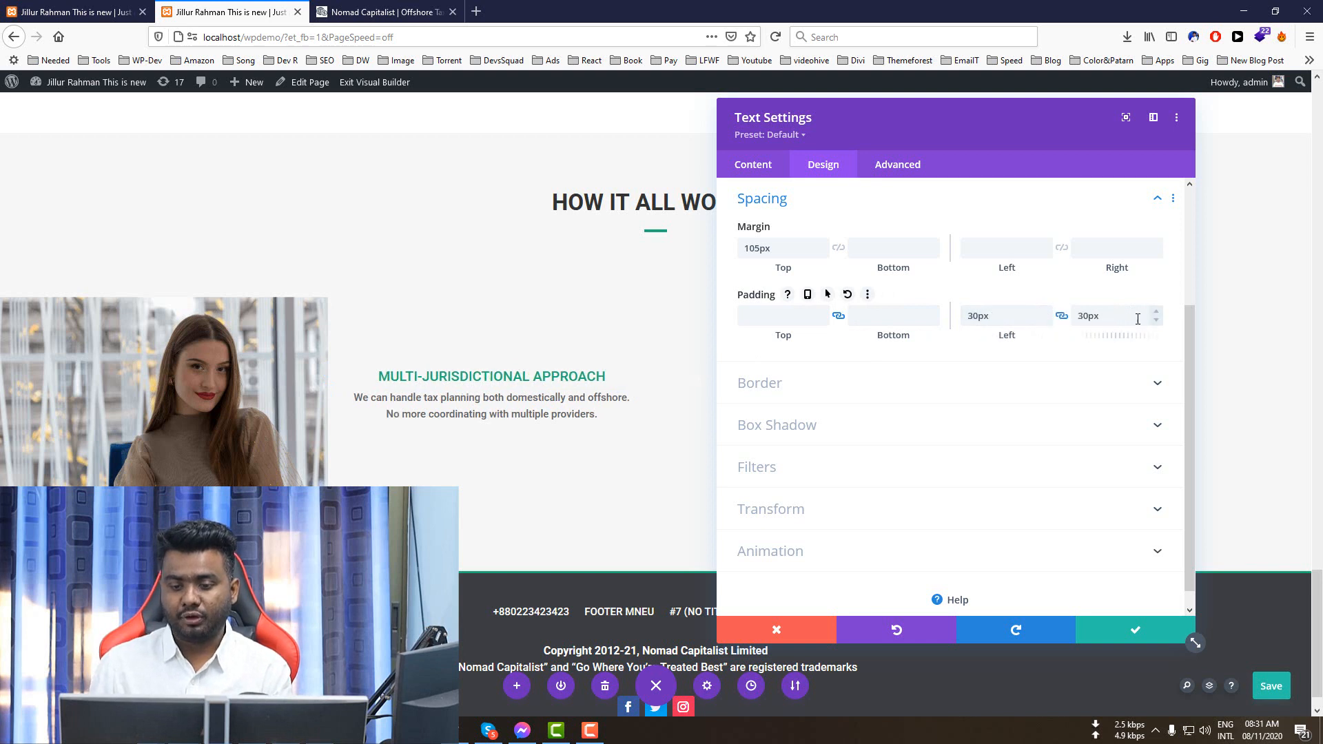
click(1135, 630)
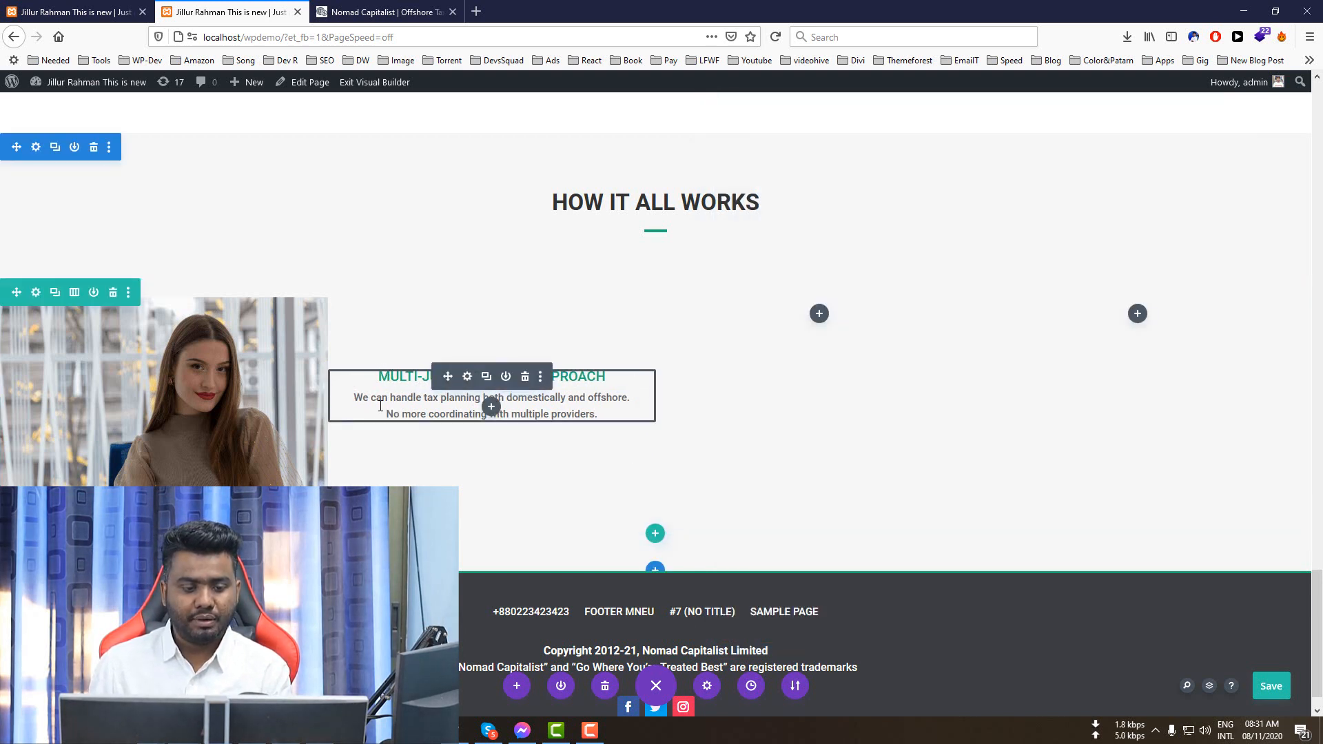
- Compare the text with the reference page and reduce the bottom spacing beneath the four-column row
click(379, 11)
click(231, 11)
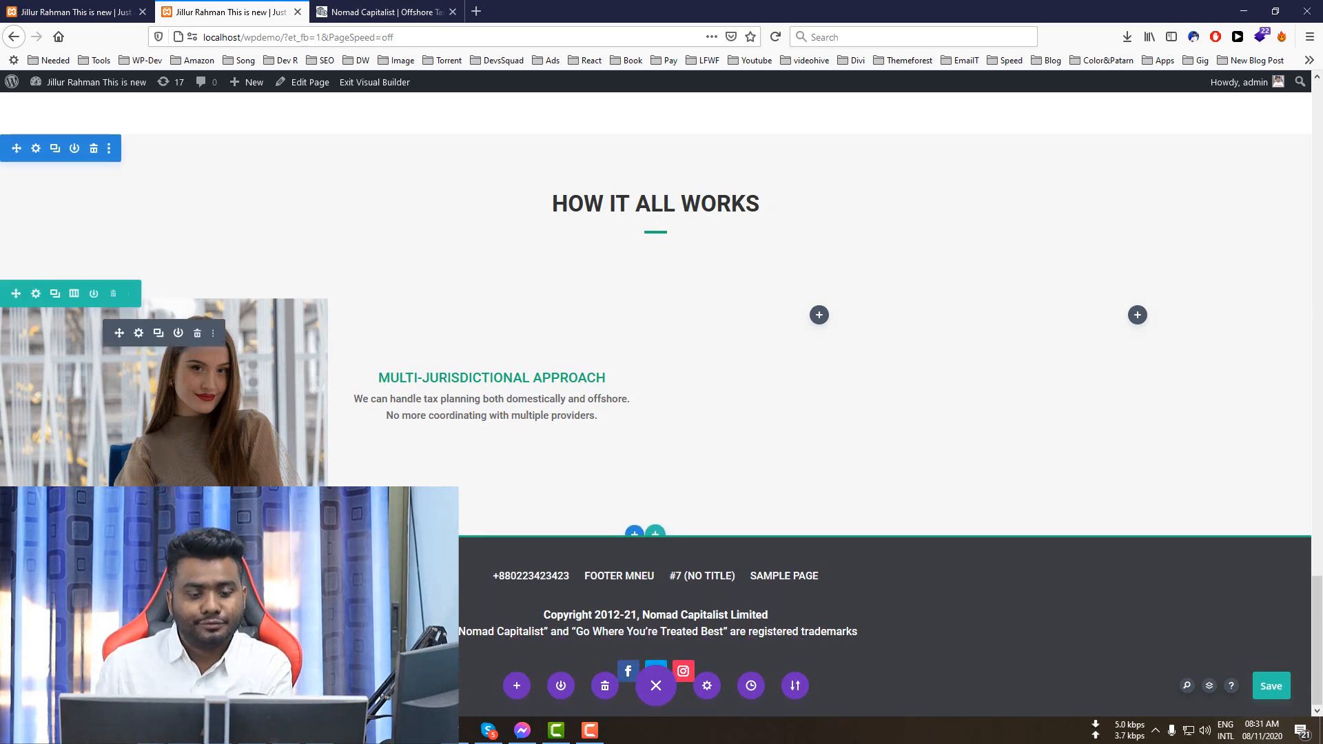
drag(414, 526, 413, 505)
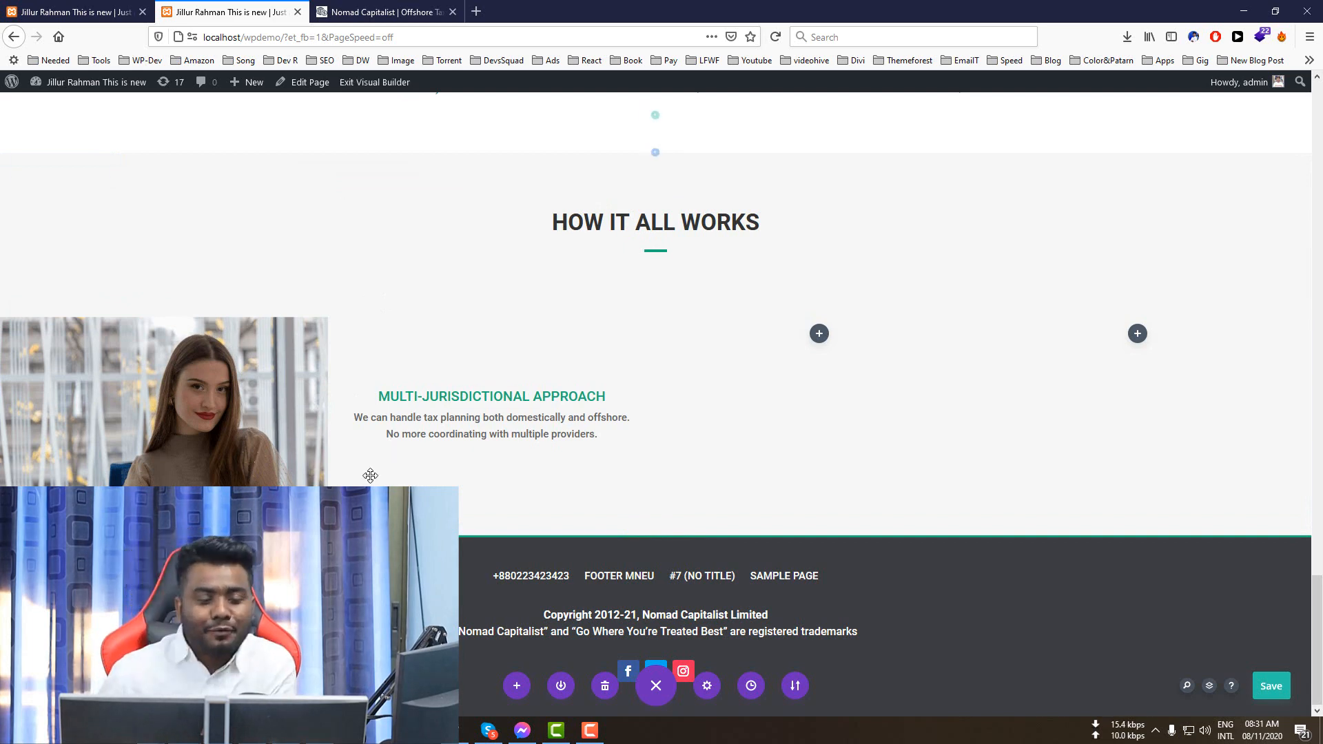
- Check the white arrow beside the reference page's first image and search Google for "css arrow generator"
key(ctrl+Tab)
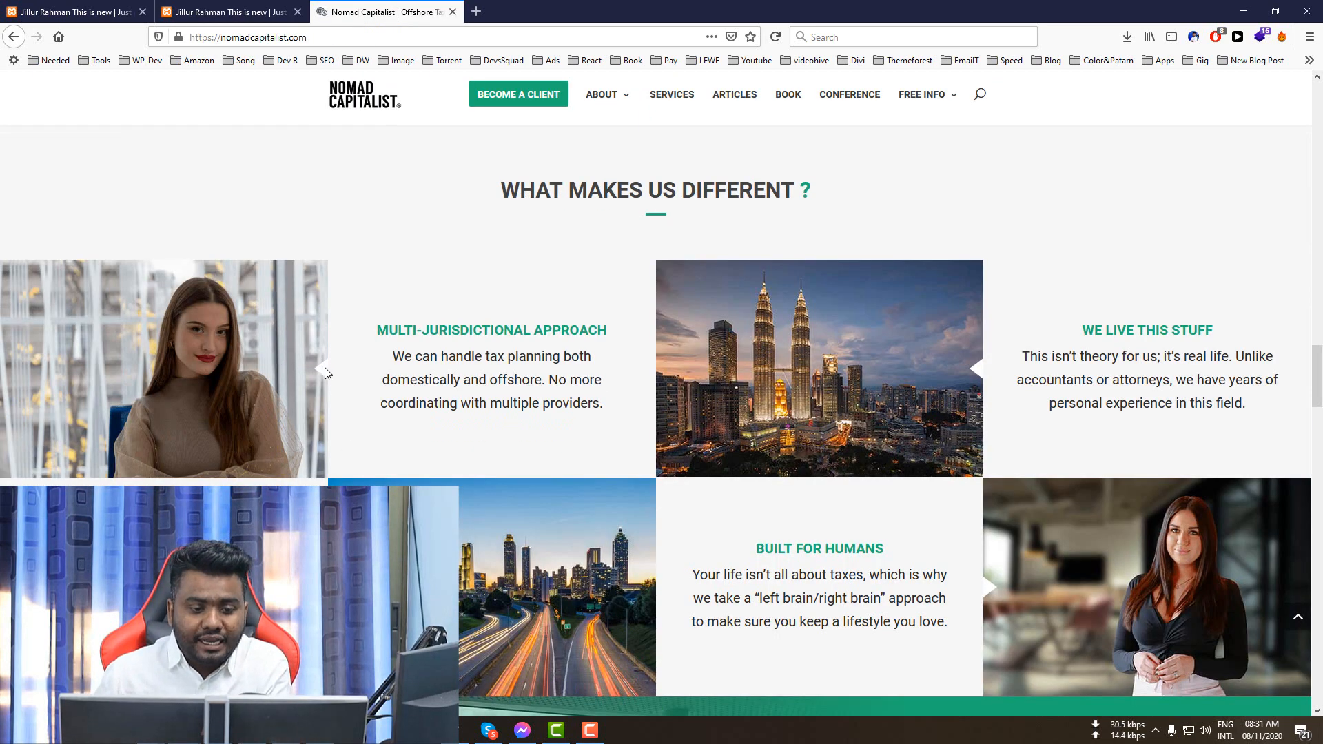
key(ctrl+shift+Tab)
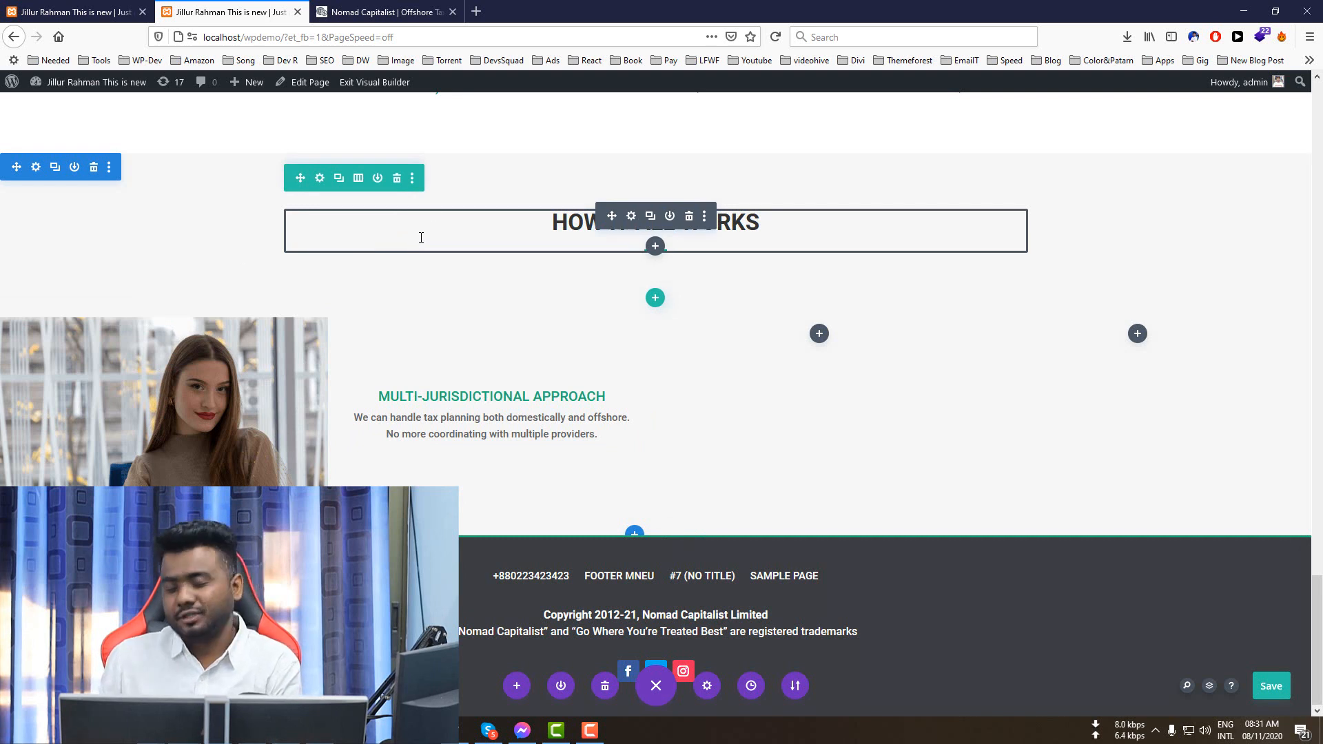
click(476, 12)
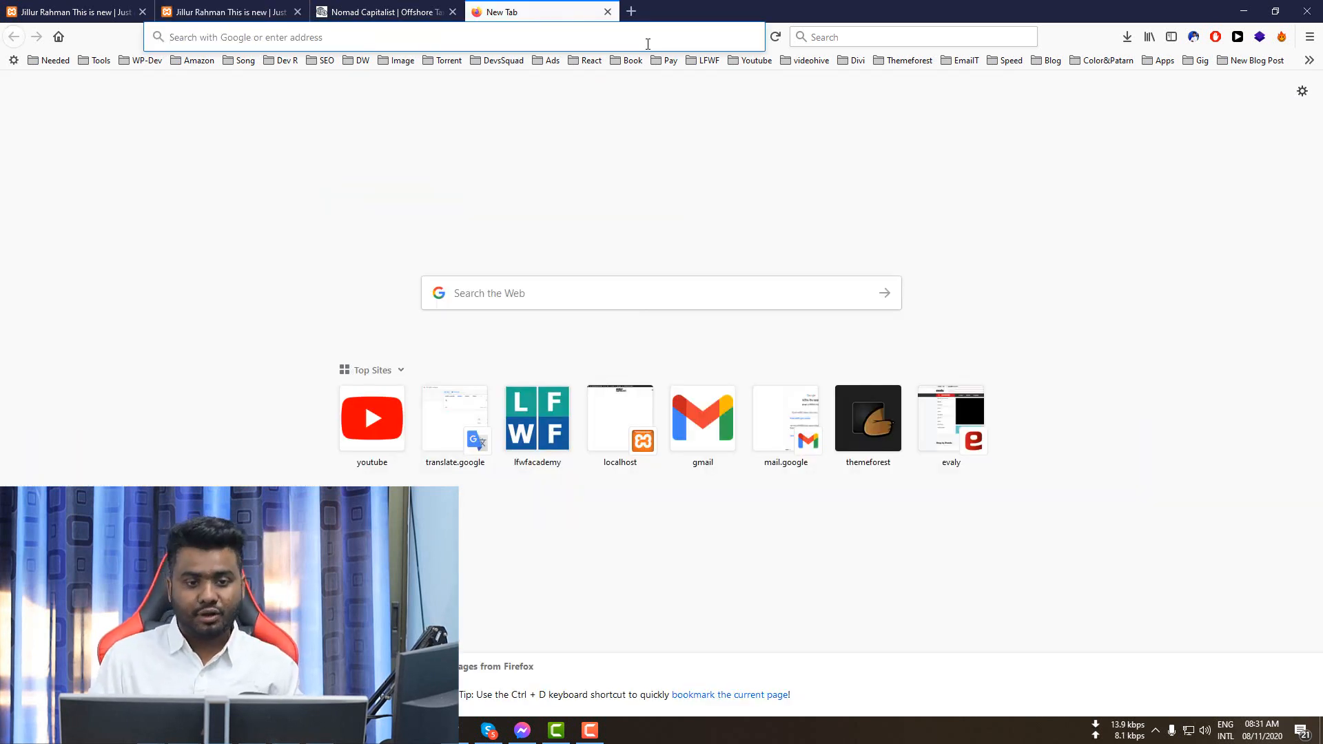
text(google.com)
key(Return)
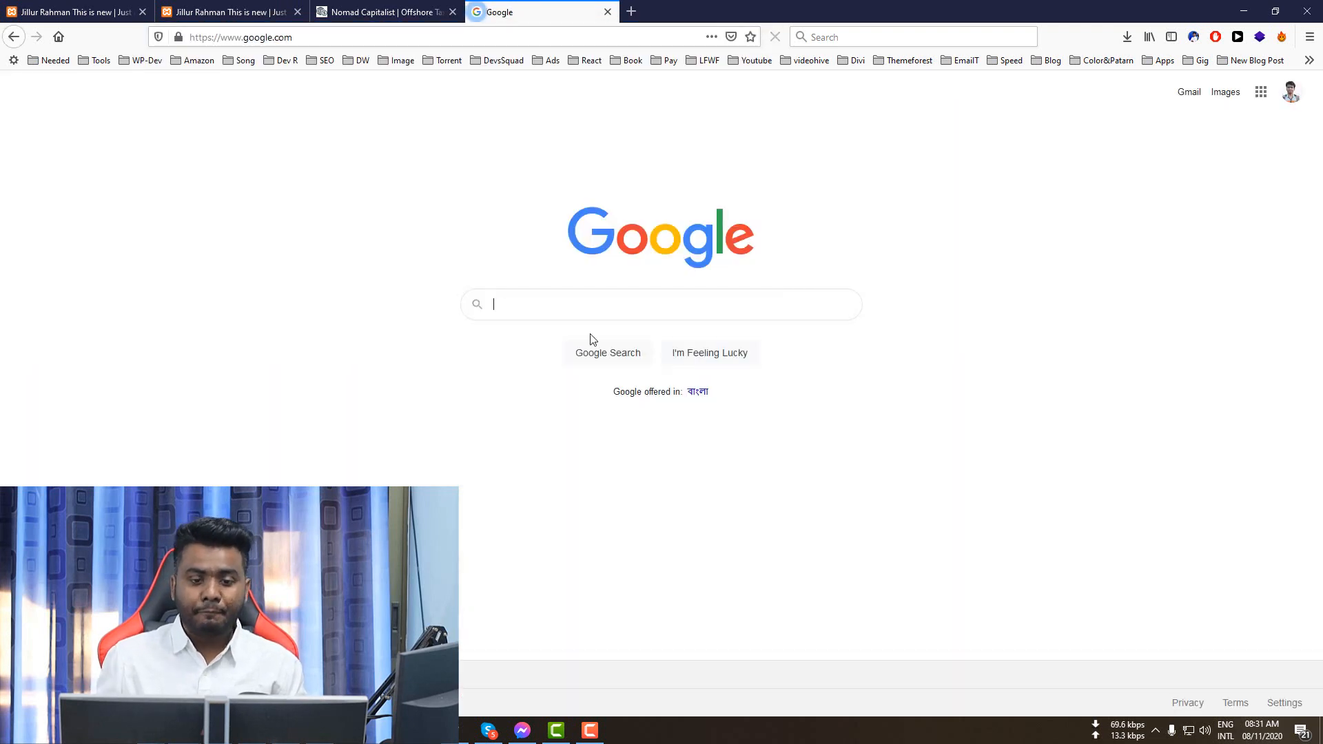
text(css a)
click(590, 335)
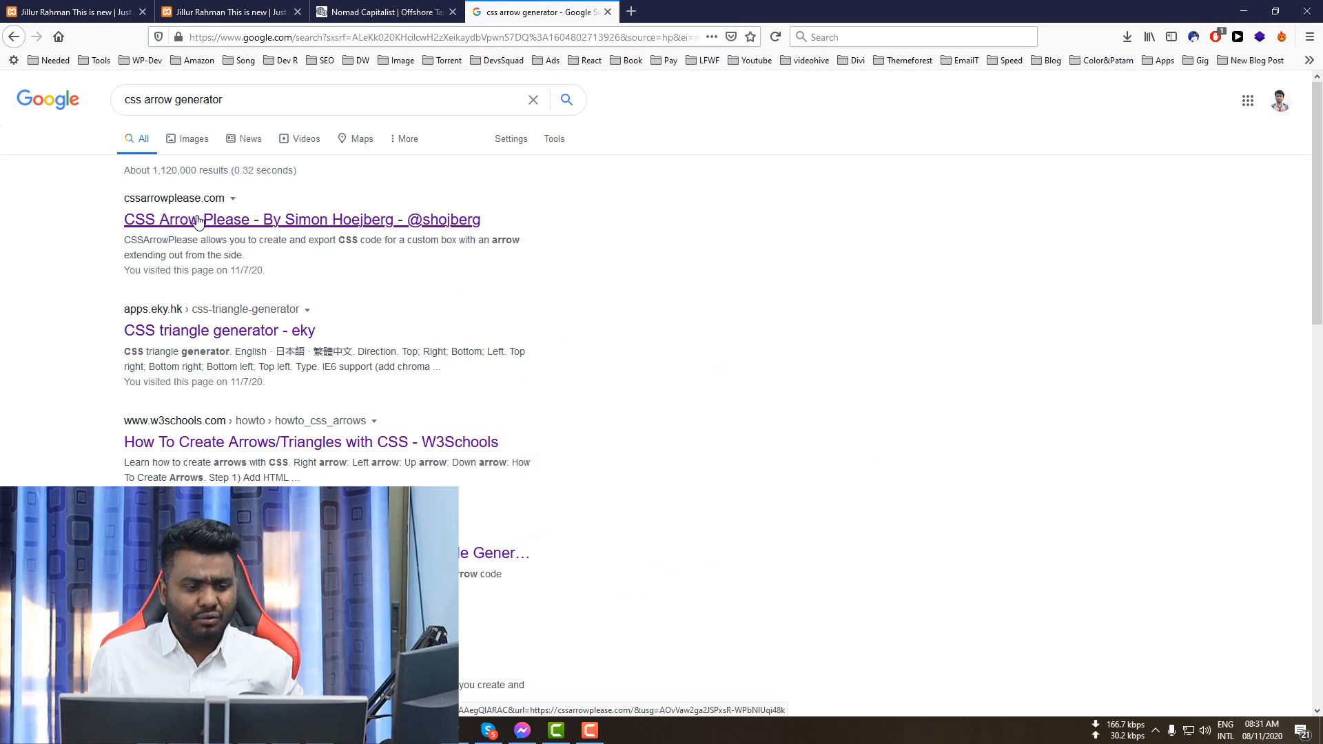
- Open the CSS Arrow Please, CSS triangle generator, W3Schools and html-code-generator results in separate browser tabs
middle_click(198, 219)
middle_click(199, 331)
middle_click(187, 443)
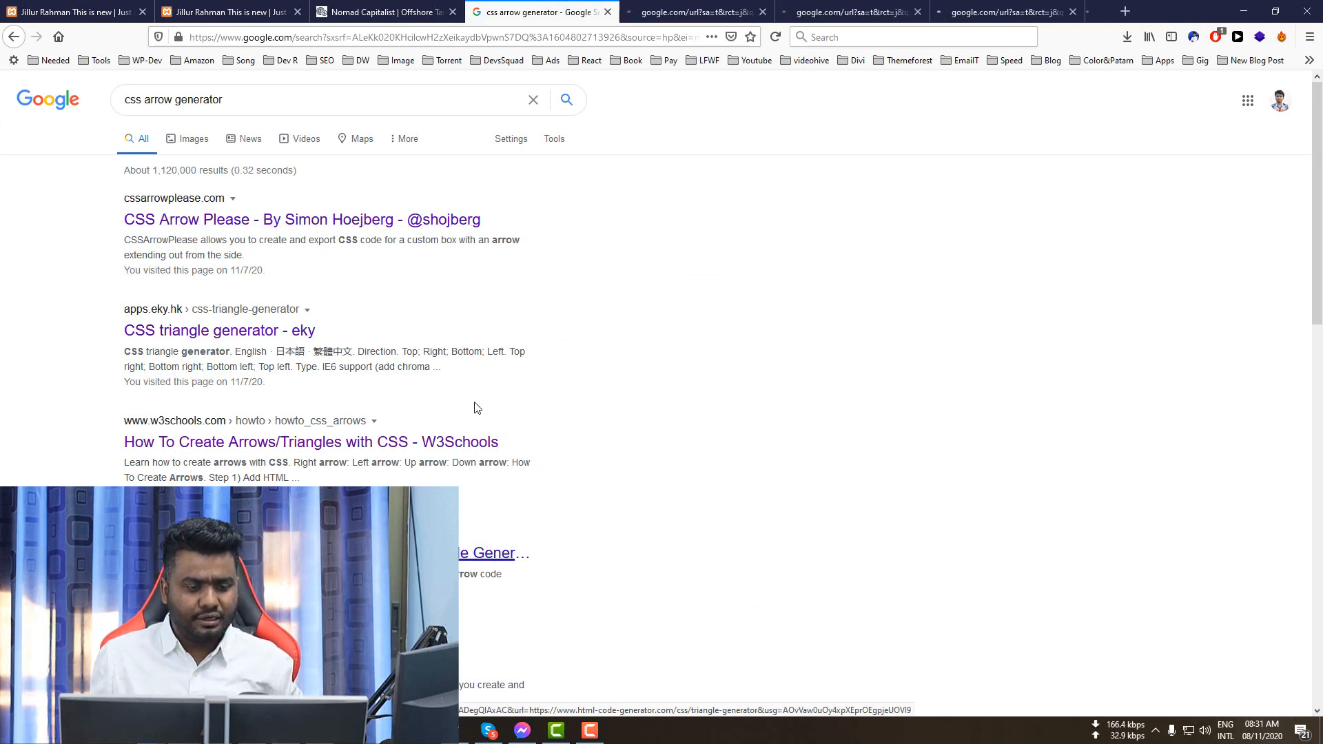
middle_click(494, 553)
- Close the search page and the other result pages, keeping only the CSS triangle generator open
key(ctrl+w)
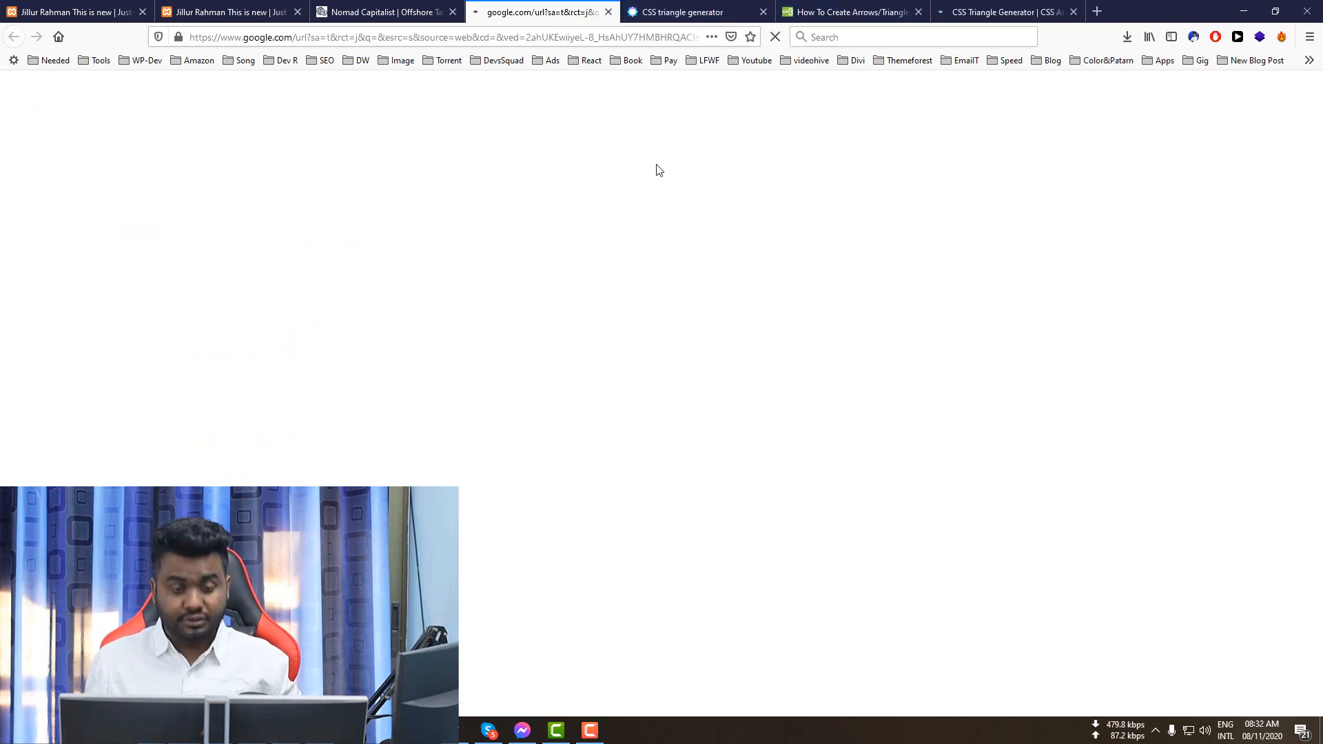
click(688, 9)
click(533, 6)
key(ctrl+w)
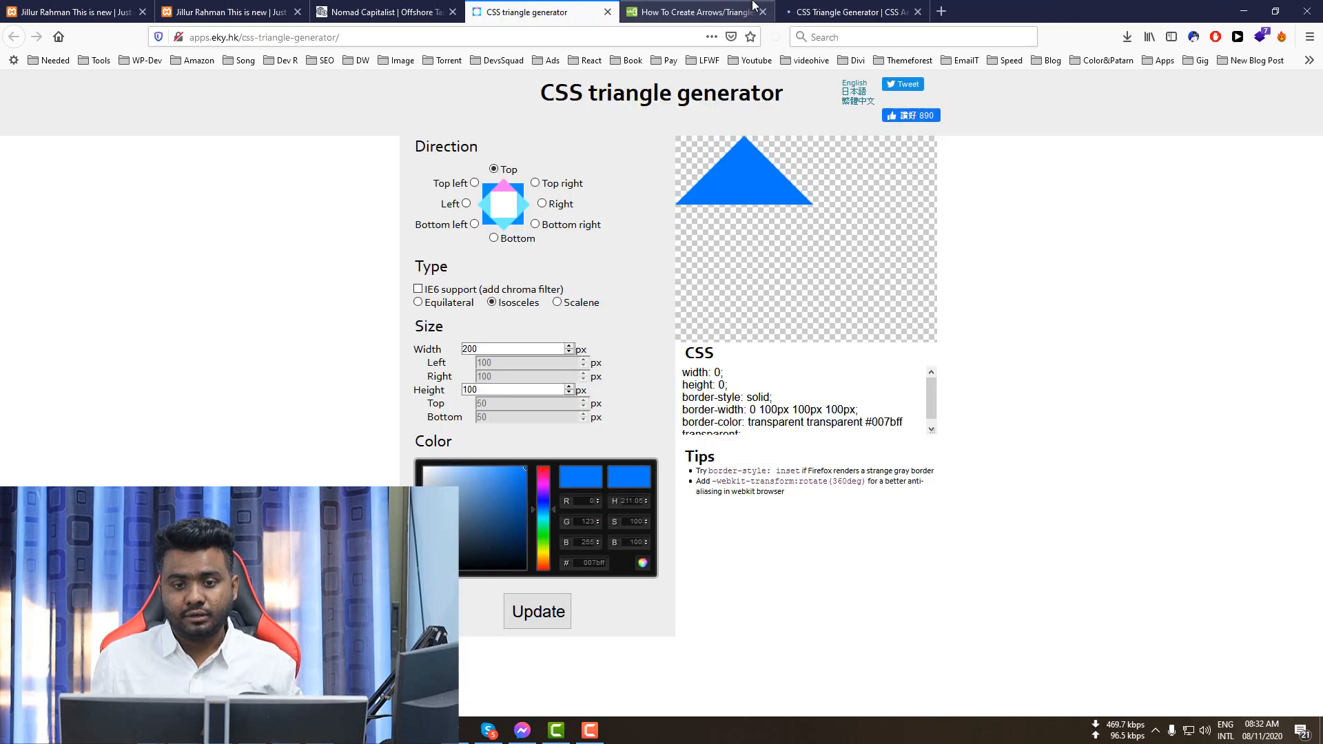
click(755, 6)
key(ctrl+w)
key(ctrl+w)
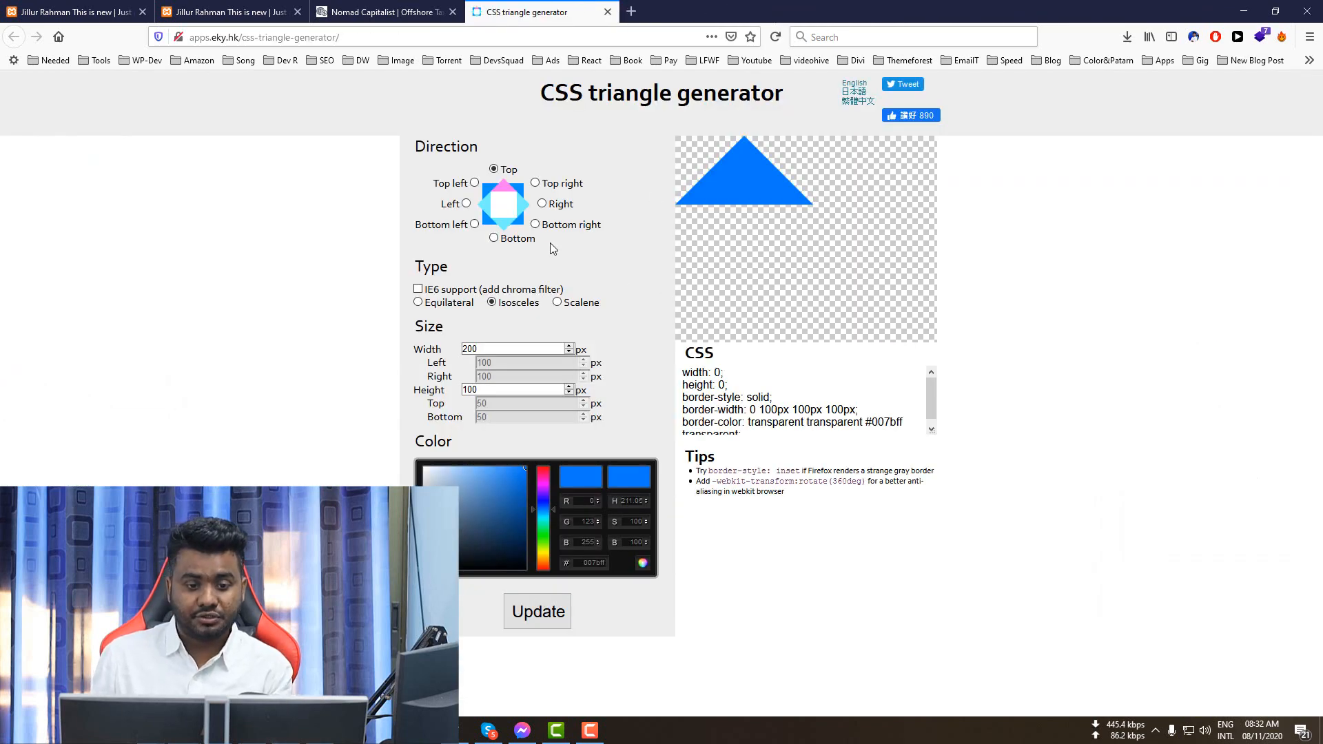
- Set the triangle's direction to Left, its width to 30 px and its height to 20 px
click(466, 204)
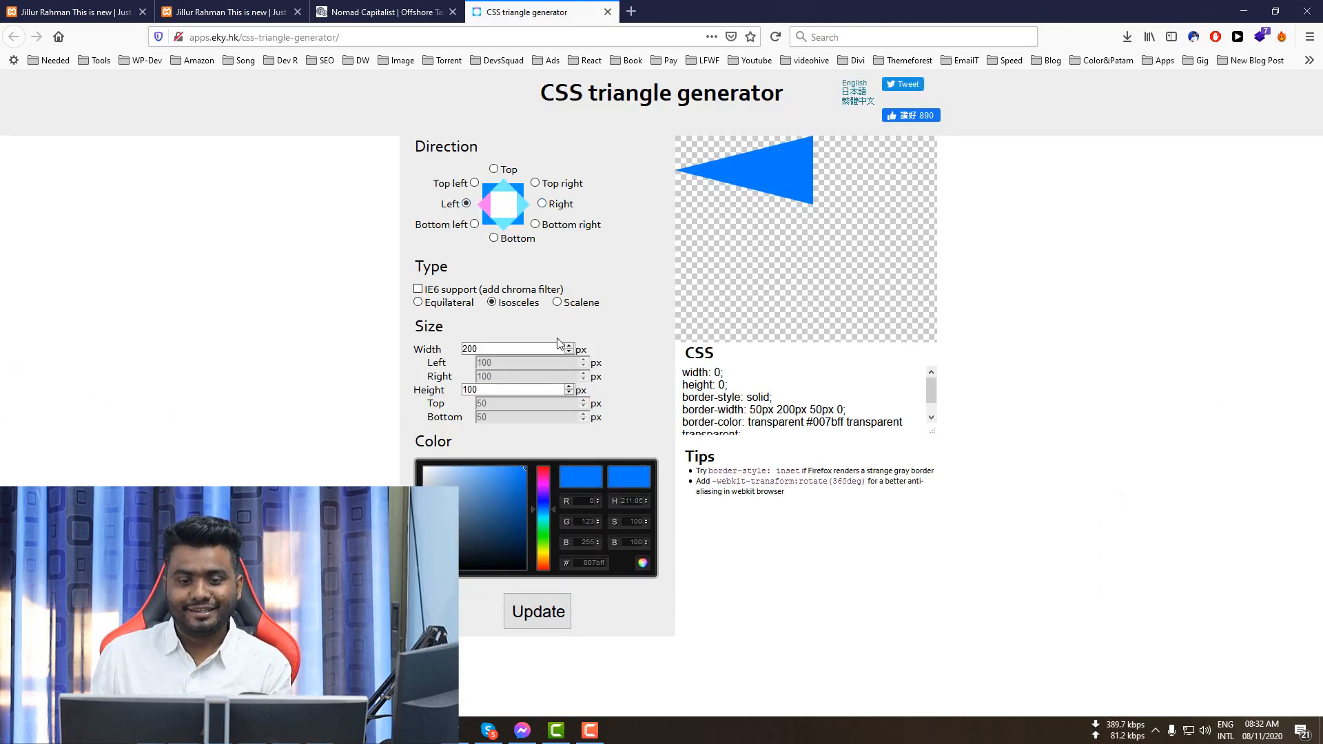
click(426, 346)
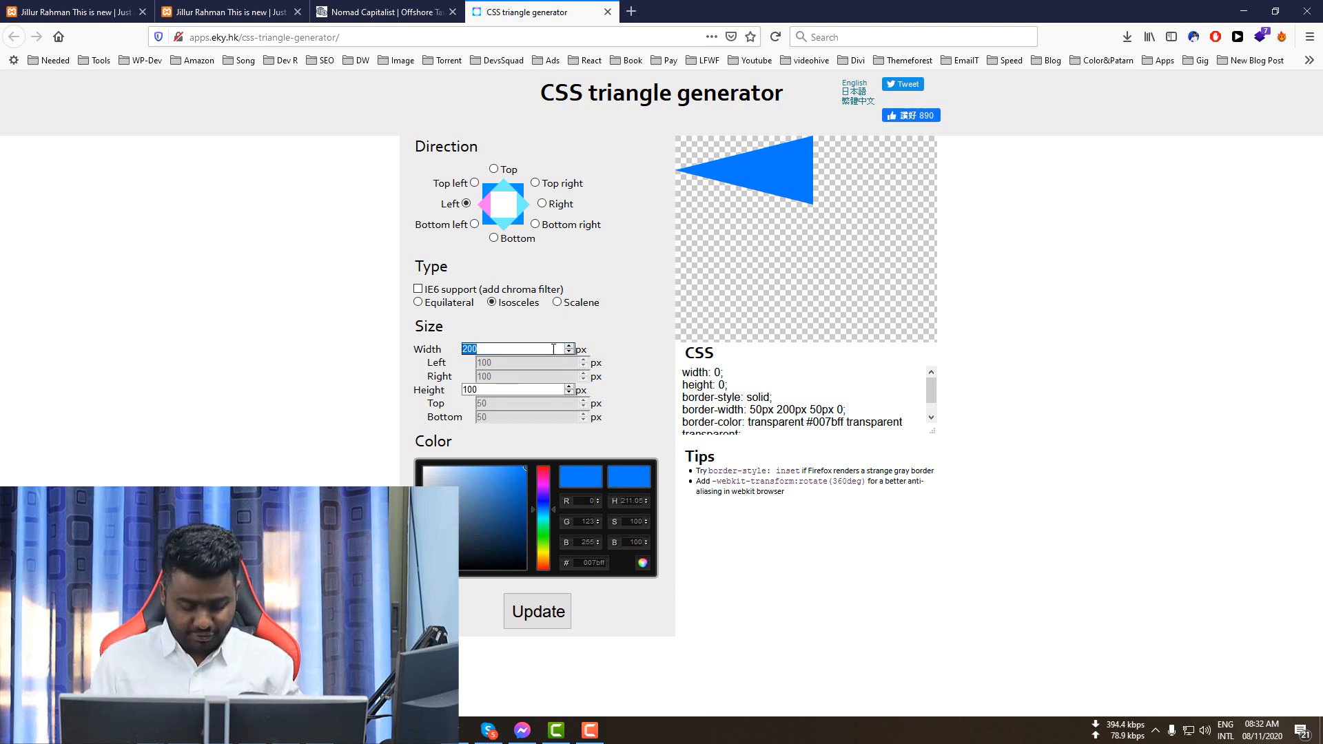
text(30px)
double_click(526, 389)
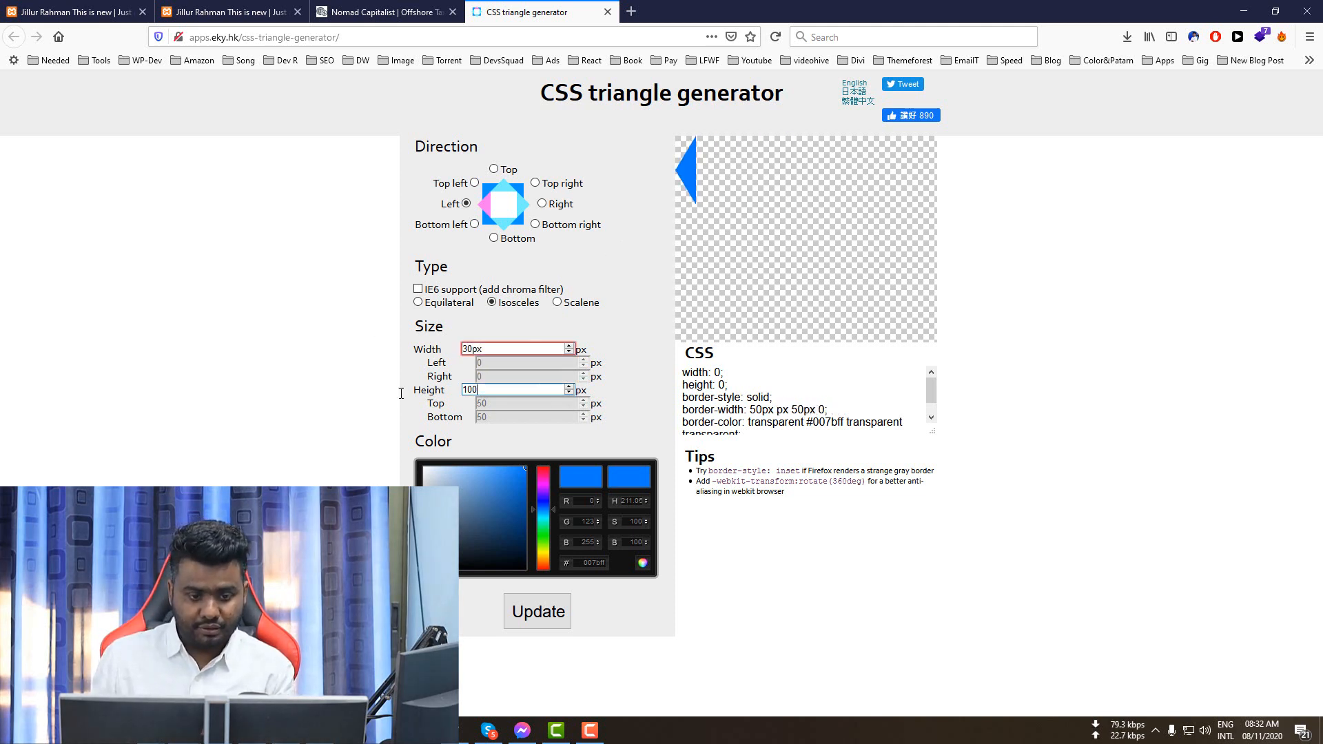
text(20px)
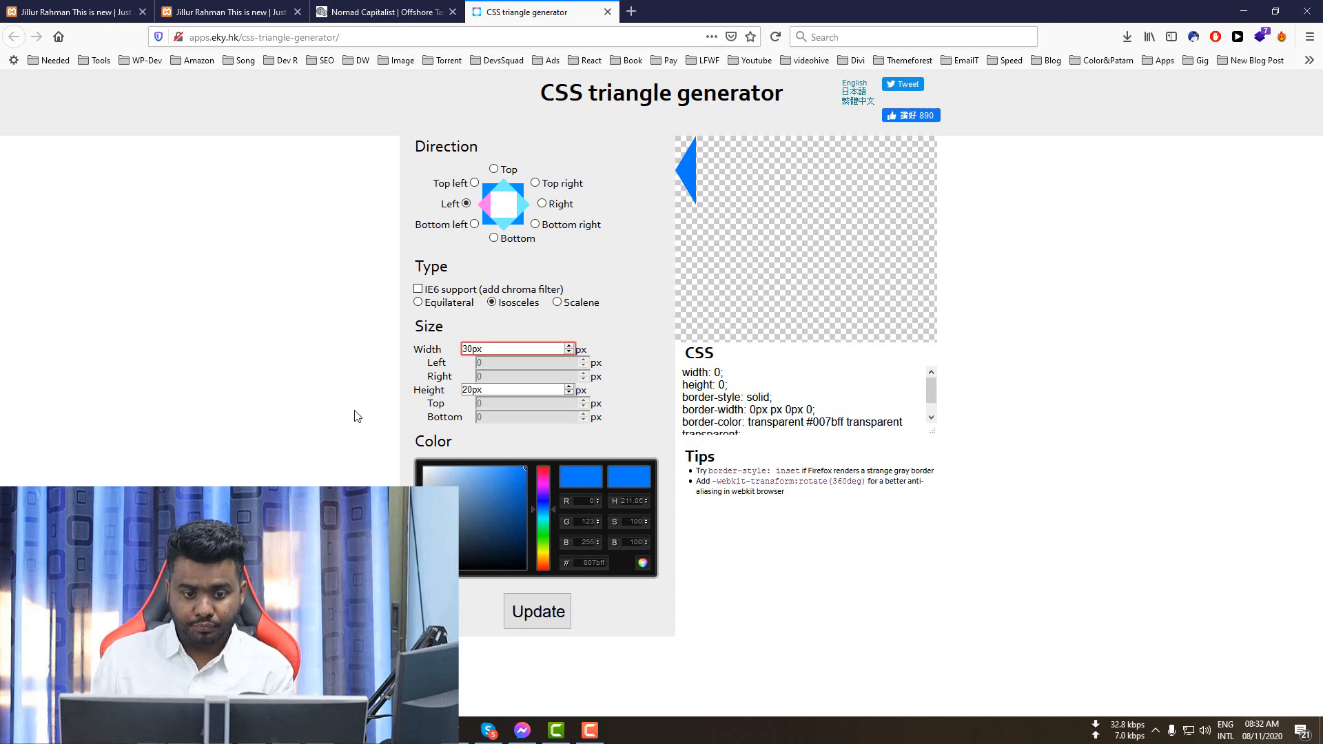
key(BackSpace)
key(BackSpace)
click(488, 350)
key(BackSpace)
key(BackSpace)
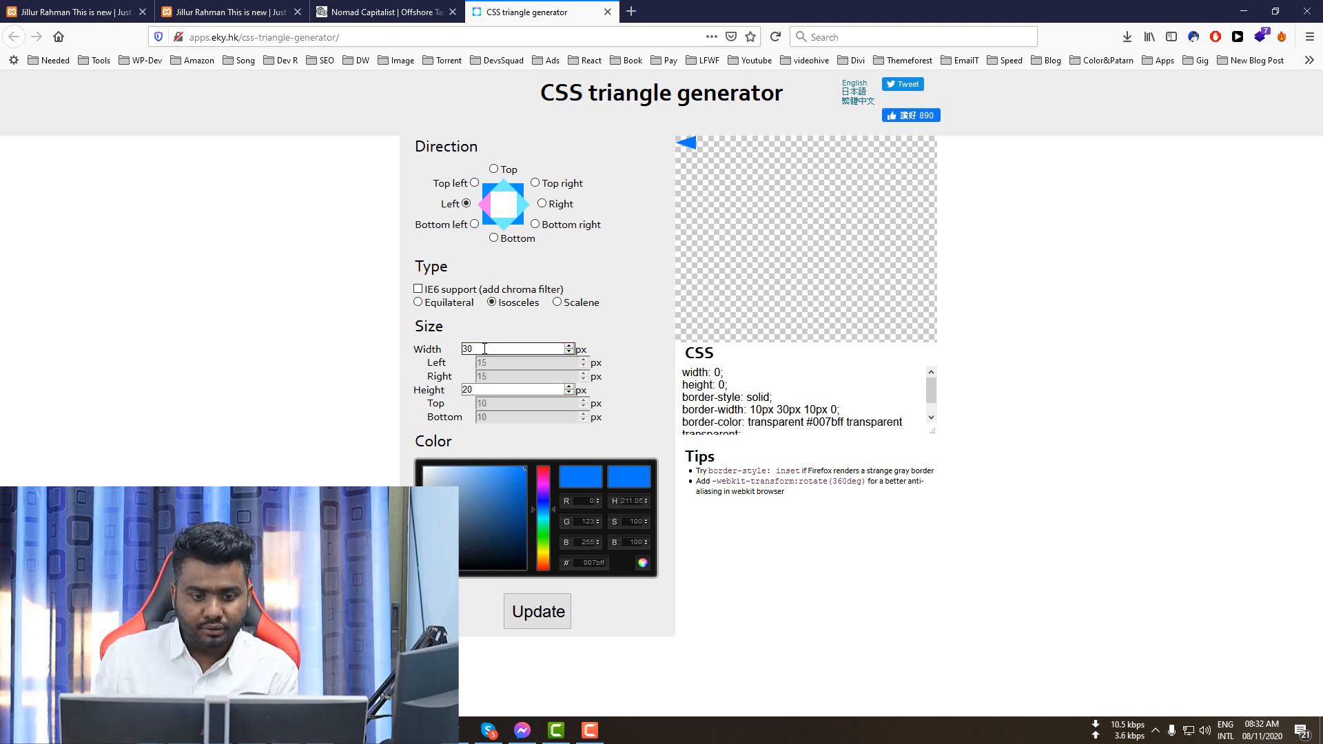
- Try a triangle width of 50 px, and change the size to 20 px wide and 30 px high
click(485, 392)
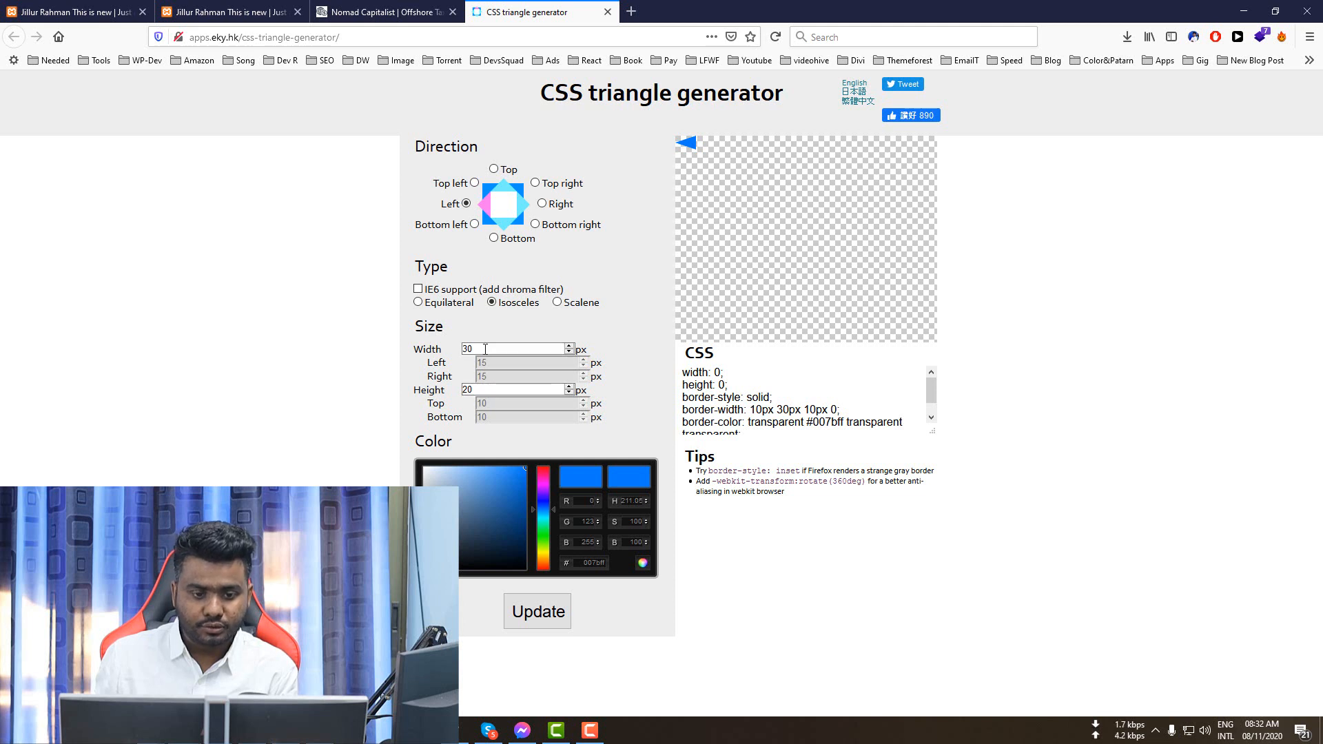
text(50)
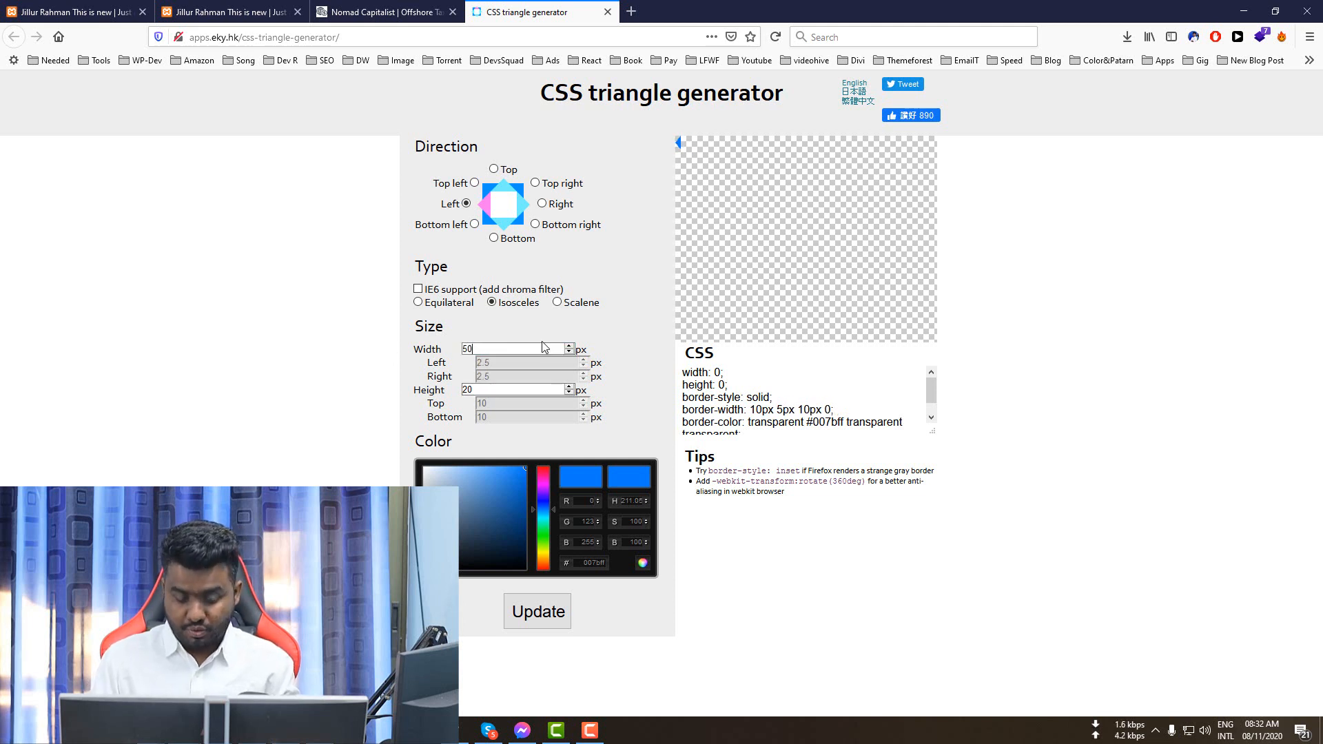
double_click(493, 347)
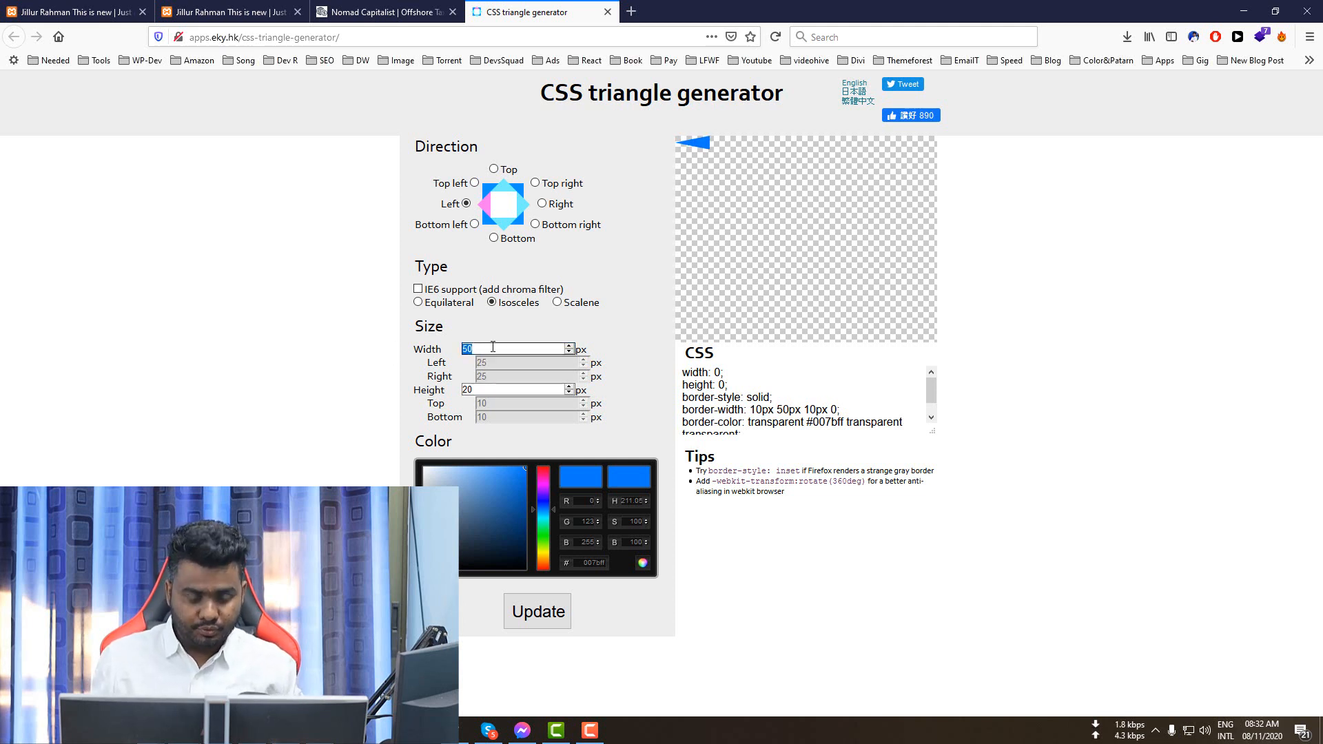
text(20)
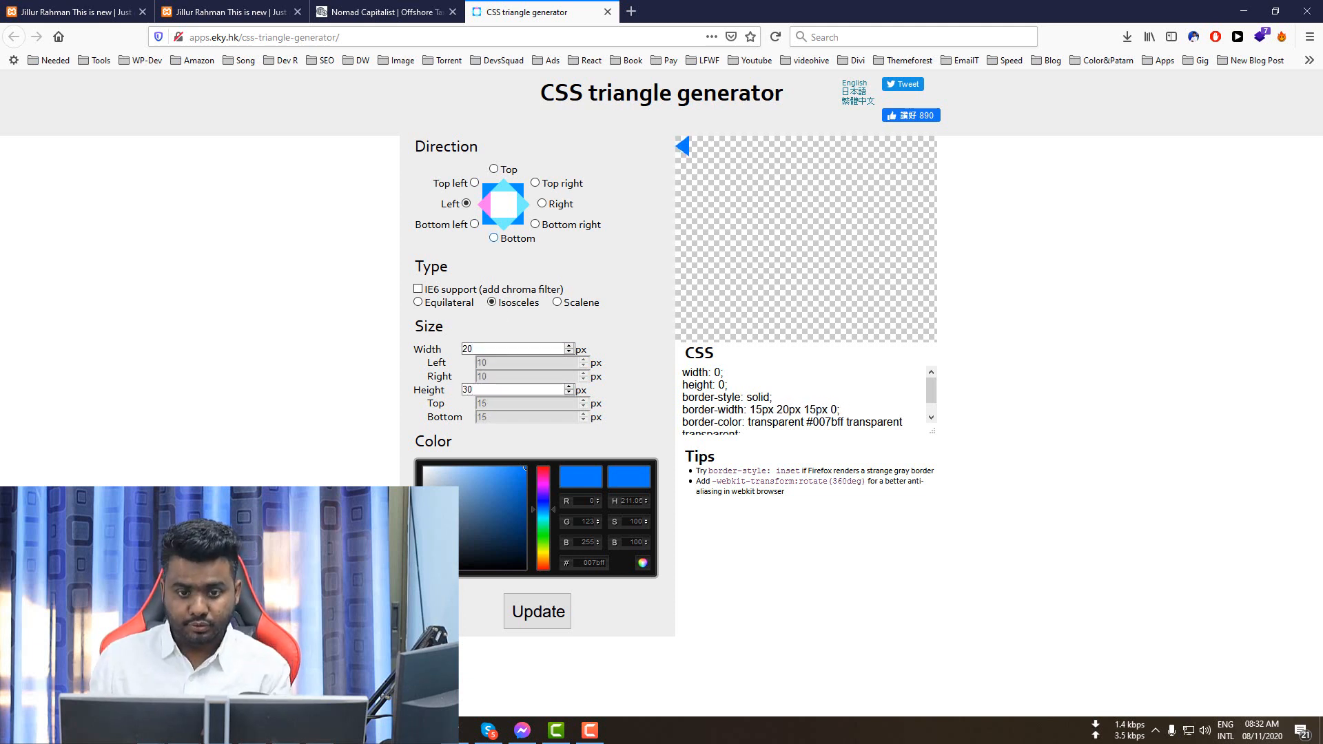
- Check the reference arrow, set the triangle's width and height to 25 px, and colour it white (#ffffff)
click(353, 9)
click(527, 11)
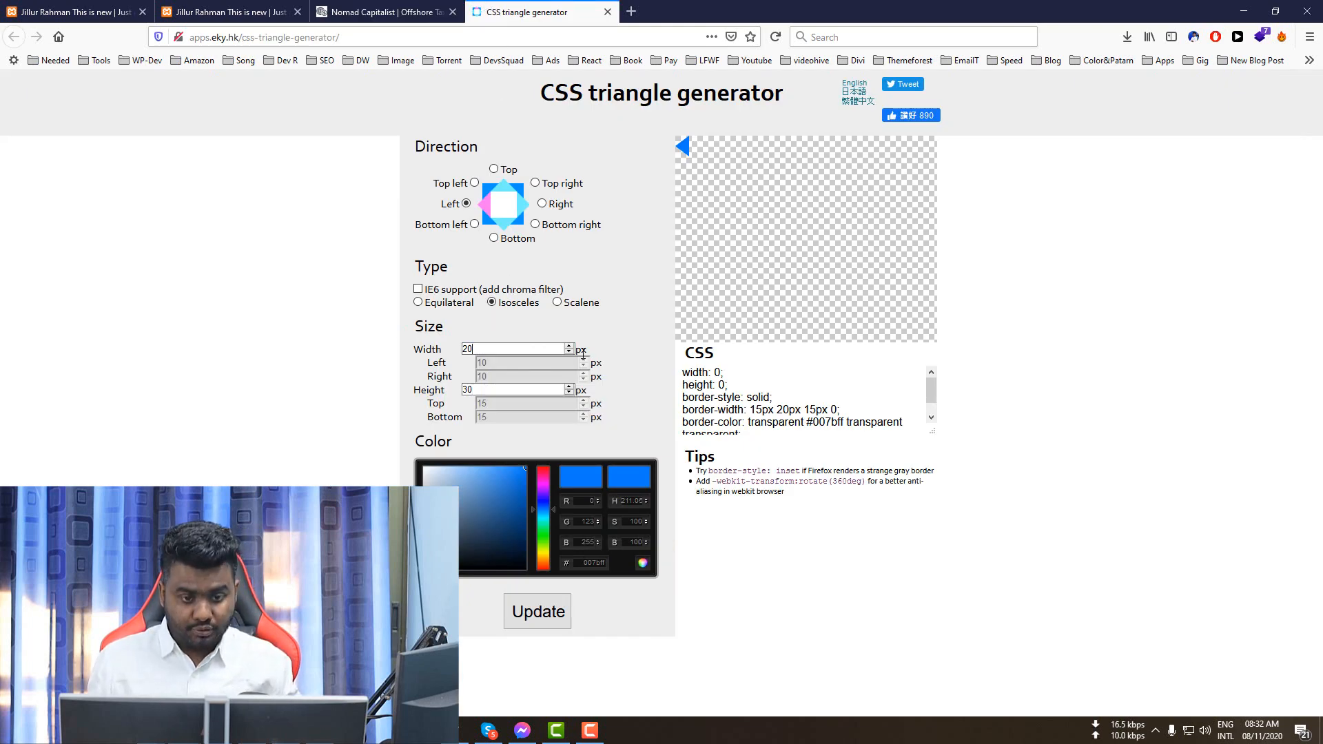
text(5)
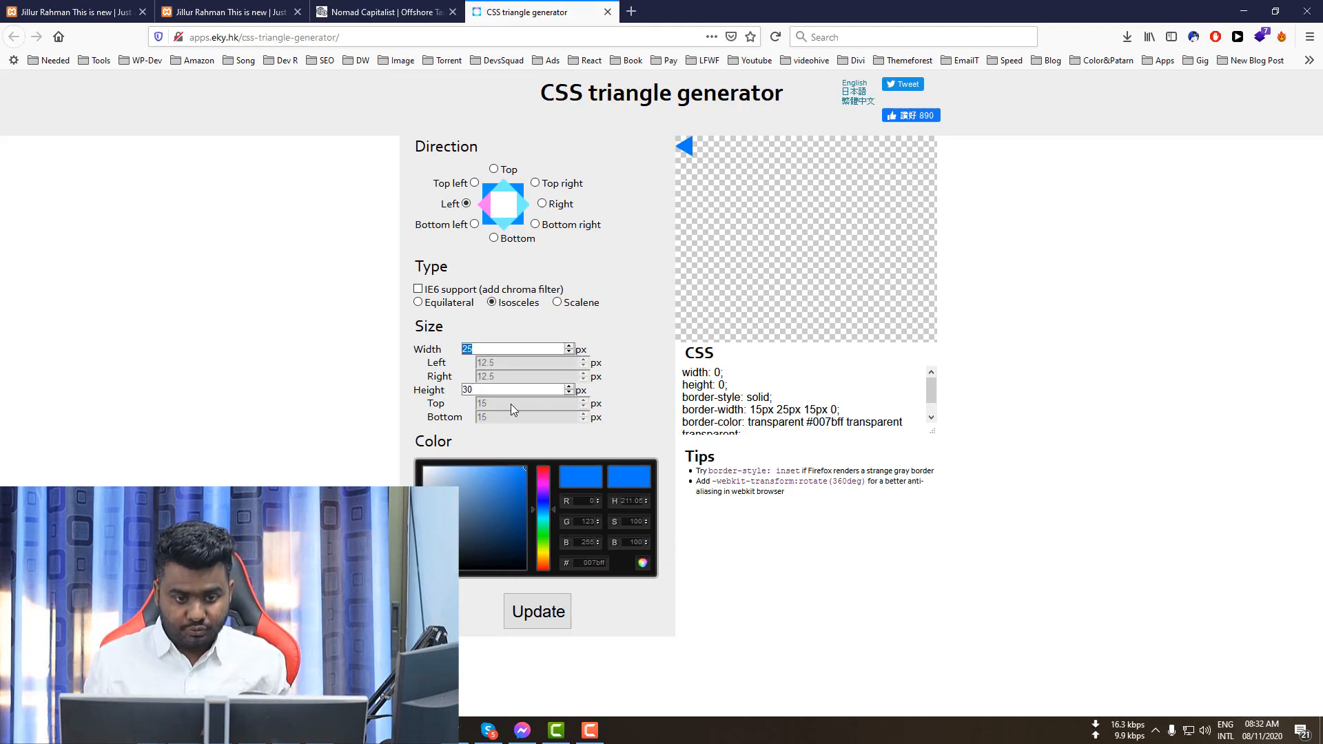
drag(487, 390, 416, 391)
text(25)
click(365, 381)
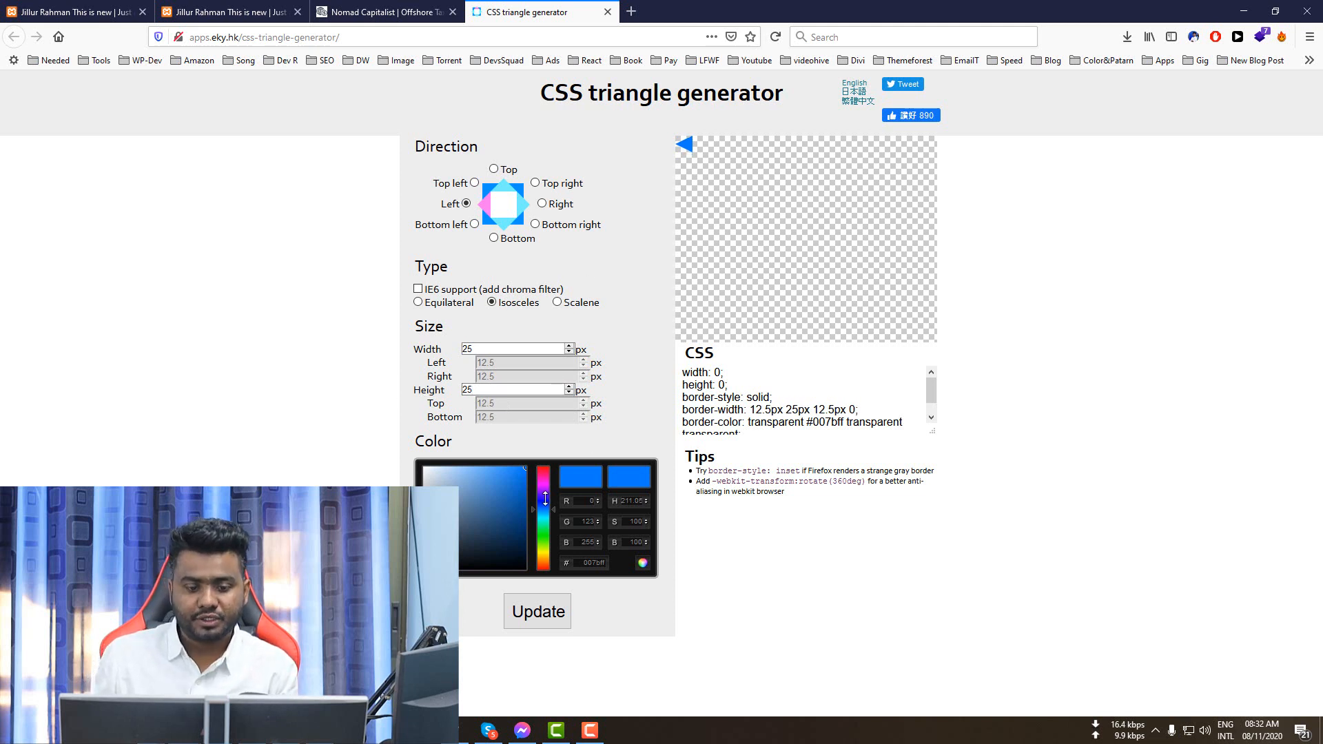
drag(481, 508, 371, 391)
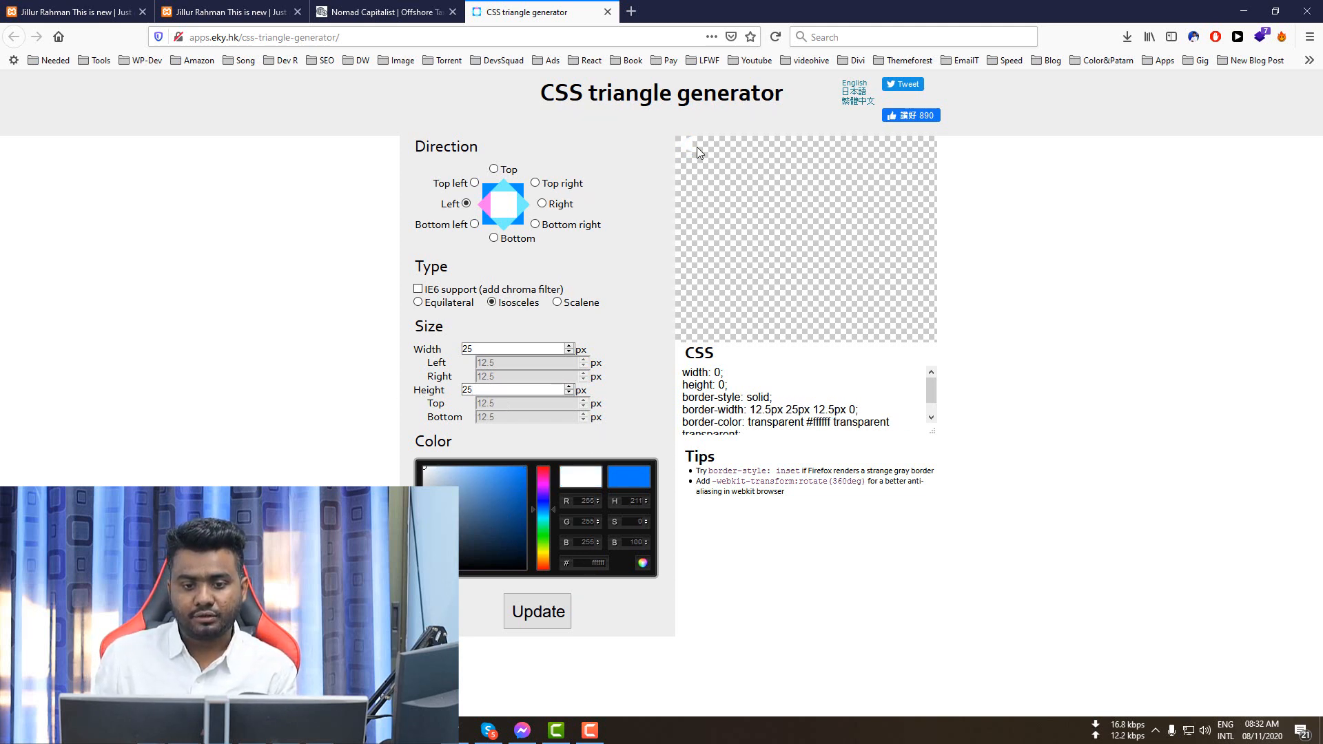
- Update the triangle, copy all of its generated CSS and return to the reference page's arrow
triple_click(786, 372)
key(ctrl+a)
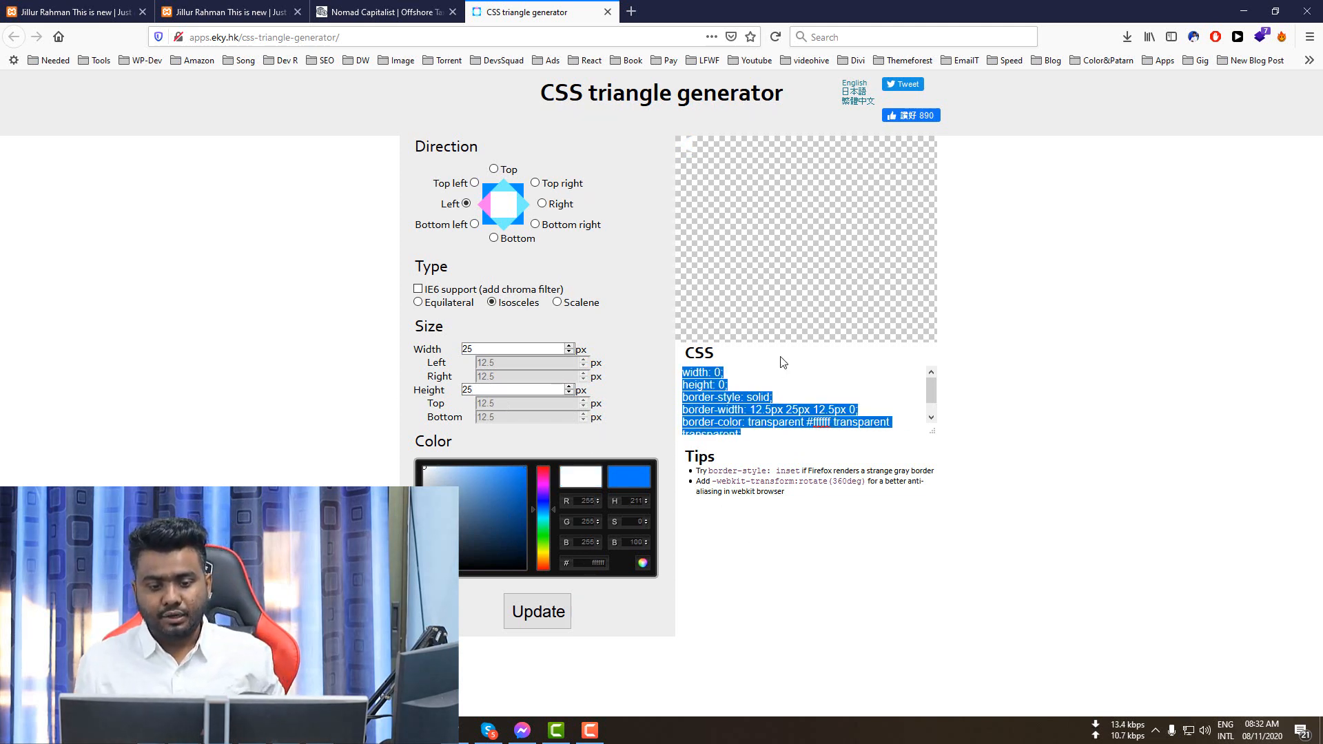
click(382, 12)
click(521, 12)
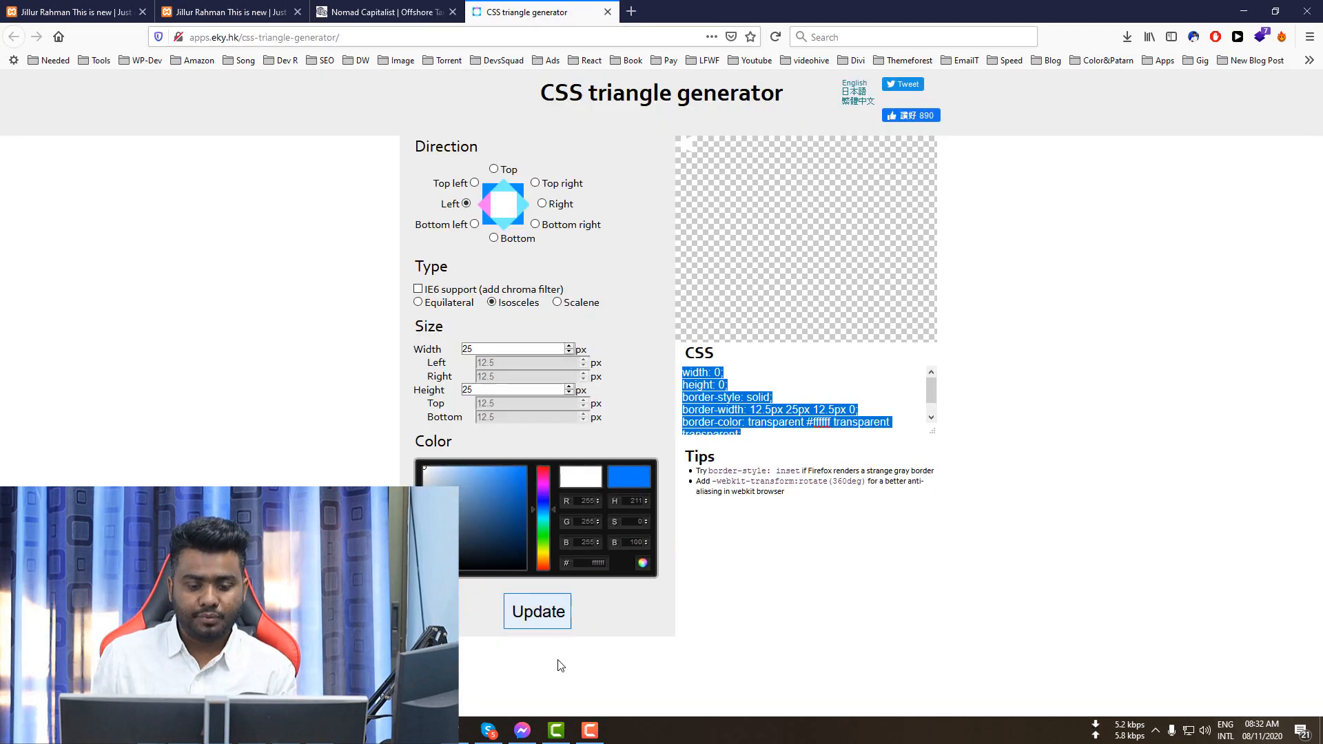
click(538, 627)
triple_click(755, 409)
key(ctrl+a)
key(ctrl+c)
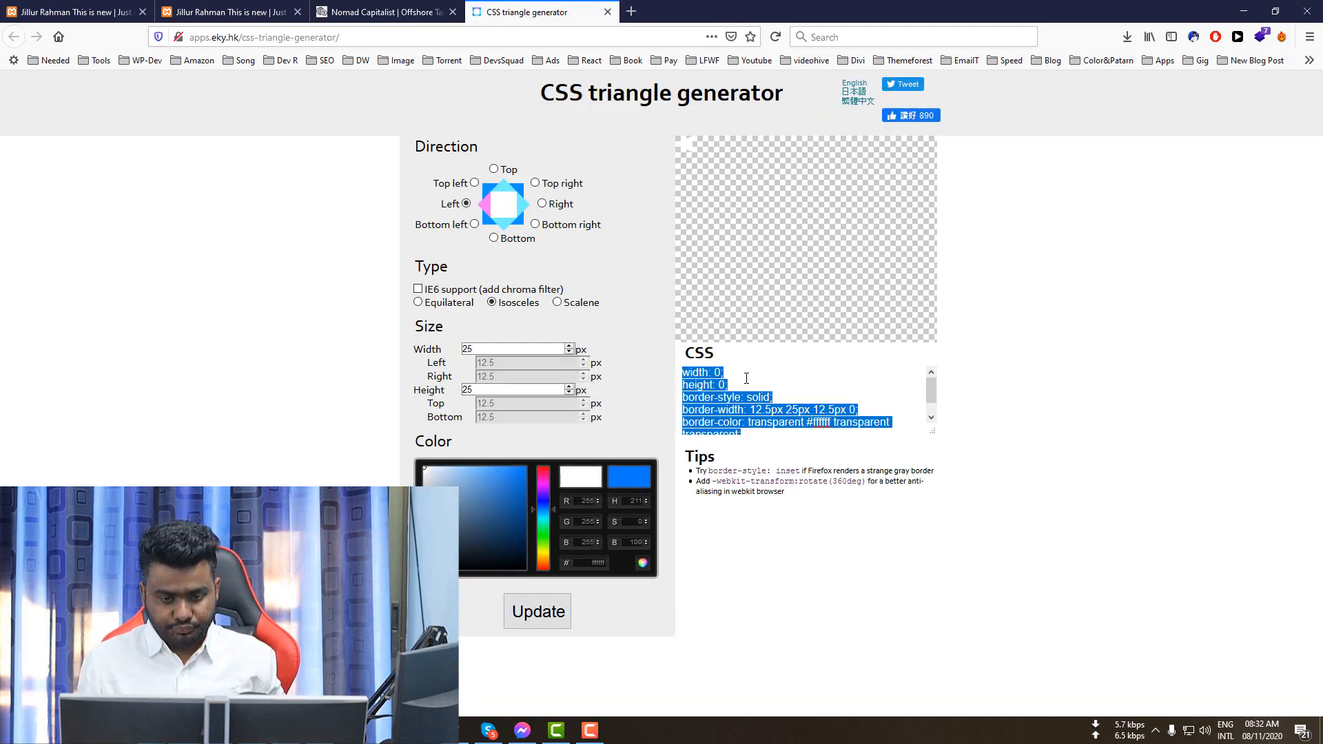
click(416, 7)
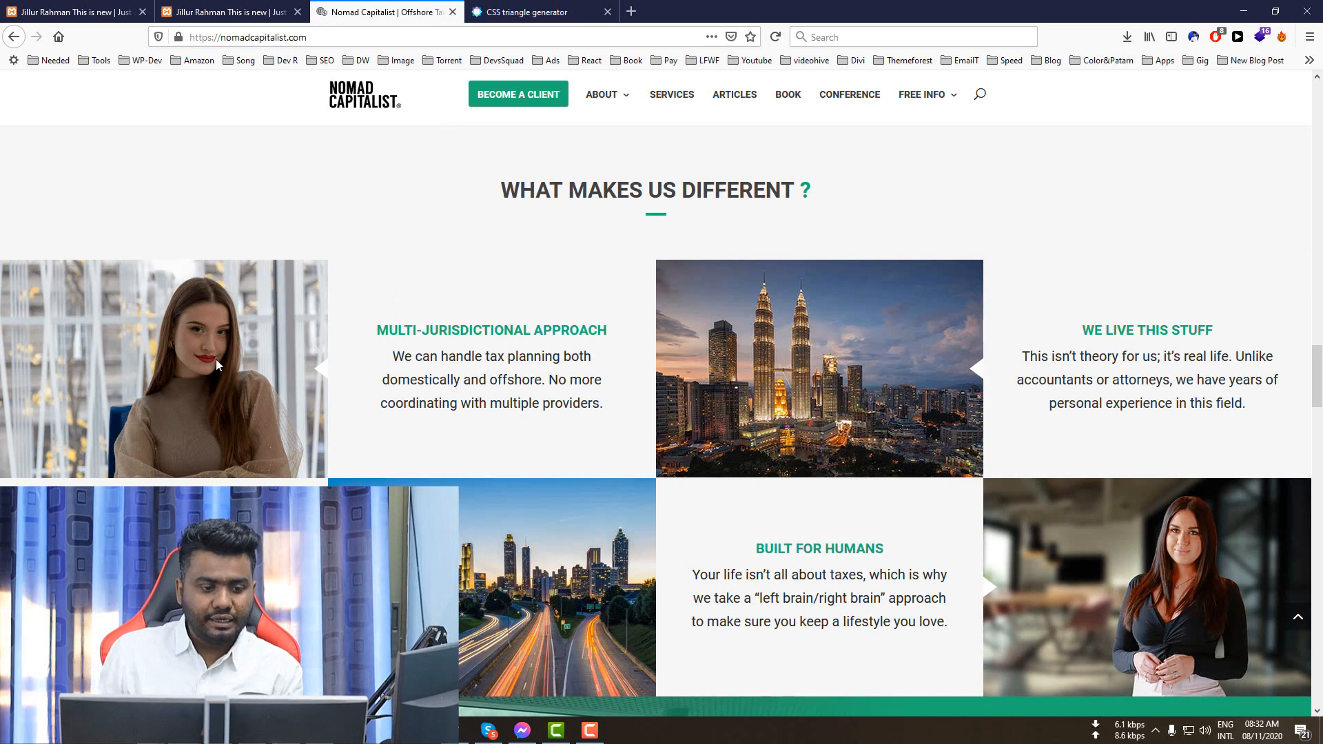
- Return to the Divi page and paste the generated triangle CSS into the first column's After custom CSS
click(245, 6)
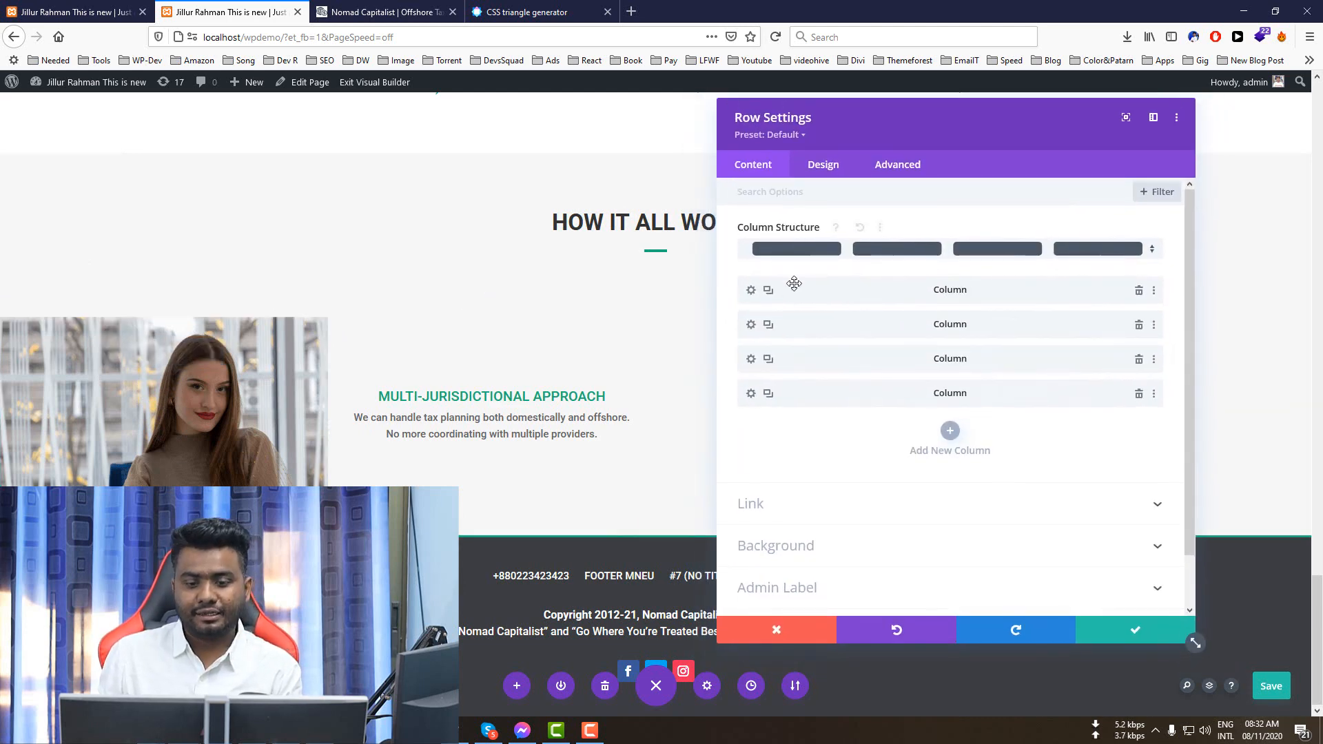
click(752, 290)
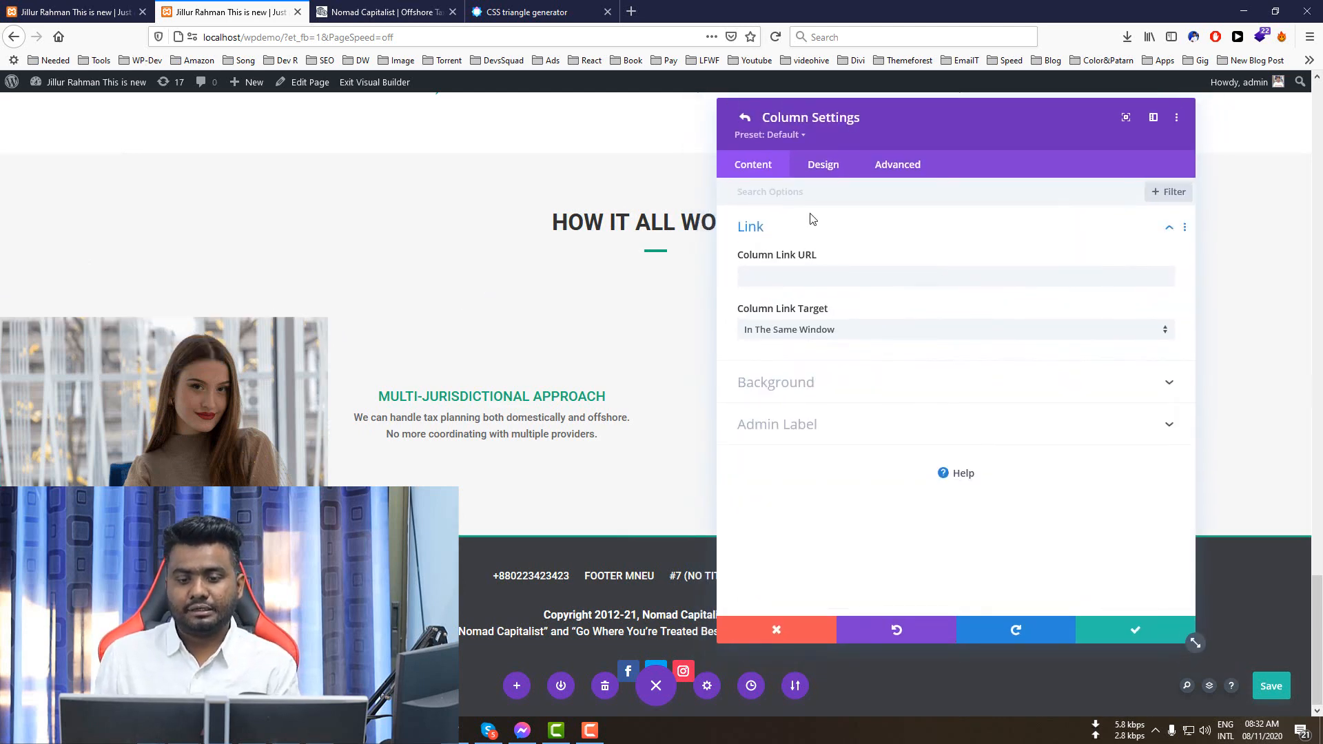
click(834, 169)
click(889, 166)
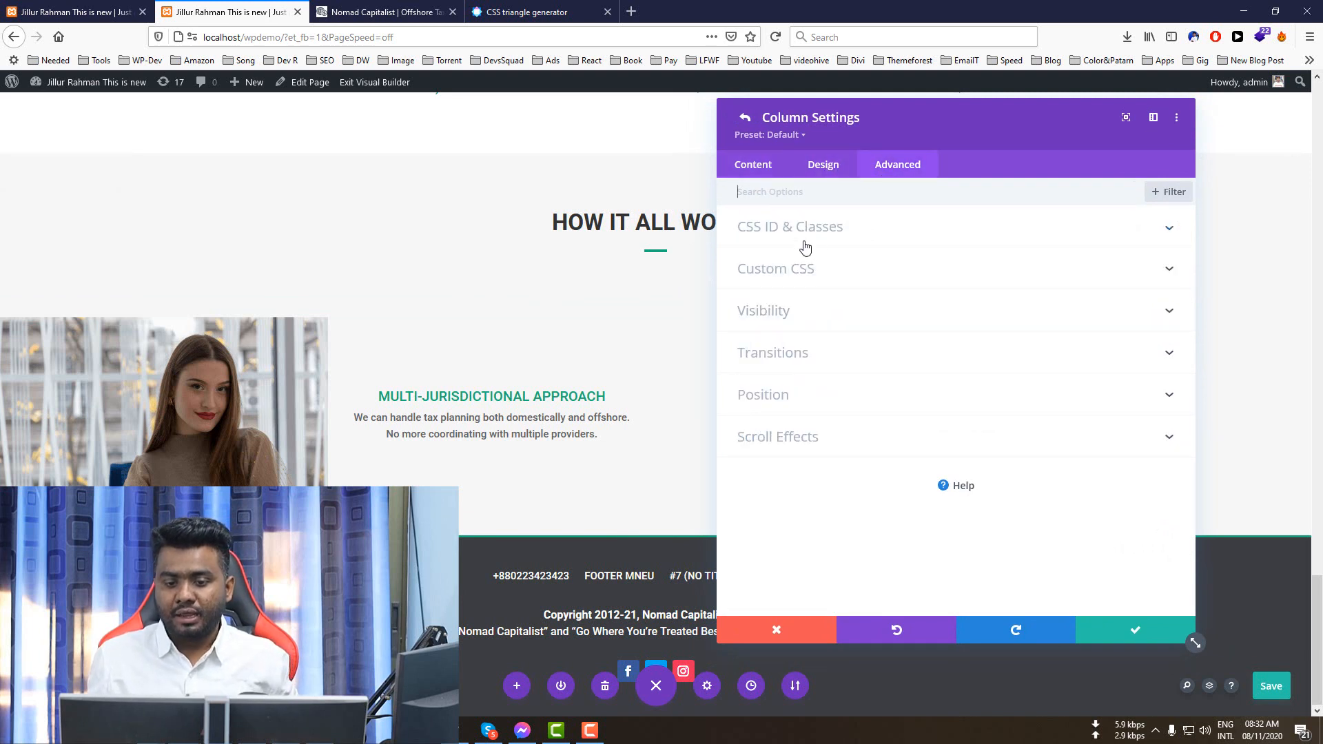
click(805, 273)
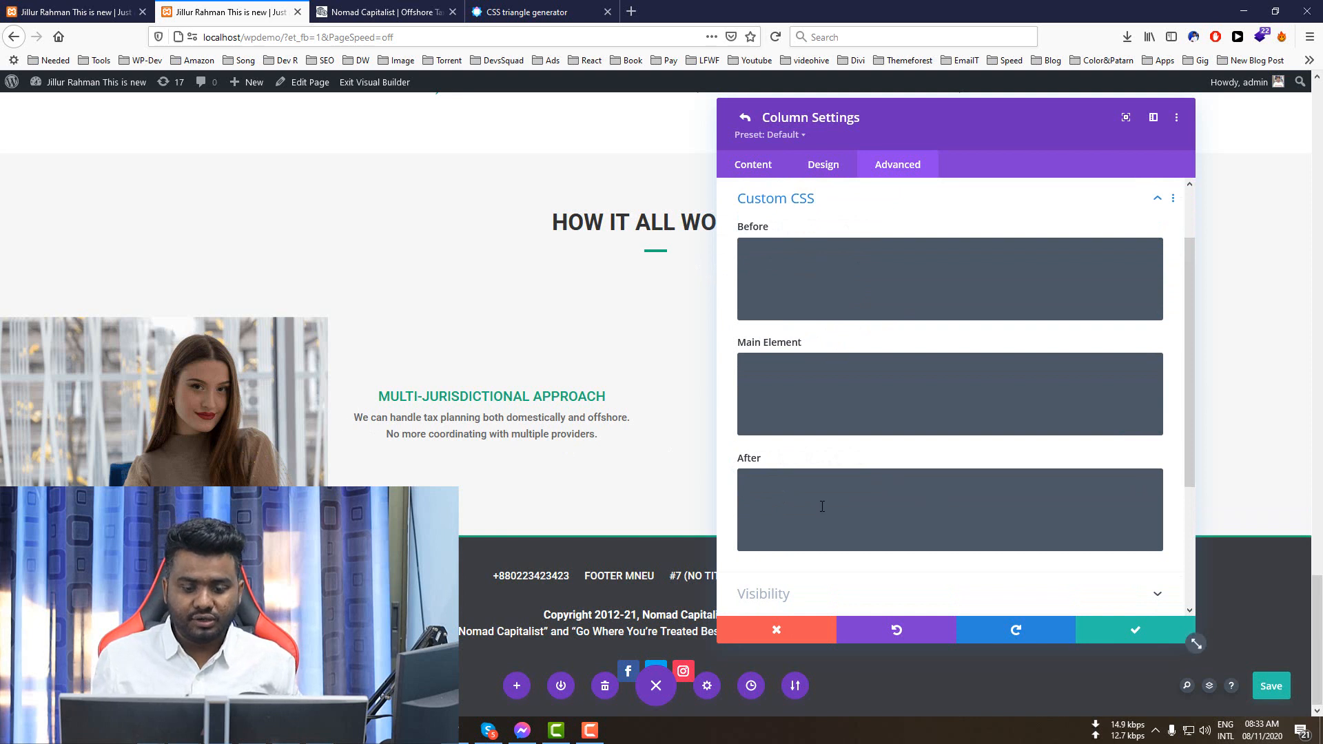
click(885, 494)
key(ctrl+v)
scroll(896, 483, down, 3)
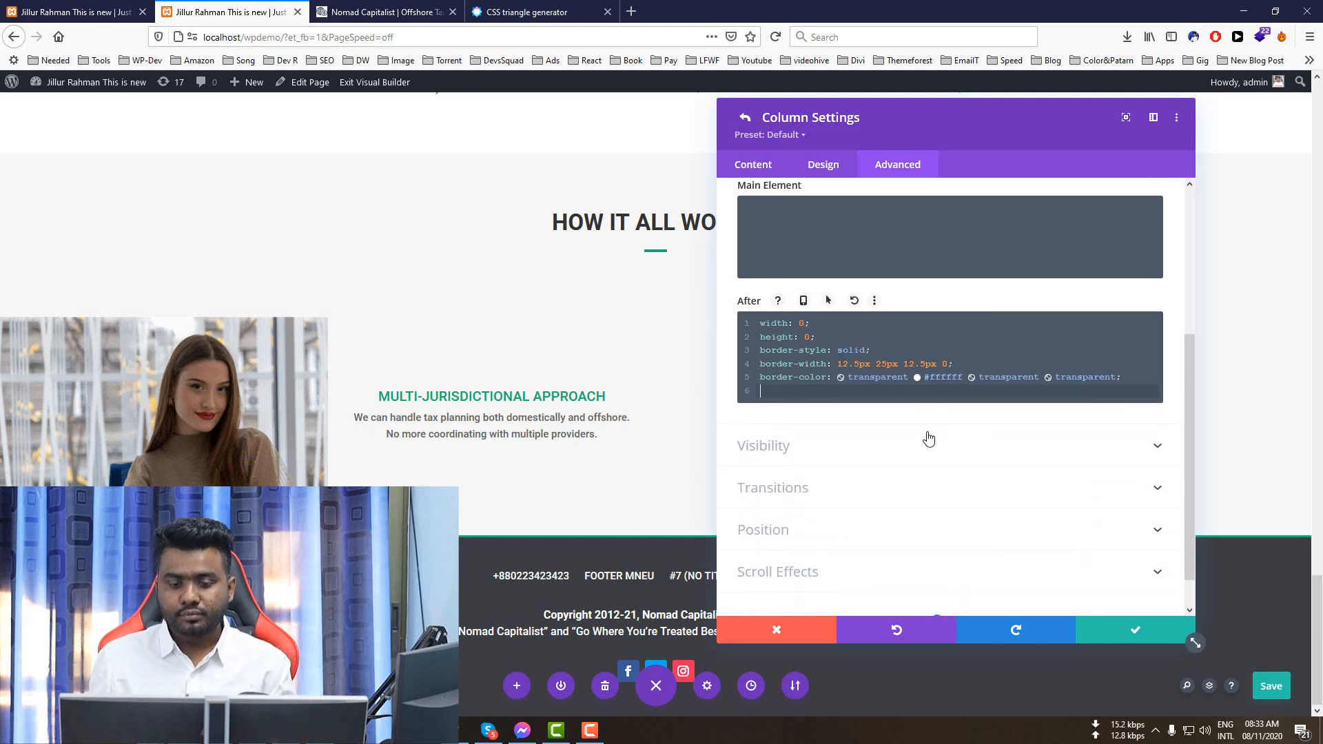
- Insert the declaration content: ""; as the first line of the column's After CSS
click(758, 323)
key(Return)
key(Up)
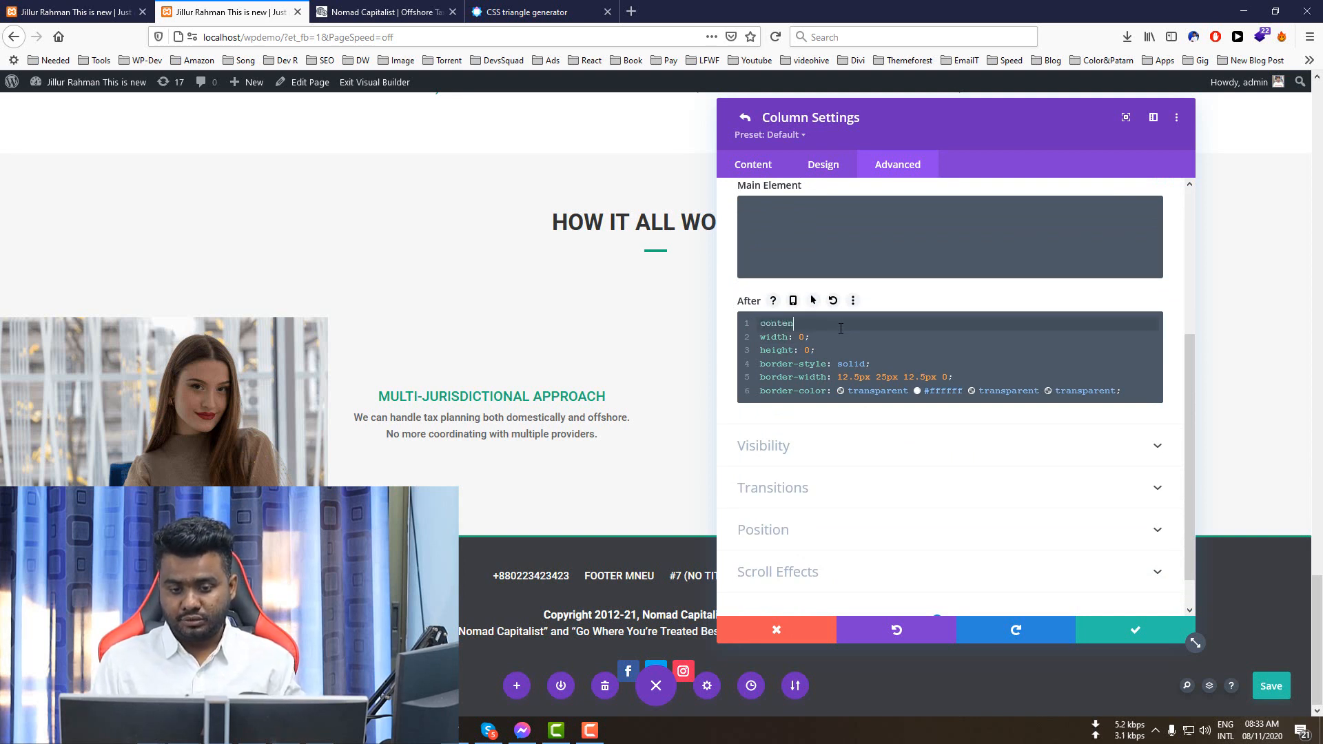
text(content: "";)
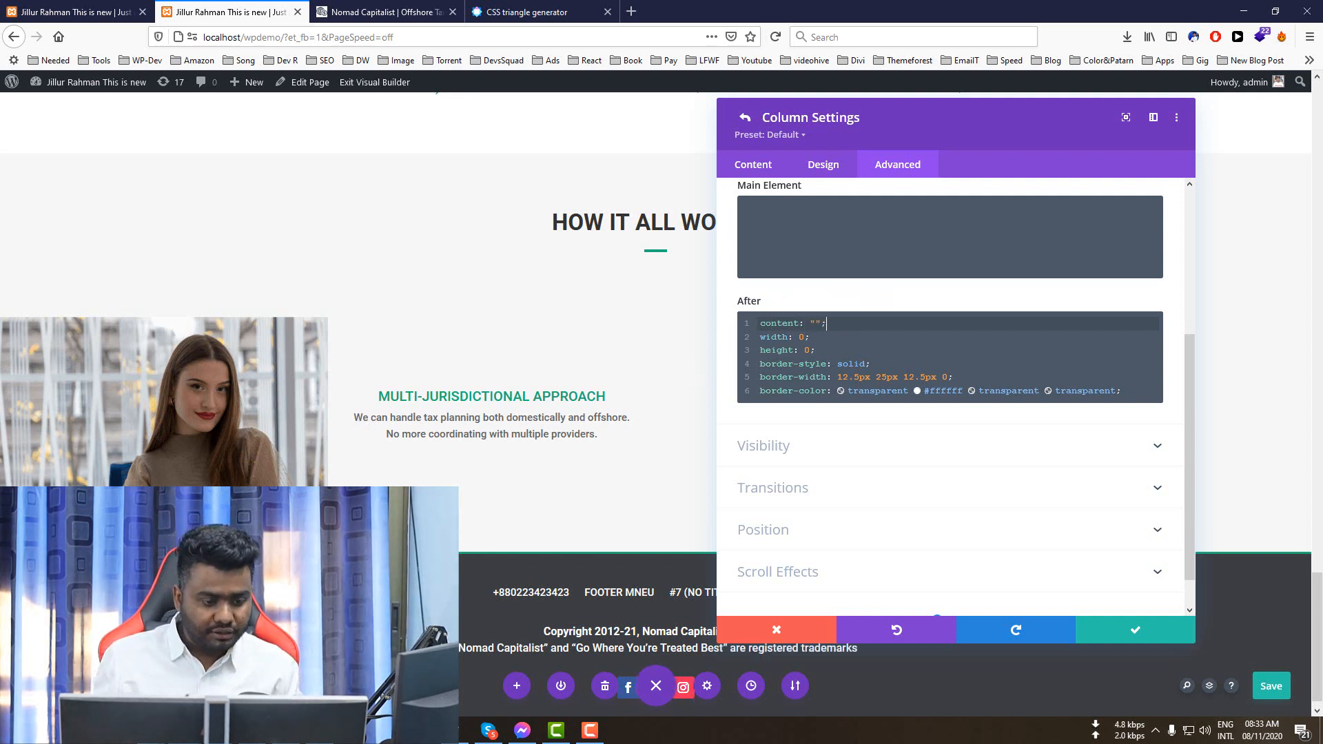
scroll(1012, 378, down, 1)
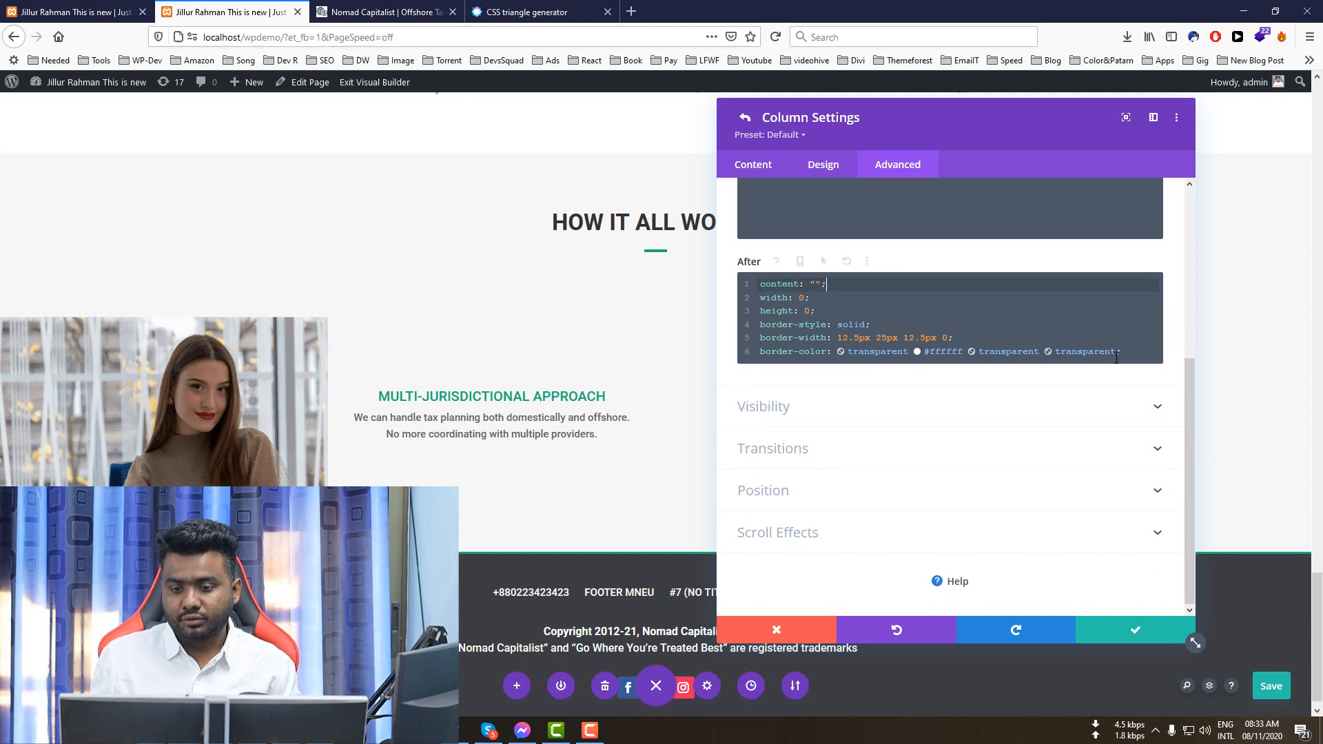
- Append declarations to the After CSS for absolute positioning, right: 0 and top: 40%
click(1122, 353)
key(Return)
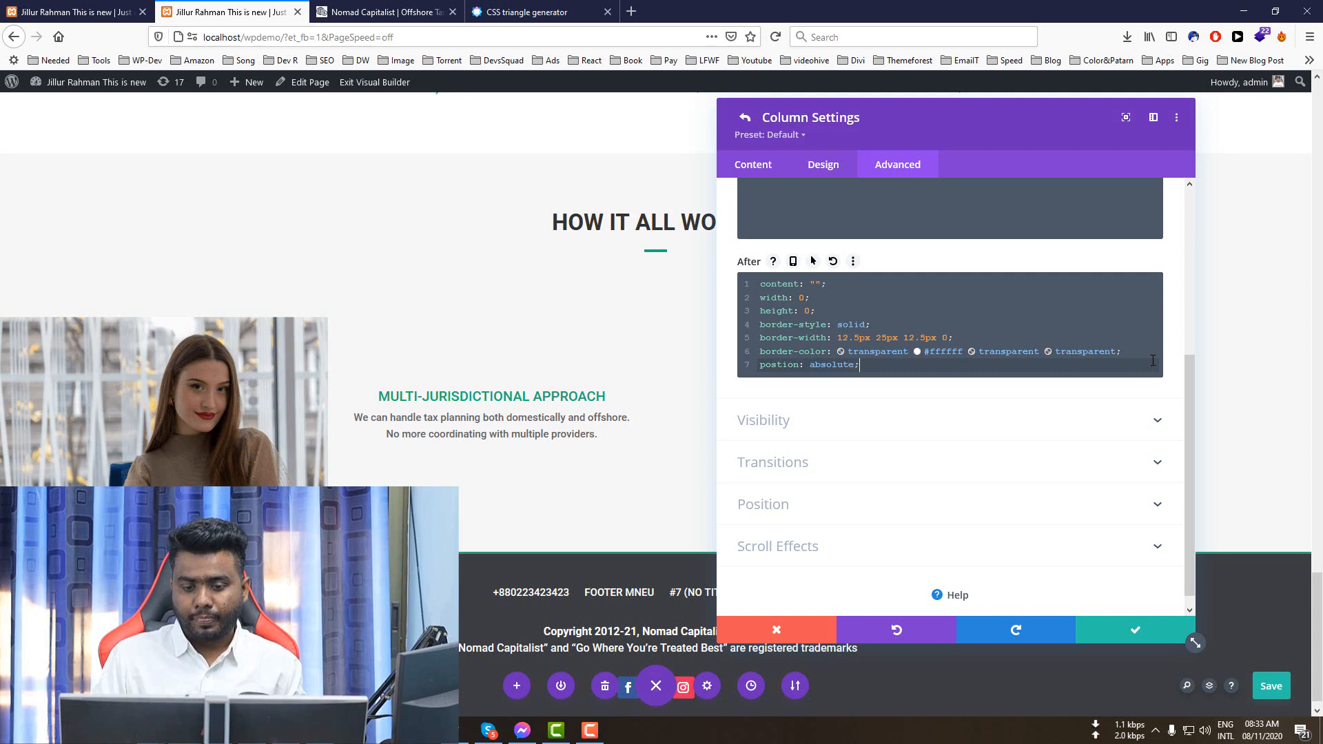
key(Return)
text(l)
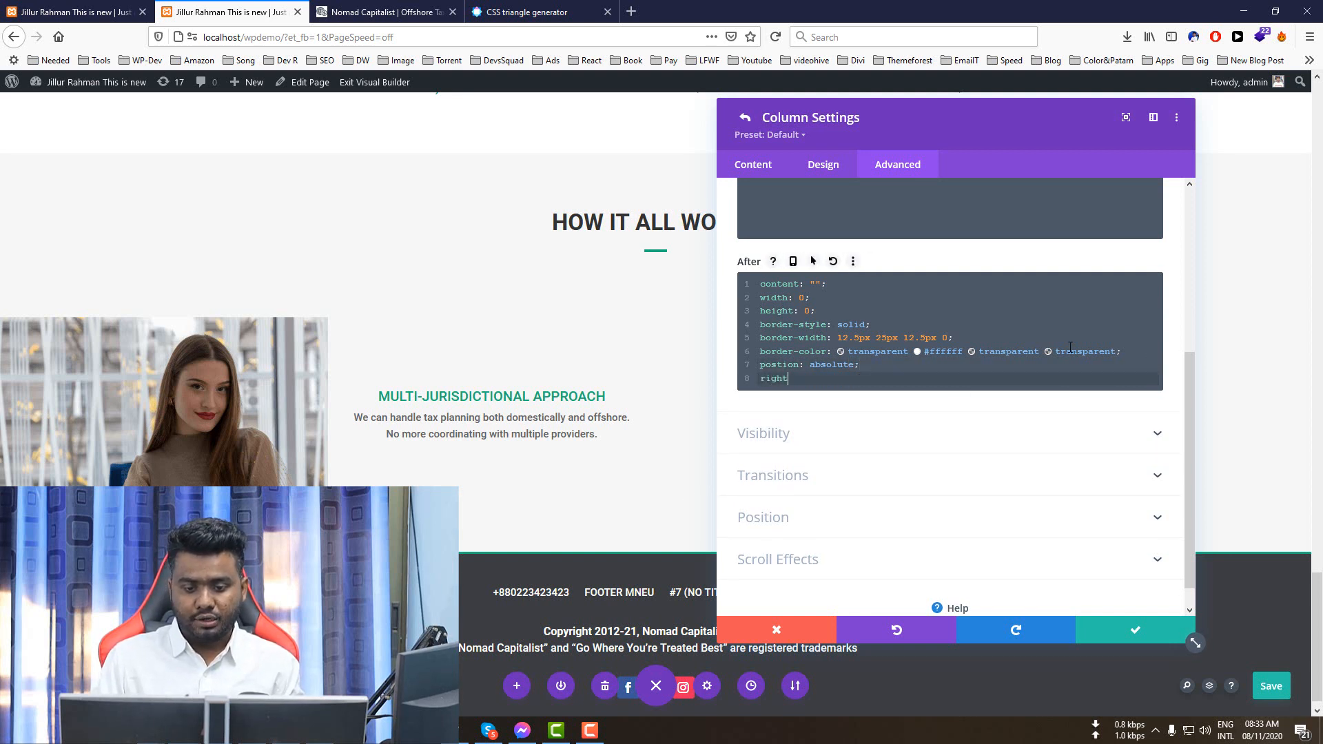
text(ight: 0;)
key(Return)
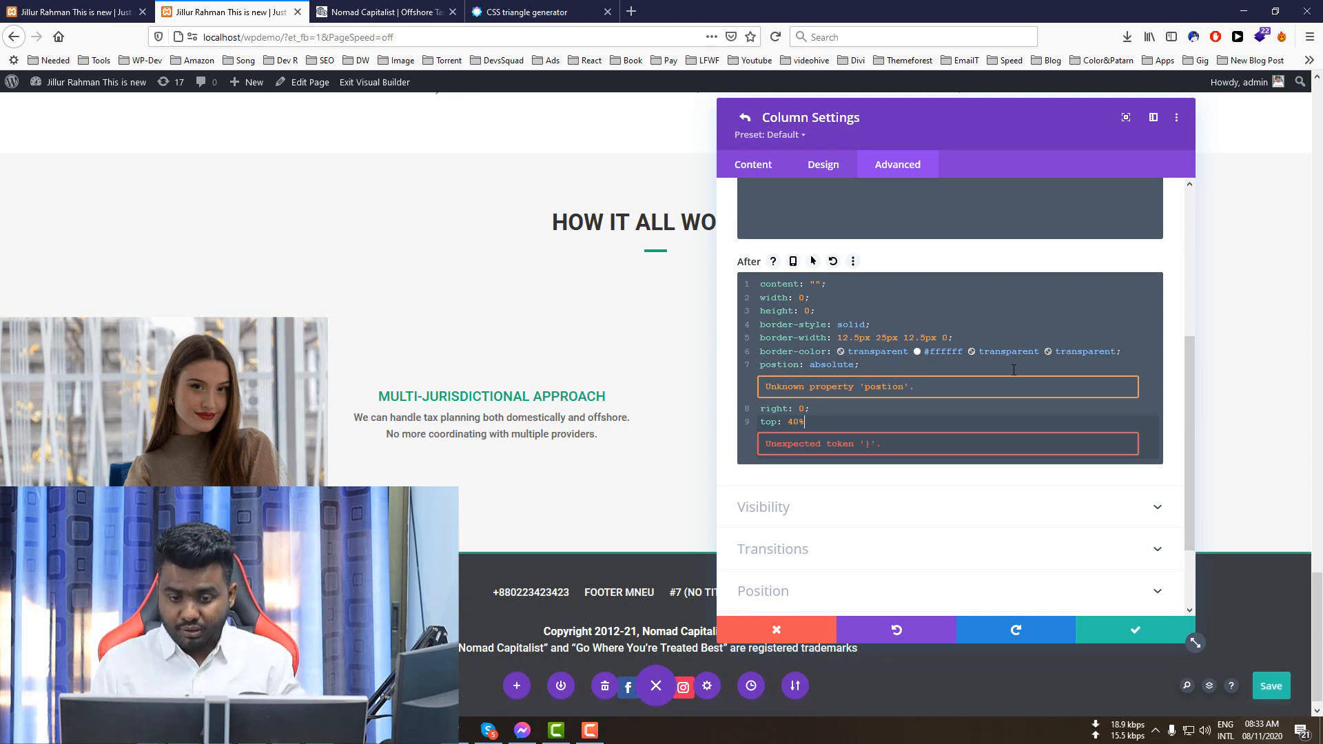
- Correct the misspelled position property, set the arrow's top offset to 45%, and save the column and row settings
click(777, 366)
text(i)
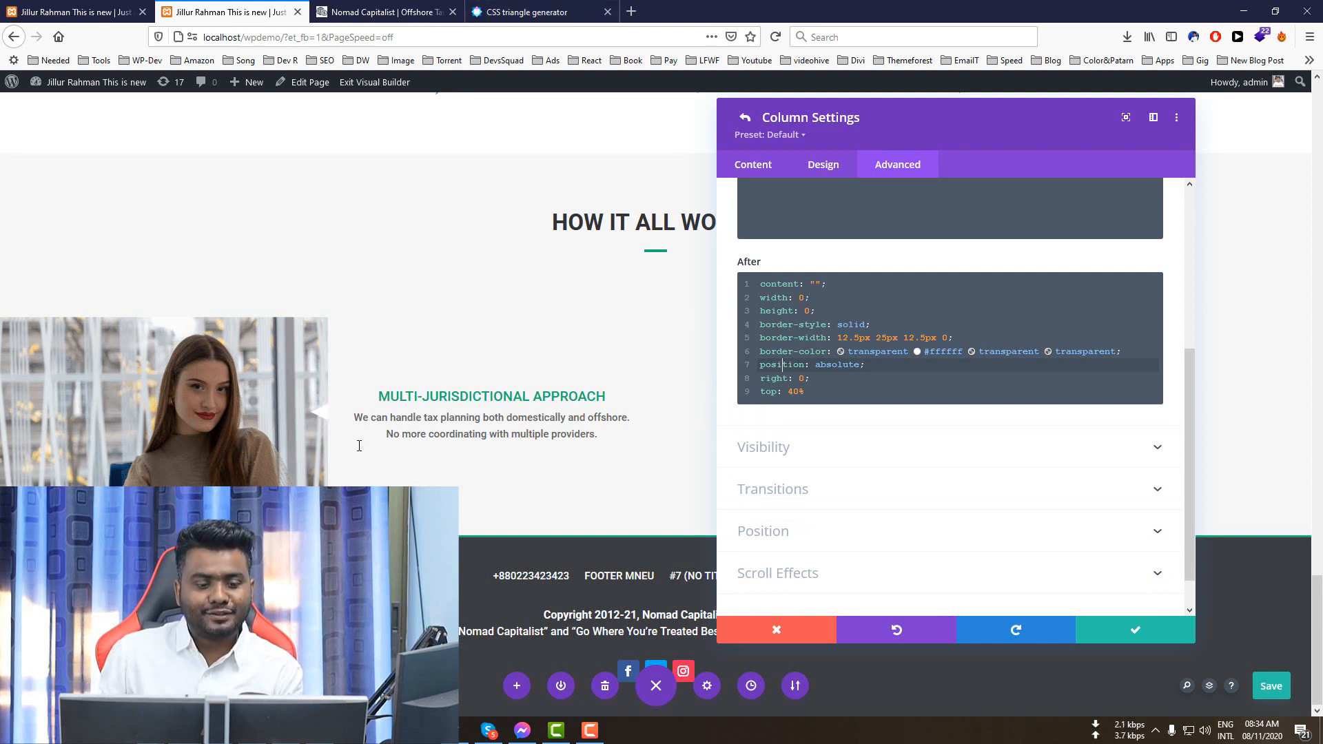
click(800, 387)
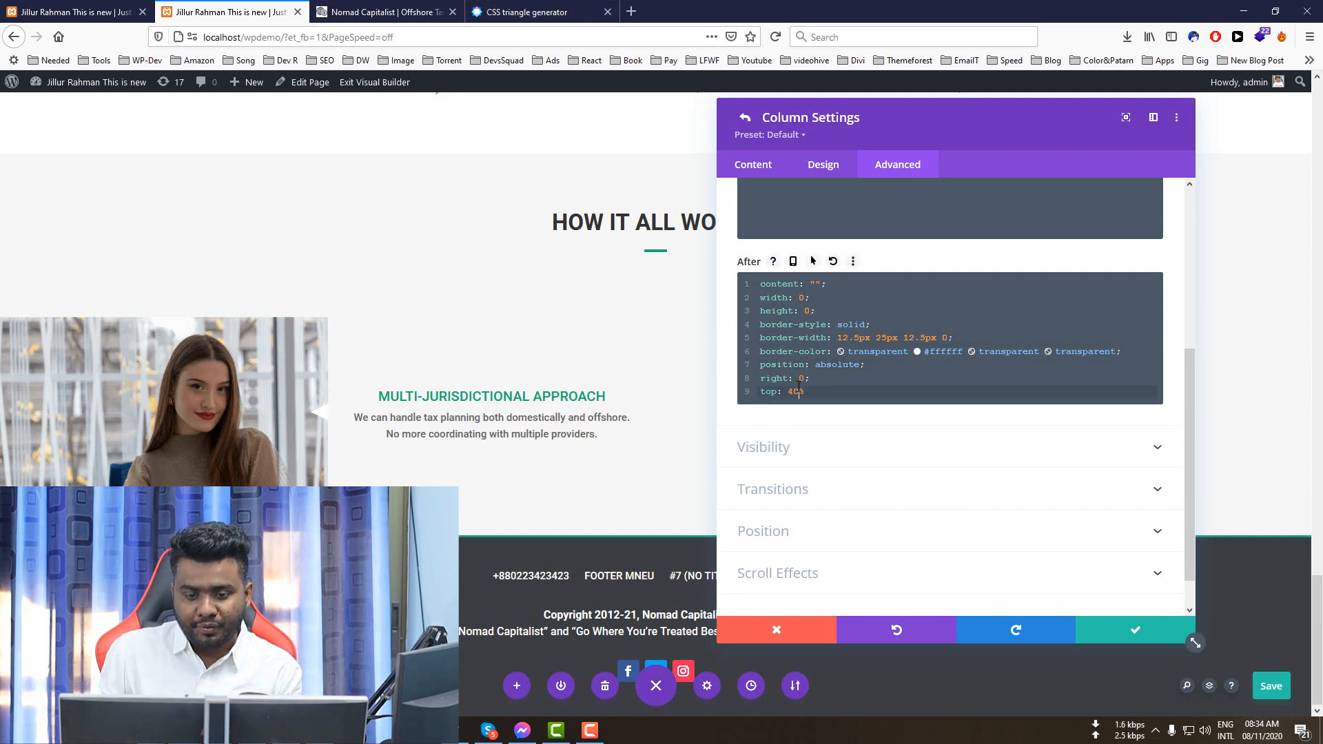
key(BackSpace)
text(5)
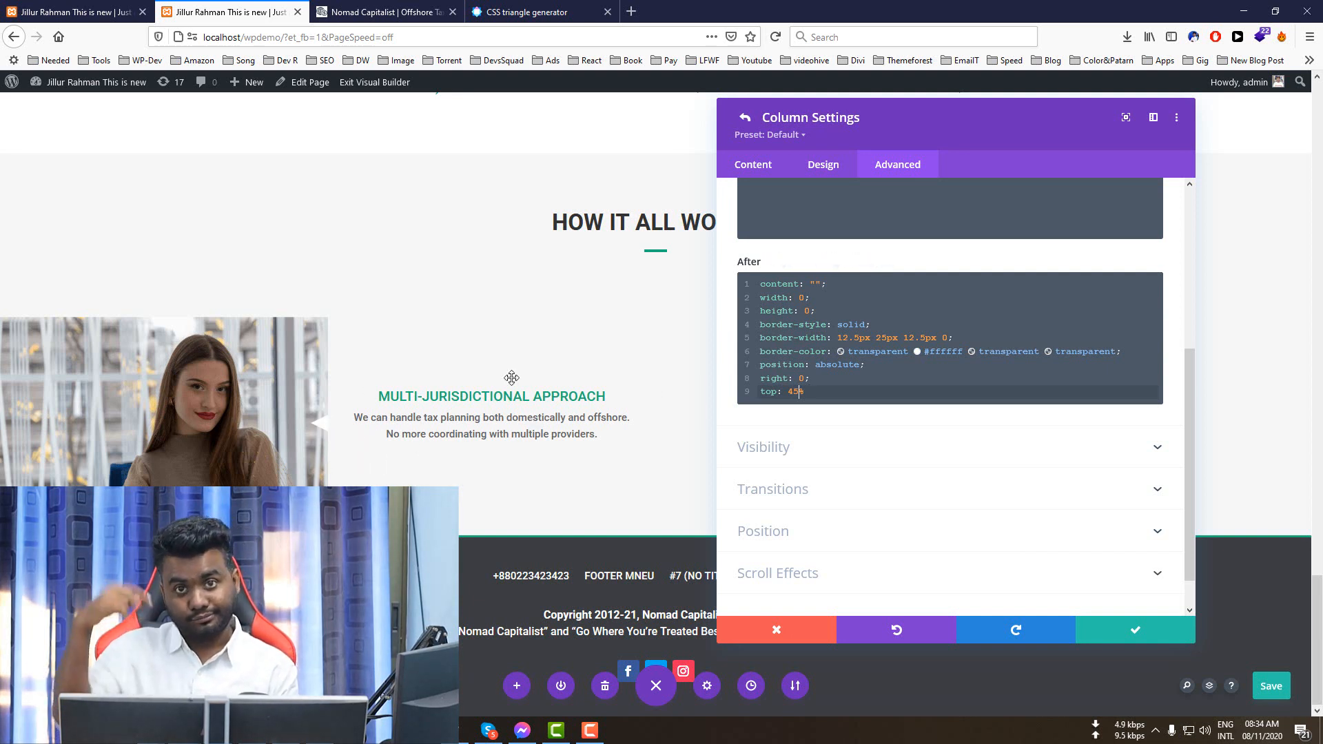
click(1124, 639)
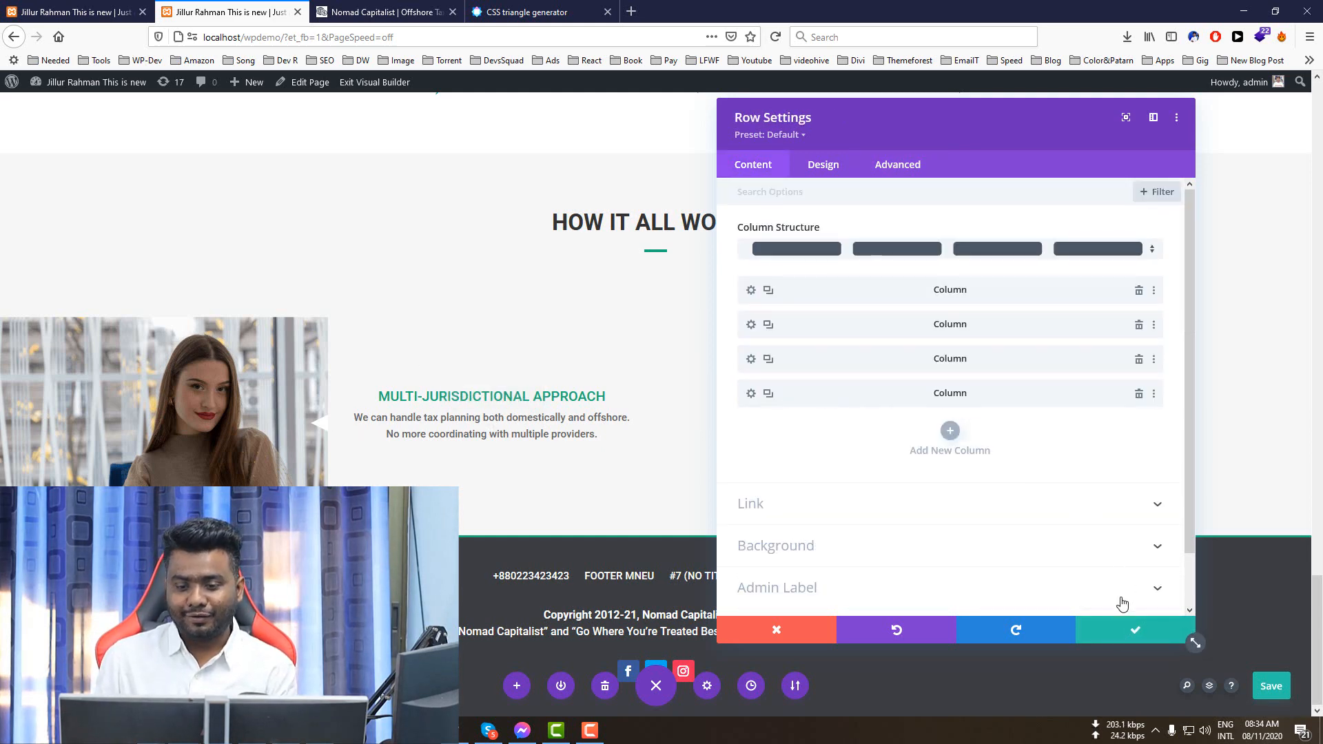
click(1134, 632)
- Look back at the CSS triangle generator and reopen the first column's custom CSS in the image row's settings
click(528, 12)
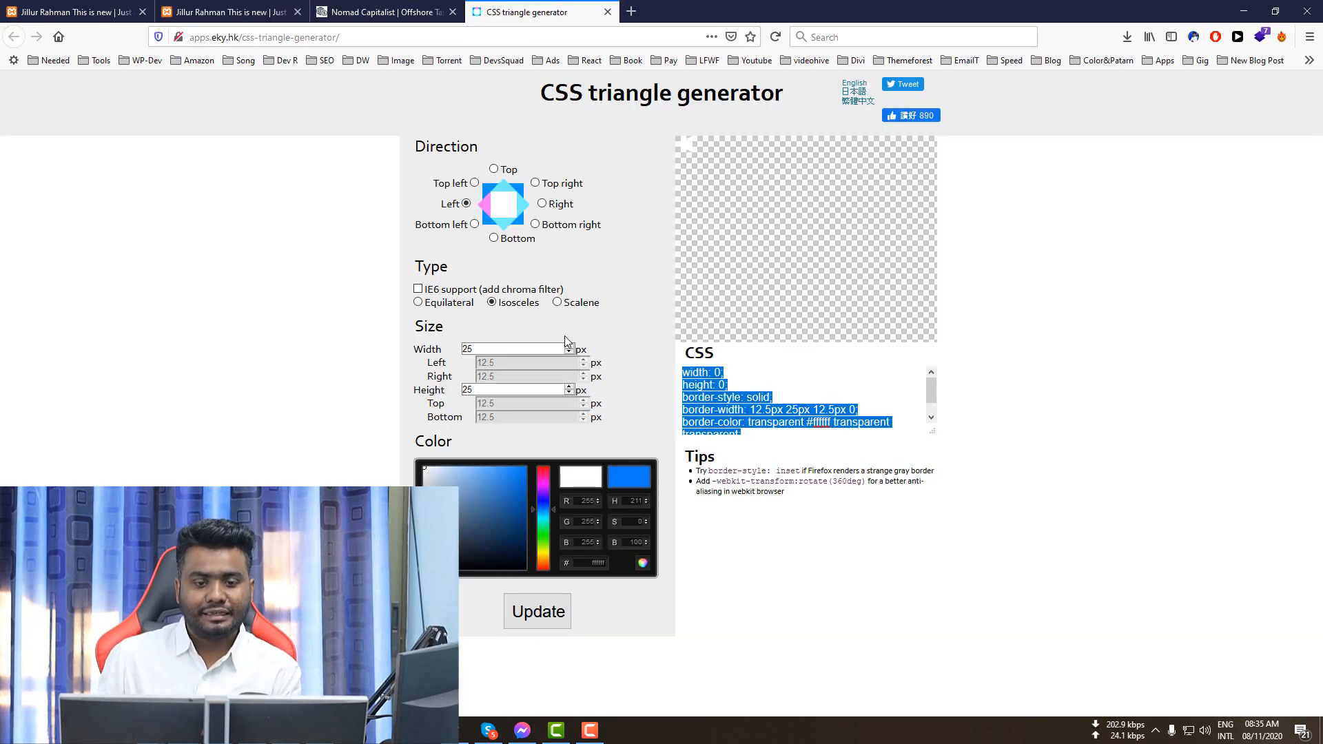
click(227, 12)
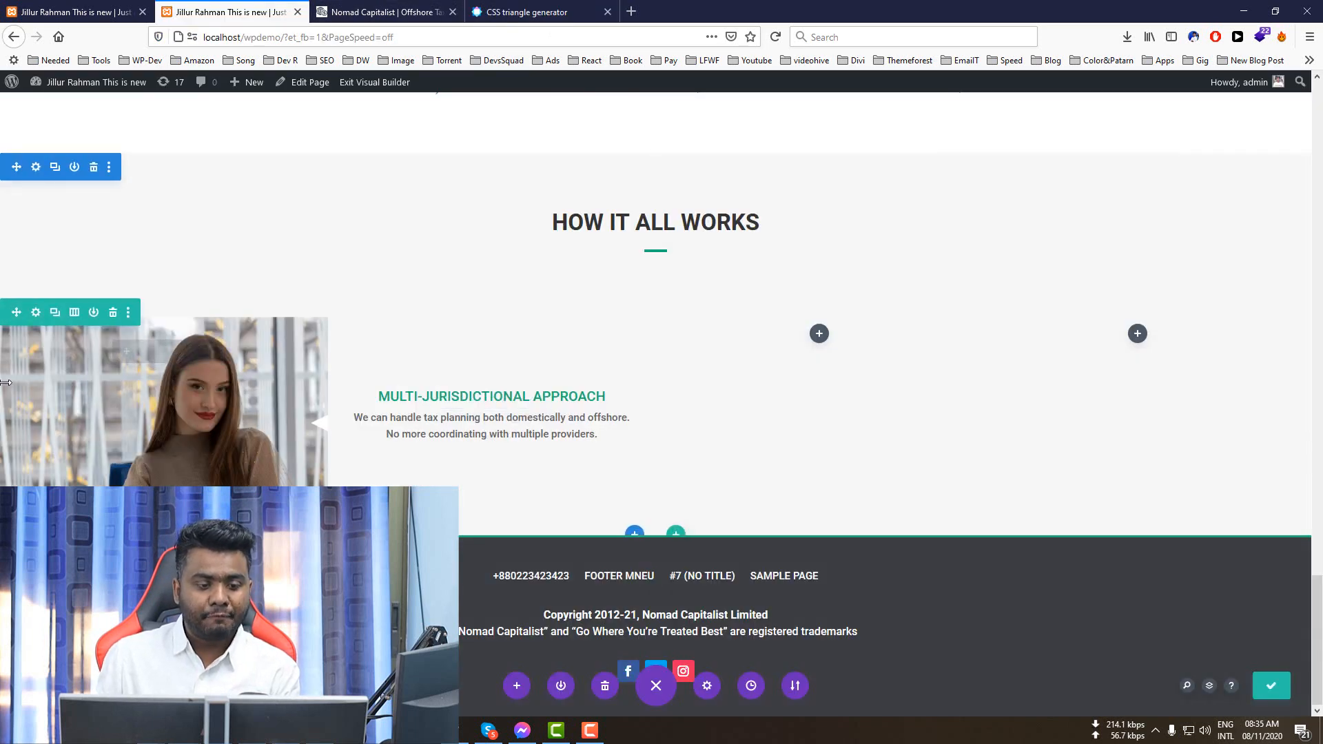
click(36, 313)
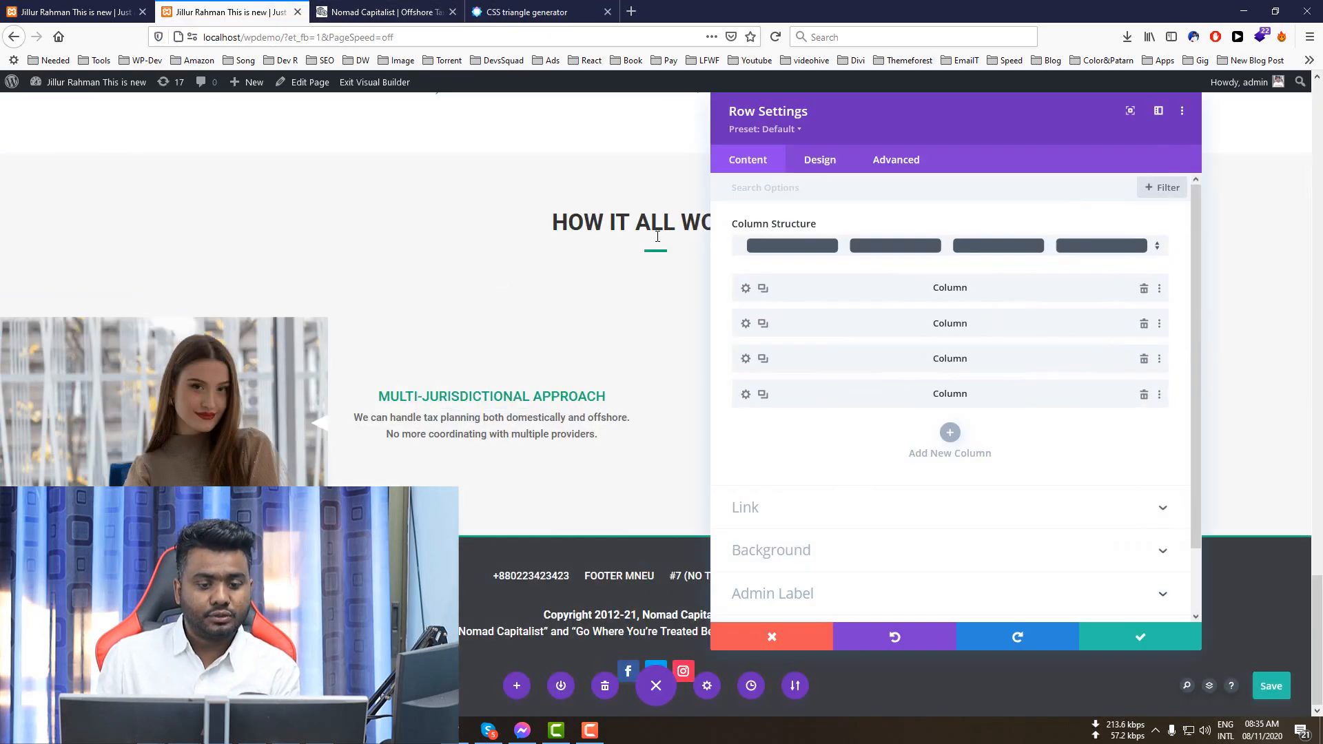
click(751, 290)
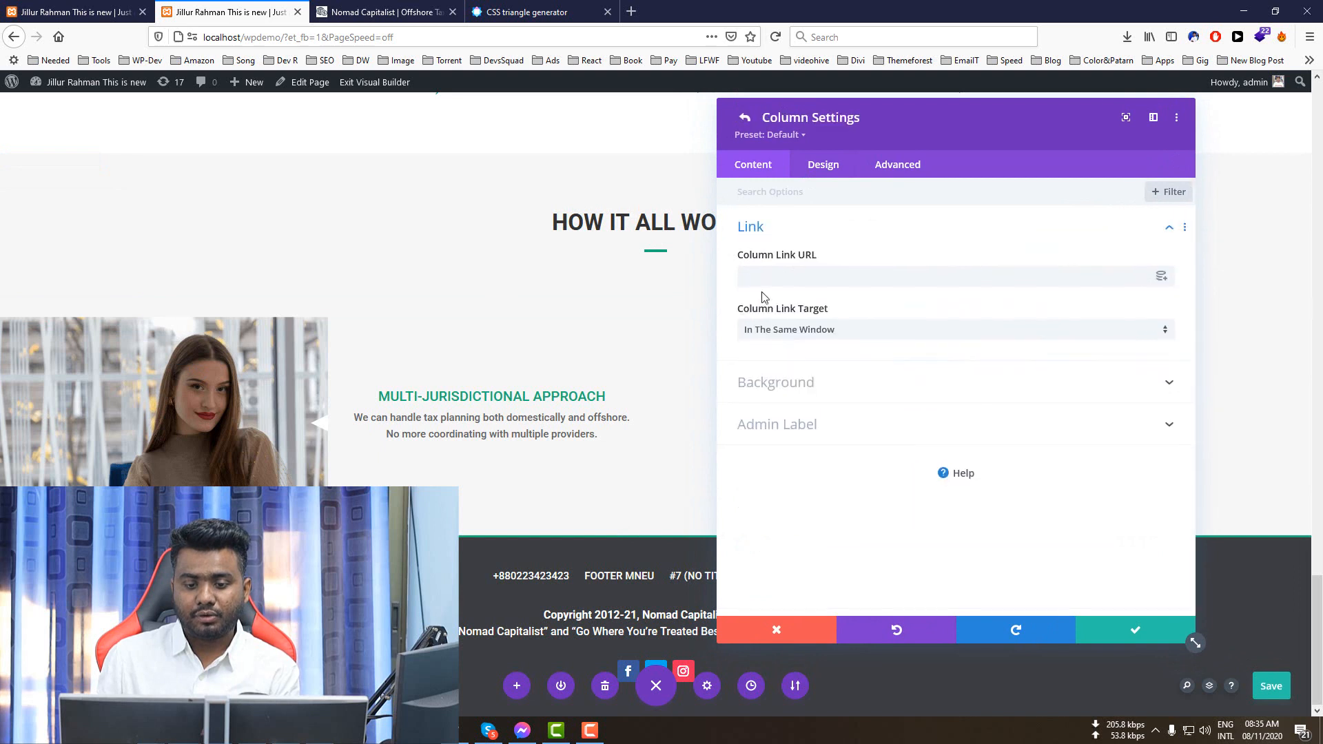
click(885, 165)
click(846, 271)
scroll(865, 464, down, 3)
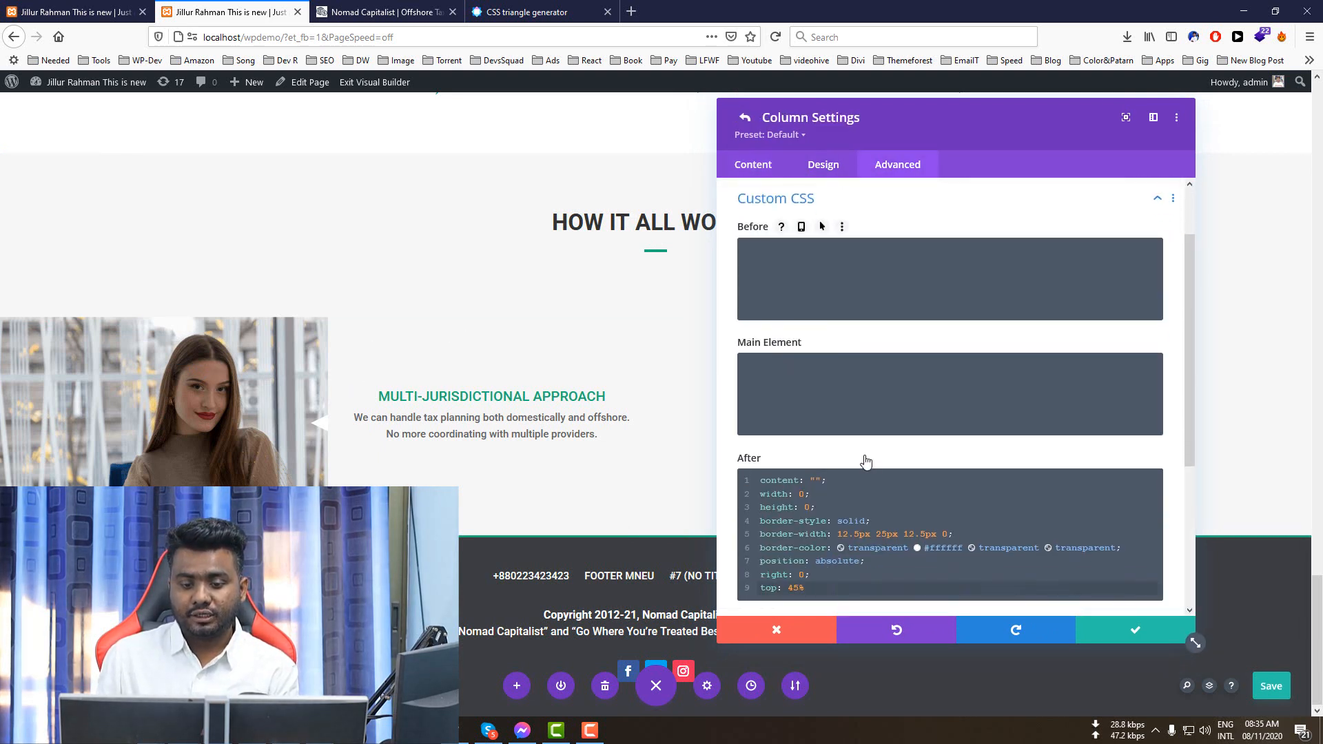
scroll(830, 317, up, 2)
scroll(820, 296, up, 2)
scroll(877, 301, down, 4)
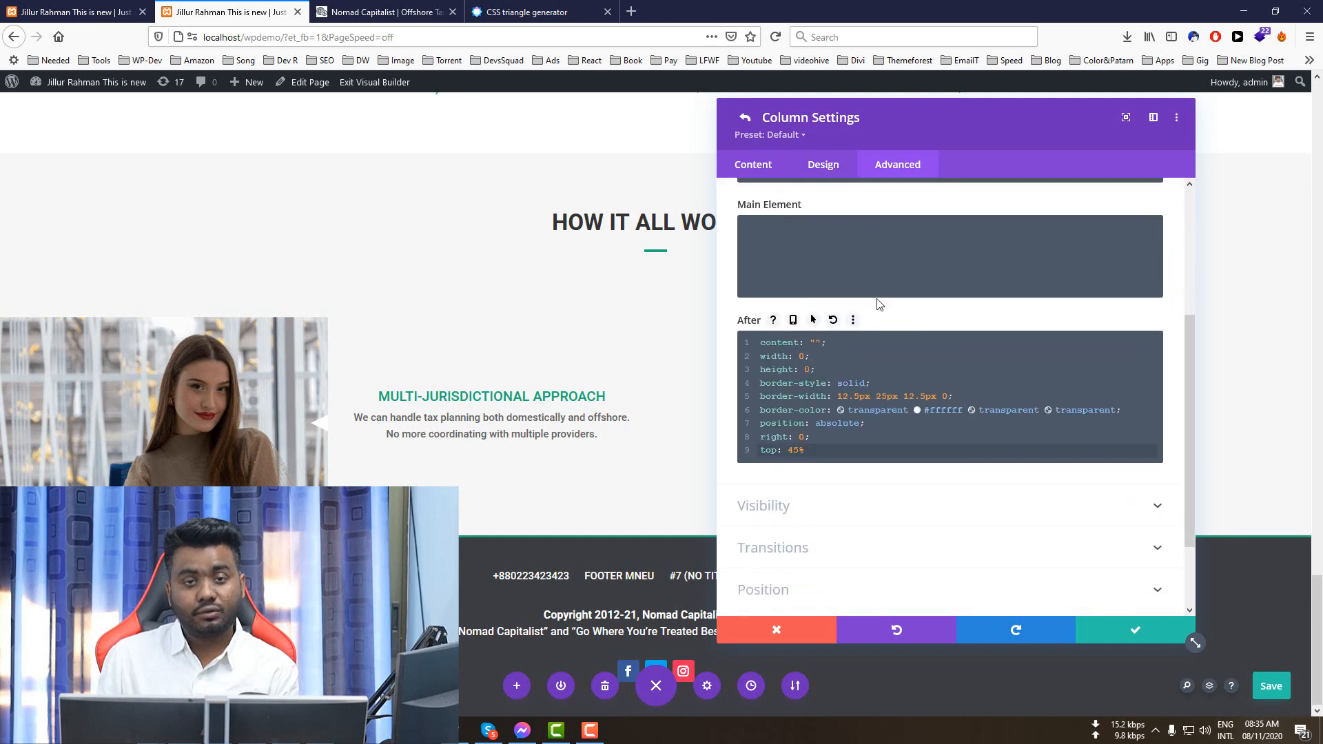
- Review the After CSS declarations for the arrow's content, borders and position alongside the triangle generator, and close the column and row settings
click(829, 347)
scroll(829, 336, up, 2)
scroll(842, 387, down, 2)
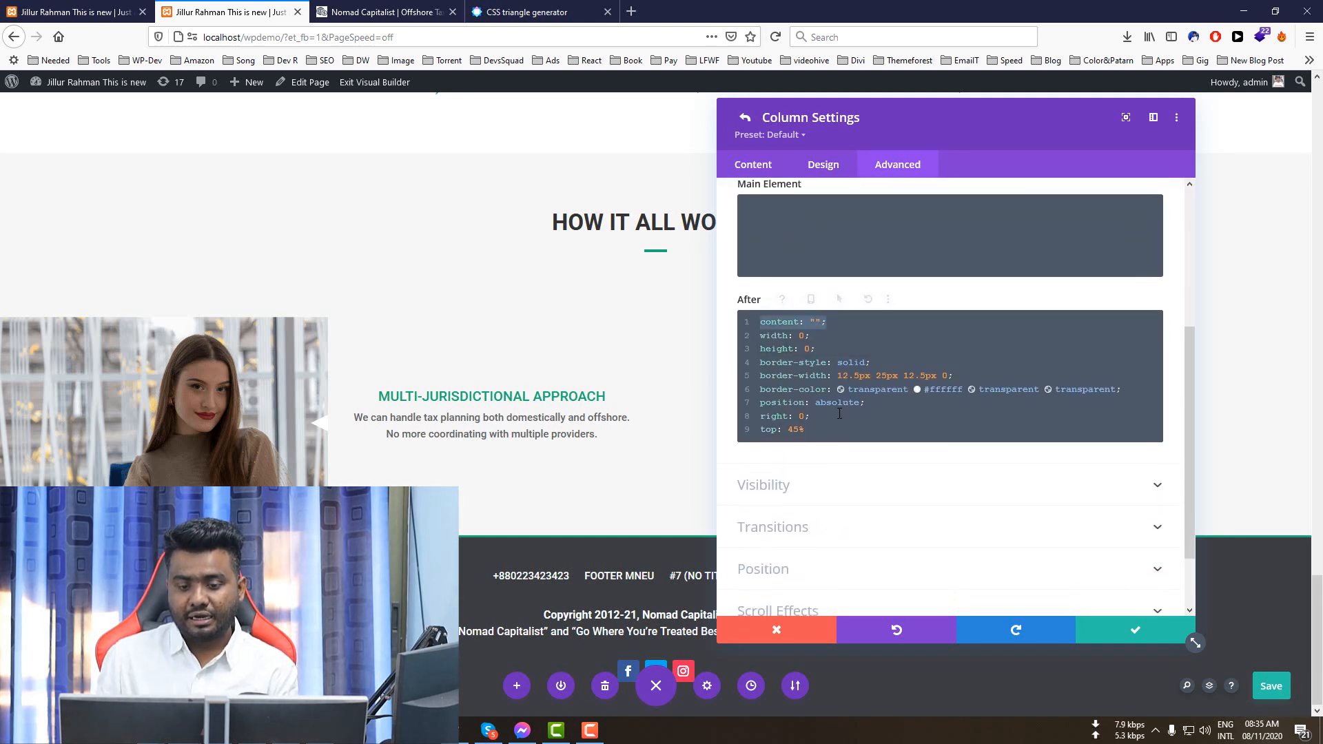
drag(812, 416, 752, 413)
click(793, 430)
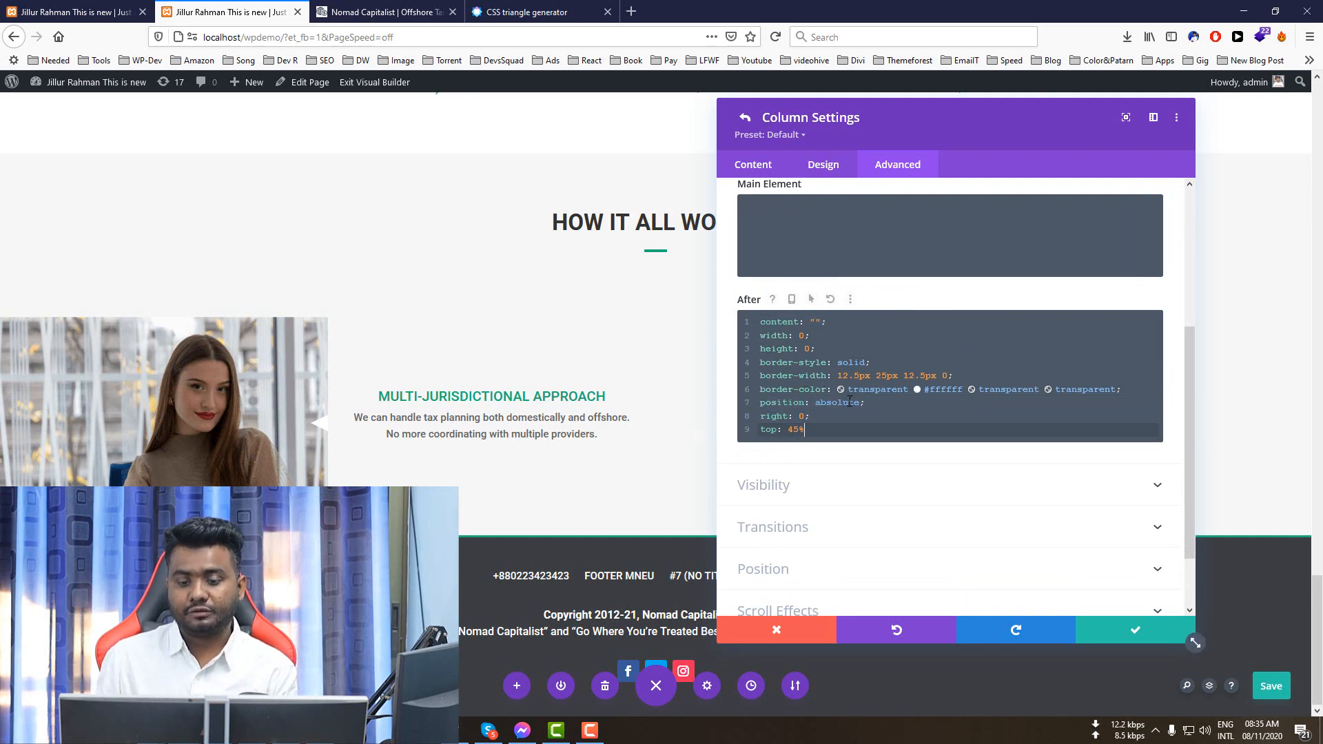
click(928, 368)
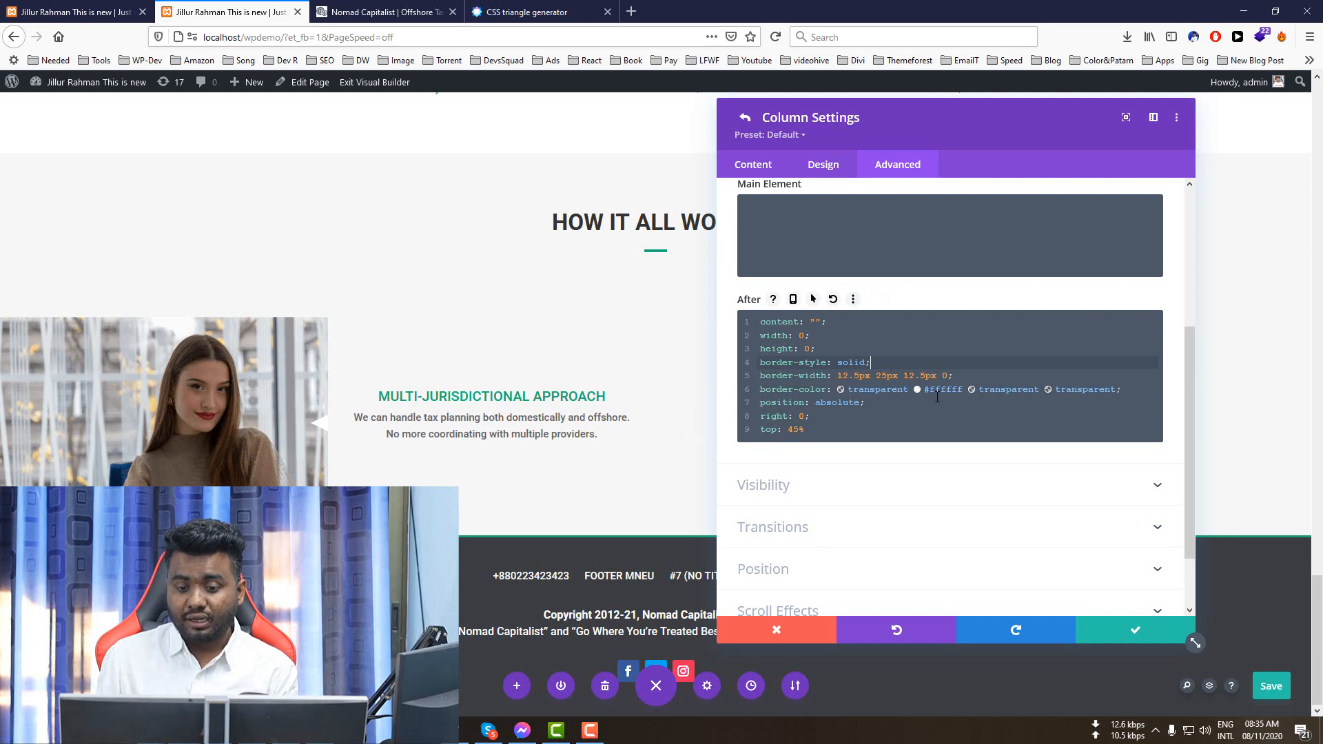
click(527, 12)
click(231, 12)
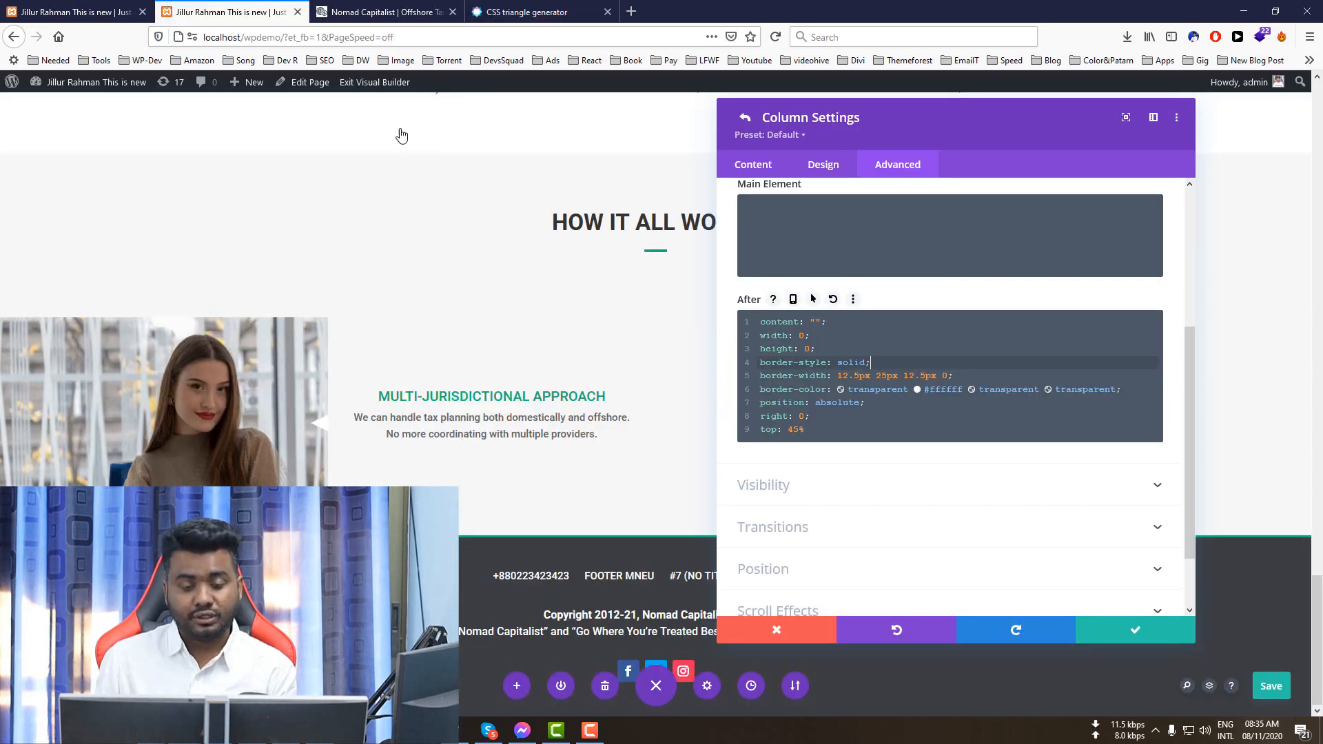
click(842, 415)
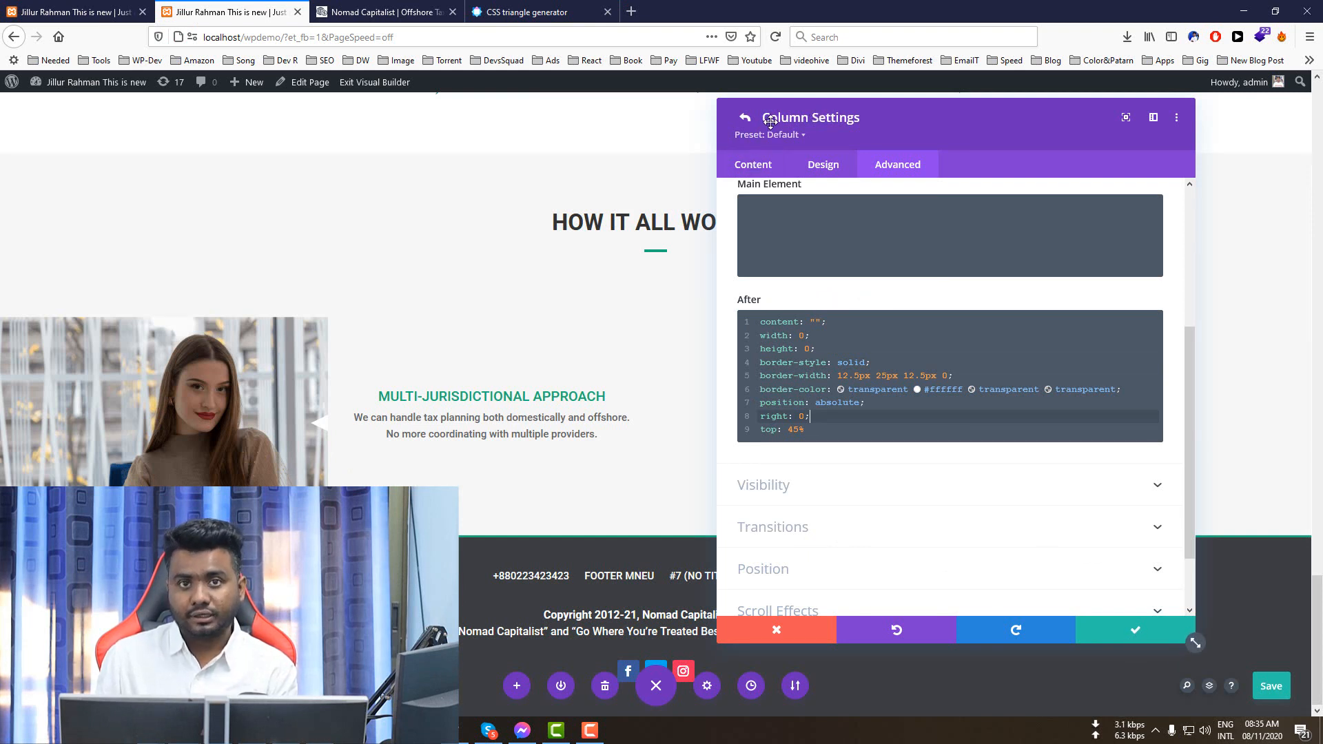
click(1127, 625)
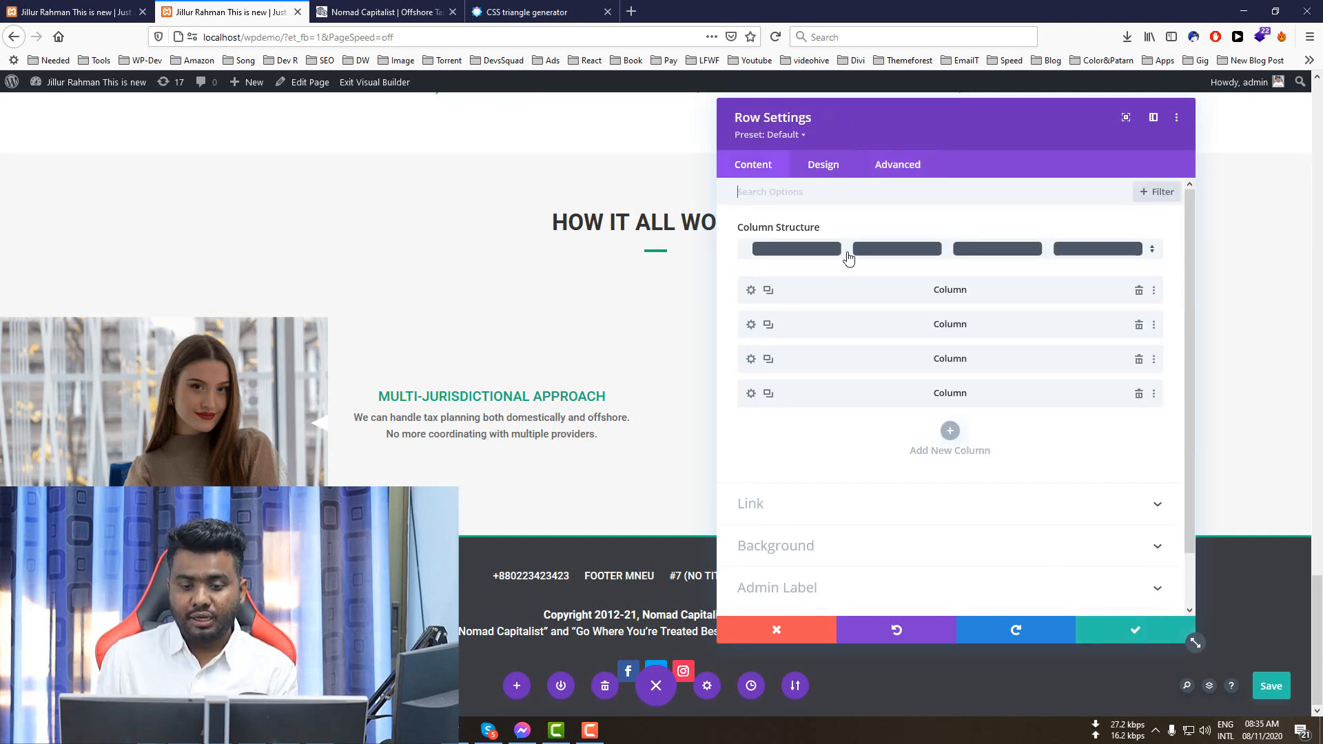
scroll(1009, 310, down, 1)
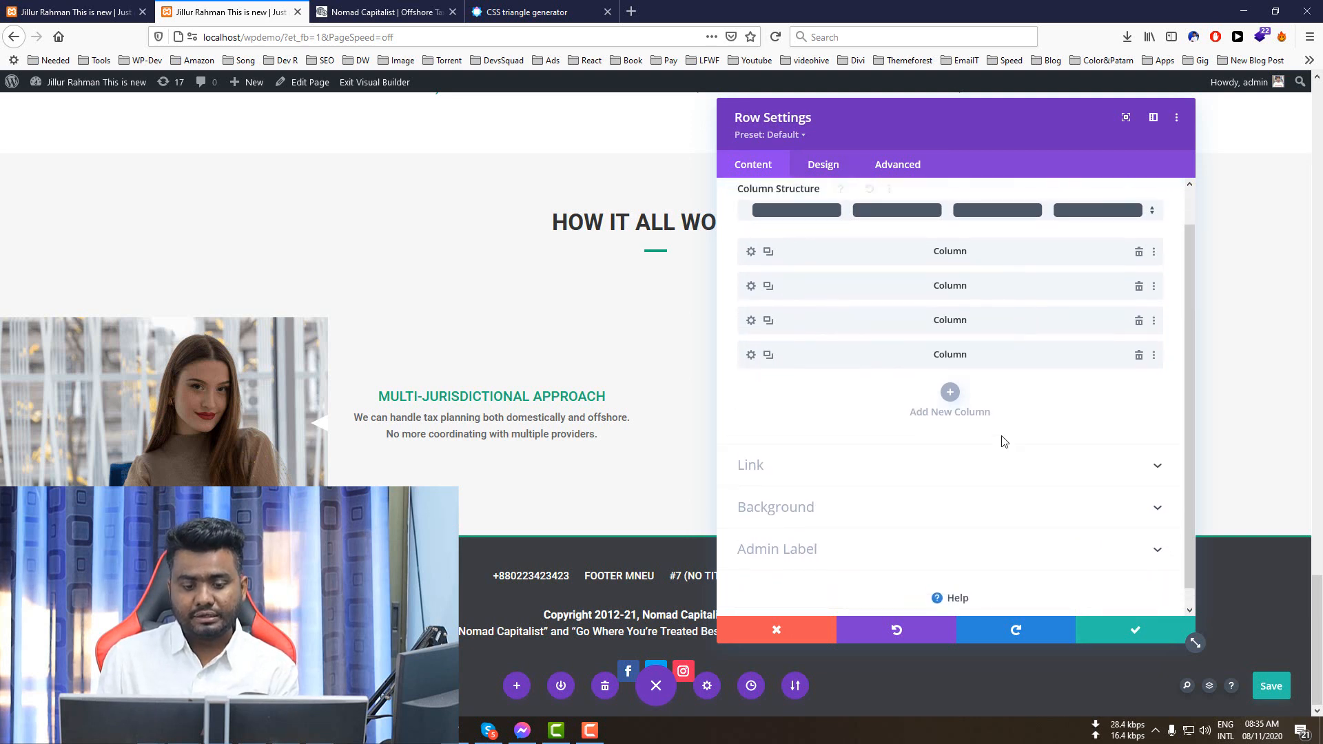
scroll(1001, 441, up, 1)
click(1134, 632)
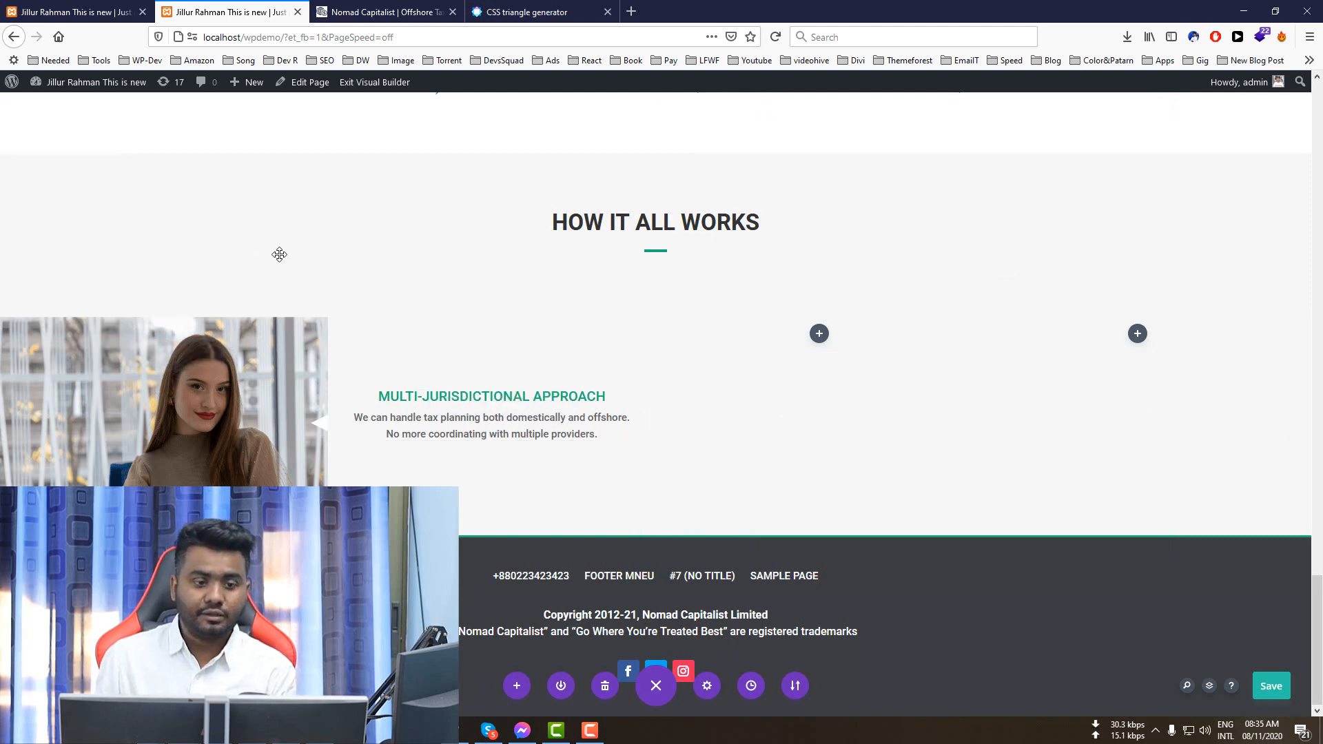
- Duplicate the woman's image module, move the copy into the third column, and check the reference page's layout
click(158, 352)
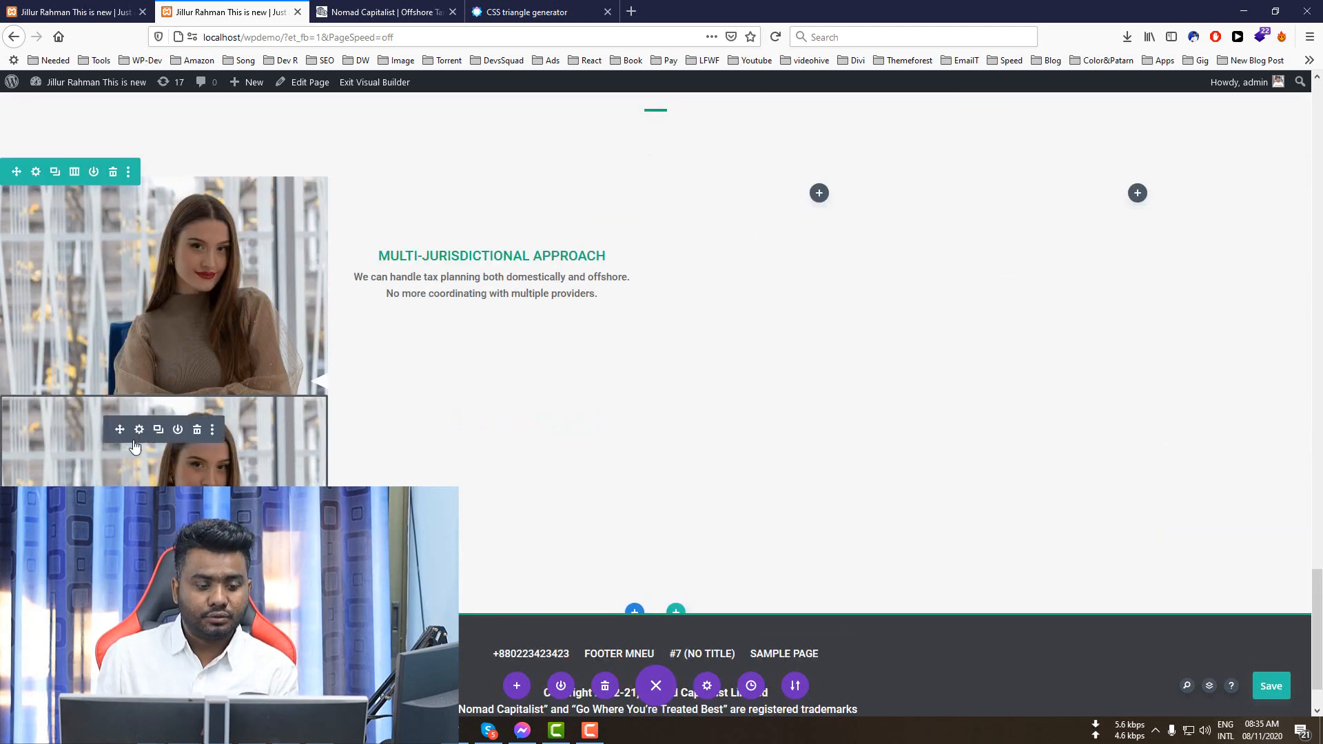
drag(142, 438, 830, 345)
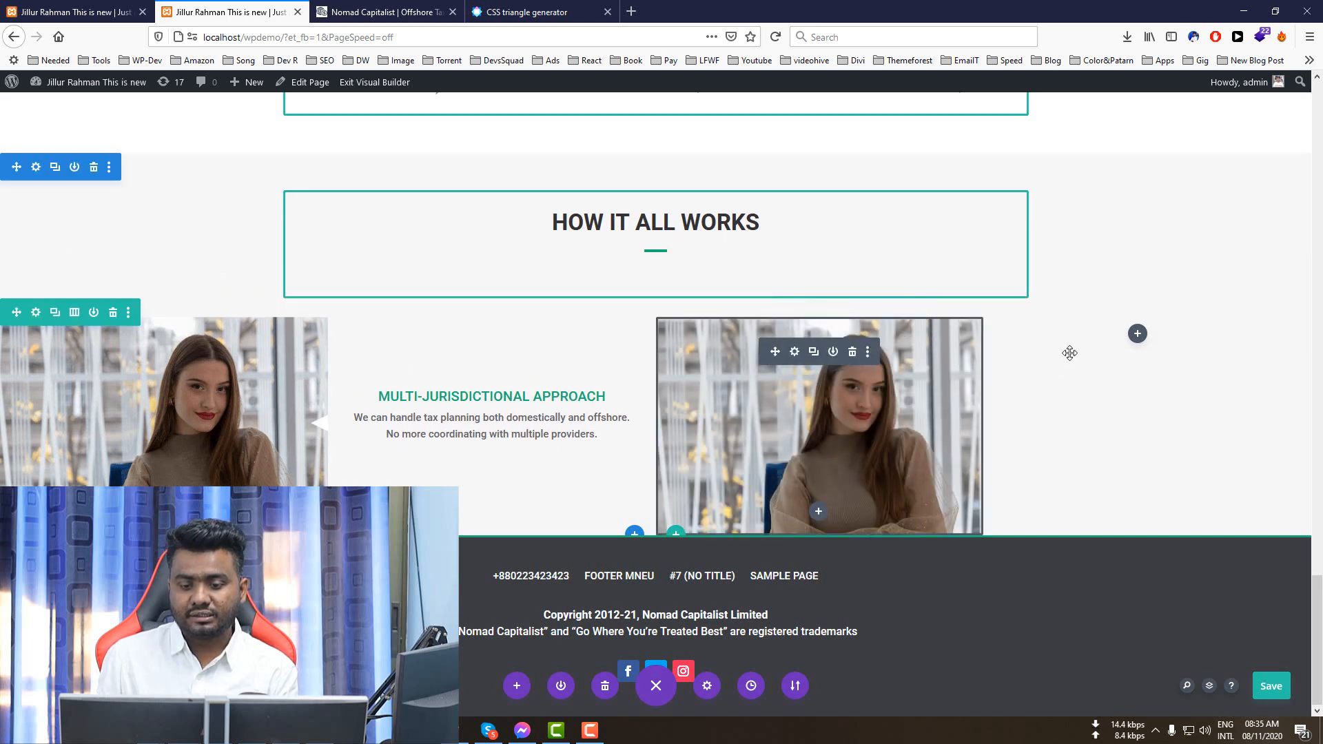
click(543, 12)
click(419, 12)
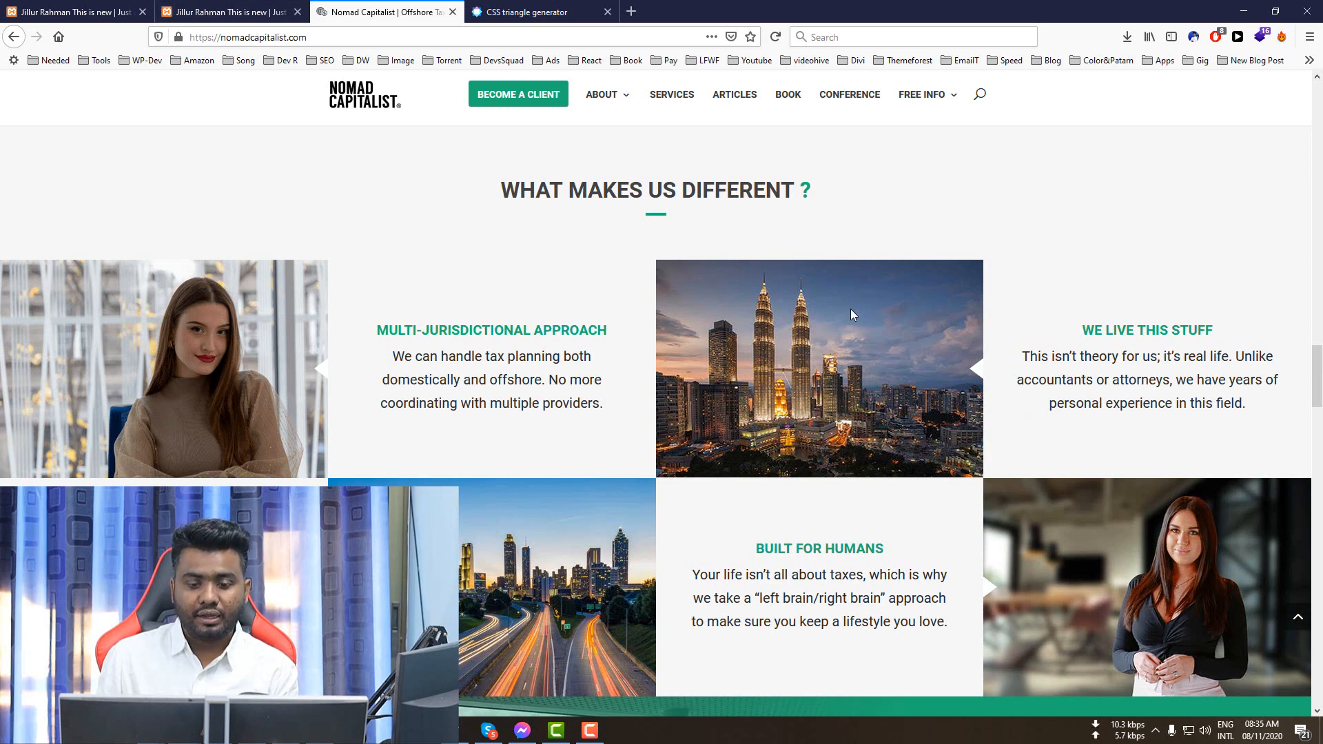
key(ctrl+Page_Up)
- Try duplicating the "Multi-Jurisdictional Approach" text module in the second column, and undo the duplication
mouse_move(519, 368)
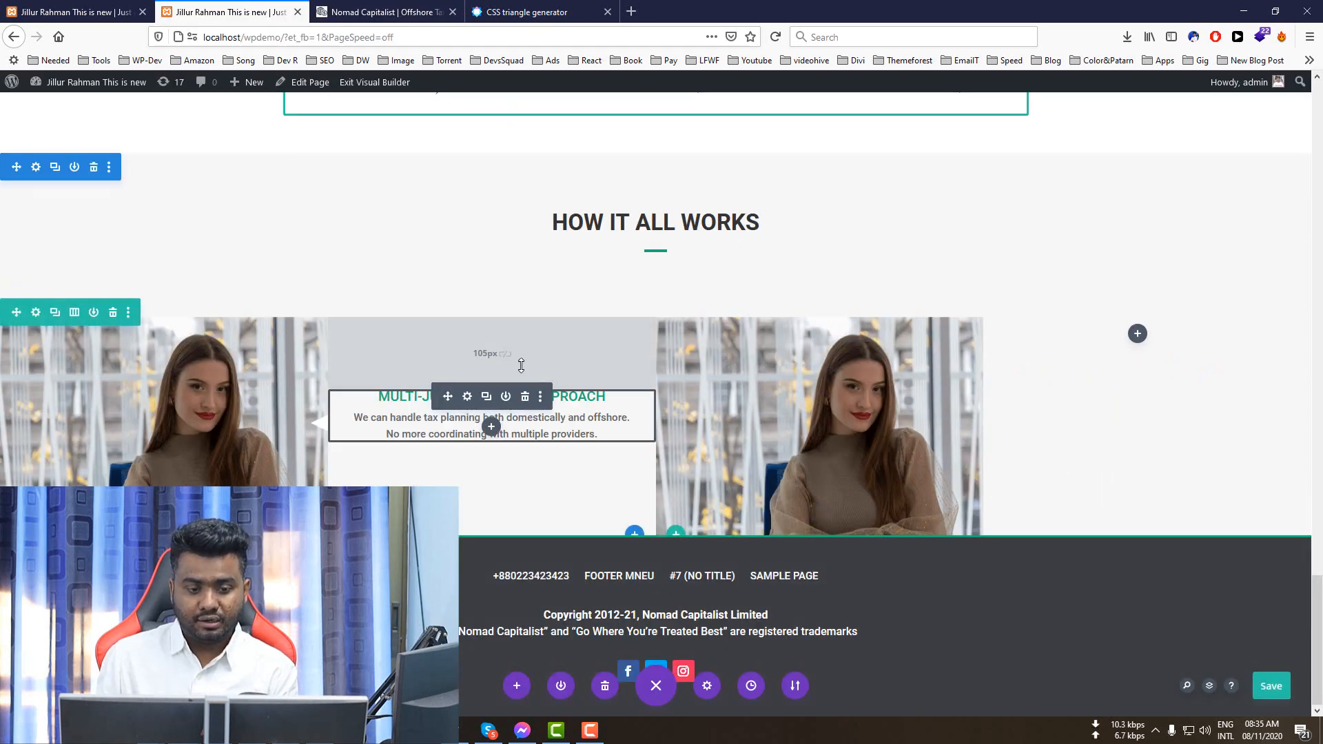
click(487, 397)
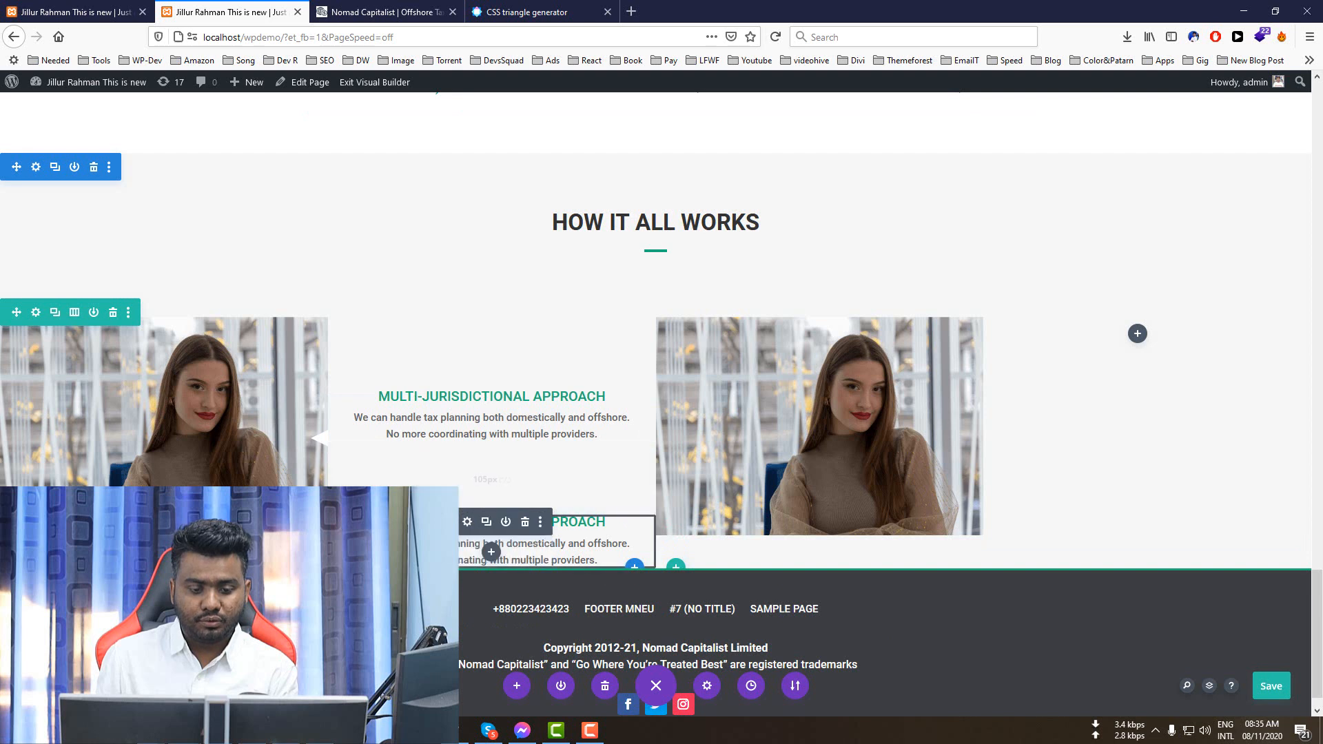
key(ctrl+z)
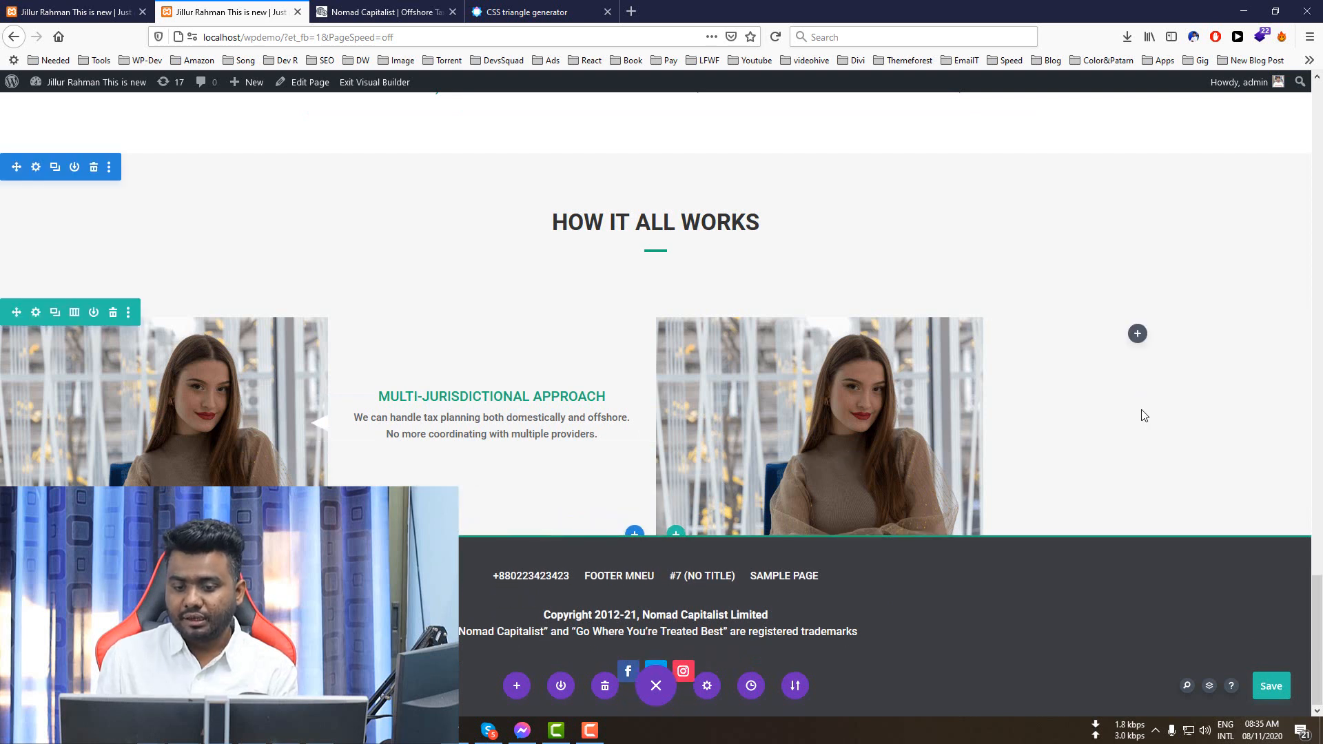
- Place a copy of the "Multi-Jurisdictional Approach" text module in the fourth column, and copy all of the first column's After CSS from the row's settings
drag(1112, 397, 1144, 413)
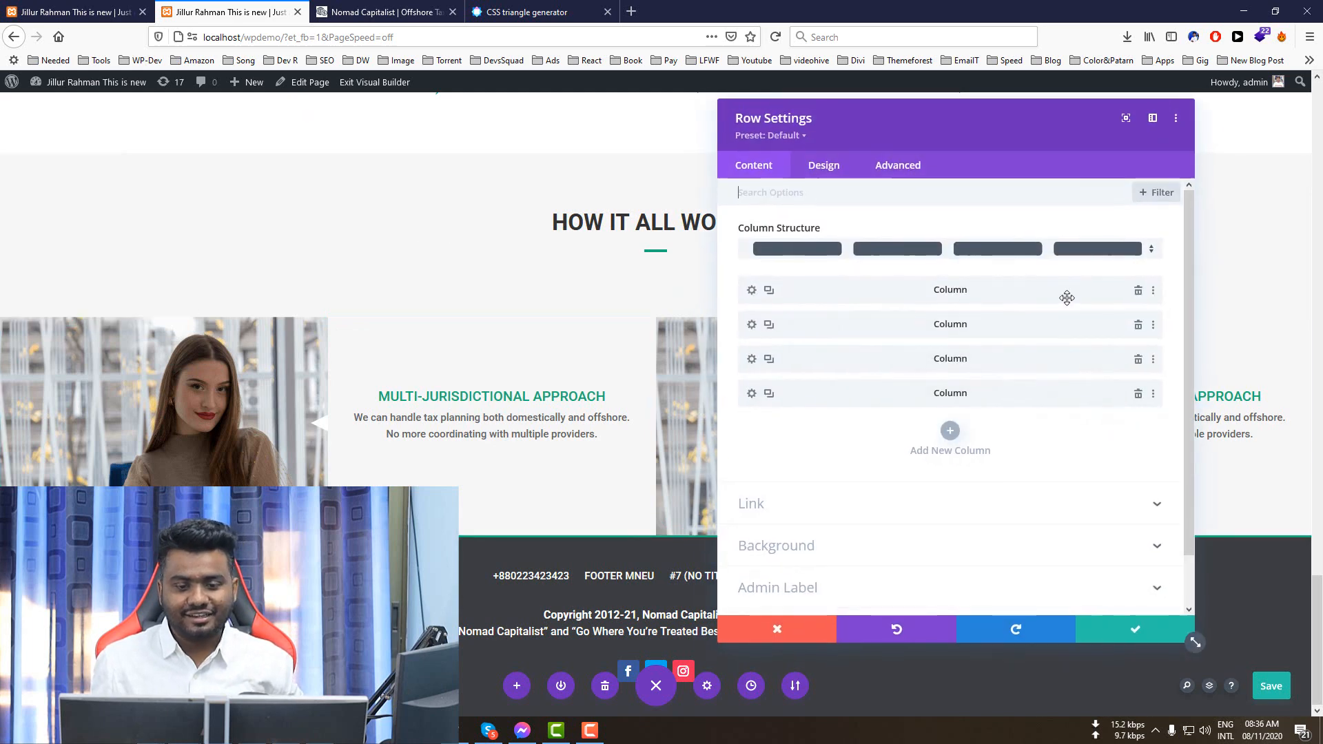
click(753, 292)
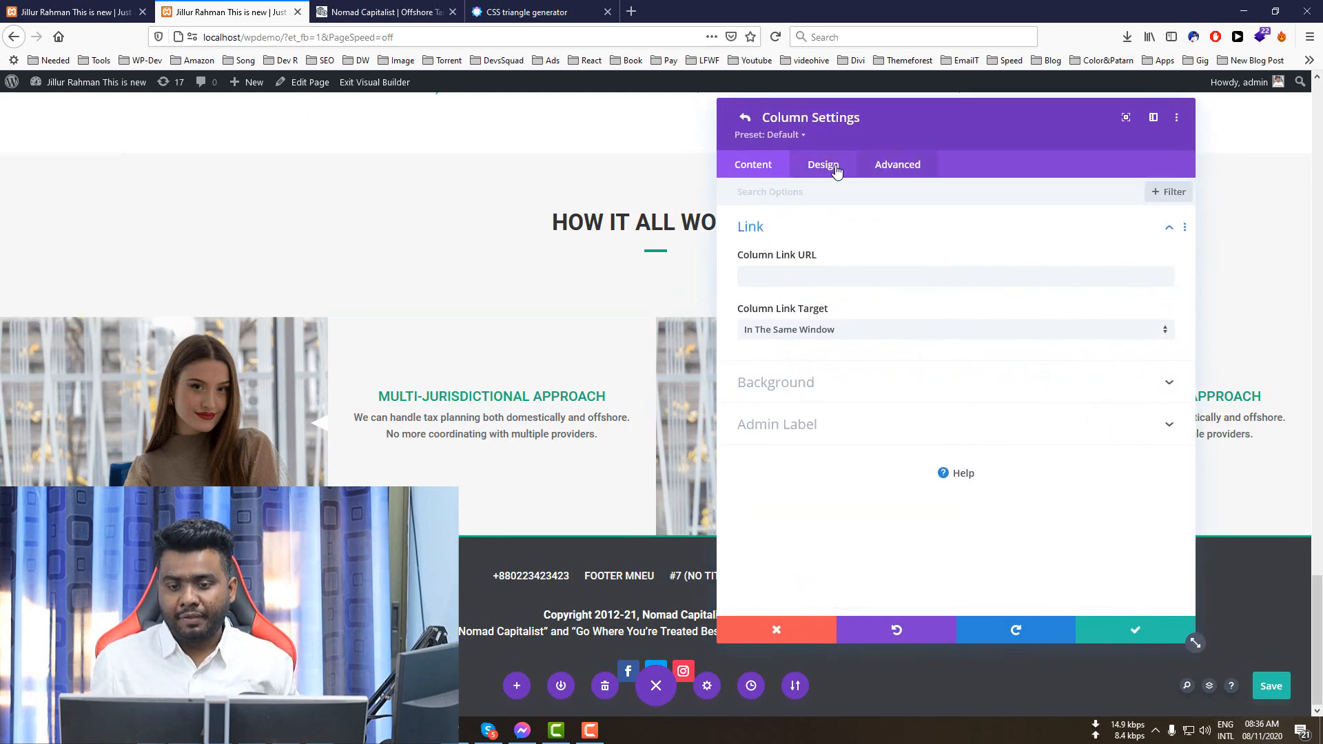
click(885, 167)
click(857, 267)
scroll(848, 296, down, 1)
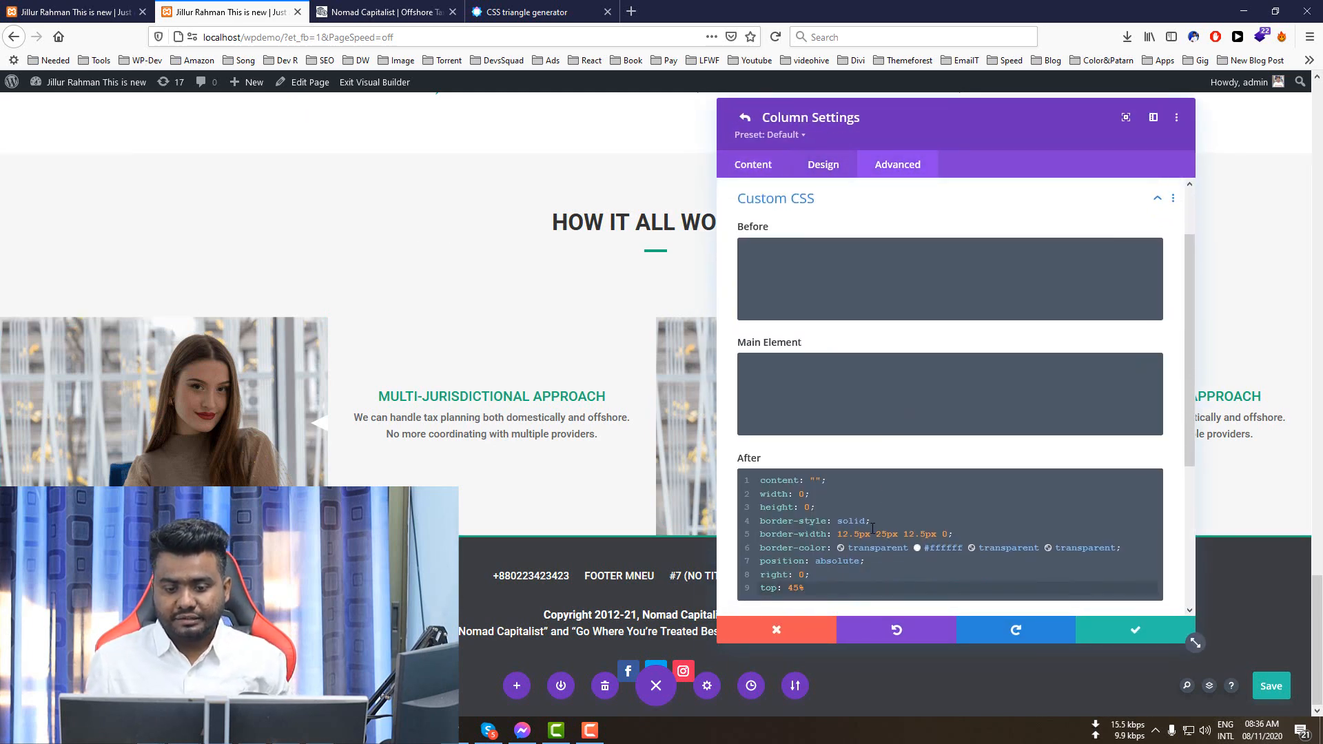
click(902, 517)
key(ctrl+a)
key(ctrl+c)
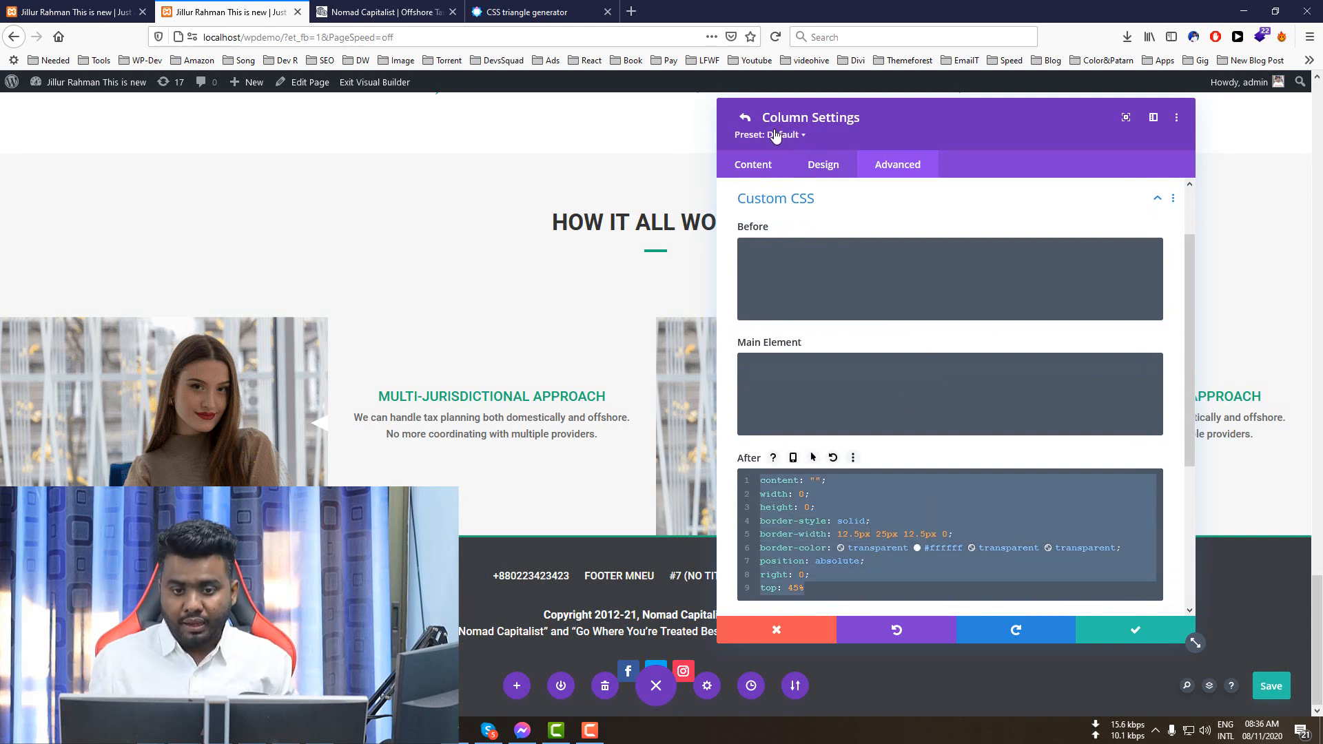
- Paste the white arrow declarations into the third column's After CSS, and save the column and row settings
click(745, 117)
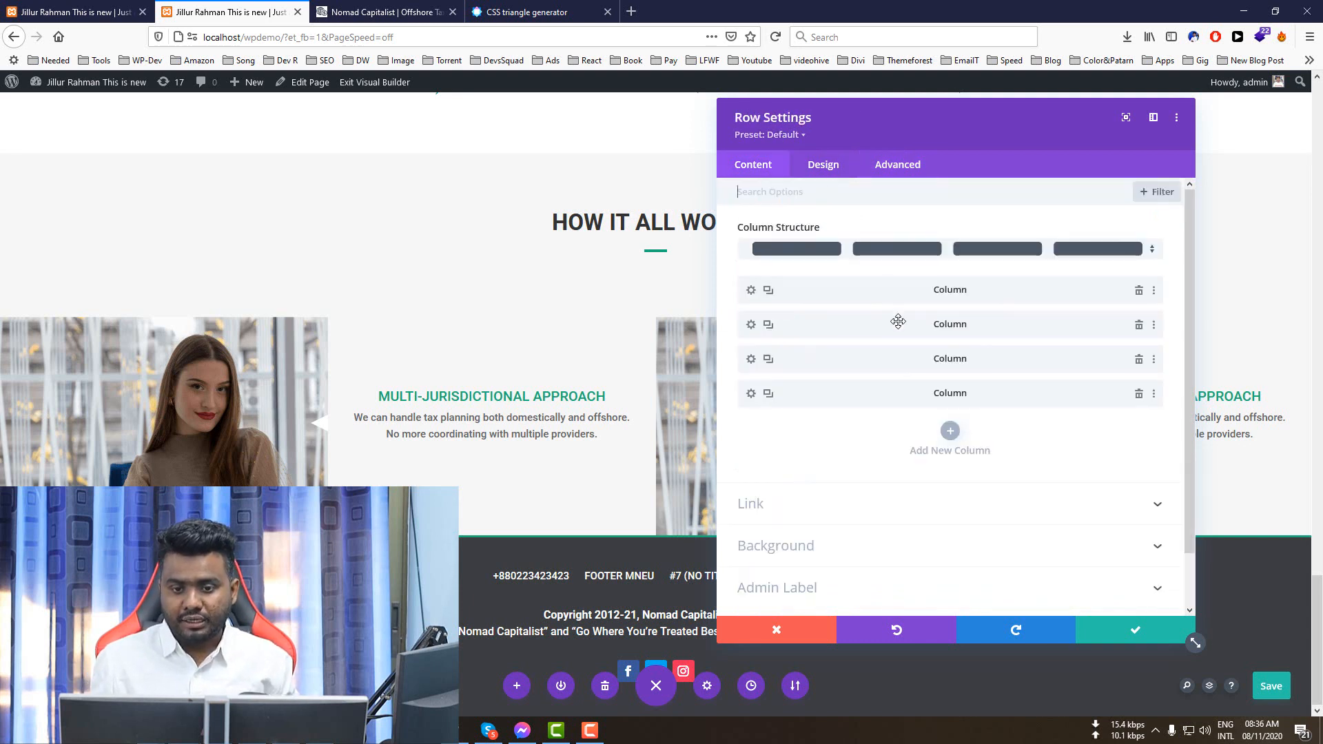
click(751, 360)
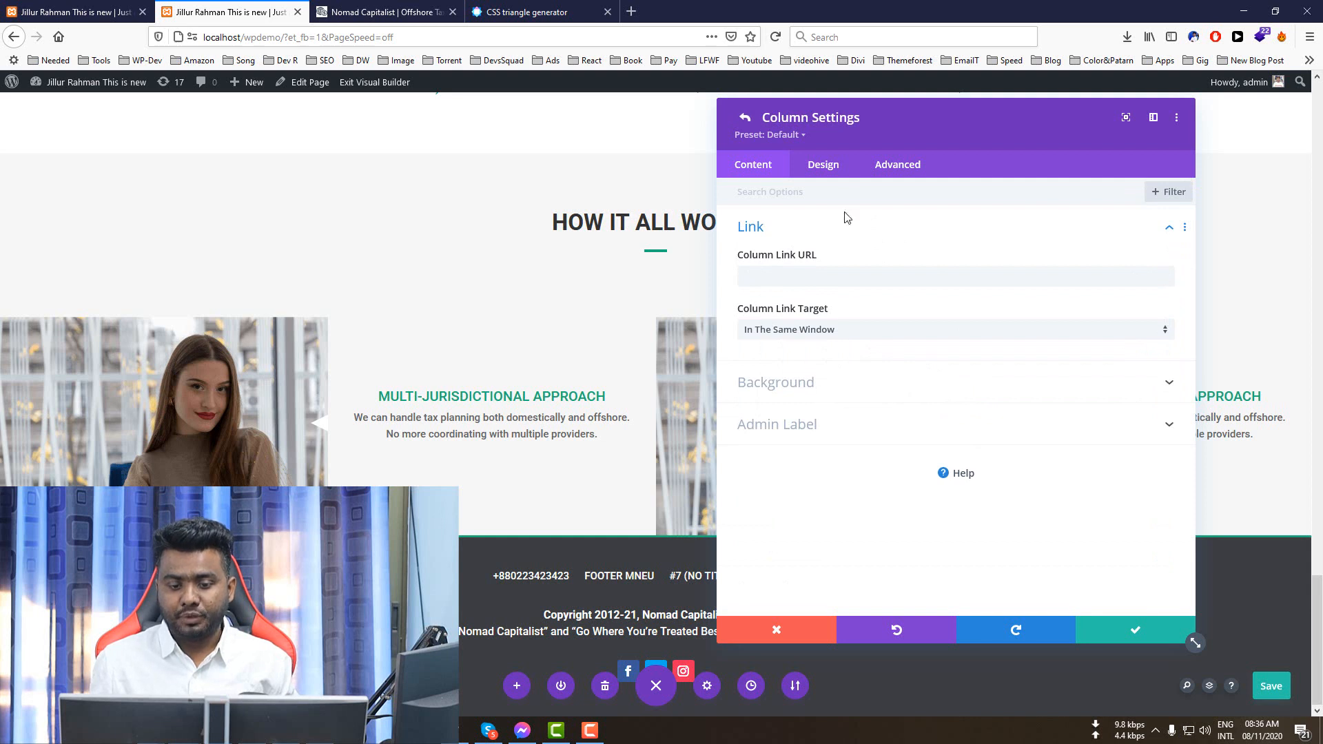
click(898, 166)
click(812, 275)
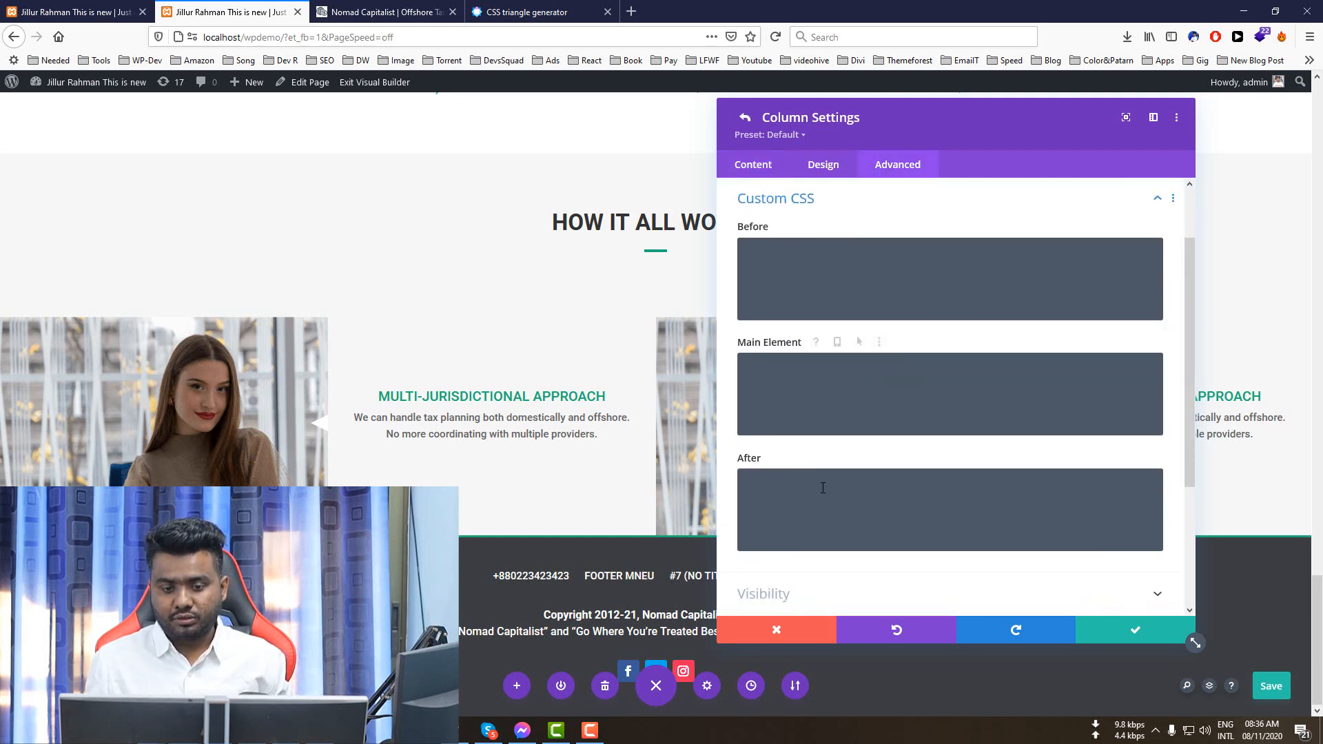
click(823, 488)
key(ctrl+v)
scroll(984, 547, down, 2)
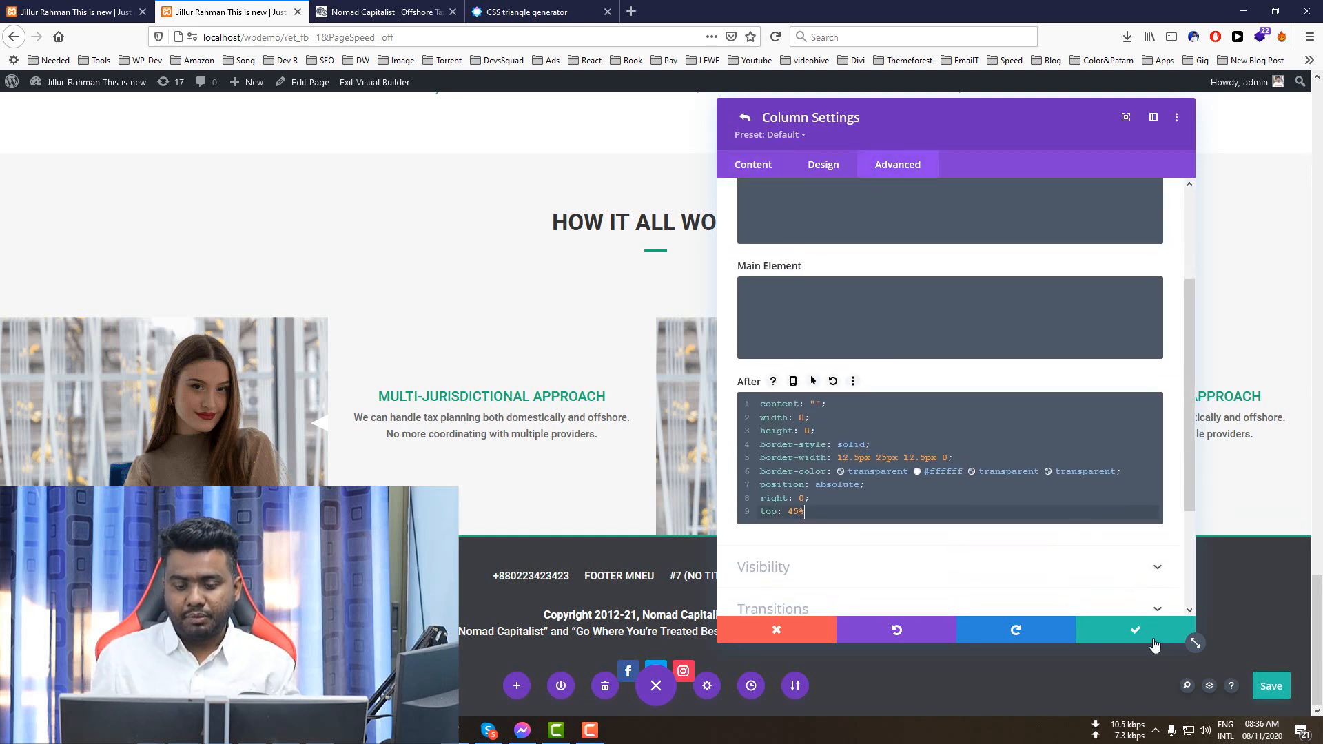
click(1144, 633)
click(1147, 628)
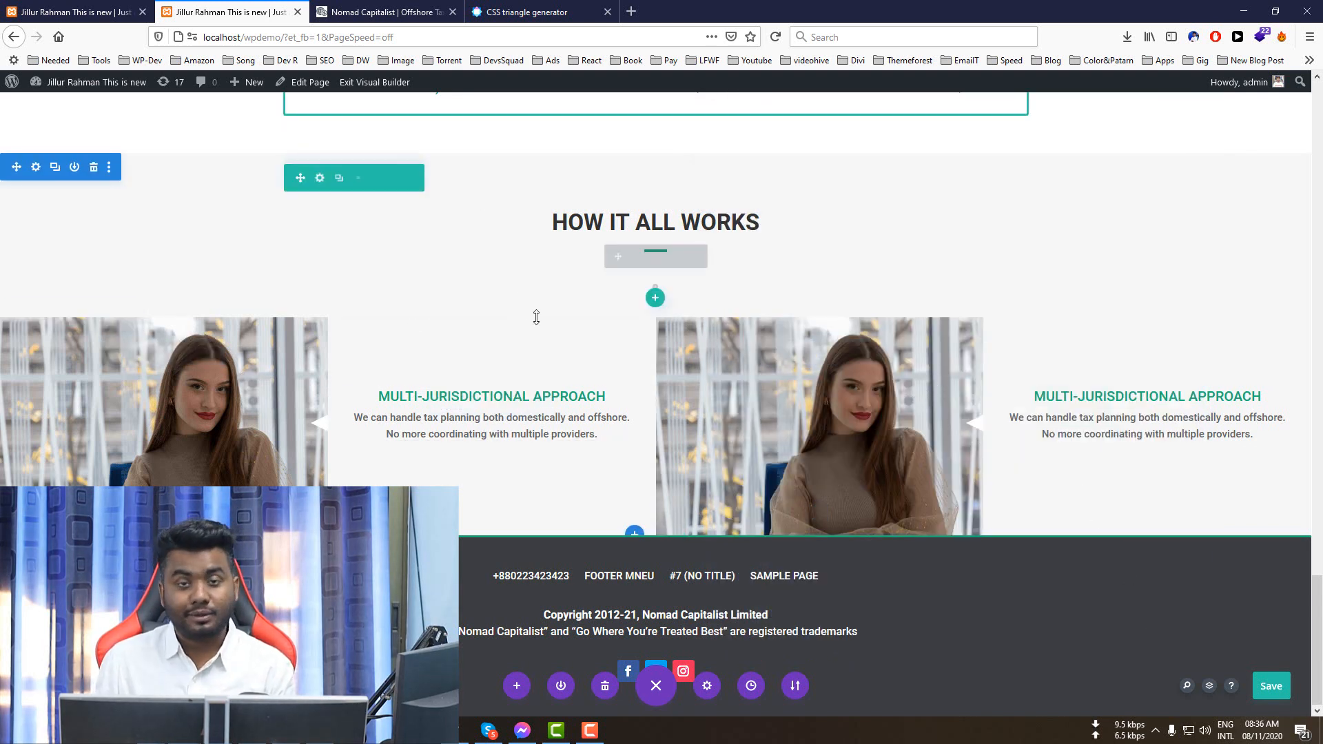
- Examine the reference homepage's sections, from "Who We Help" through "Meet Our Team" to the client testimonials, for their layouts
key(ctrl+Tab)
scroll(833, 441, down, 4)
scroll(833, 443, down, 4)
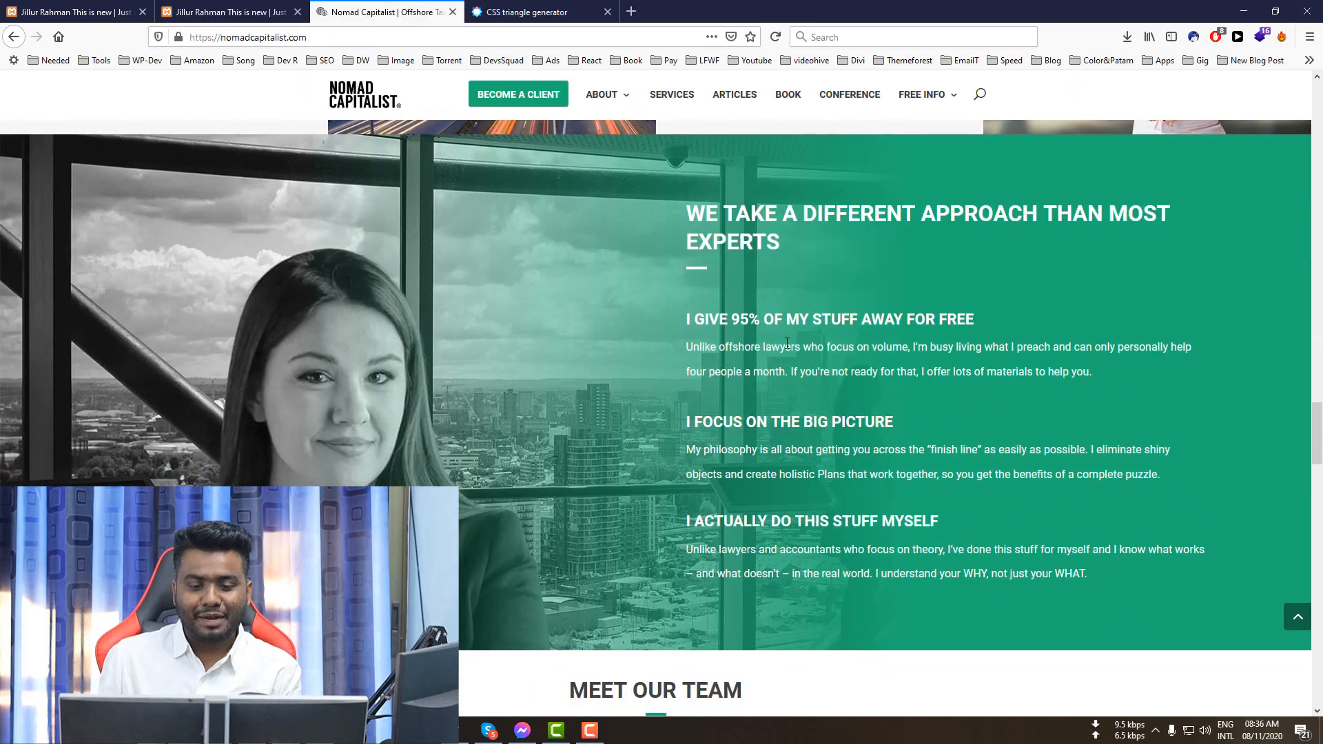
scroll(536, 351, up, 2)
scroll(758, 386, down, 2)
scroll(905, 407, up, 10)
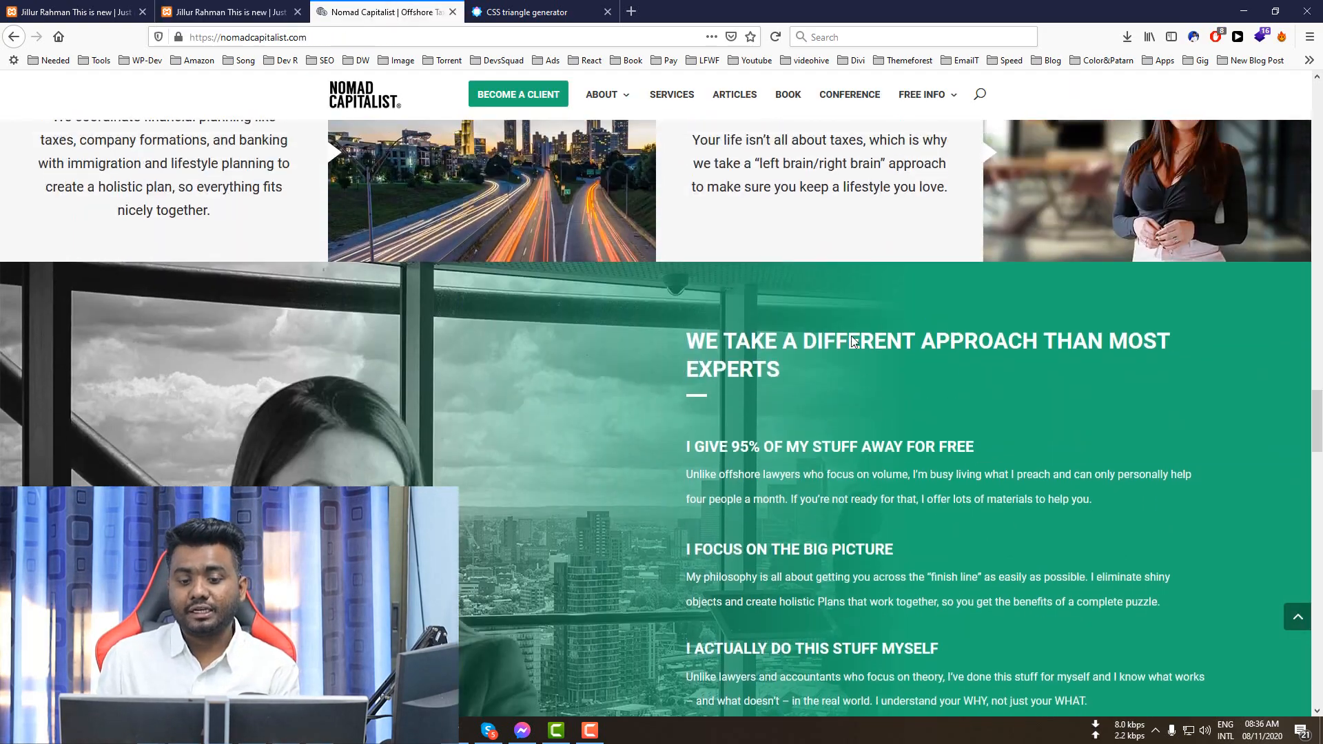
scroll(753, 339, up, 5)
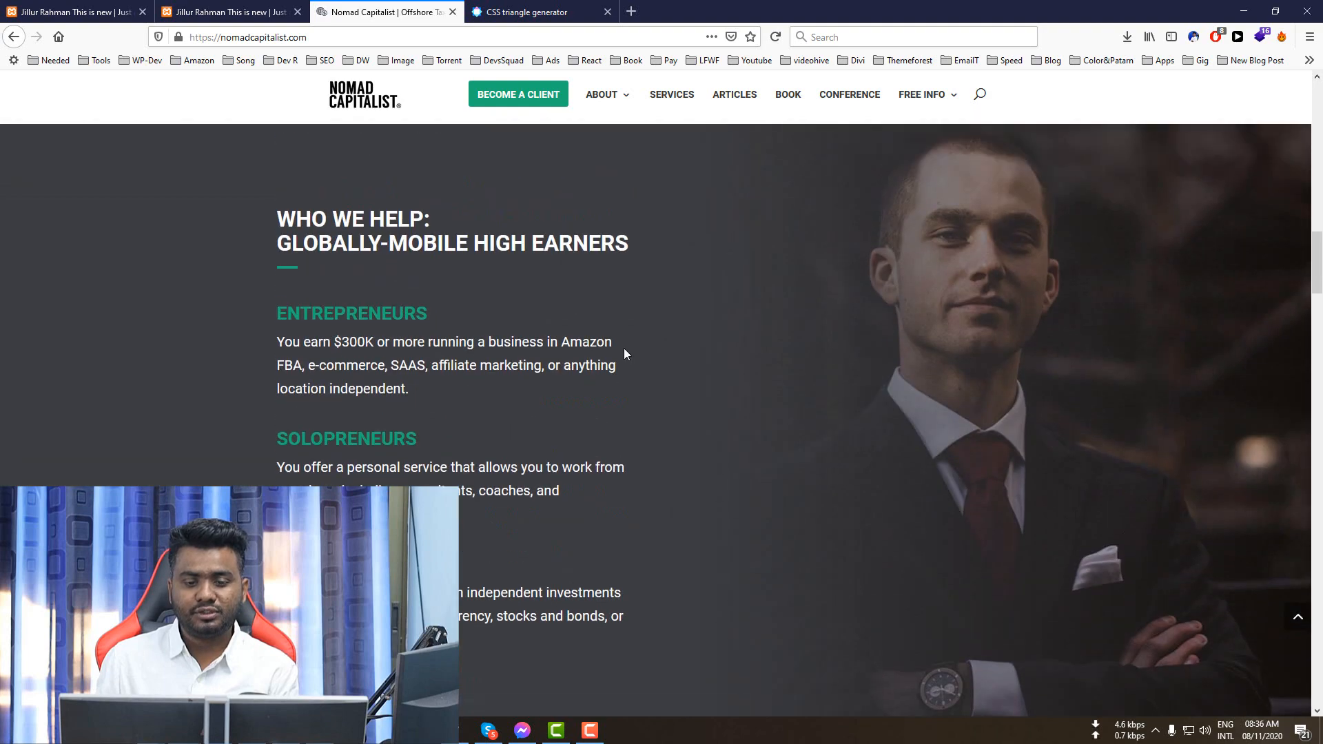
scroll(887, 320, down, 15)
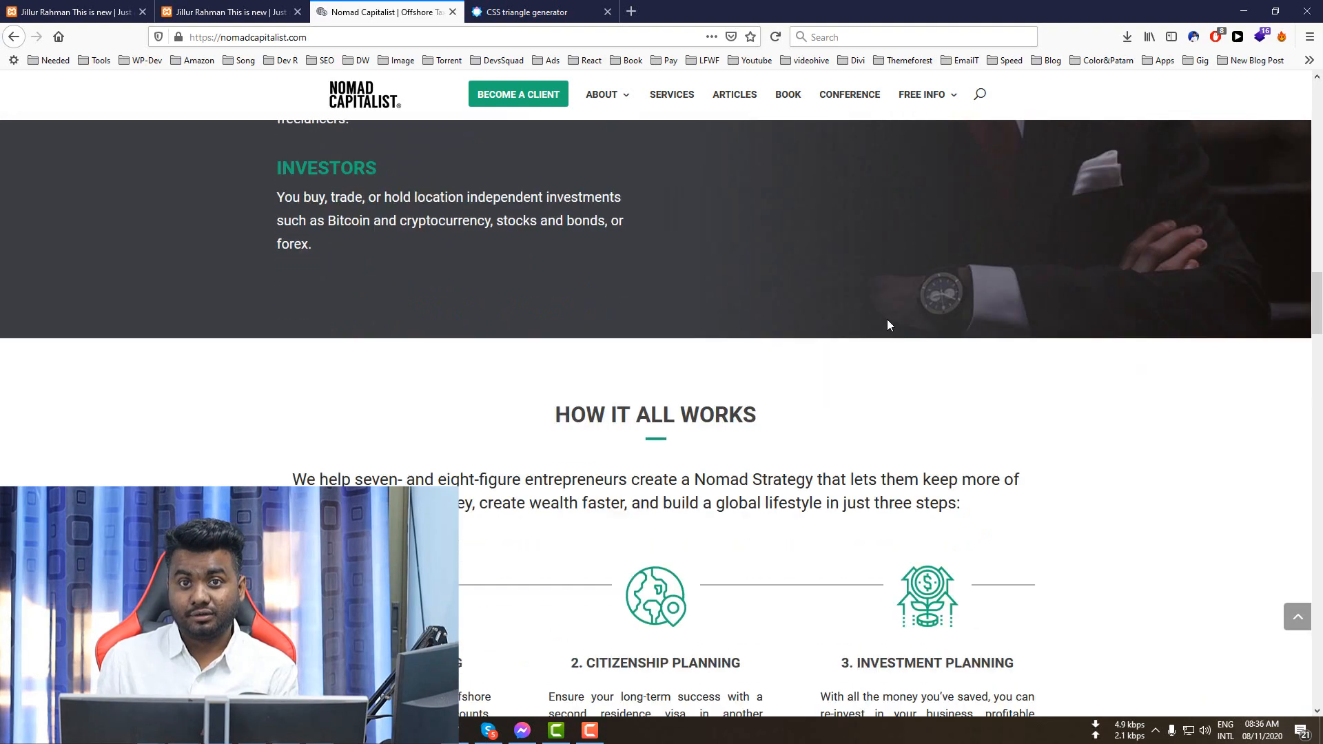
scroll(888, 320, down, 10)
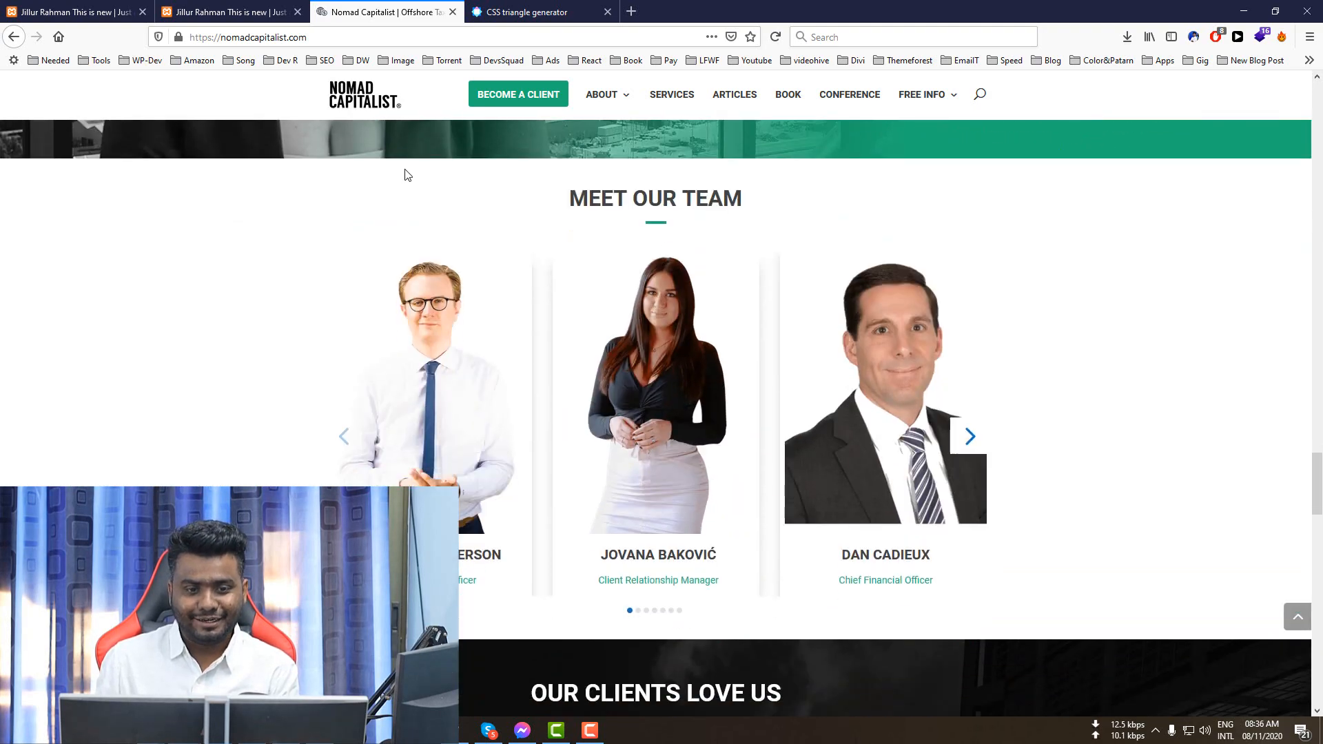
scroll(710, 261, up, 2)
scroll(916, 298, up, 1)
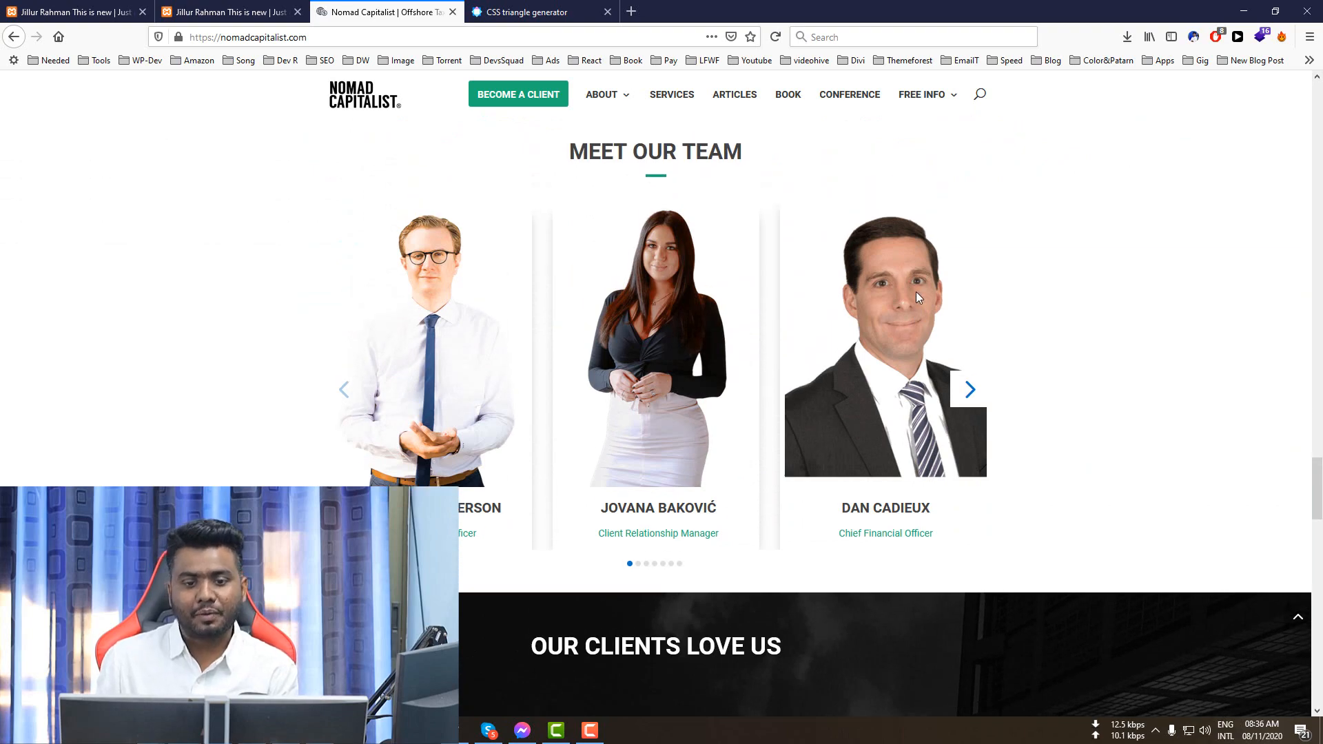
scroll(984, 356, down, 1)
scroll(985, 356, down, 7)
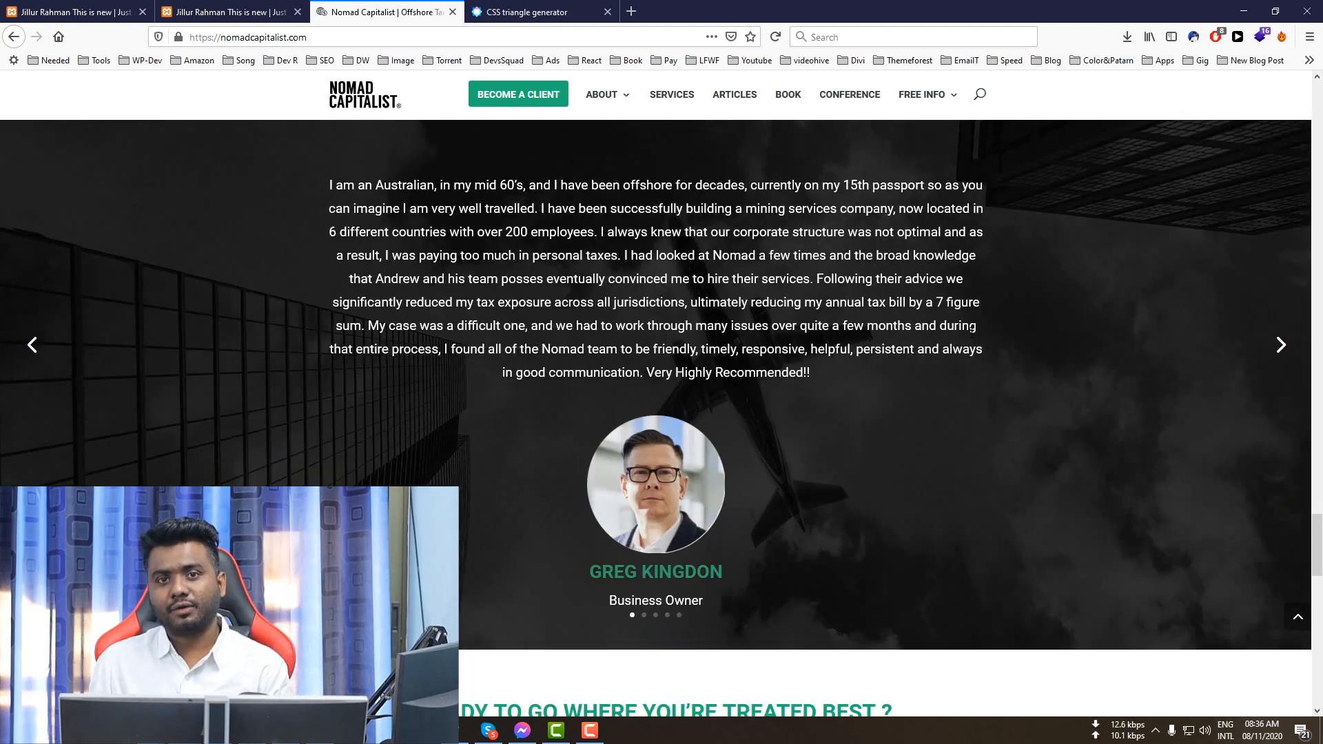